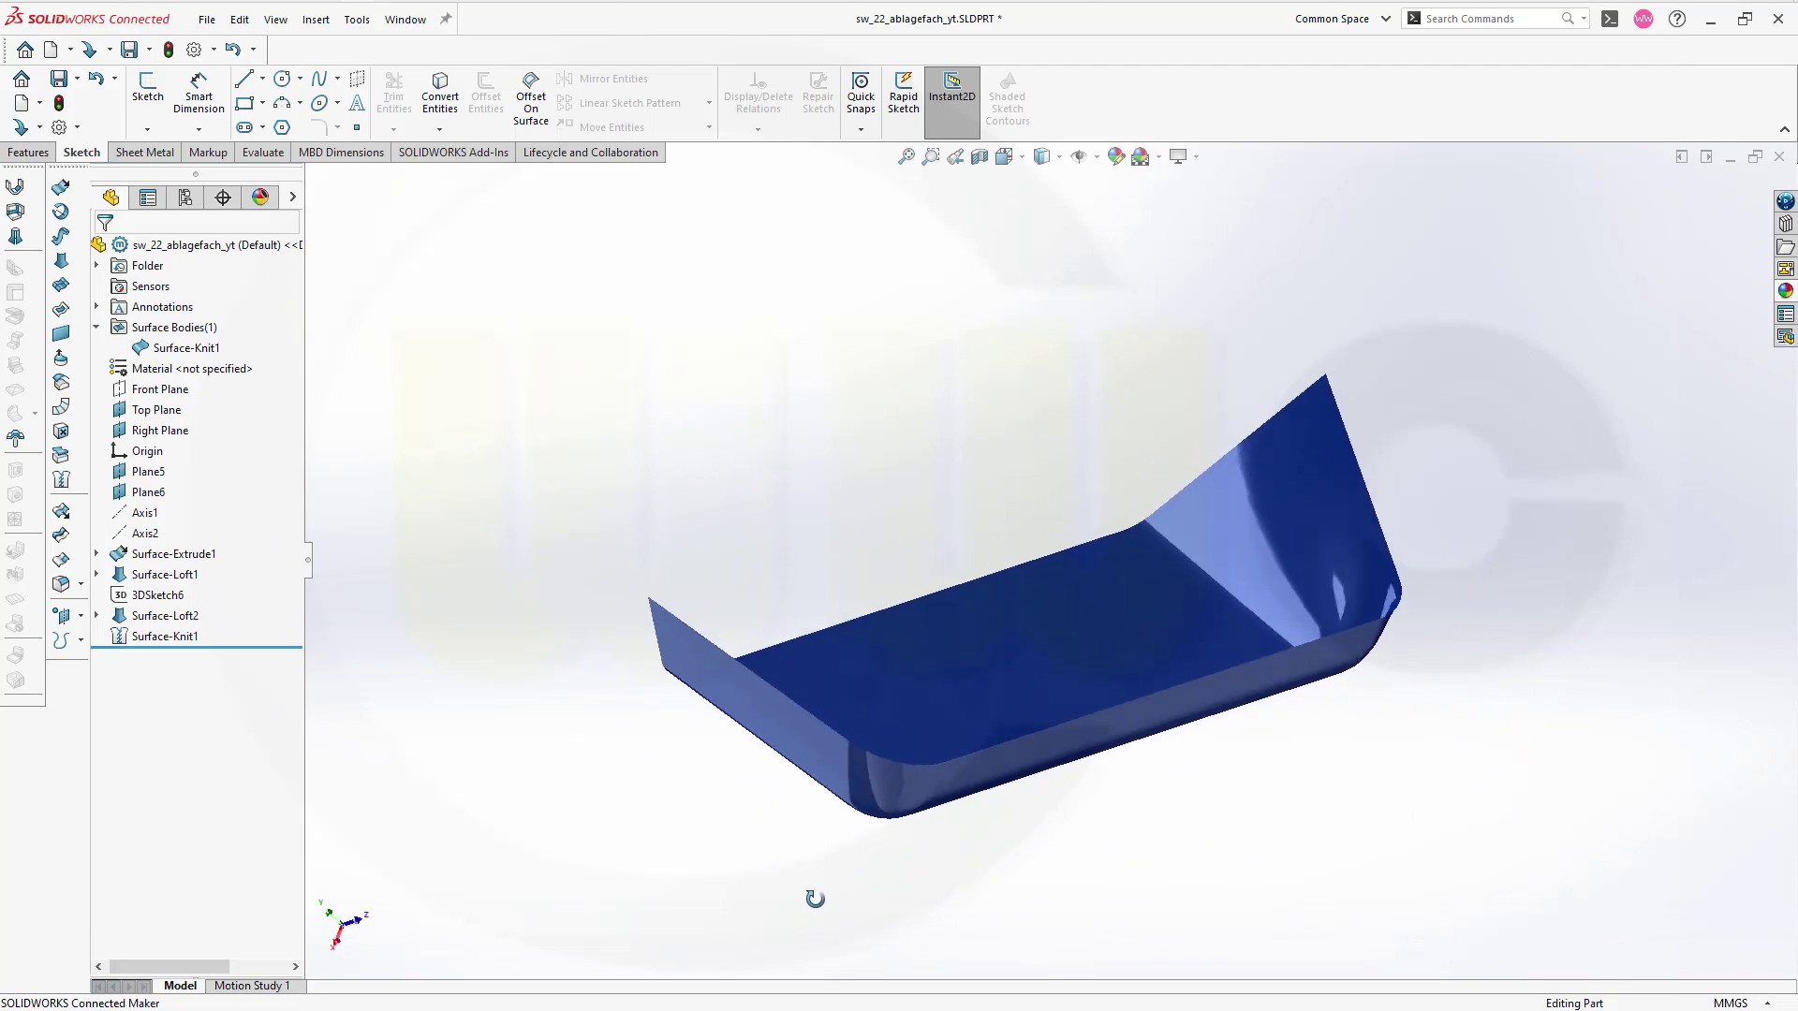
Step: Switch to the PDF drawing in Acrobat Reader and examine the front view's overall width, height and side angles
key(alt+Tab)
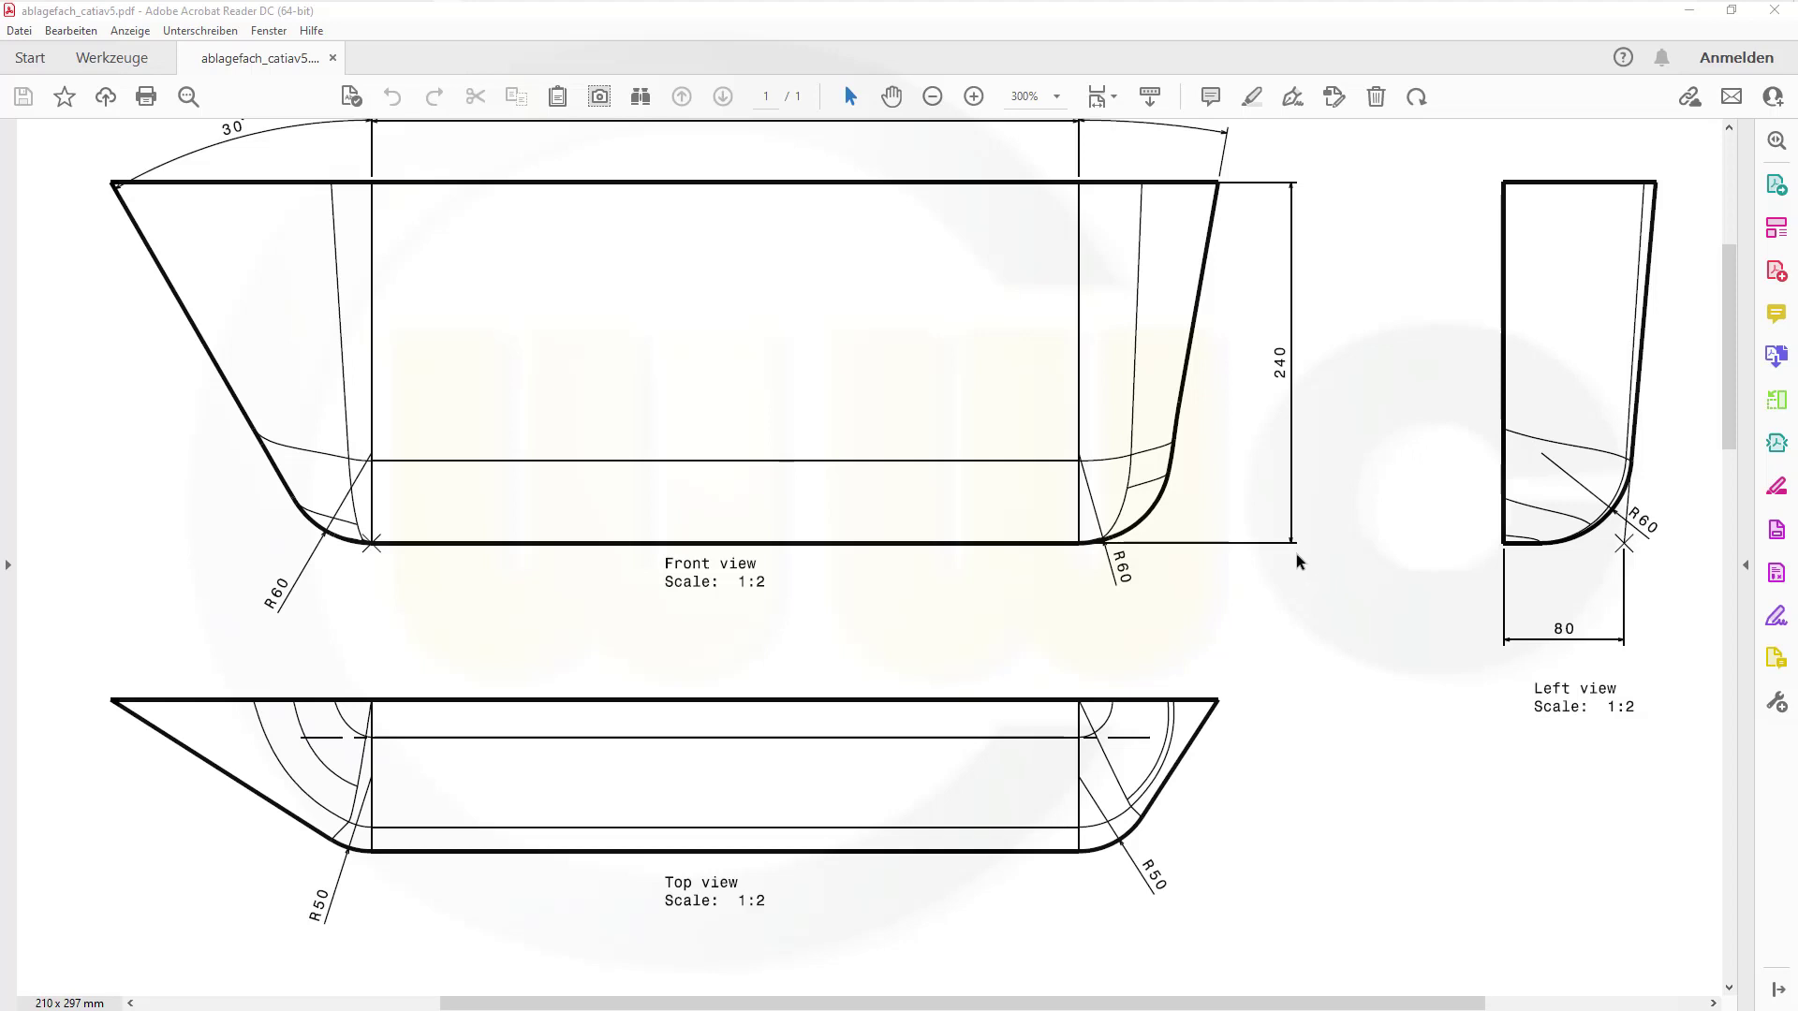
scroll(1299, 558, up, 2)
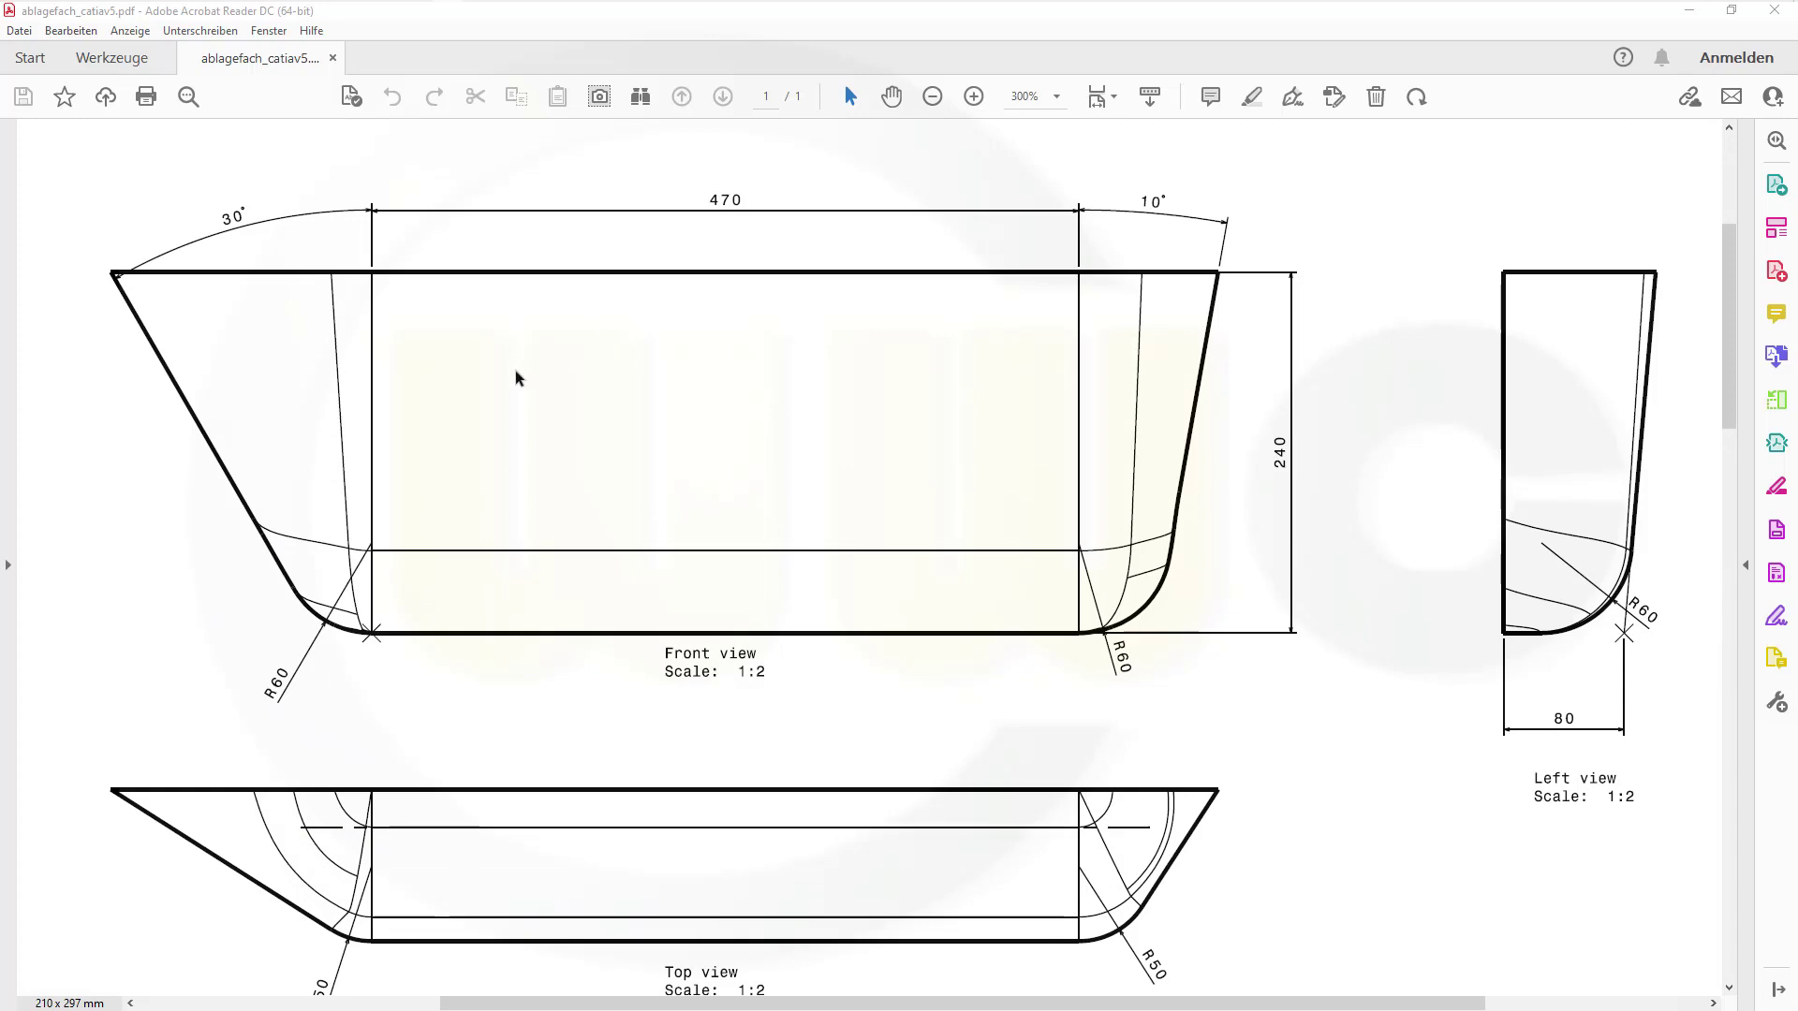
scroll(1252, 666, down, 1)
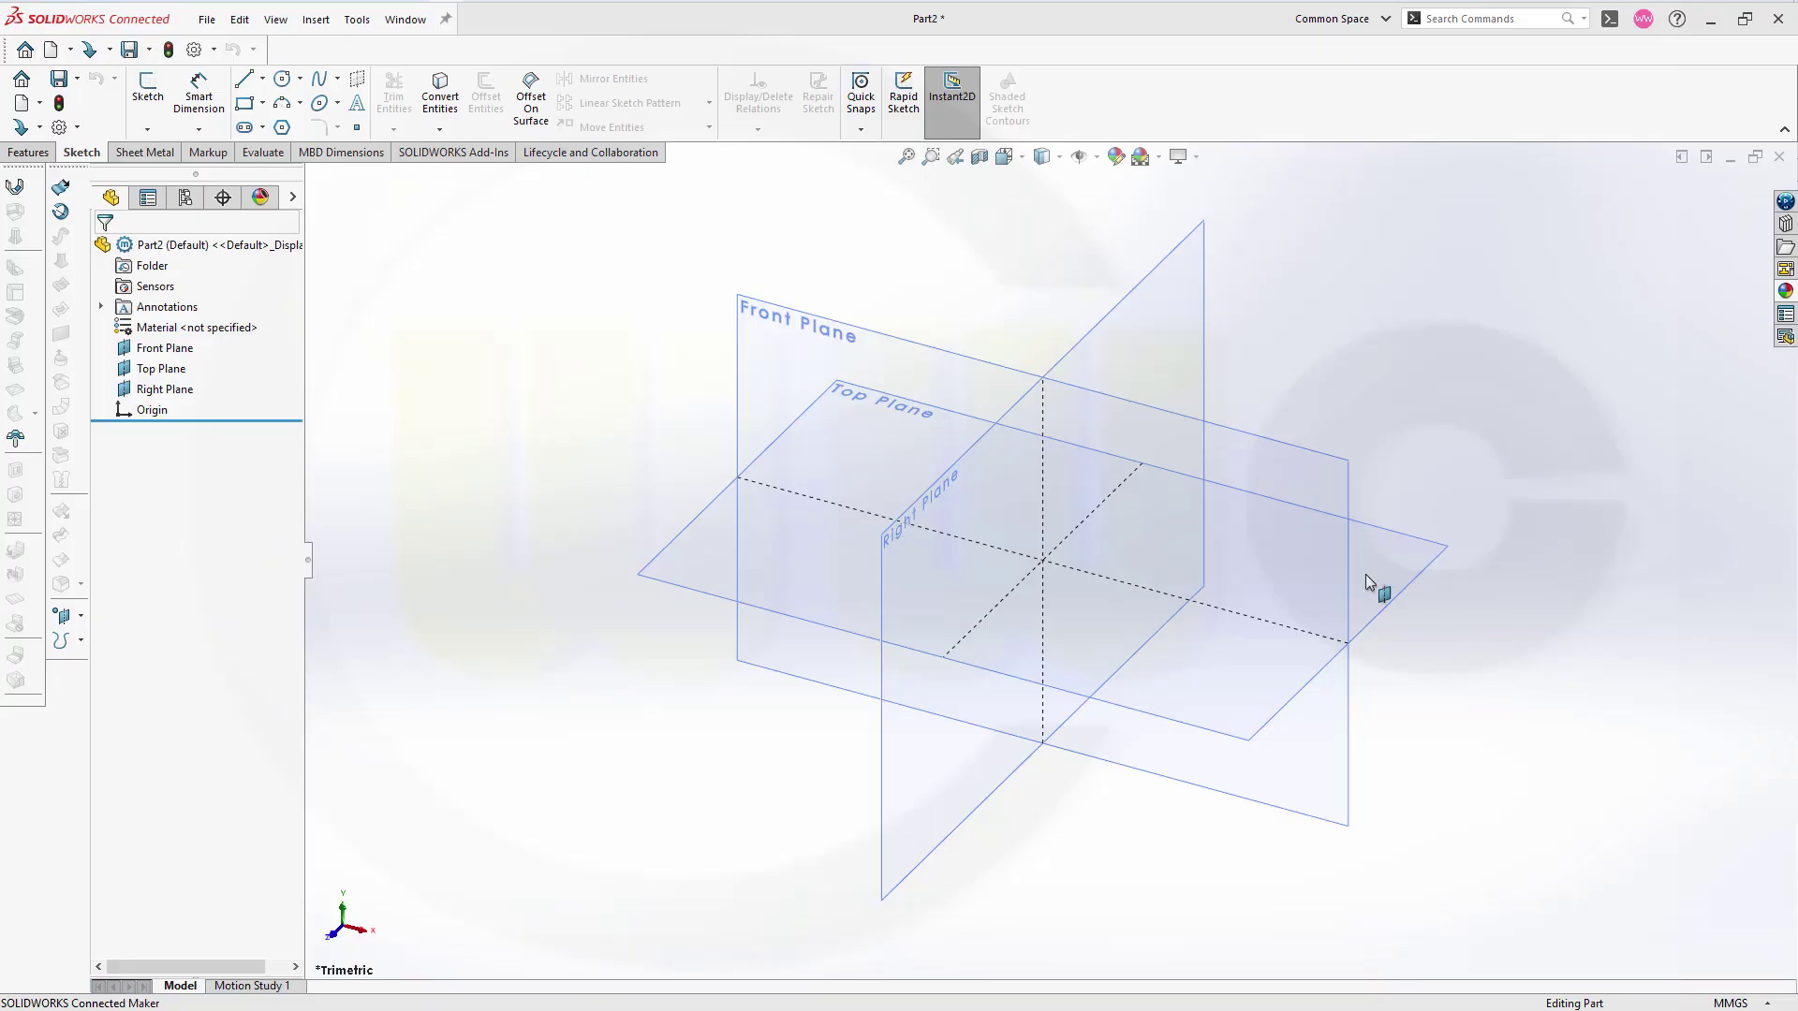
Step: Create a reference plane offset 470 mm from the Front Plane
click(25, 153)
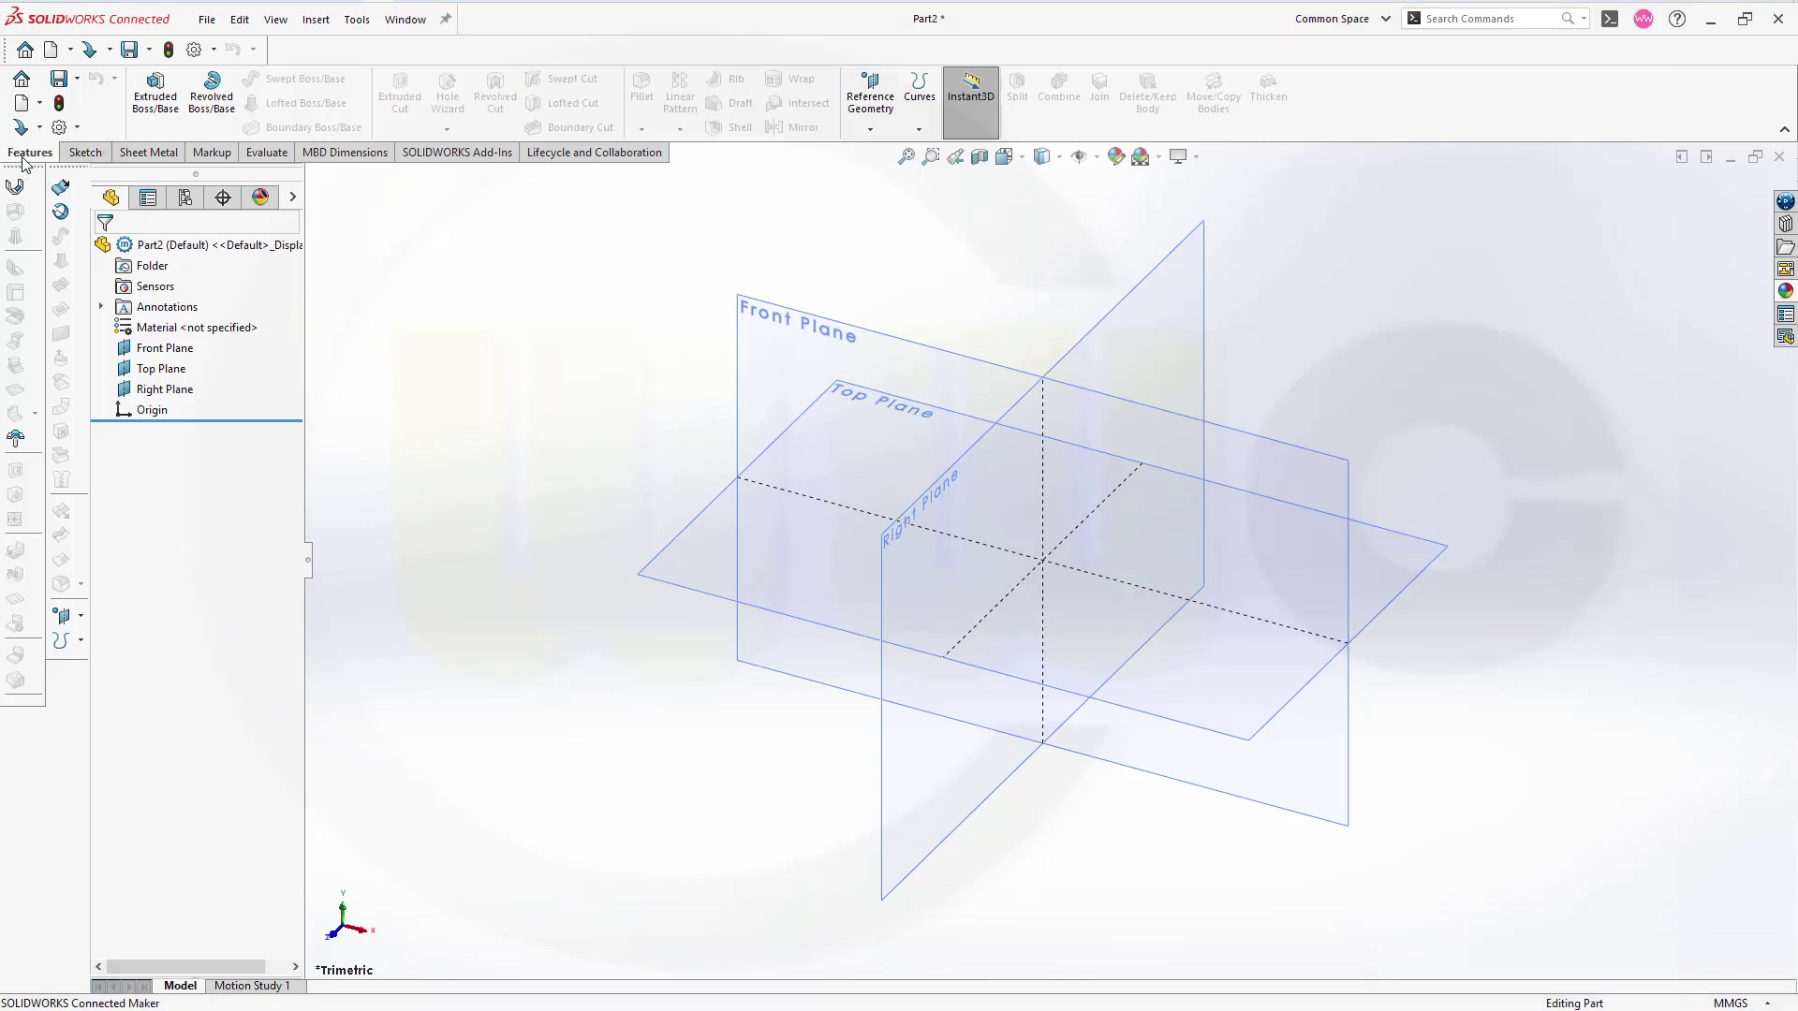
click(870, 129)
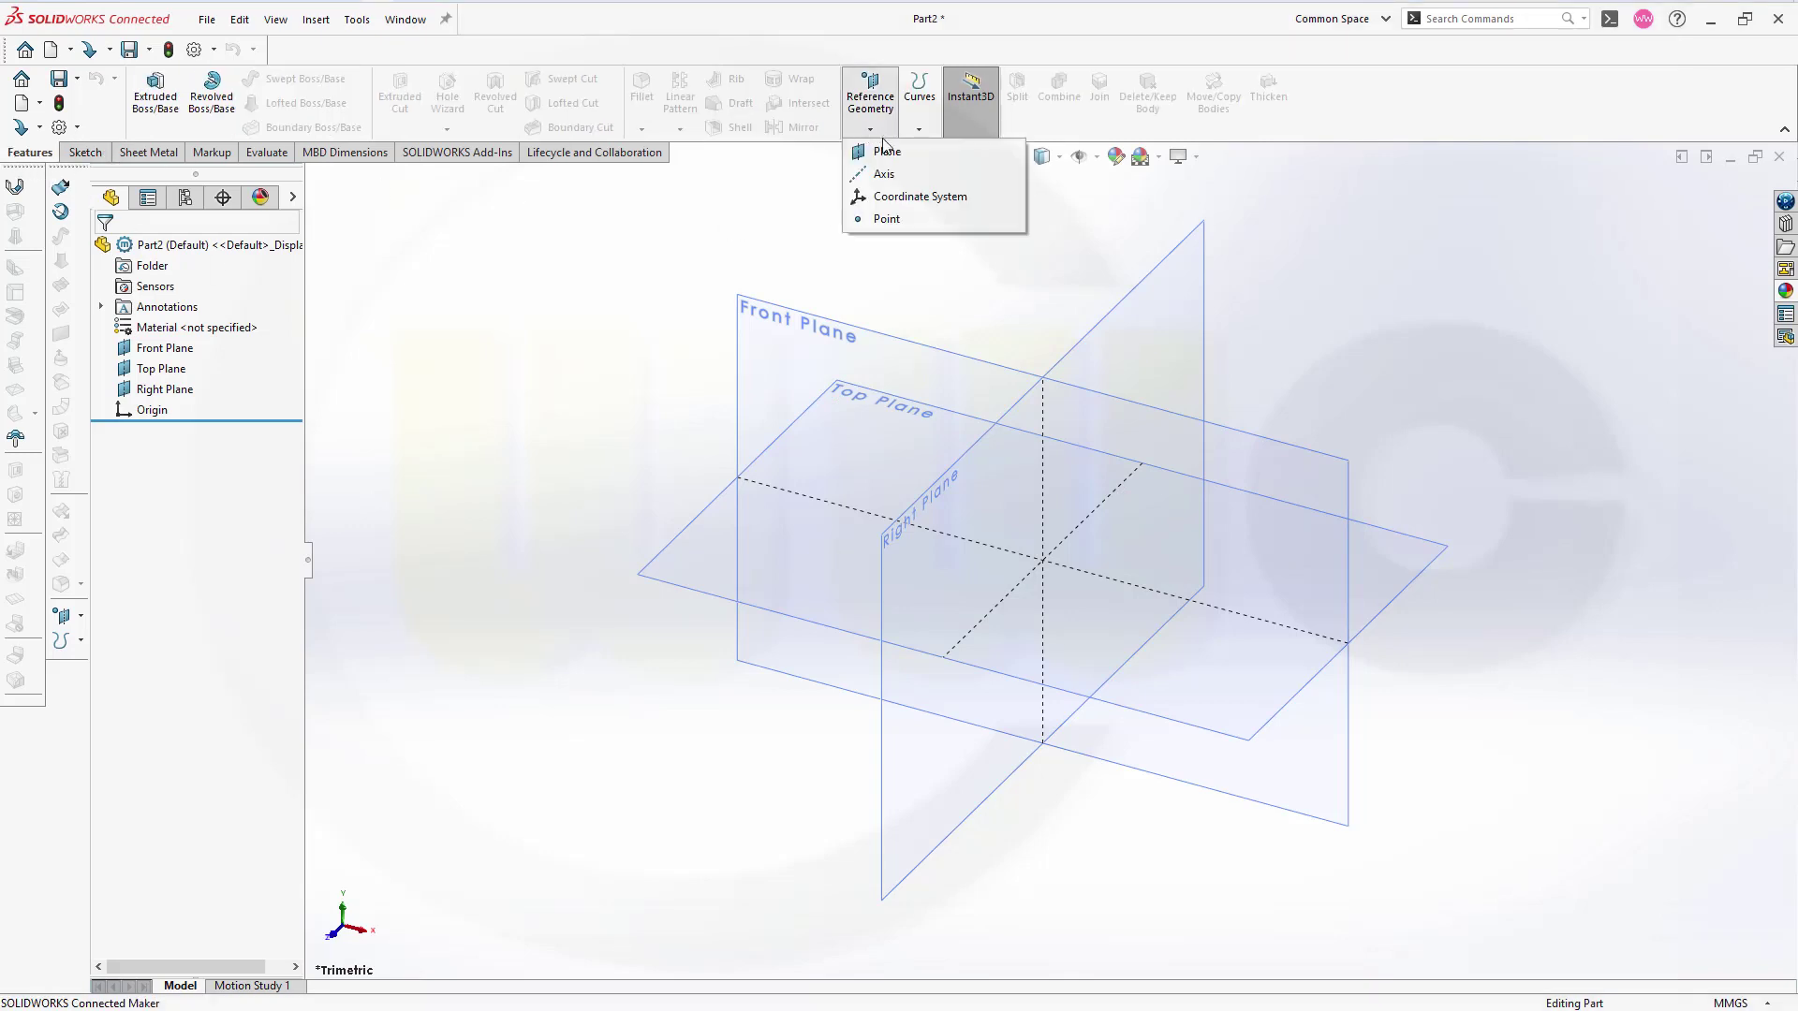
click(886, 151)
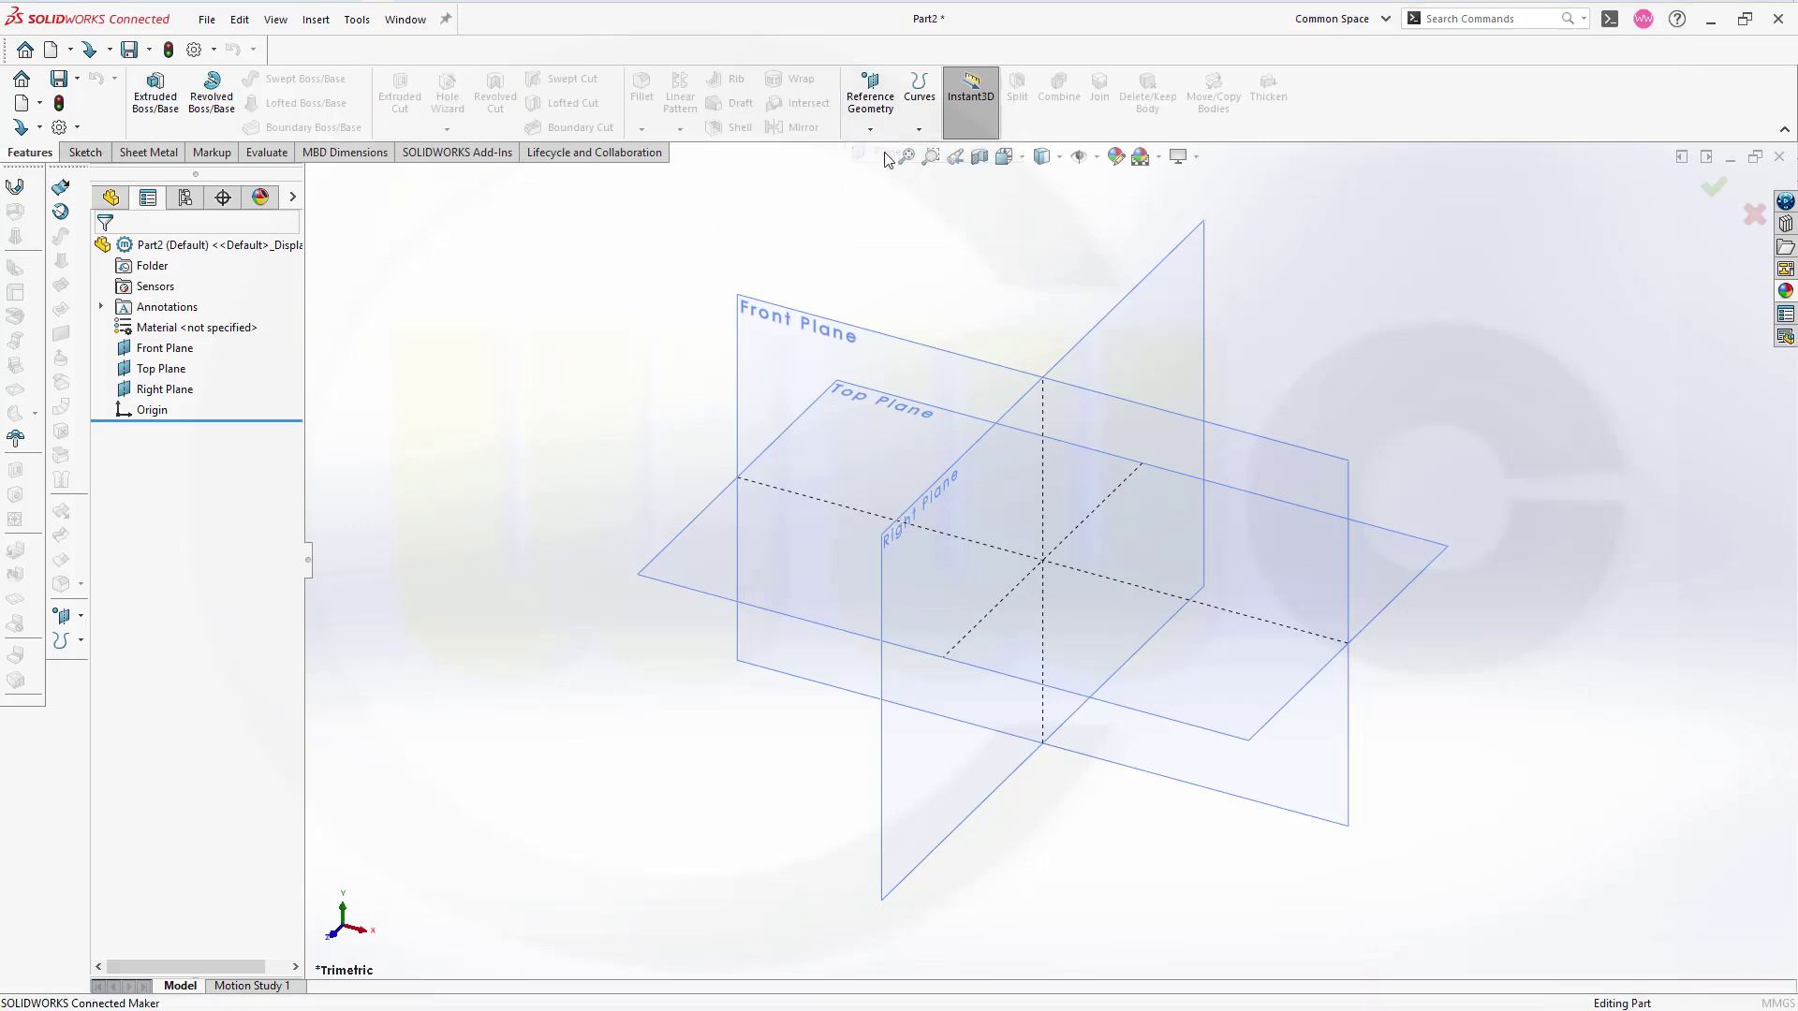
click(923, 349)
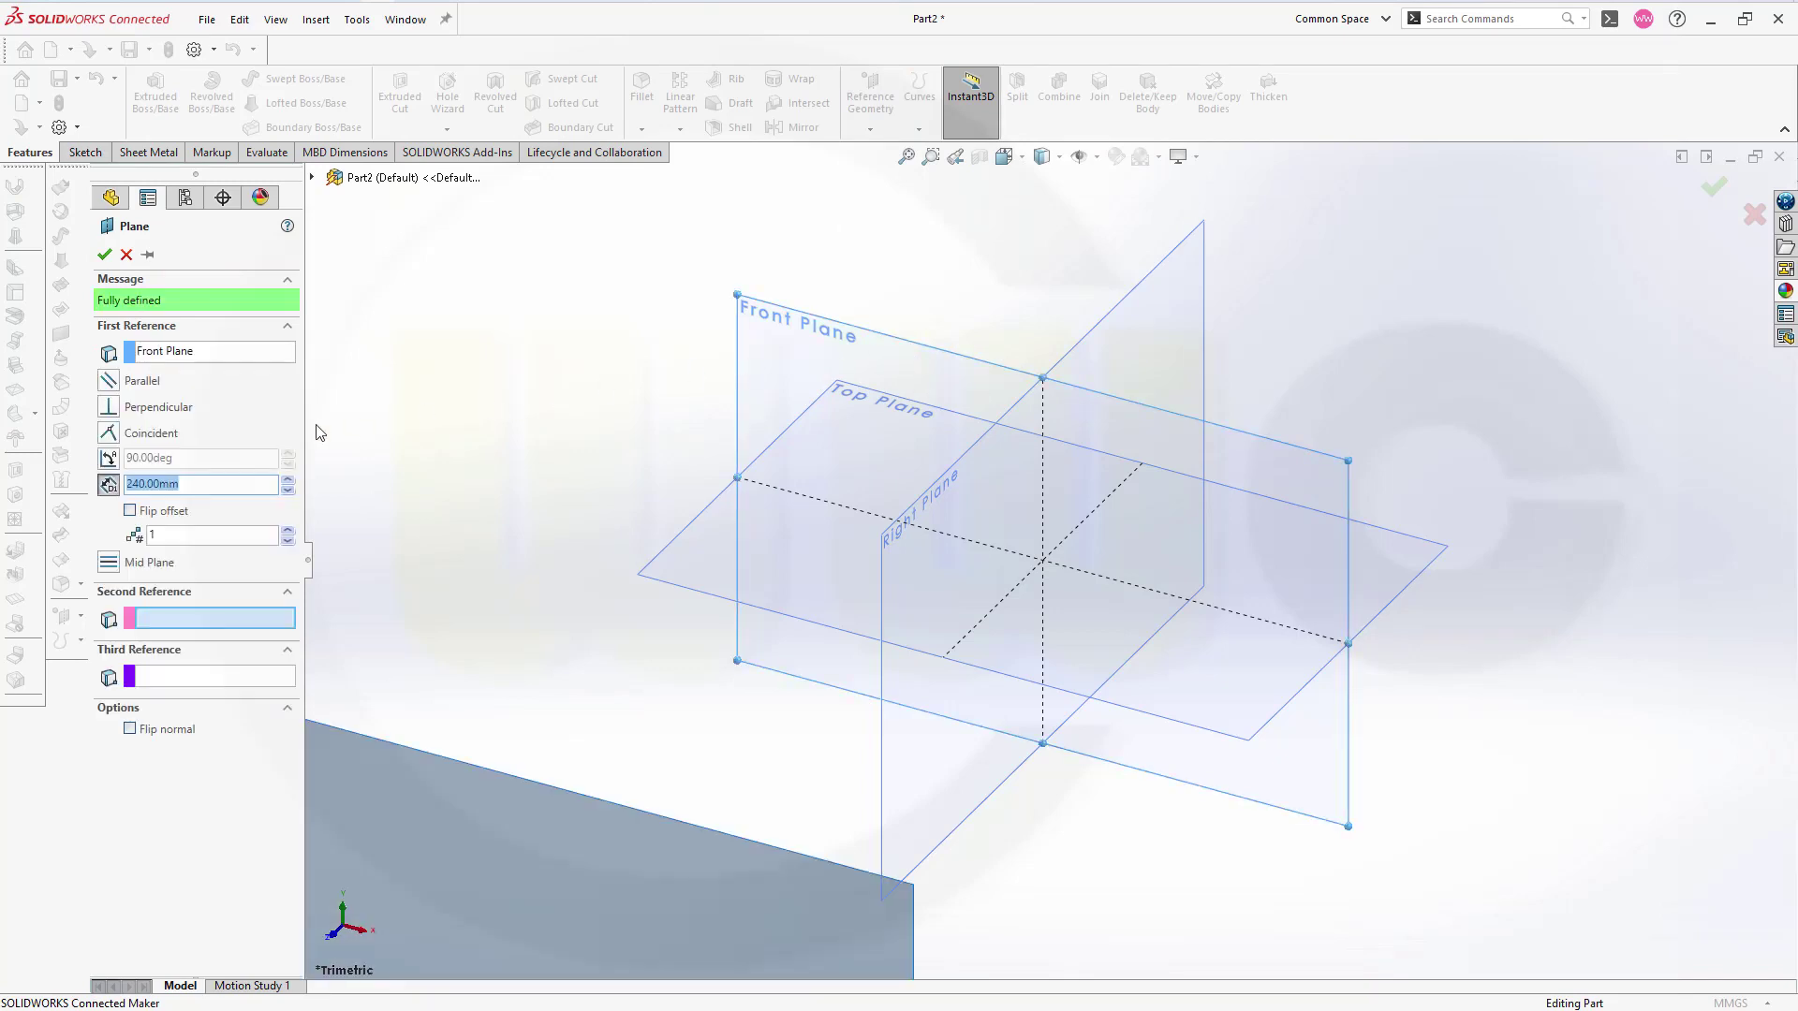
text(470)
click(104, 254)
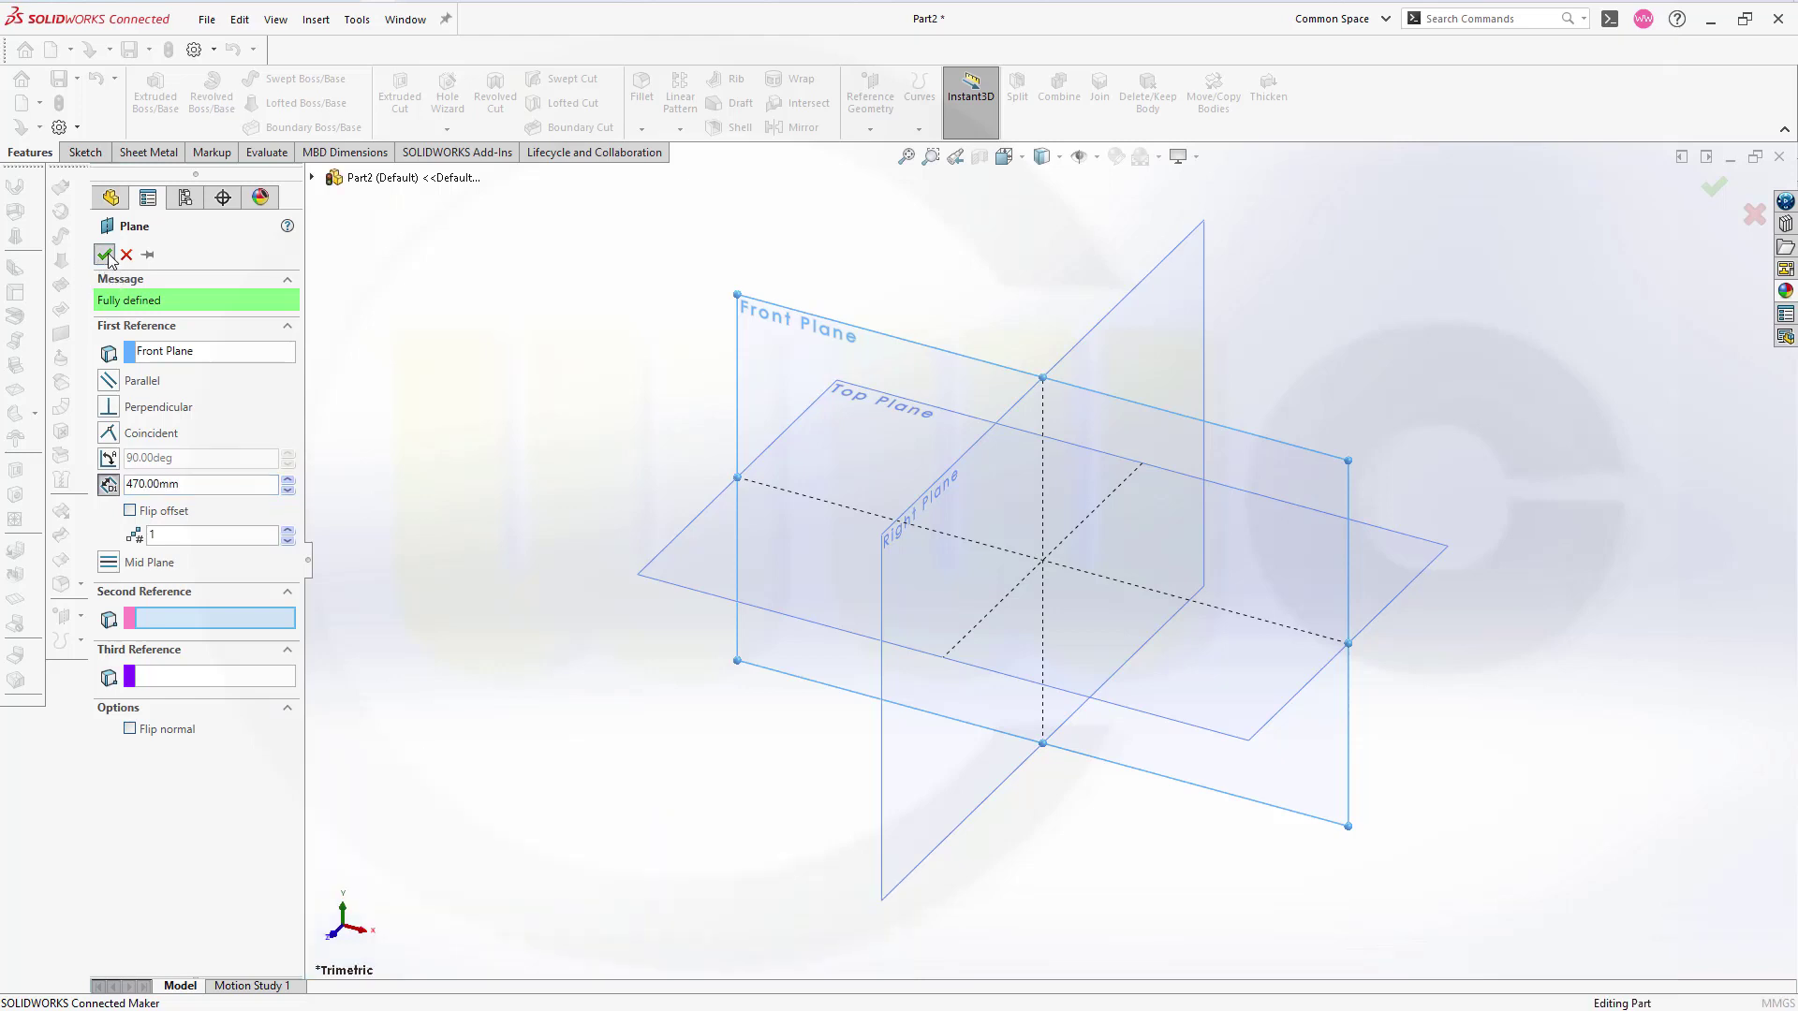
click(629, 291)
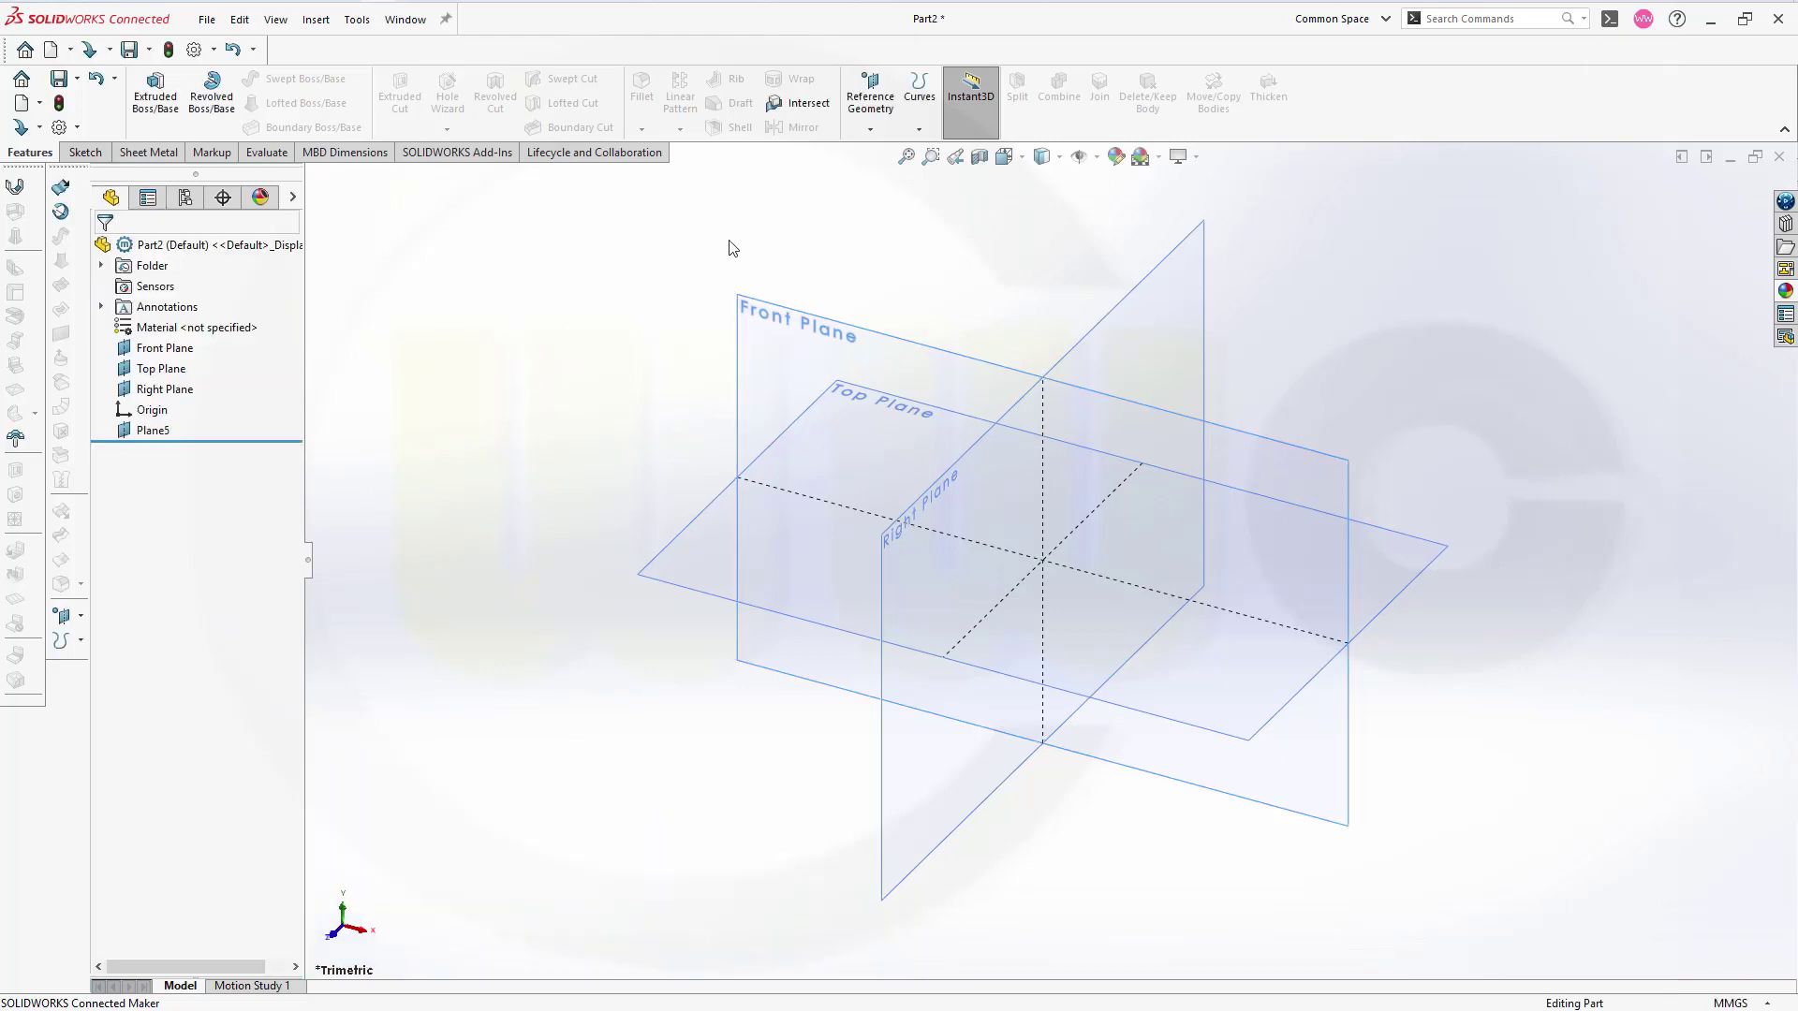
Step: Create a reference plane offset 240 mm from the Top Plane
click(870, 128)
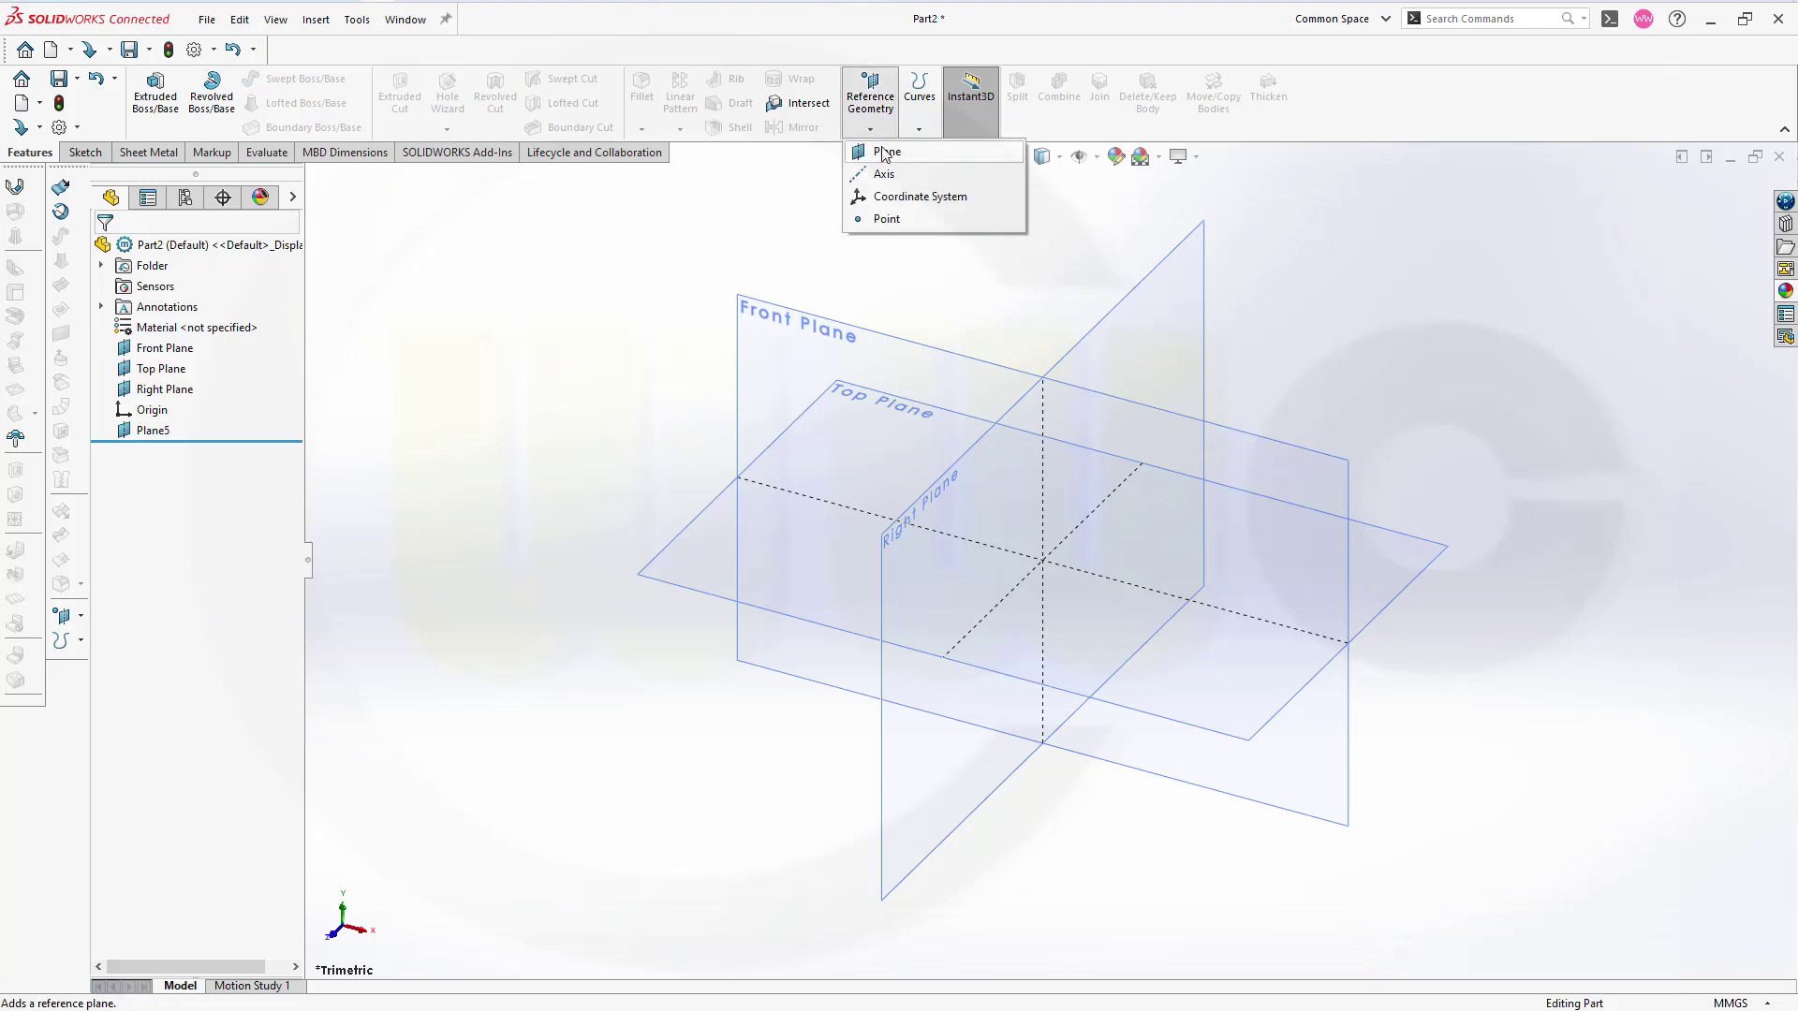
click(884, 152)
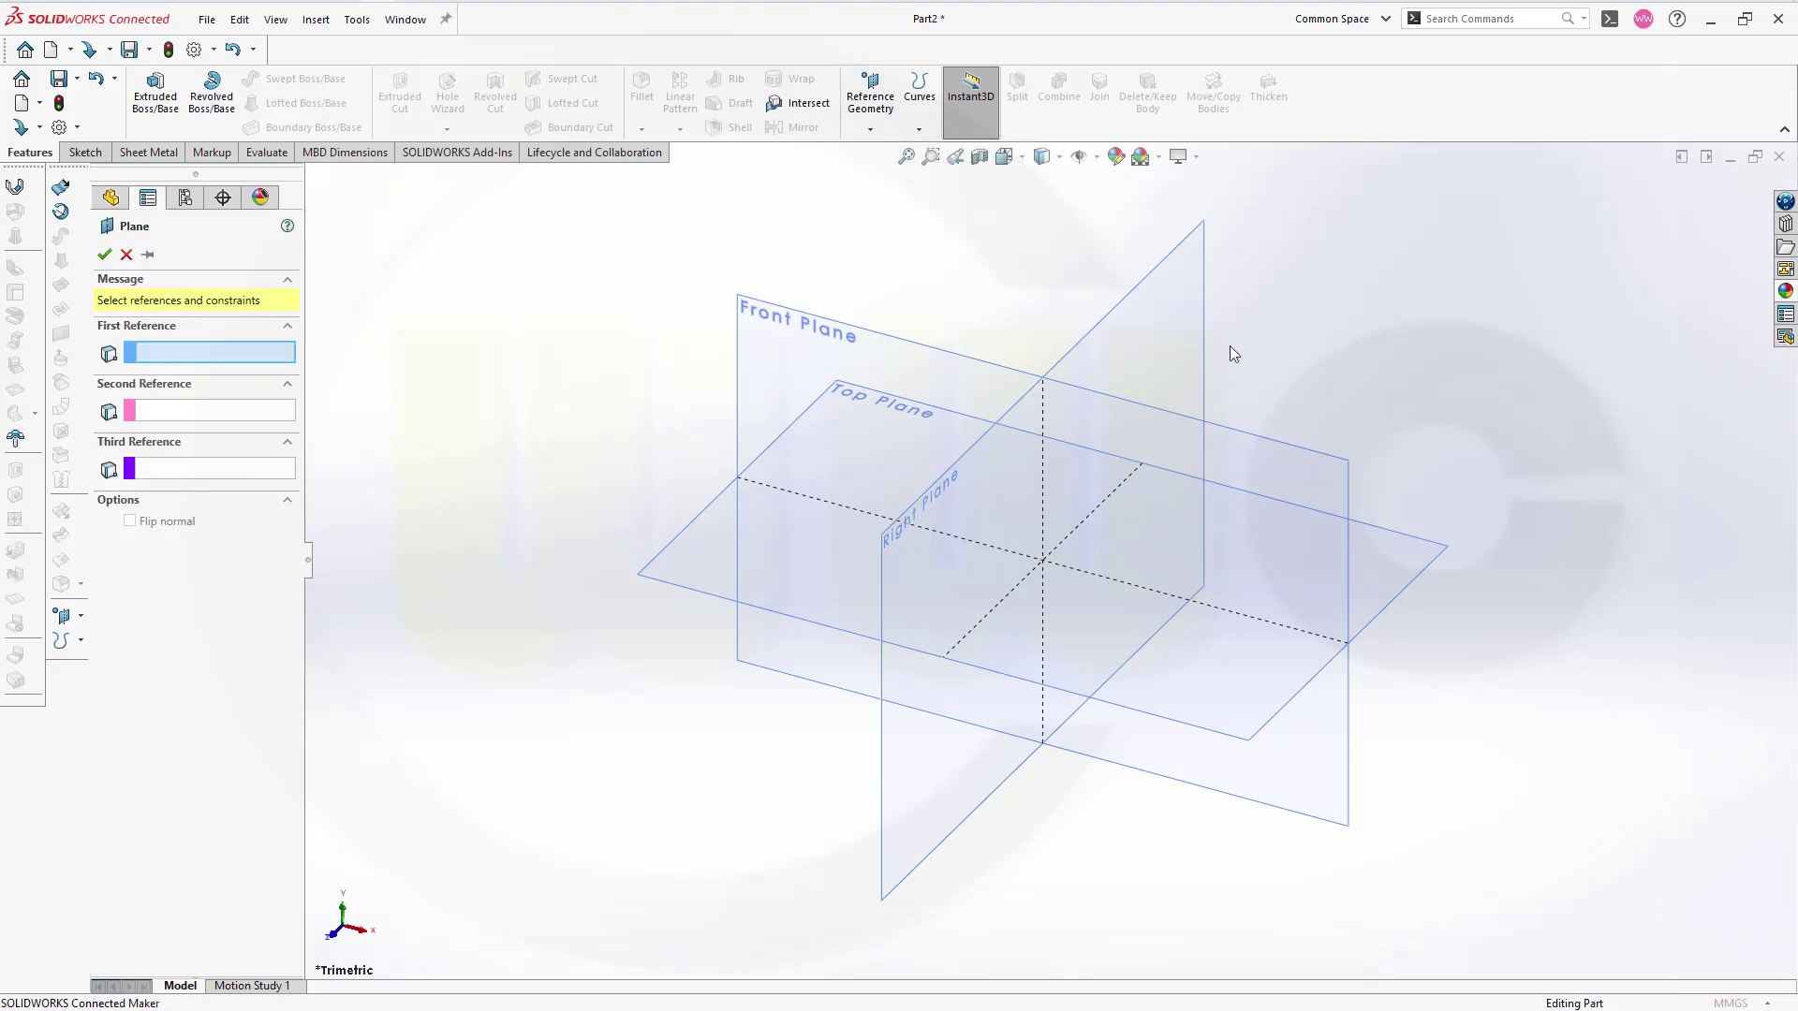
click(1395, 582)
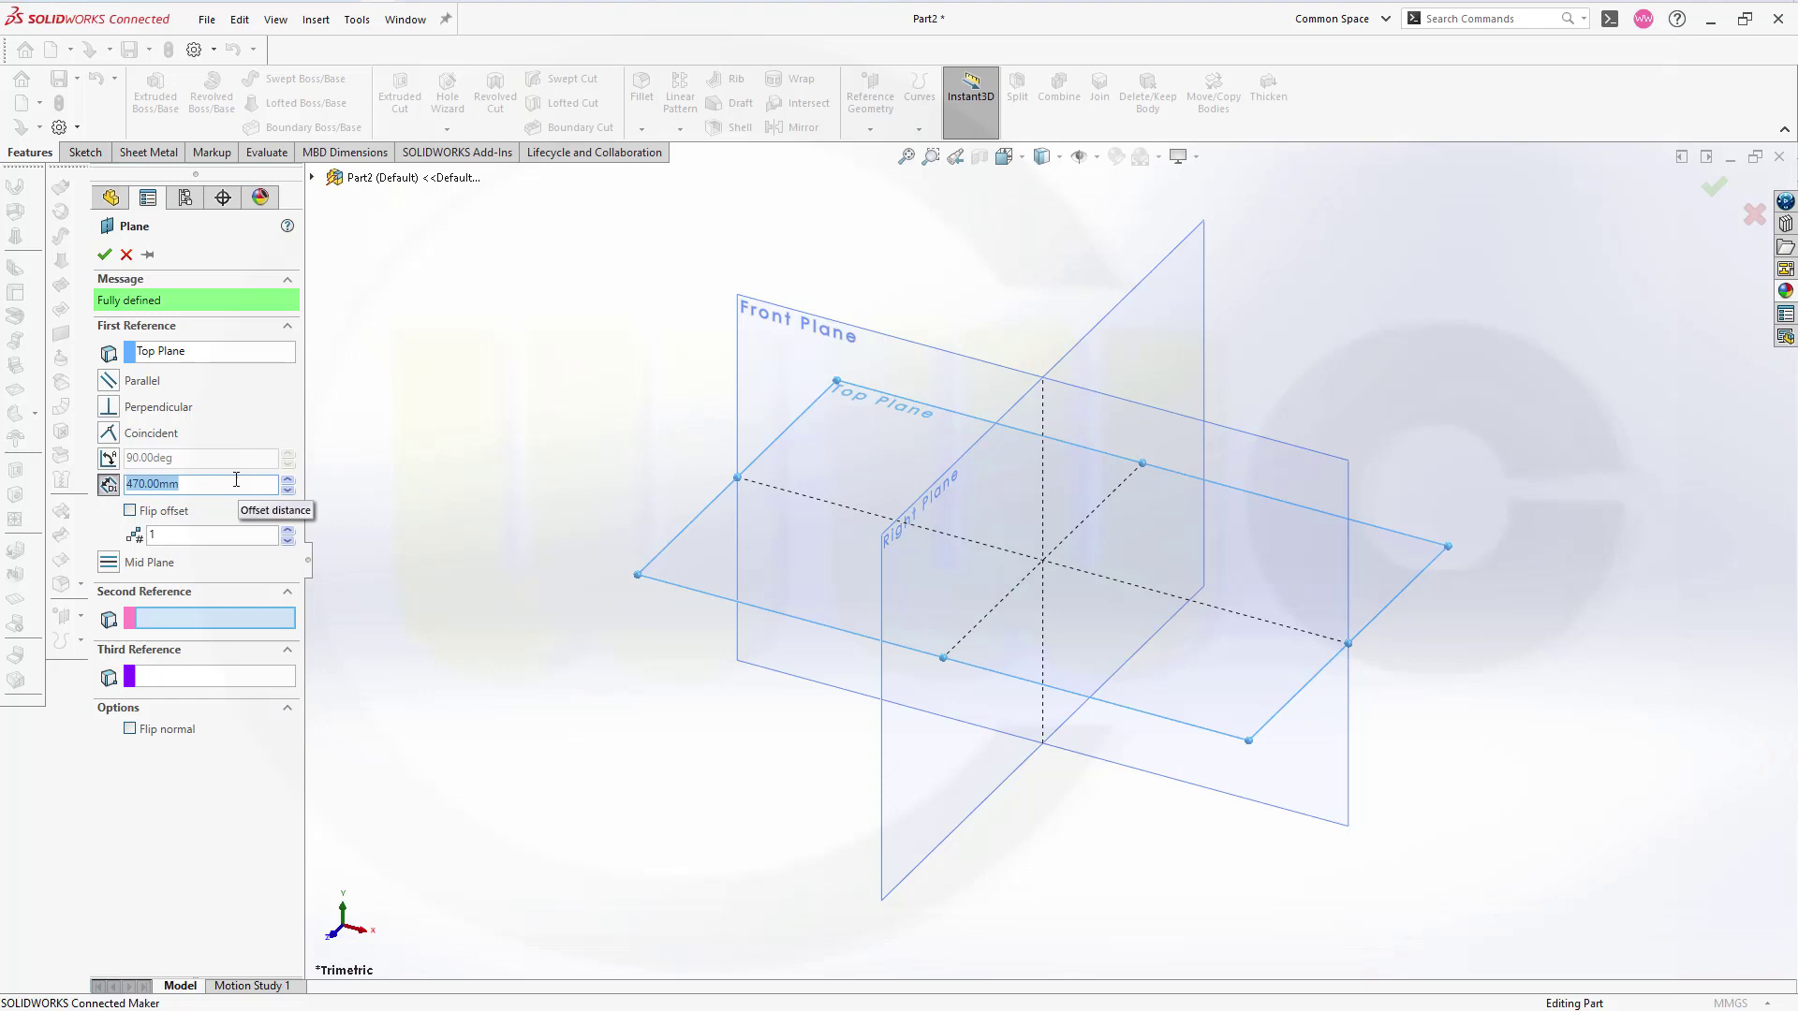
text(240)
key(Return)
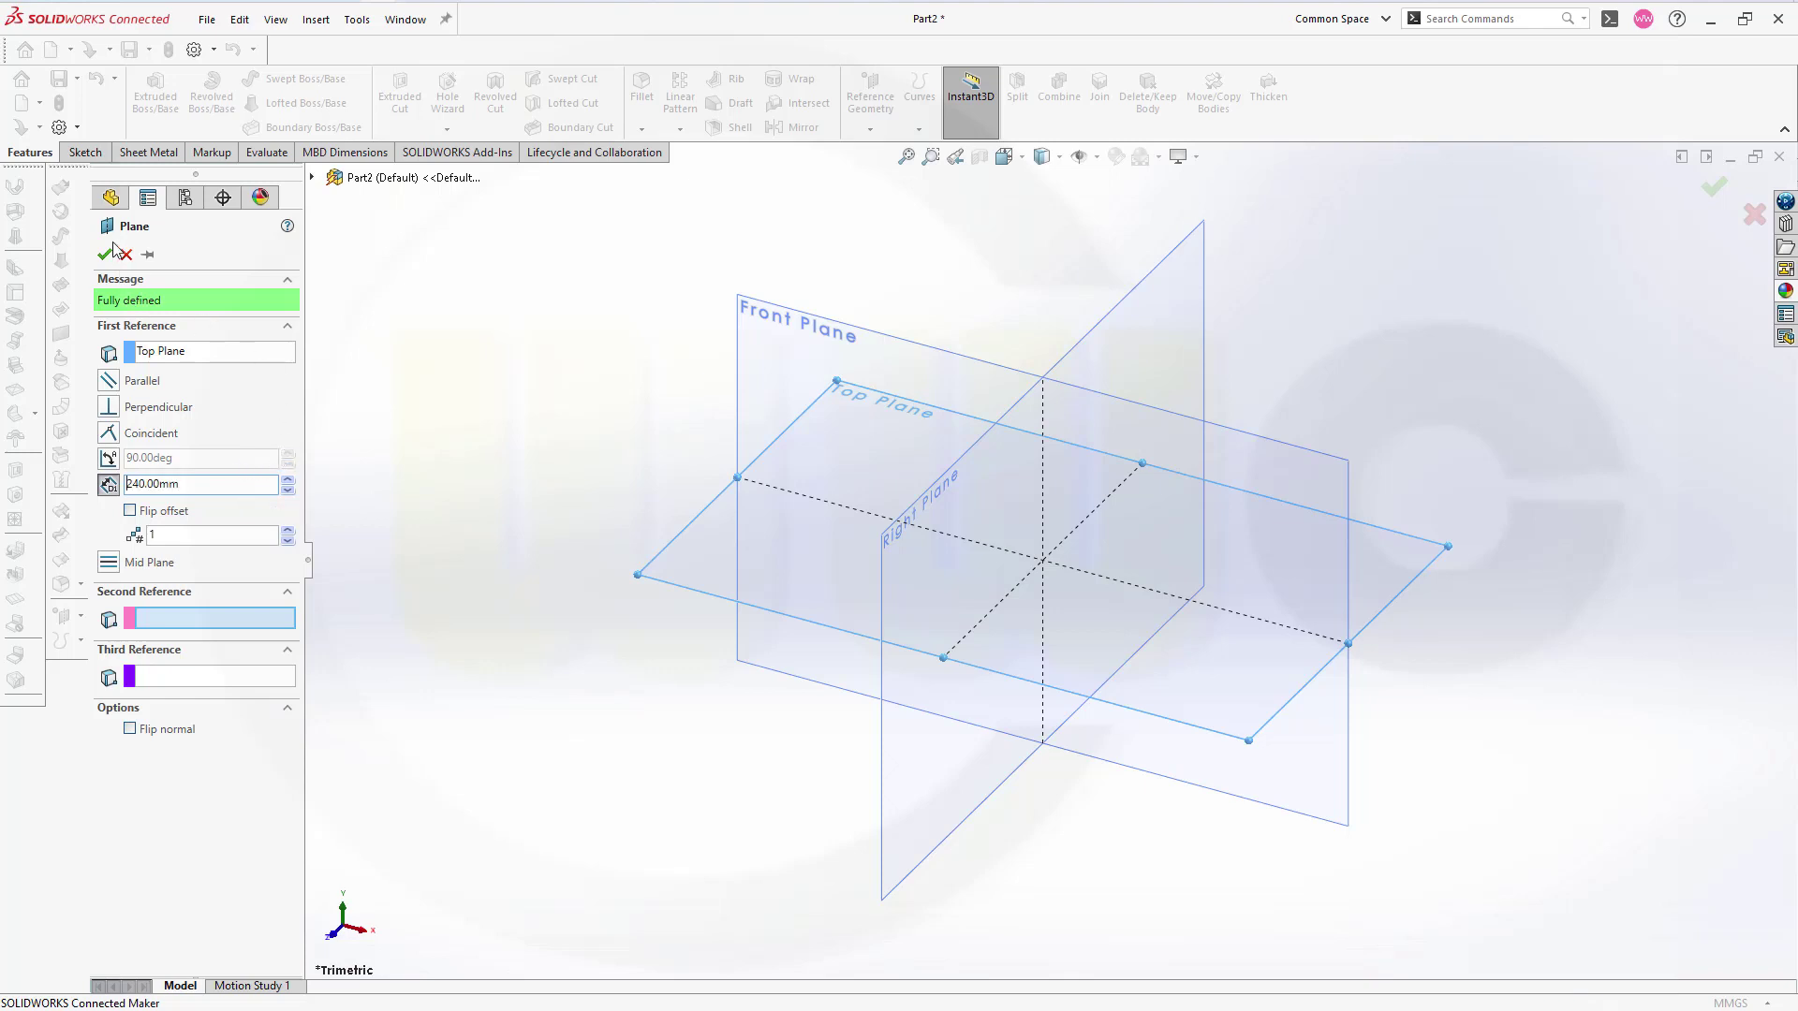
right_click(436, 360)
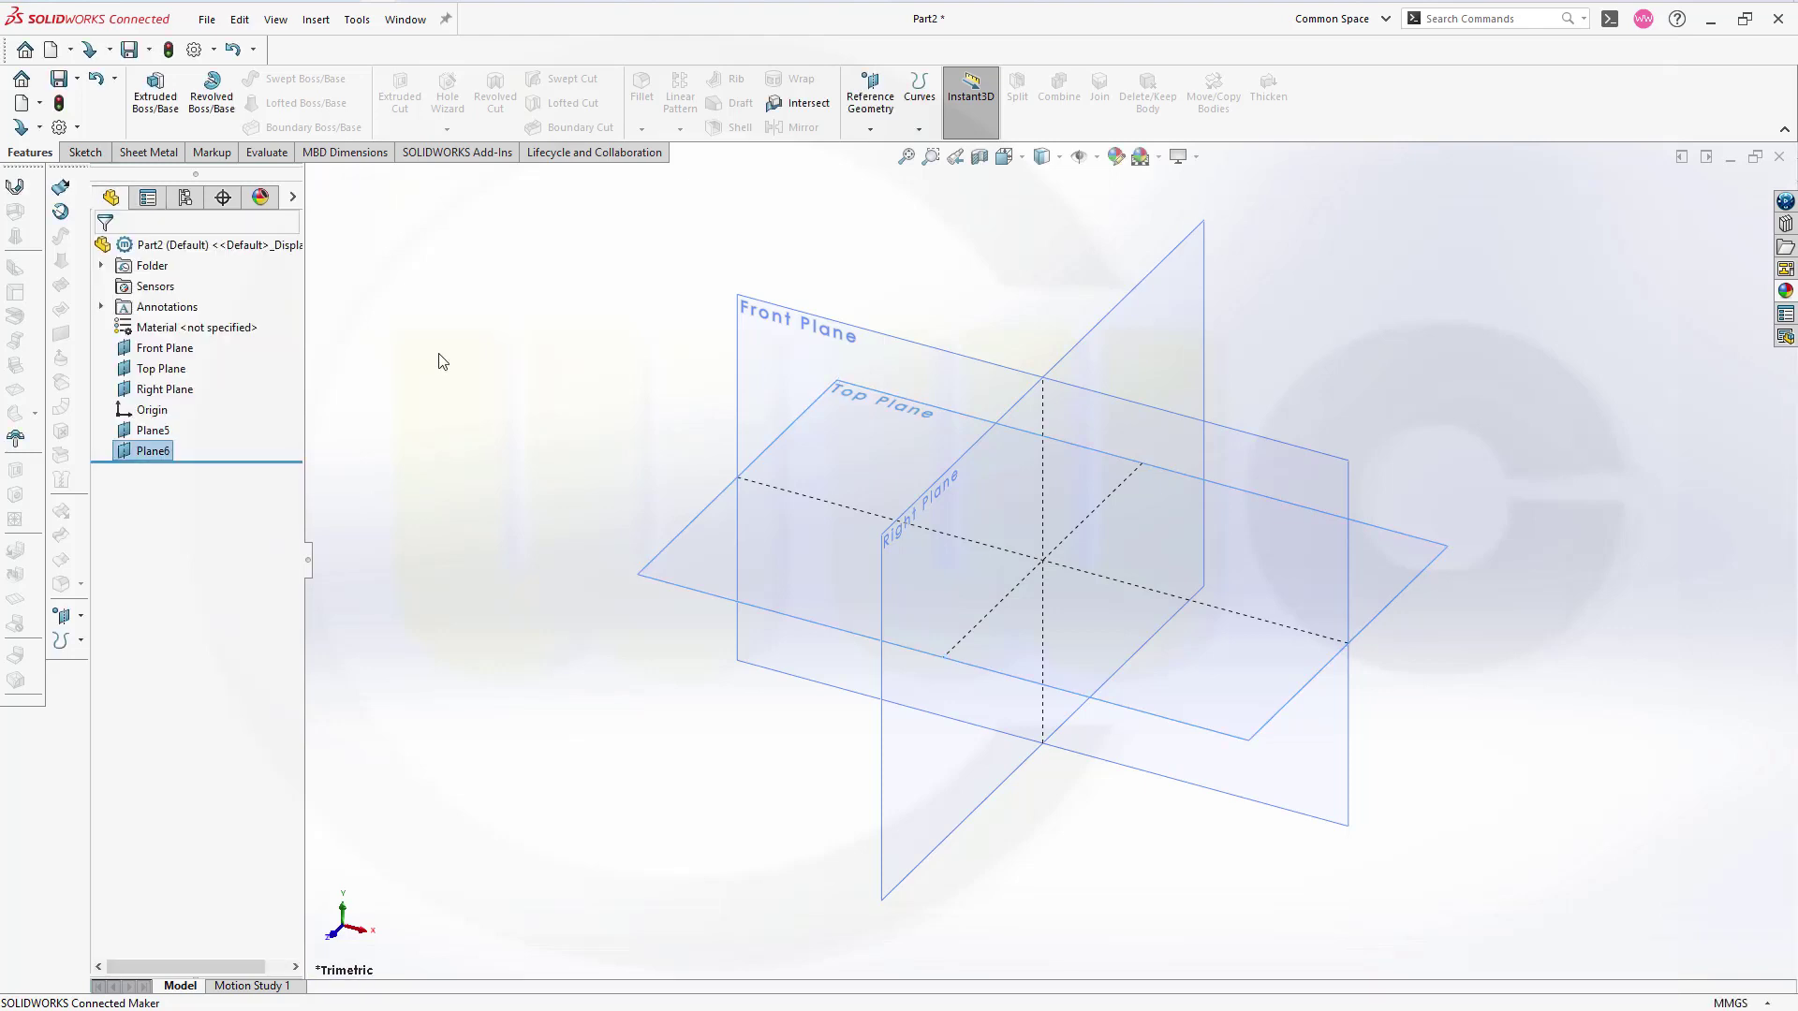
Step: Create a reference axis at the intersection of the Front Plane and the Right Plane
key(f)
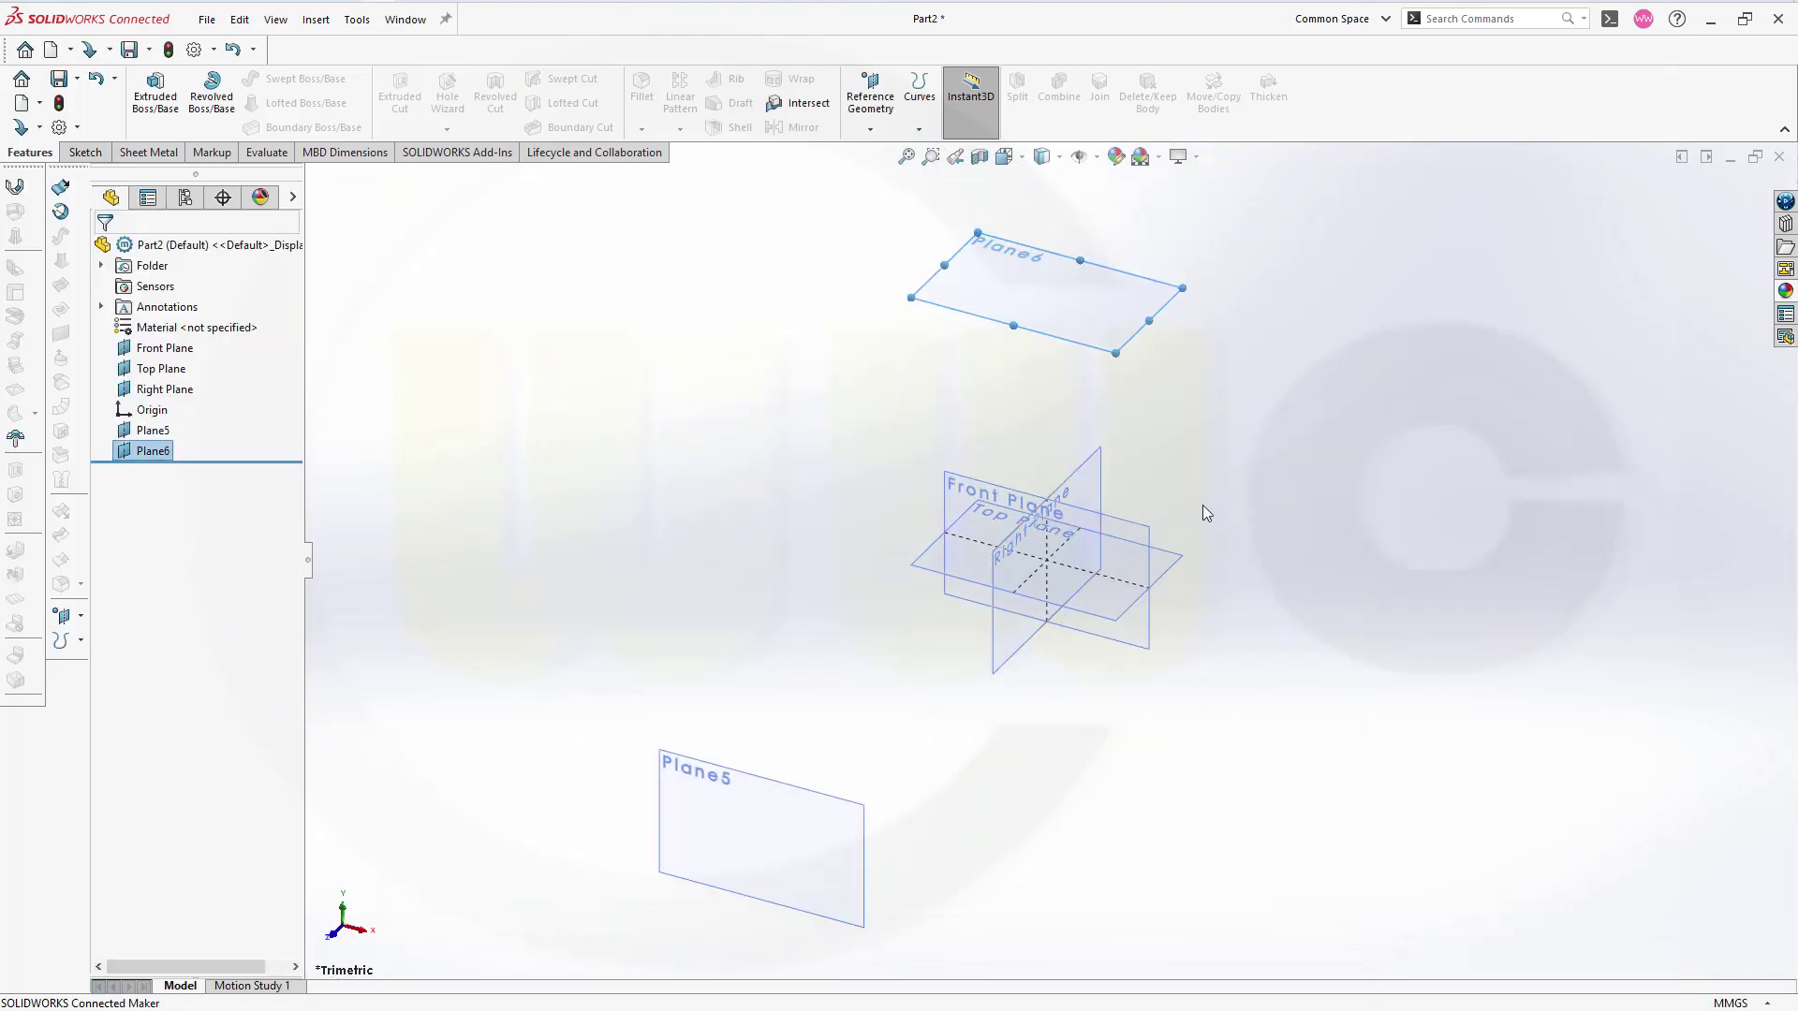
click(870, 128)
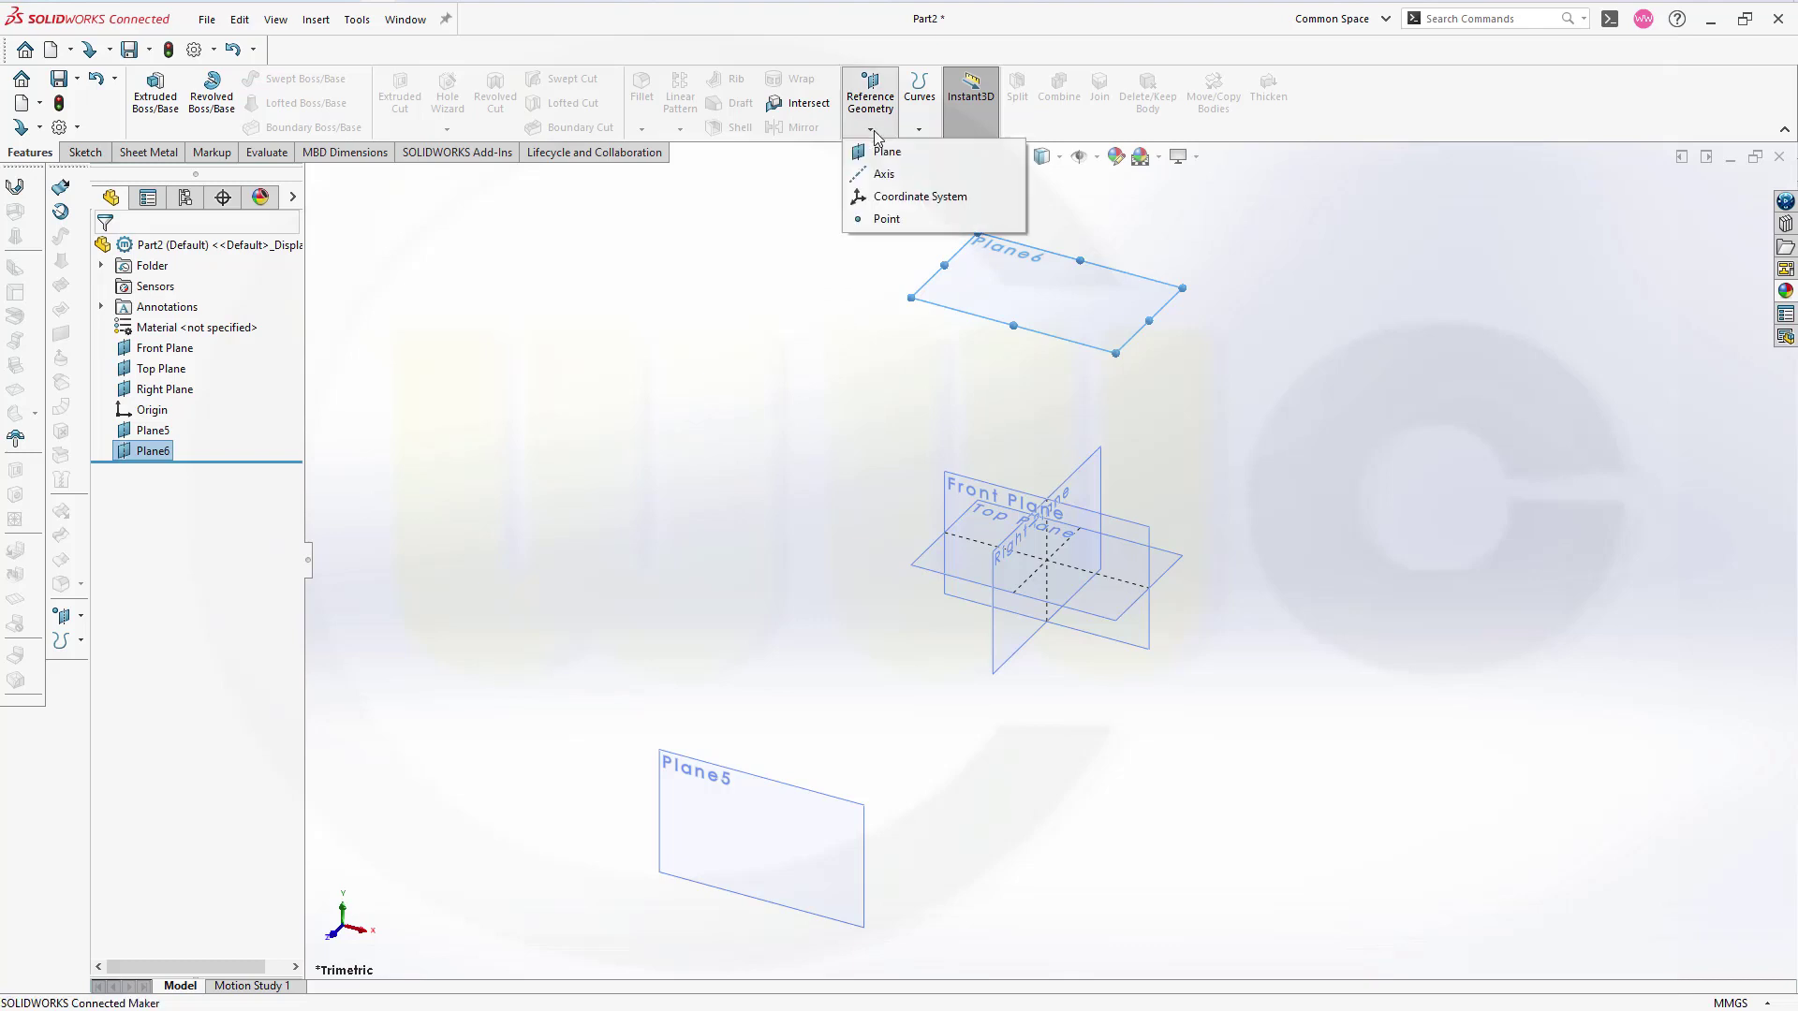
click(884, 175)
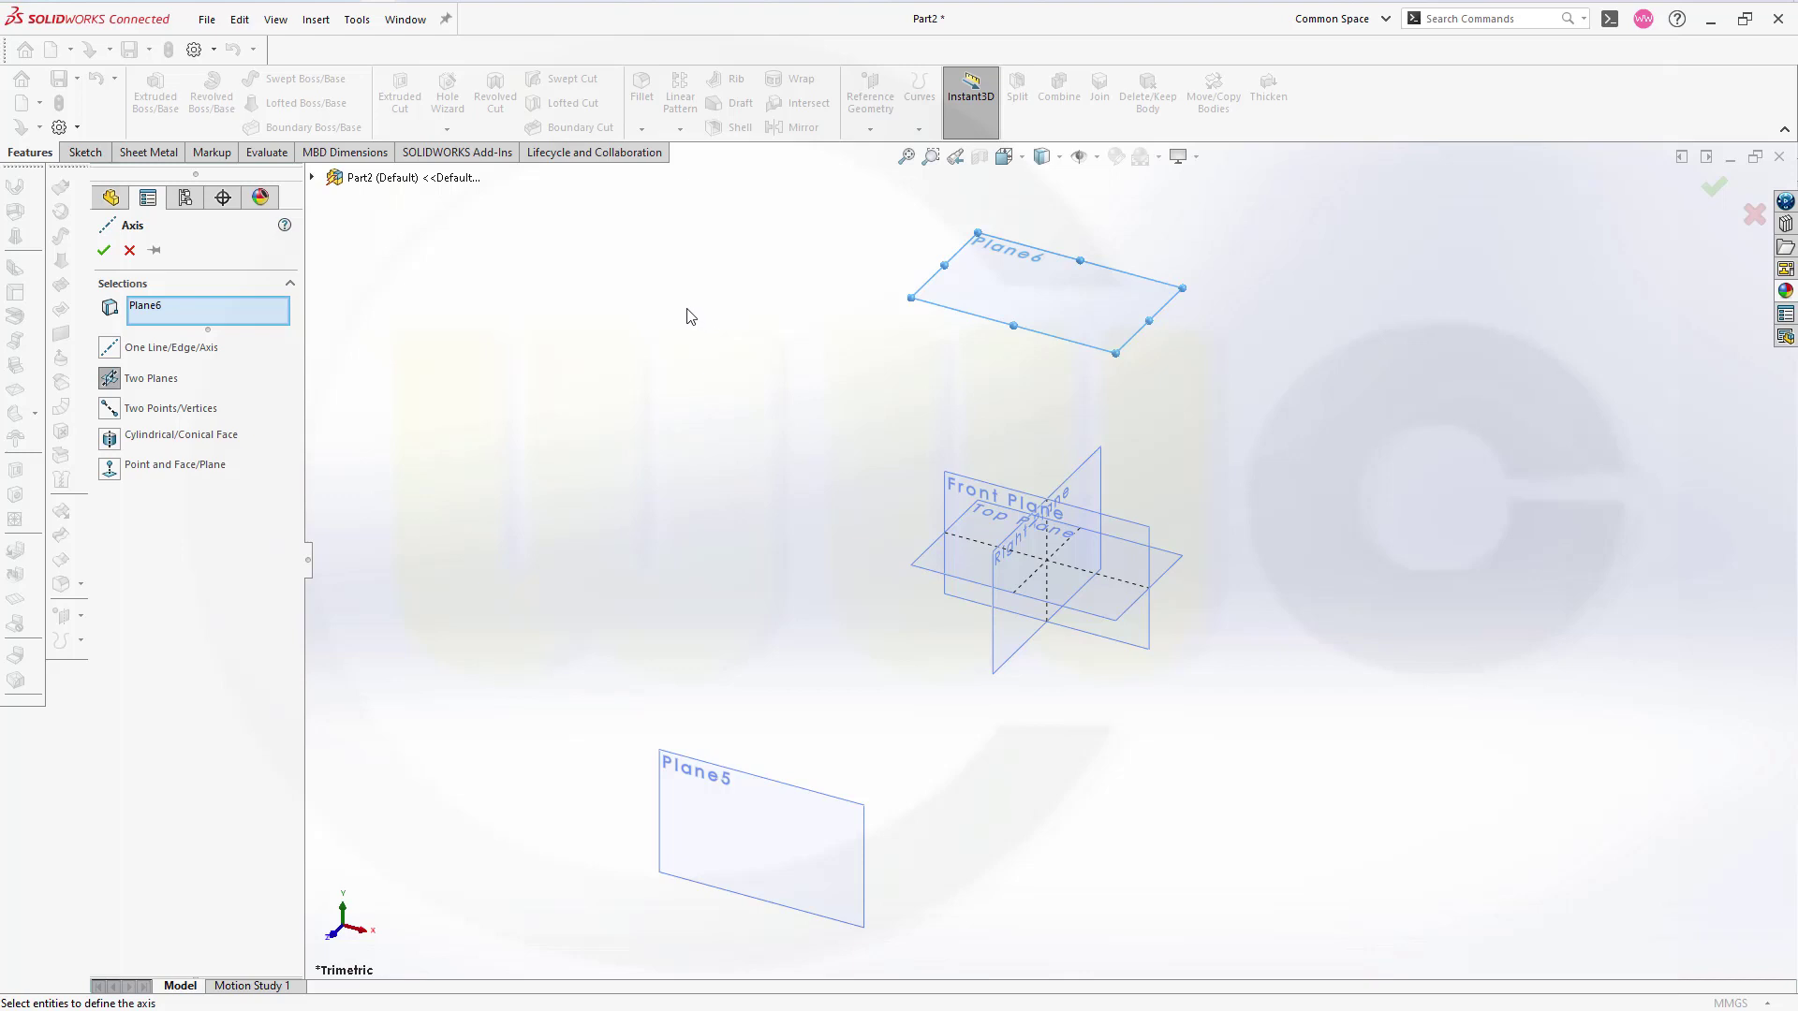
right_click(192, 309)
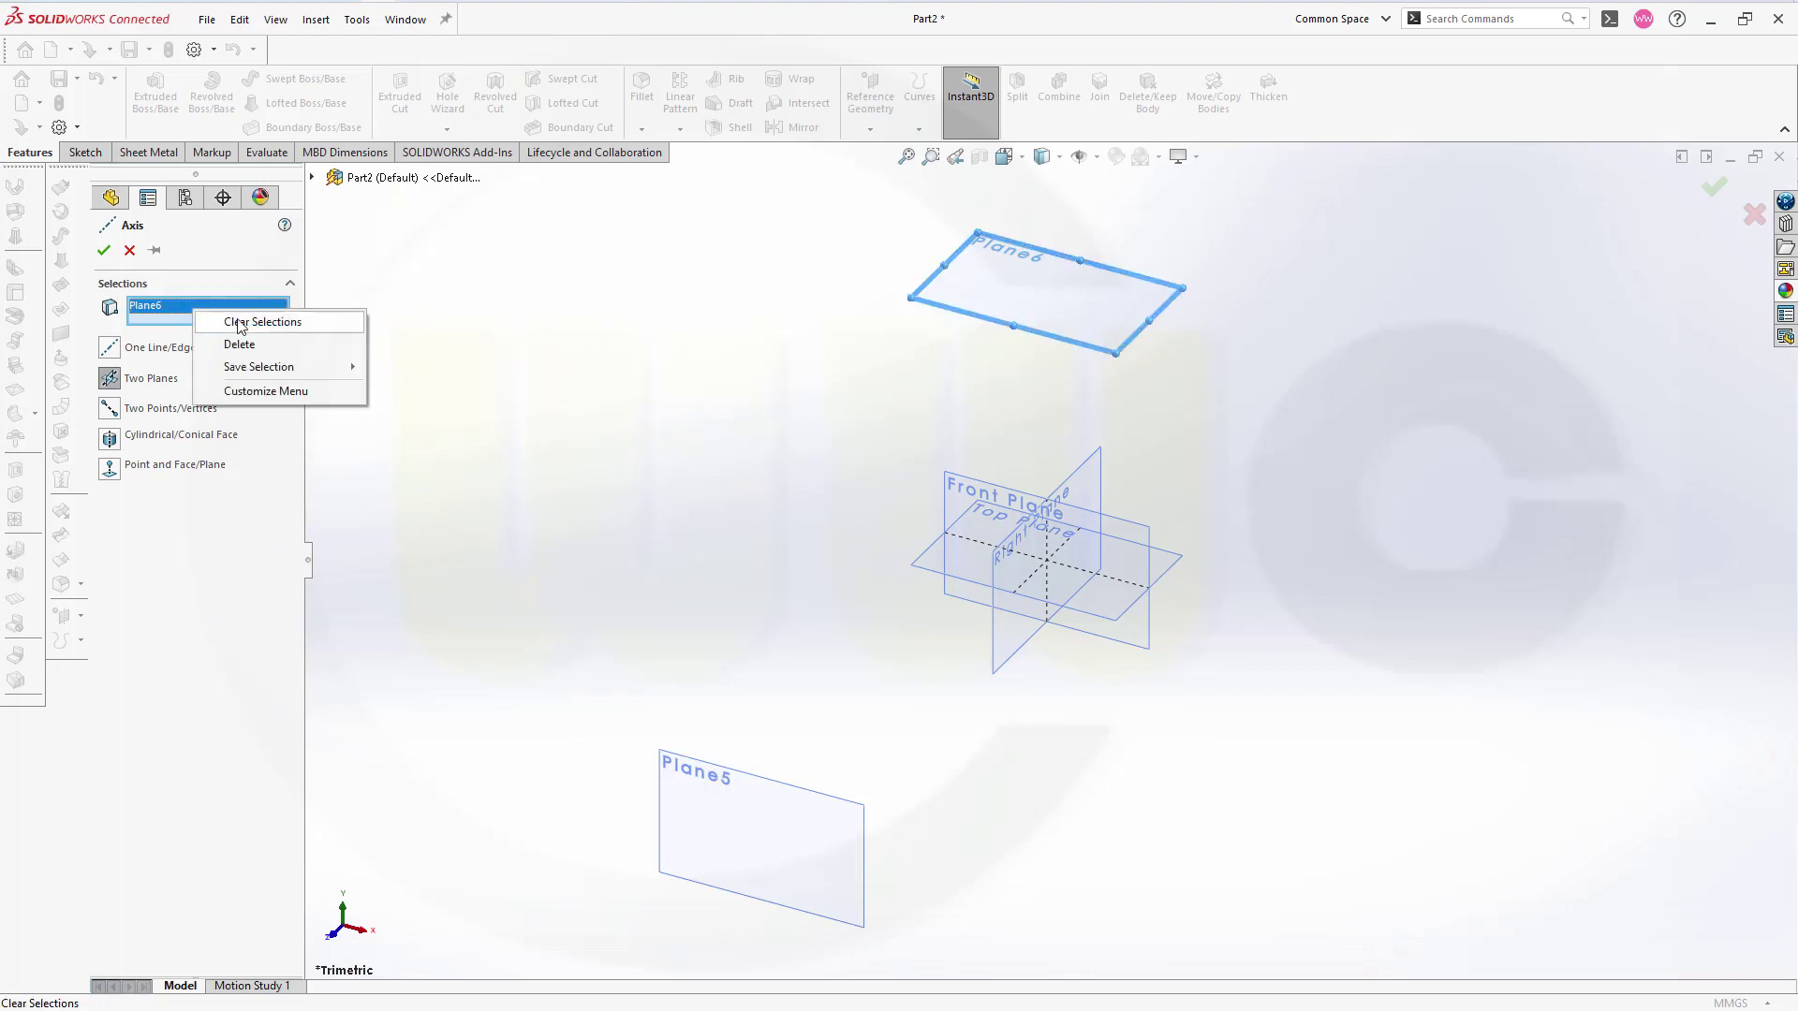
click(240, 323)
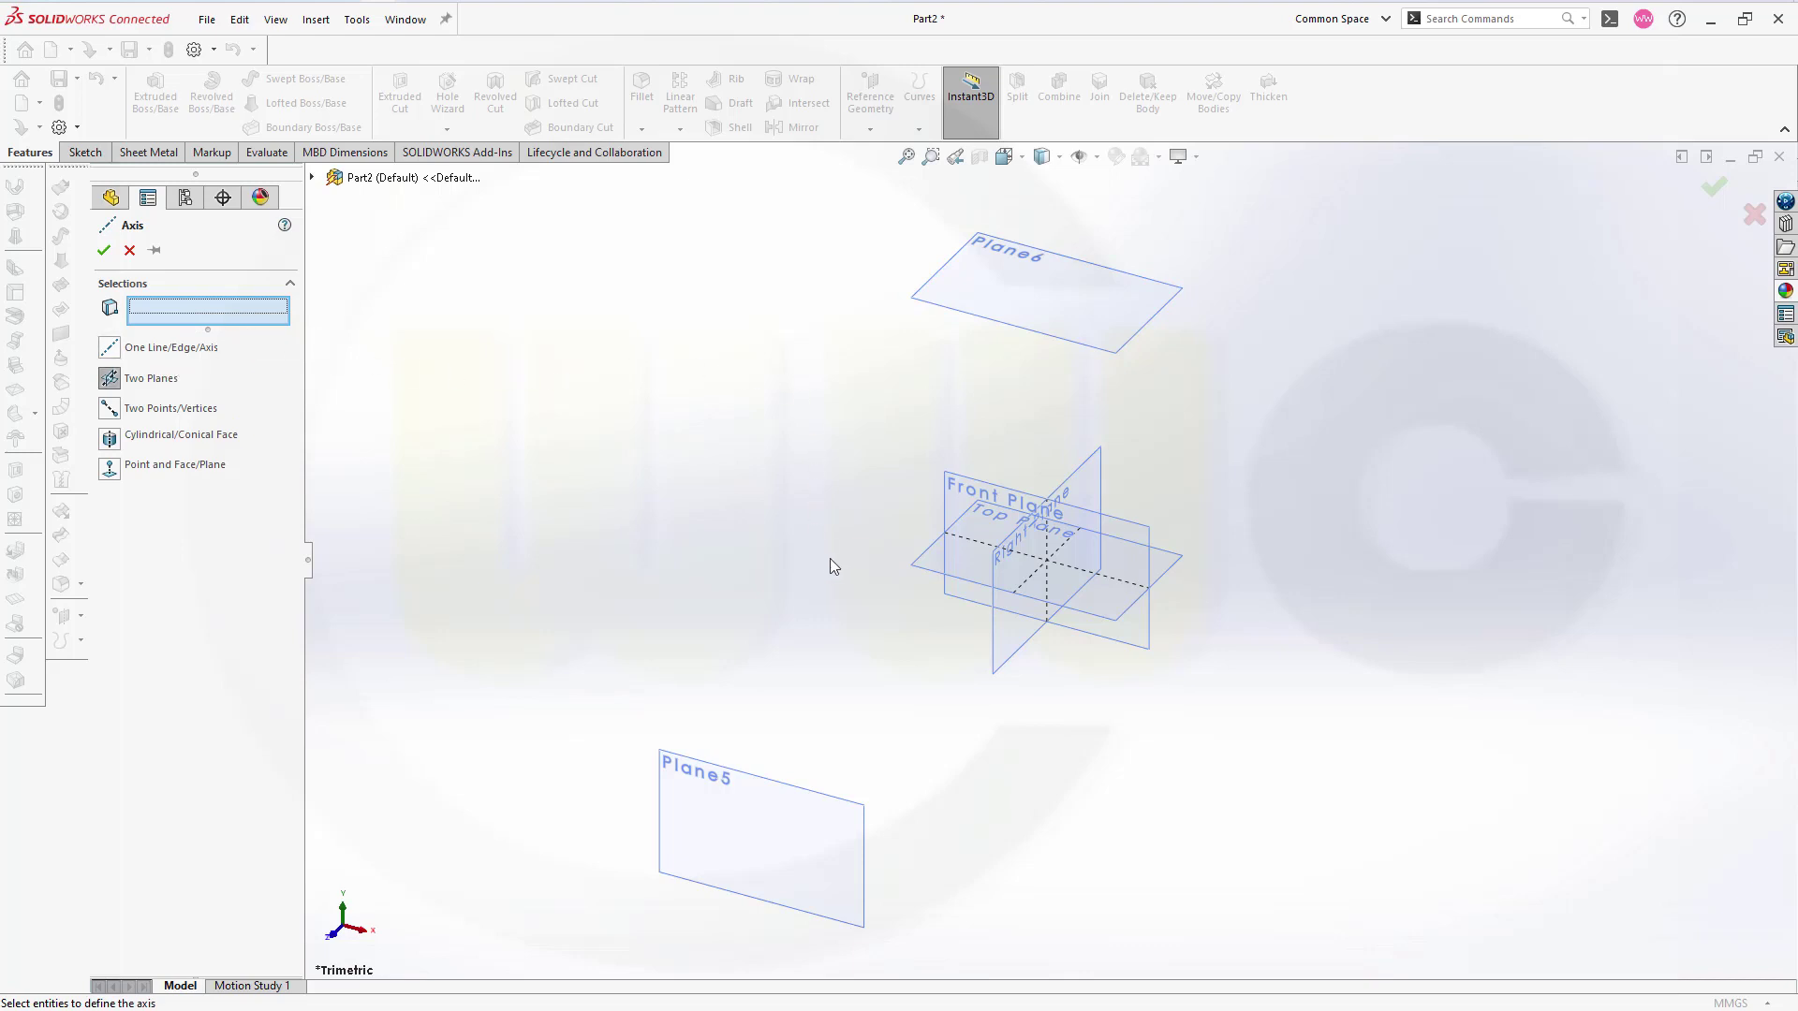
click(1159, 645)
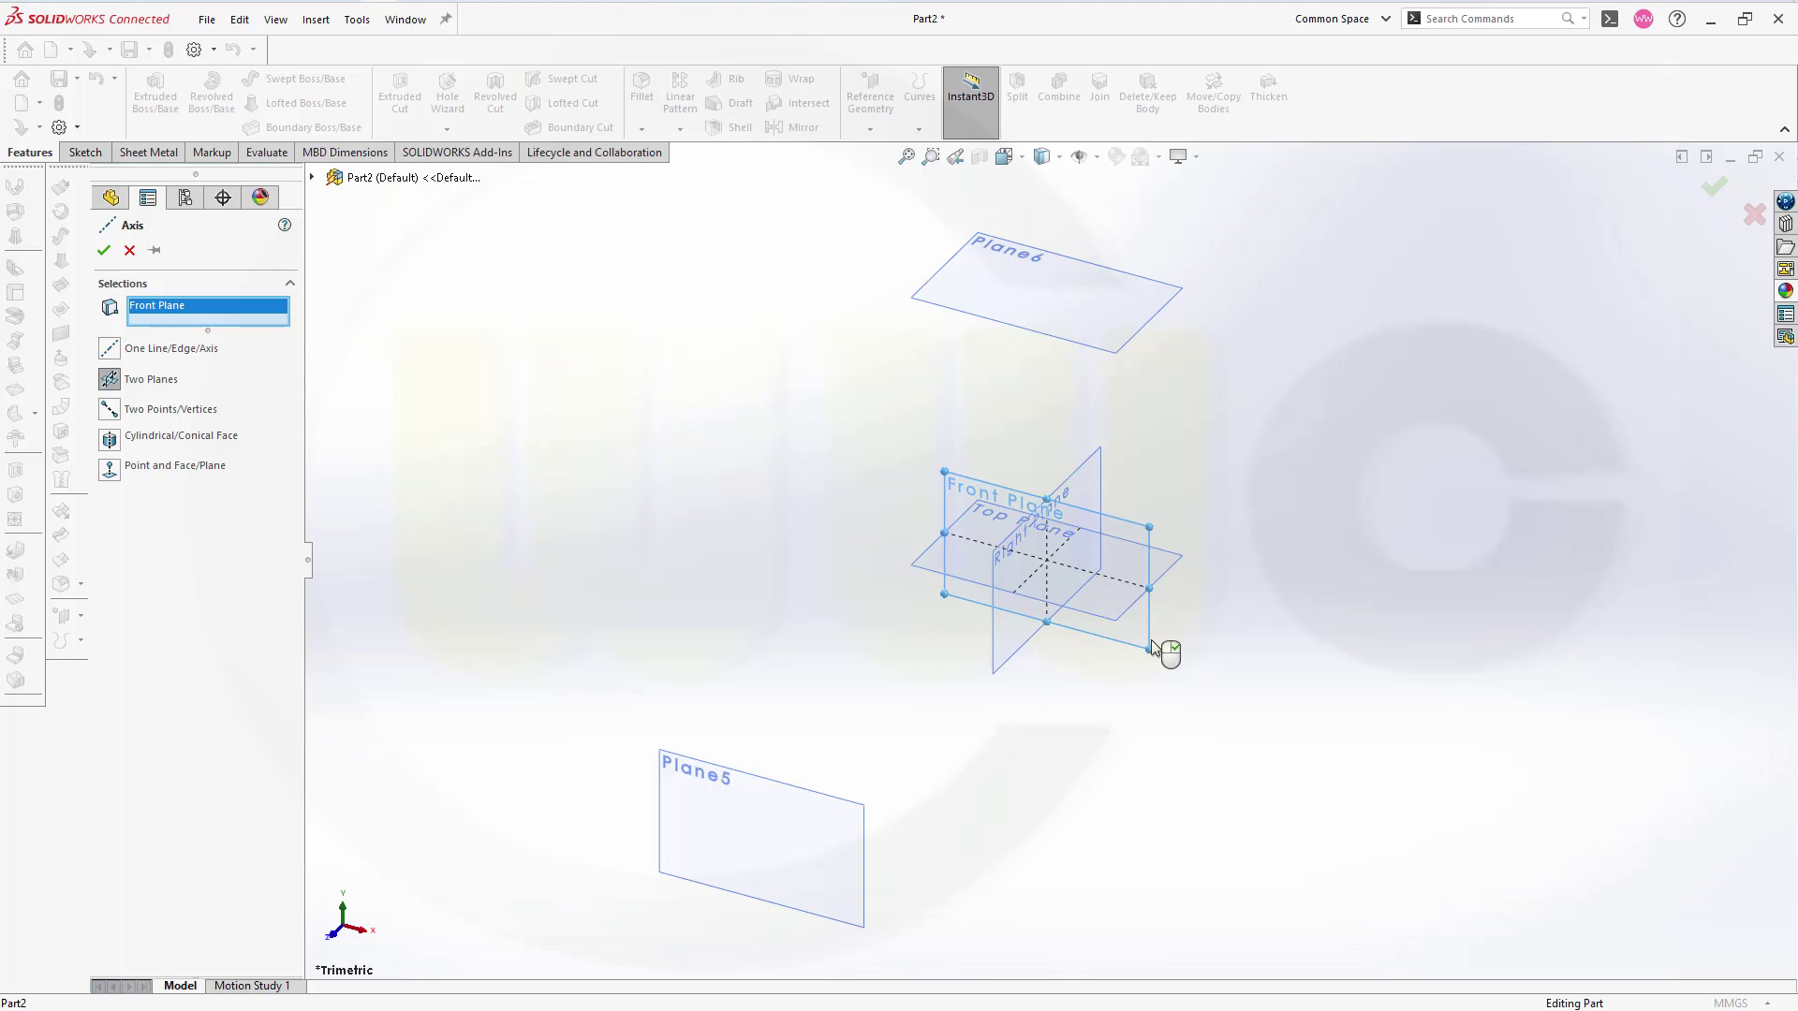
click(994, 640)
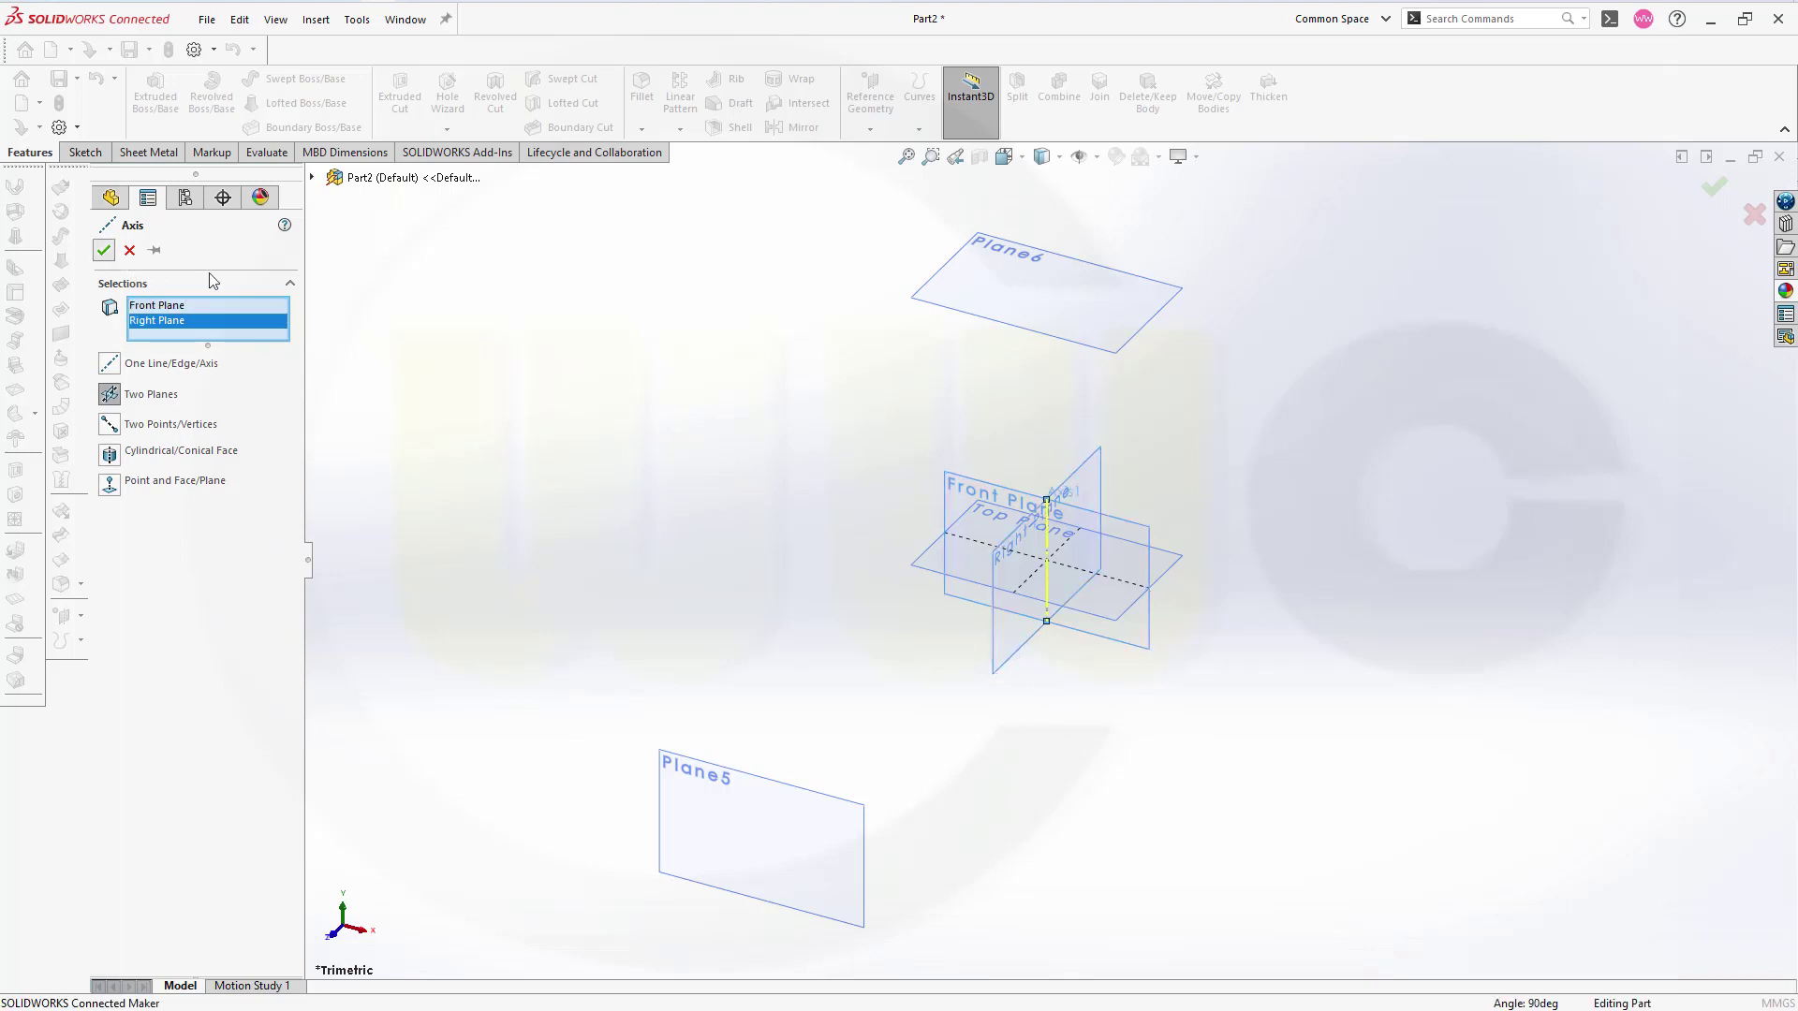
click(104, 250)
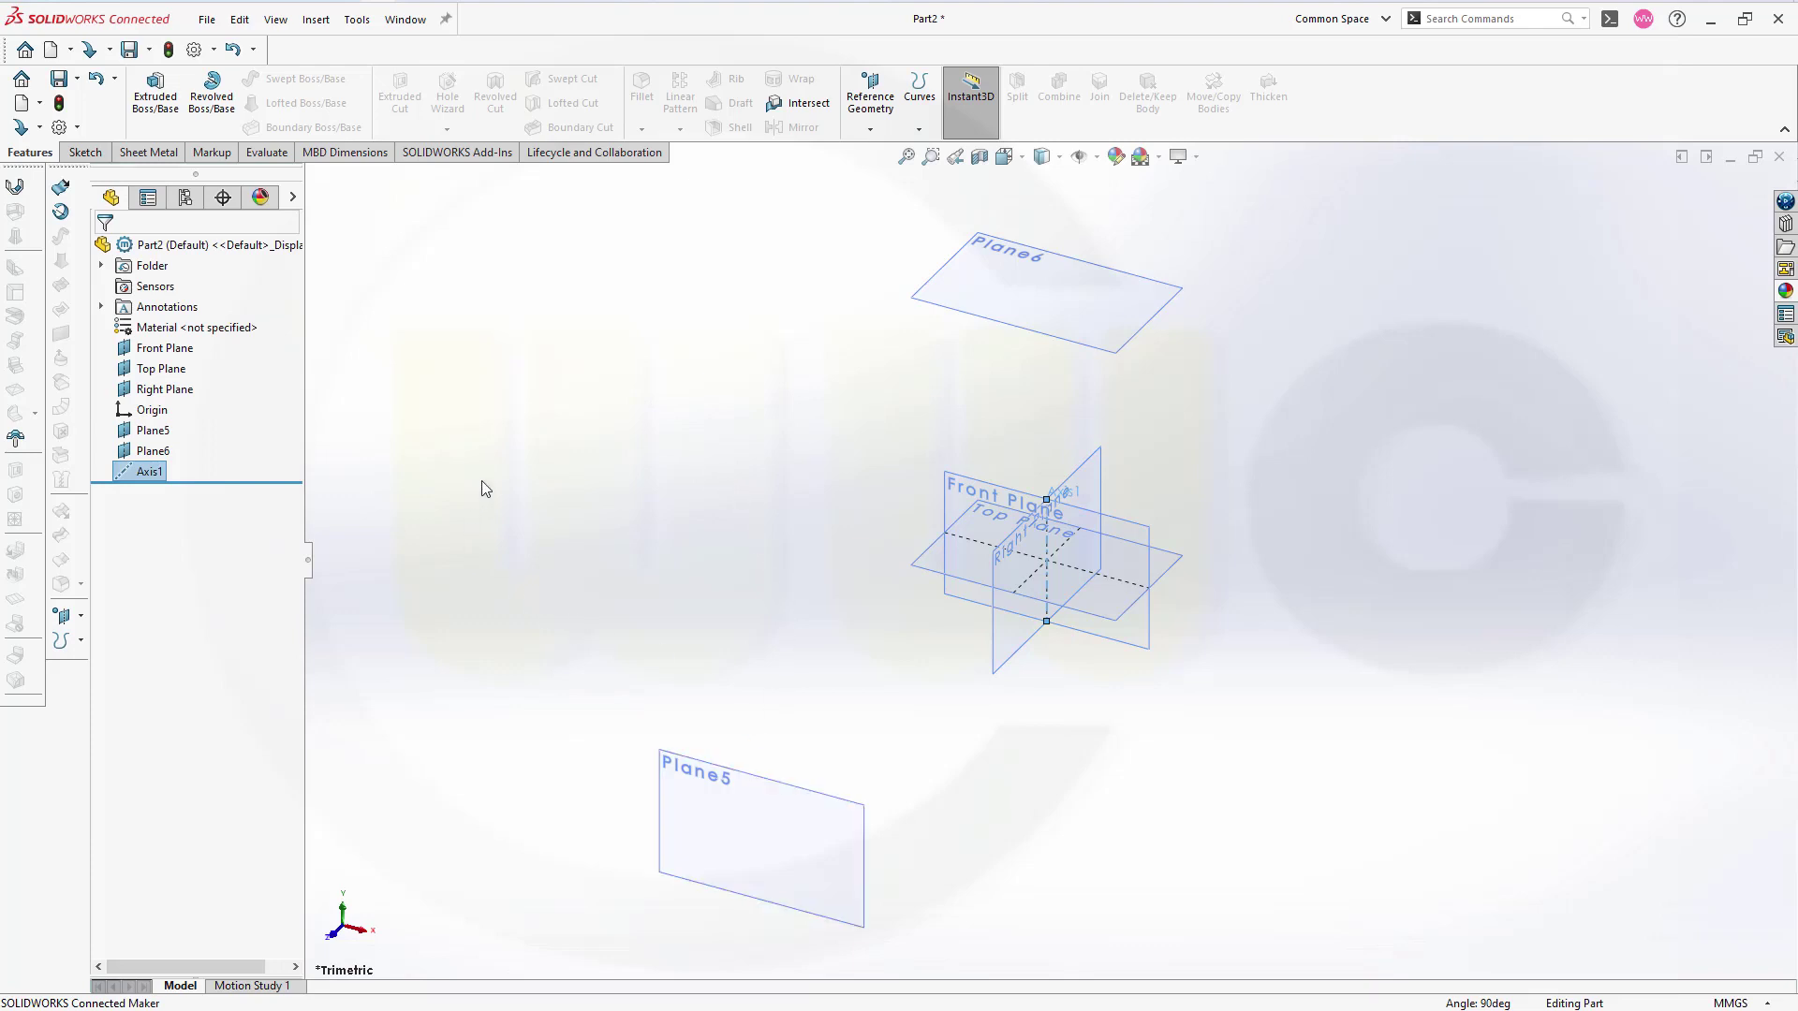
Step: Create a two-plane reference axis where the Right Plane meets Plane5, the plane offset from the Front Plane
click(871, 129)
click(884, 176)
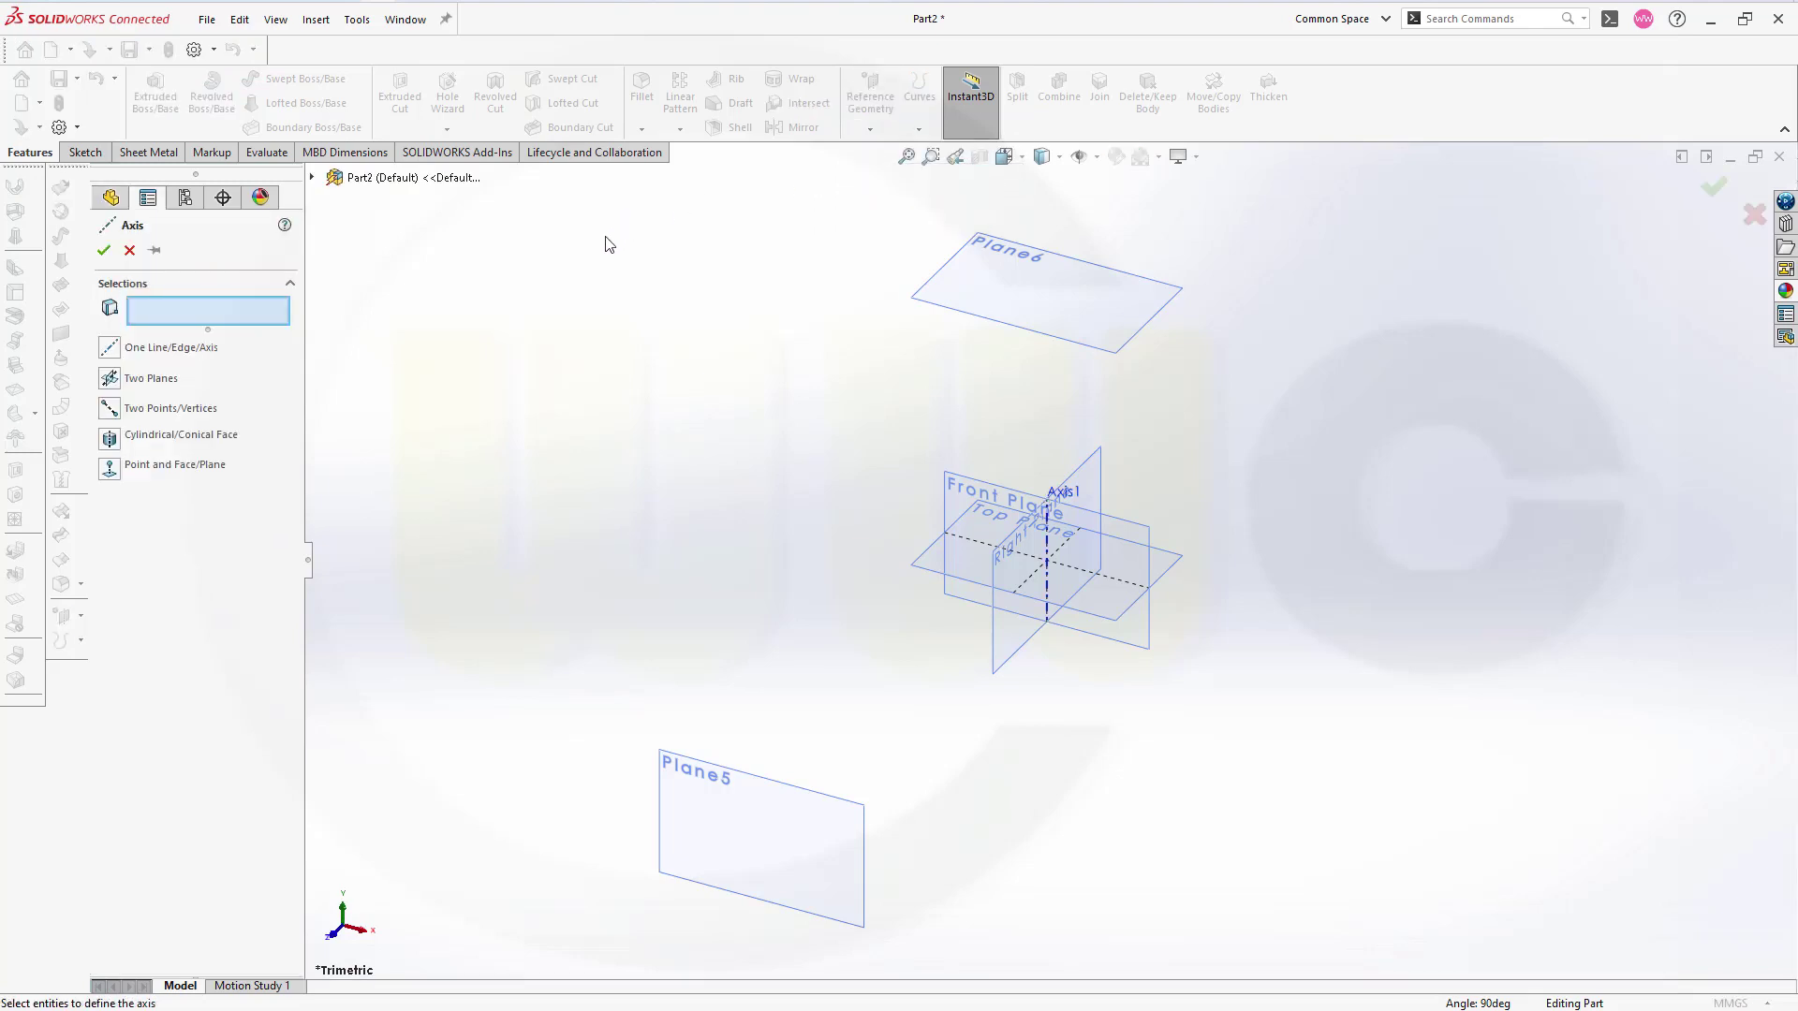
click(109, 379)
click(991, 642)
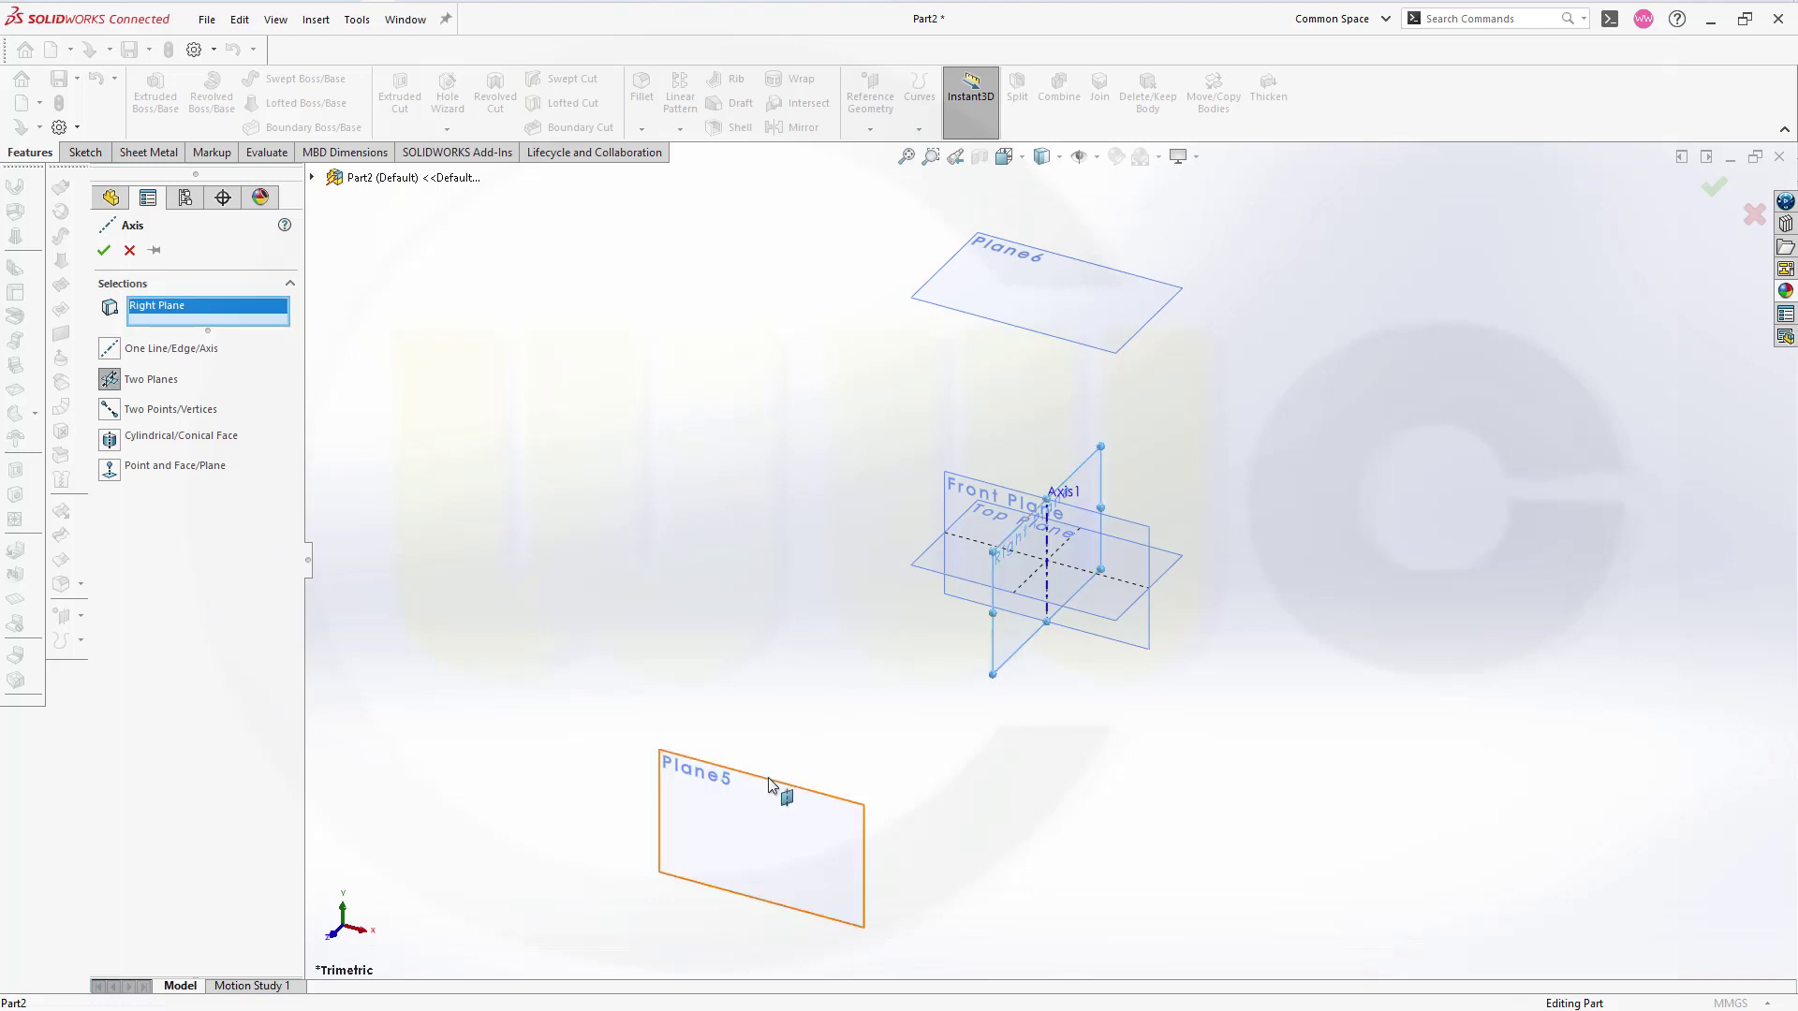
click(794, 791)
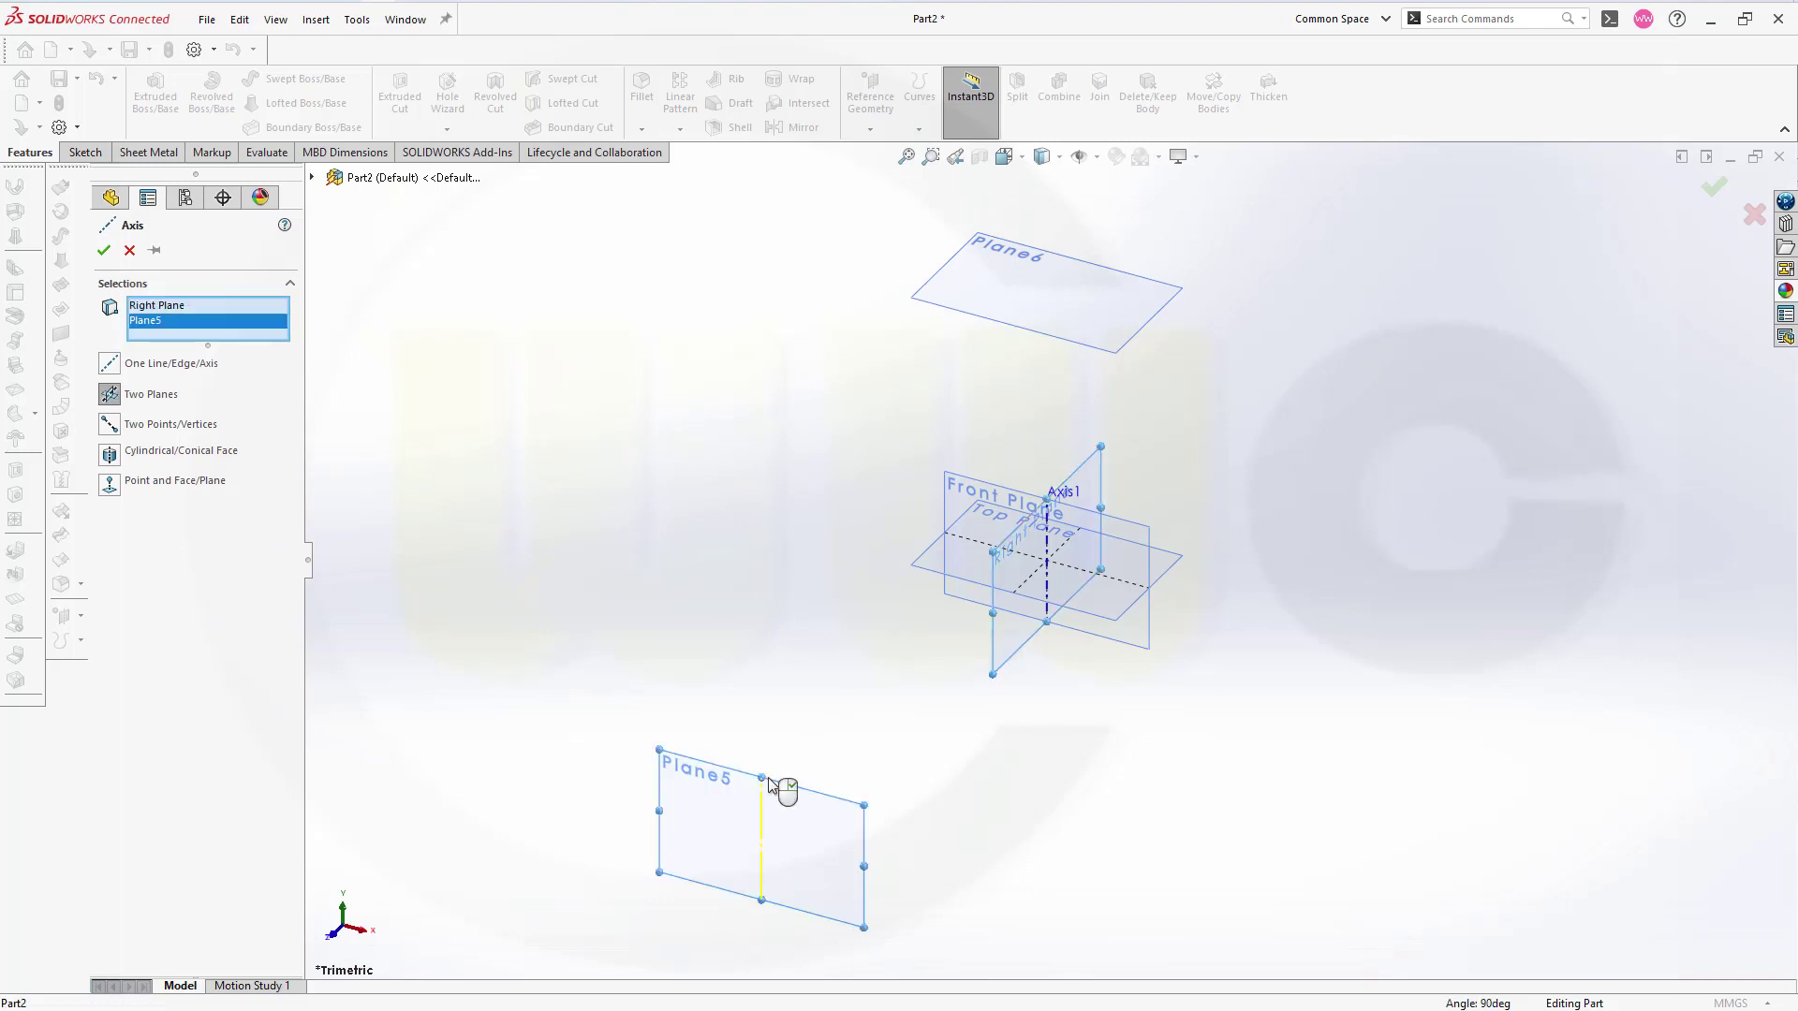
click(103, 250)
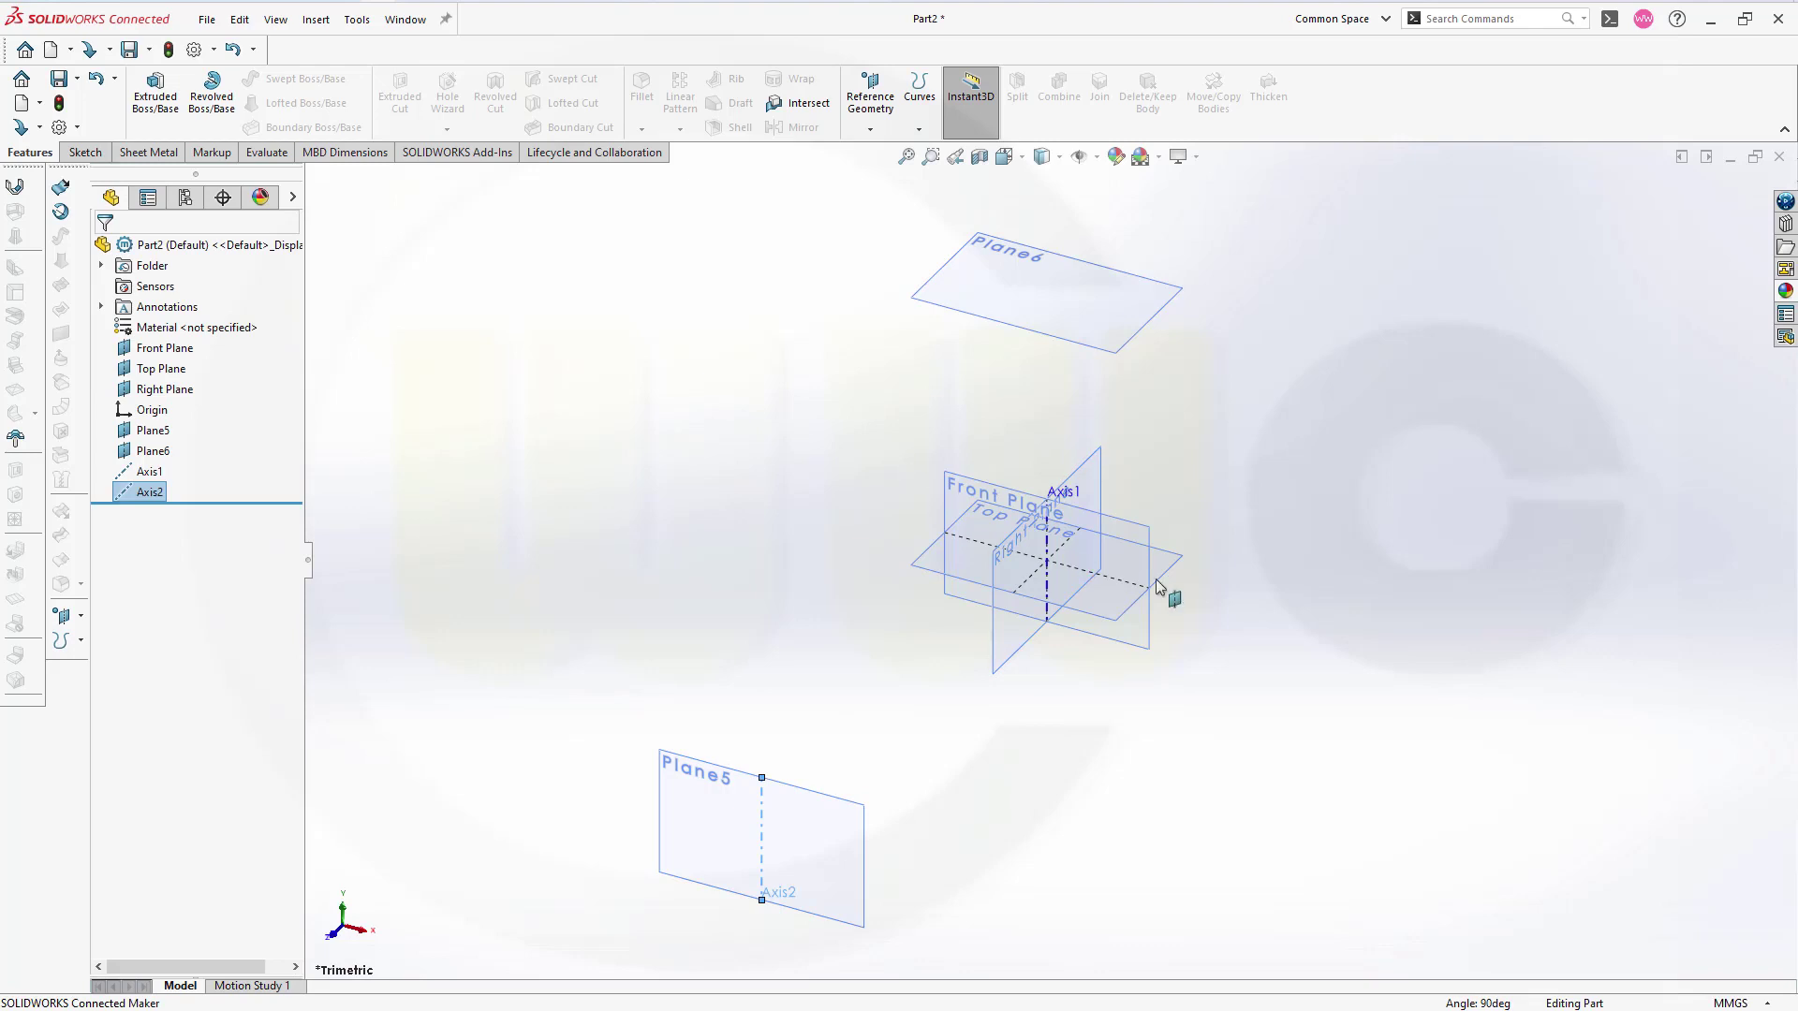
click(1266, 625)
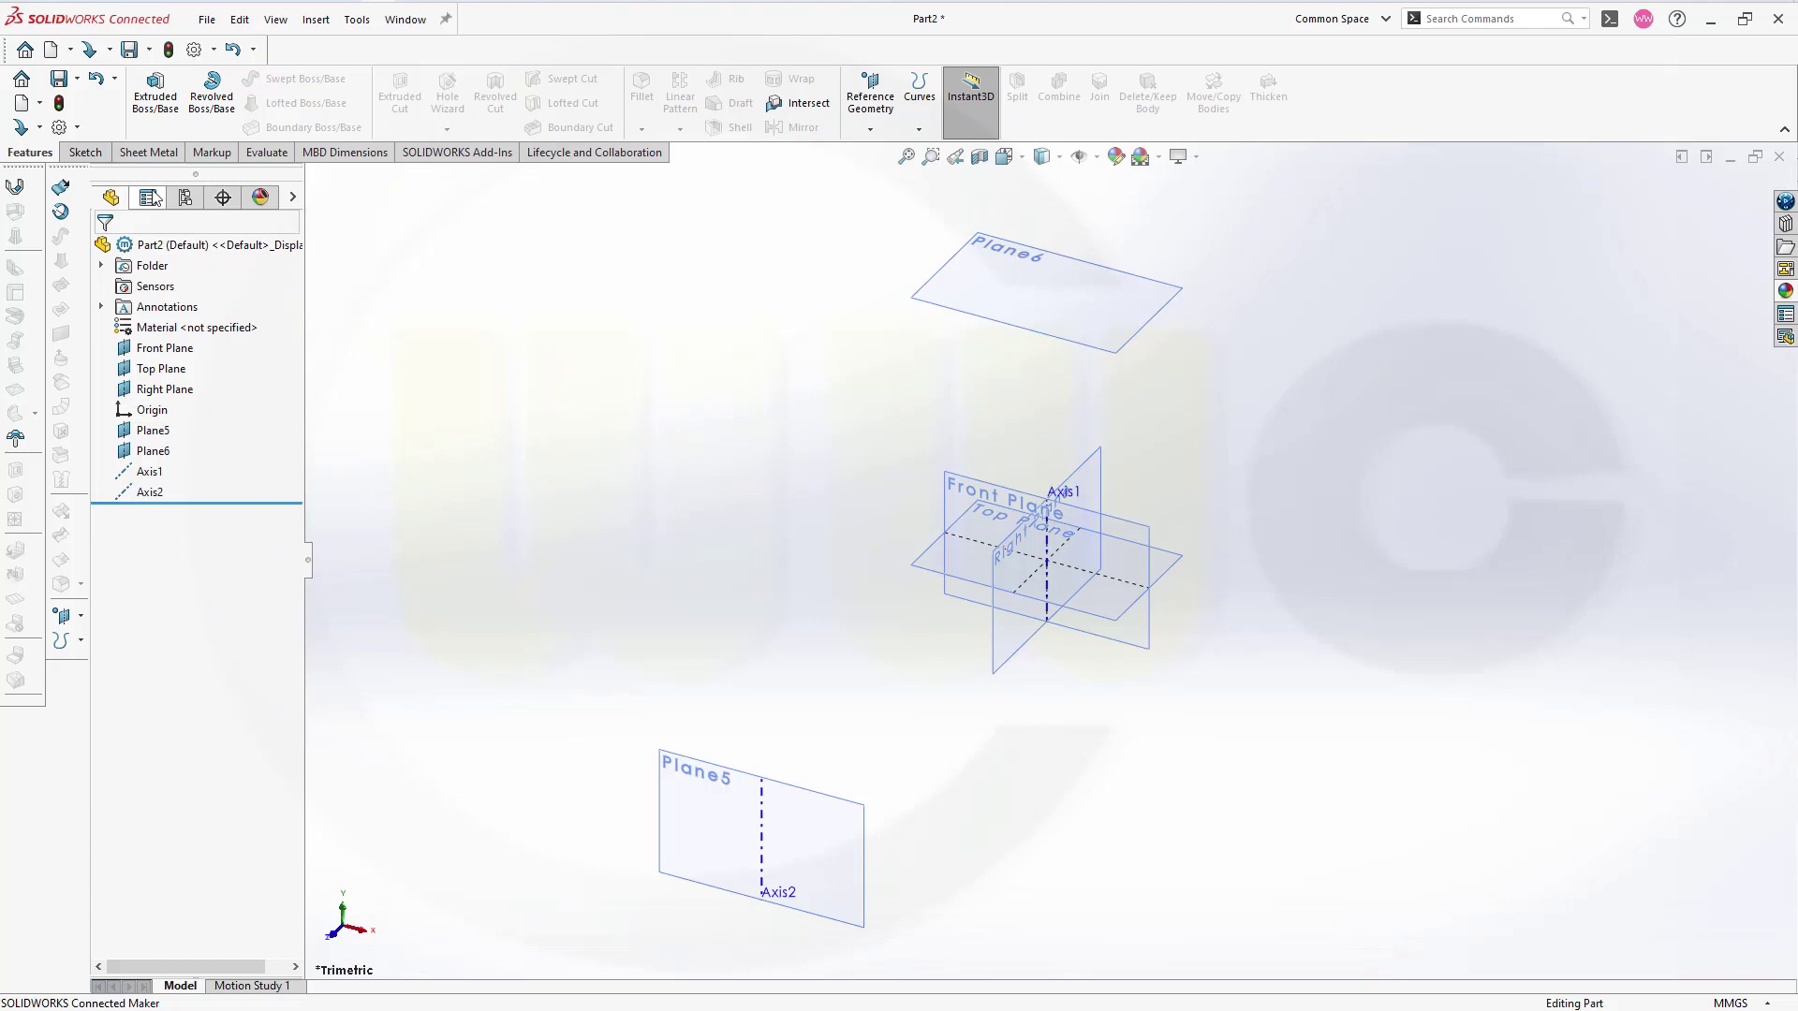
Step: Start a 3D sketch and place a sketch point near the Front Plane's outer edge, at about X 126, Y 1, Z 0 mm
click(86, 153)
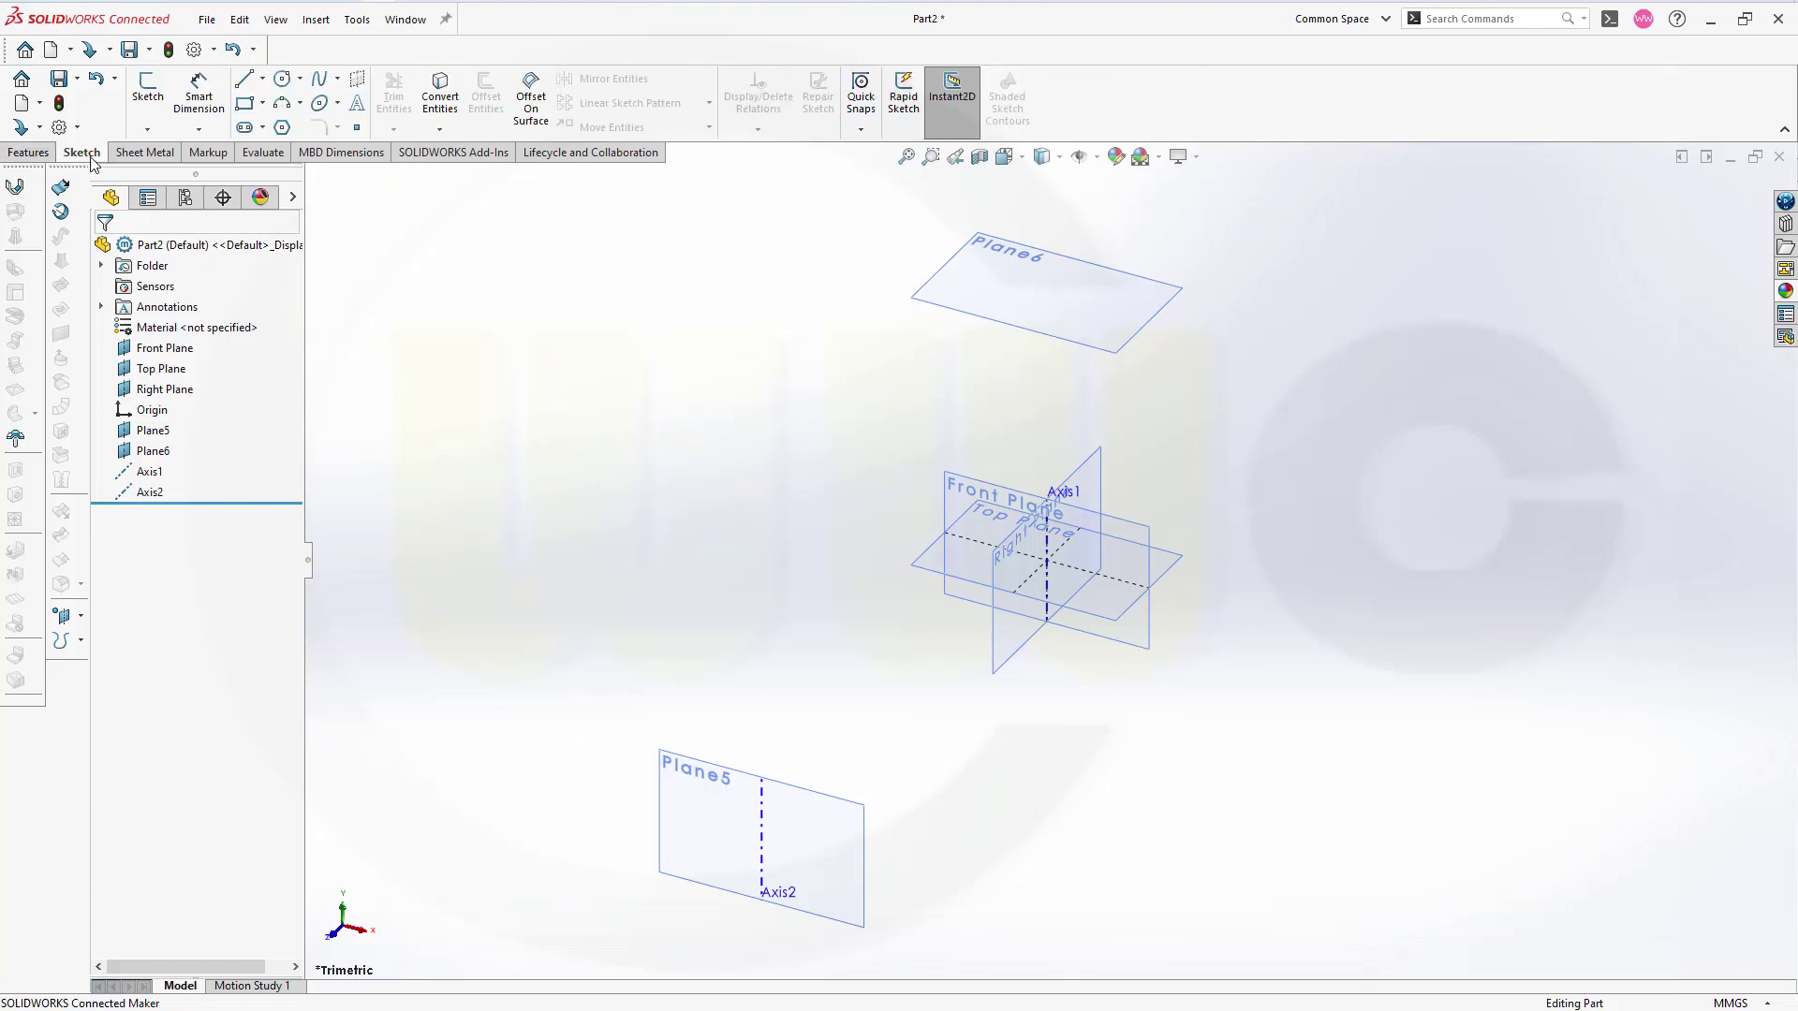
click(149, 131)
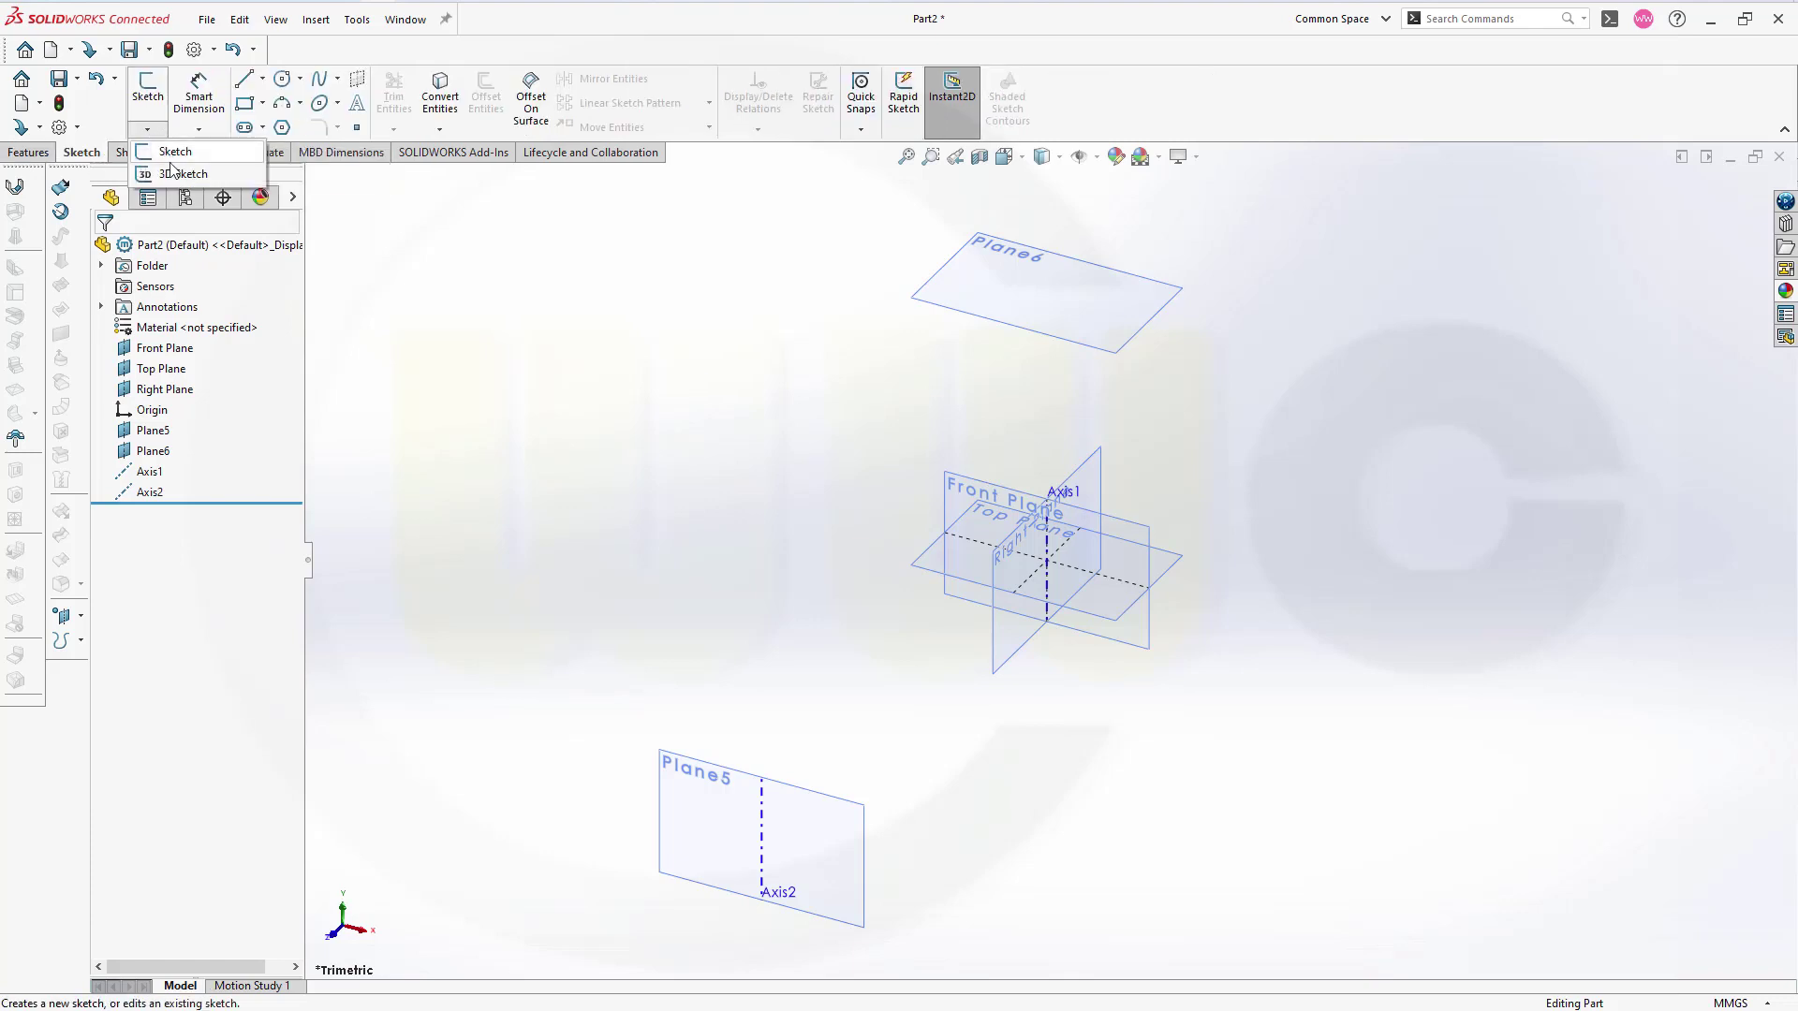
click(164, 175)
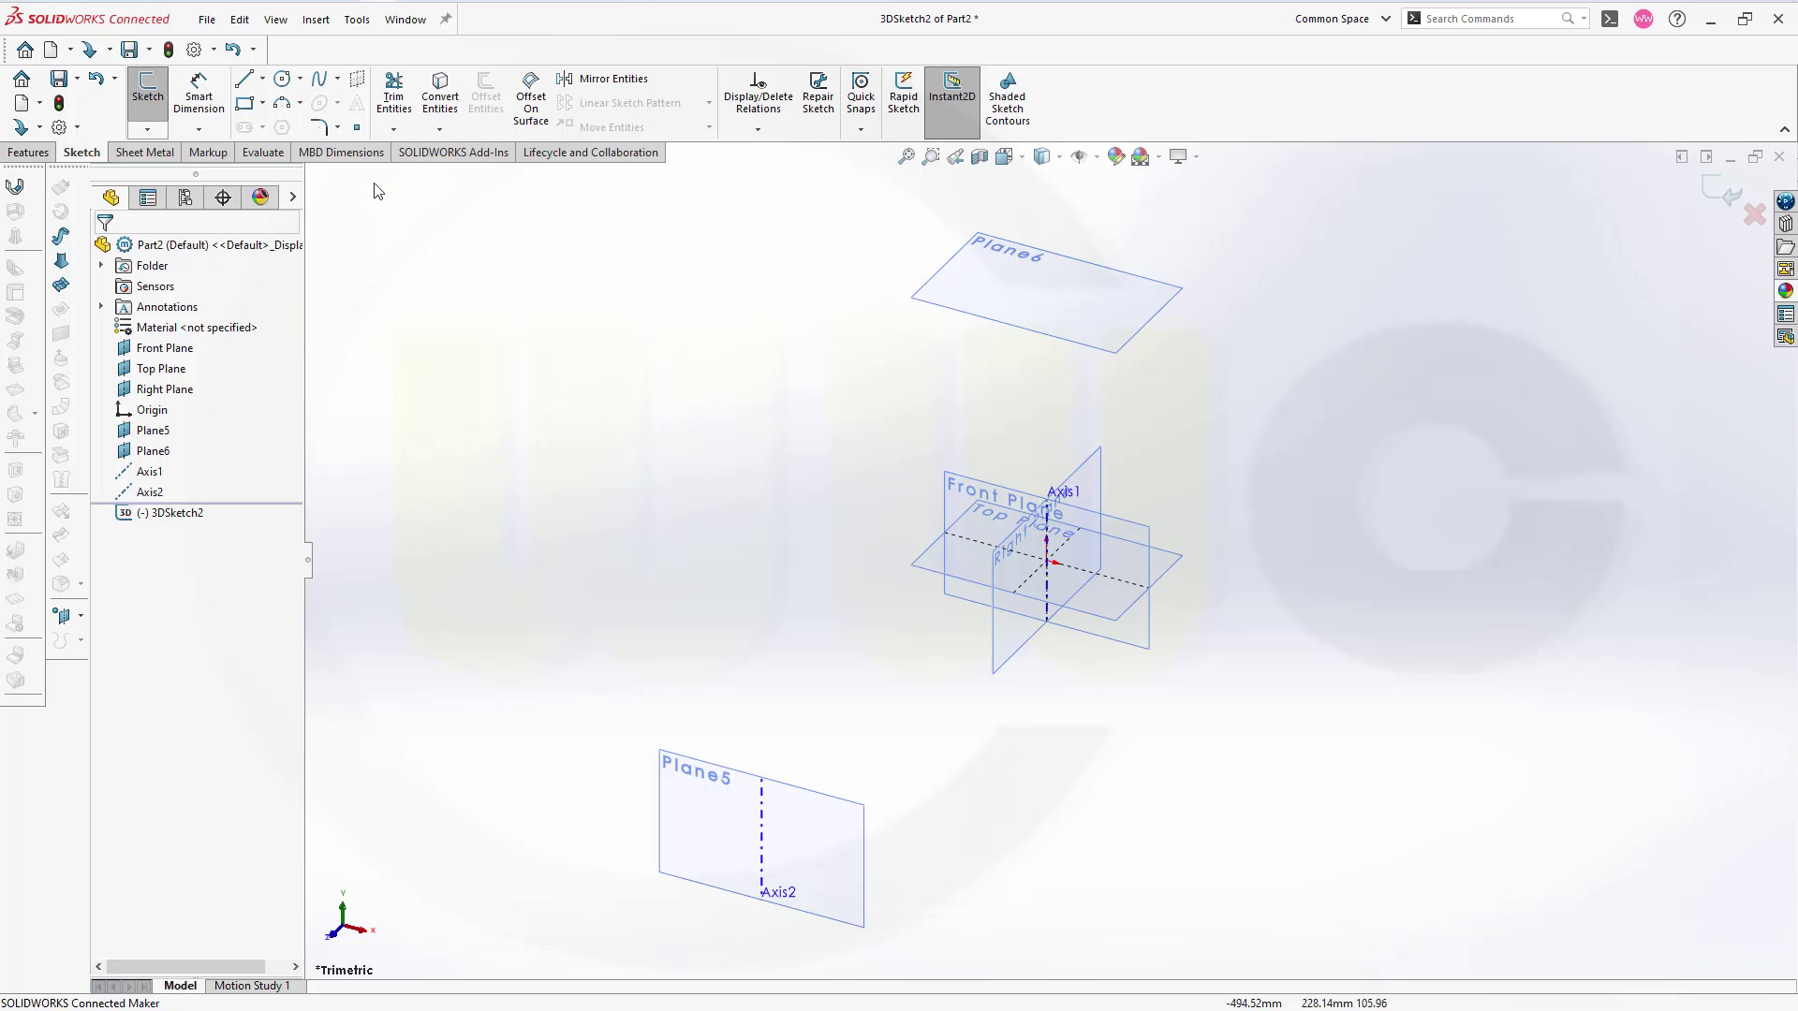
click(1191, 597)
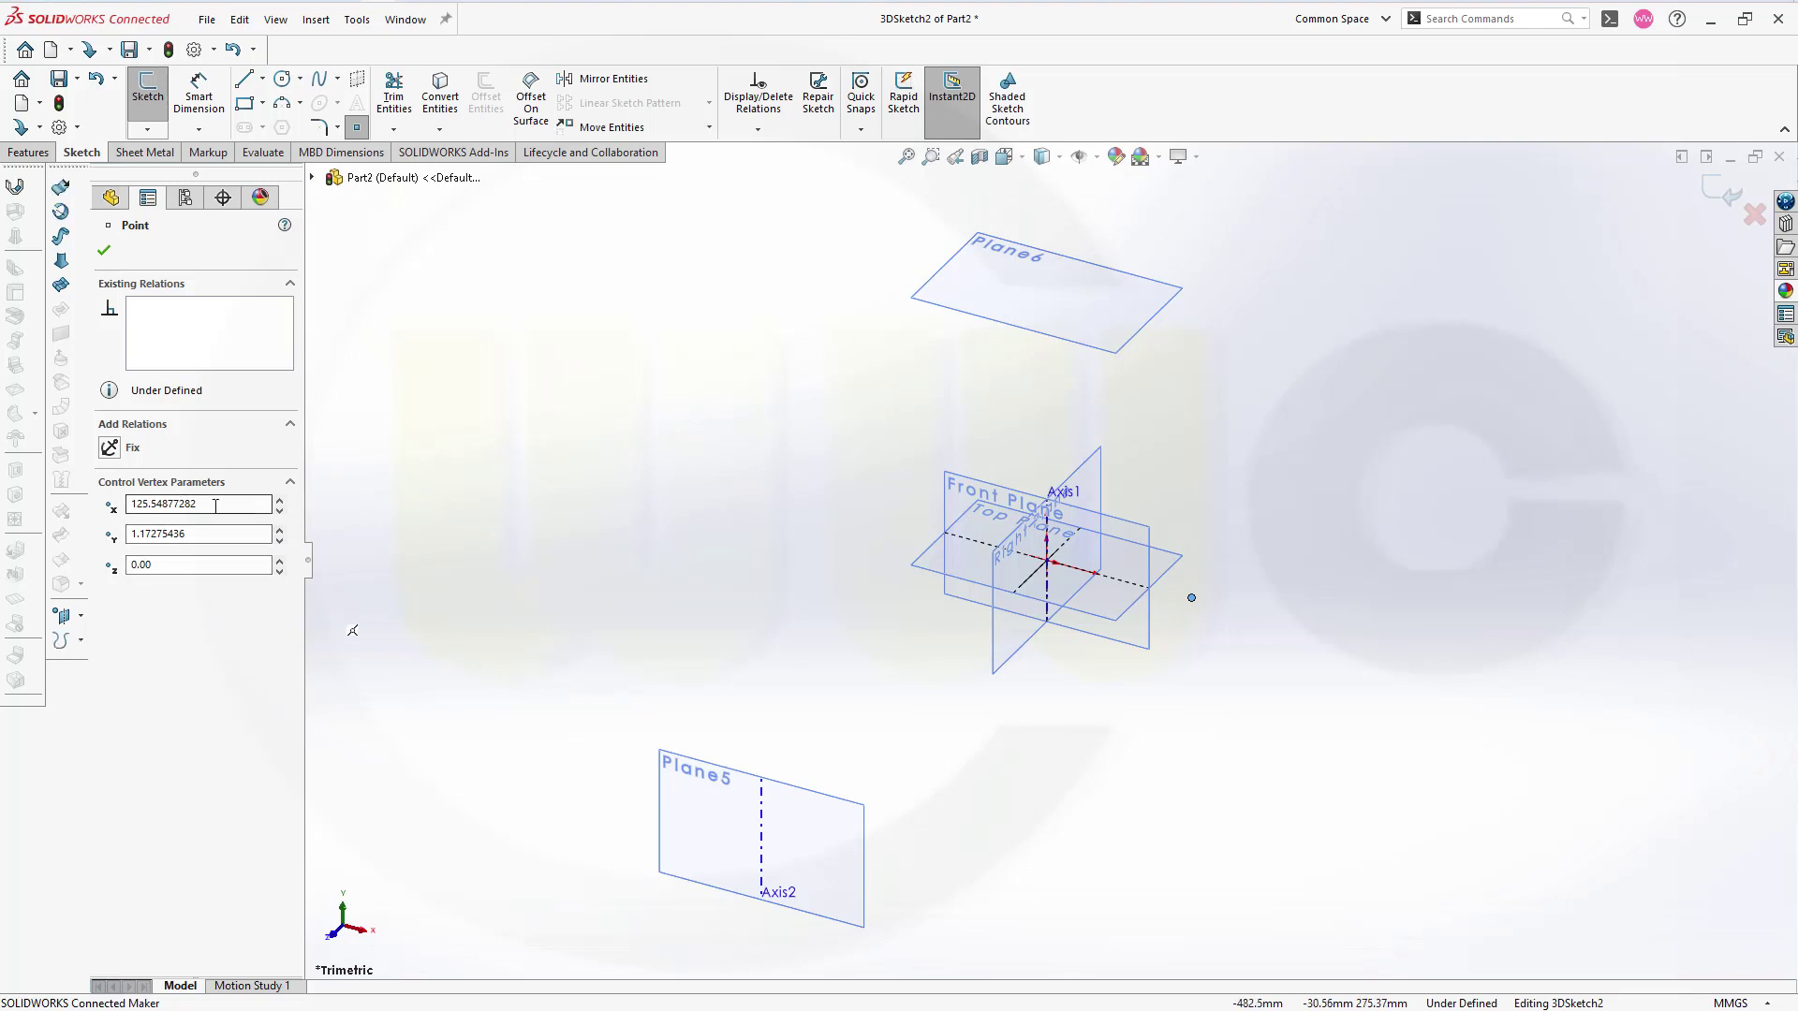
Step: Set the sketch point's coordinates to X 80, Y 0, Z 0 mm and add a Fix relation to it
drag(216, 504, 80, 503)
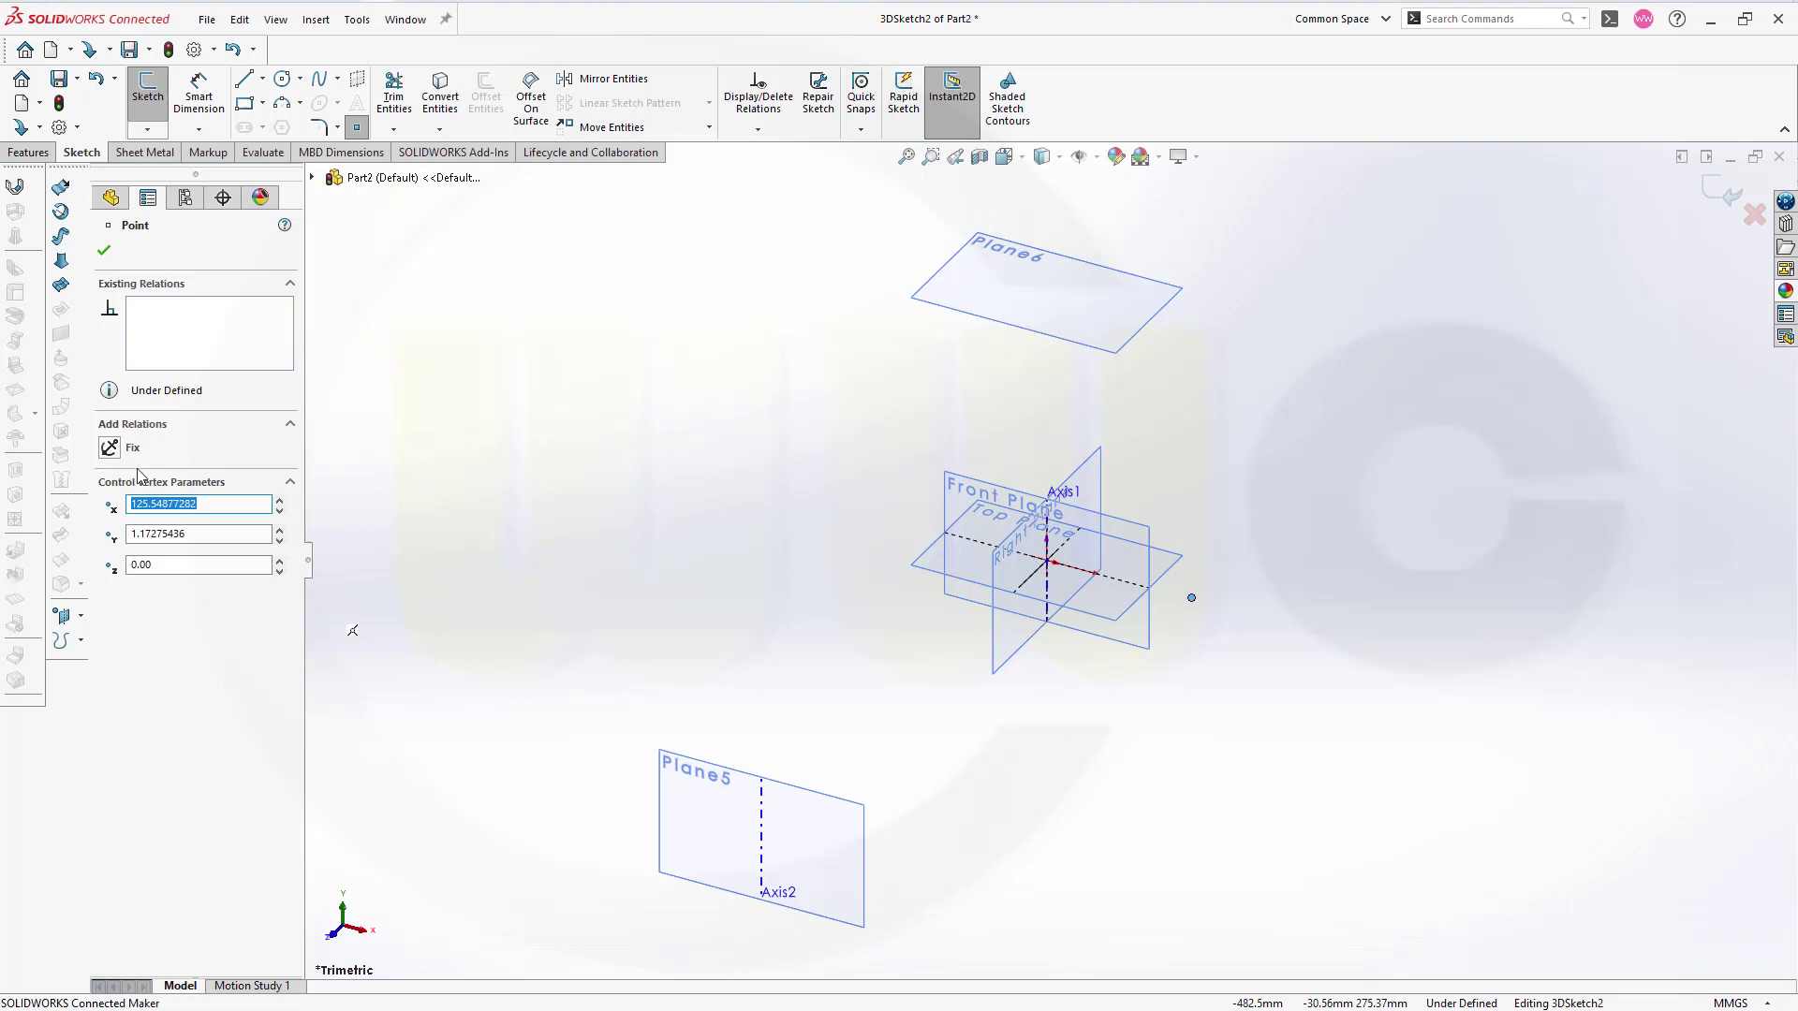
text(80)
drag(209, 532, 94, 536)
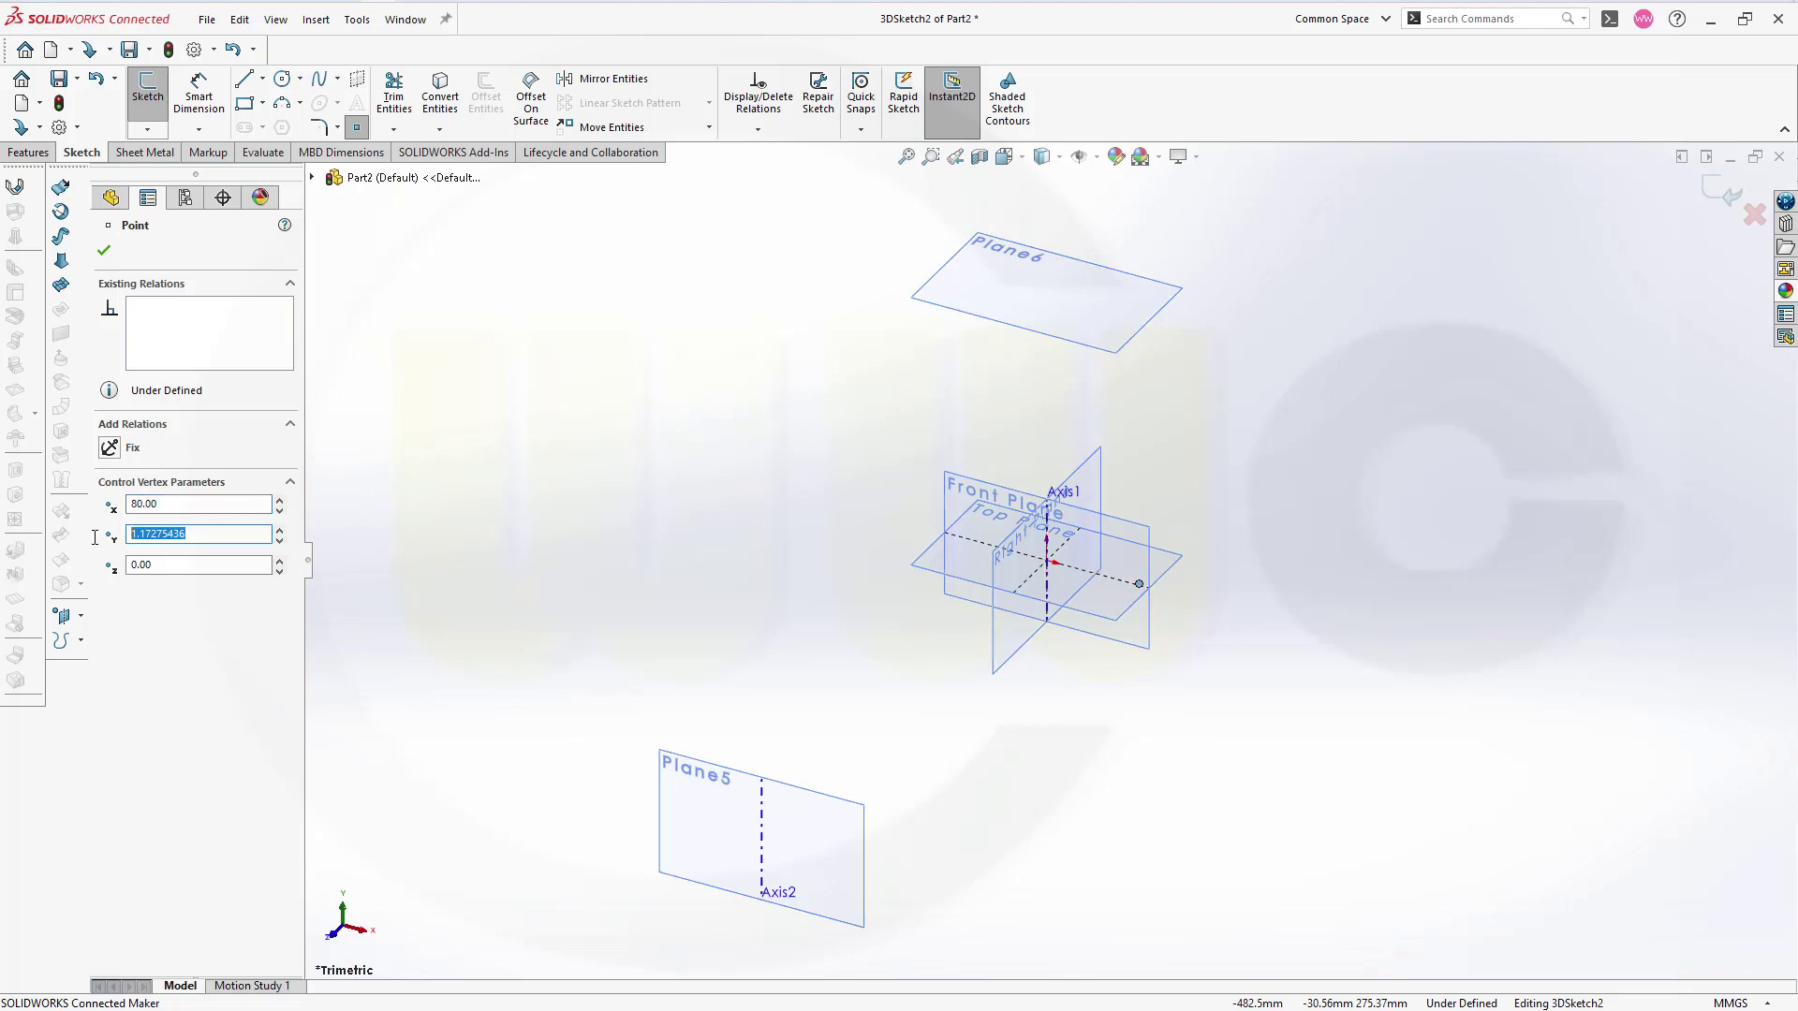
text(0)
key(Tab)
text(0)
click(181, 602)
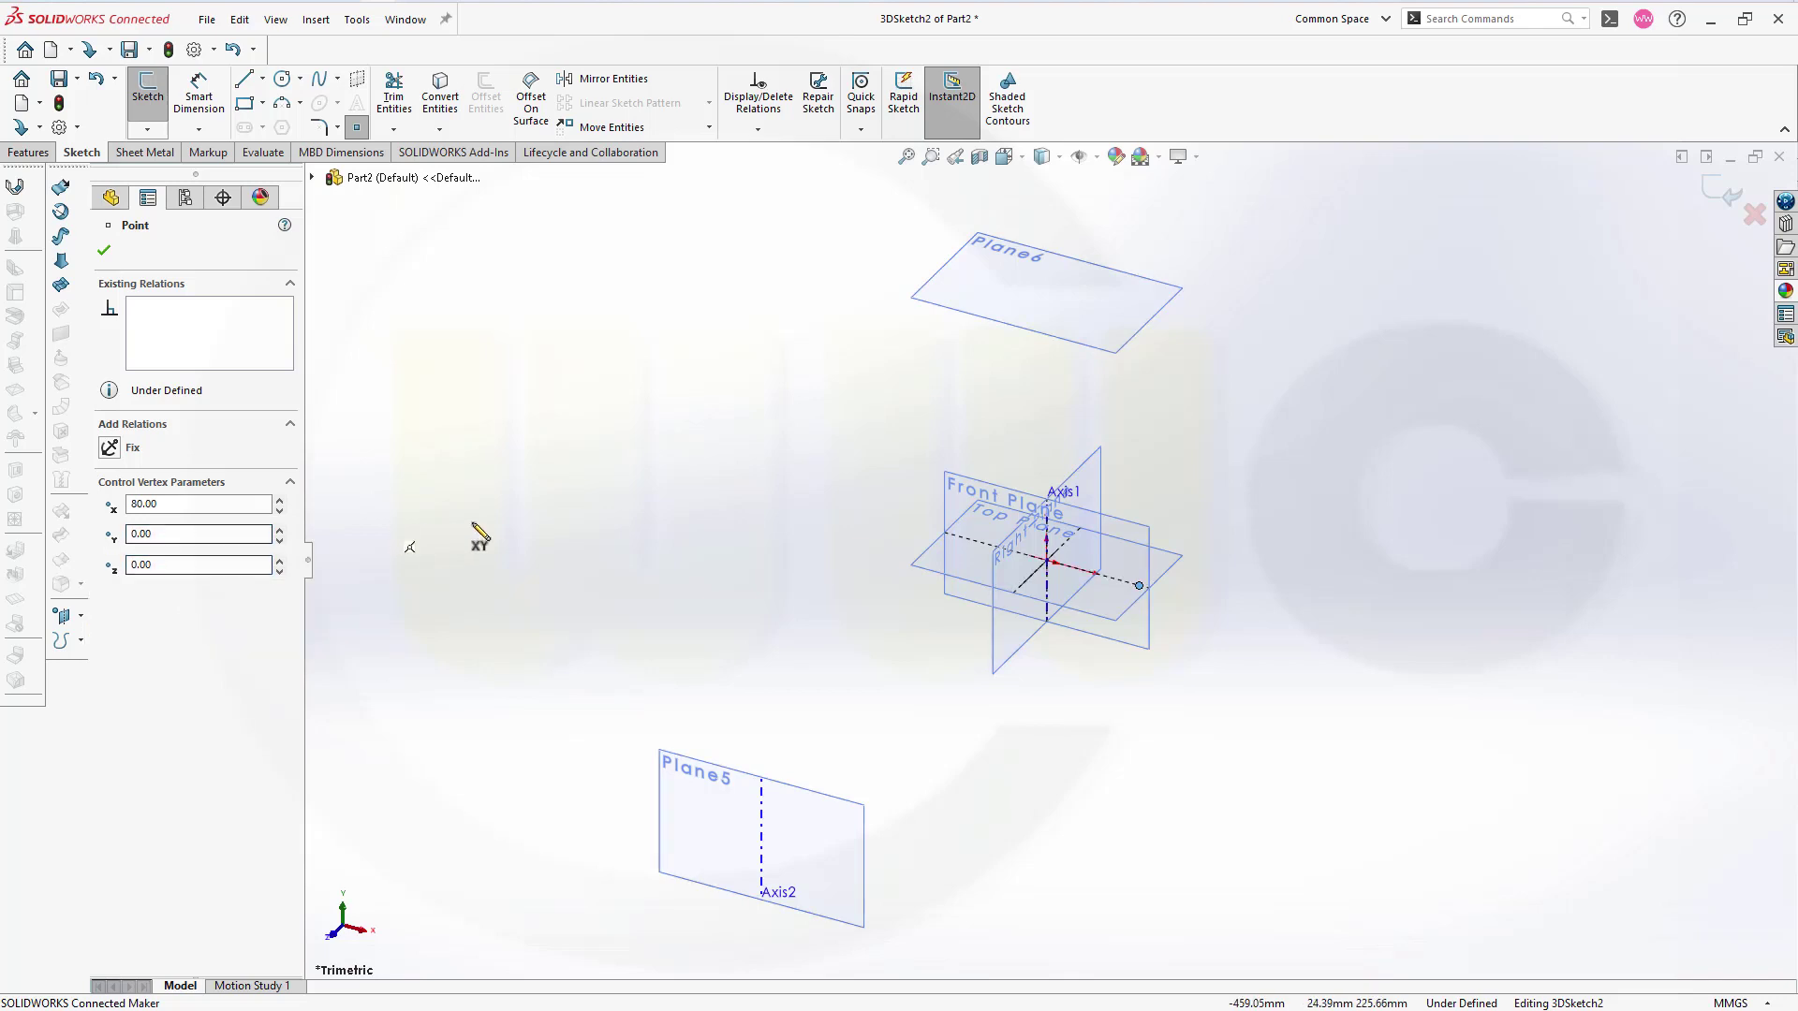
click(110, 448)
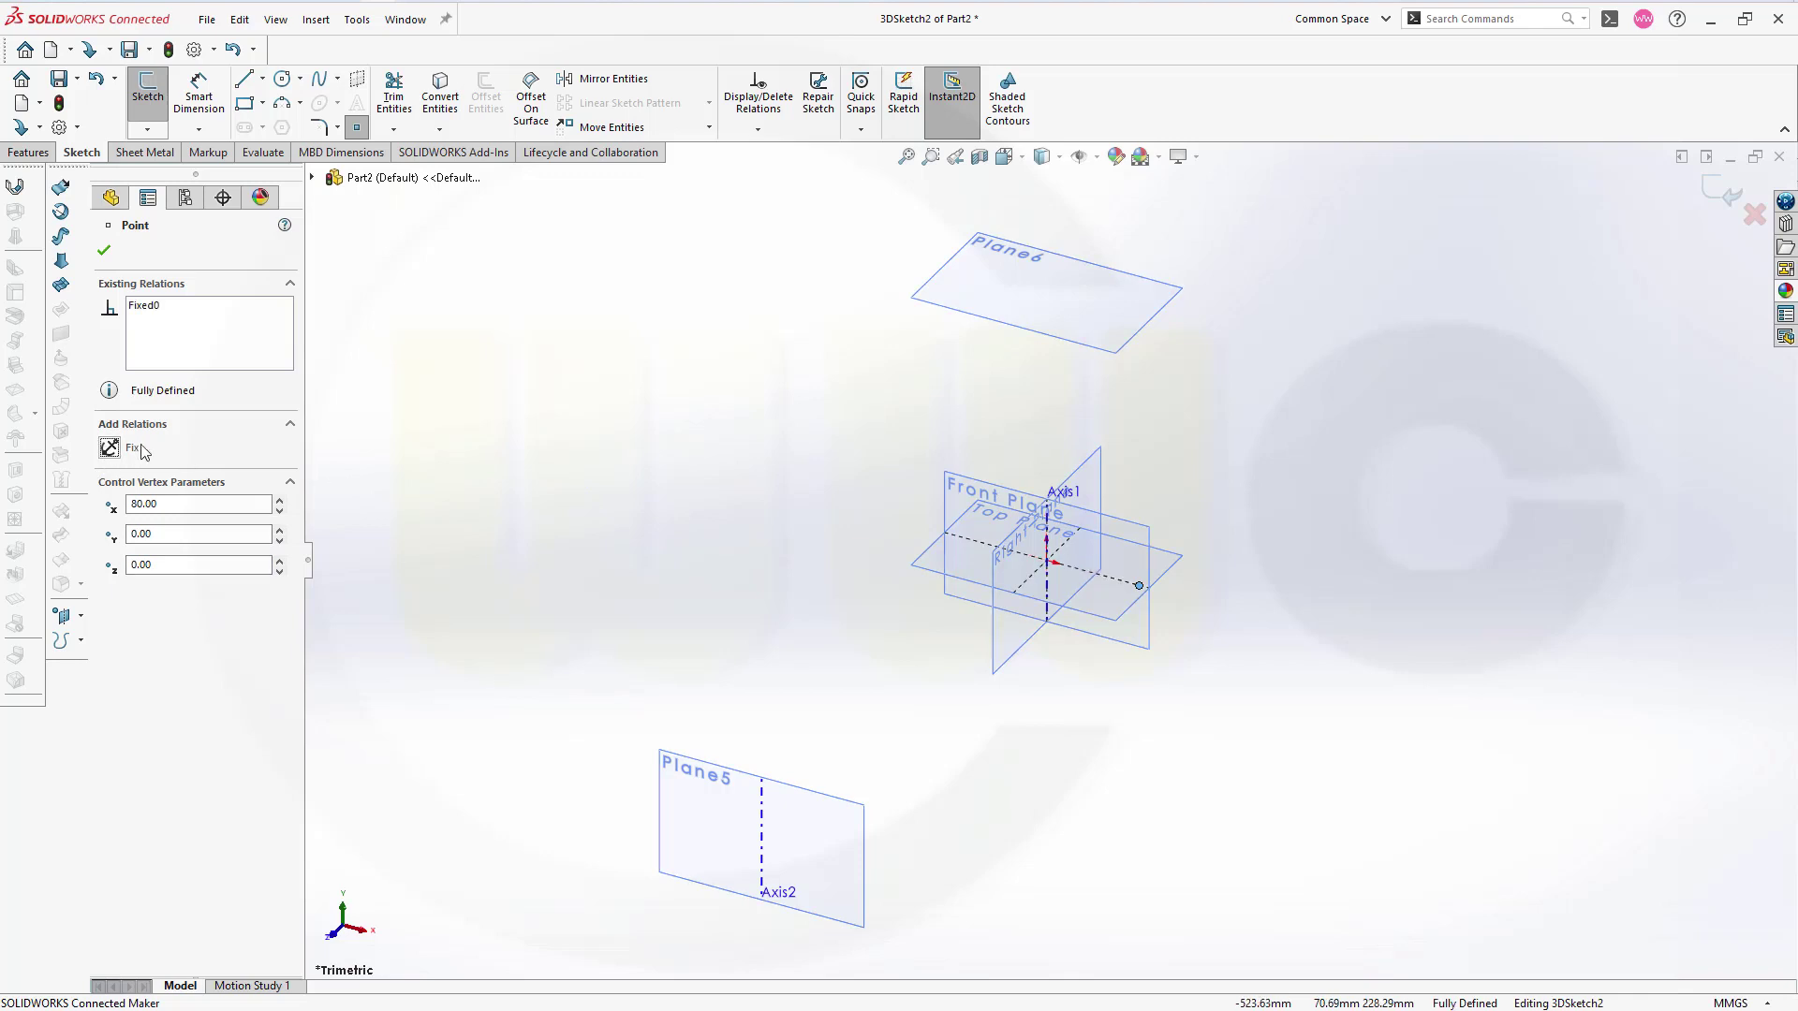
Step: Draw a line from the origin to the fixed sketch point, continuing with a sloped upward line about 278 mm long
click(104, 250)
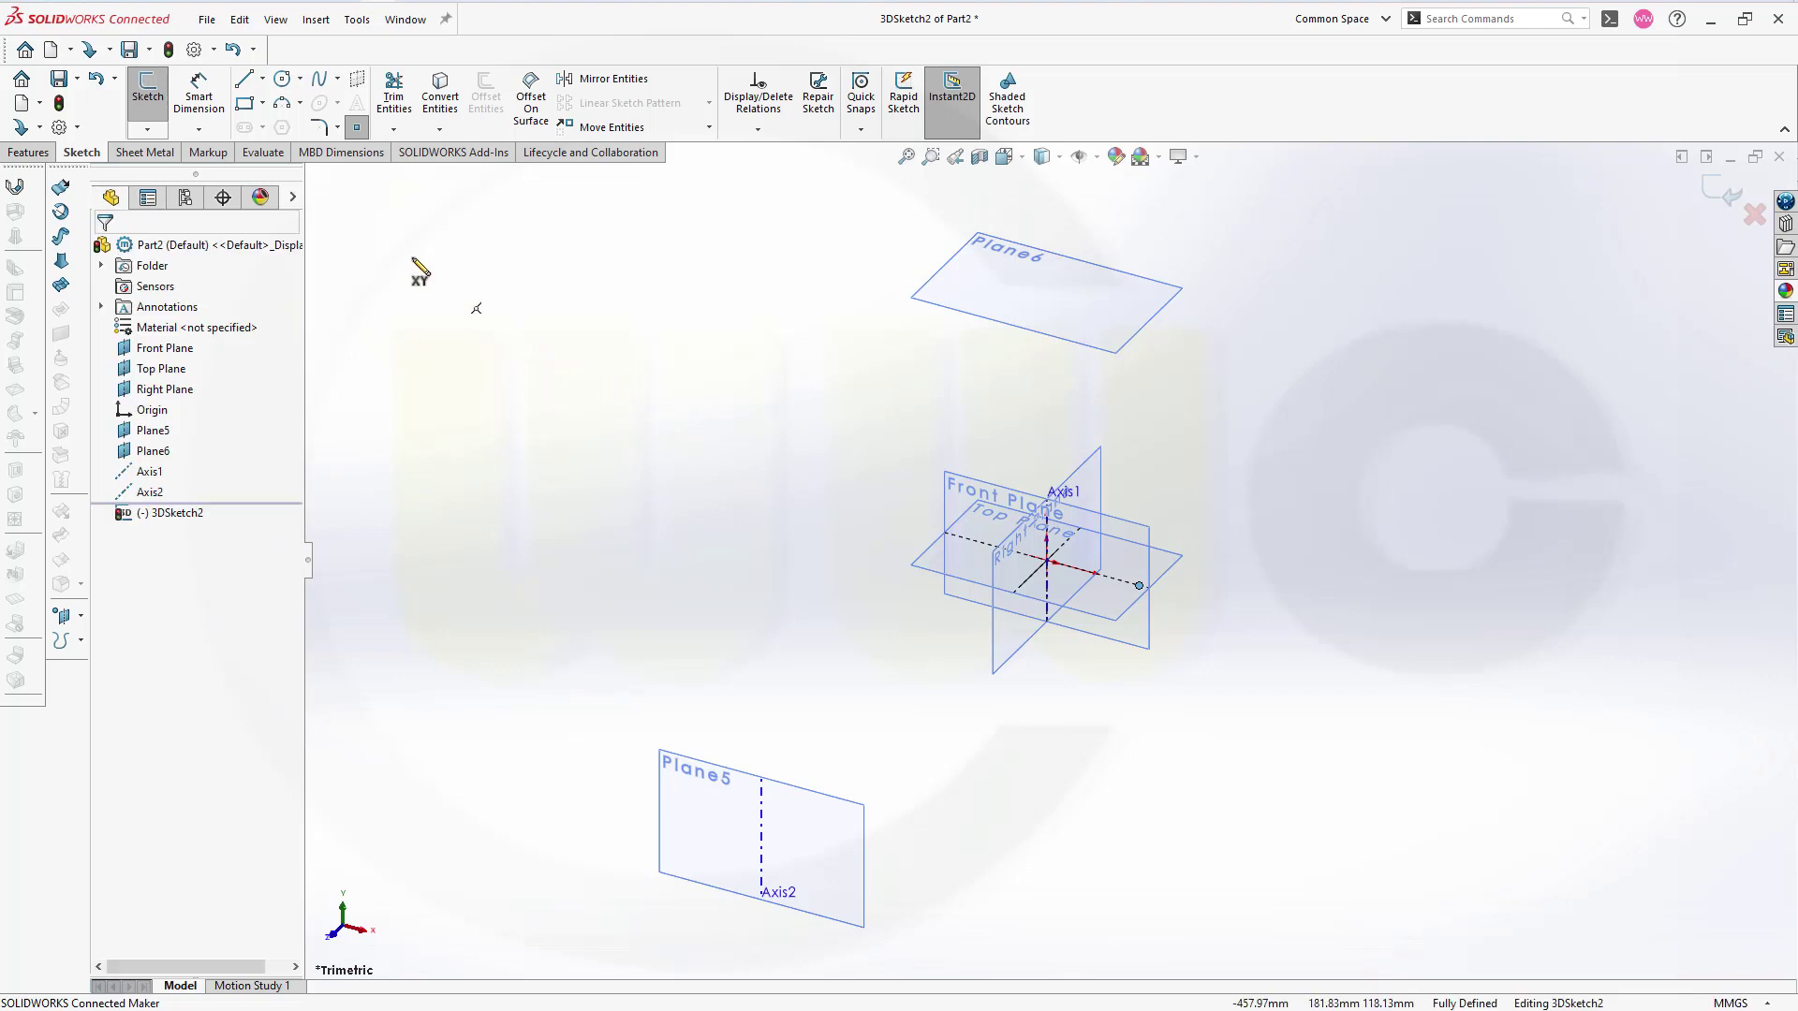
click(248, 84)
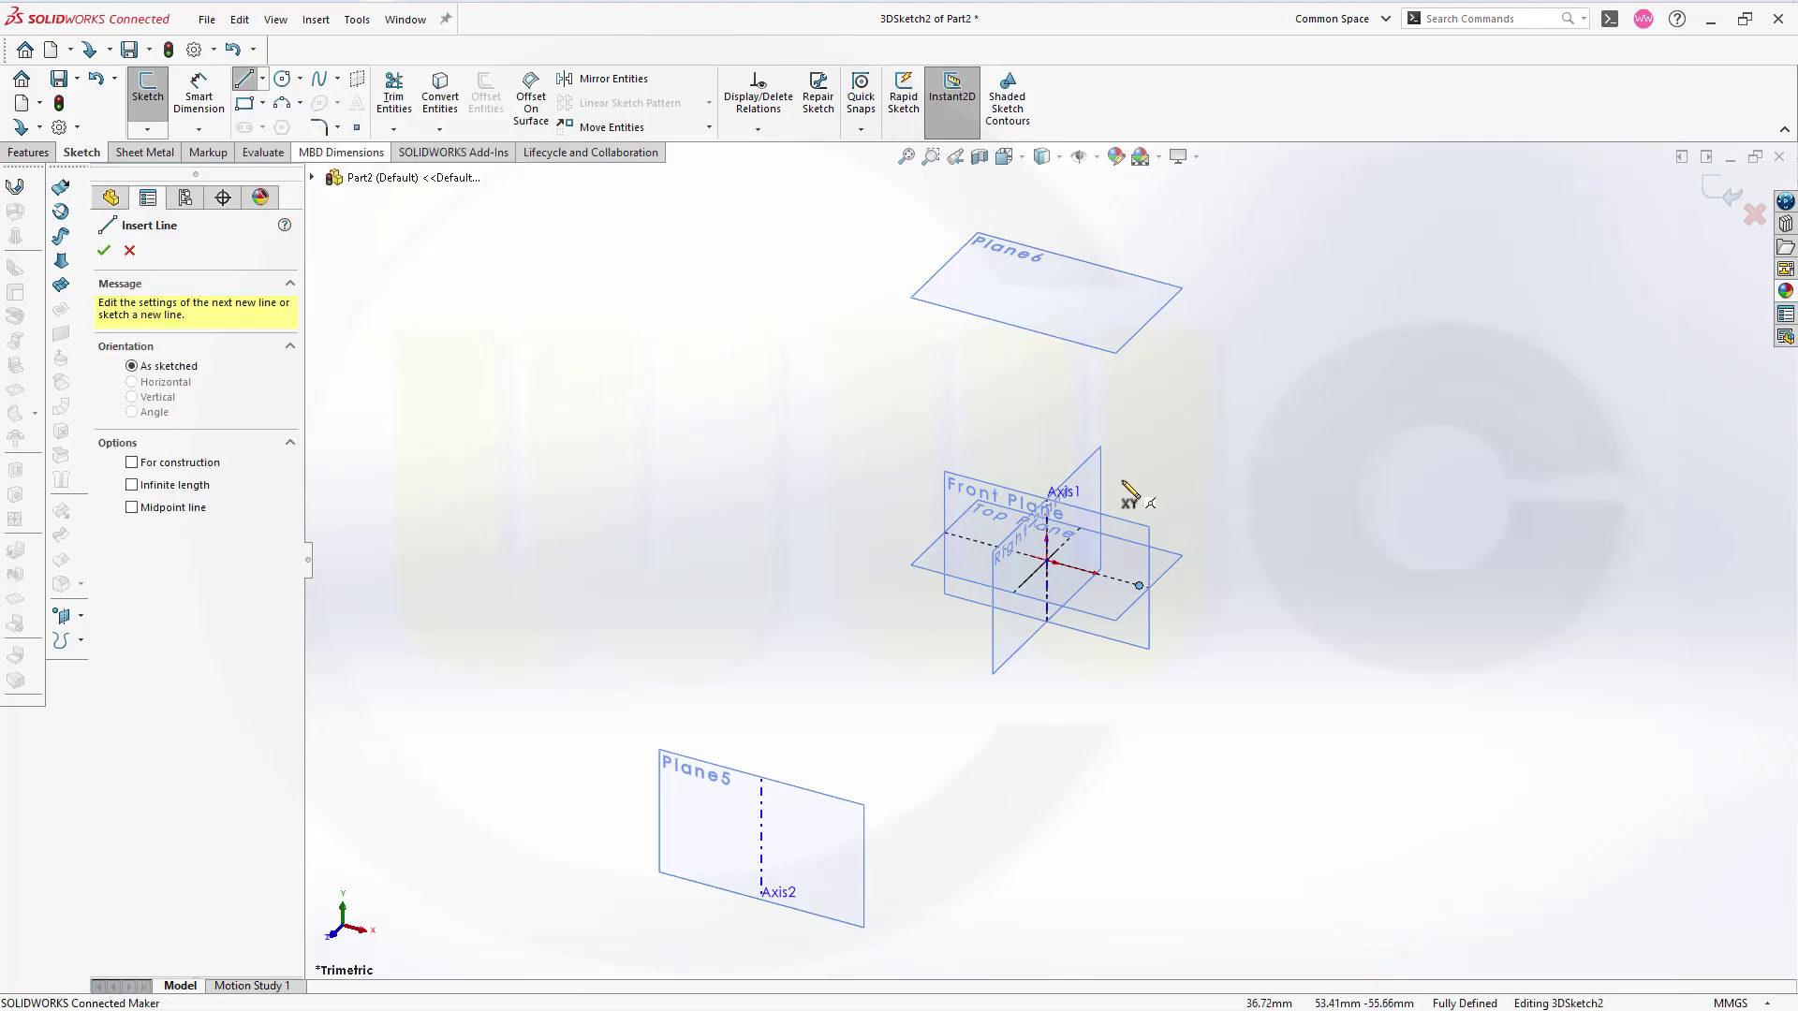
scroll(1132, 493, down, 4)
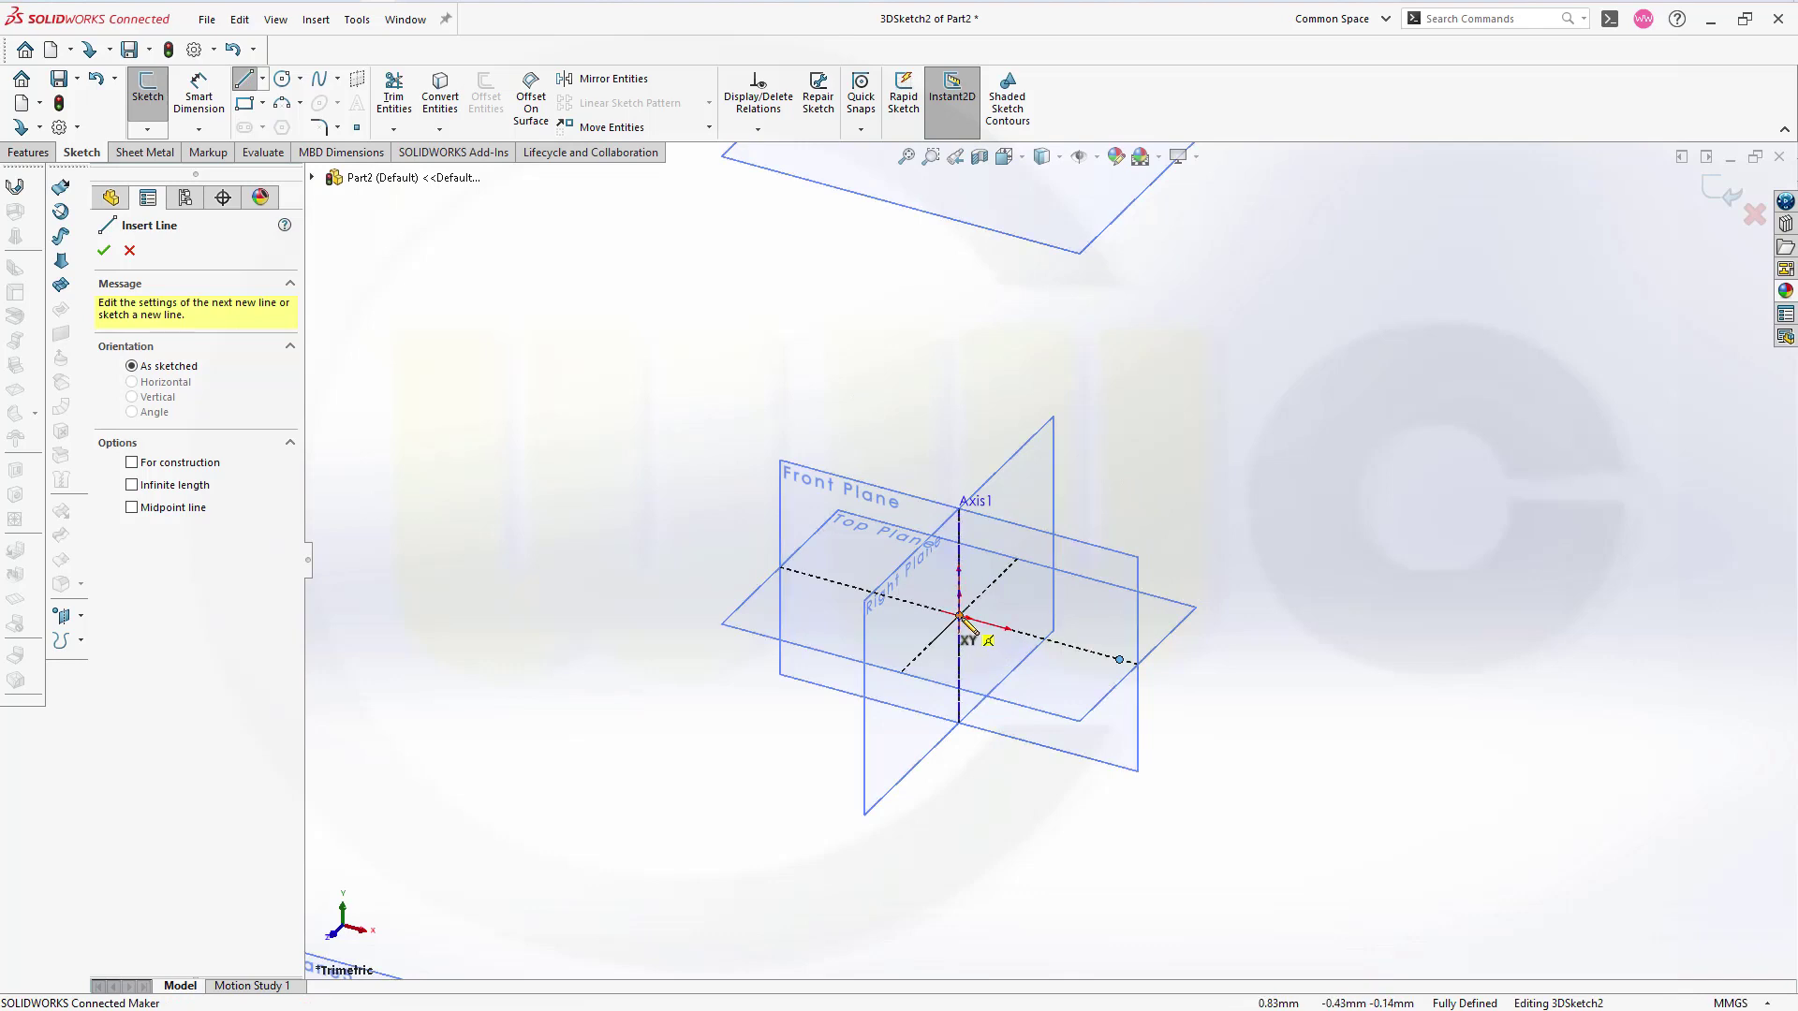
click(959, 615)
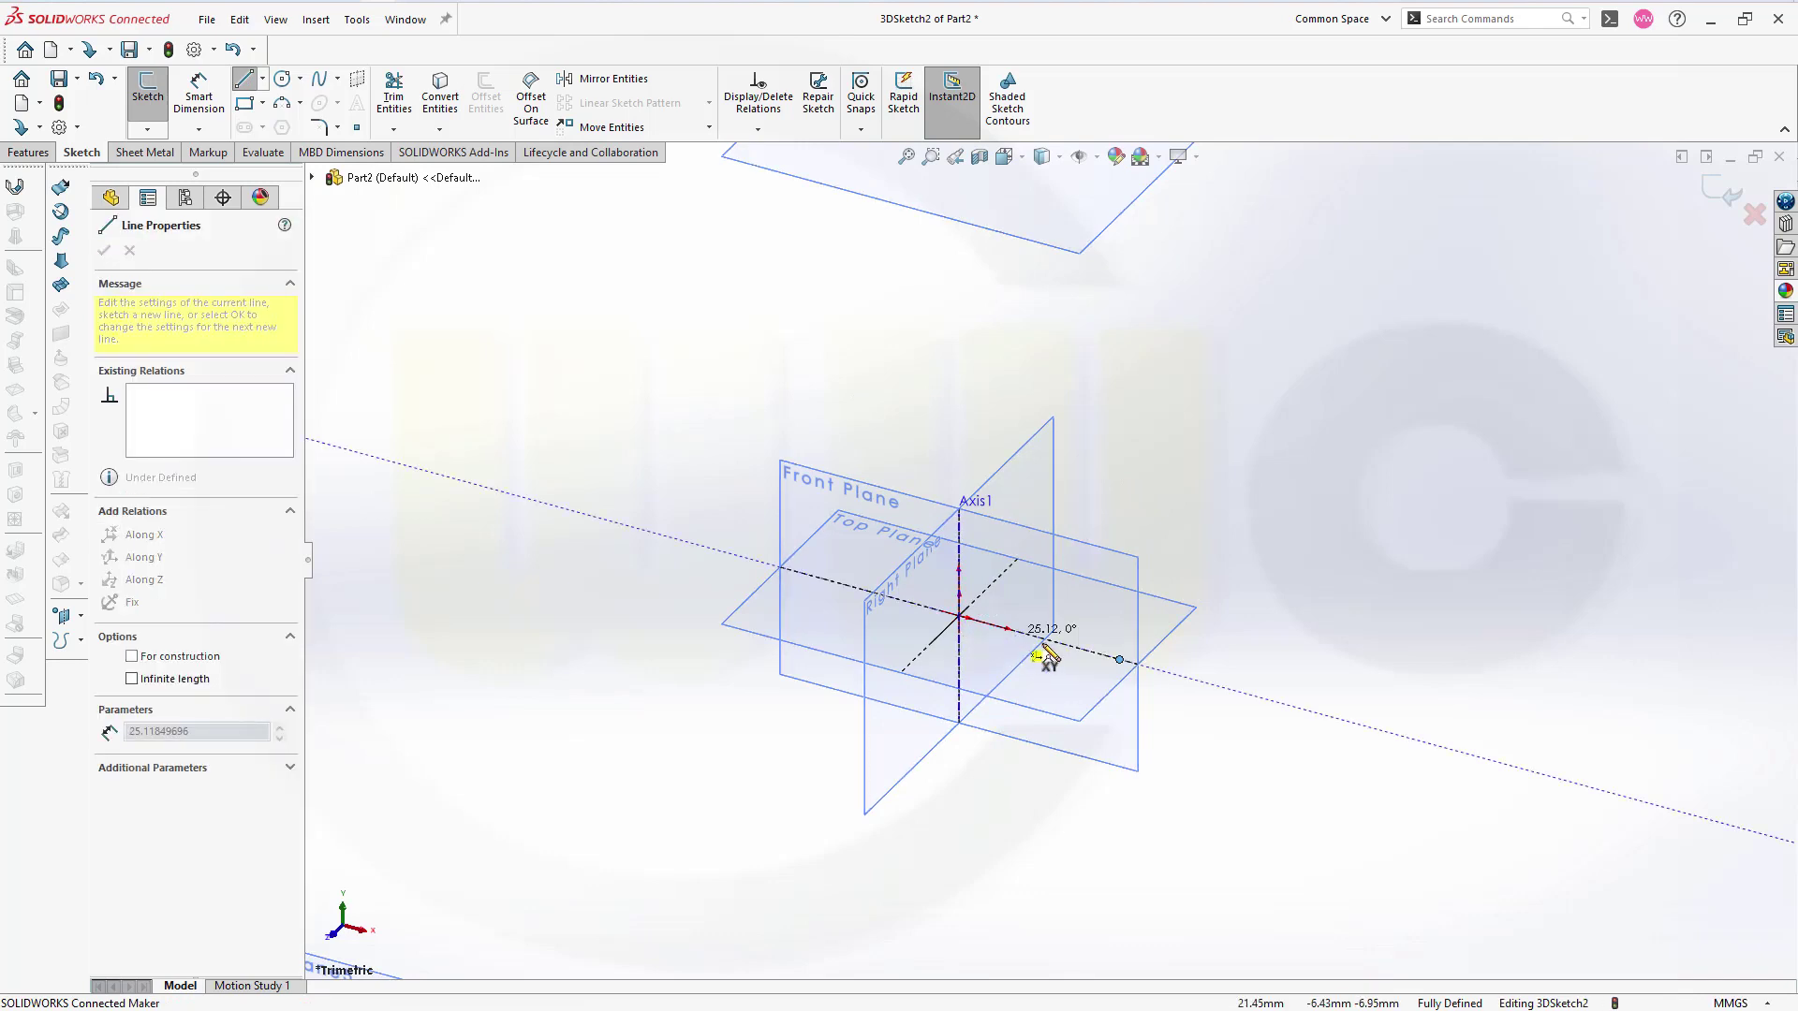
click(1119, 660)
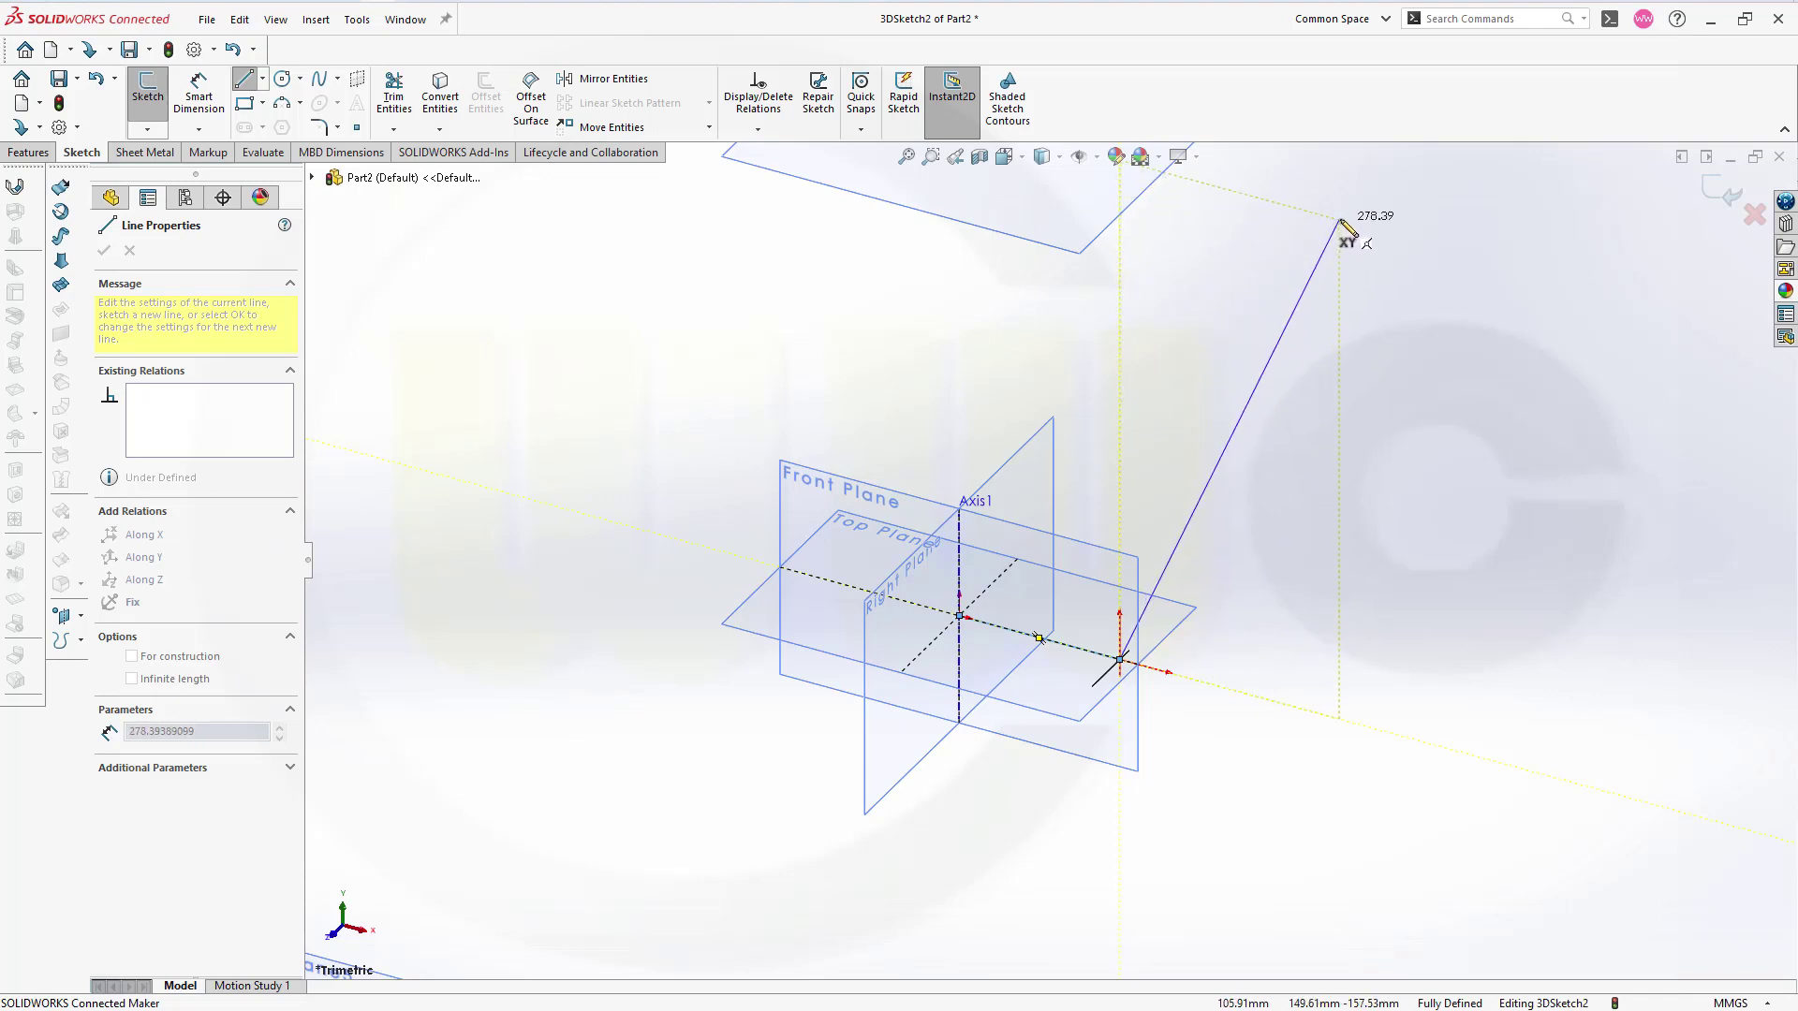
click(1334, 281)
key(Escape)
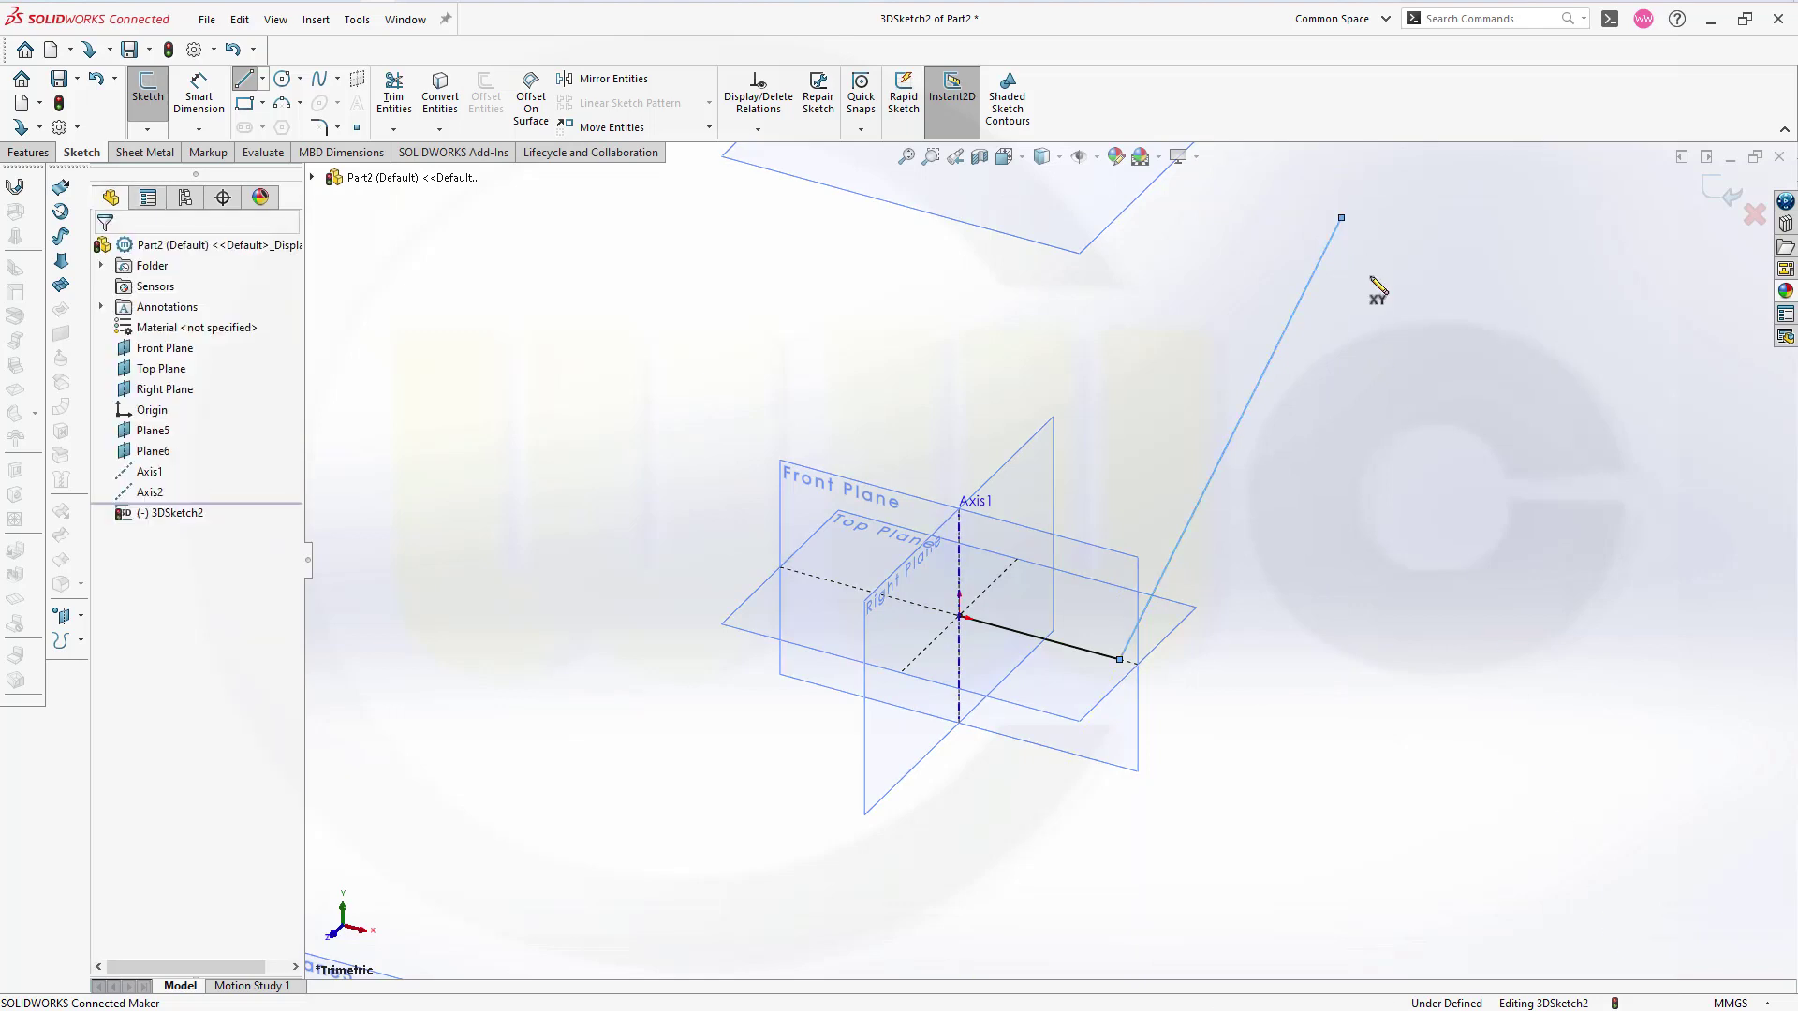
Step: Constrain the sloped line's free upper endpoint to Plane6 with an On Plane relation
scroll(1337, 440, up, 2)
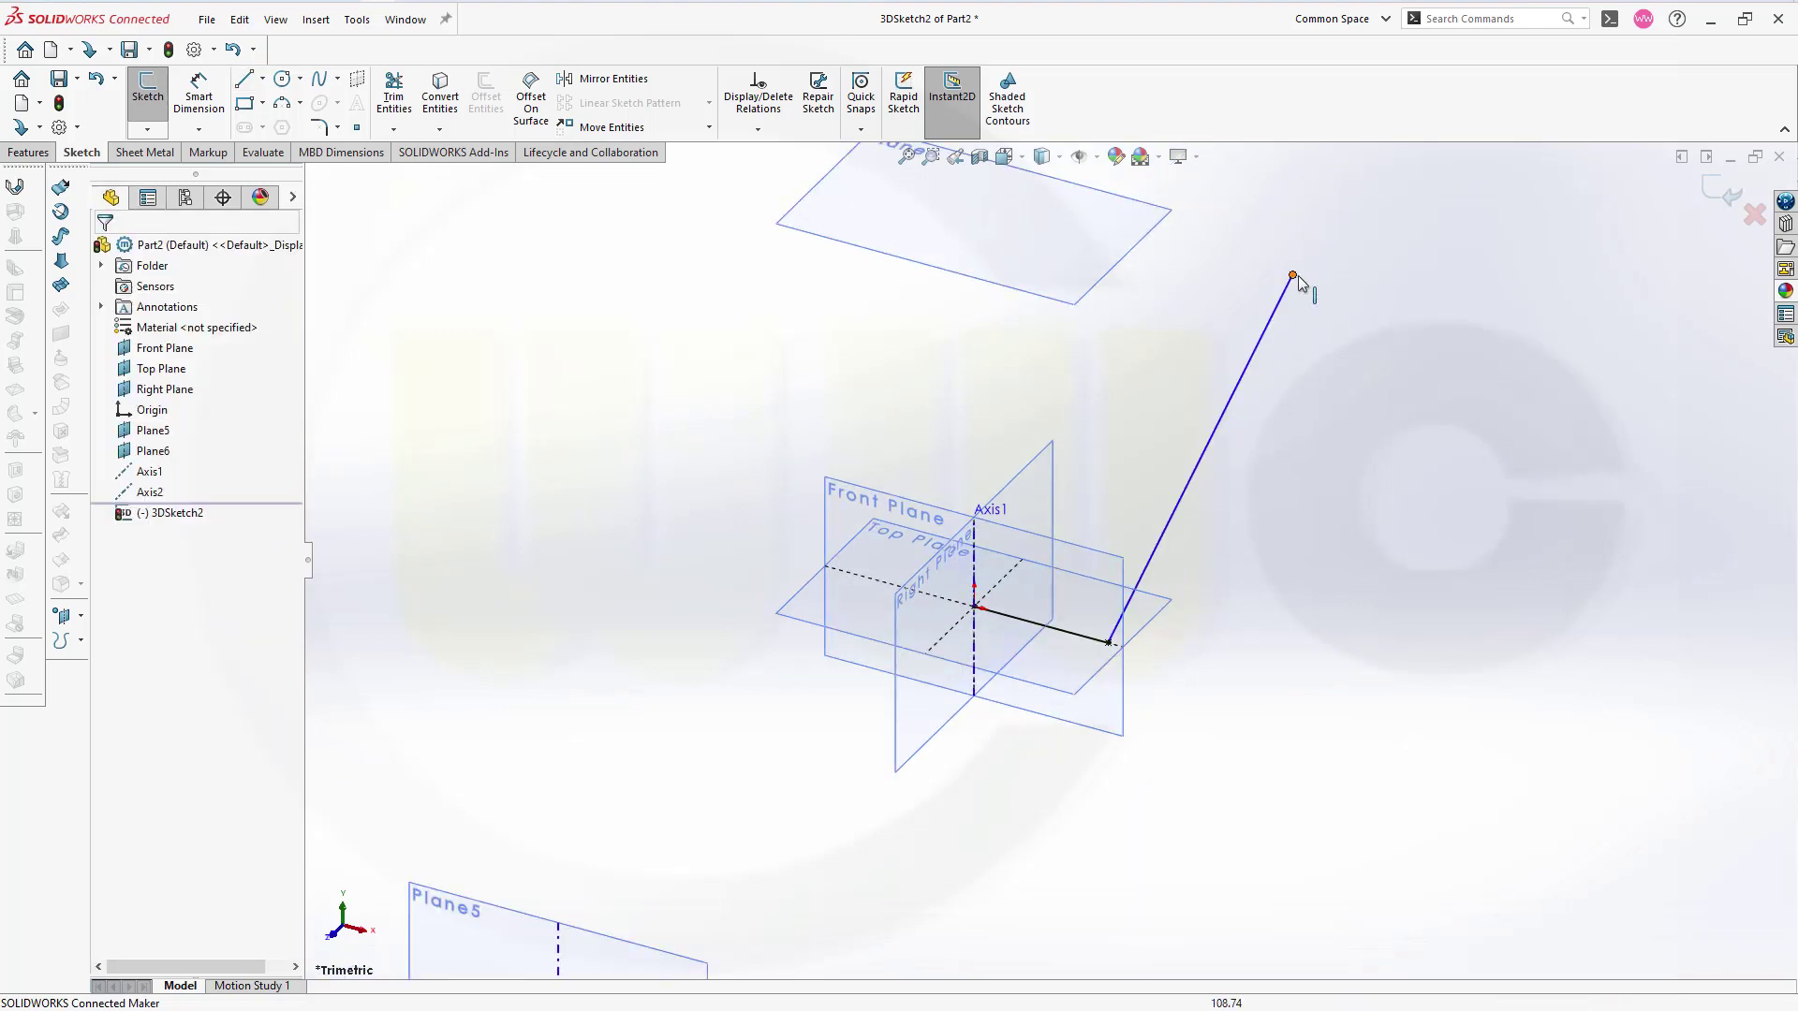
click(1119, 276)
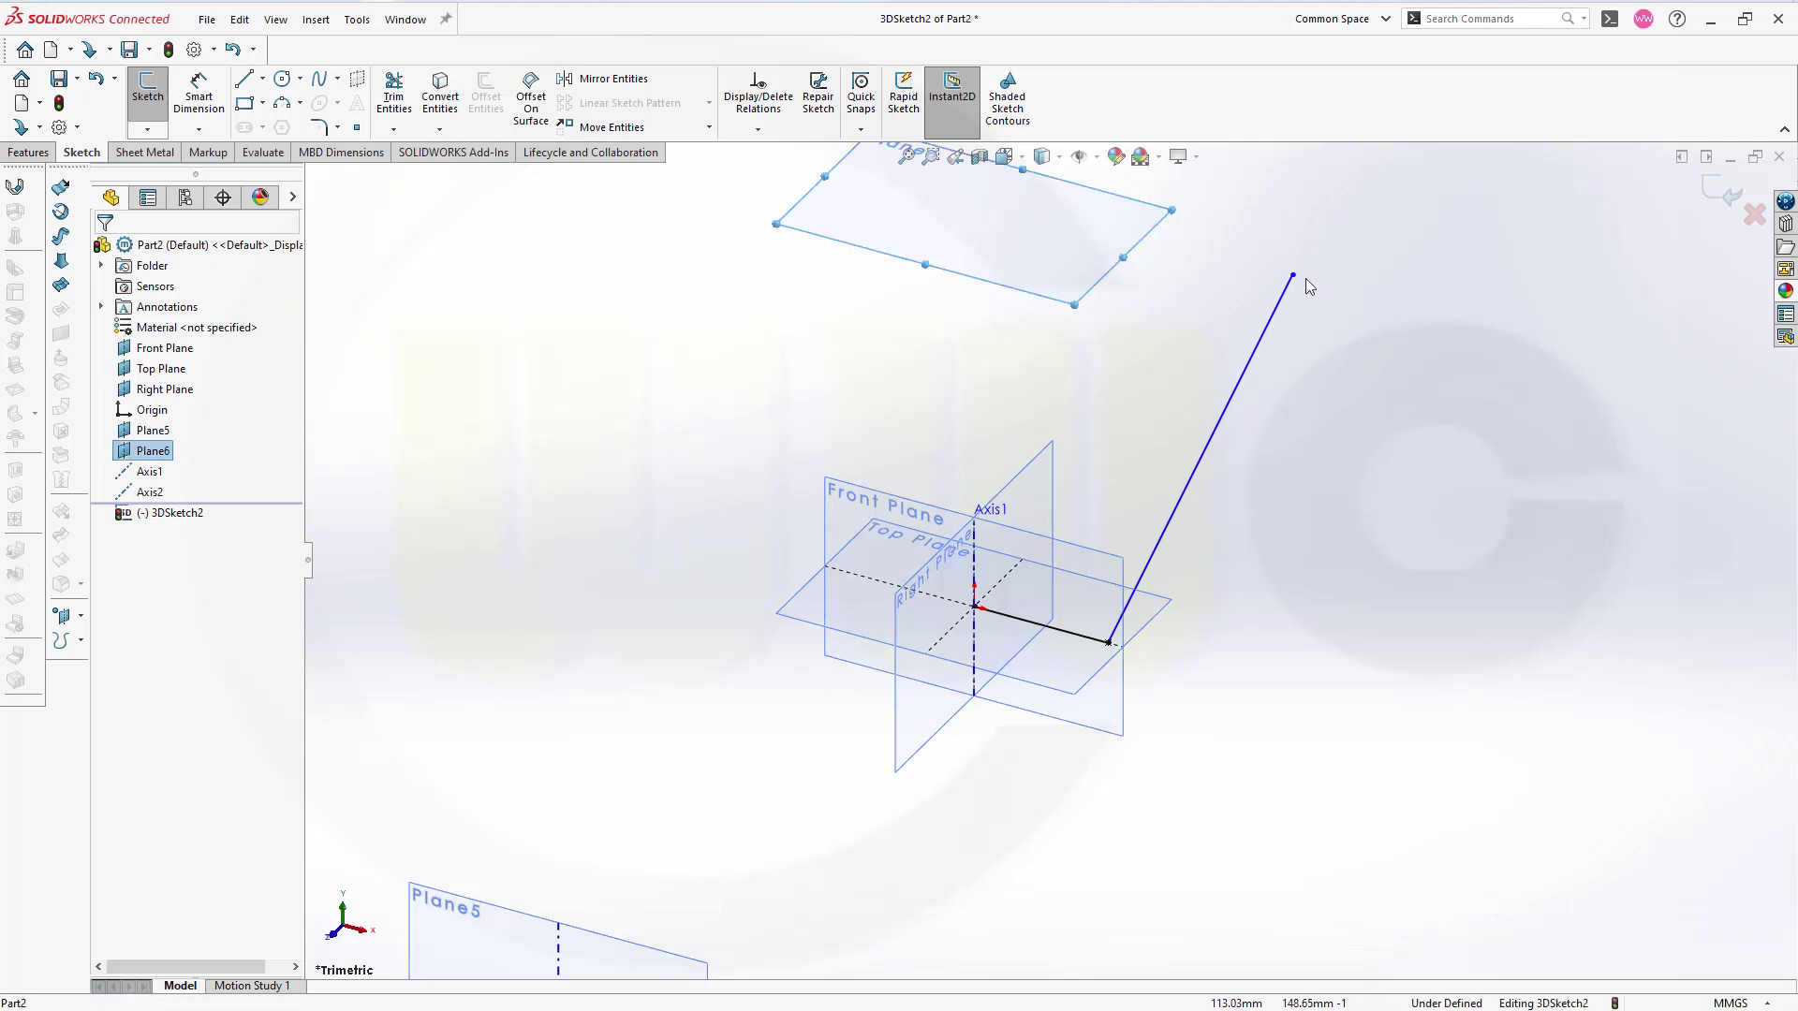
ctrl+click(1297, 277)
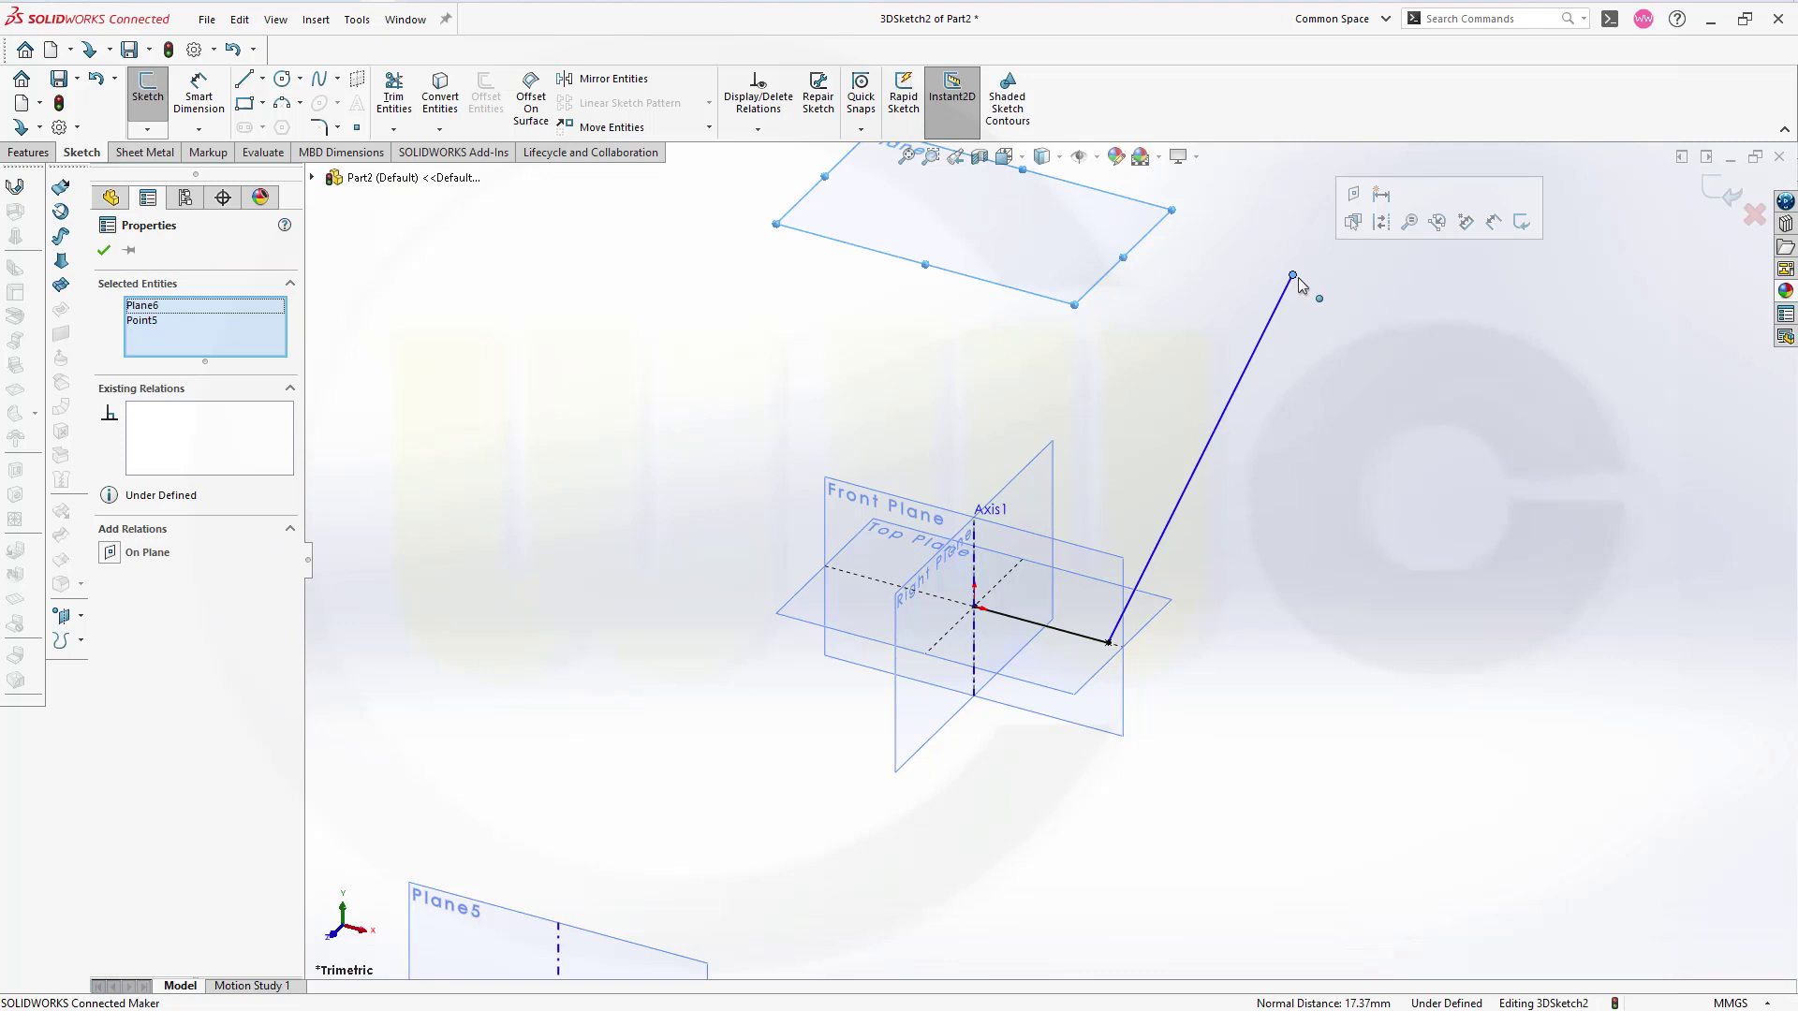
click(1354, 195)
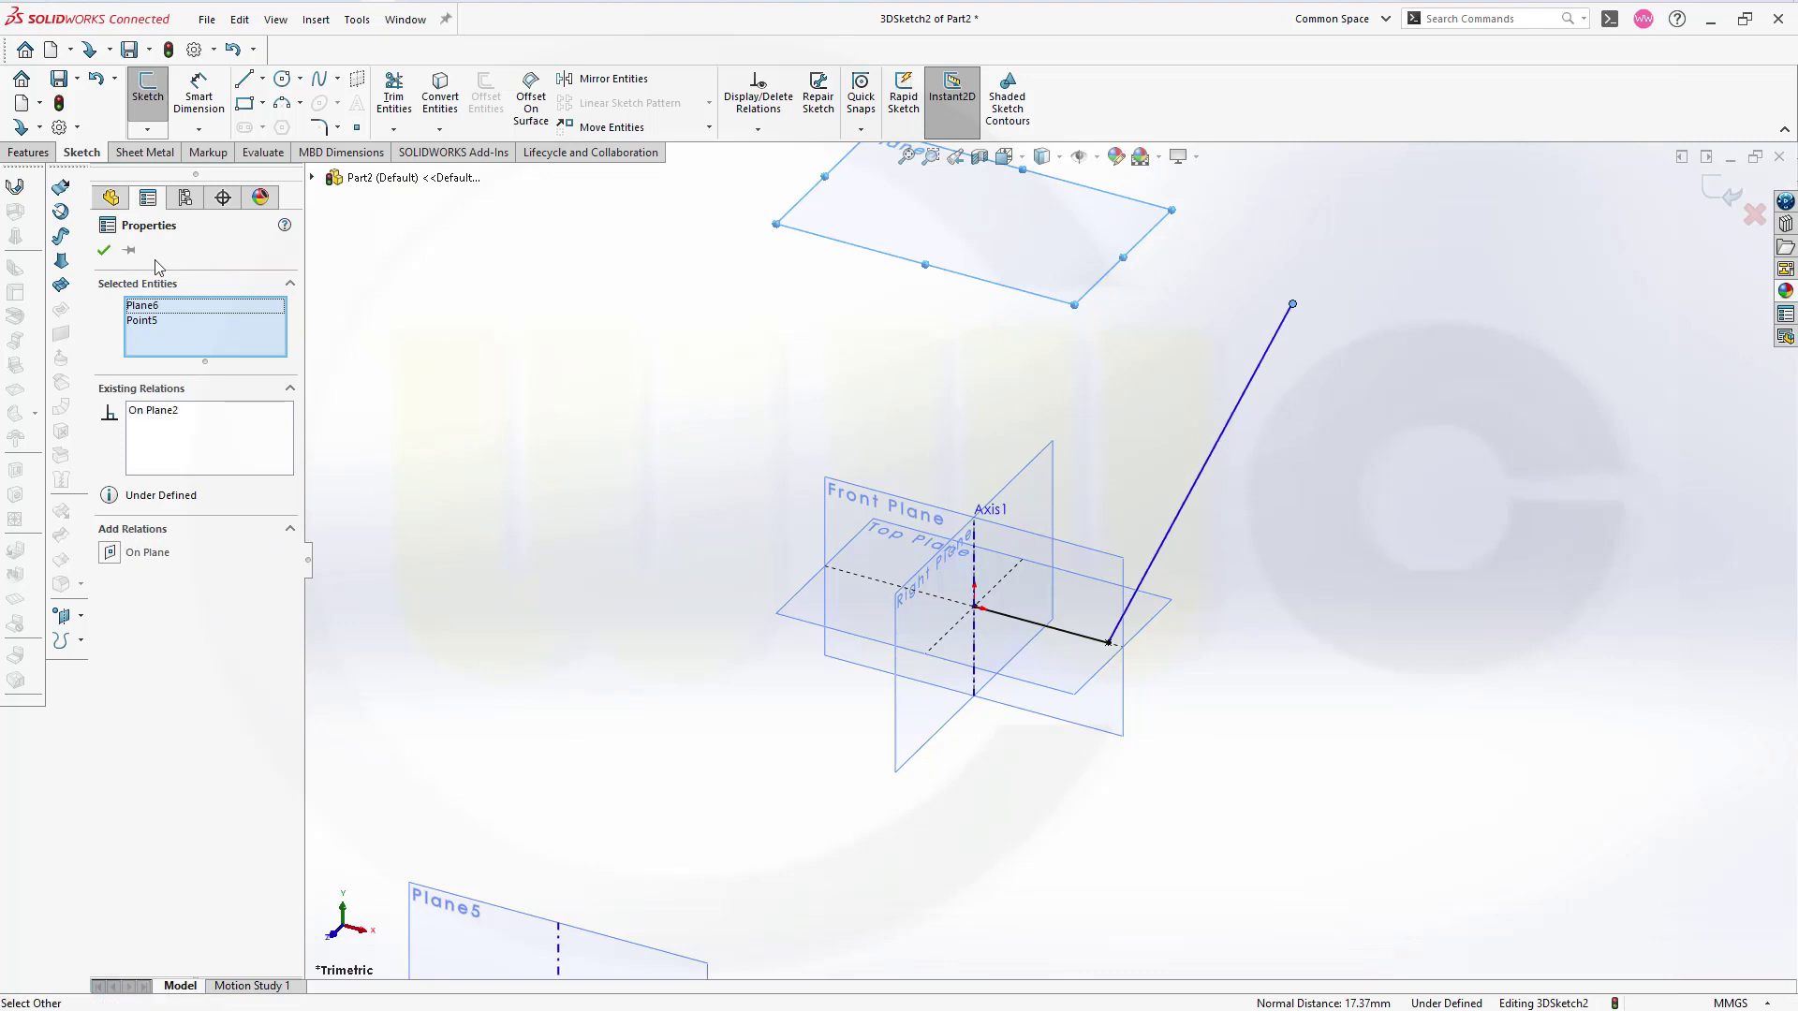
click(104, 251)
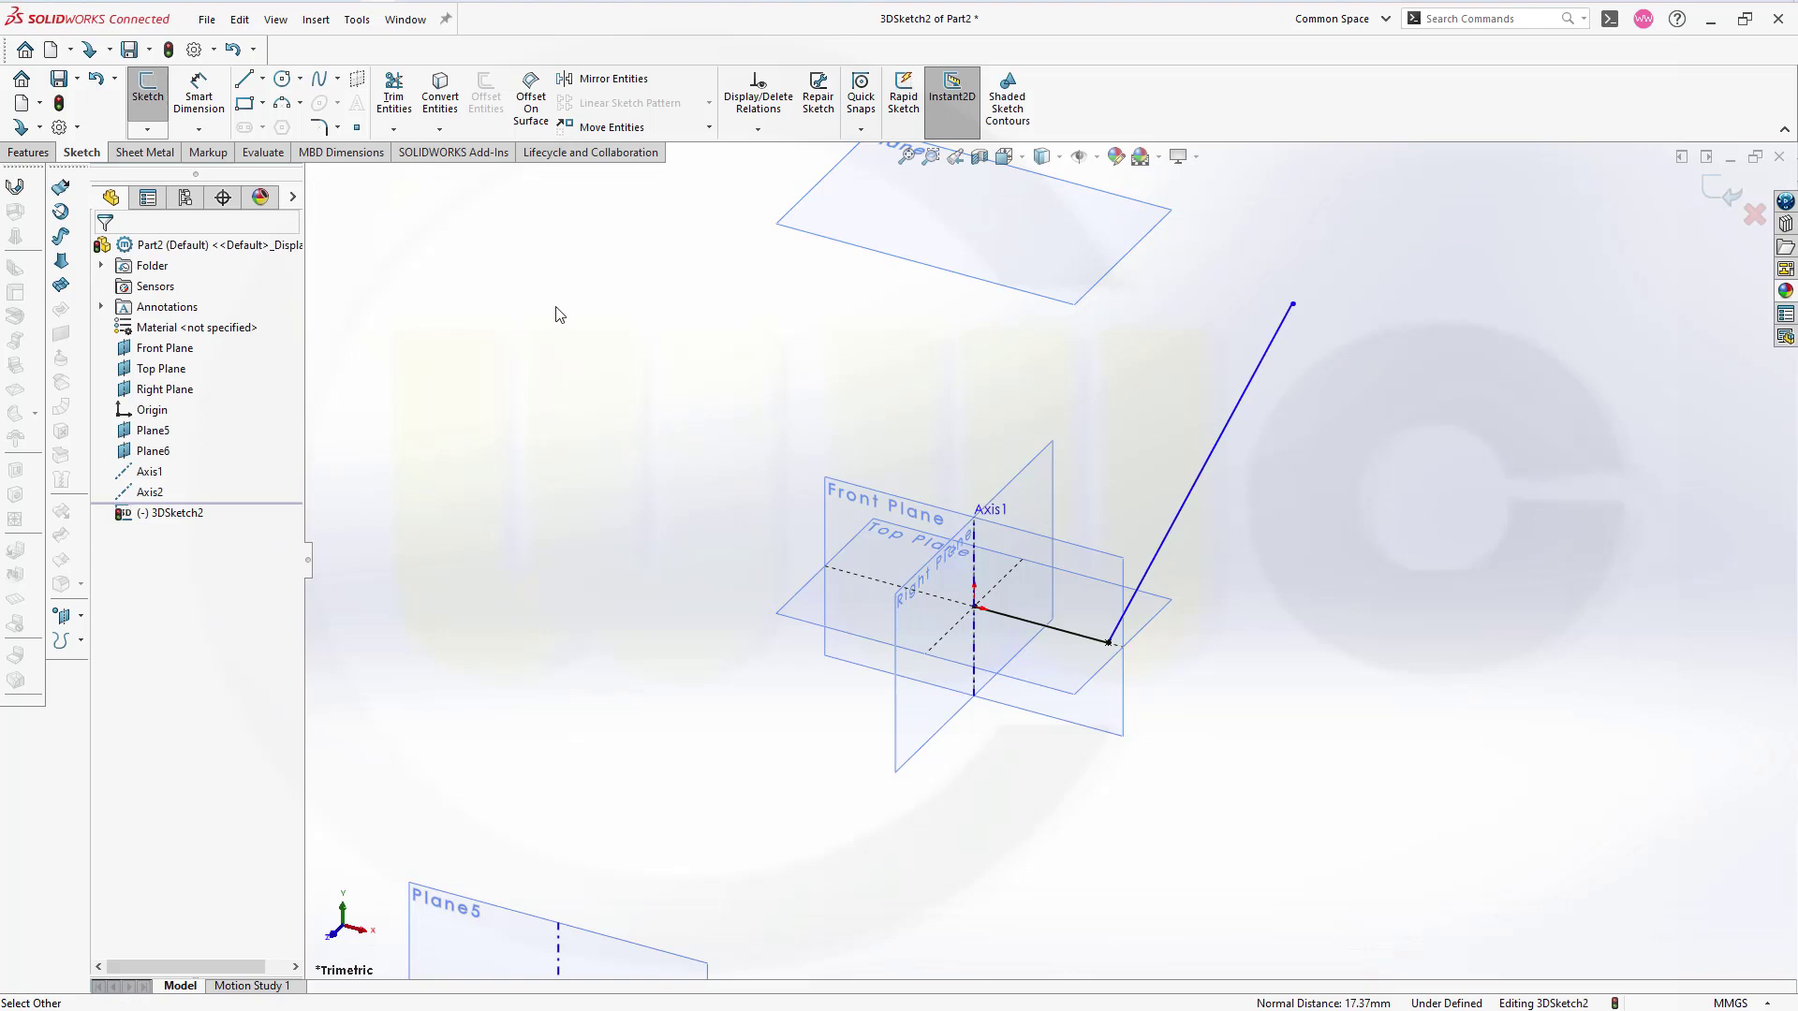
Step: Dimension the angle between Axis1 and the sloped line, setting it to 5 degrees
click(214, 91)
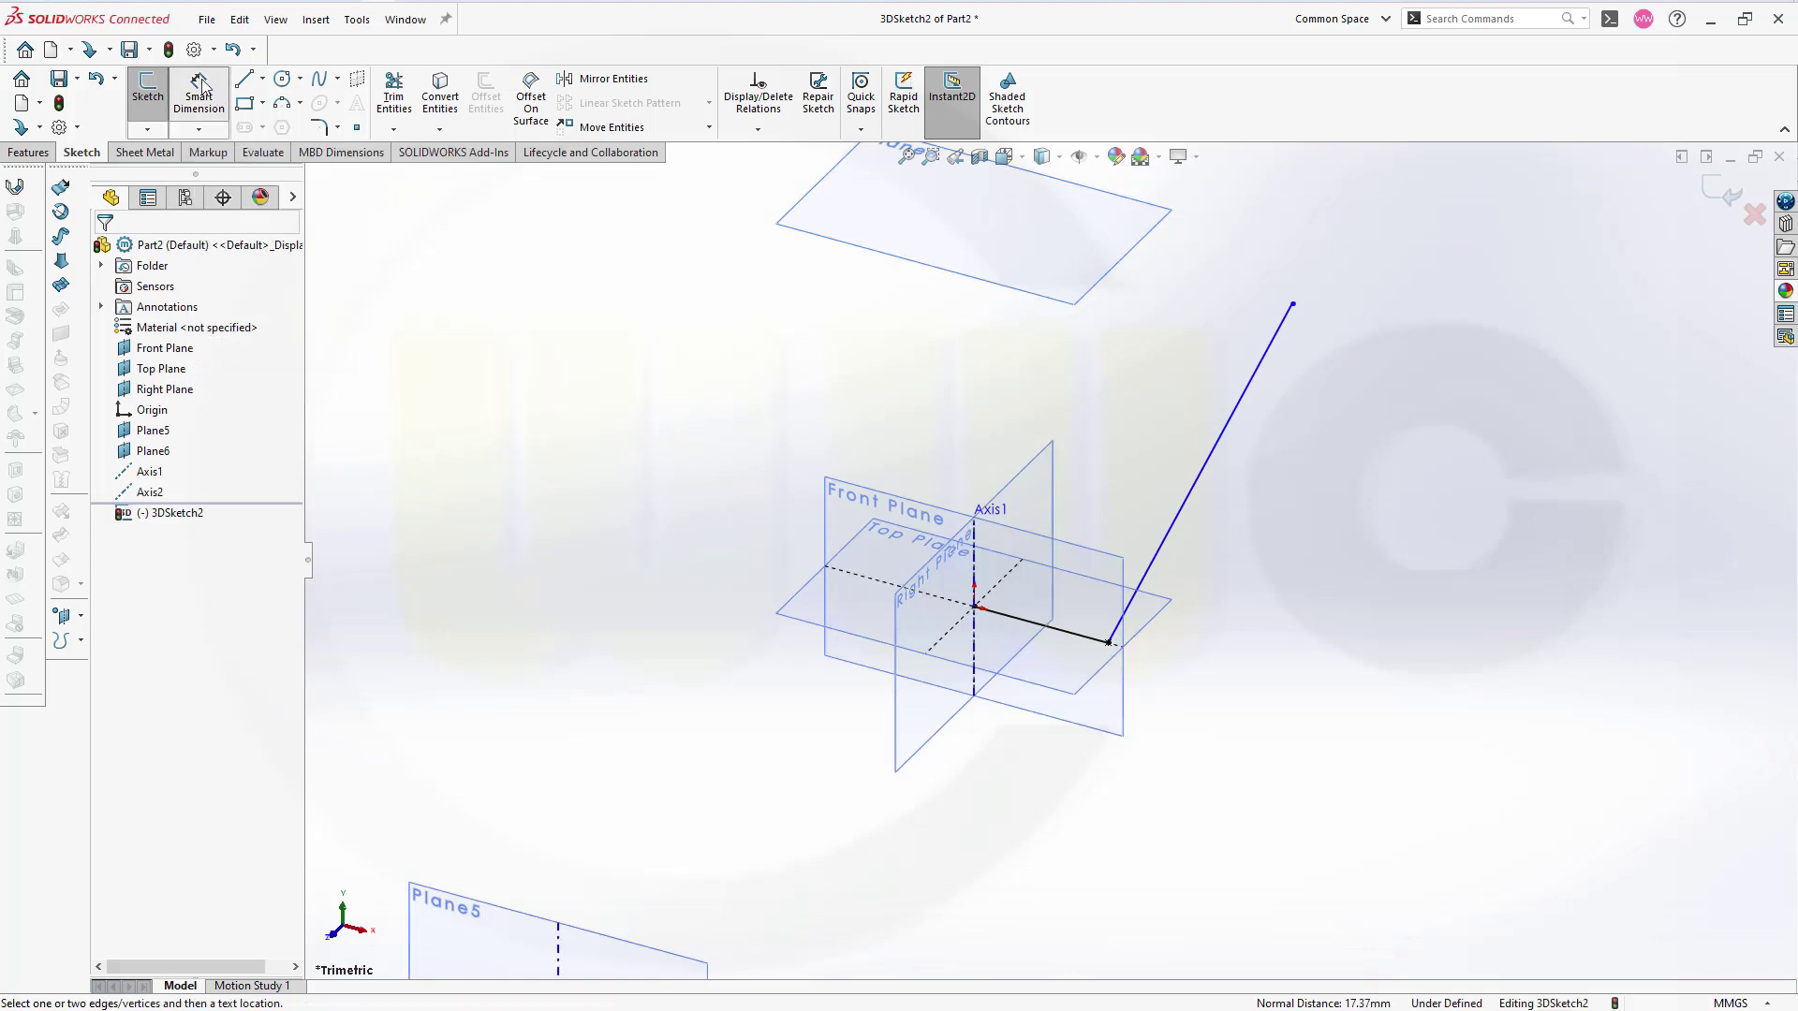
click(974, 635)
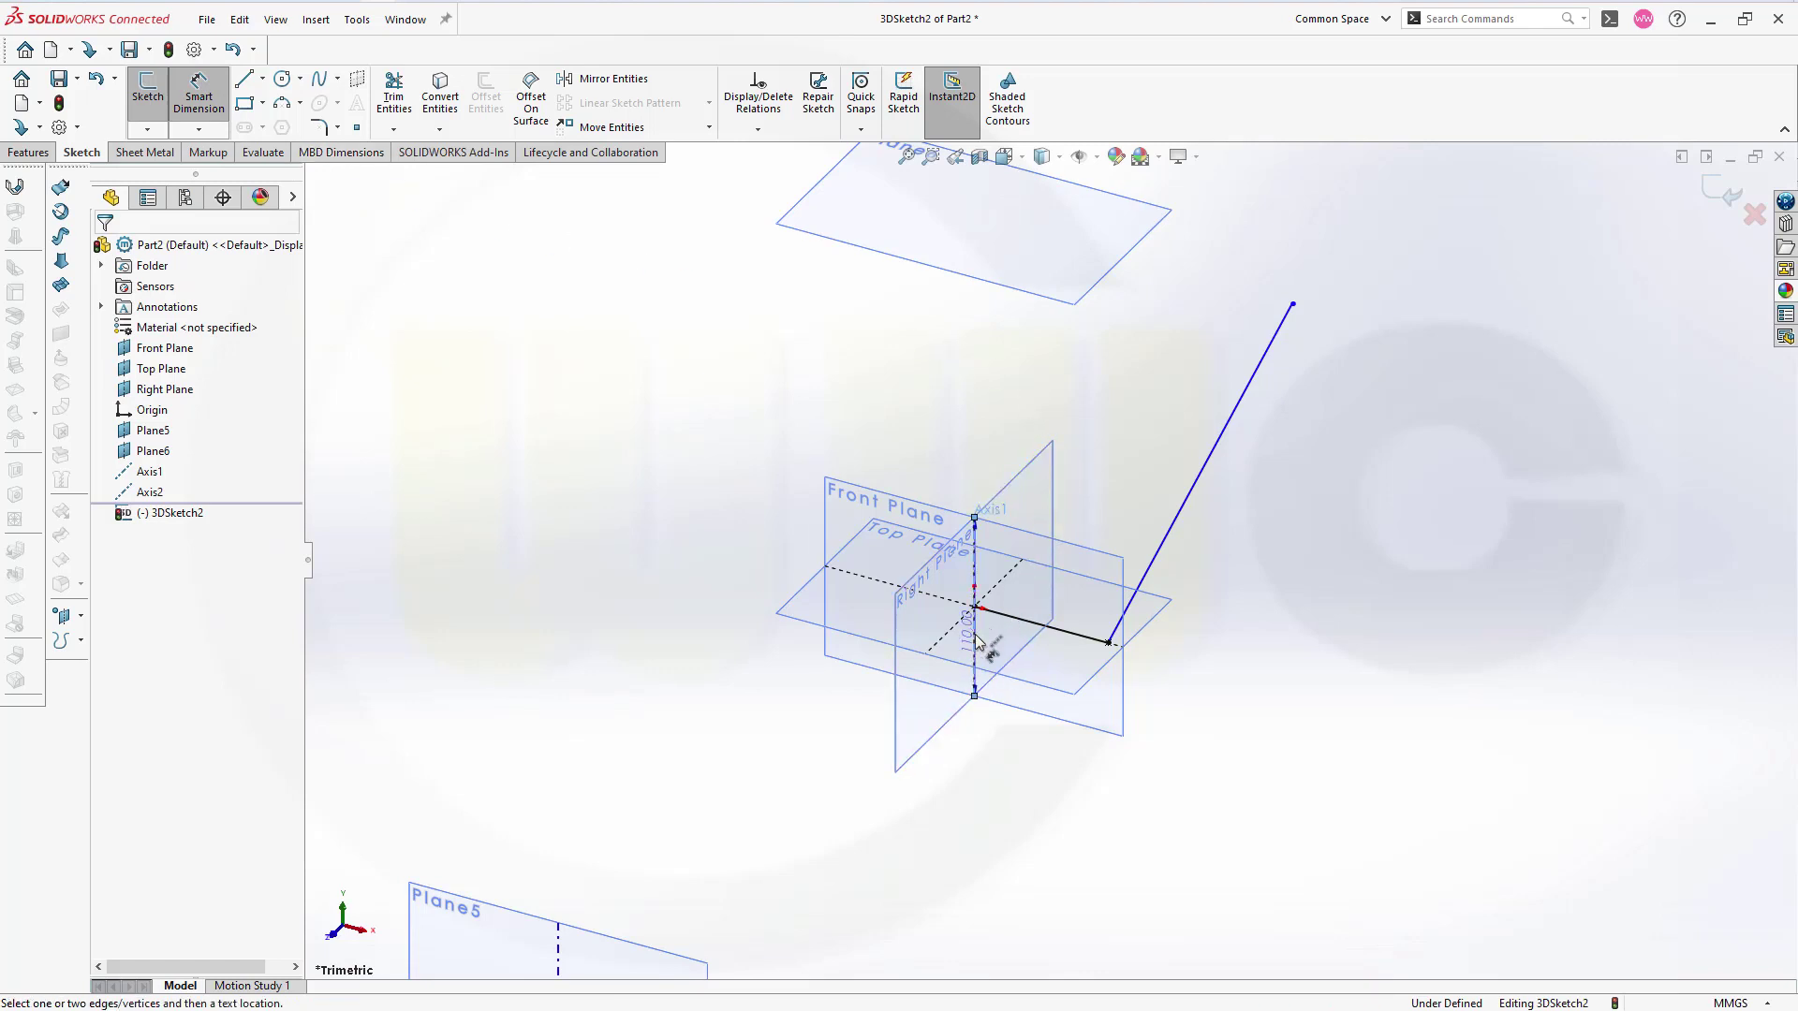
click(1214, 449)
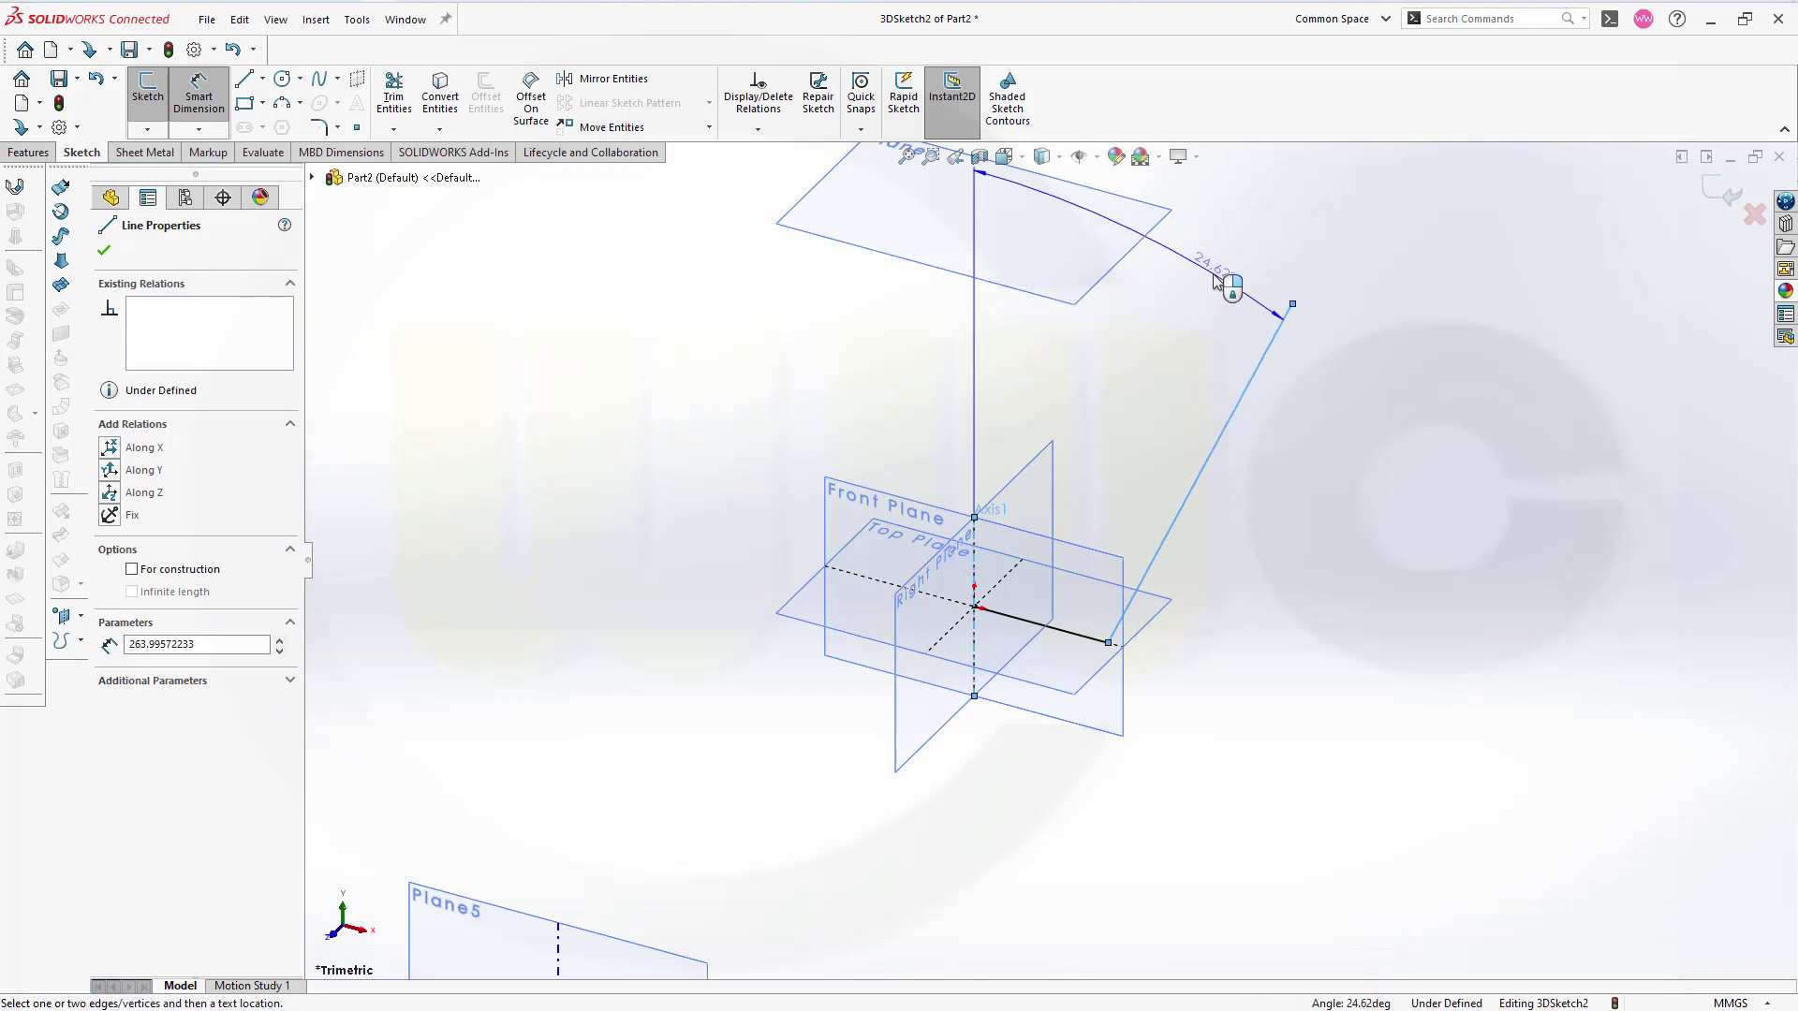
click(1214, 281)
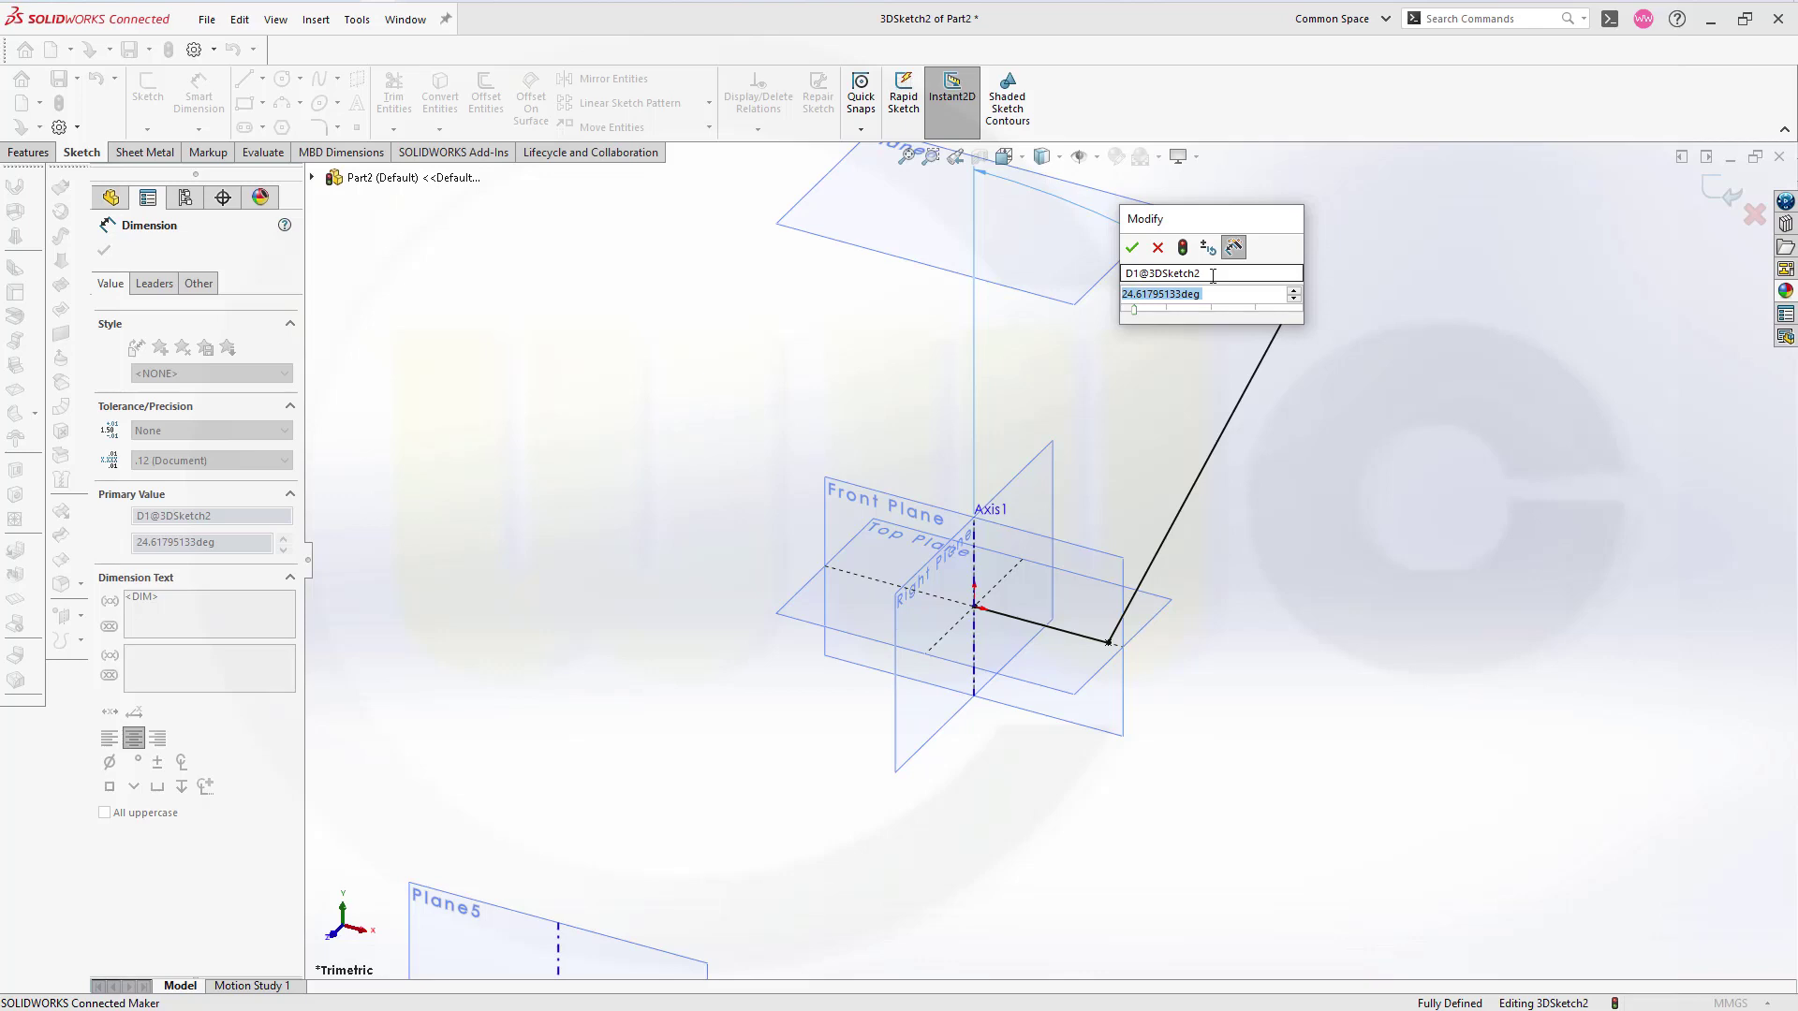
text(5)
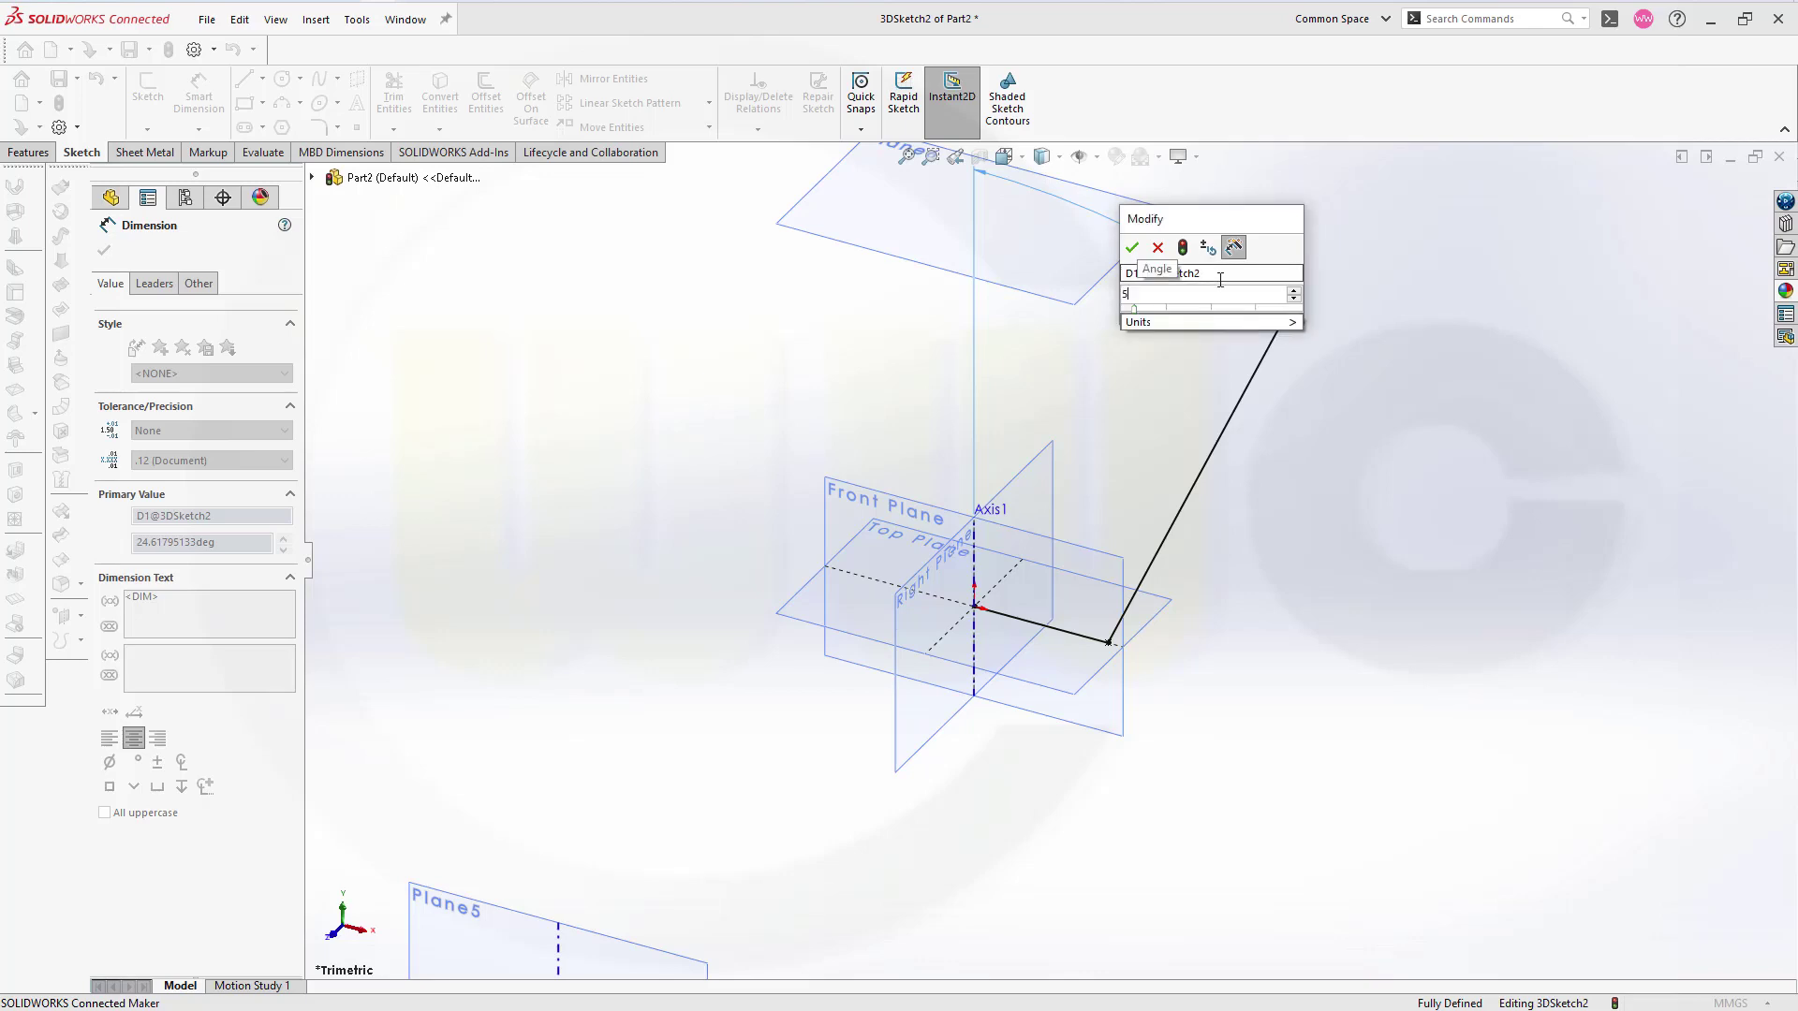
click(1131, 249)
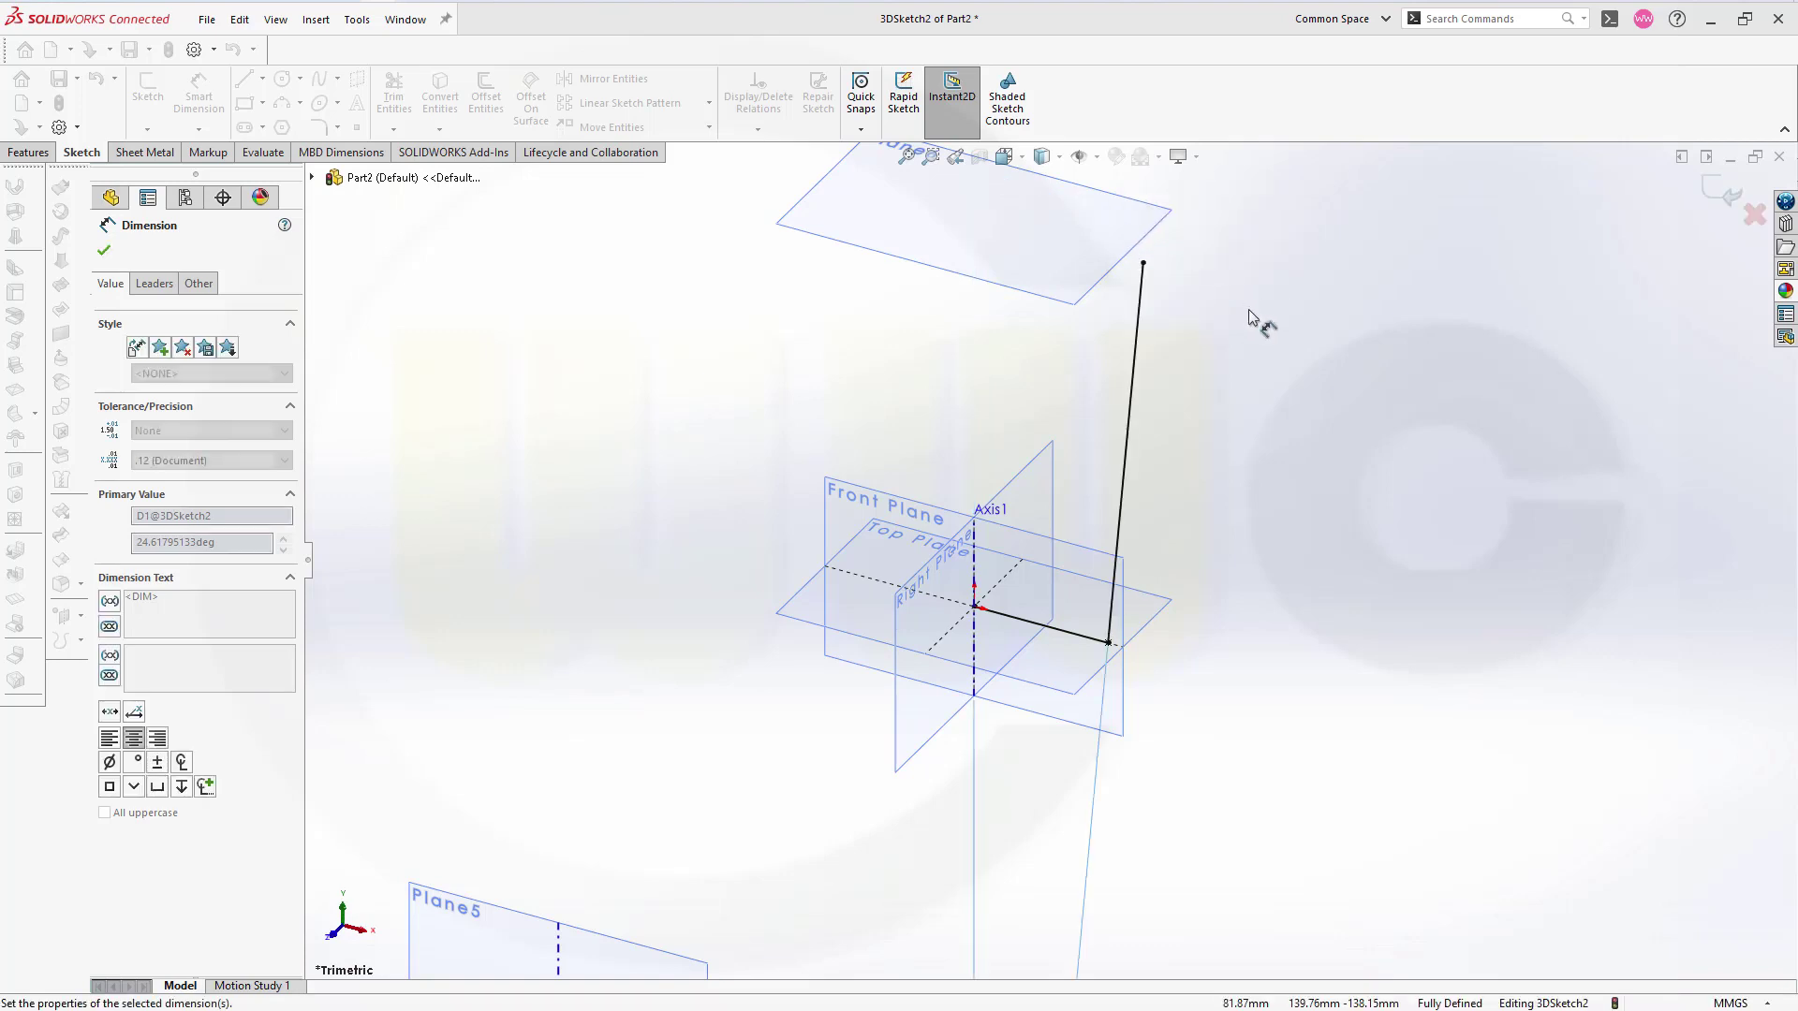
Step: Reposition the 5° angle dimension above Plane6, near the sloped line's upper end
key(f)
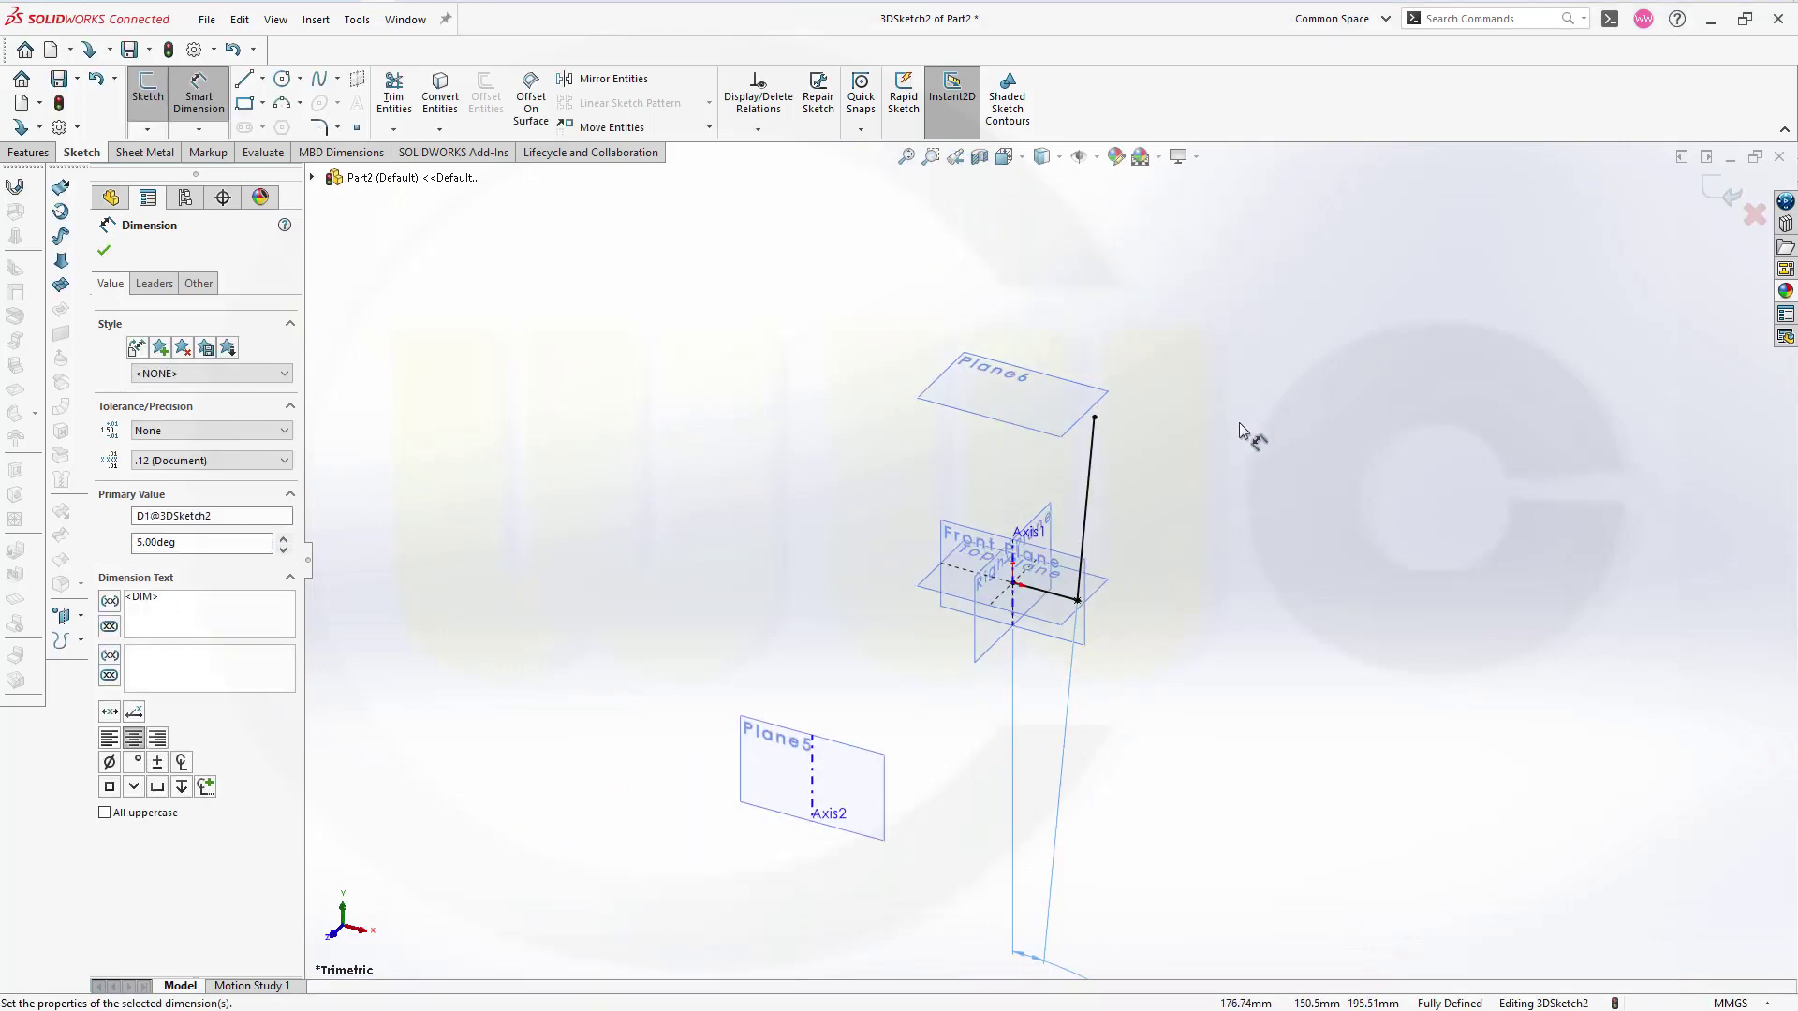
key(Escape)
scroll(1184, 558, up, 2)
drag(1091, 824, 1128, 458)
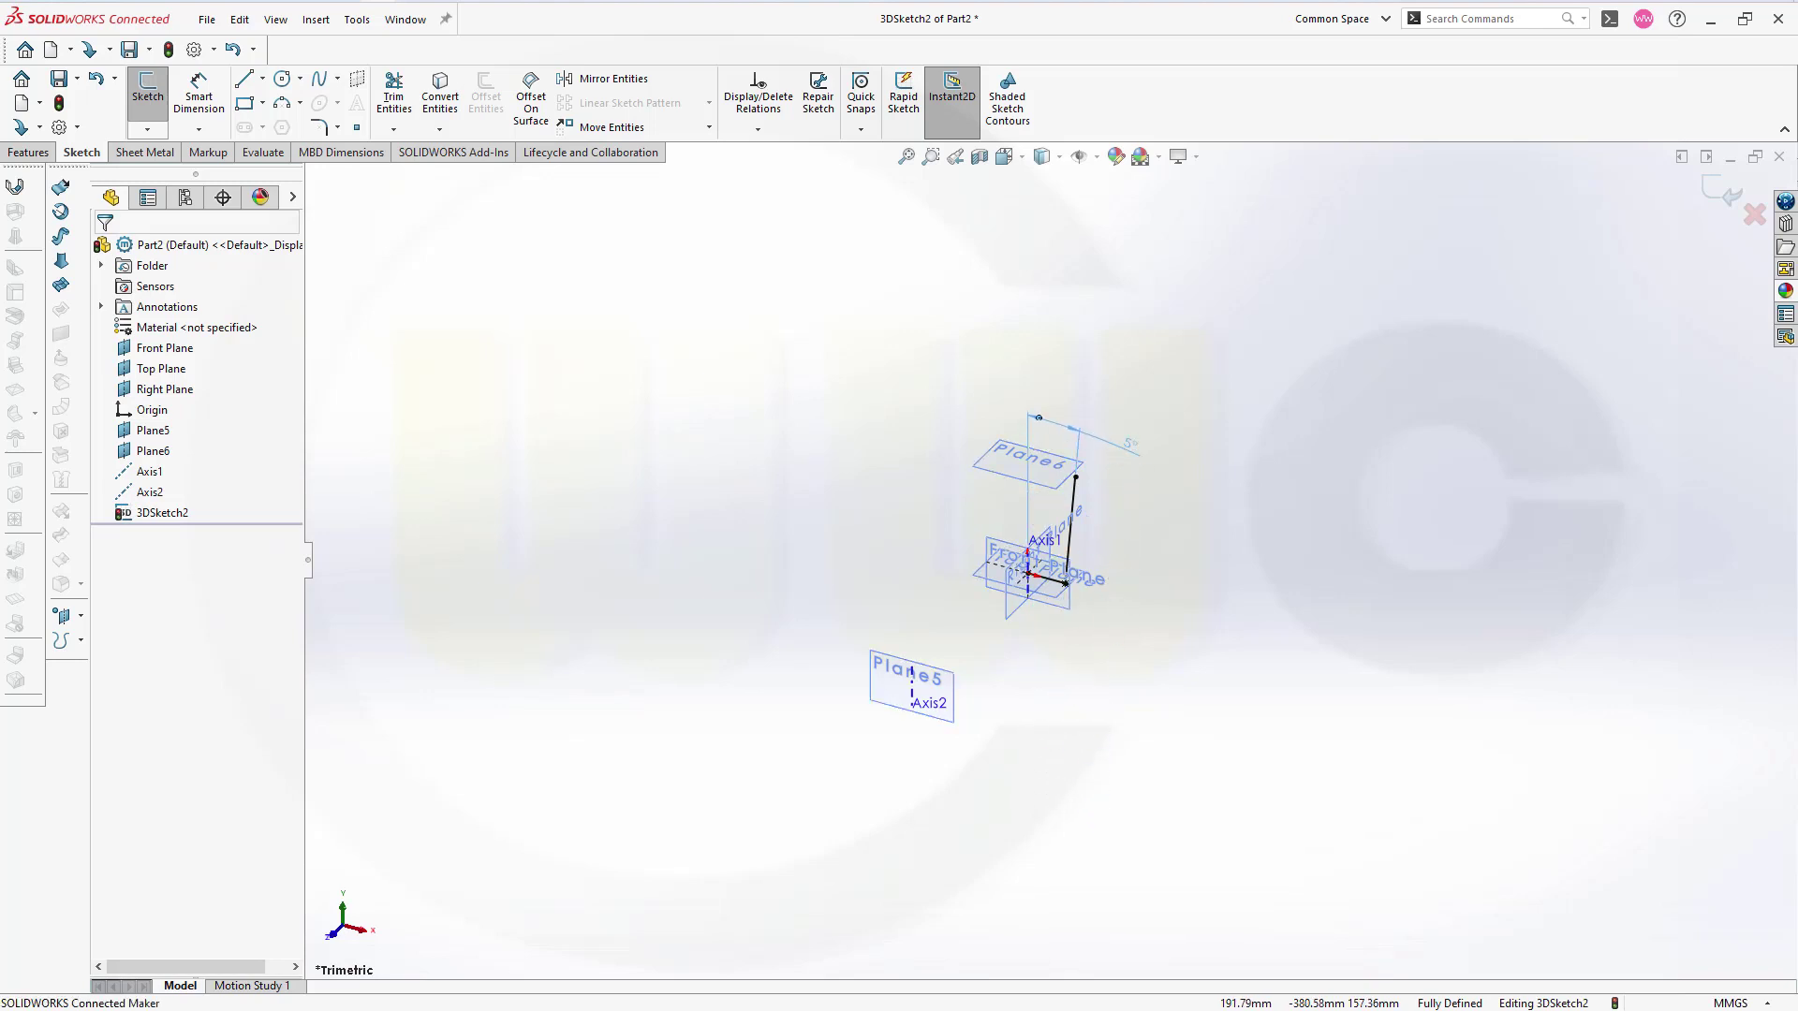
scroll(1149, 537, down, 2)
scroll(573, 450, down, 2)
scroll(629, 442, up, 1)
scroll(633, 435, up, 1)
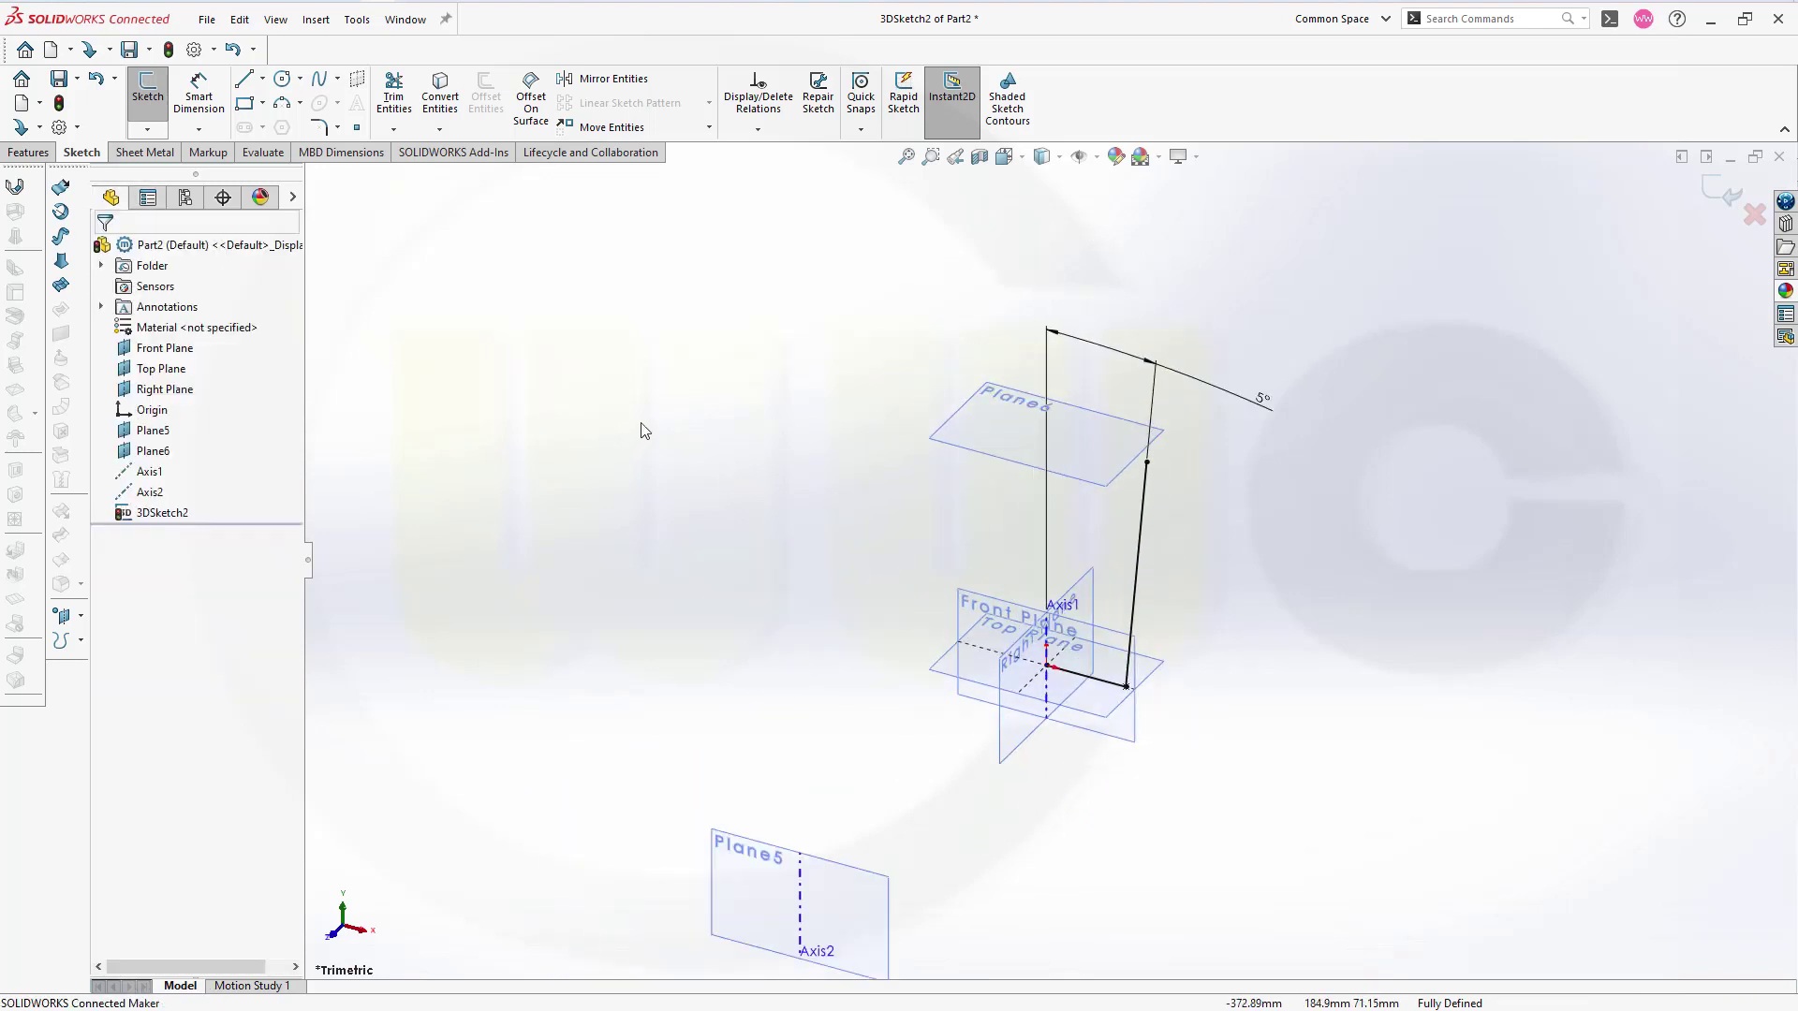
Step: Round the corner between the two sketch lines with a 60 mm sketch fillet and exit the 3D sketch
click(323, 128)
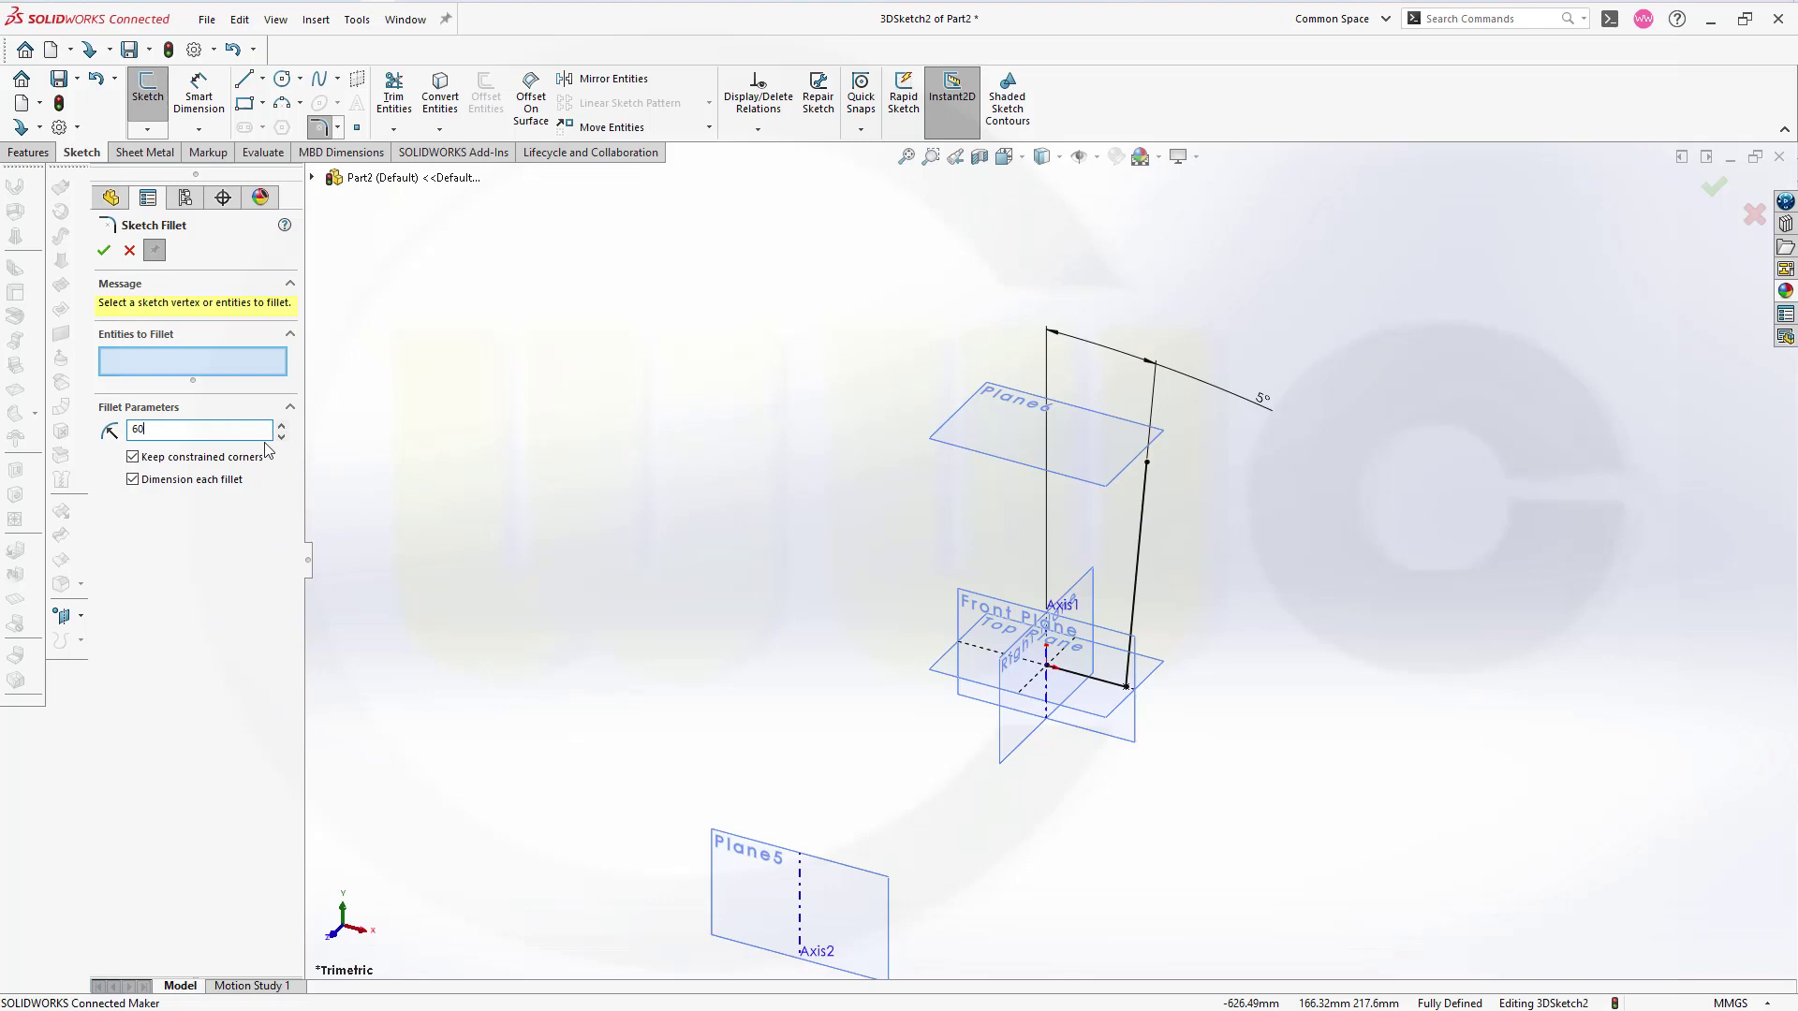
click(1100, 687)
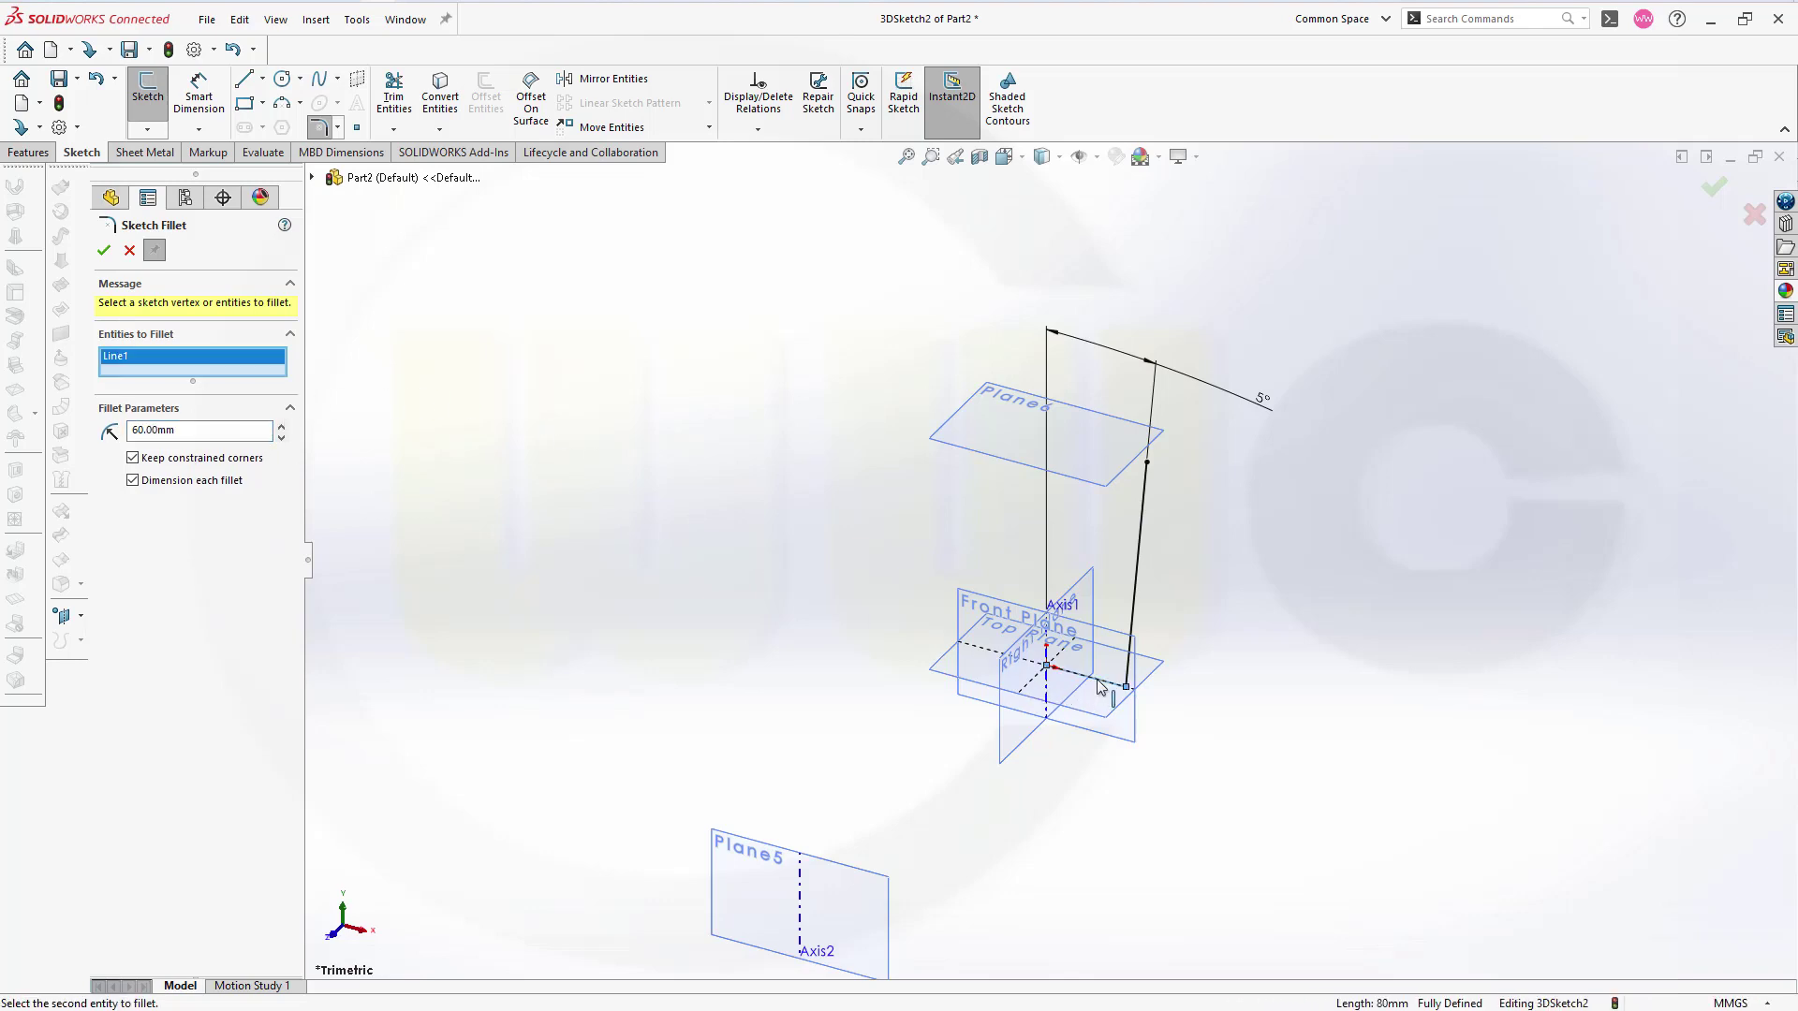
click(1137, 626)
click(104, 251)
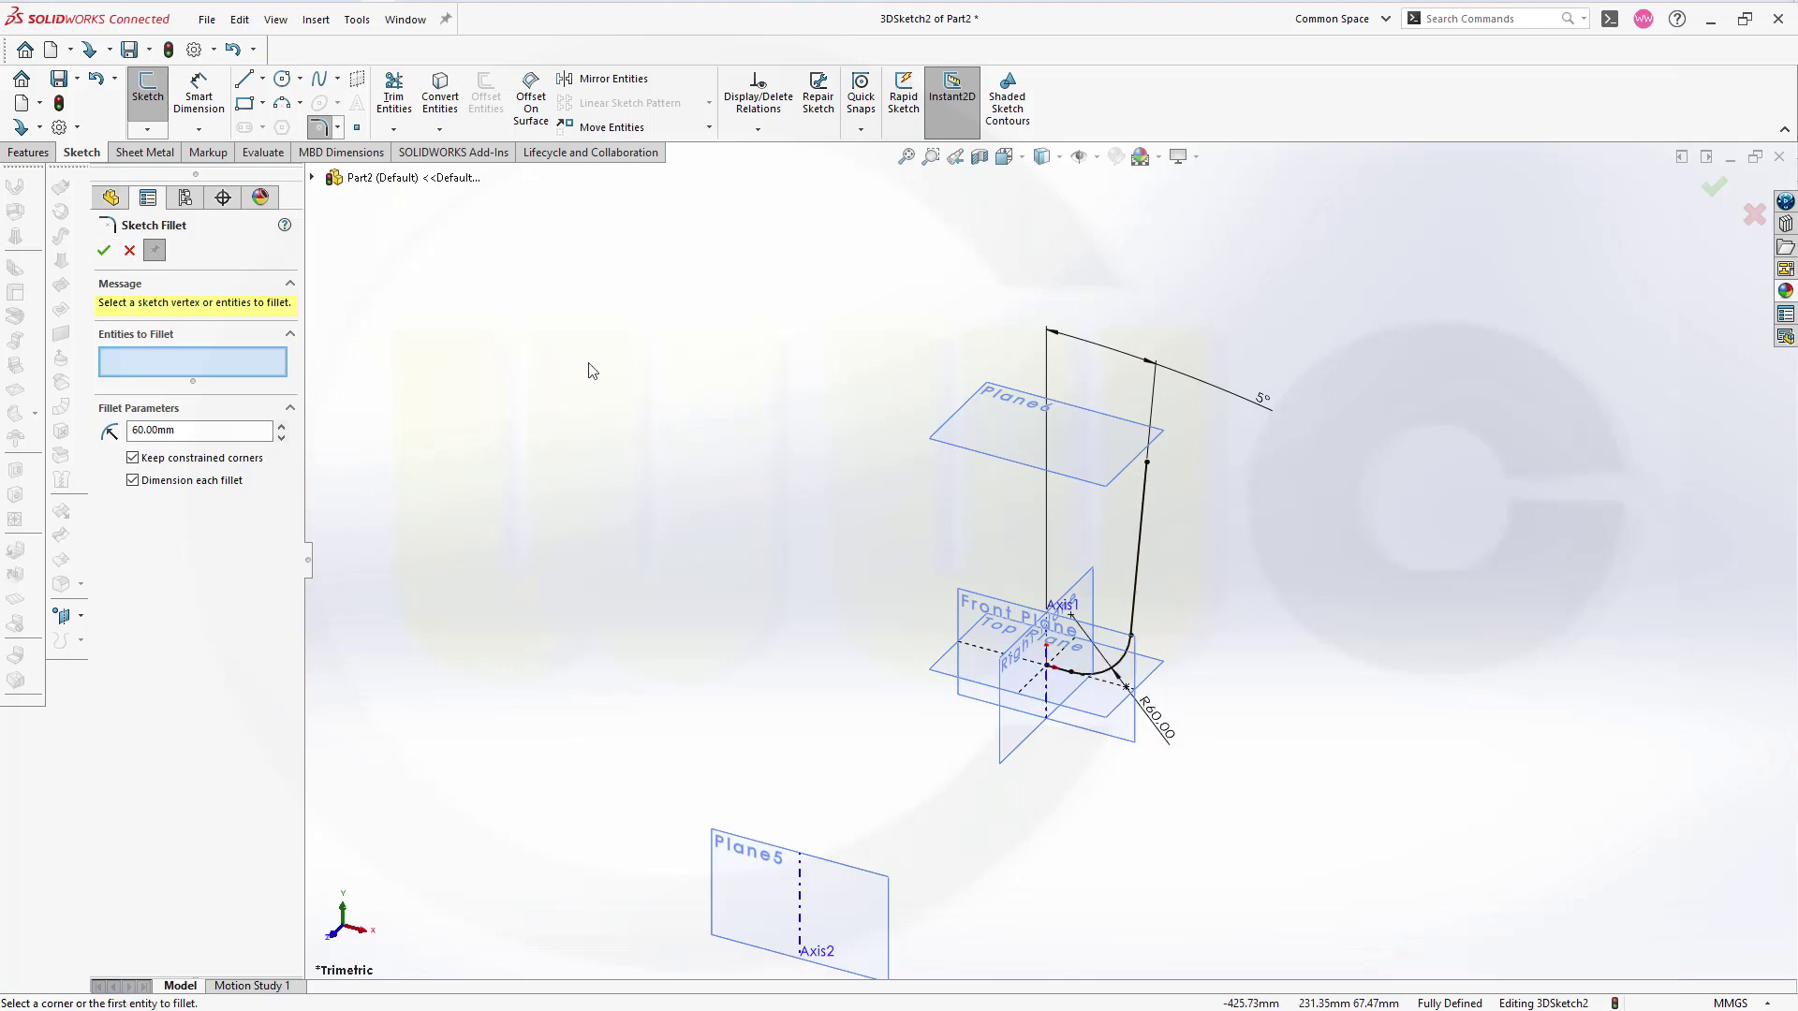
click(104, 251)
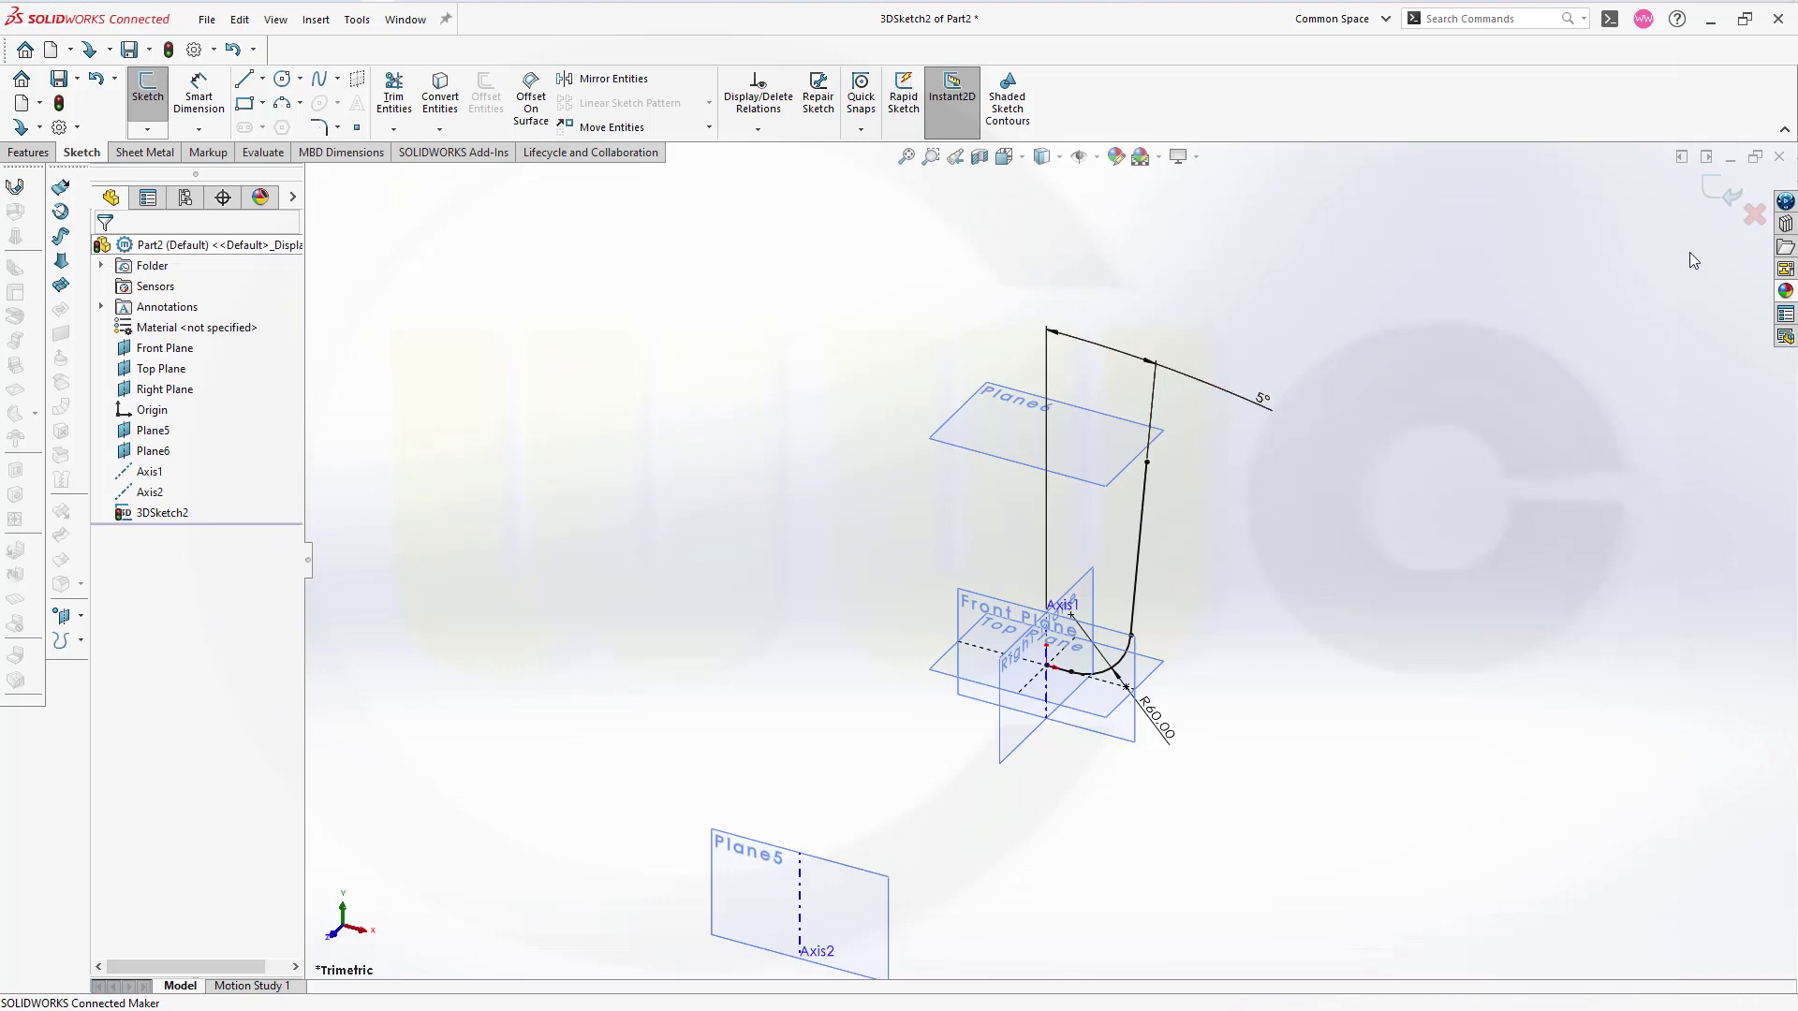
click(1729, 212)
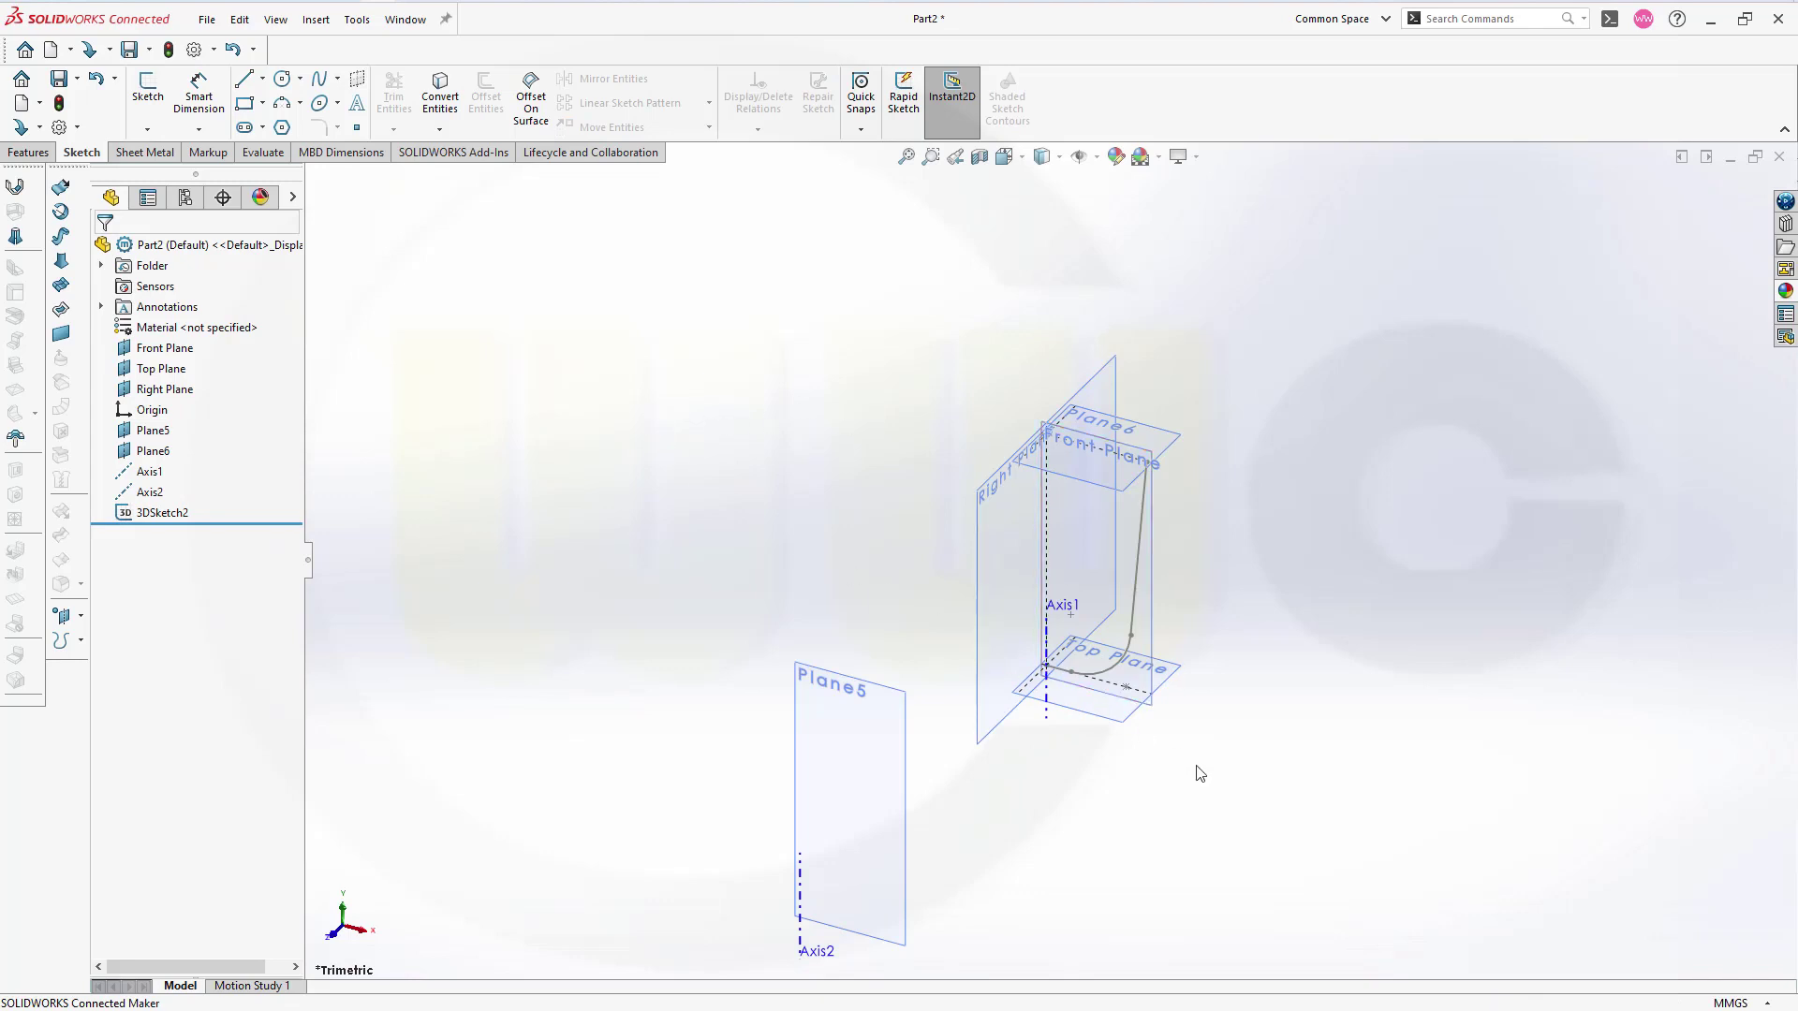
Step: Extrude the 3D sketch profile as a surface, using the Front Plane as direction and Up To Surface ending at Plane5
scroll(1200, 773, down, 1)
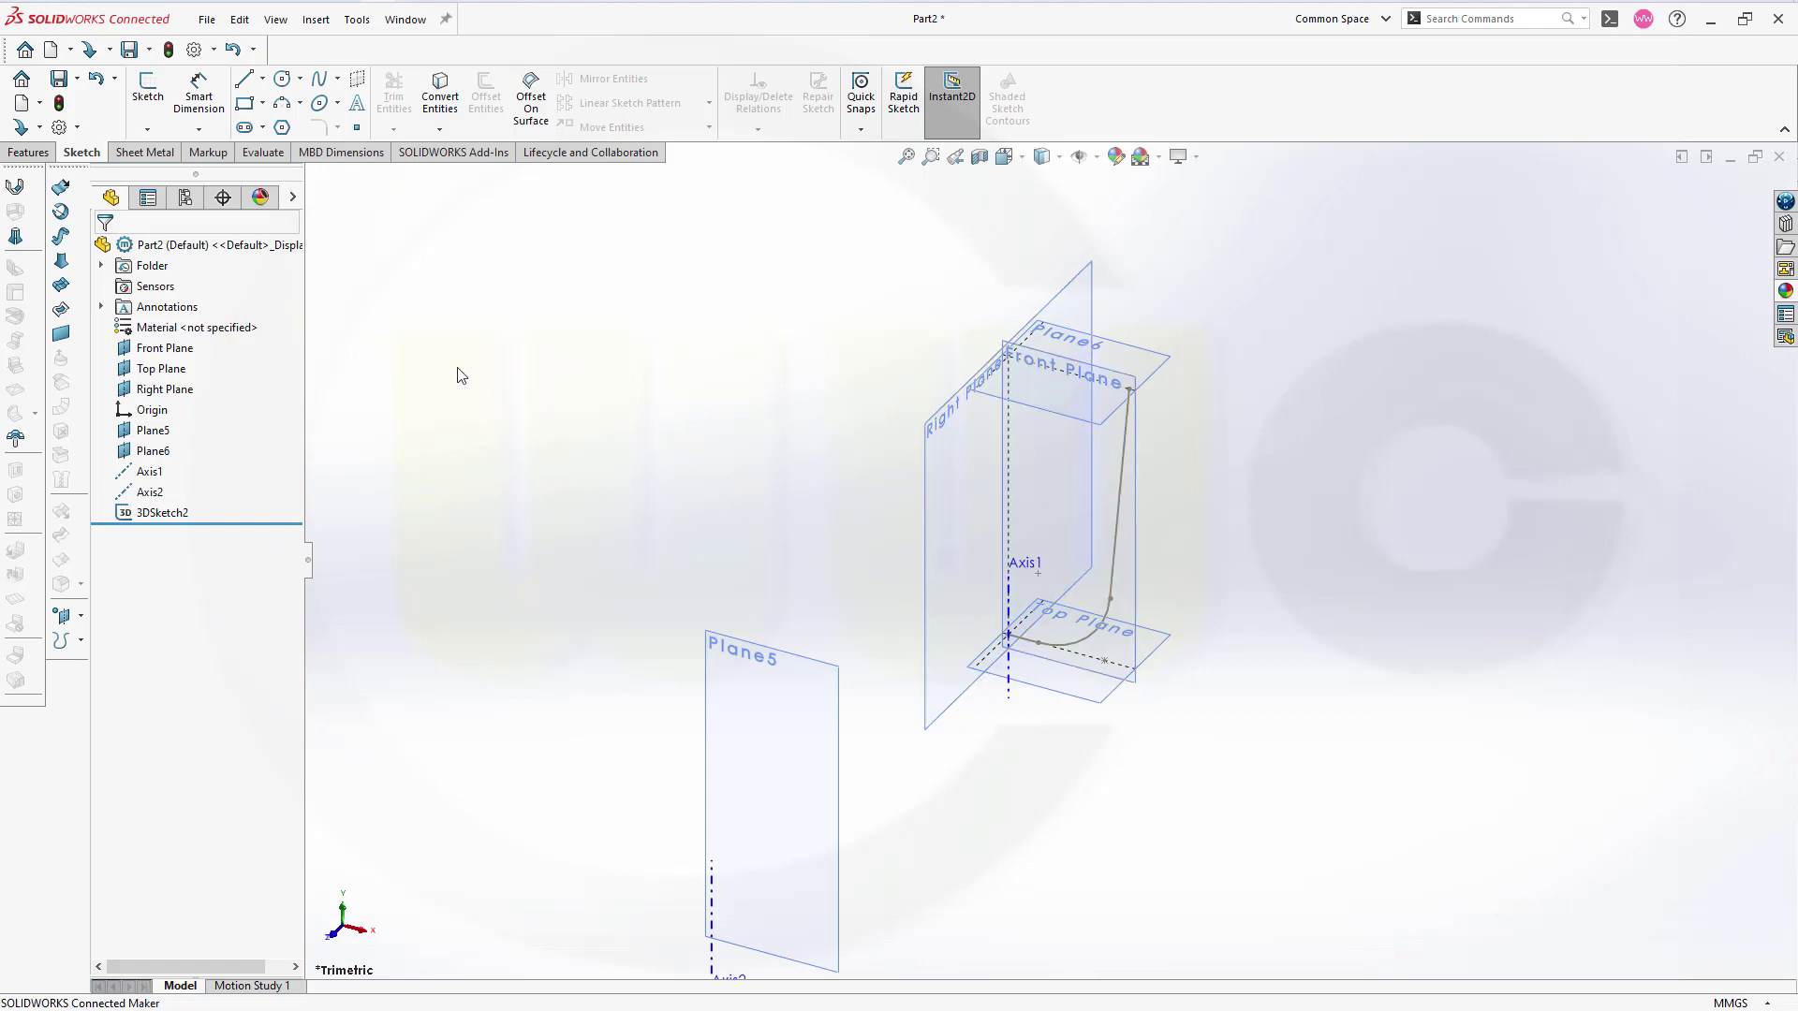
click(60, 186)
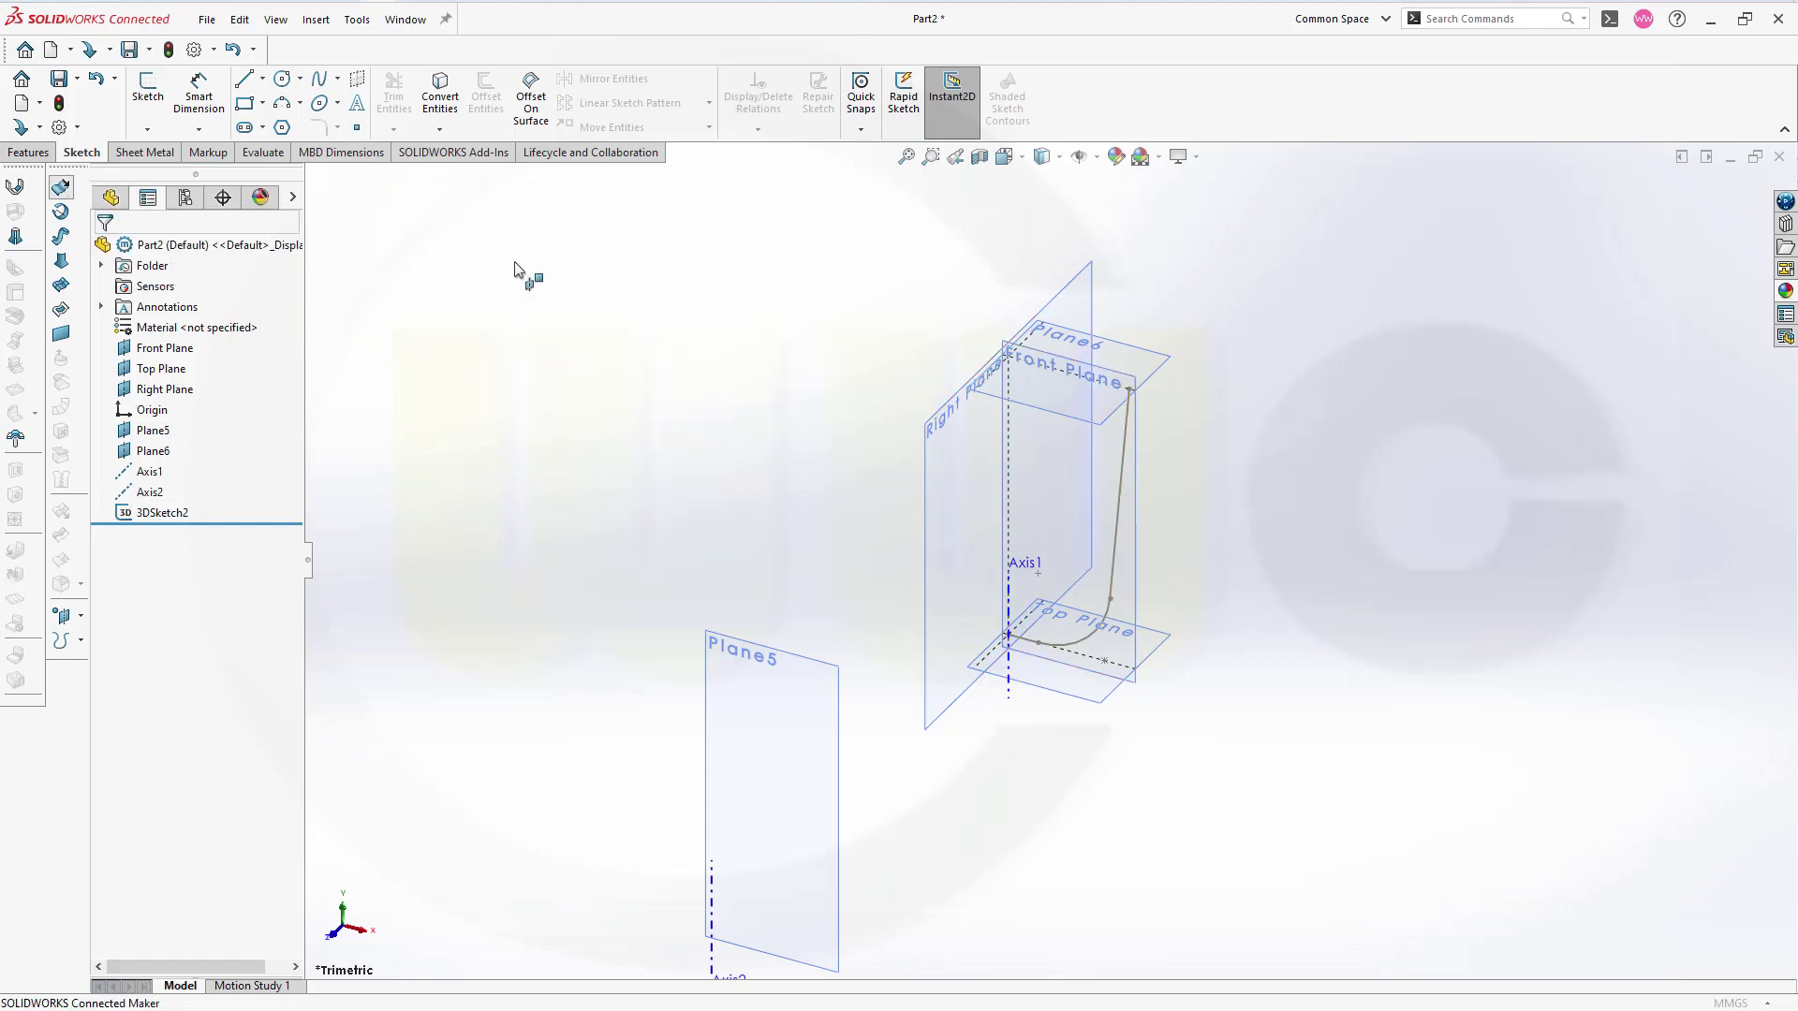
click(1115, 535)
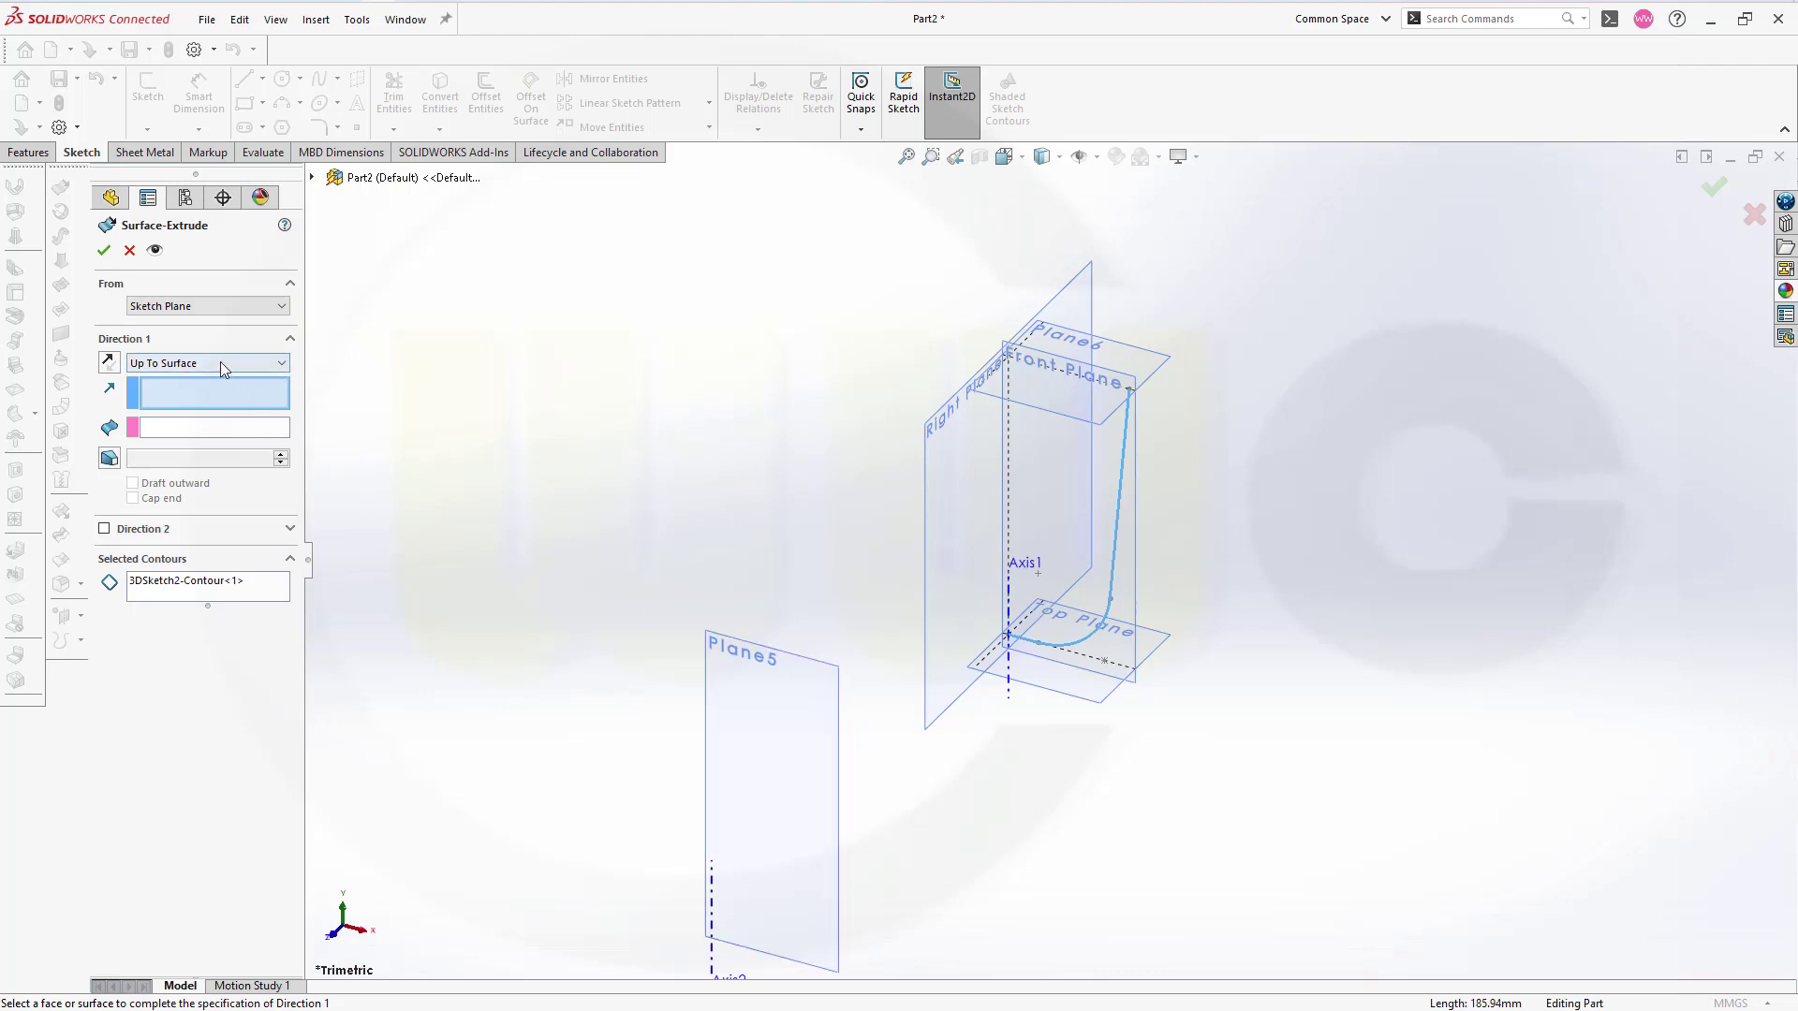
click(201, 397)
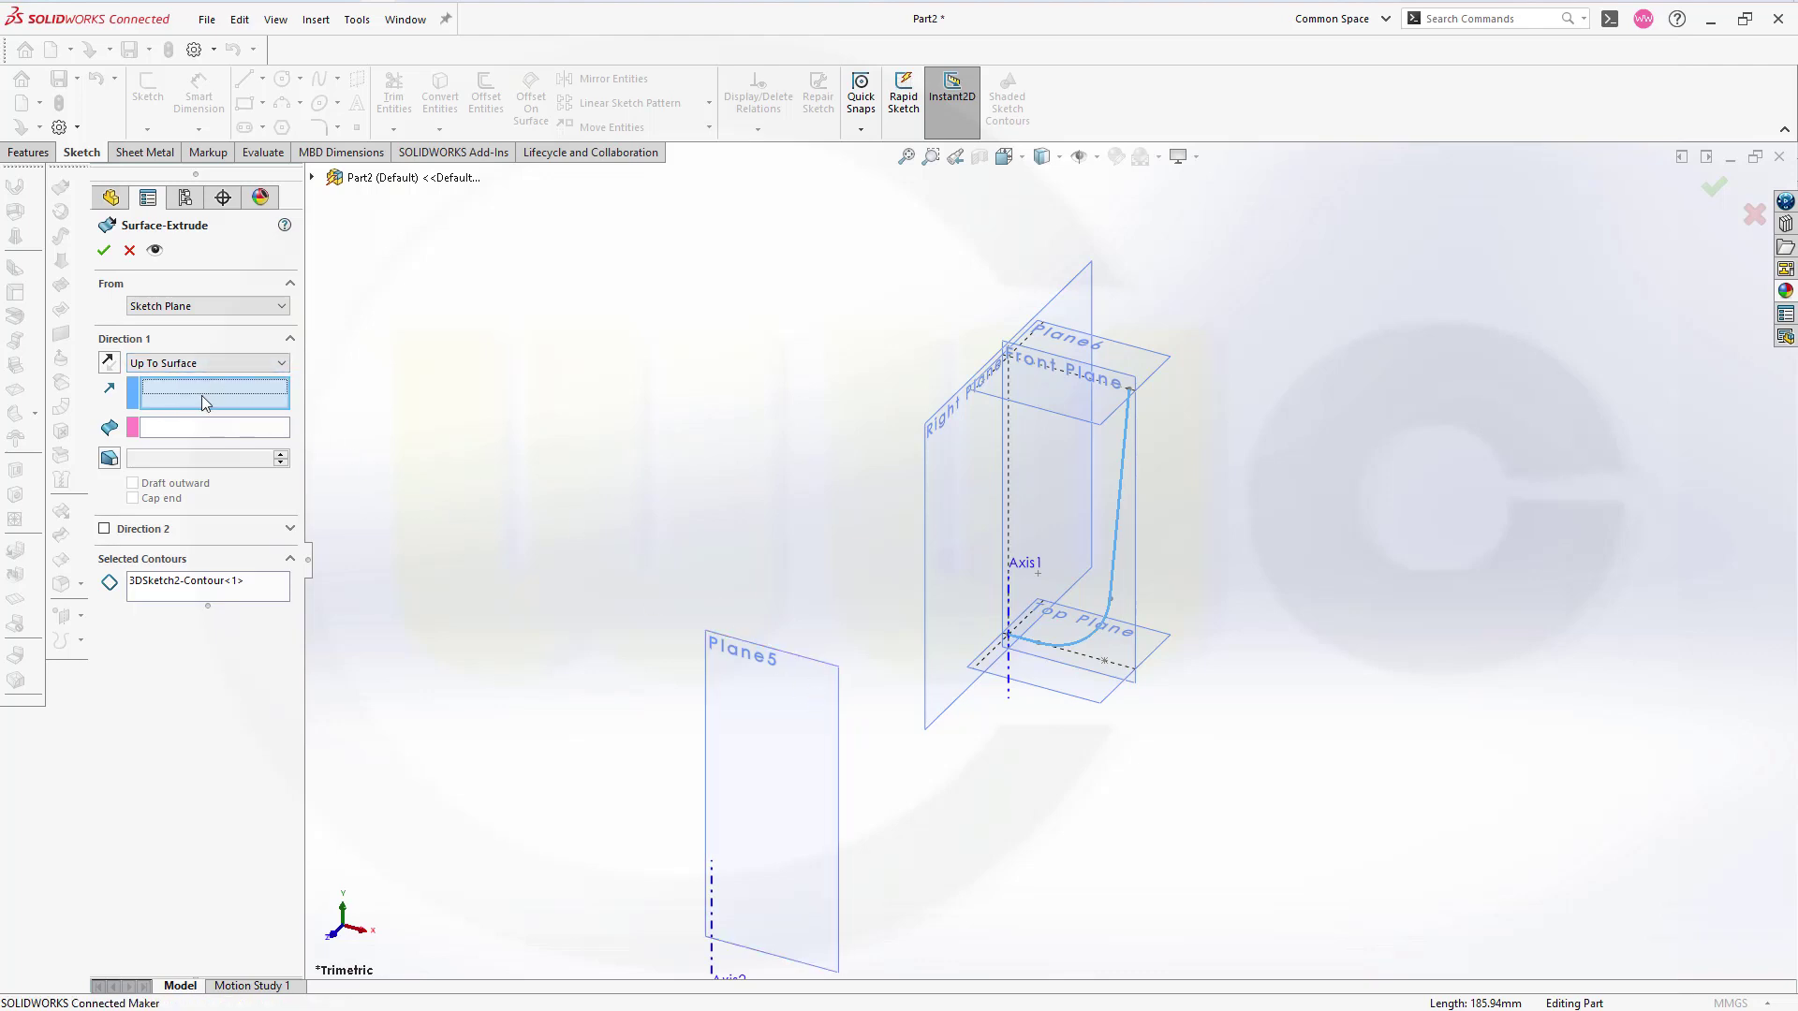
click(1138, 624)
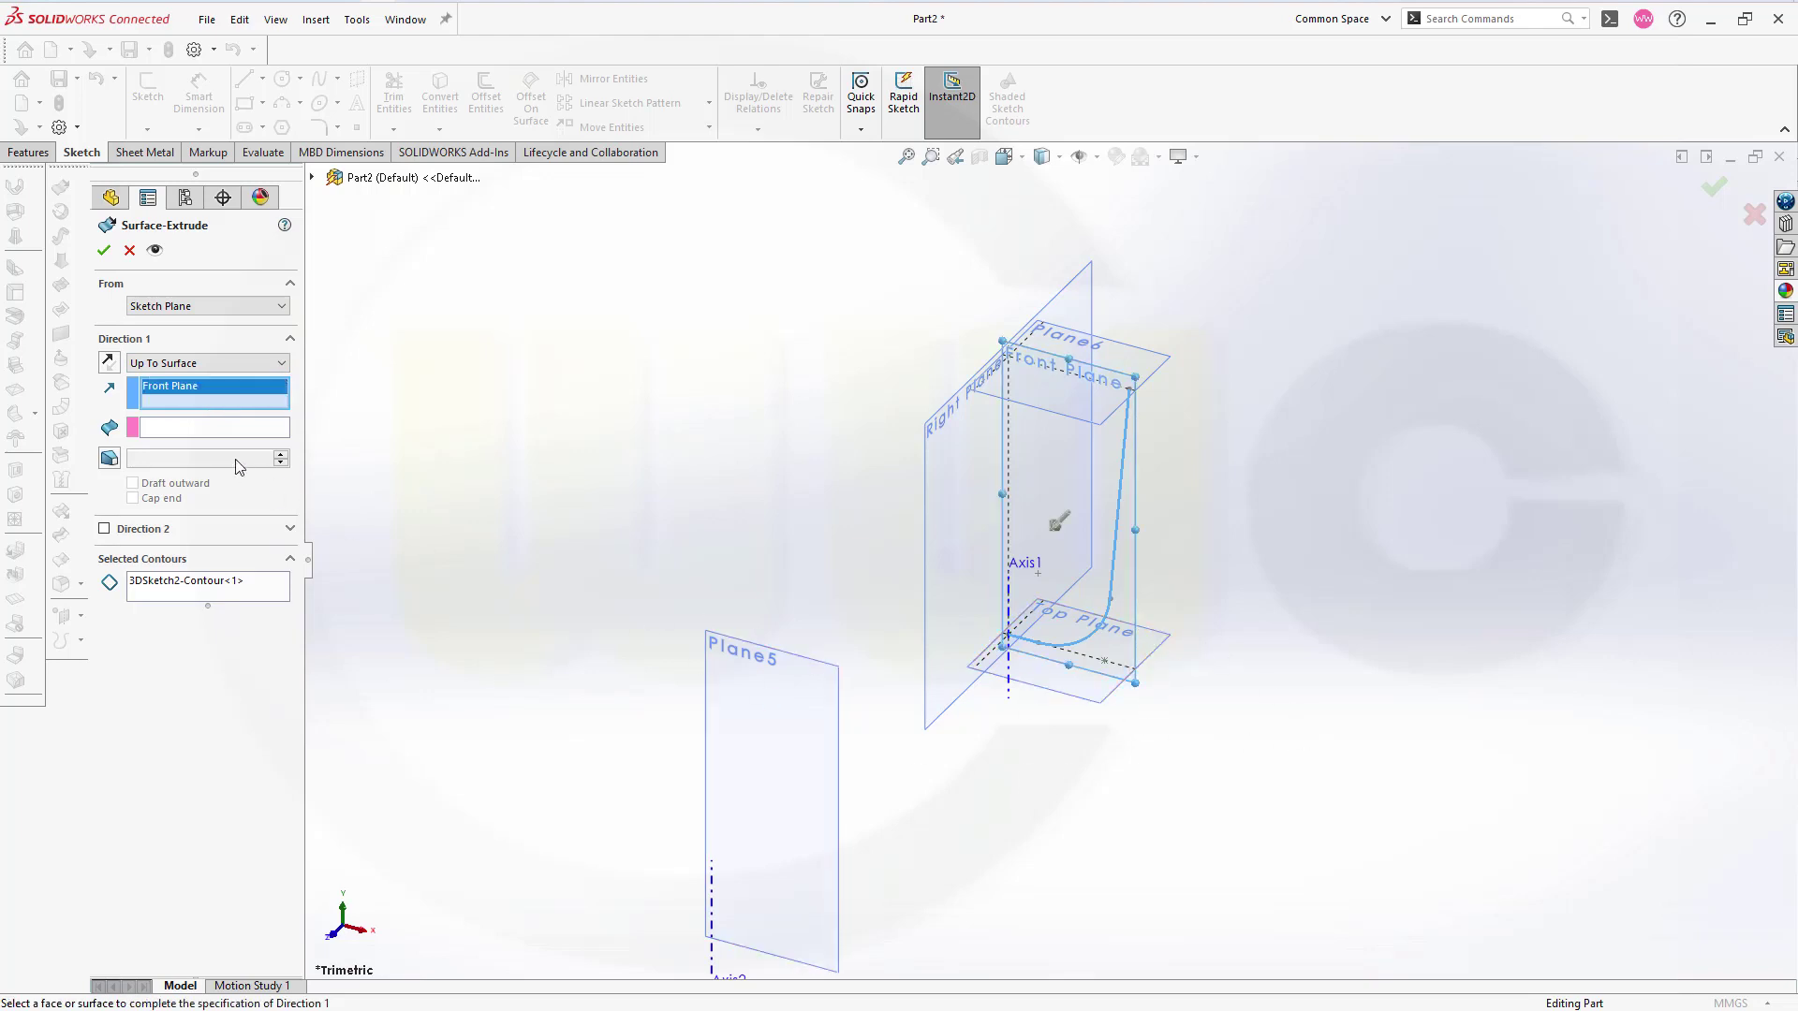
click(192, 431)
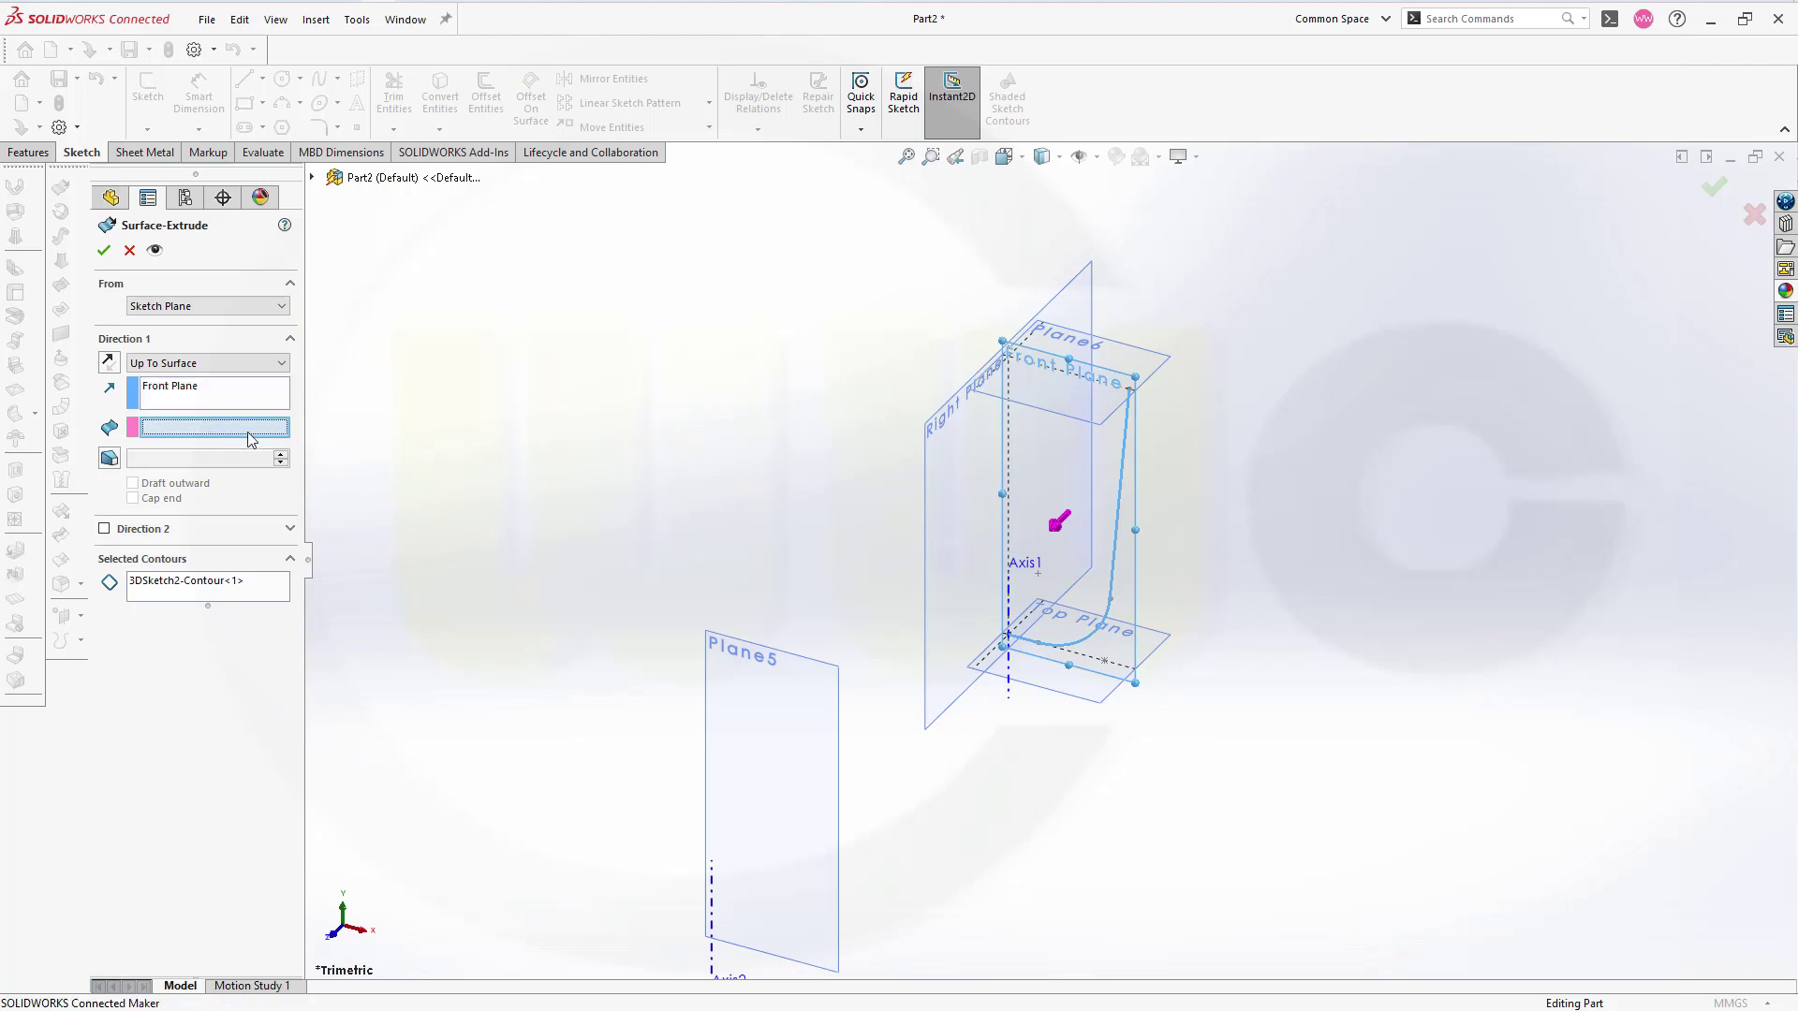
click(824, 665)
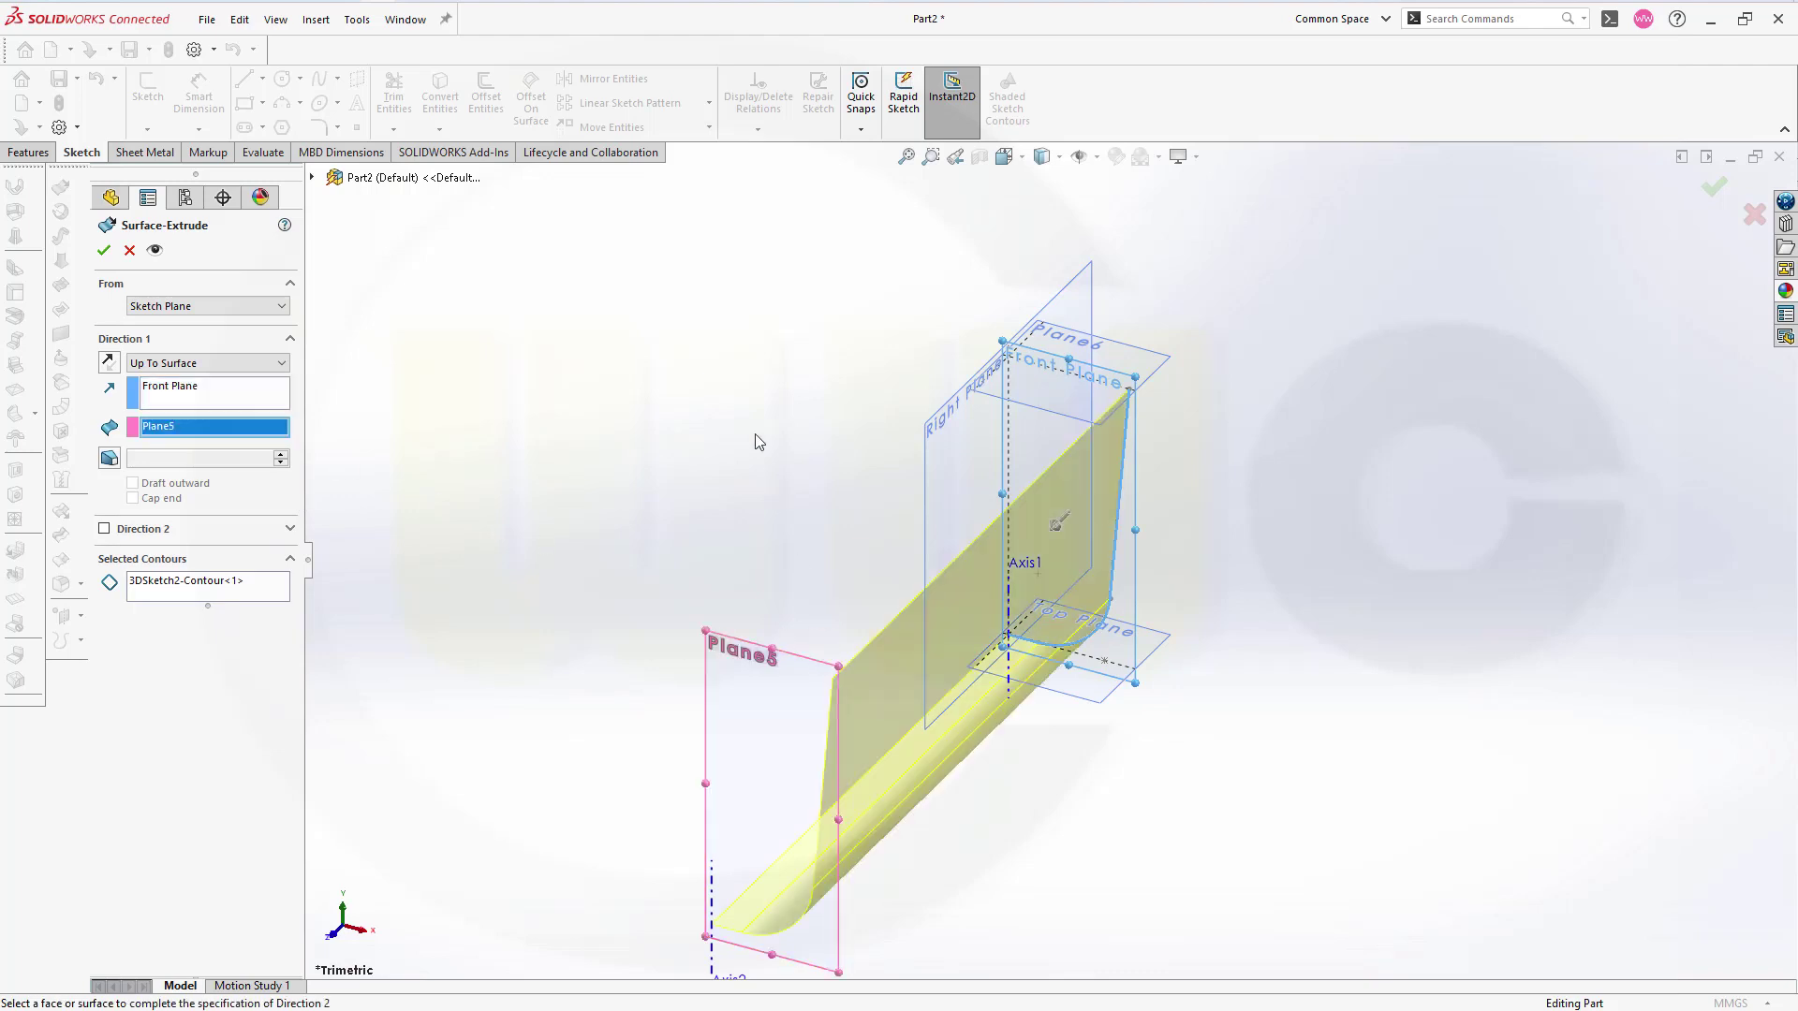
click(104, 251)
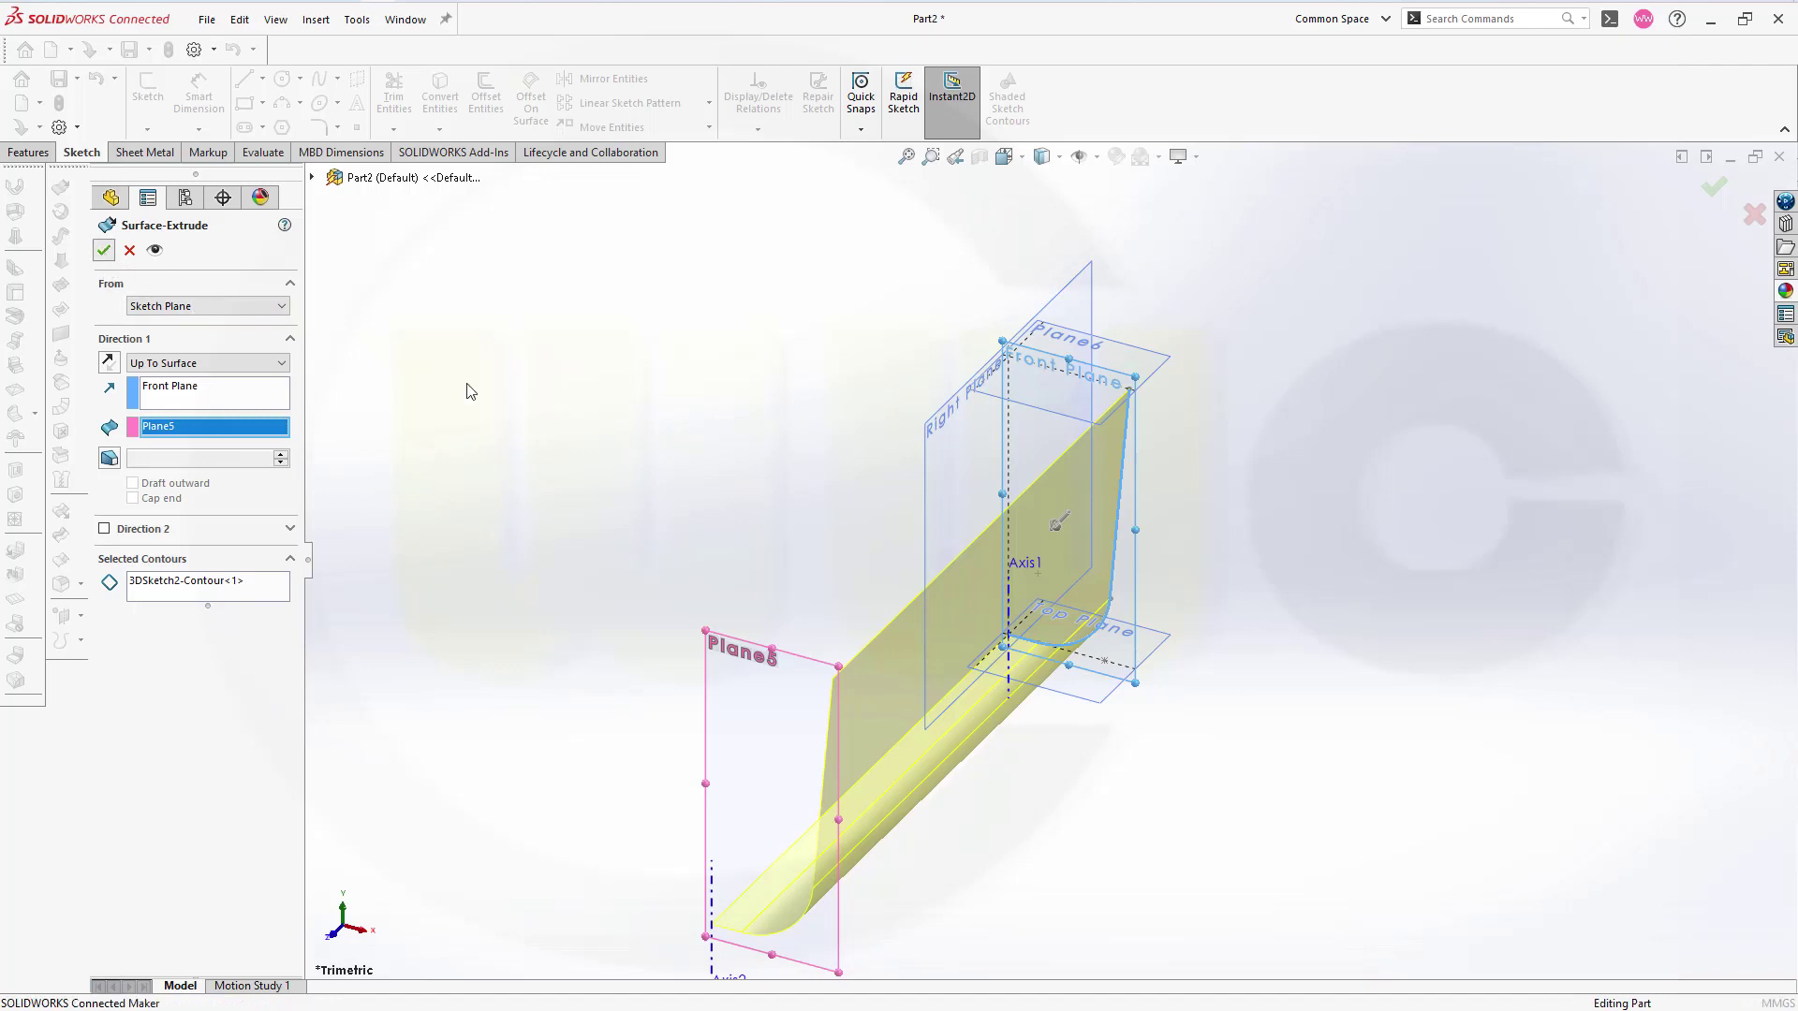
click(604, 421)
Step: Open a new 3D sketch with the Right Plane selected as the plane for the side profile
middle_drag(1289, 743, 1432, 642)
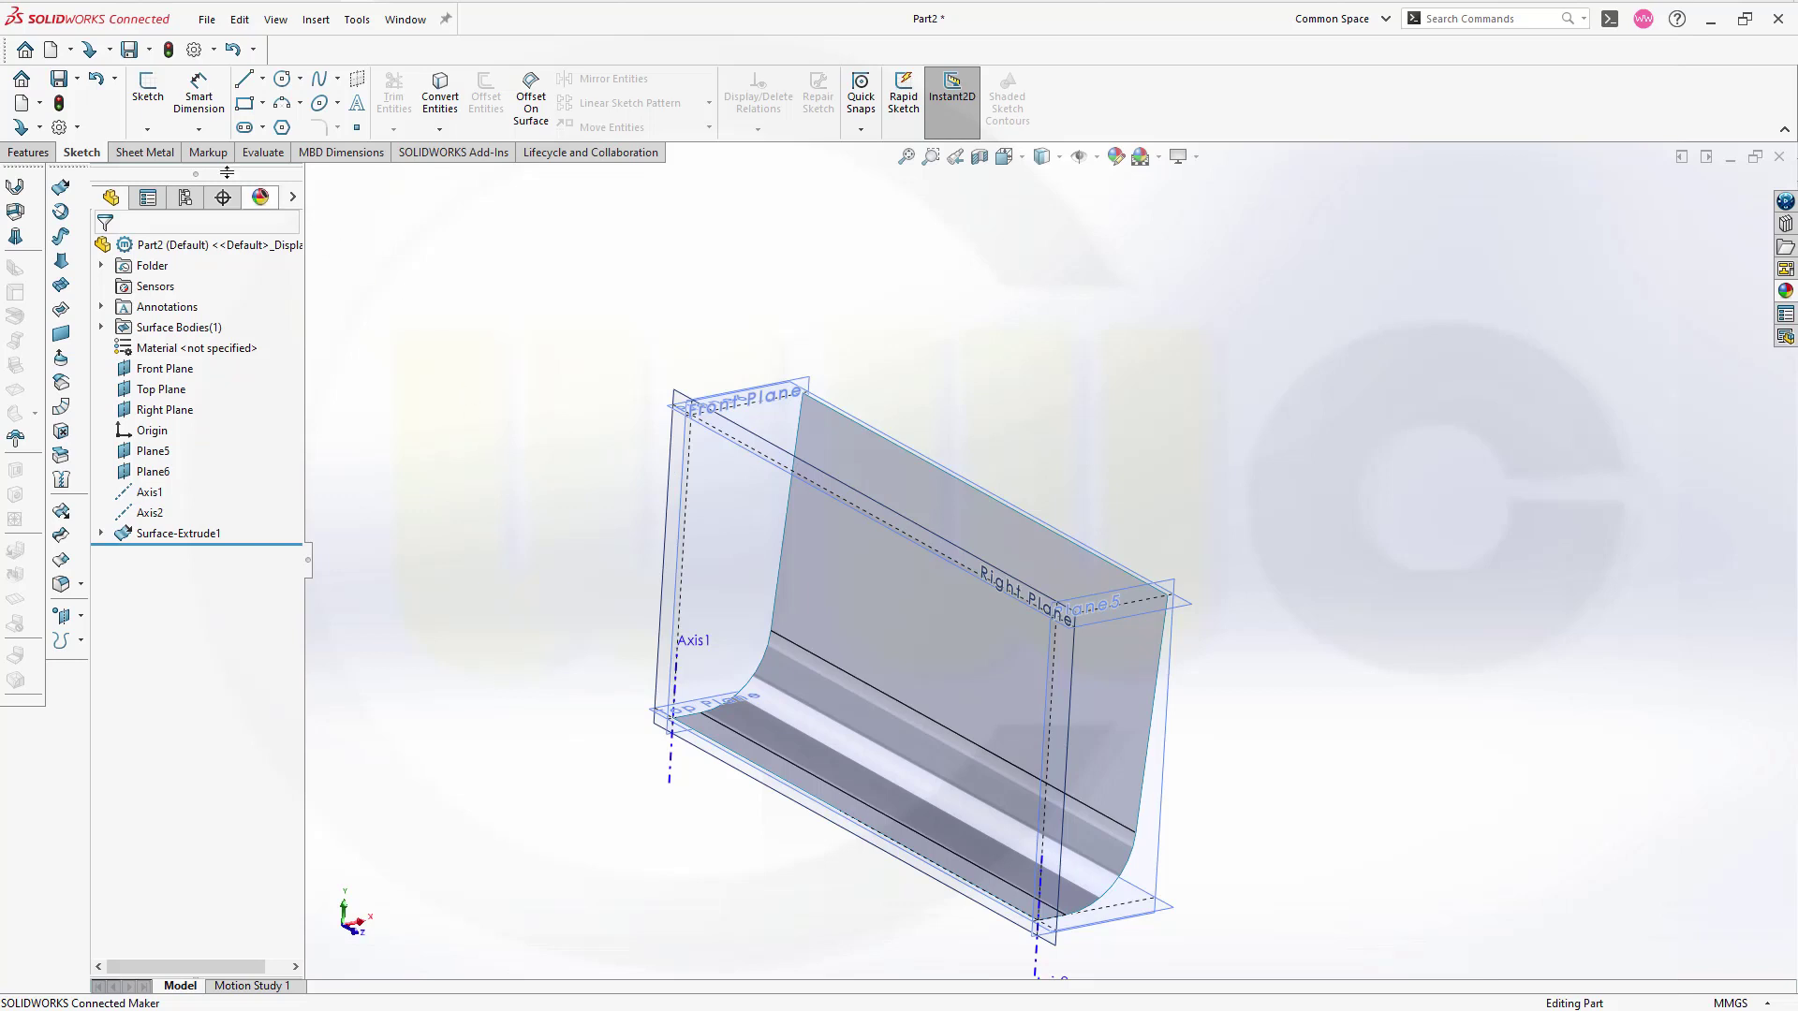
click(147, 131)
click(173, 172)
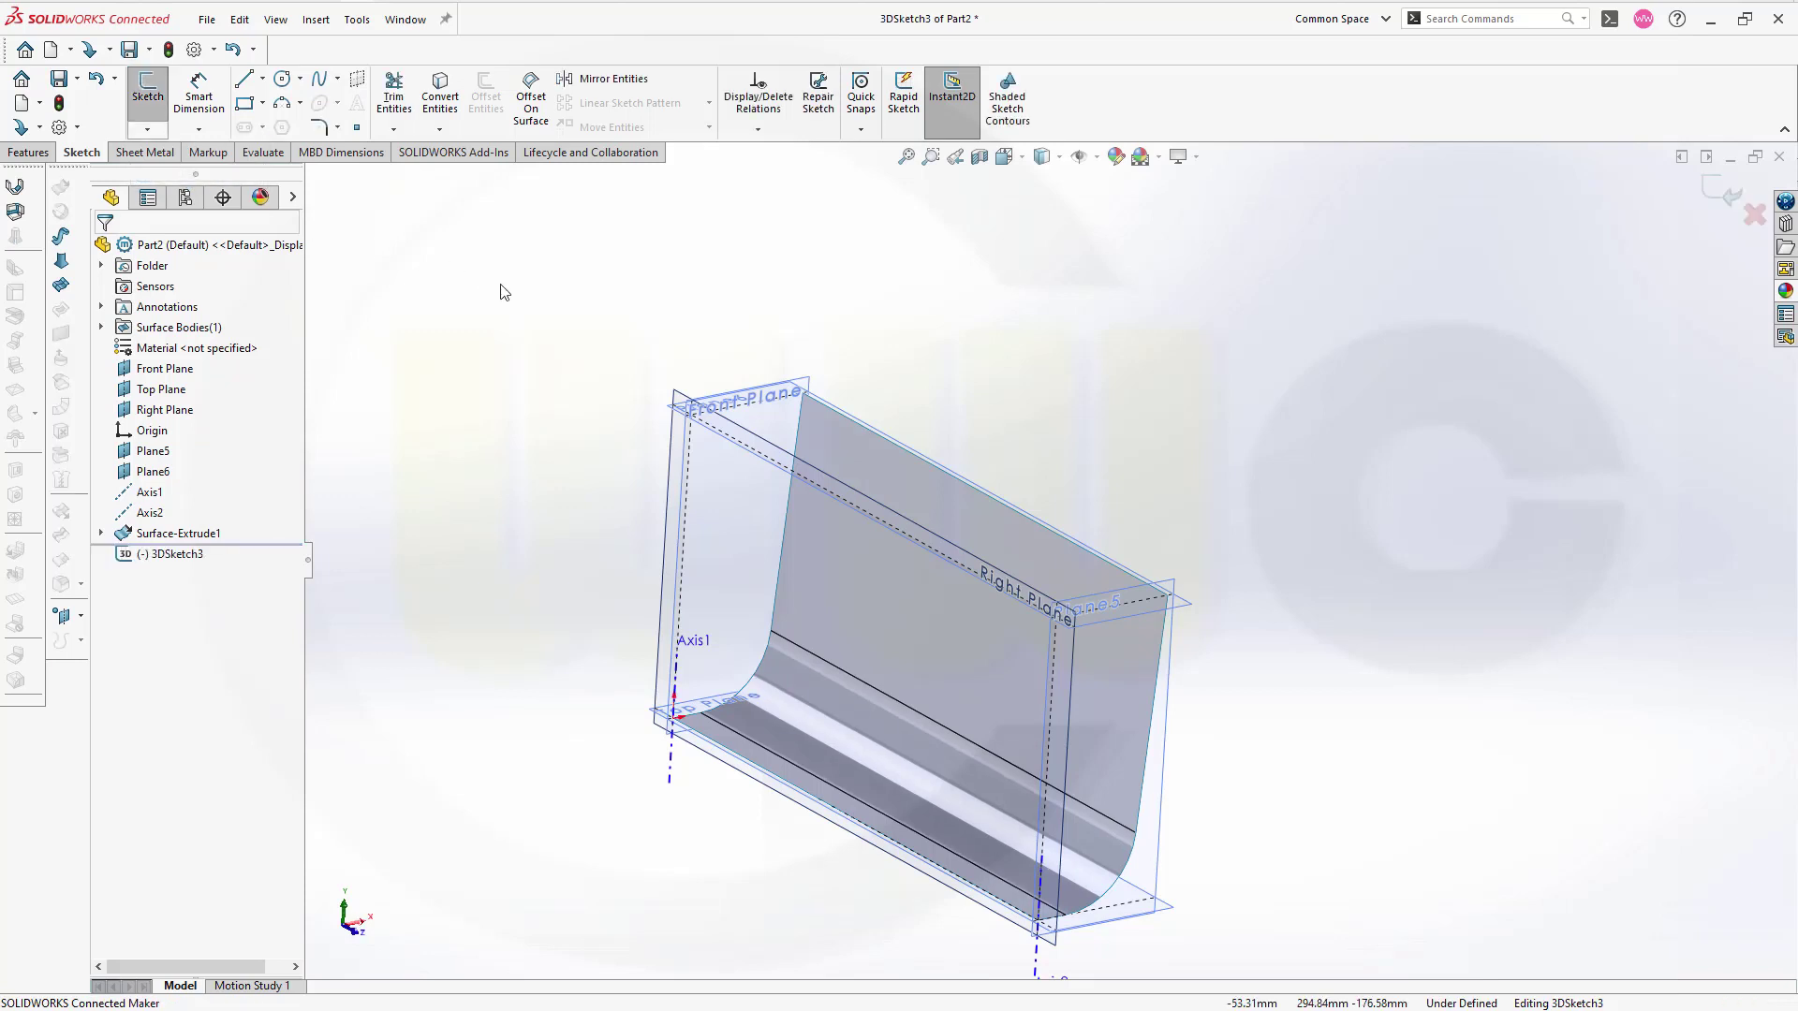
middle_drag(505, 376, 686, 365)
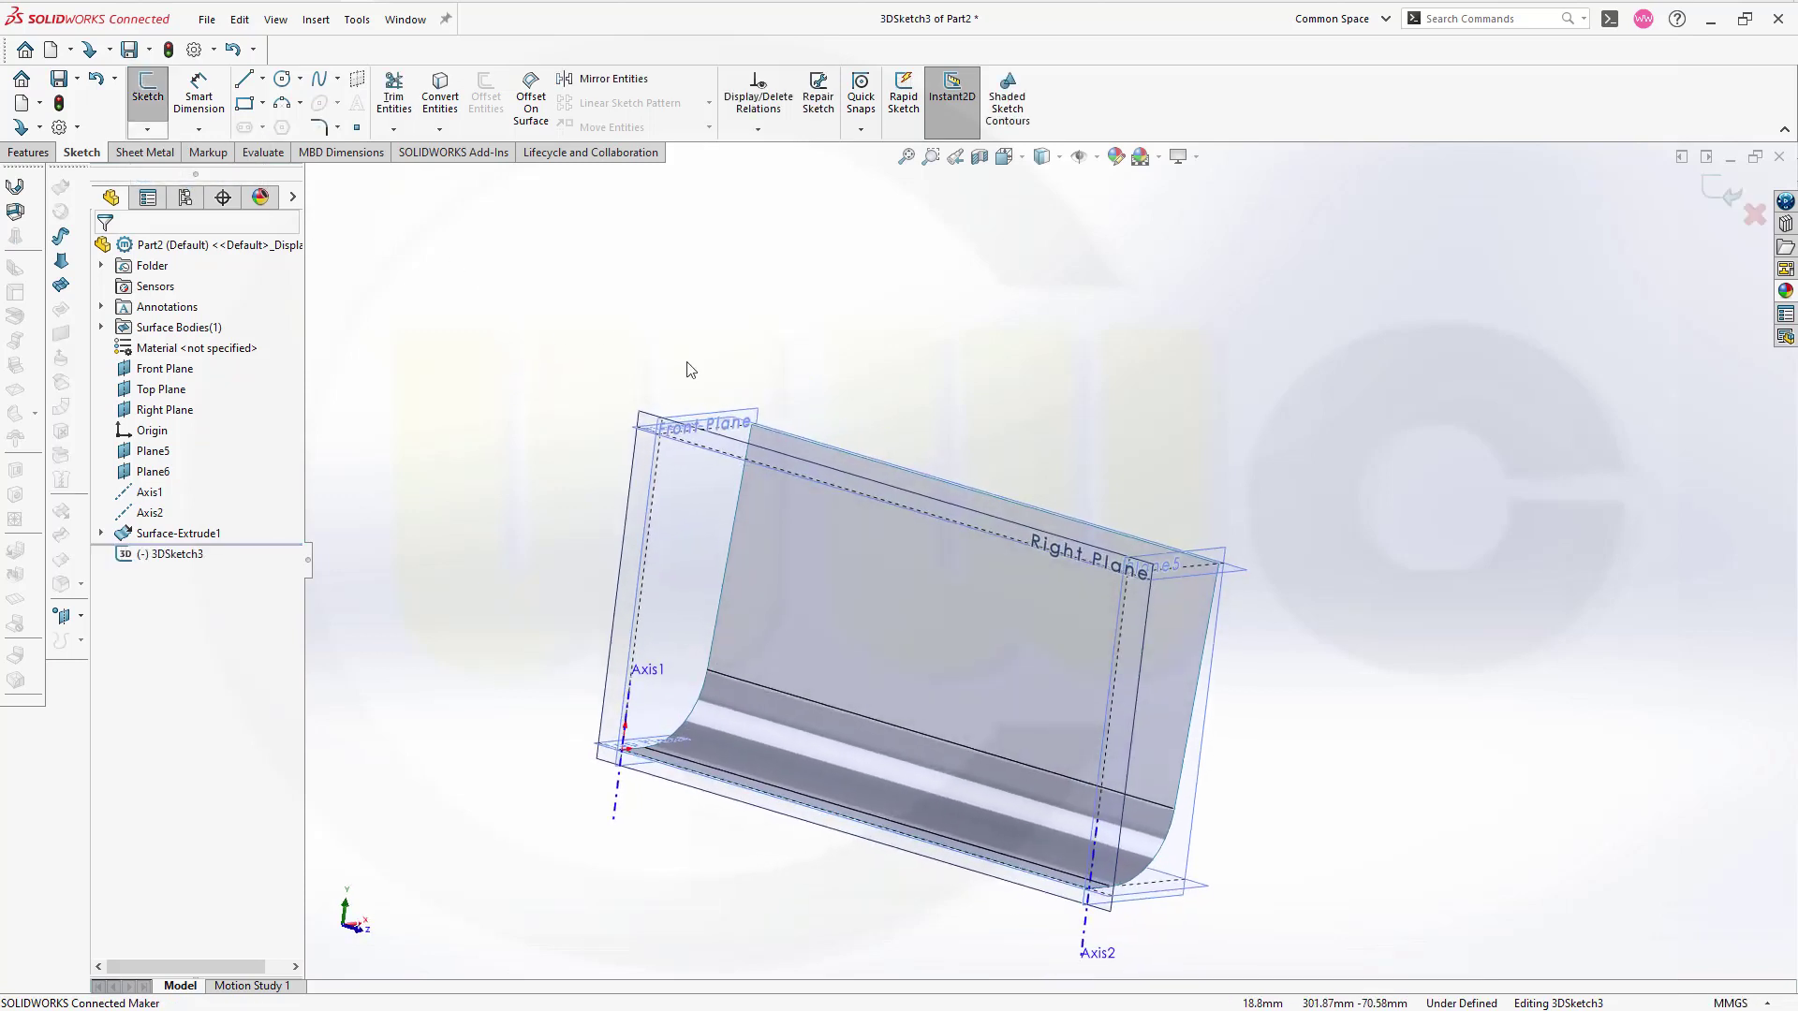
click(782, 461)
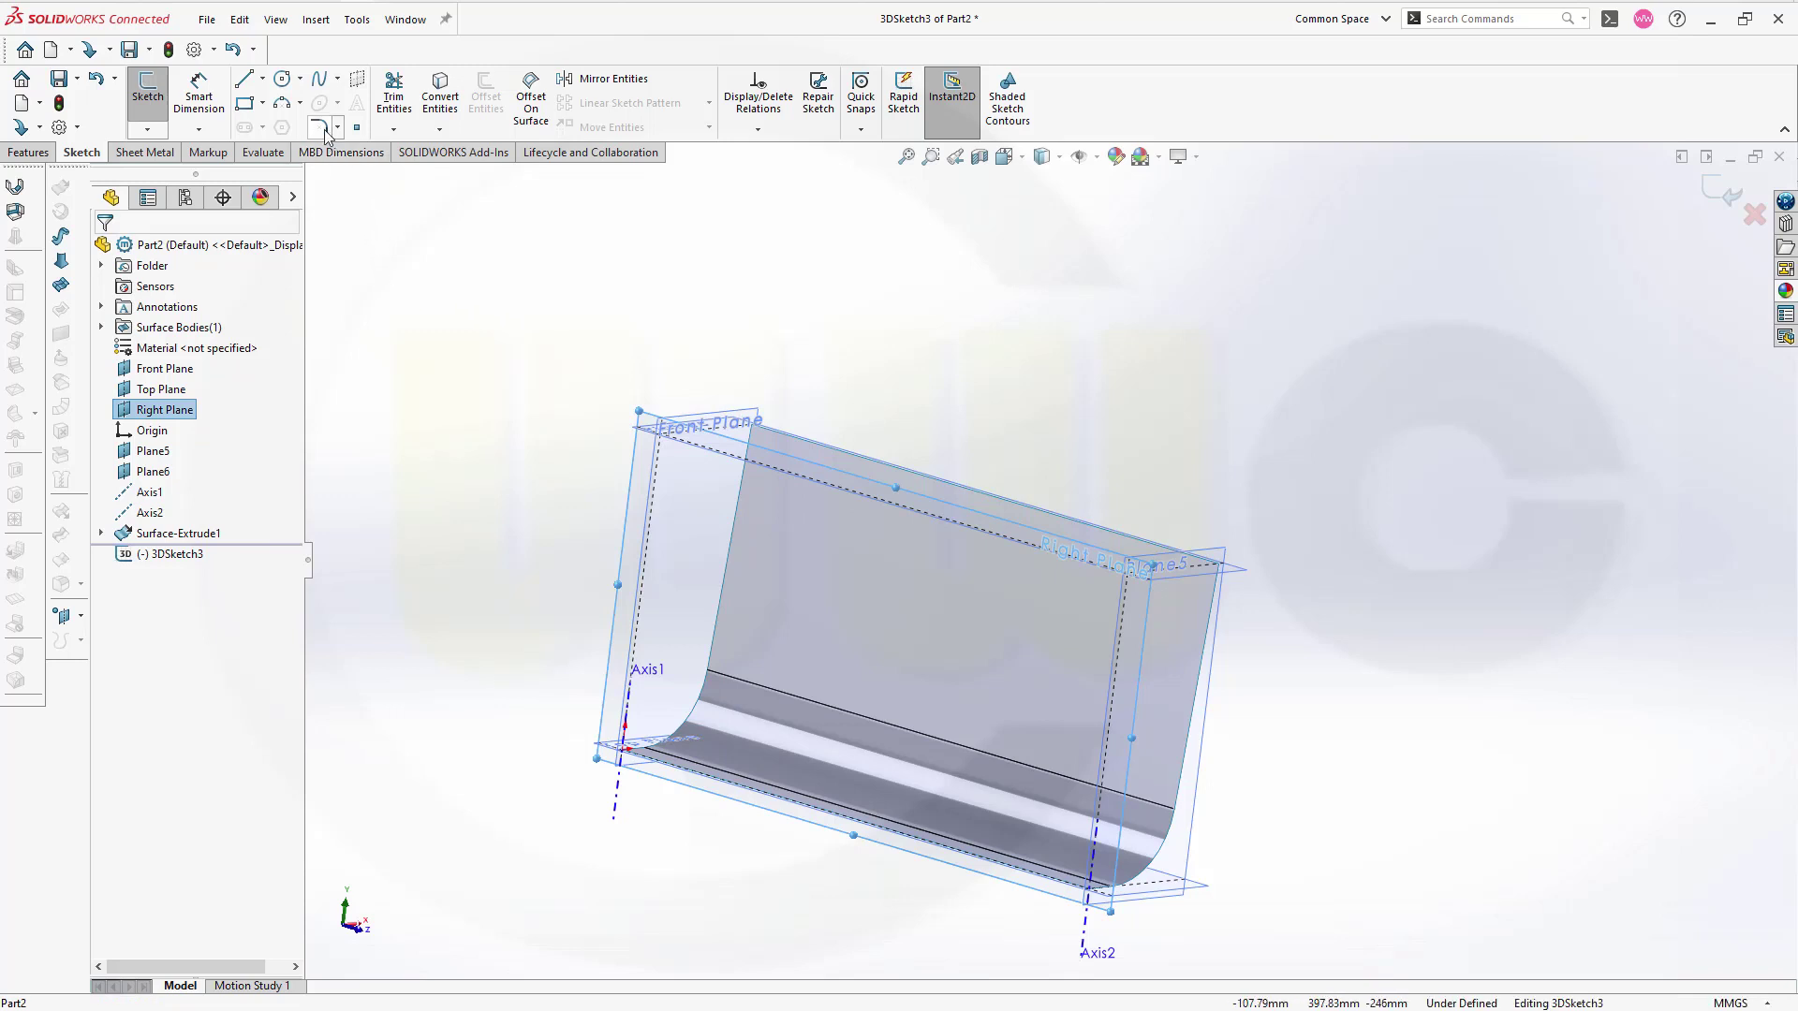
Step: Sketch a three-point arc of about 29 mm radius outside Axis1 near the Top Plane, and shorten it by moving its upper endpoint
click(281, 104)
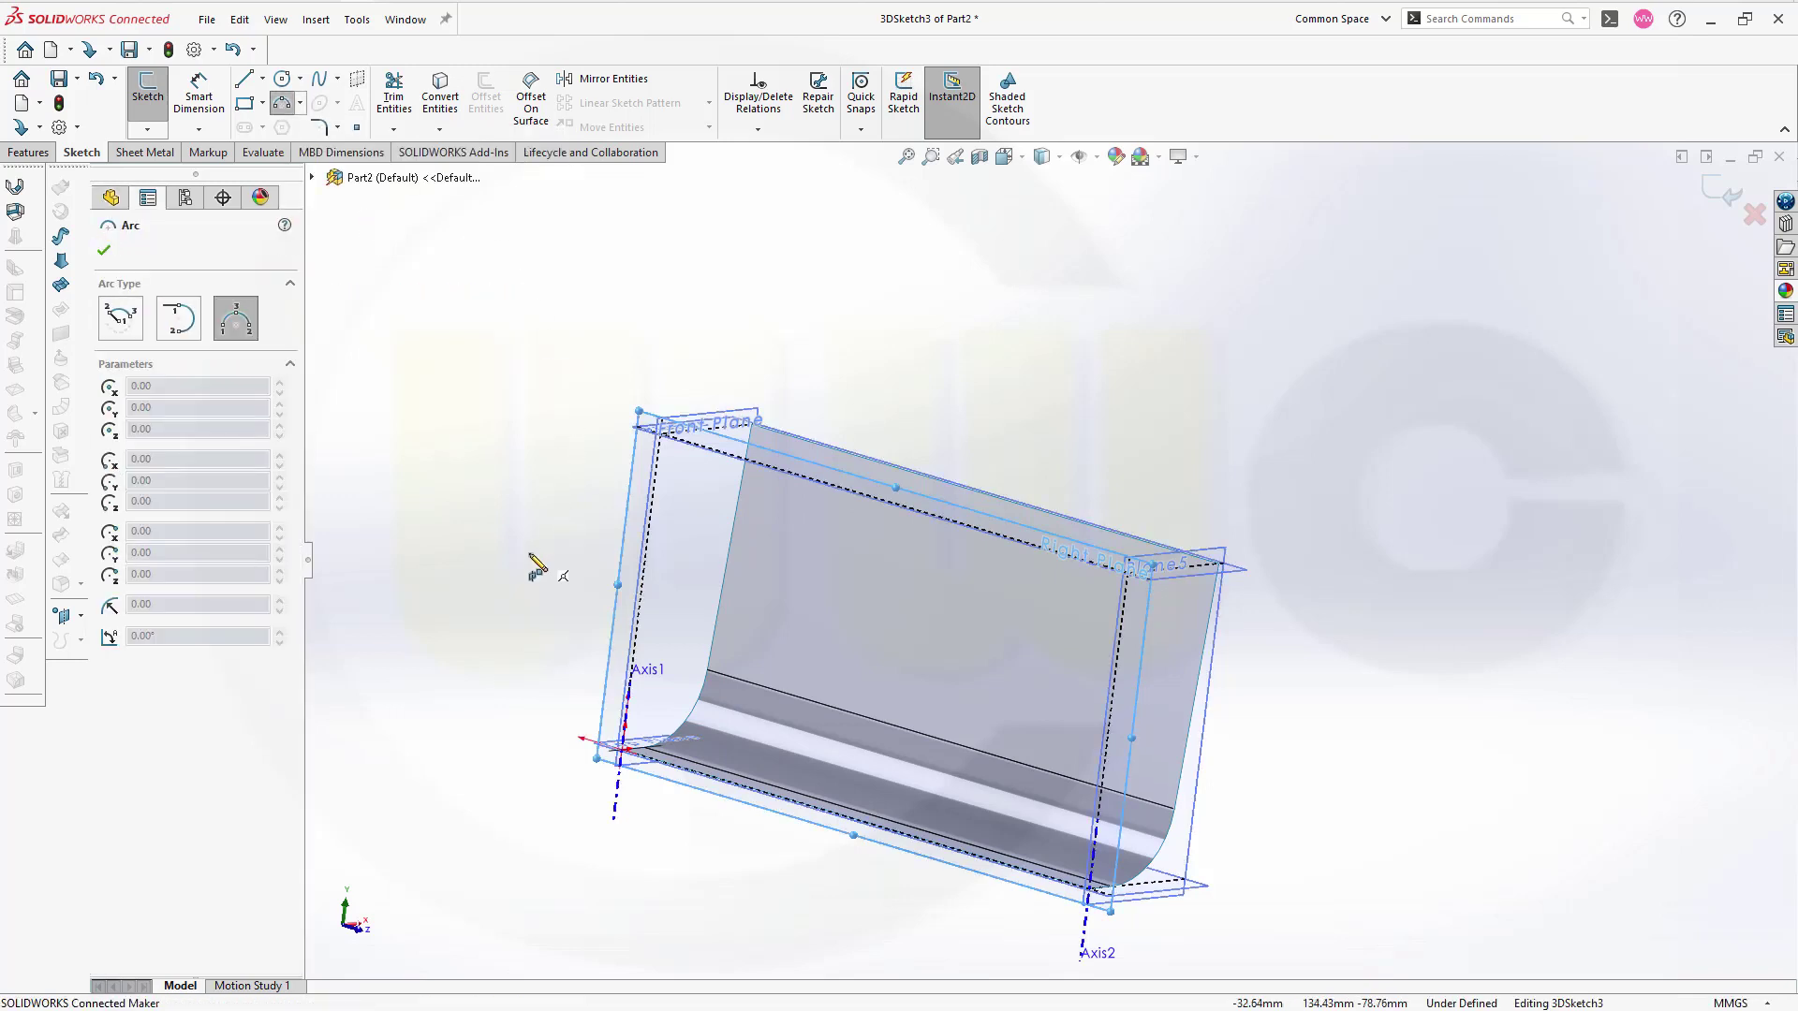
scroll(519, 646, down, 1)
scroll(650, 692, down, 2)
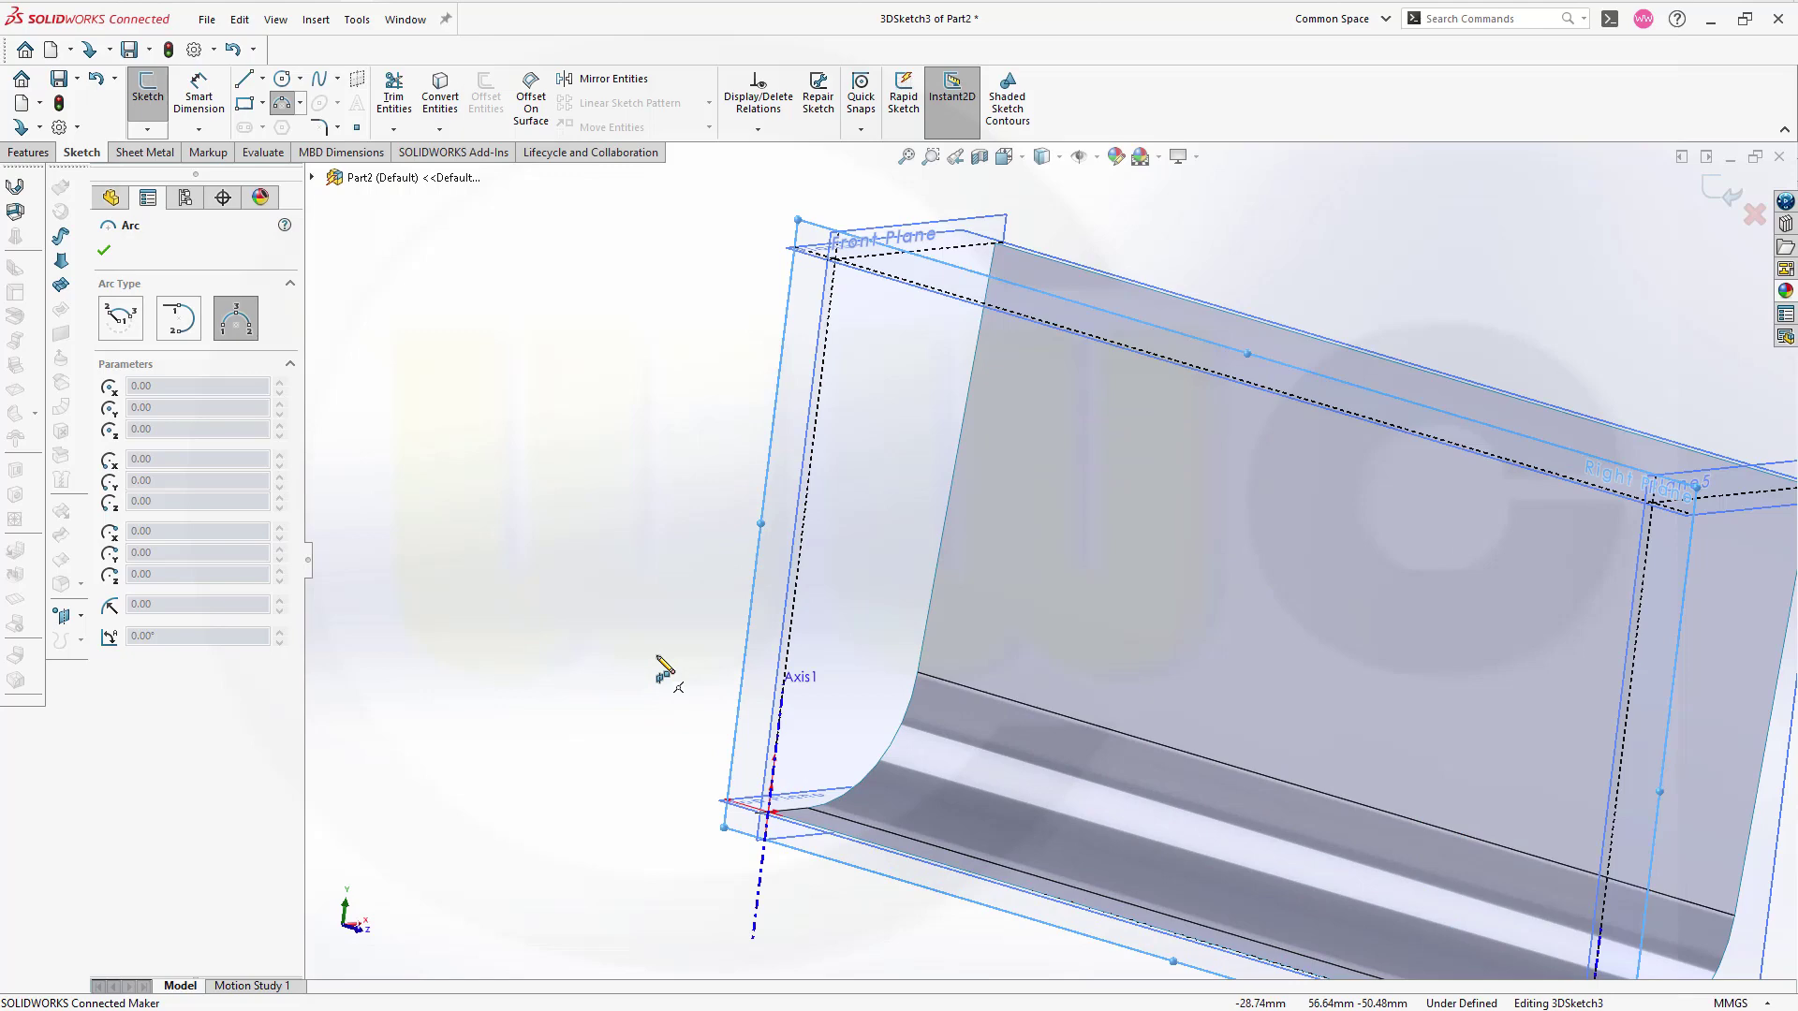
scroll(684, 637, down, 1)
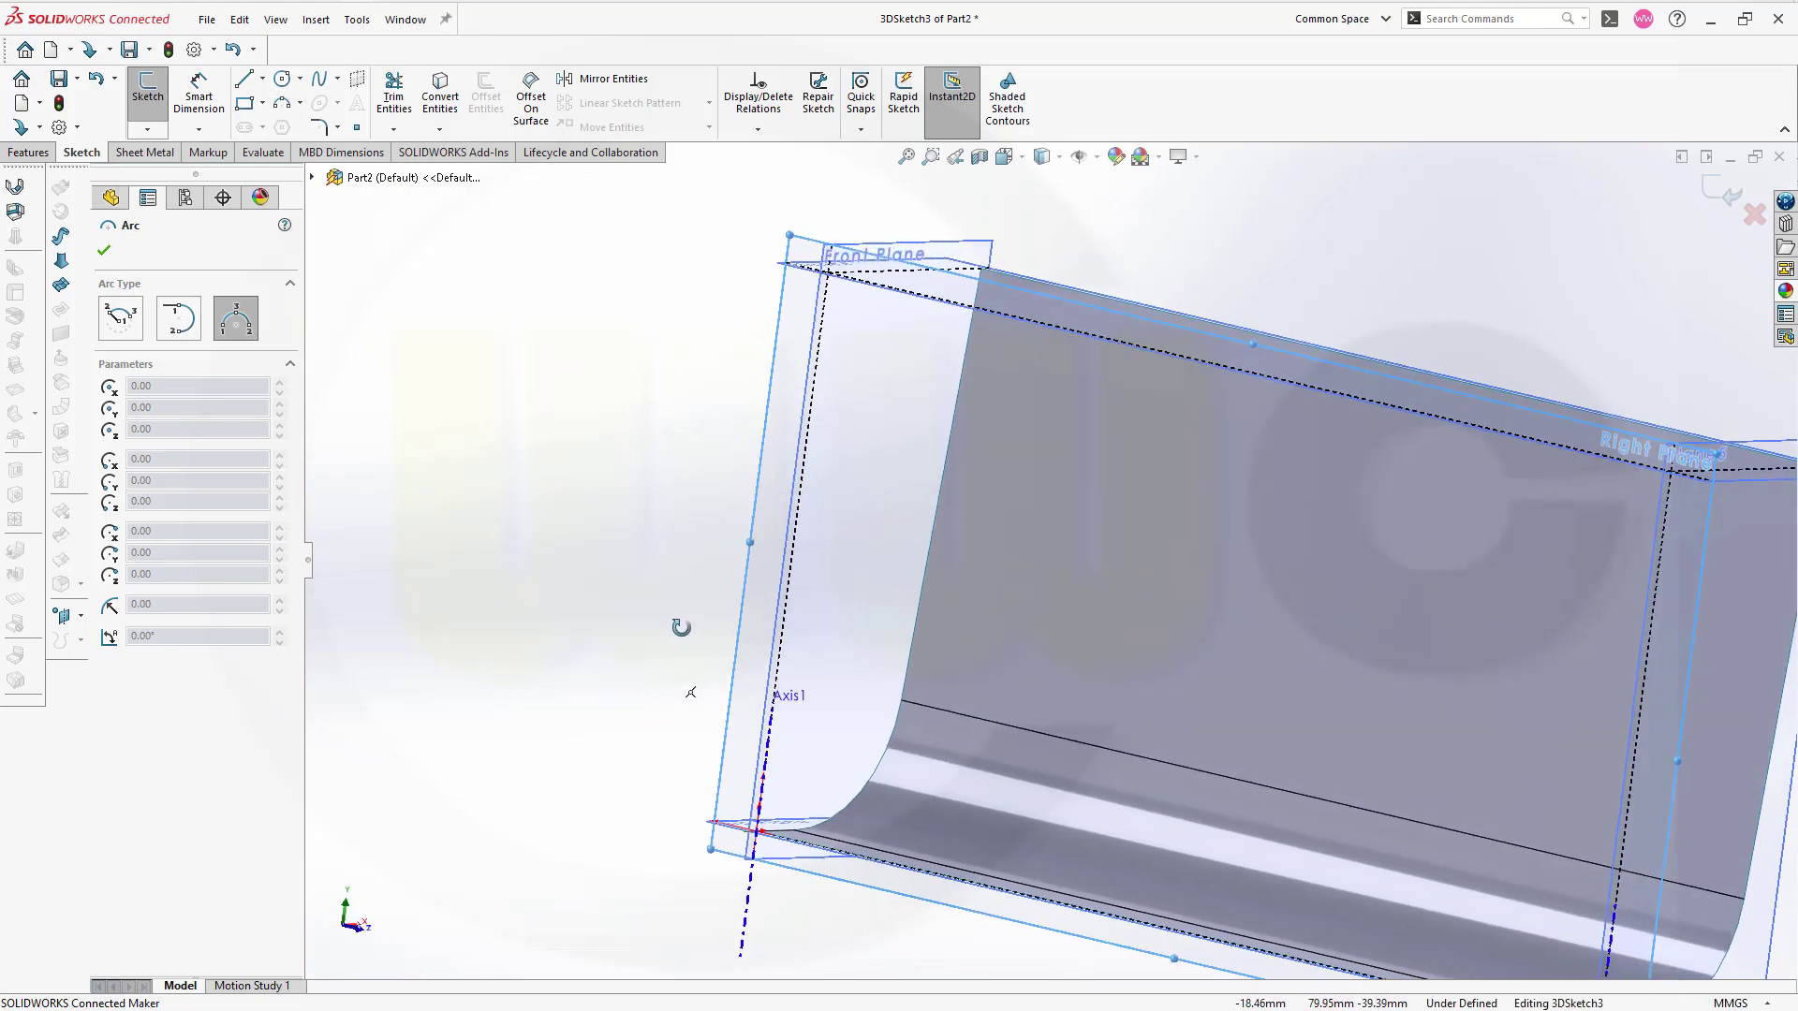
click(705, 779)
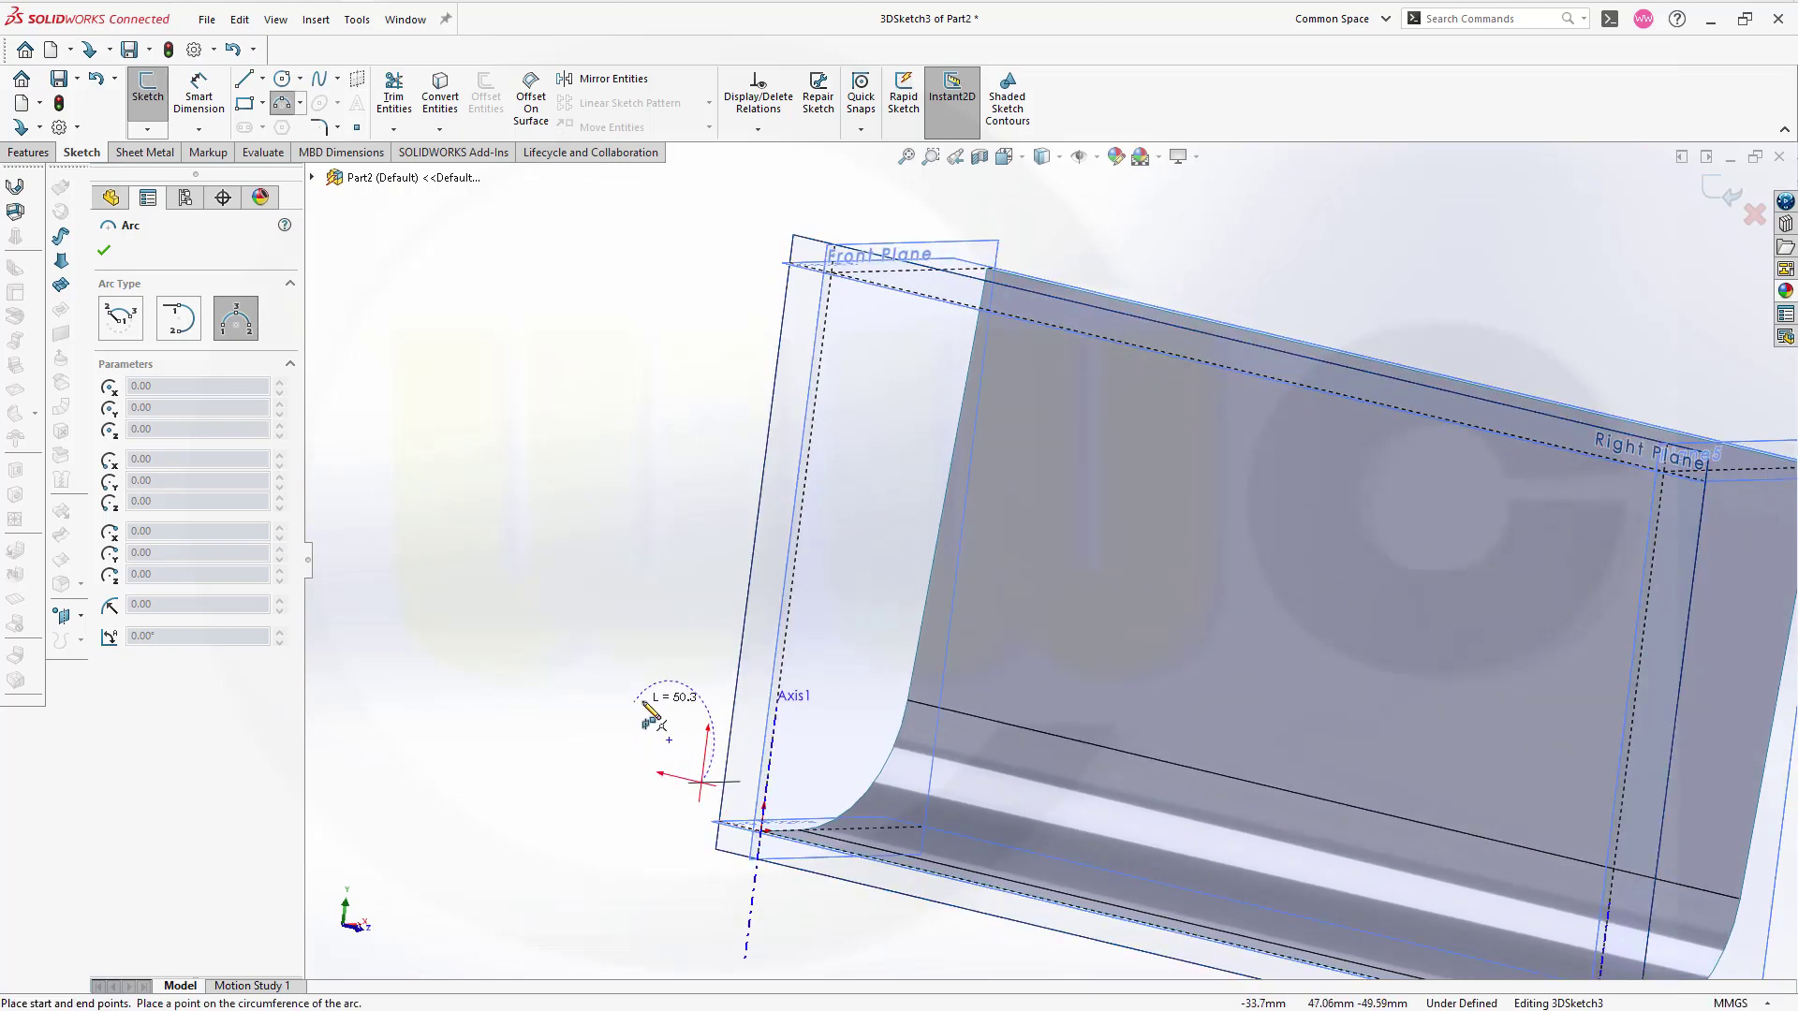
click(715, 647)
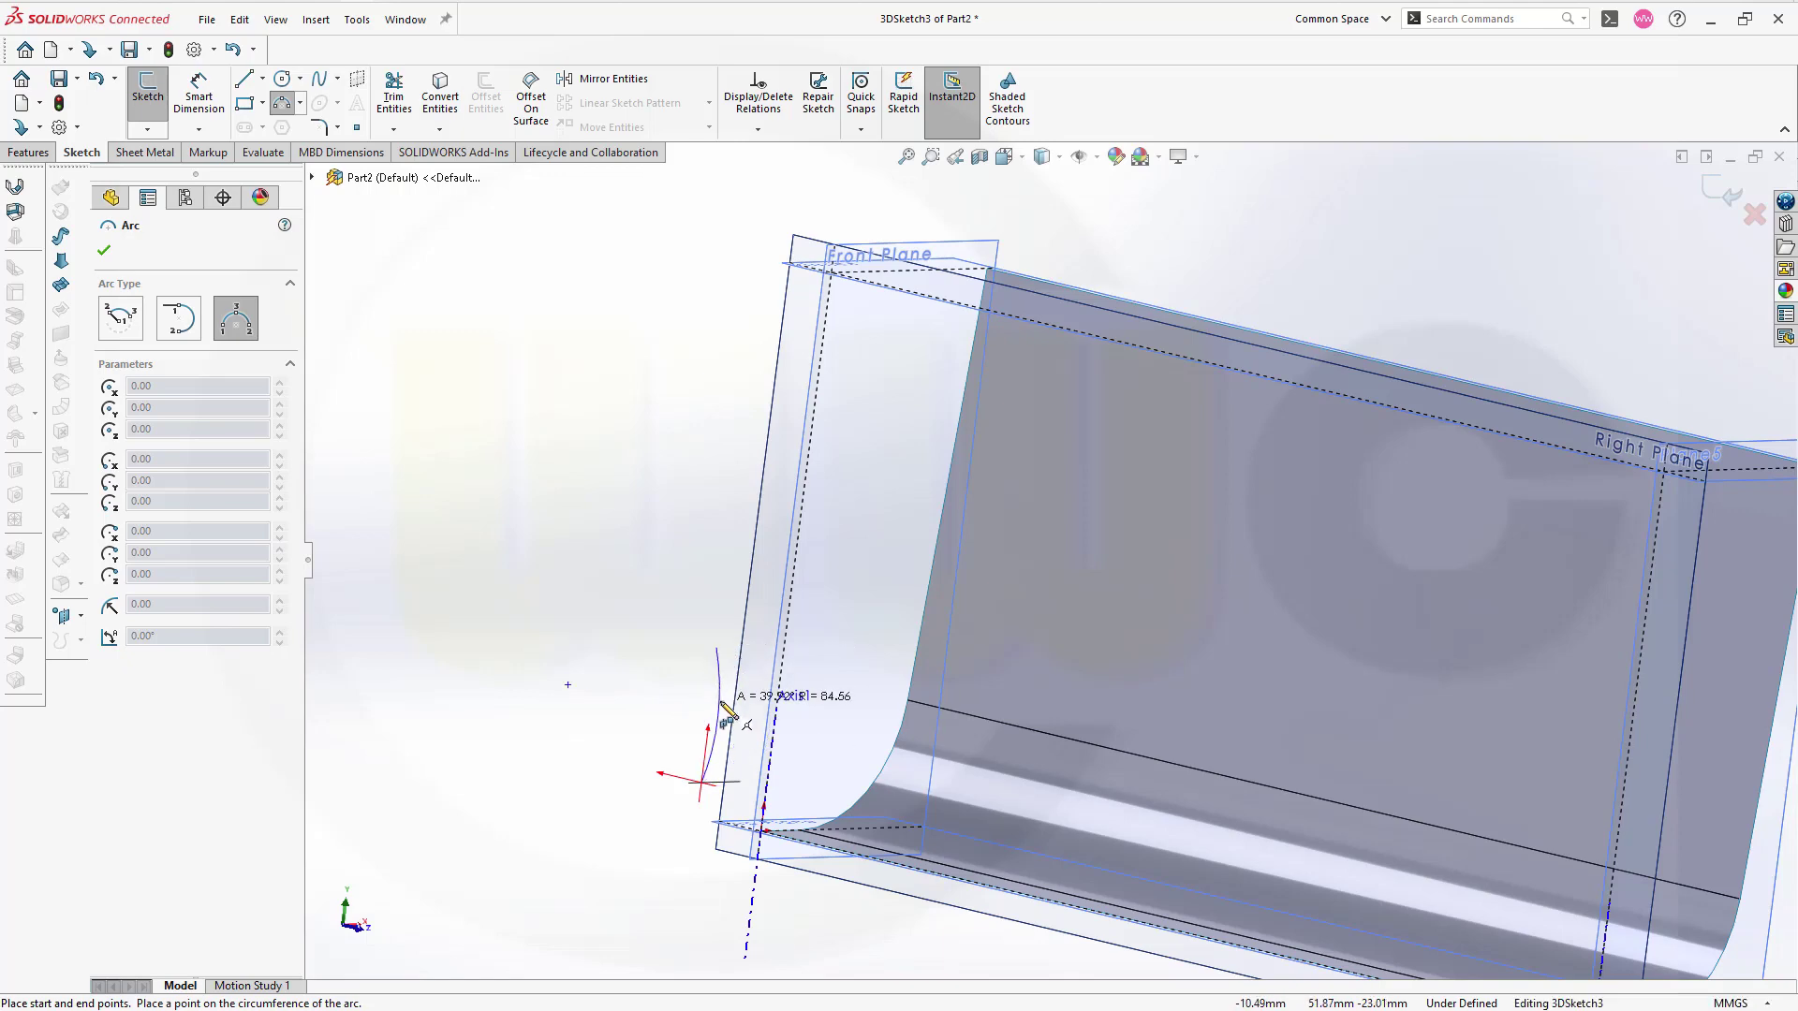
click(663, 704)
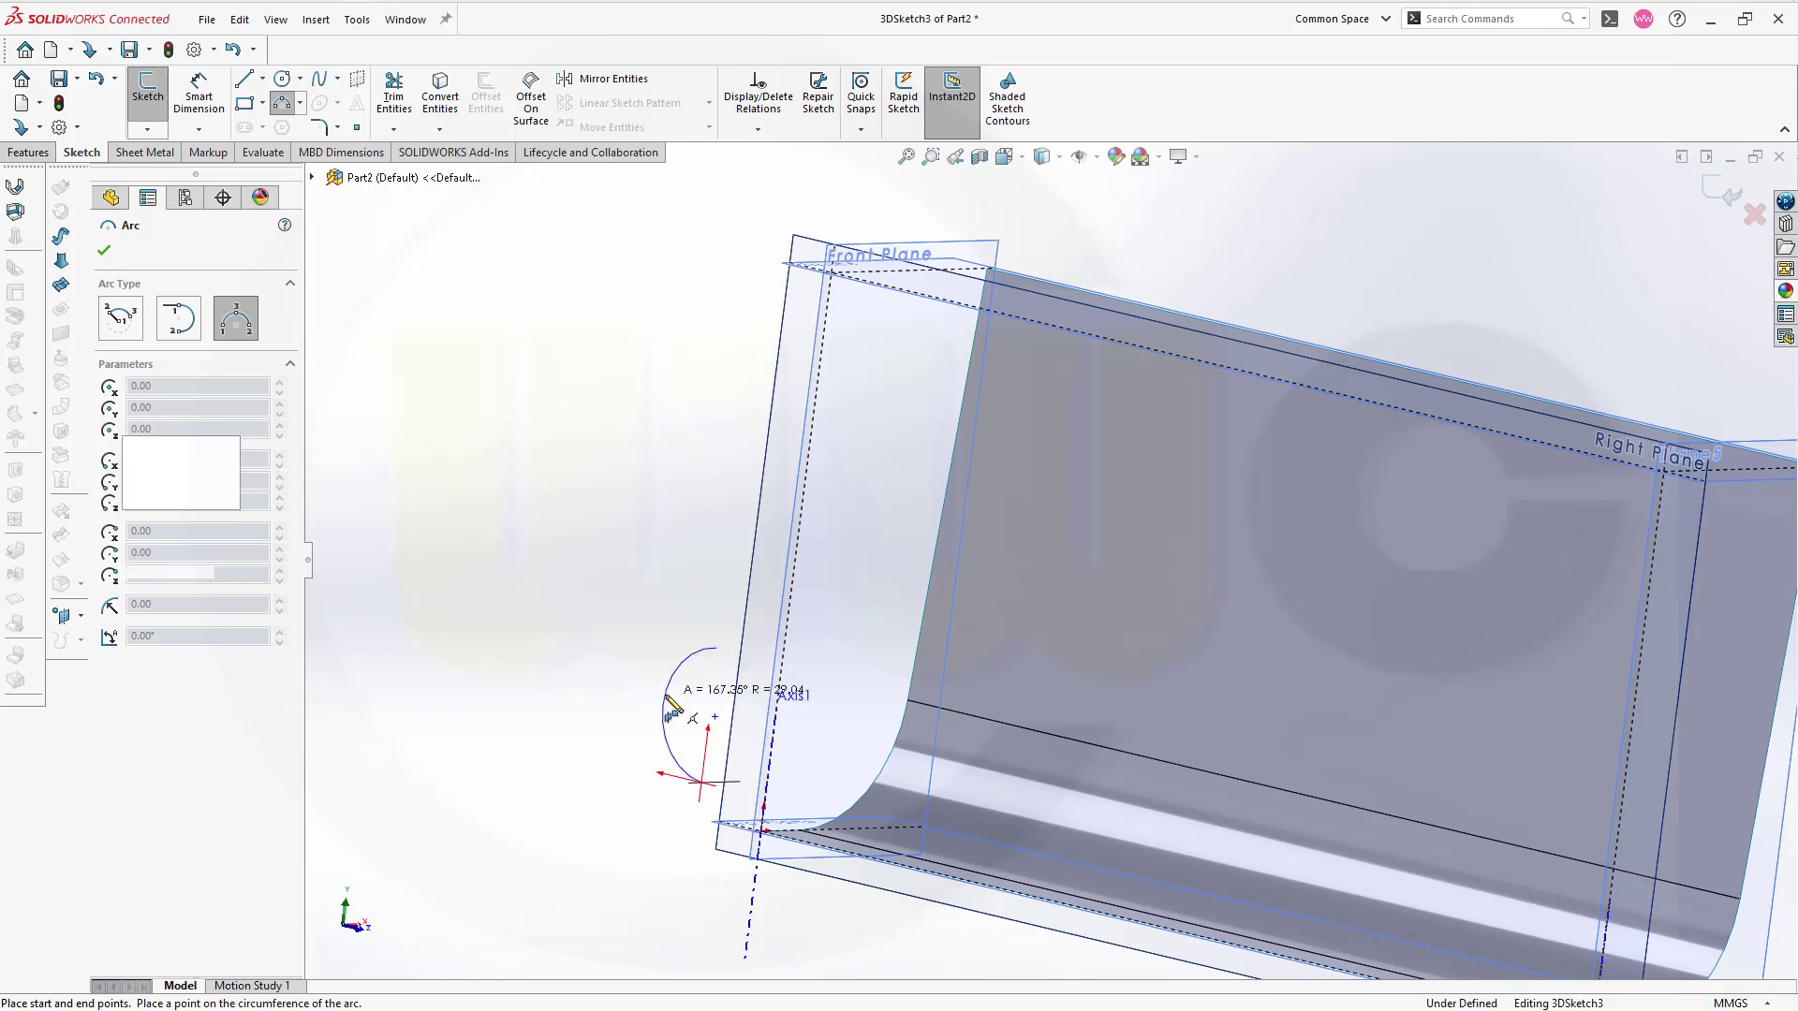
middle_drag(857, 850, 981, 919)
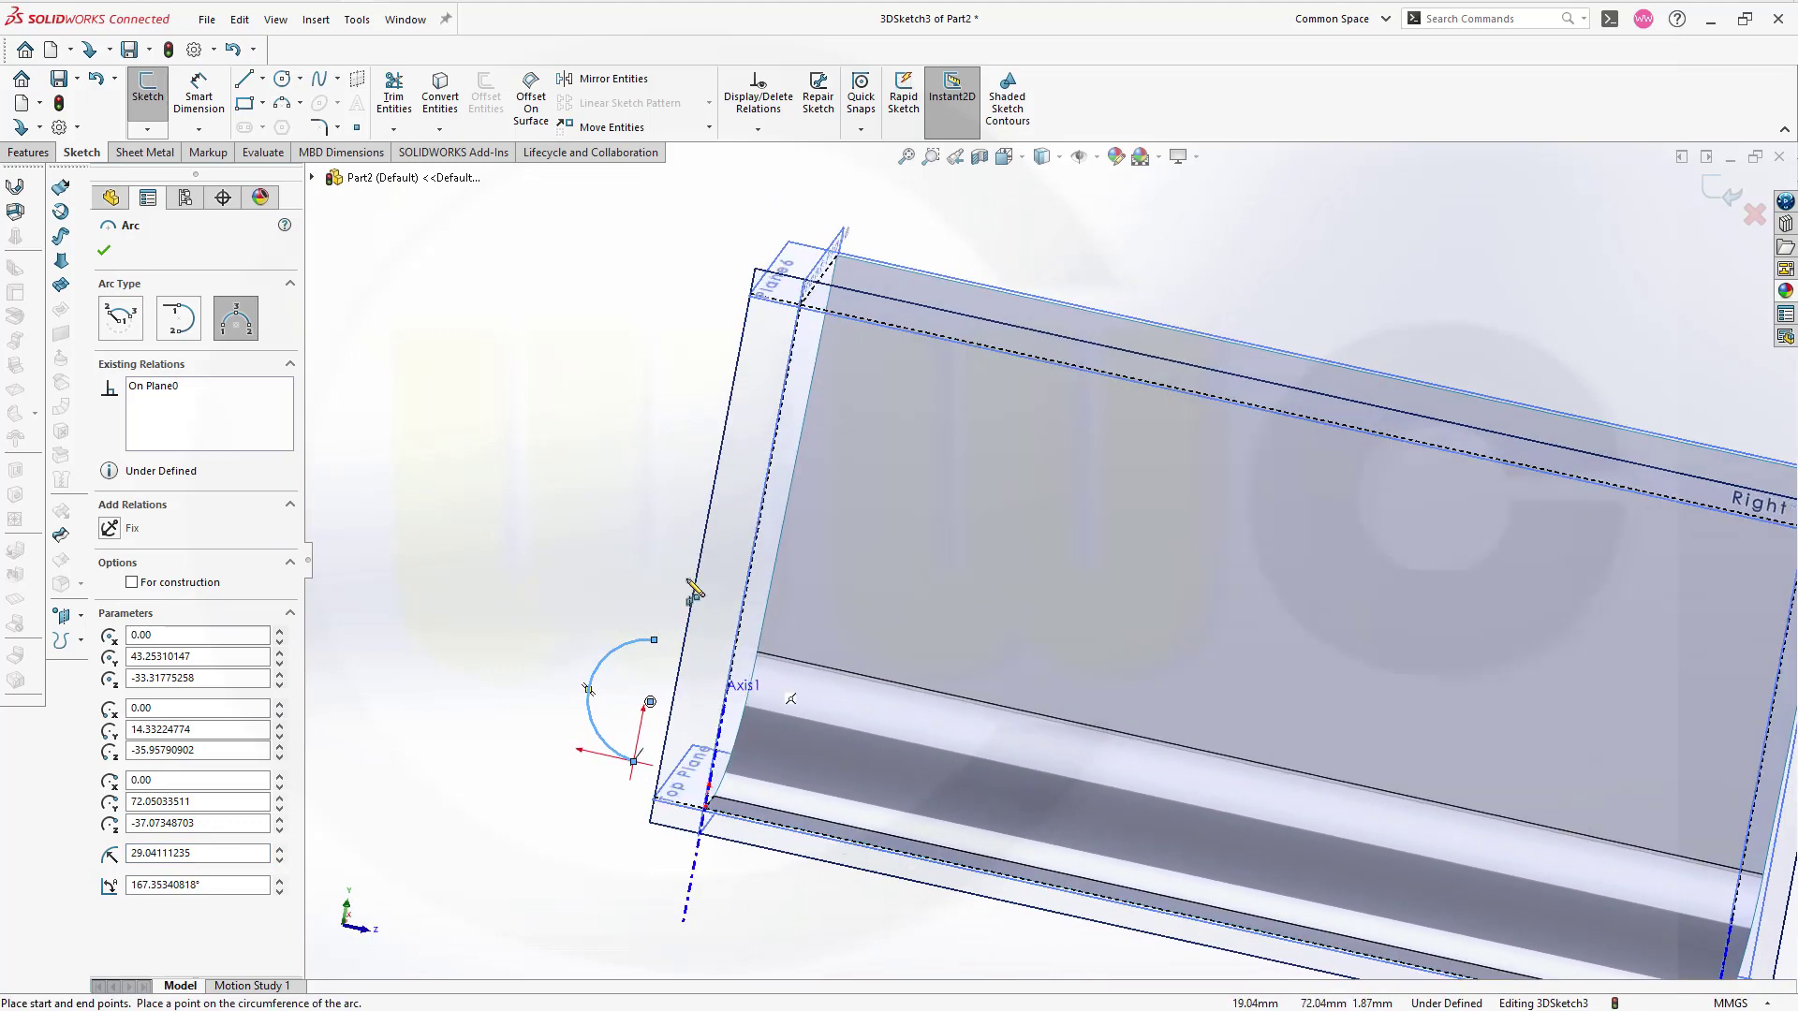
click(104, 250)
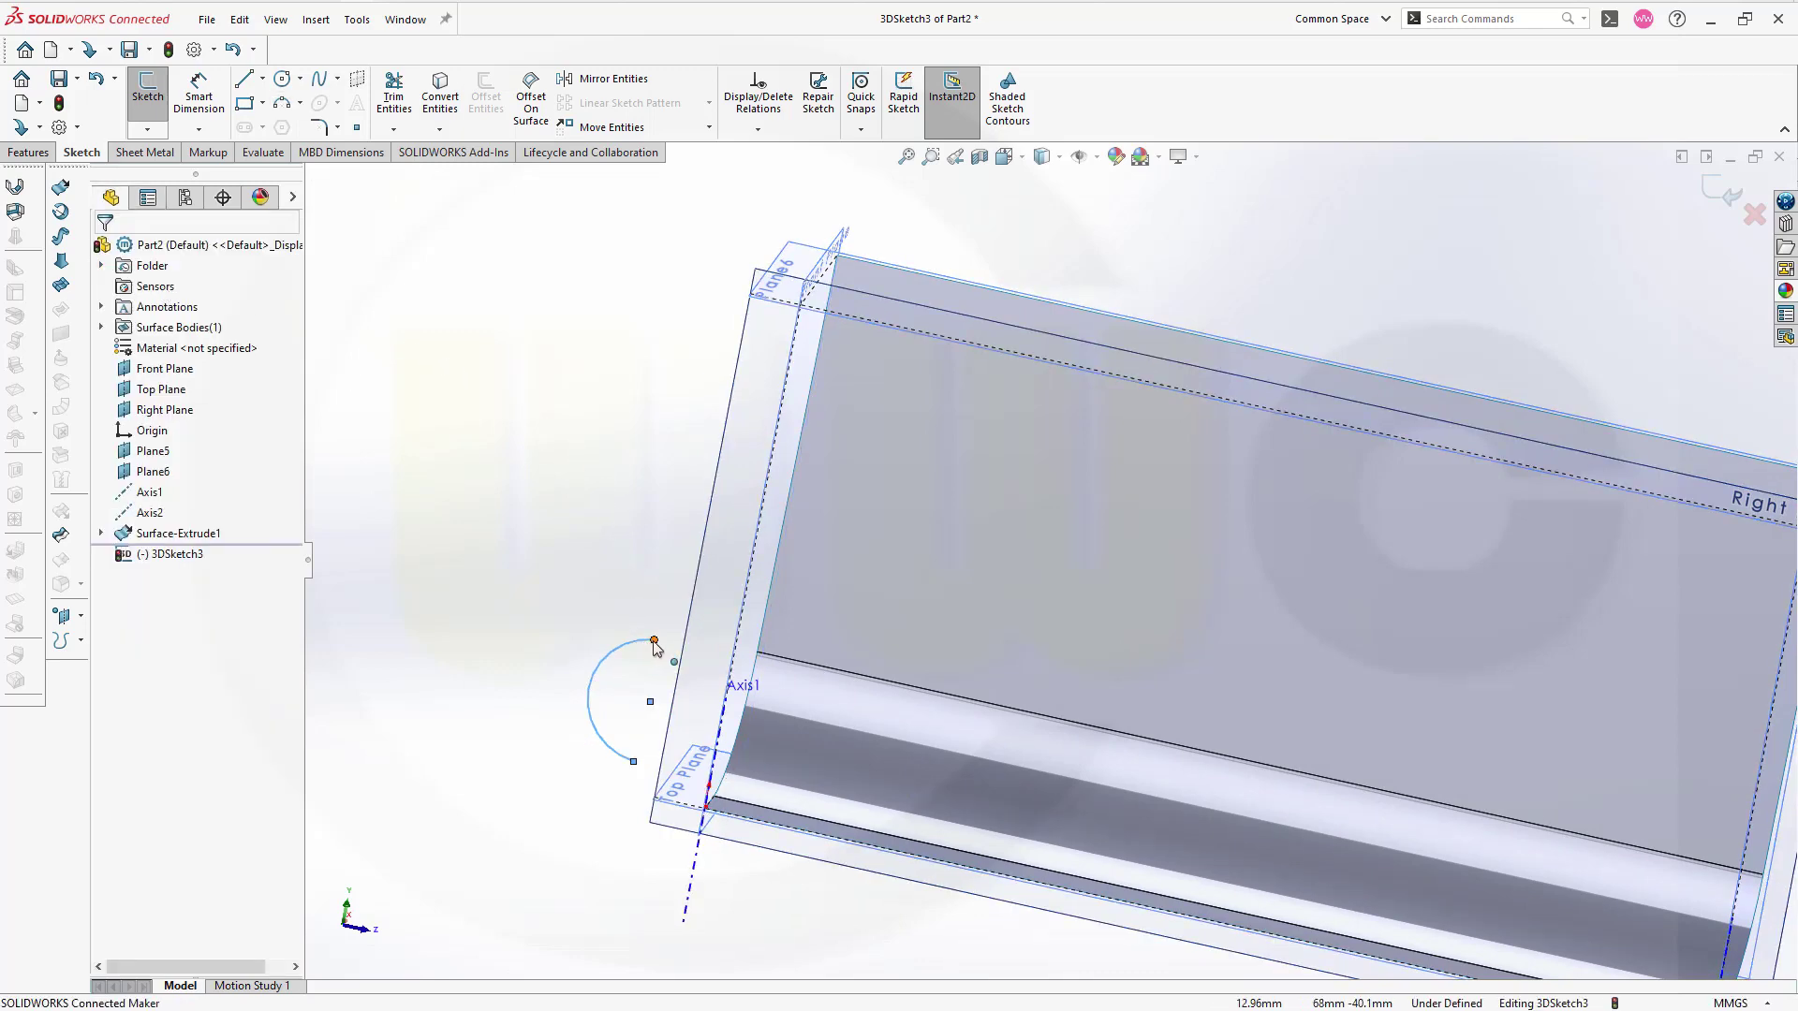
drag(653, 646, 608, 659)
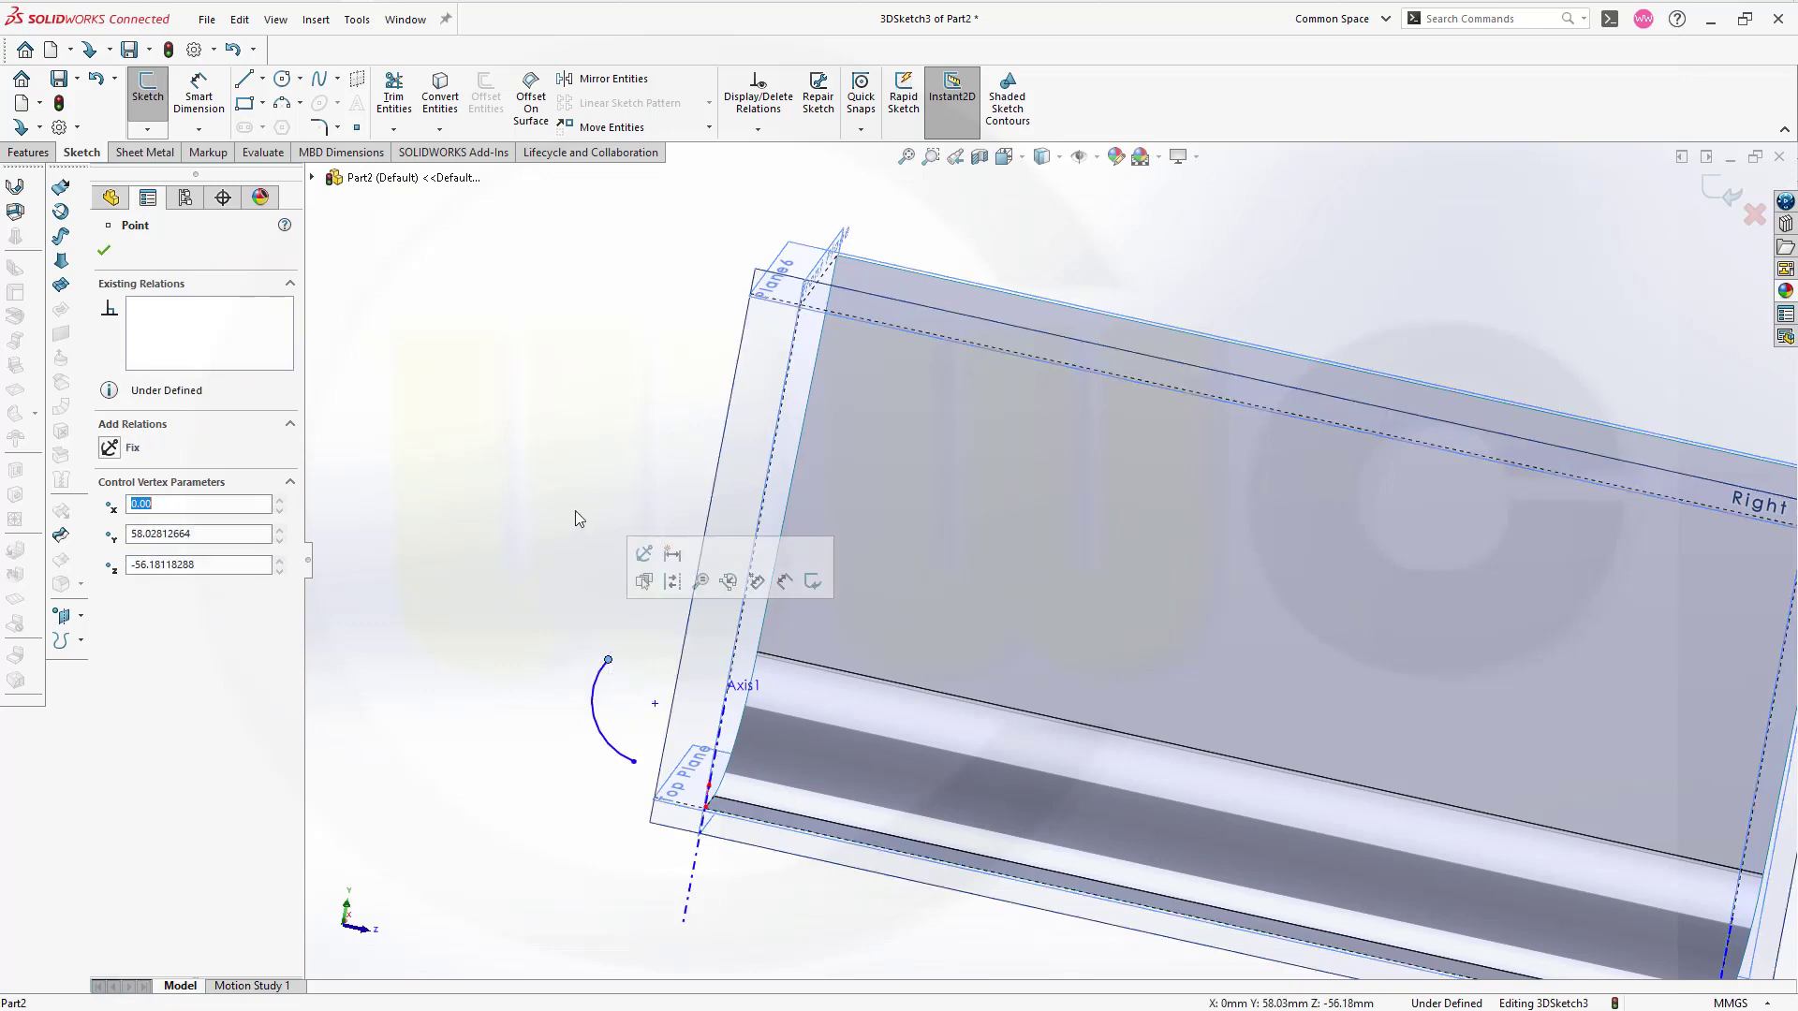
click(538, 444)
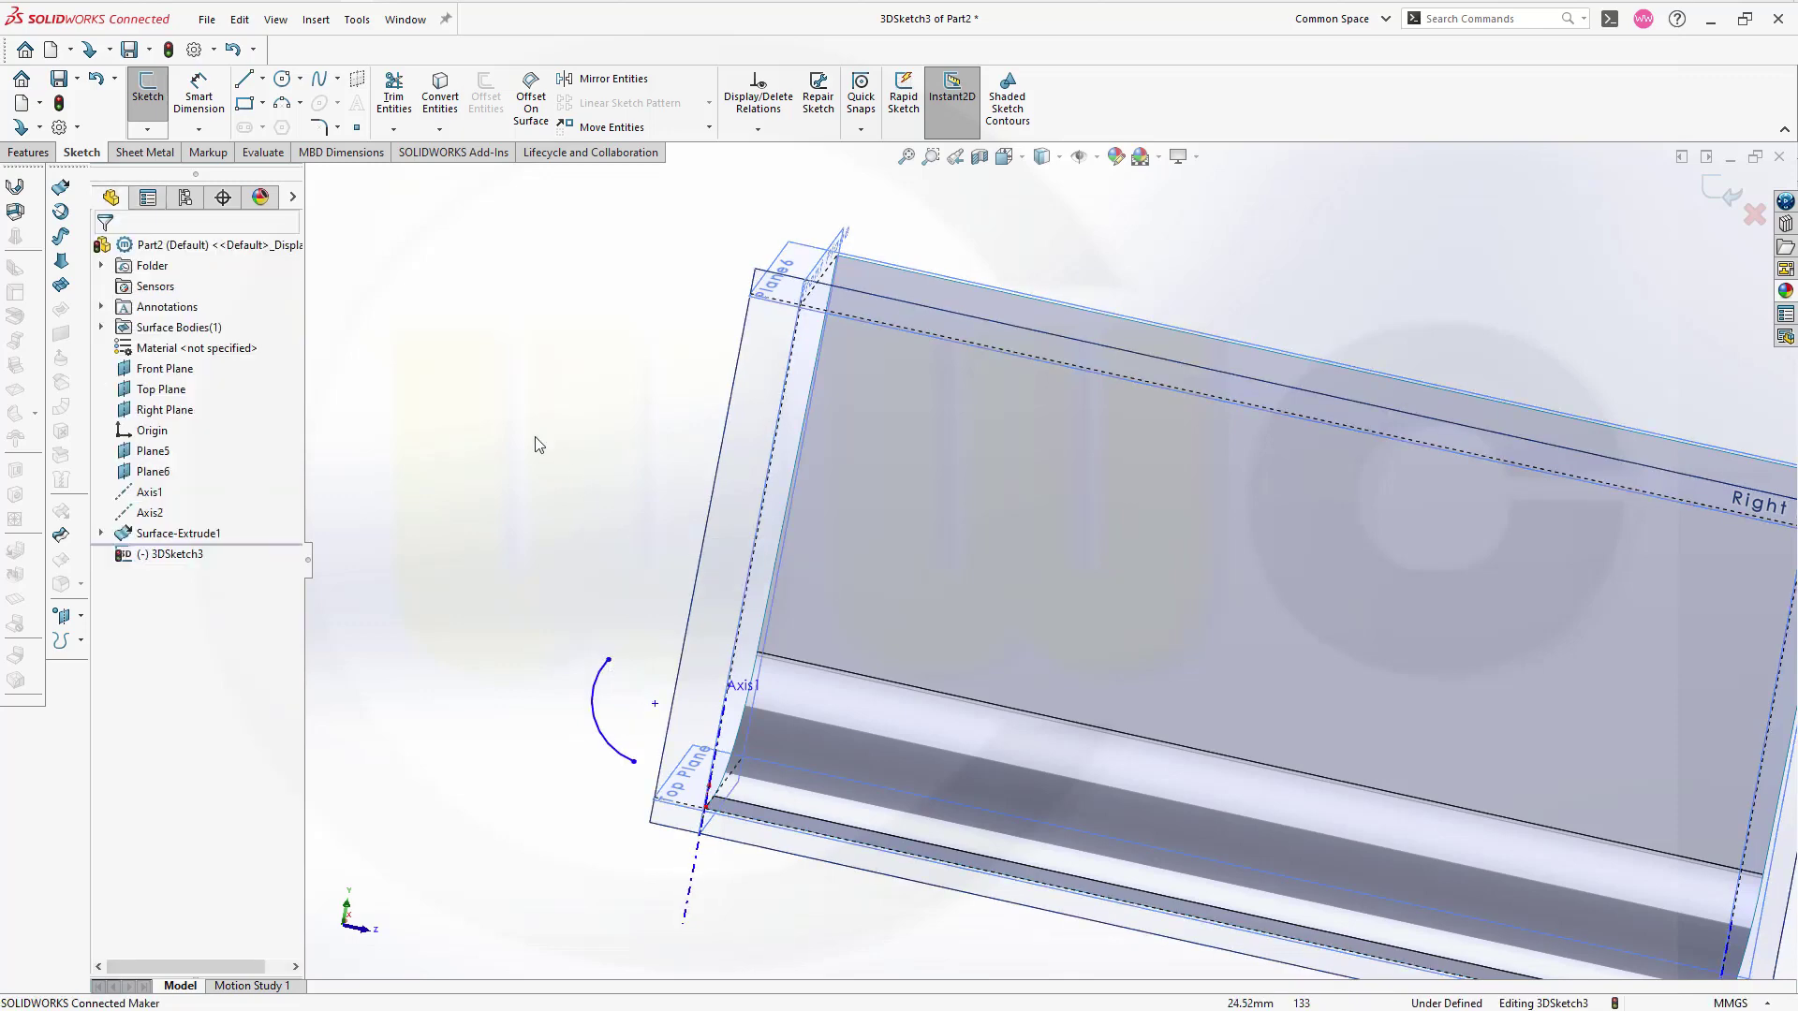
Step: Draw construction lines from the arc's centre point to its upper and lower endpoints
click(245, 80)
drag(654, 704, 608, 659)
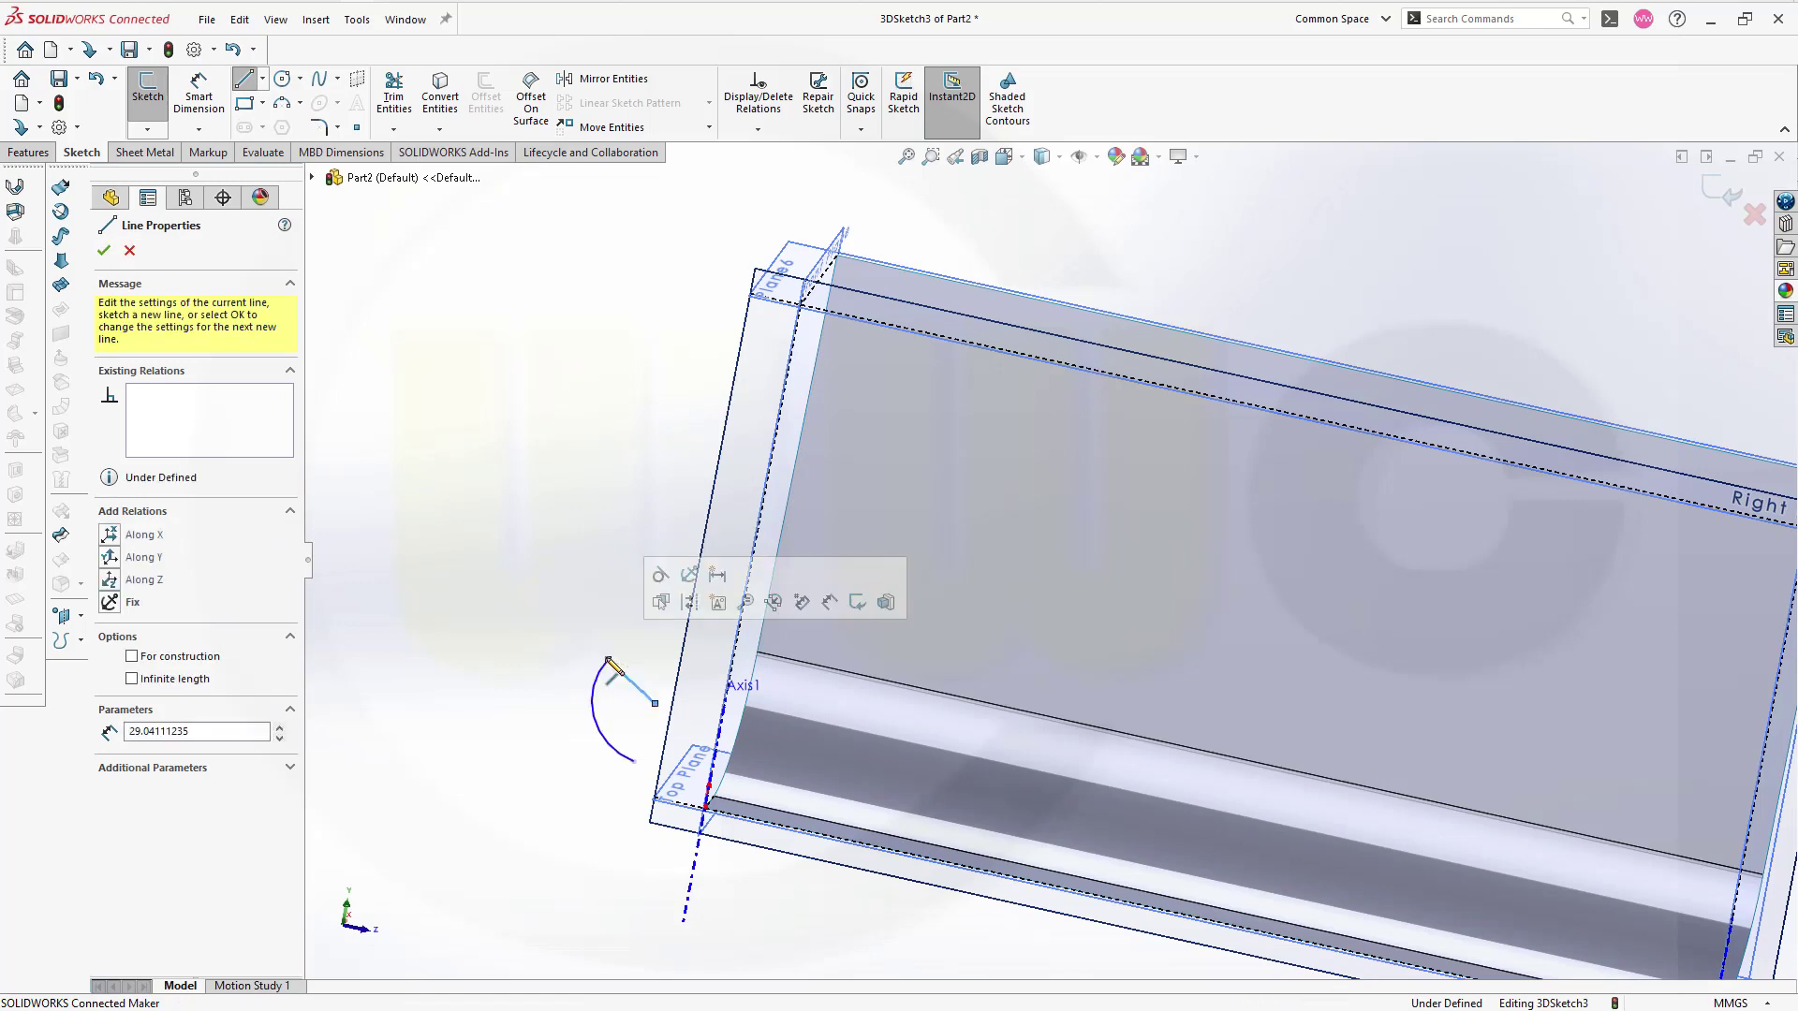
key(Escape)
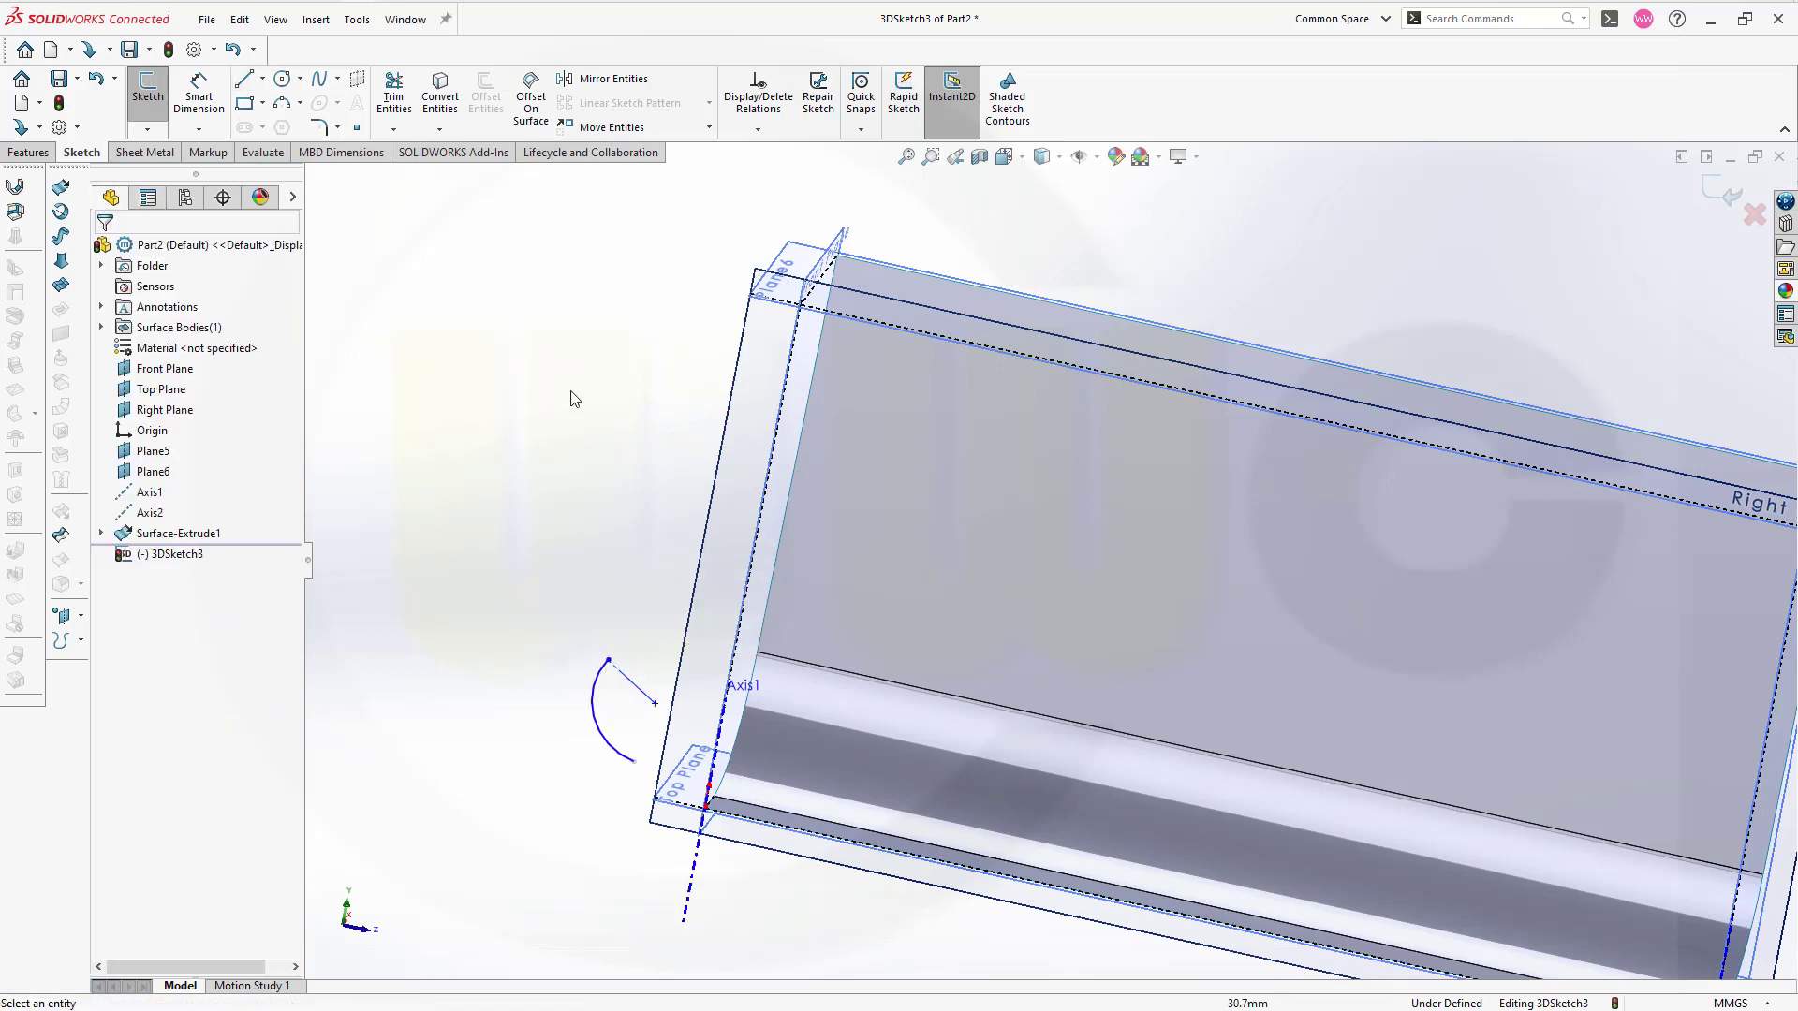
click(244, 79)
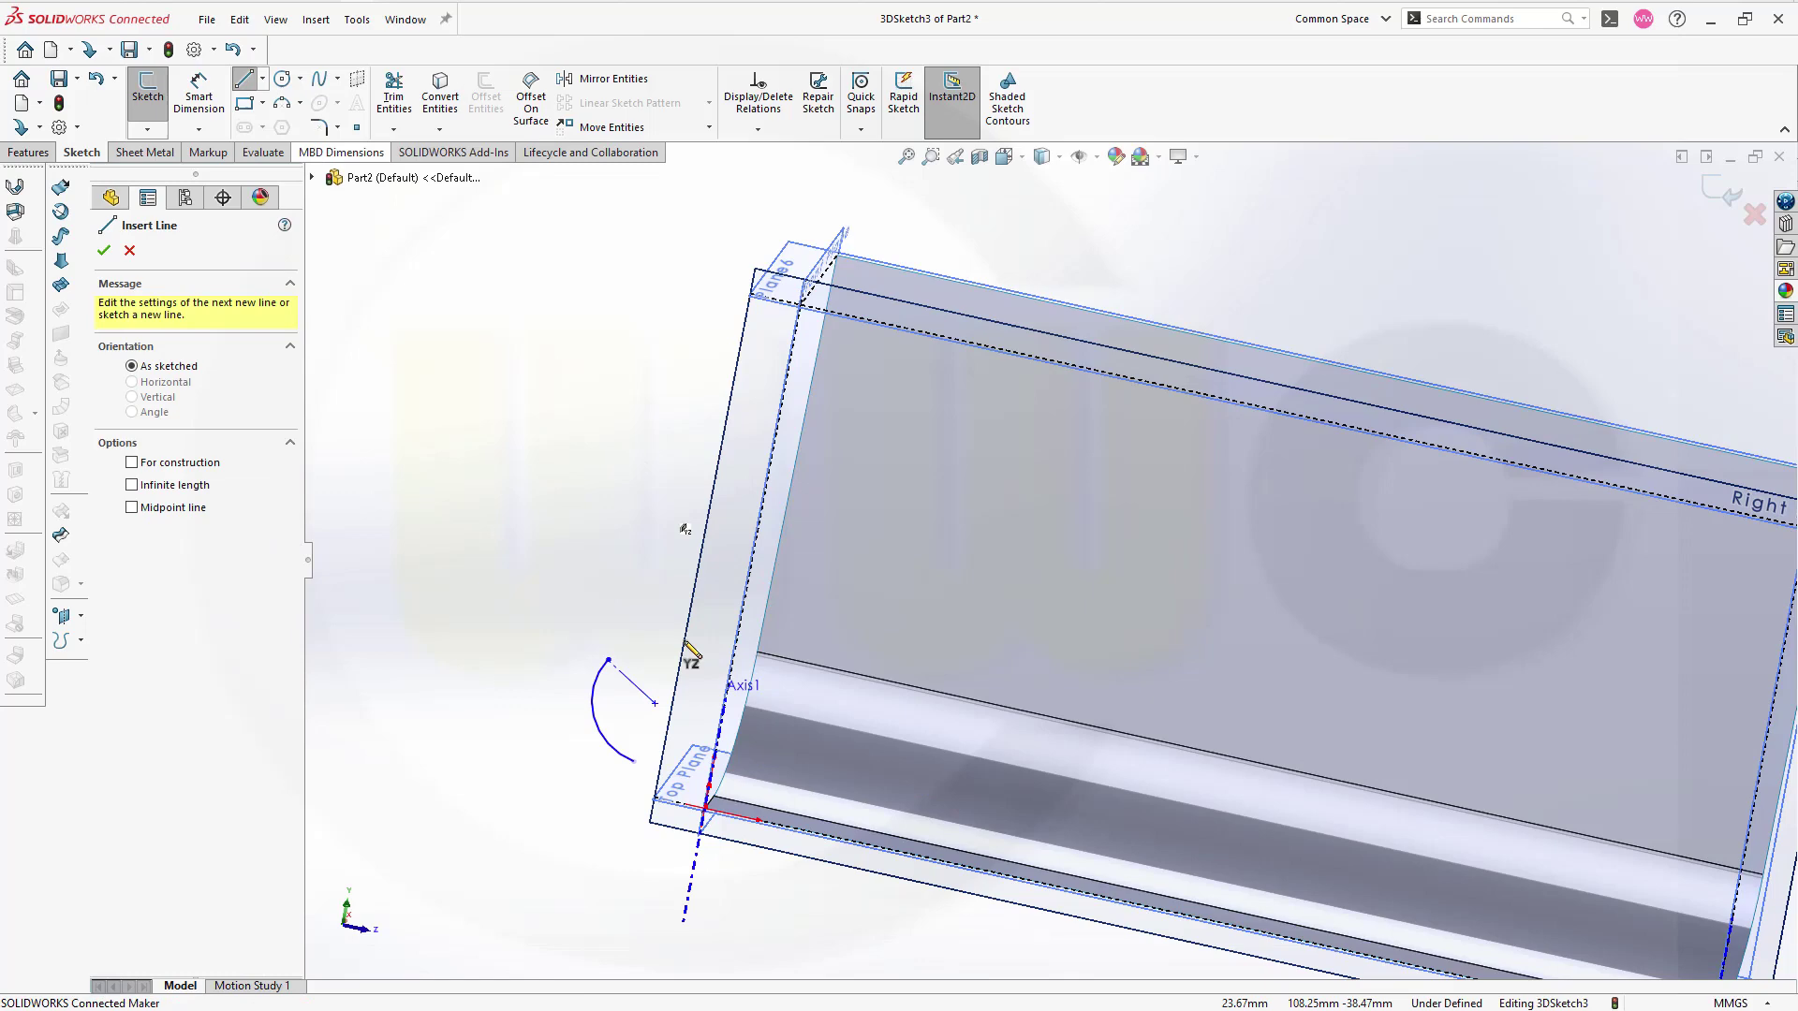
mouse_move(655, 704)
mouse_down()
mouse_move(644, 784)
mouse_move(659, 785)
mouse_up()
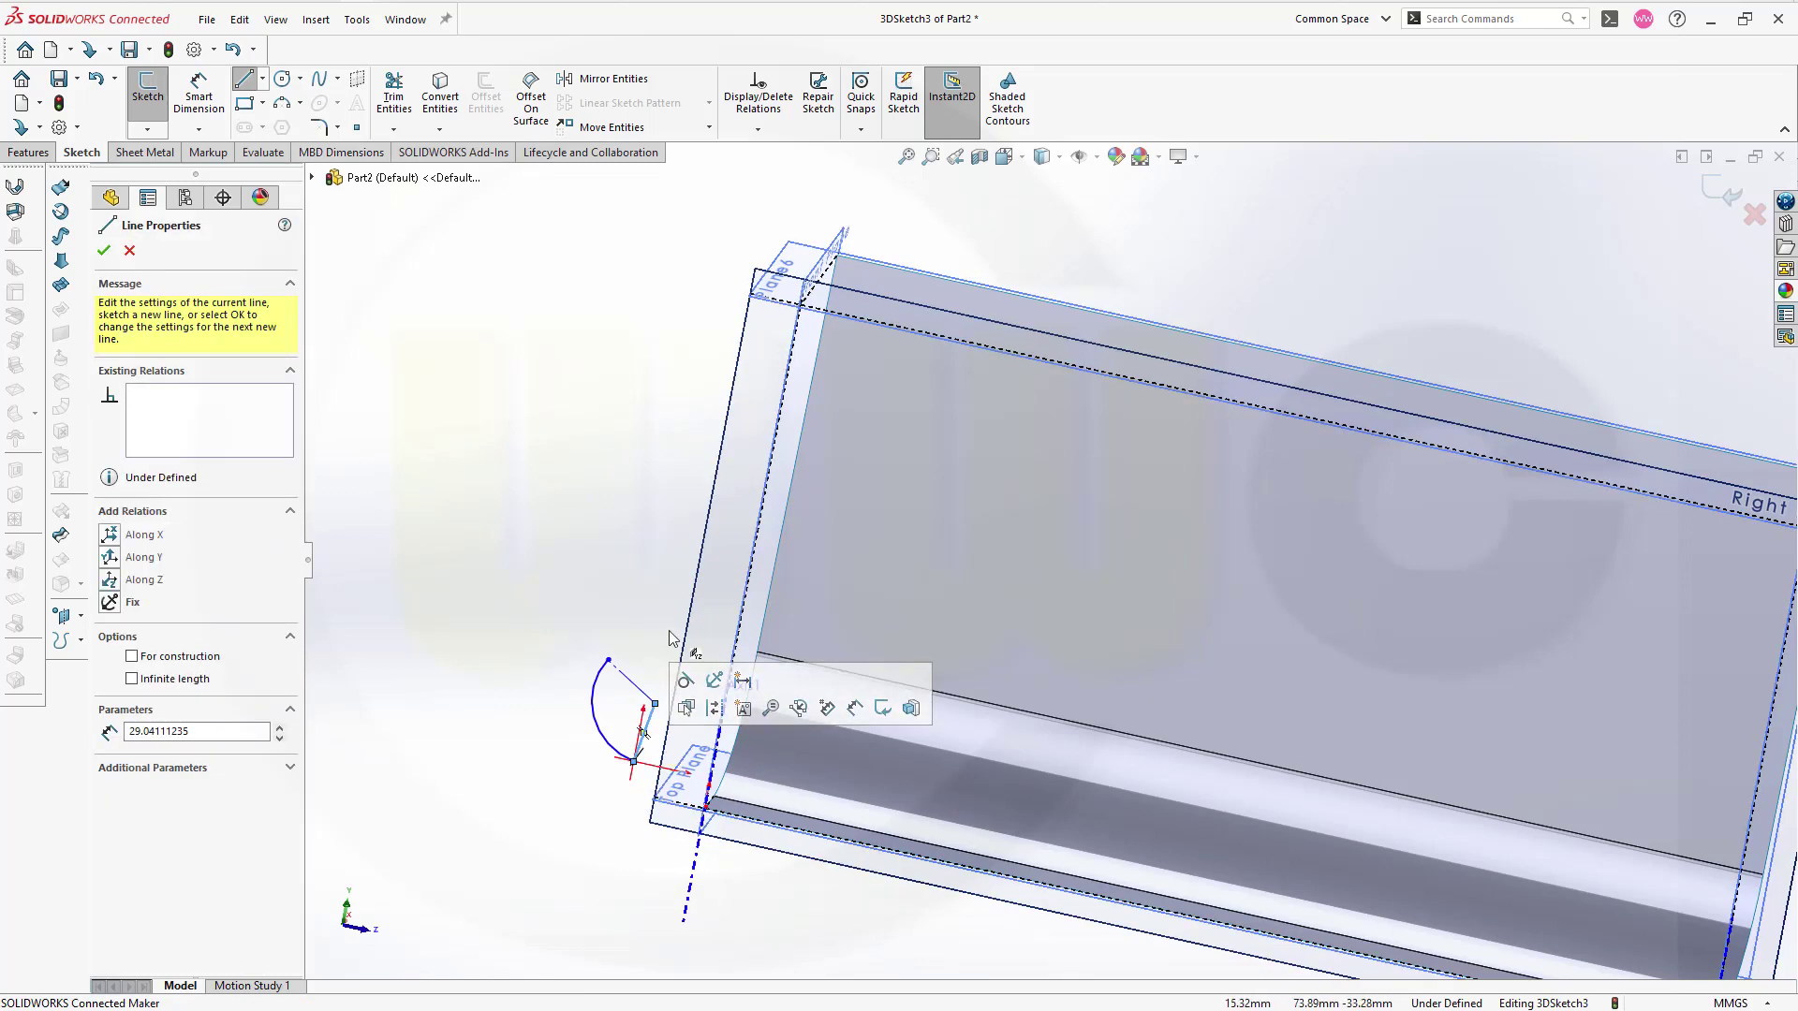
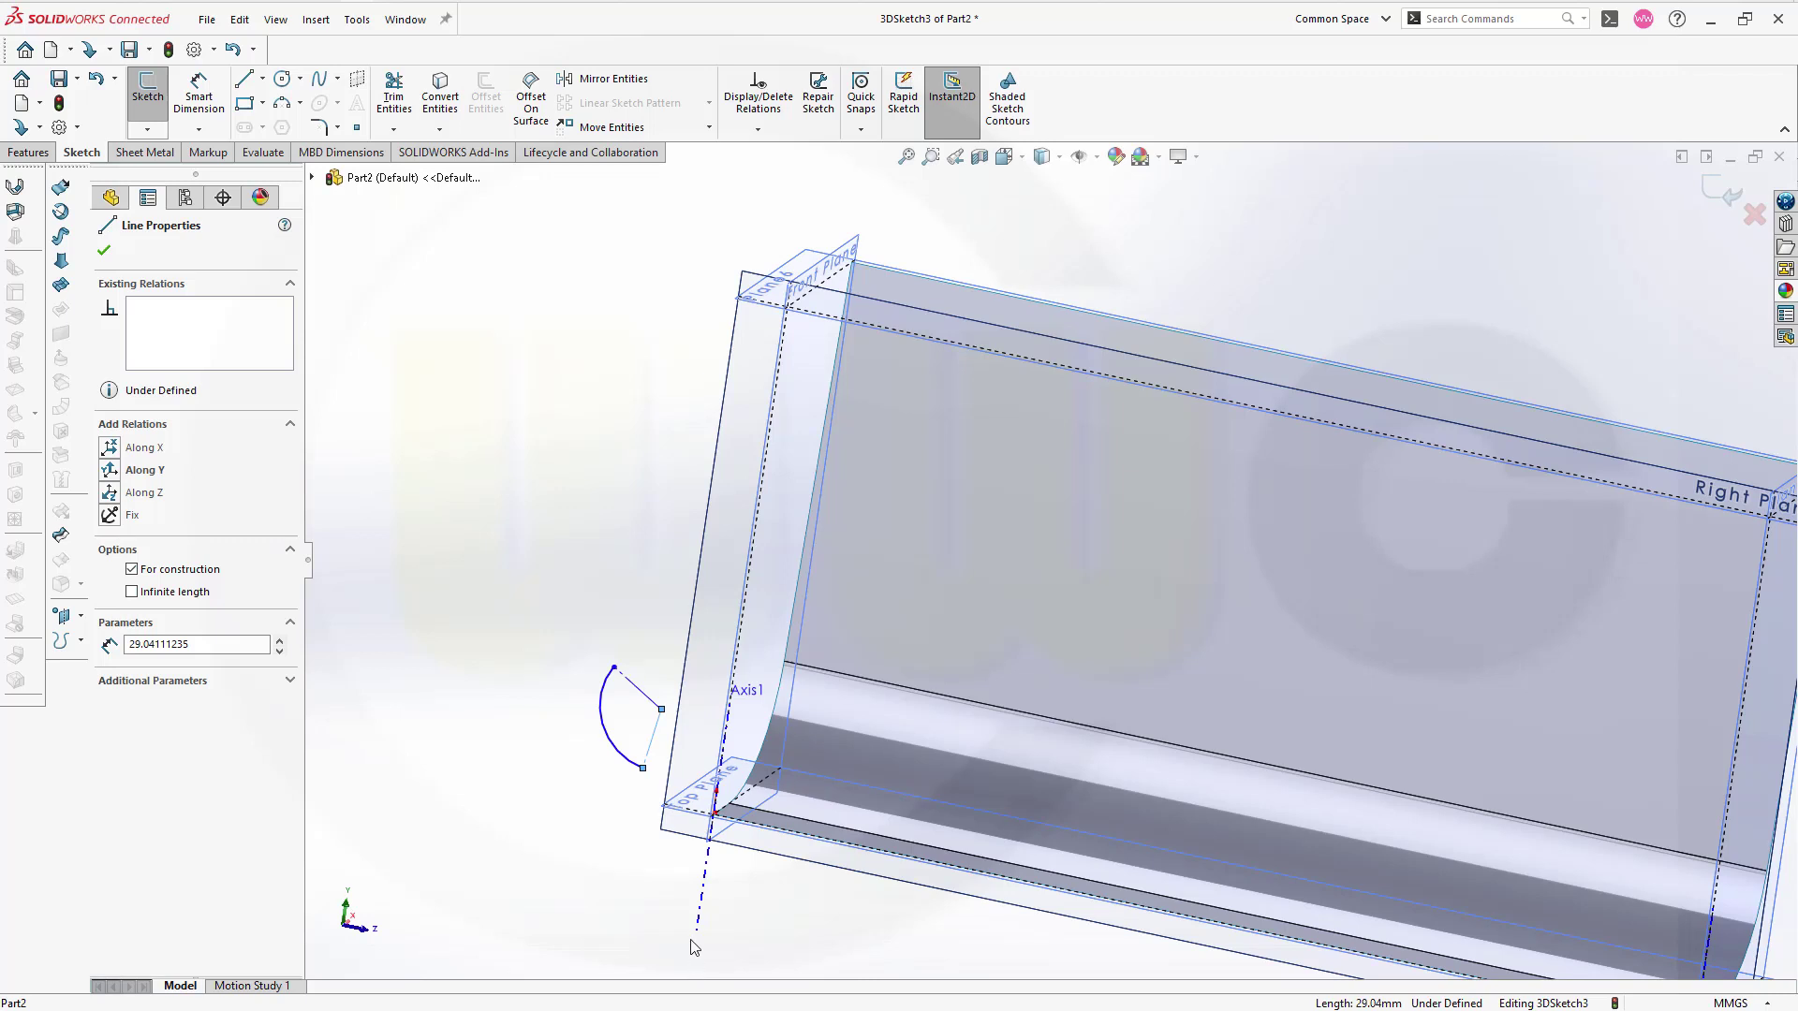
Step: Make the construction line to the arc's lower endpoint collinear with Axis1
ctrl+click(704, 916)
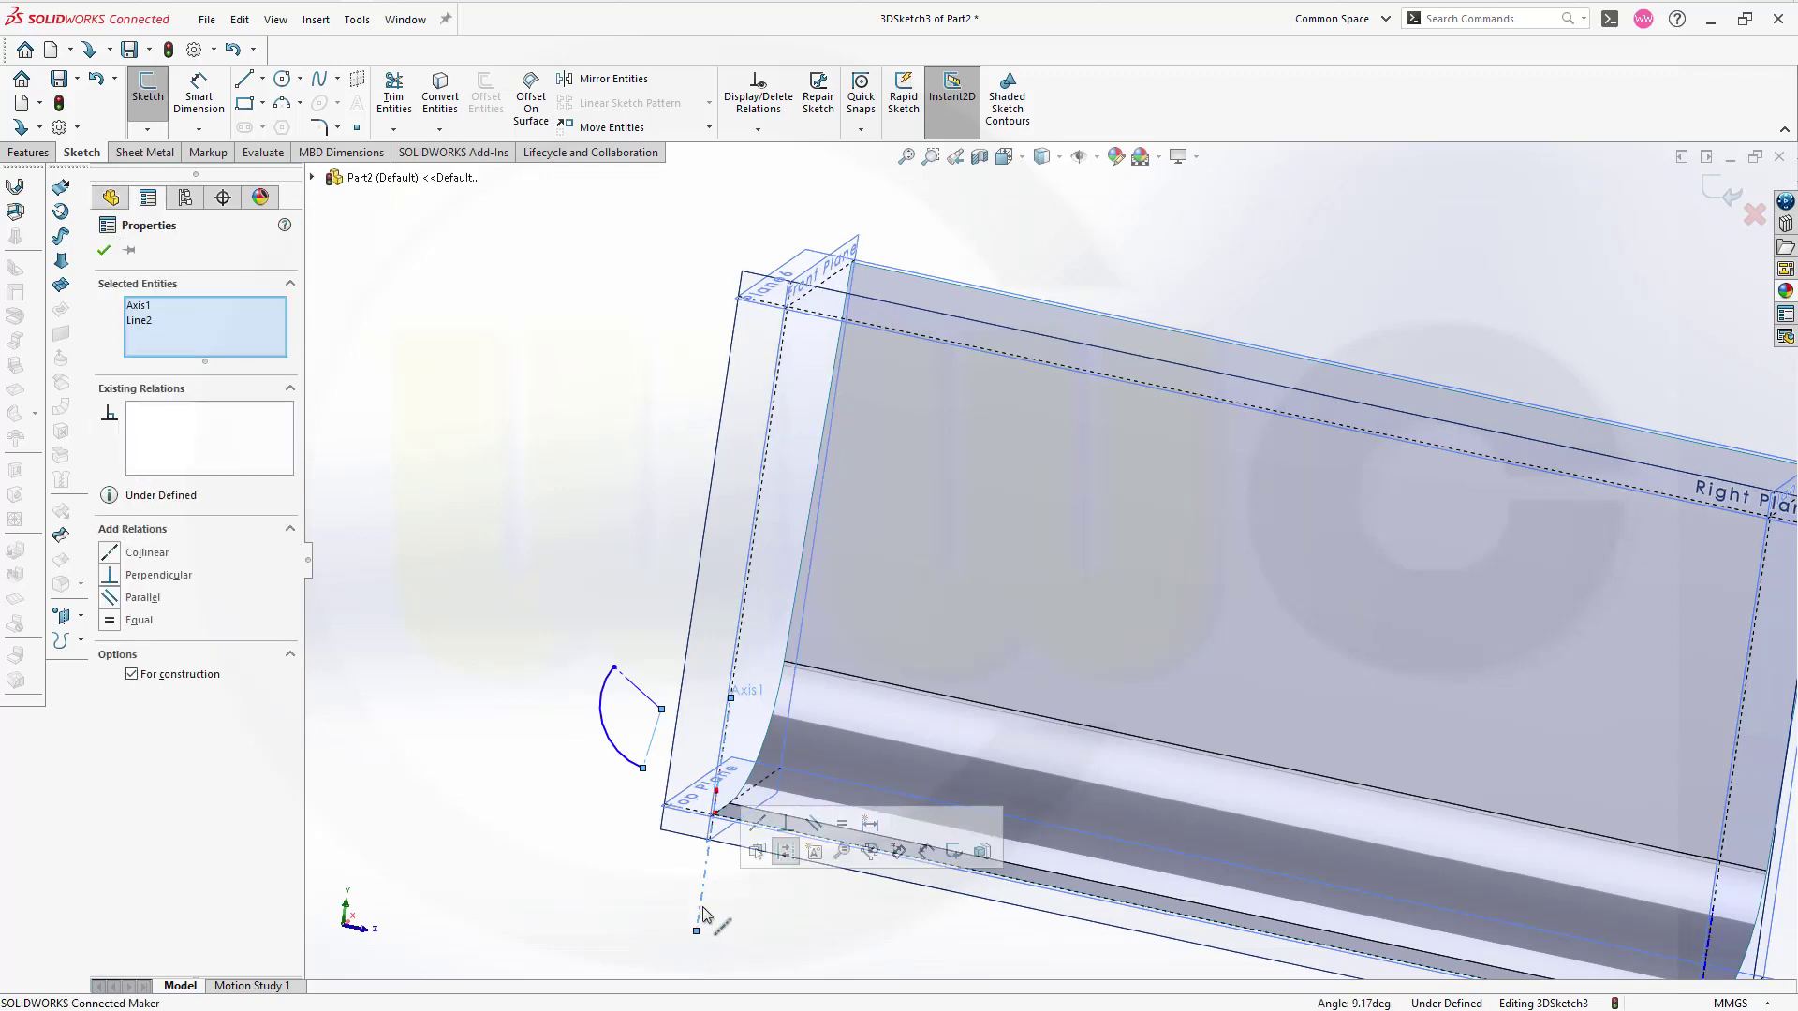
click(109, 553)
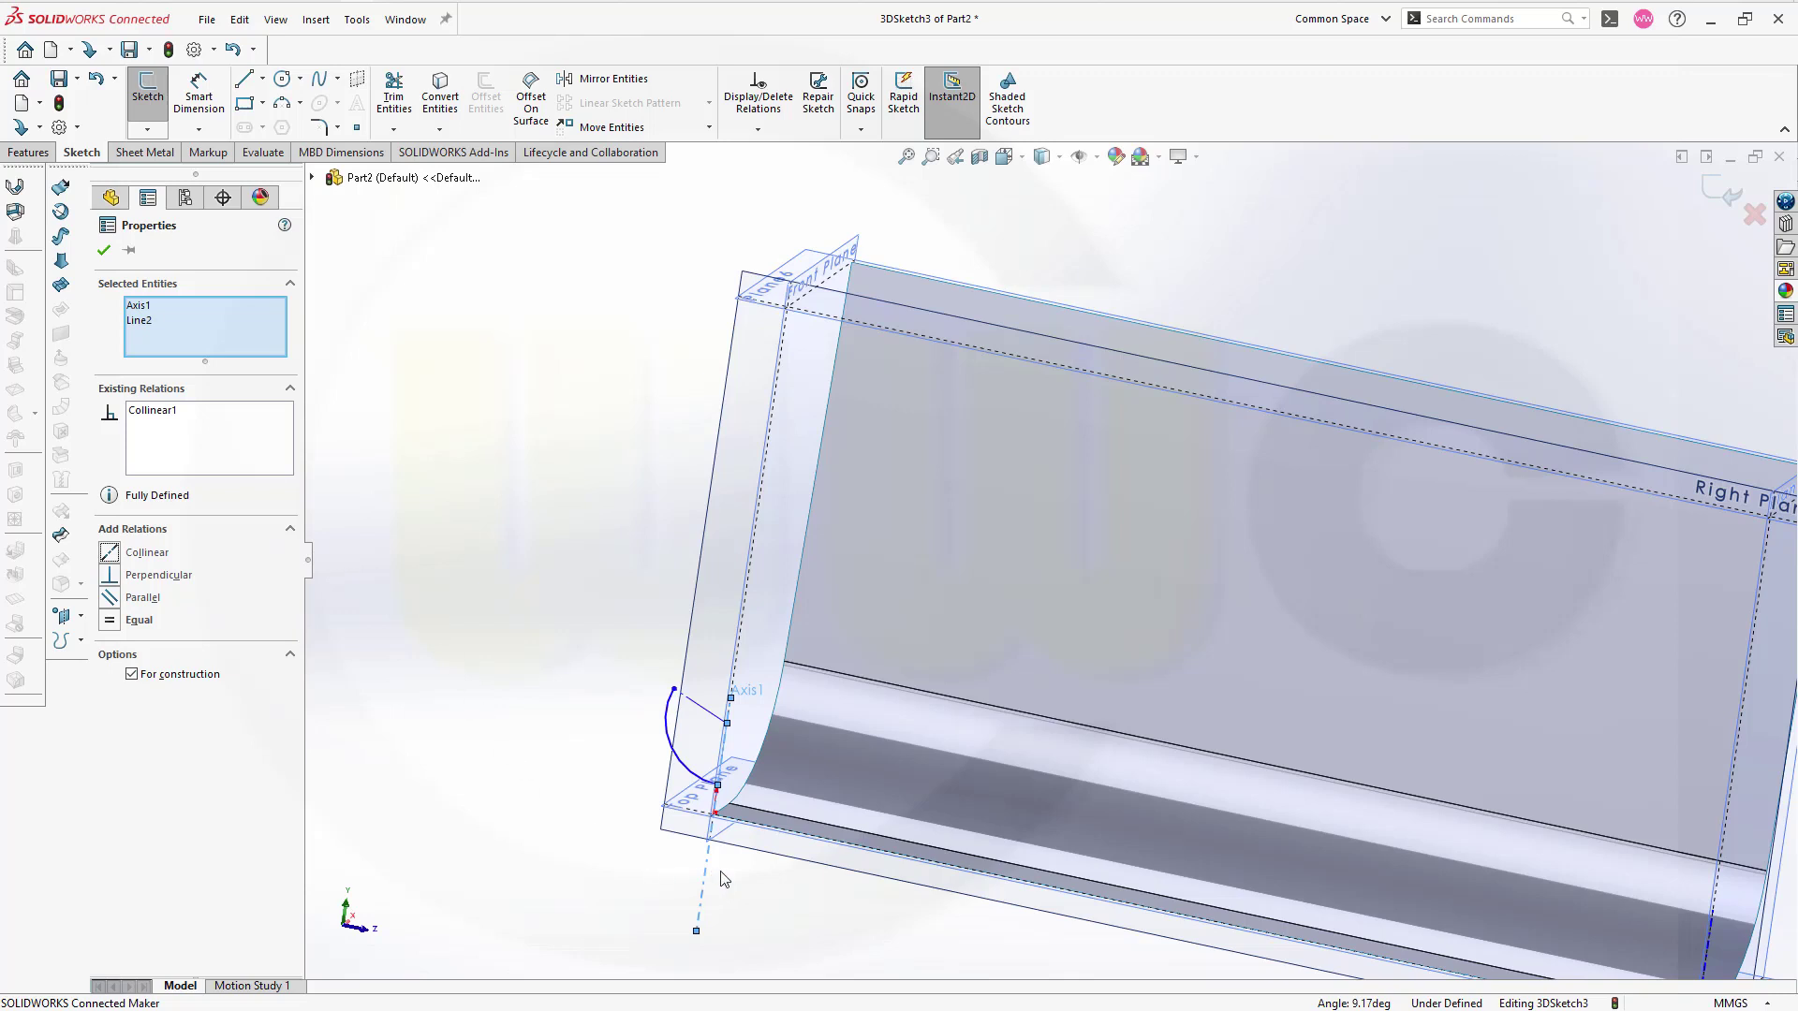
click(104, 249)
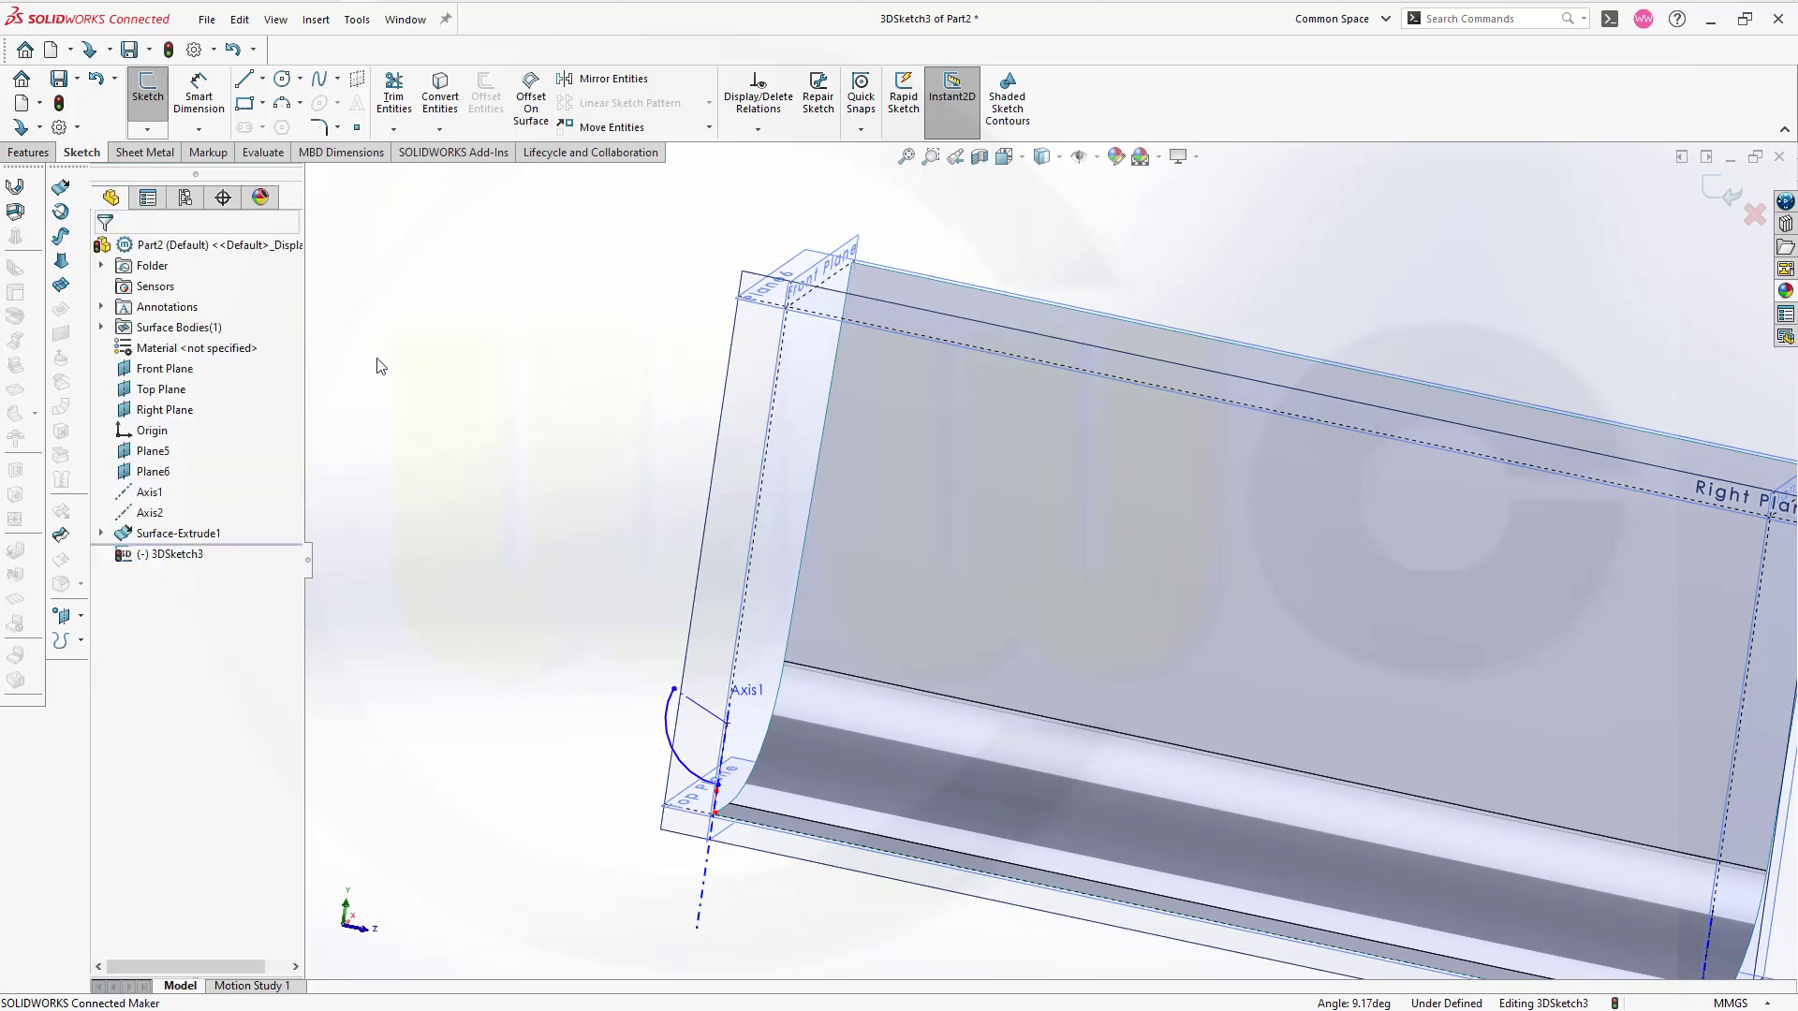
Step: Make the arc's lower endpoint coincident with the origin
click(718, 811)
ctrl+click(717, 784)
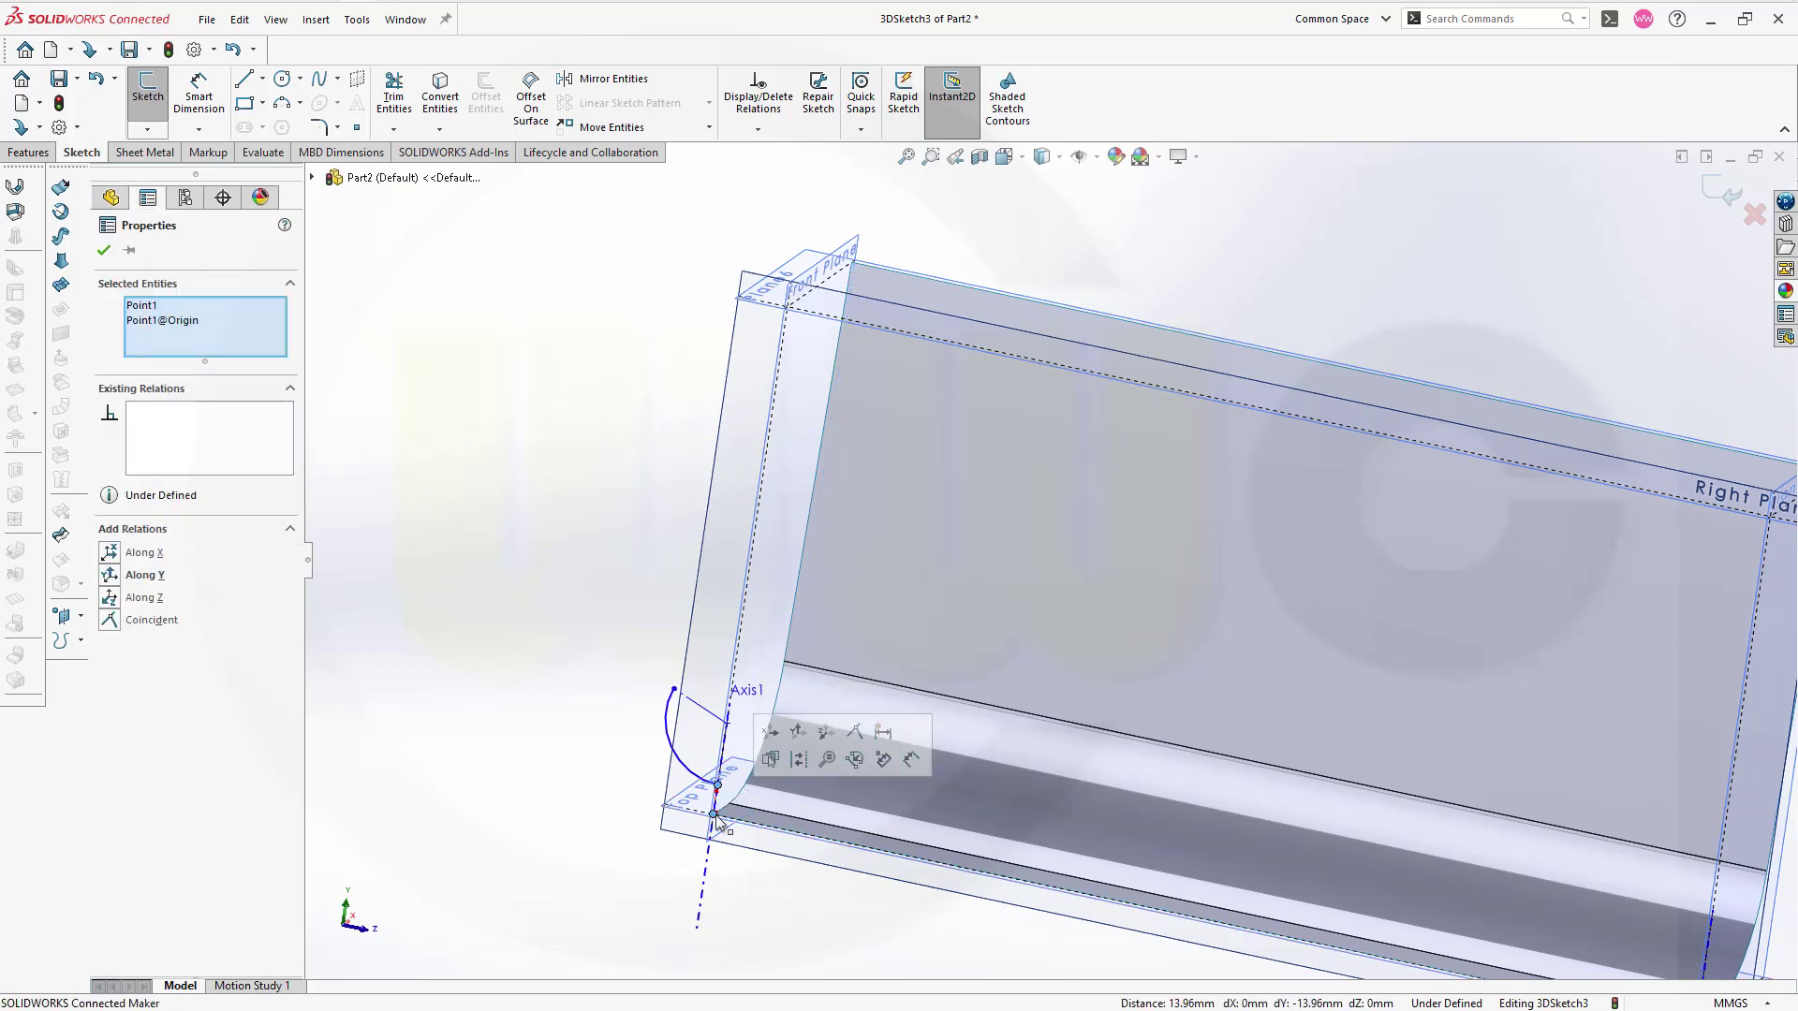
click(111, 619)
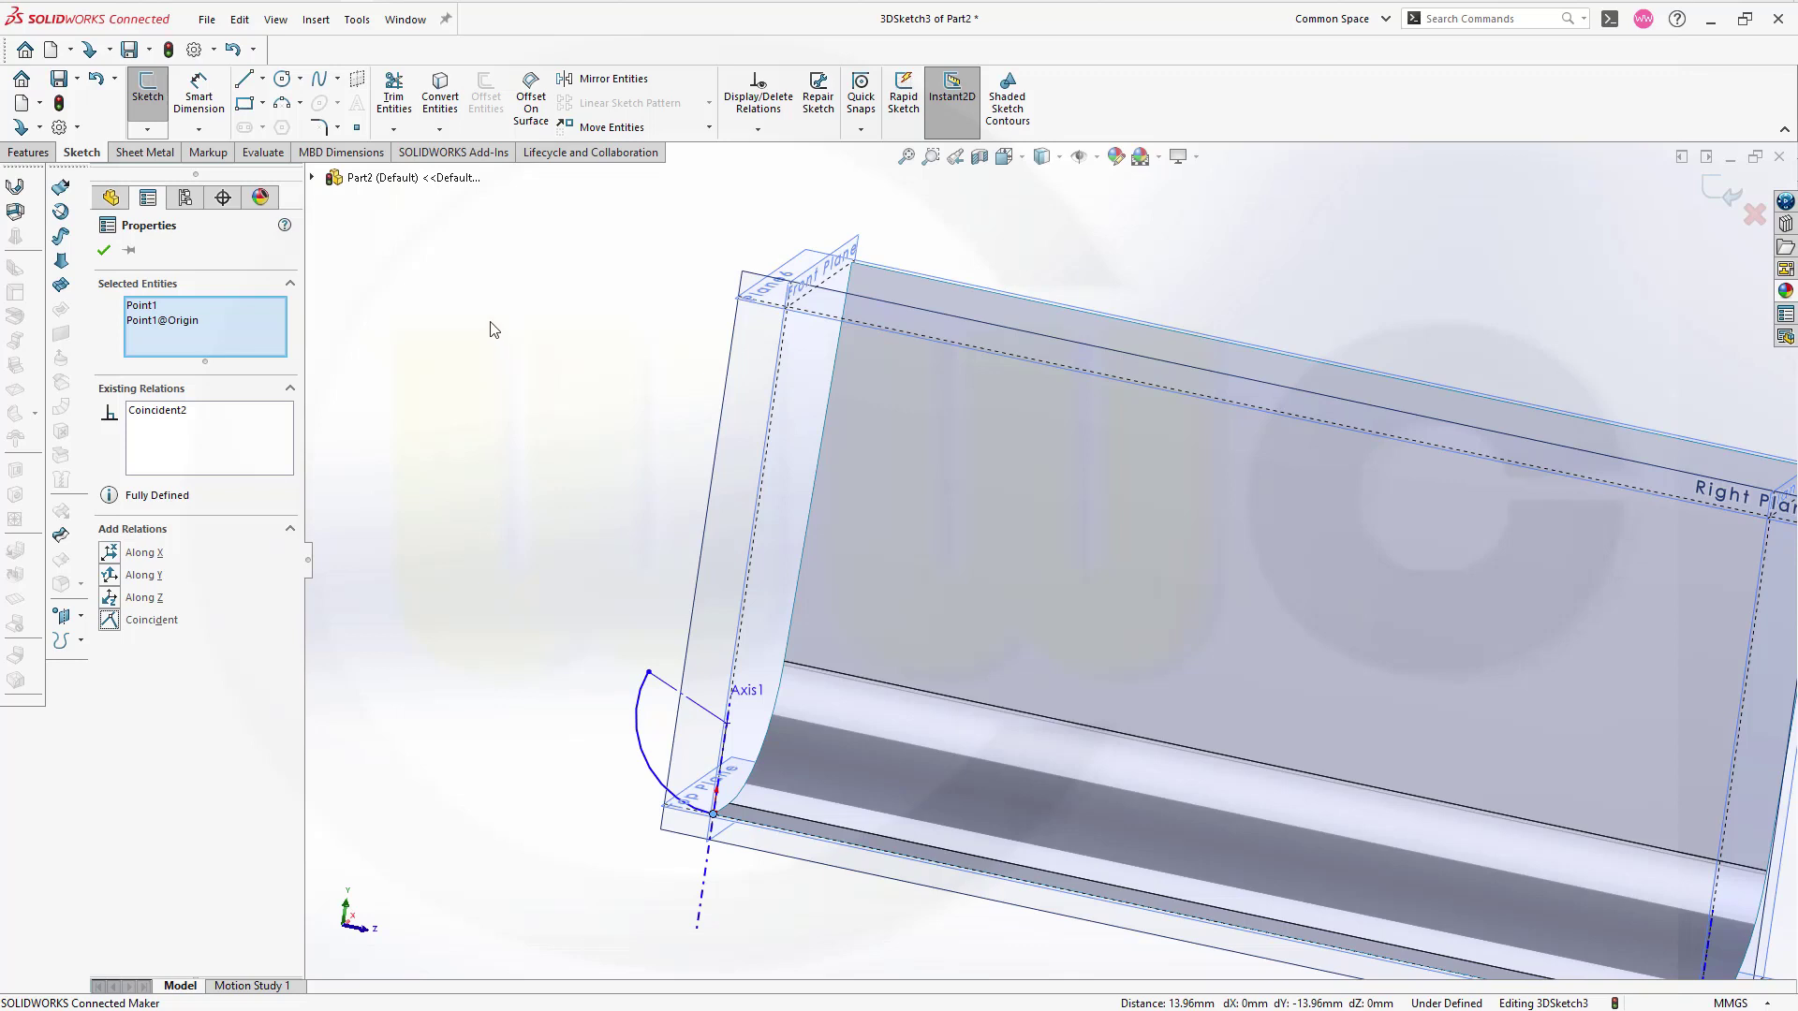
Step: Dimension the arc's radius and set it to 60 mm
click(199, 93)
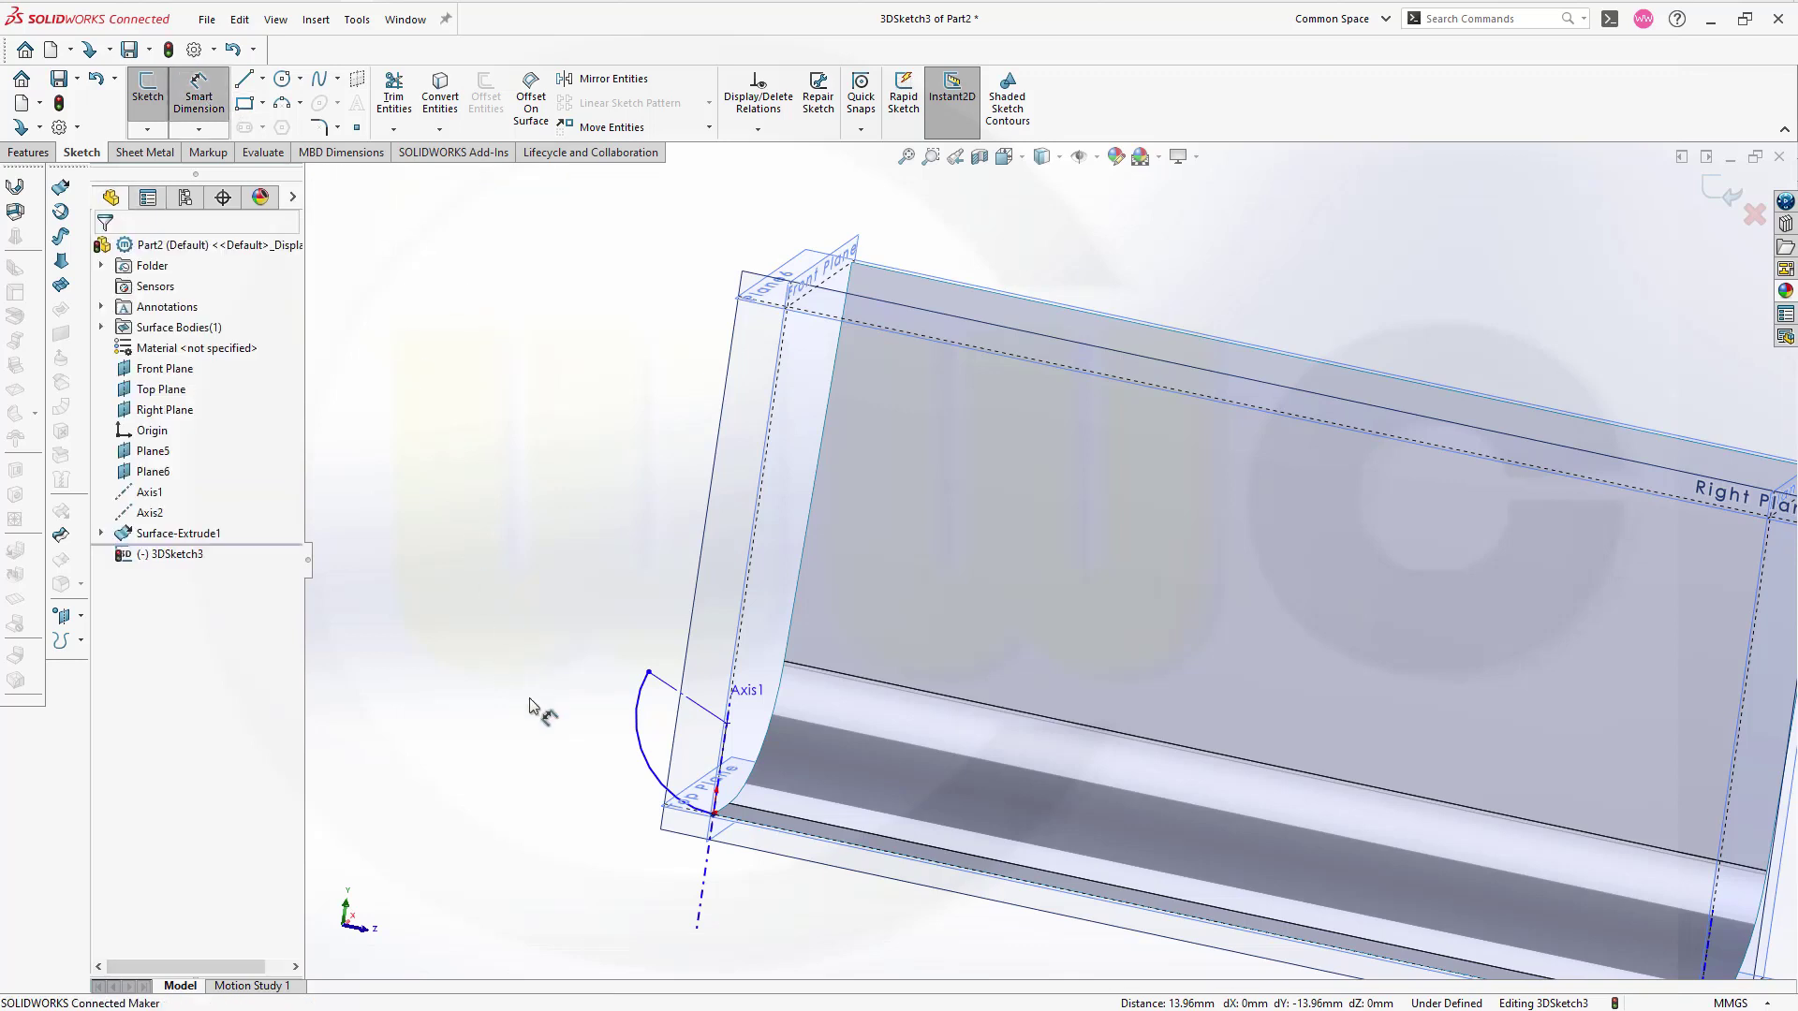
click(639, 773)
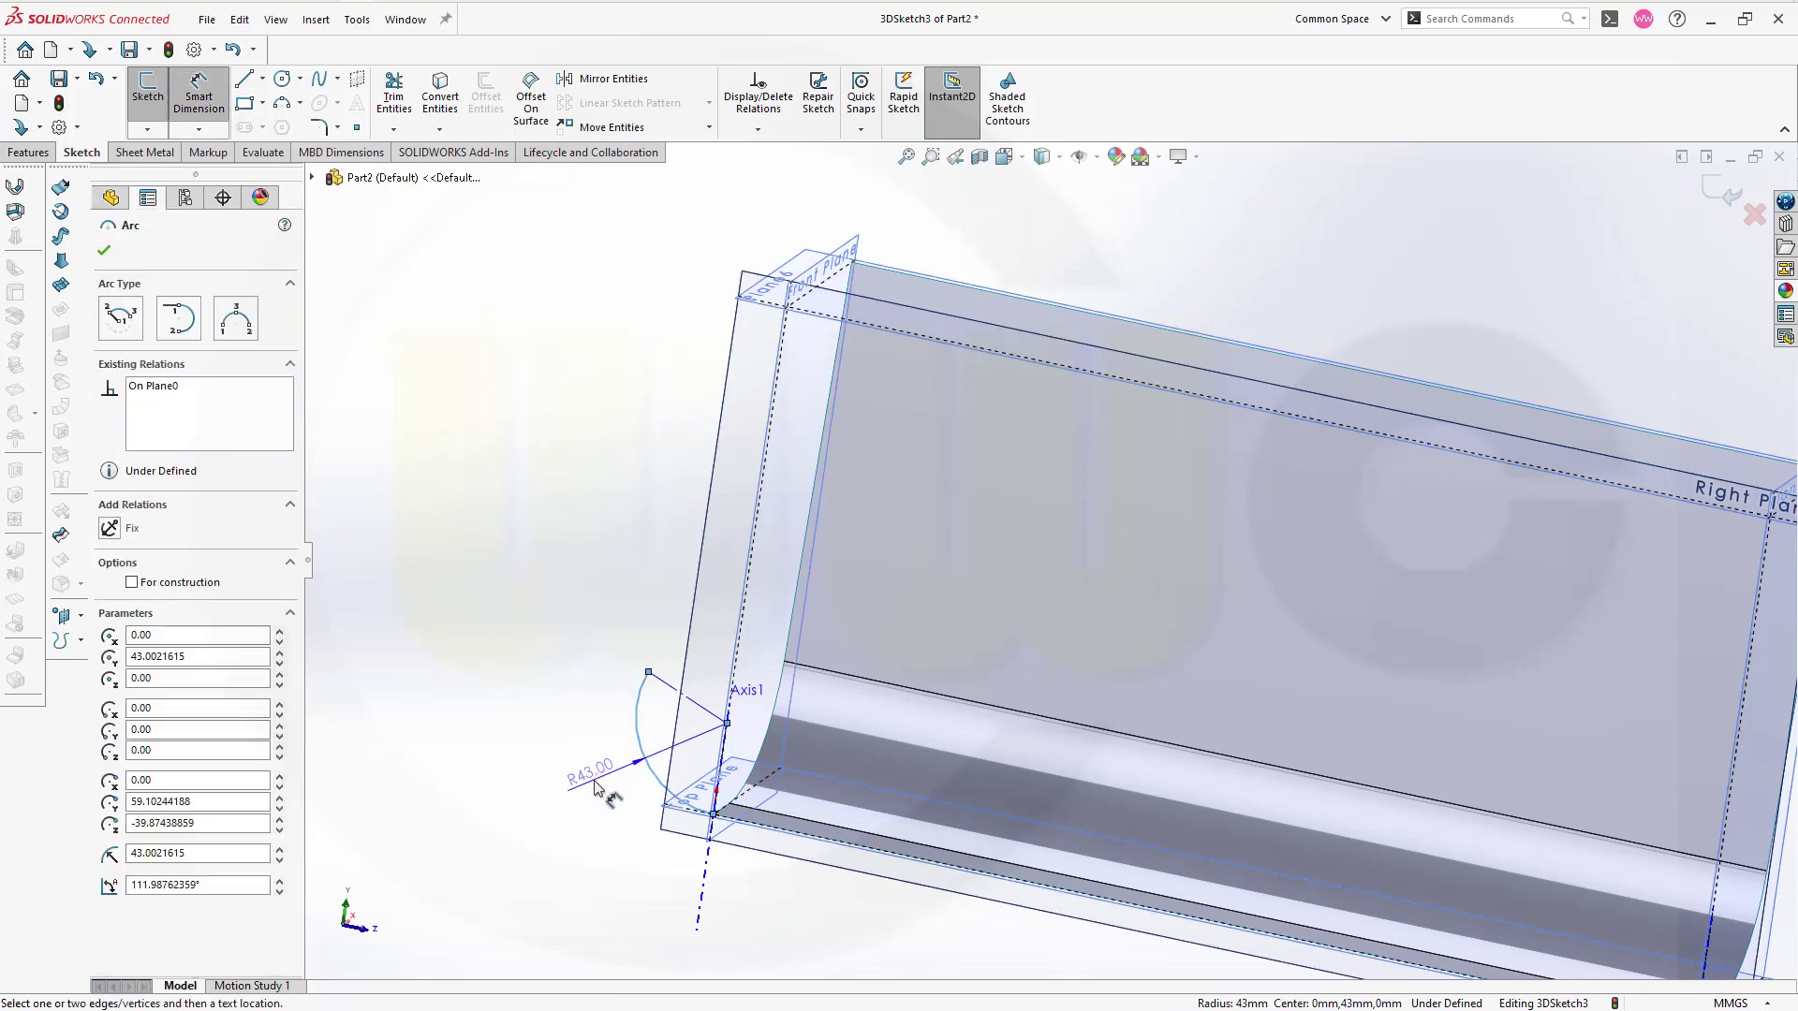
click(595, 786)
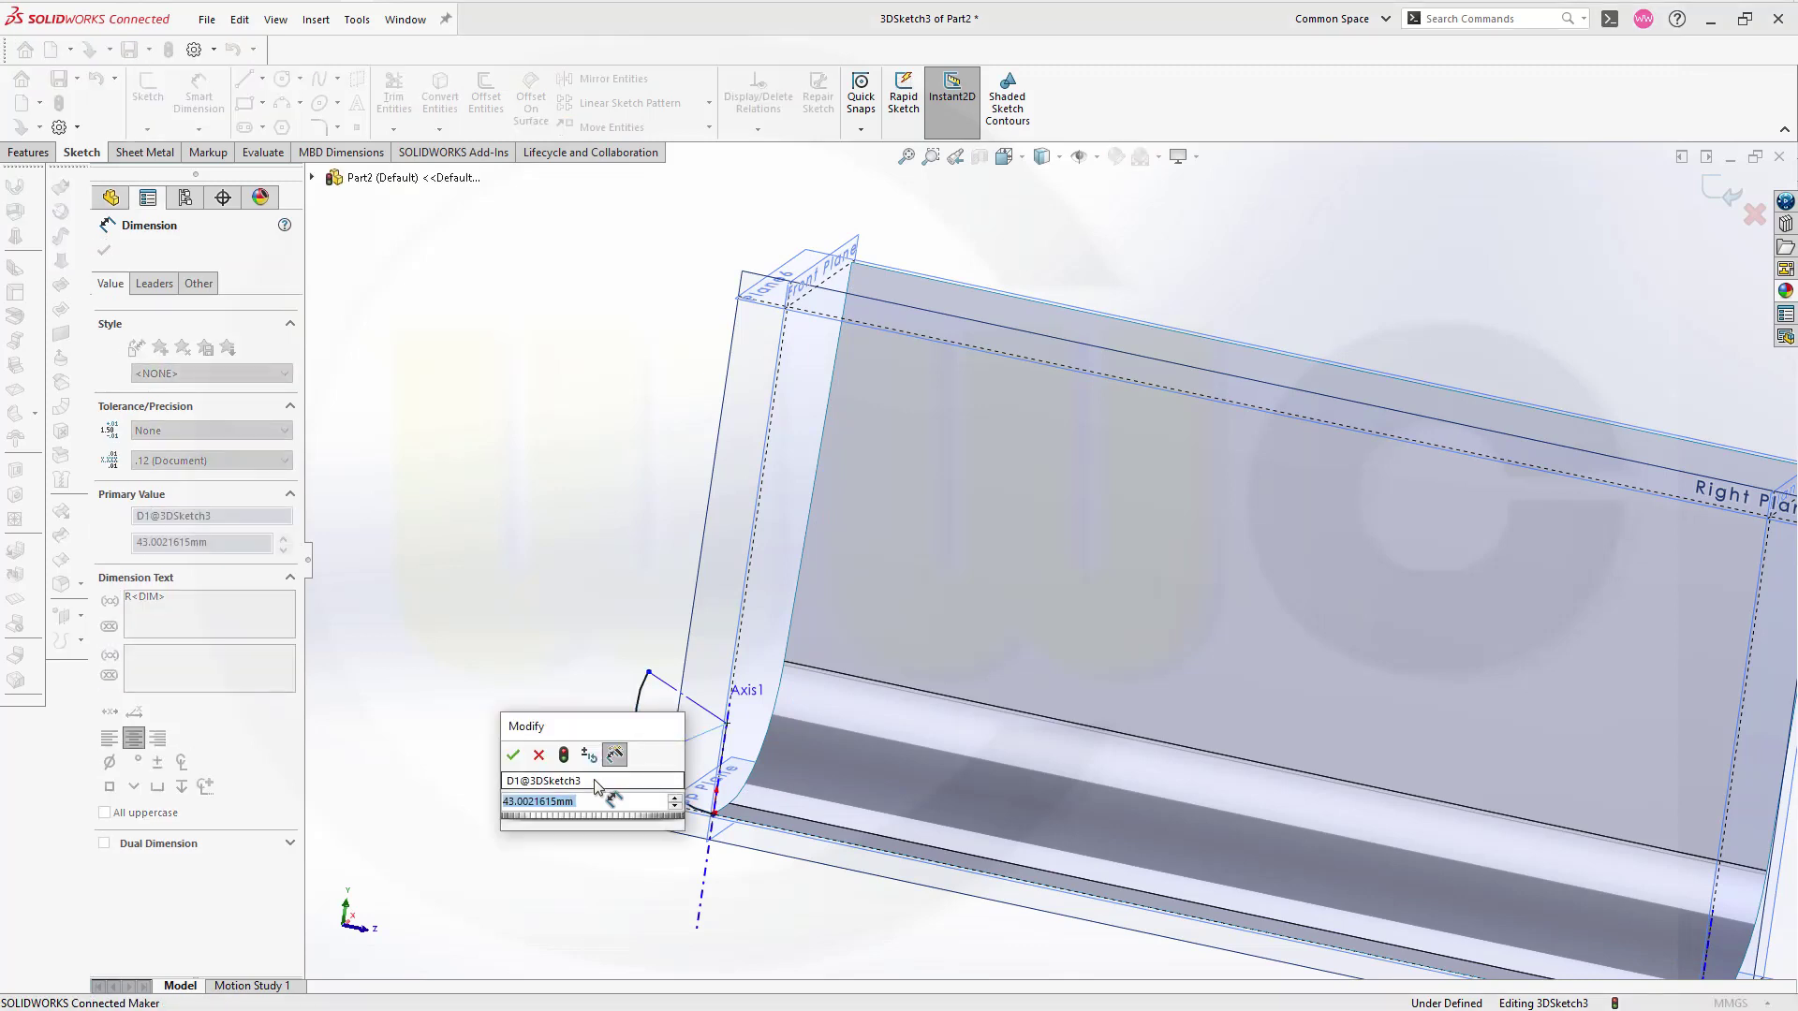
text(60)
key(Return)
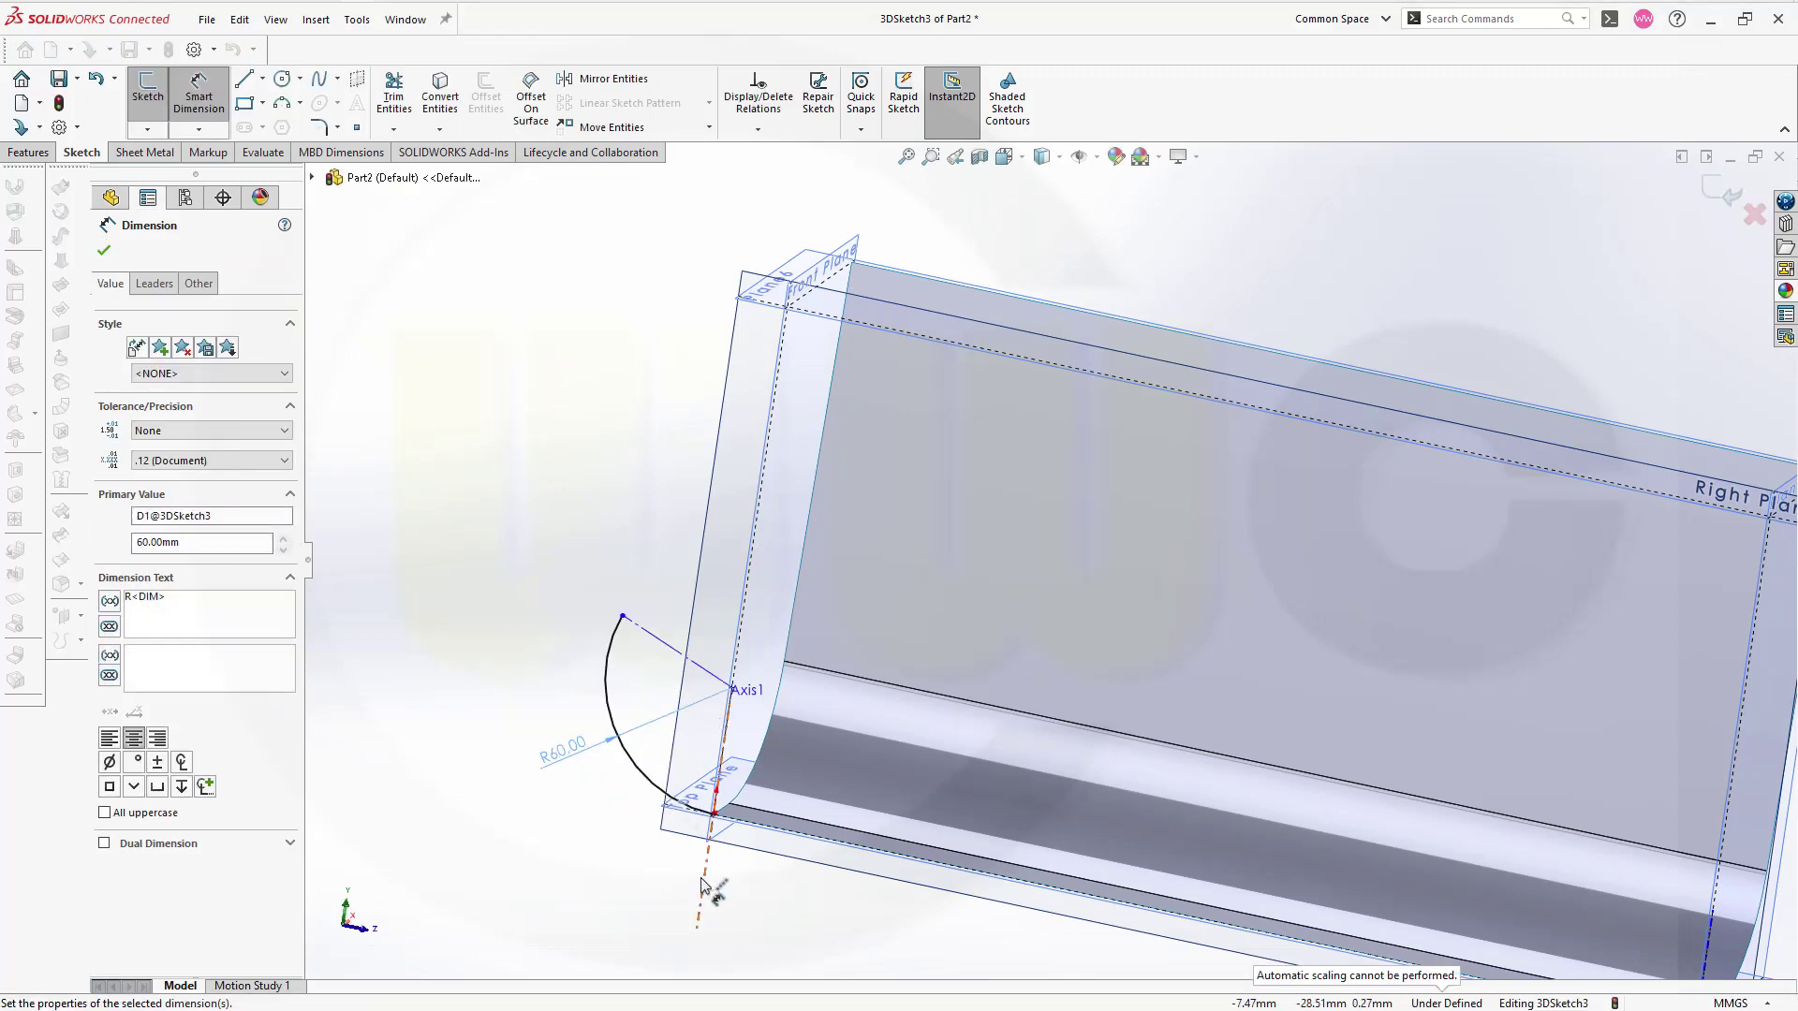
Step: Dimension the angle between the arc's two construction lines and set it to 80 degrees
click(656, 719)
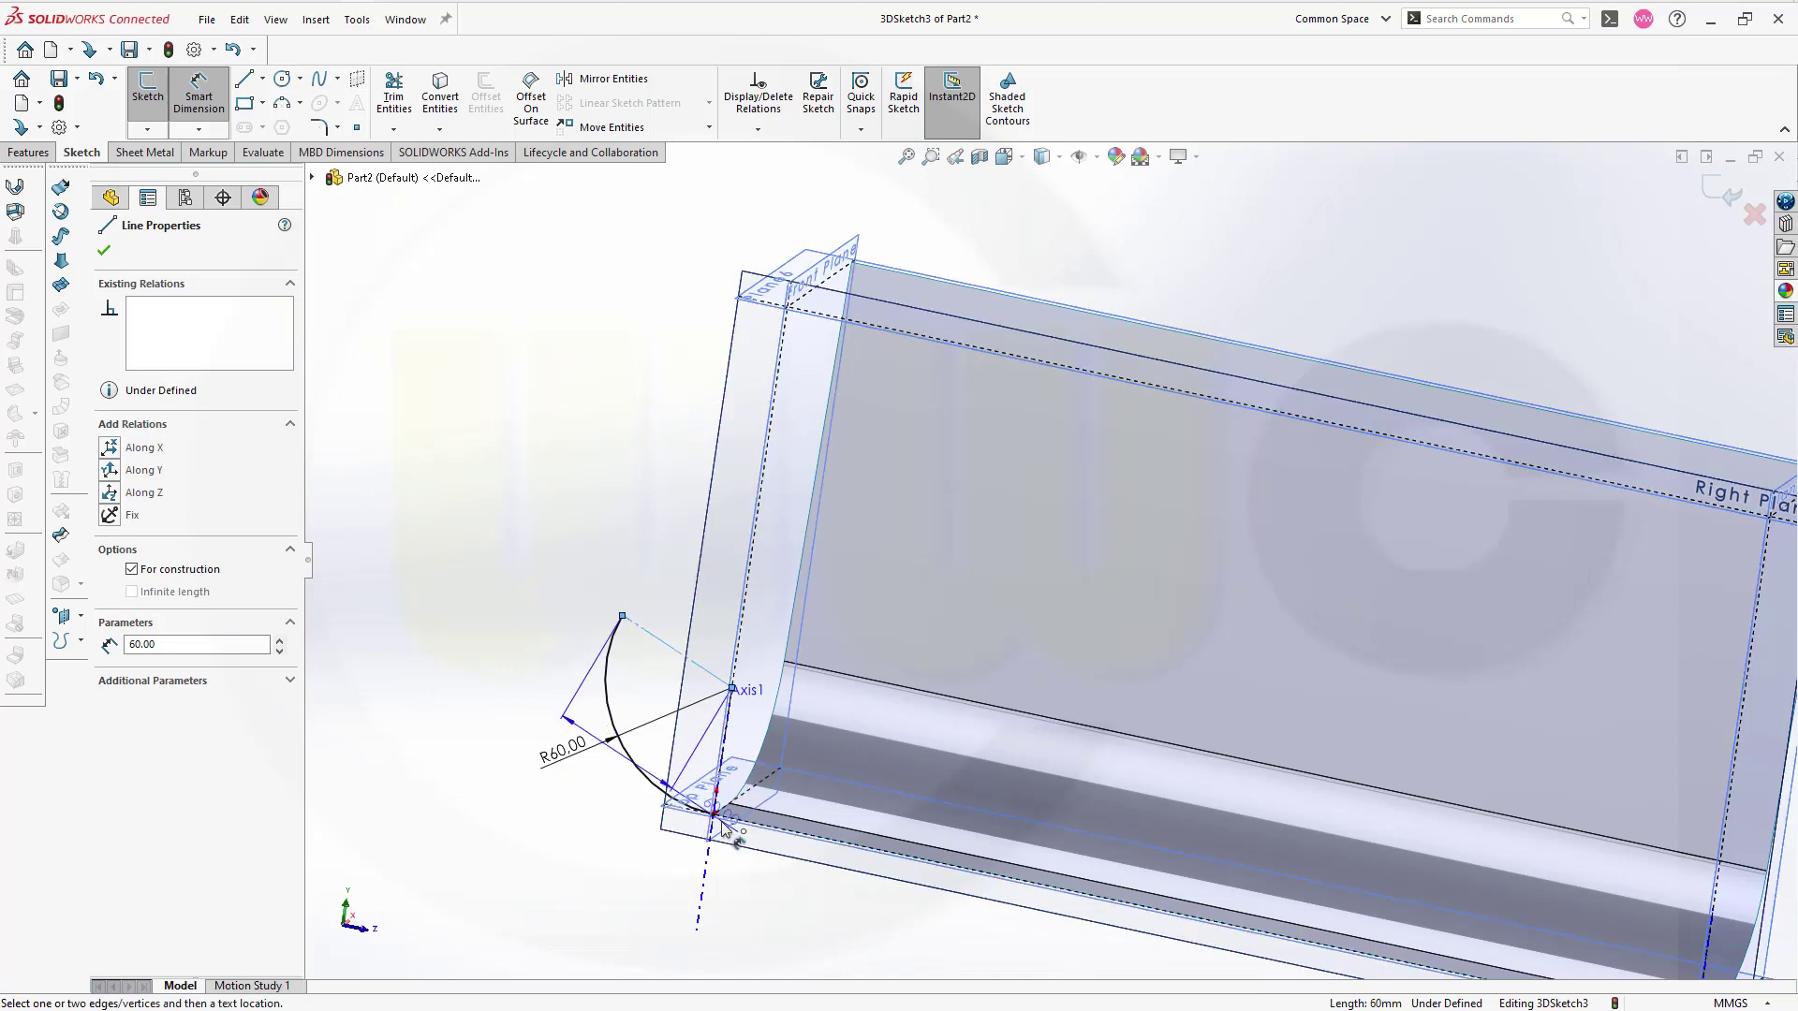
scroll(723, 826, down, 6)
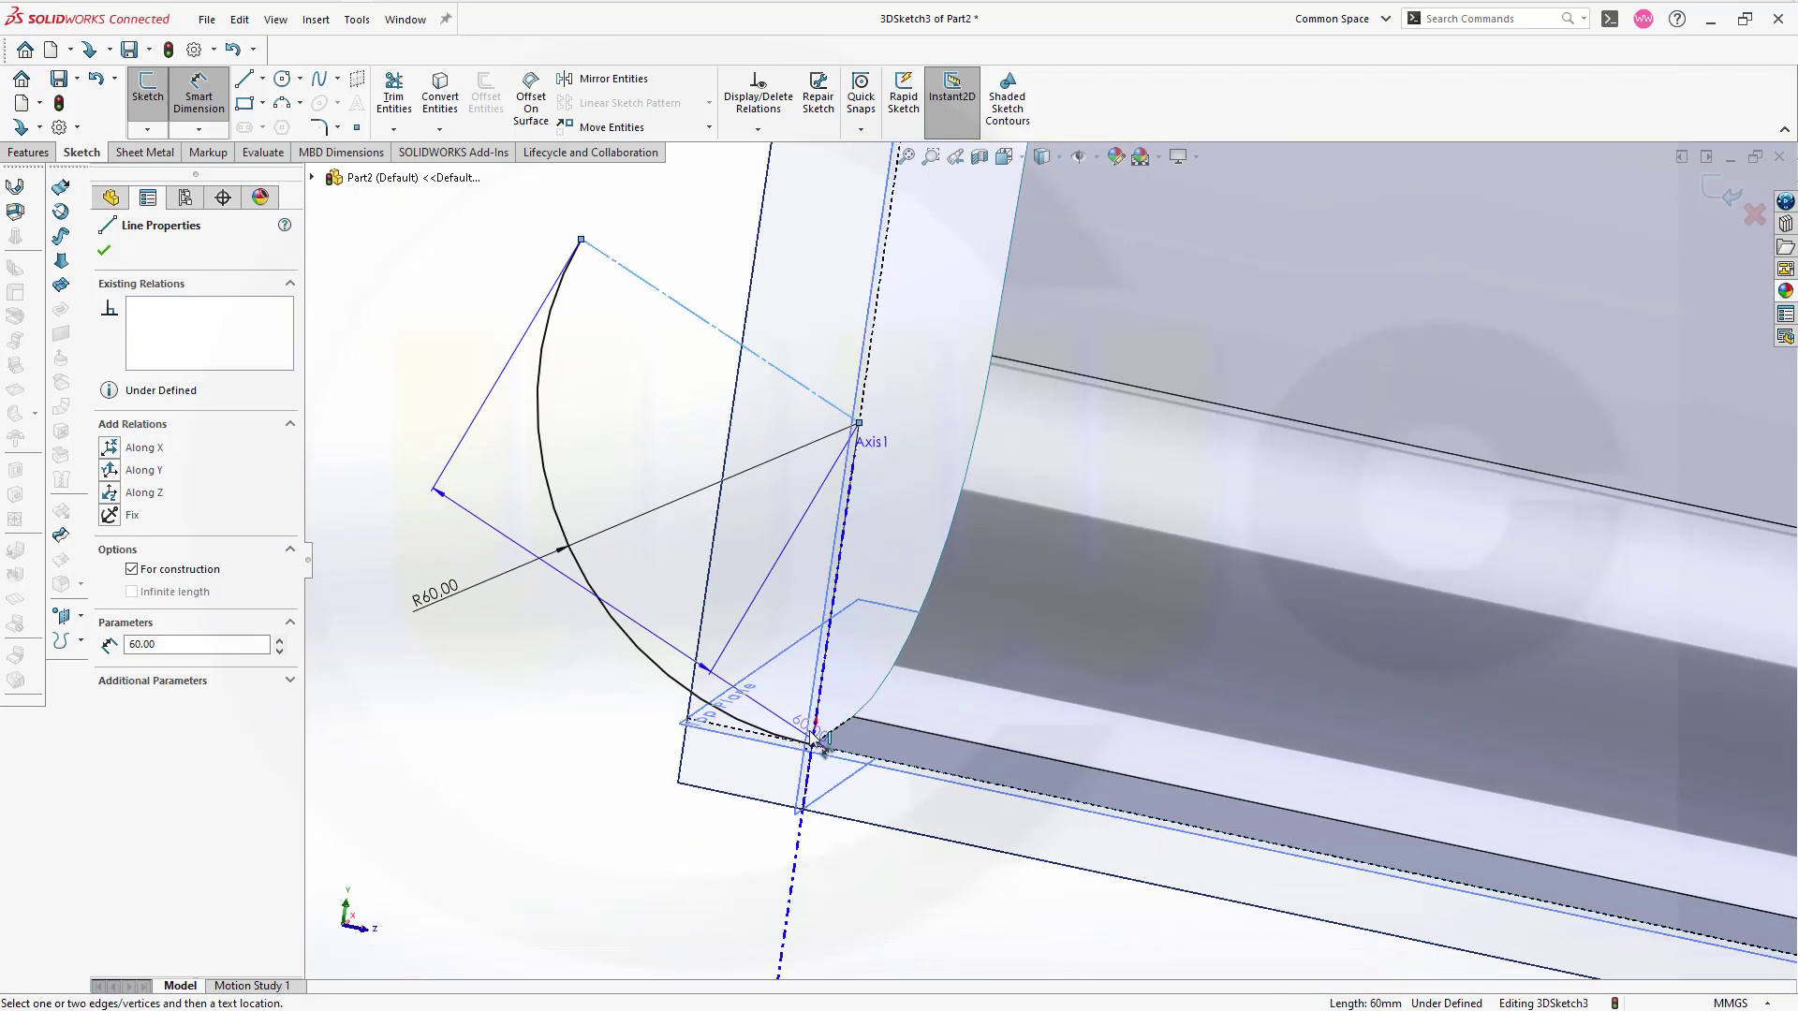
drag(822, 747, 822, 721)
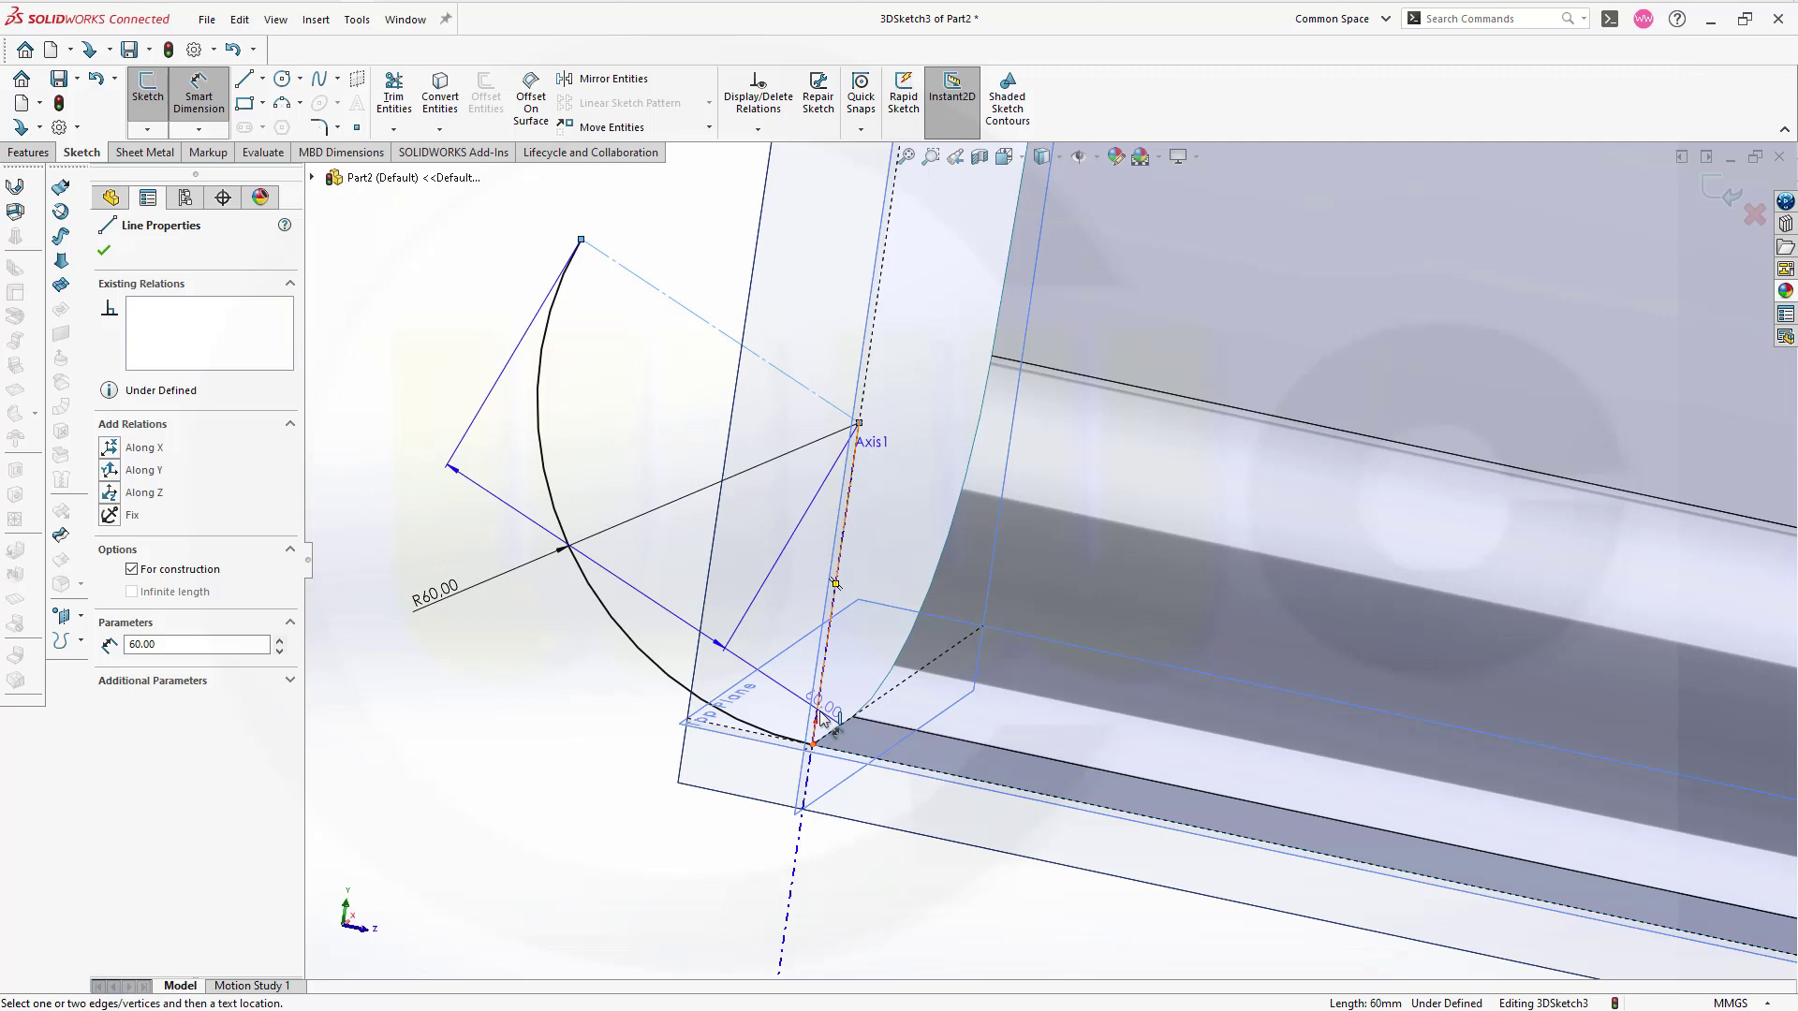
mouse_move(820, 719)
mouse_down()
mouse_move(855, 530)
mouse_move(815, 720)
mouse_move(830, 753)
mouse_move(855, 704)
mouse_up()
scroll(820, 735, down, 2)
scroll(833, 751, down, 2)
click(854, 702)
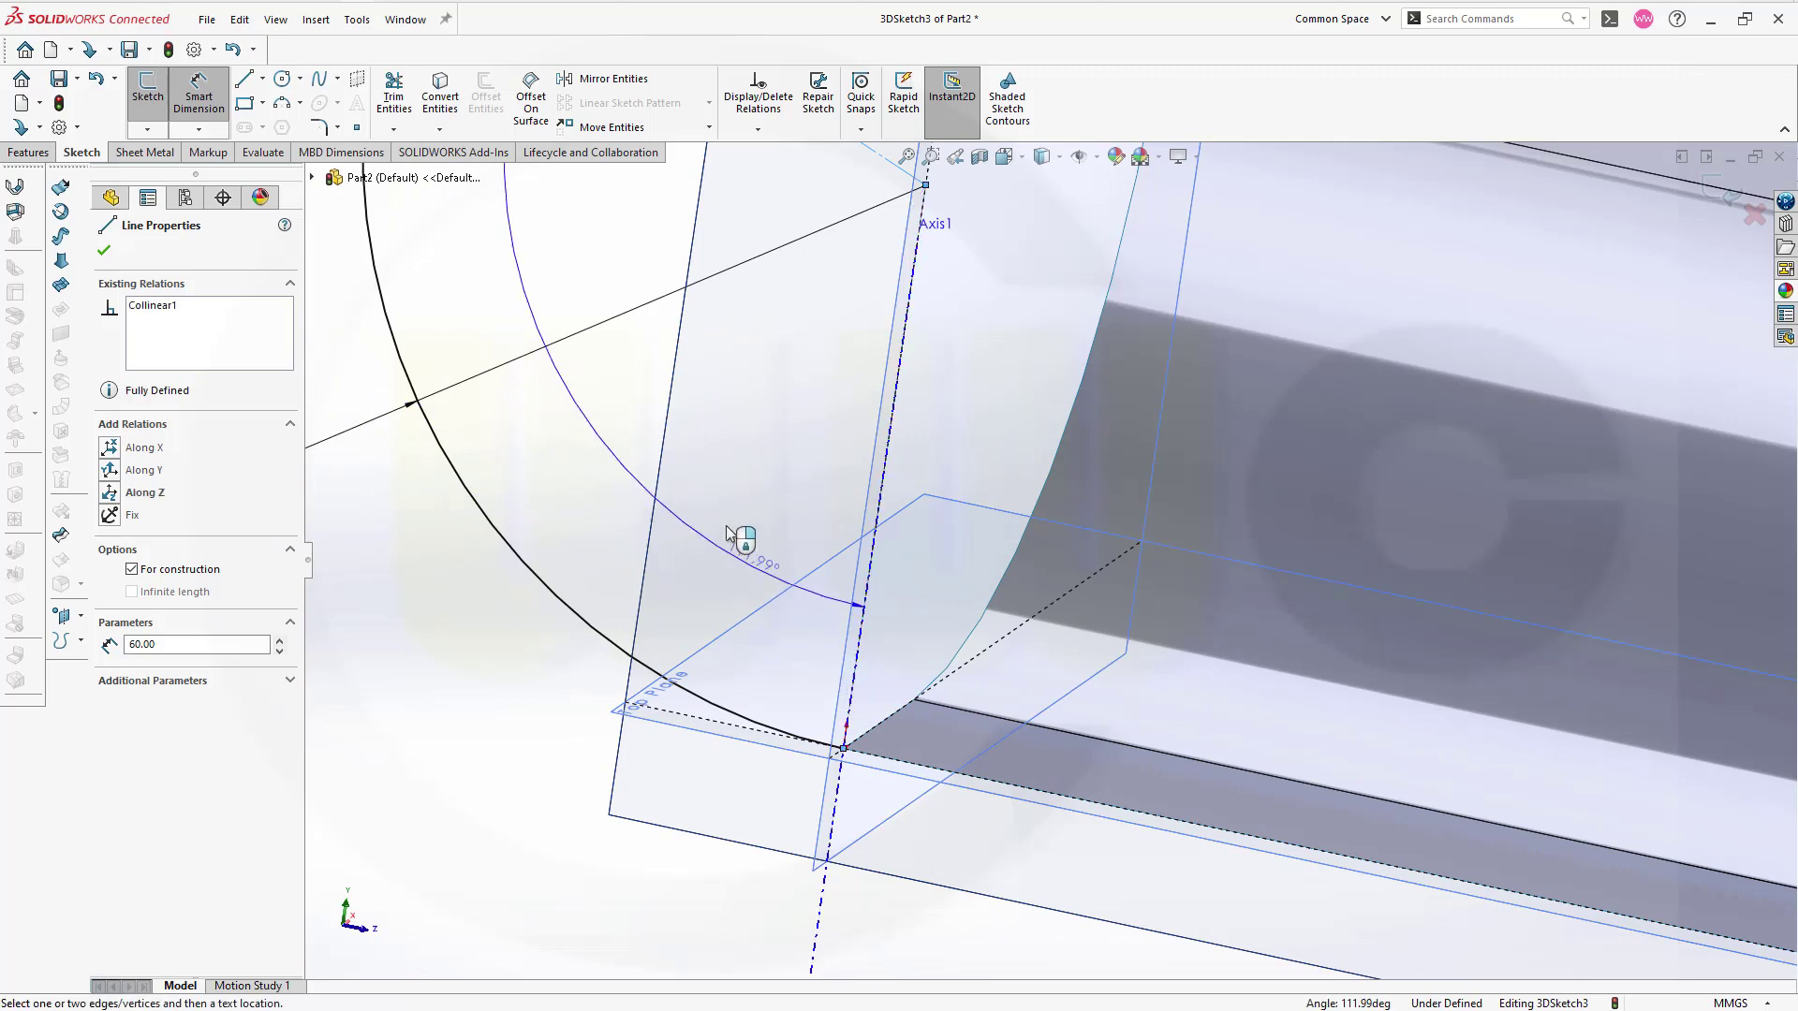
click(734, 510)
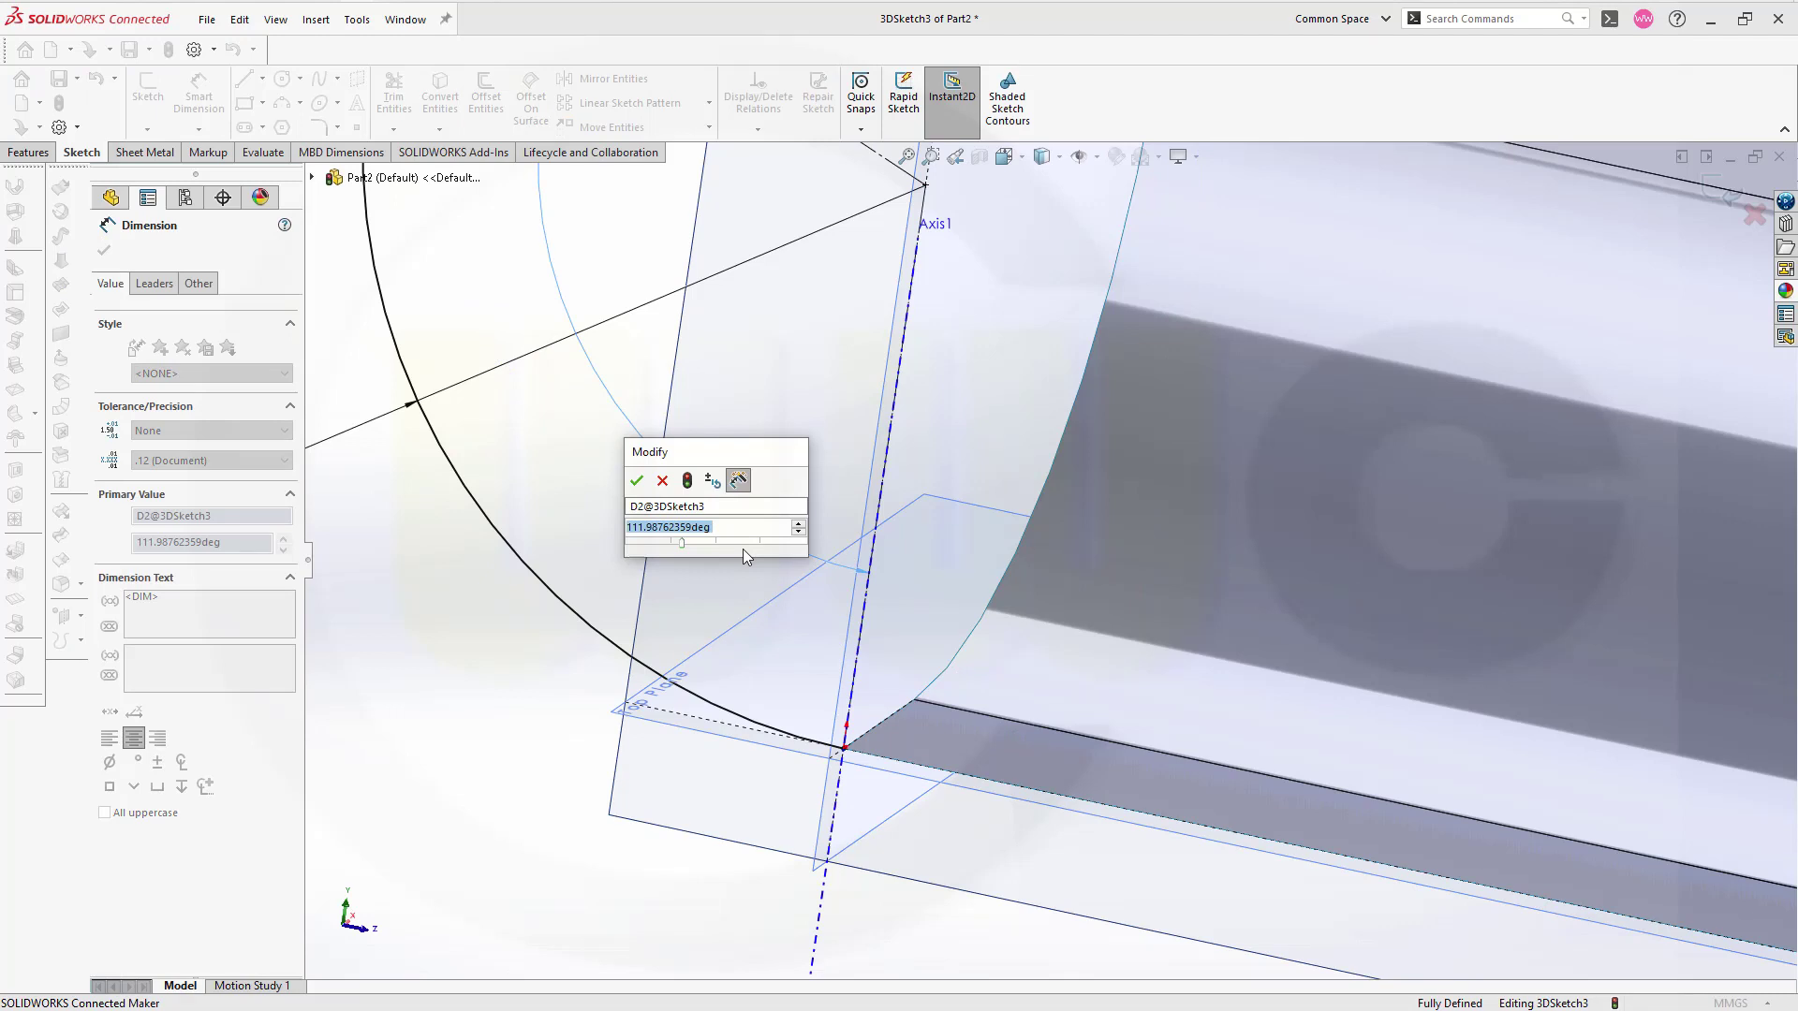
text(60)
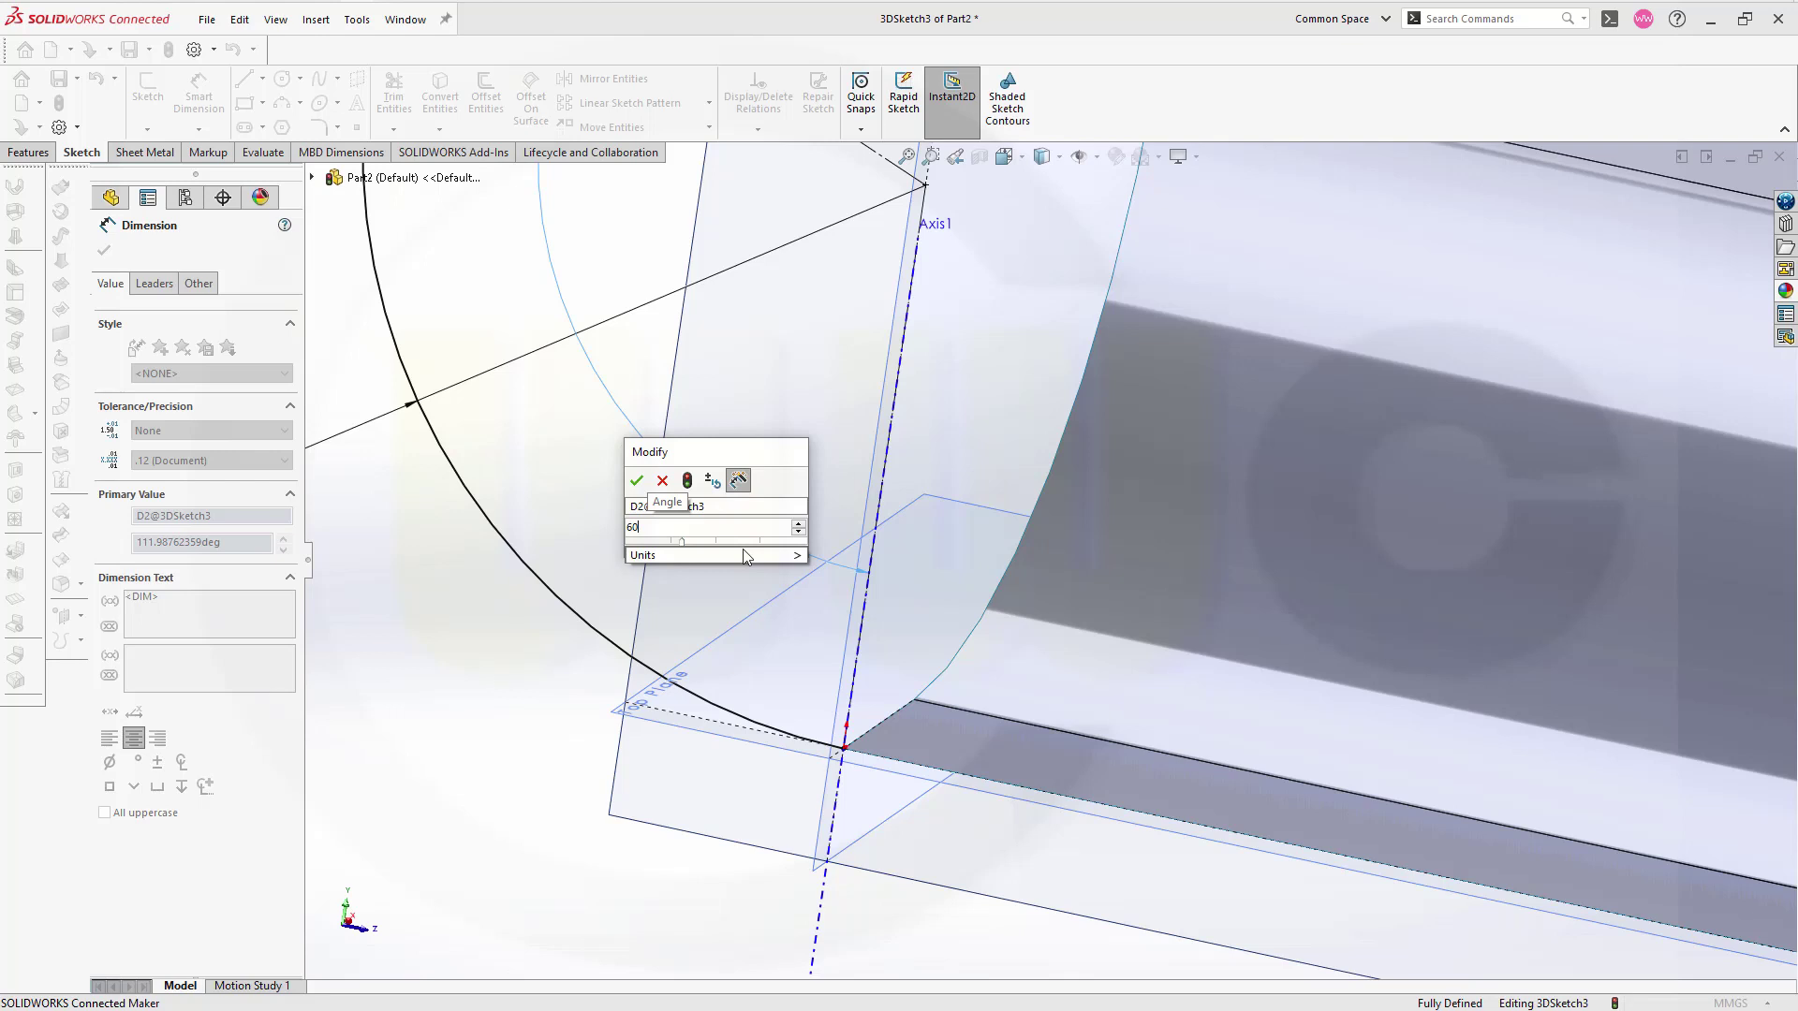
key(BackSpace)
key(BackSpace)
text(8)
click(743, 554)
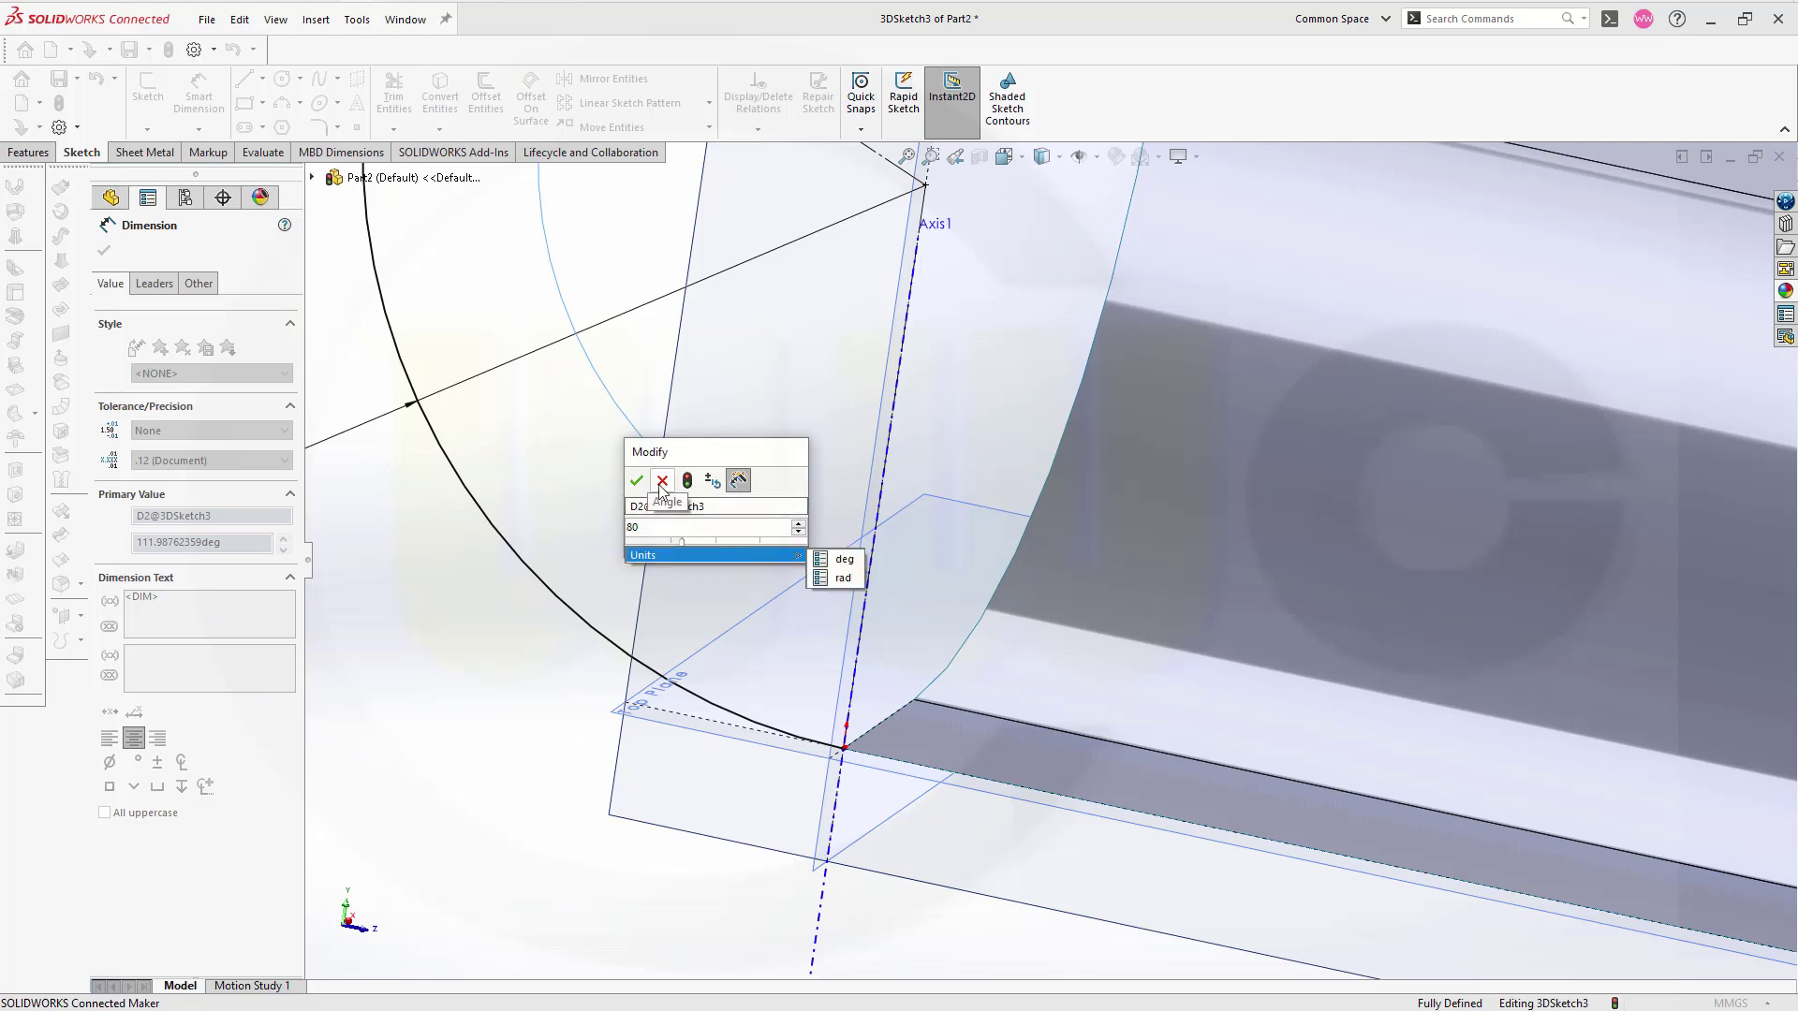
click(637, 482)
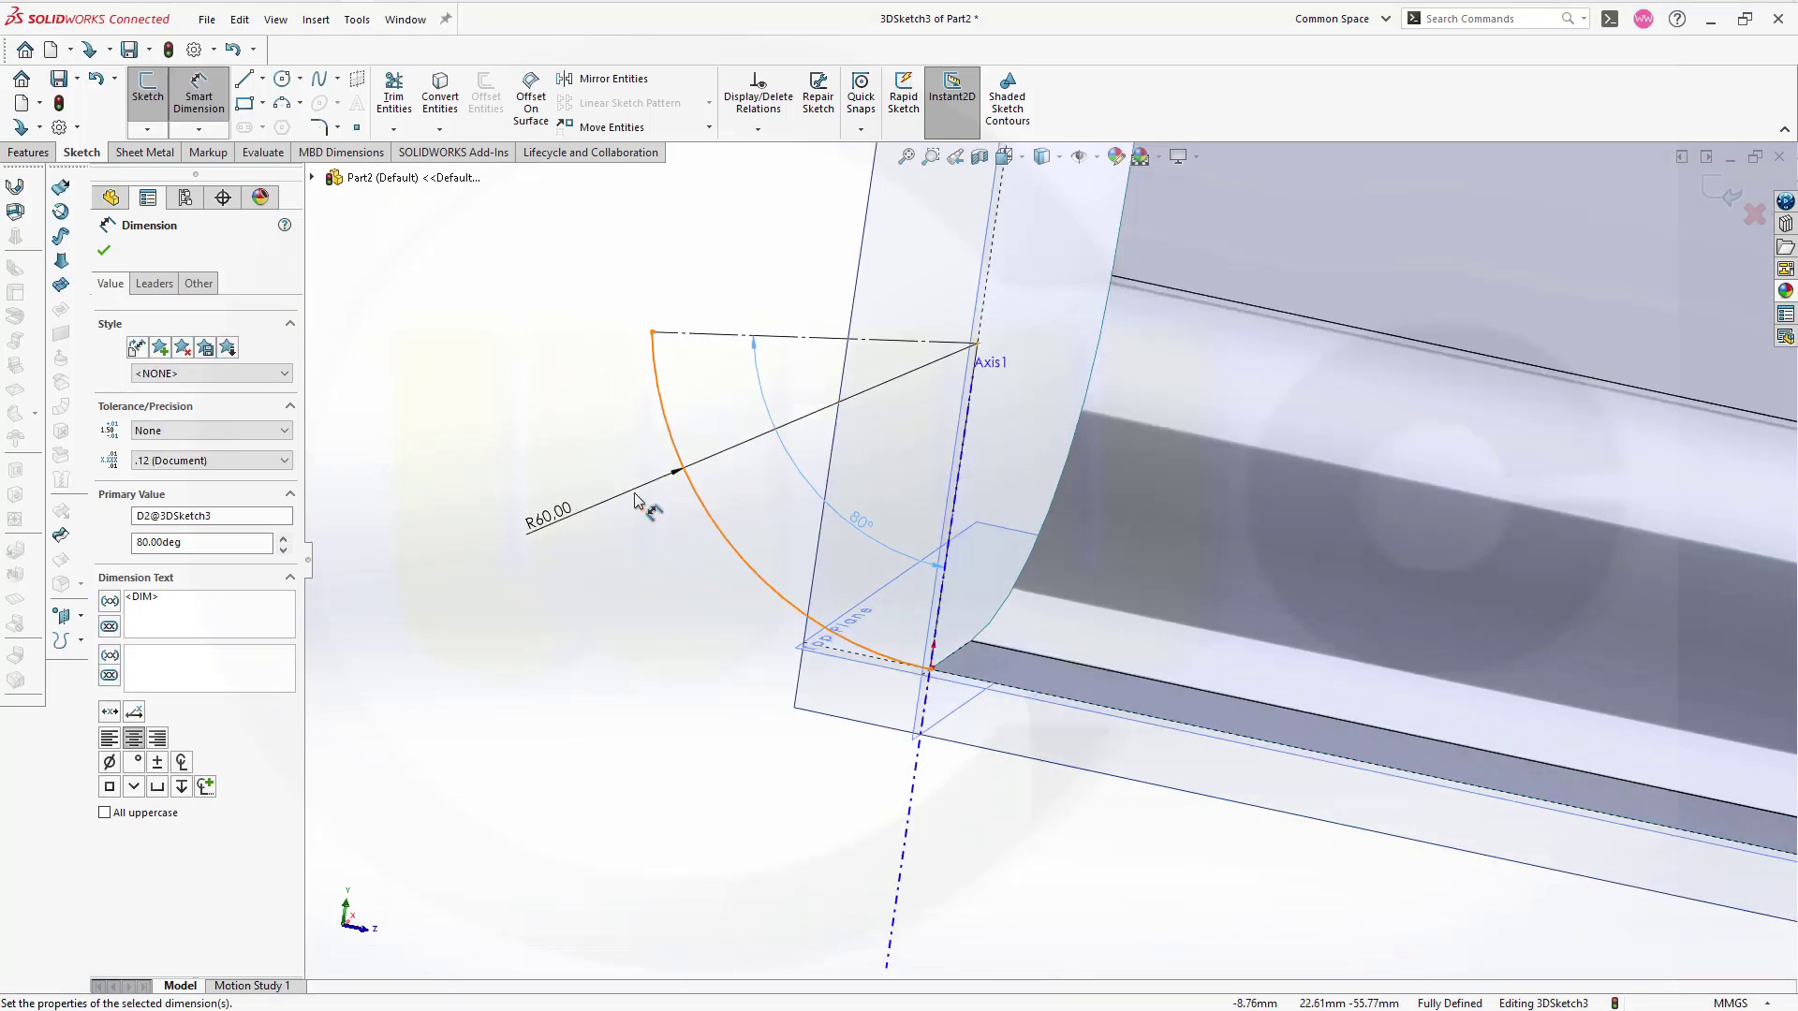
scroll(777, 347, up, 2)
click(766, 281)
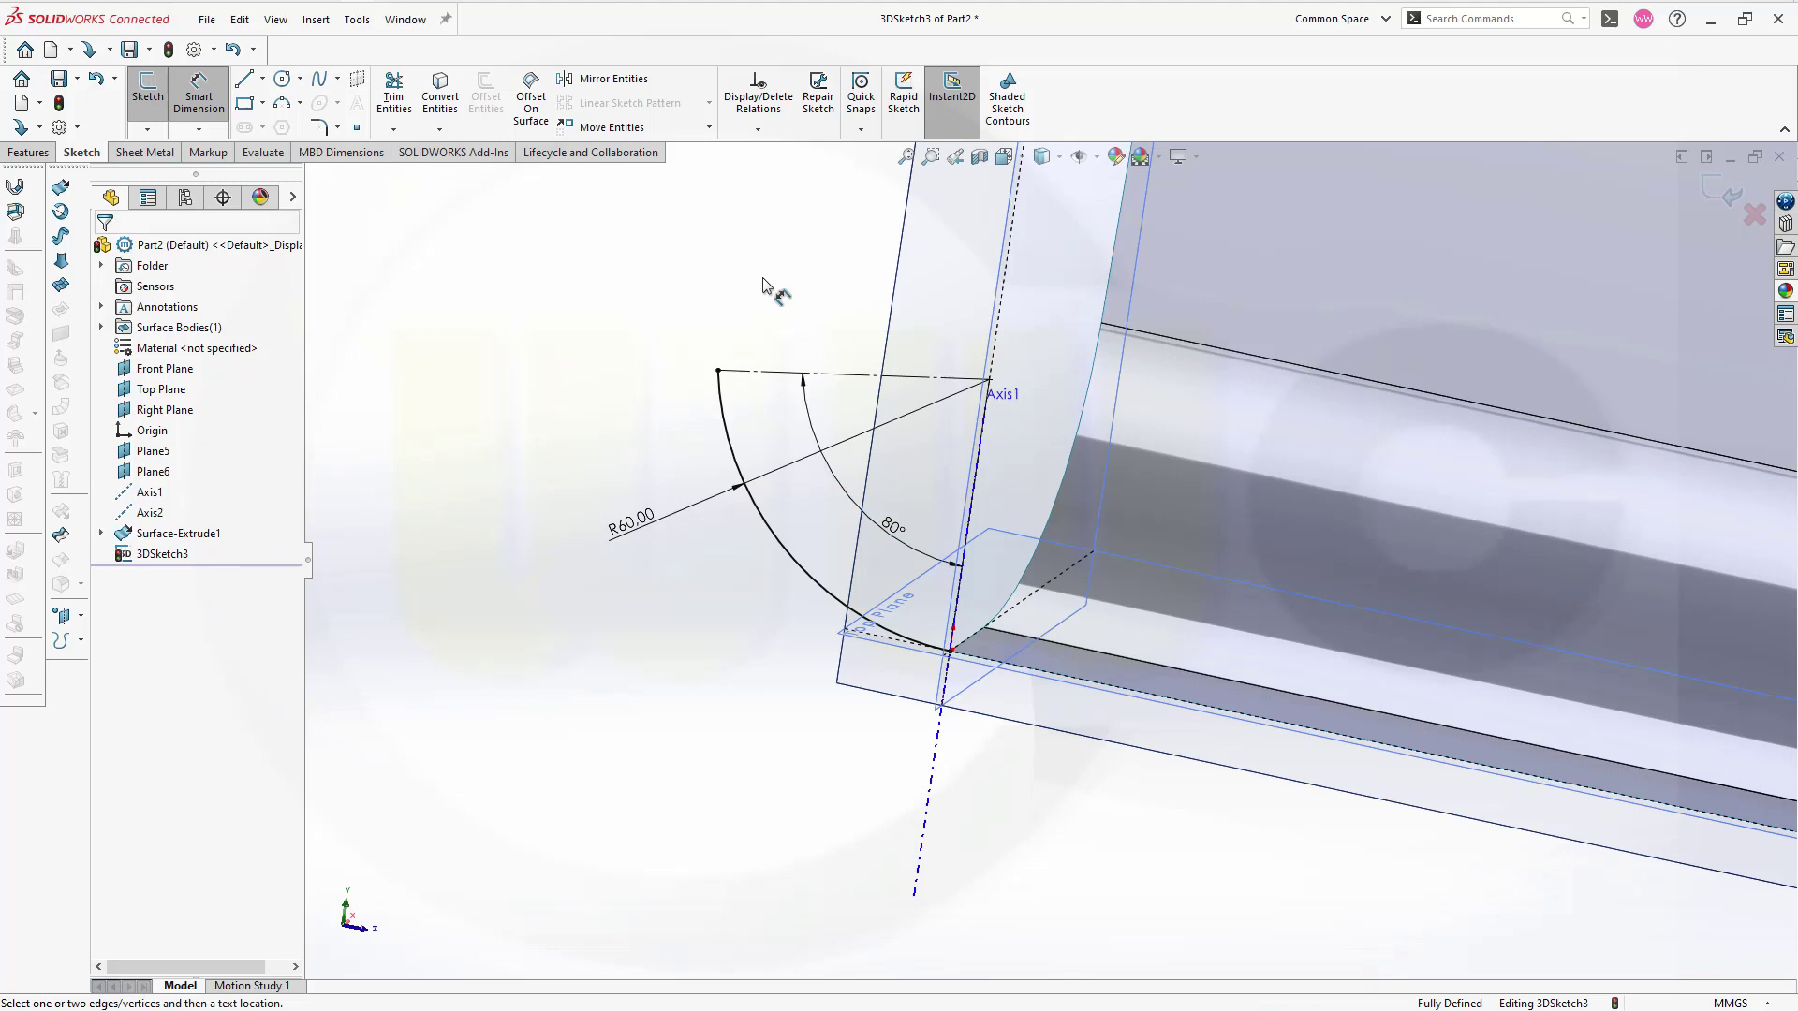
Step: Draw a line about 200 mm long from the arc's upper endpoint, running upward and slightly outward in the YZ plane
scroll(786, 313, up, 3)
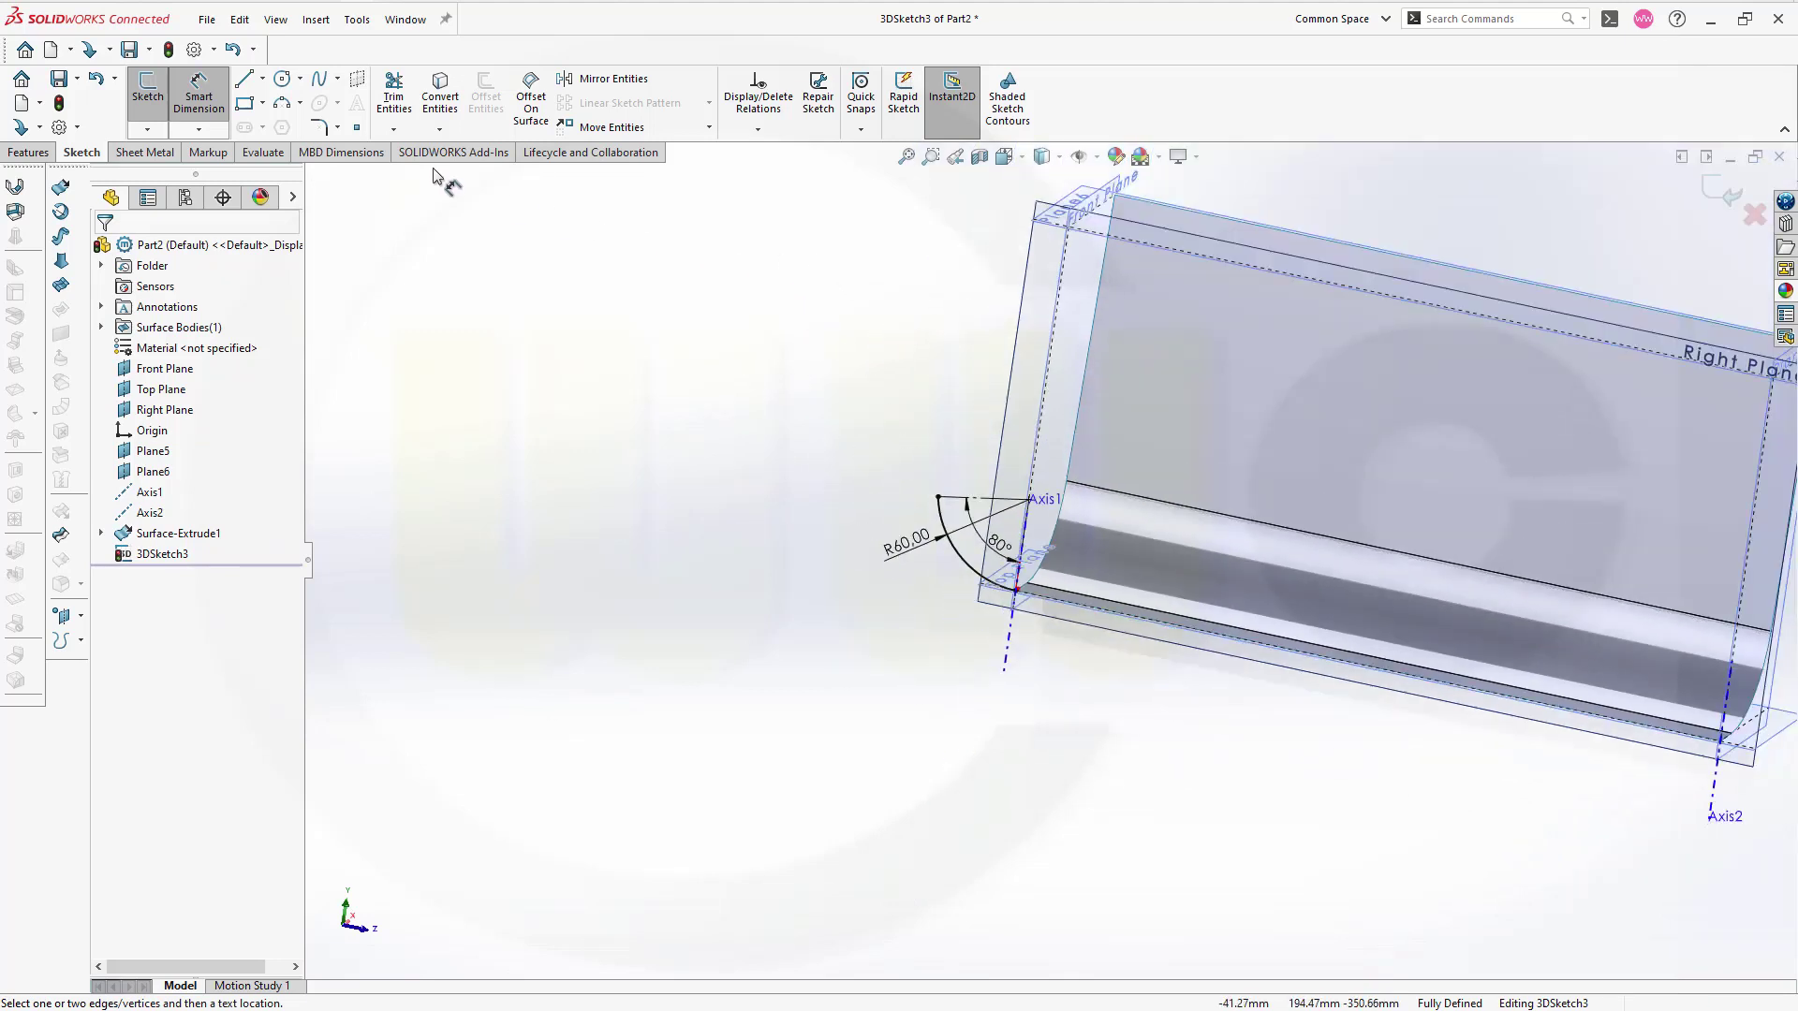
click(939, 498)
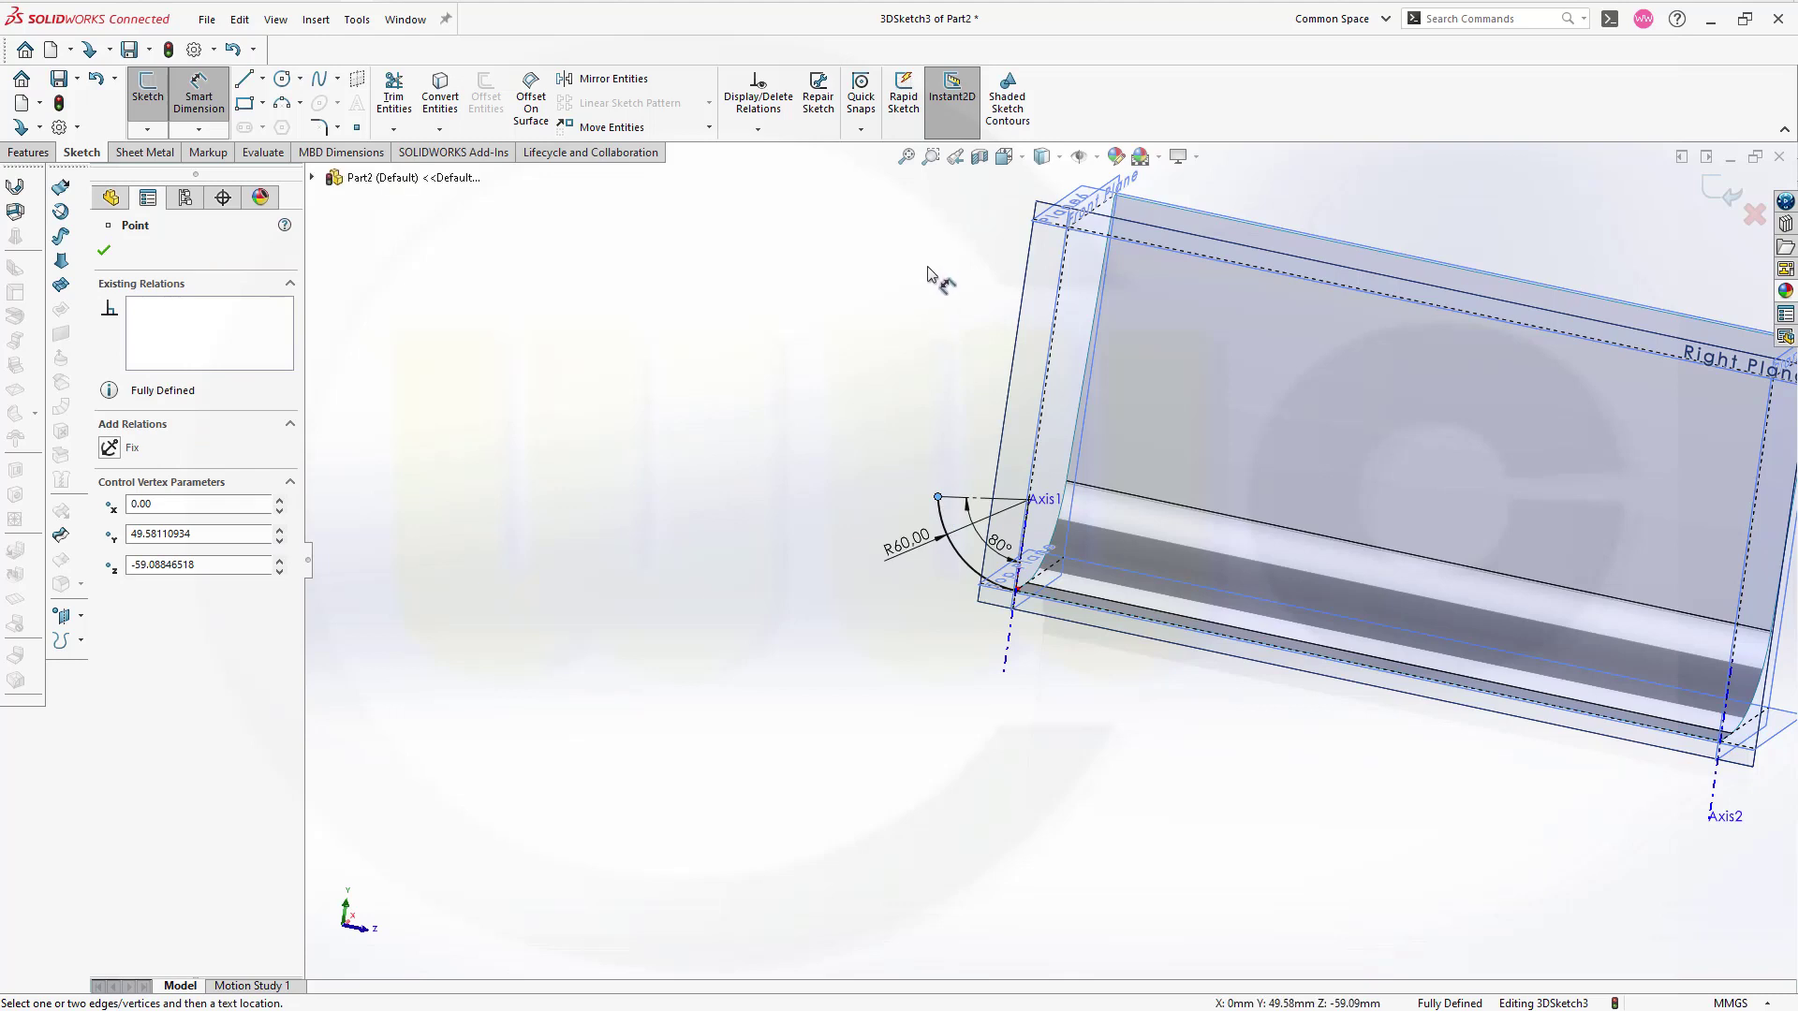
click(262, 79)
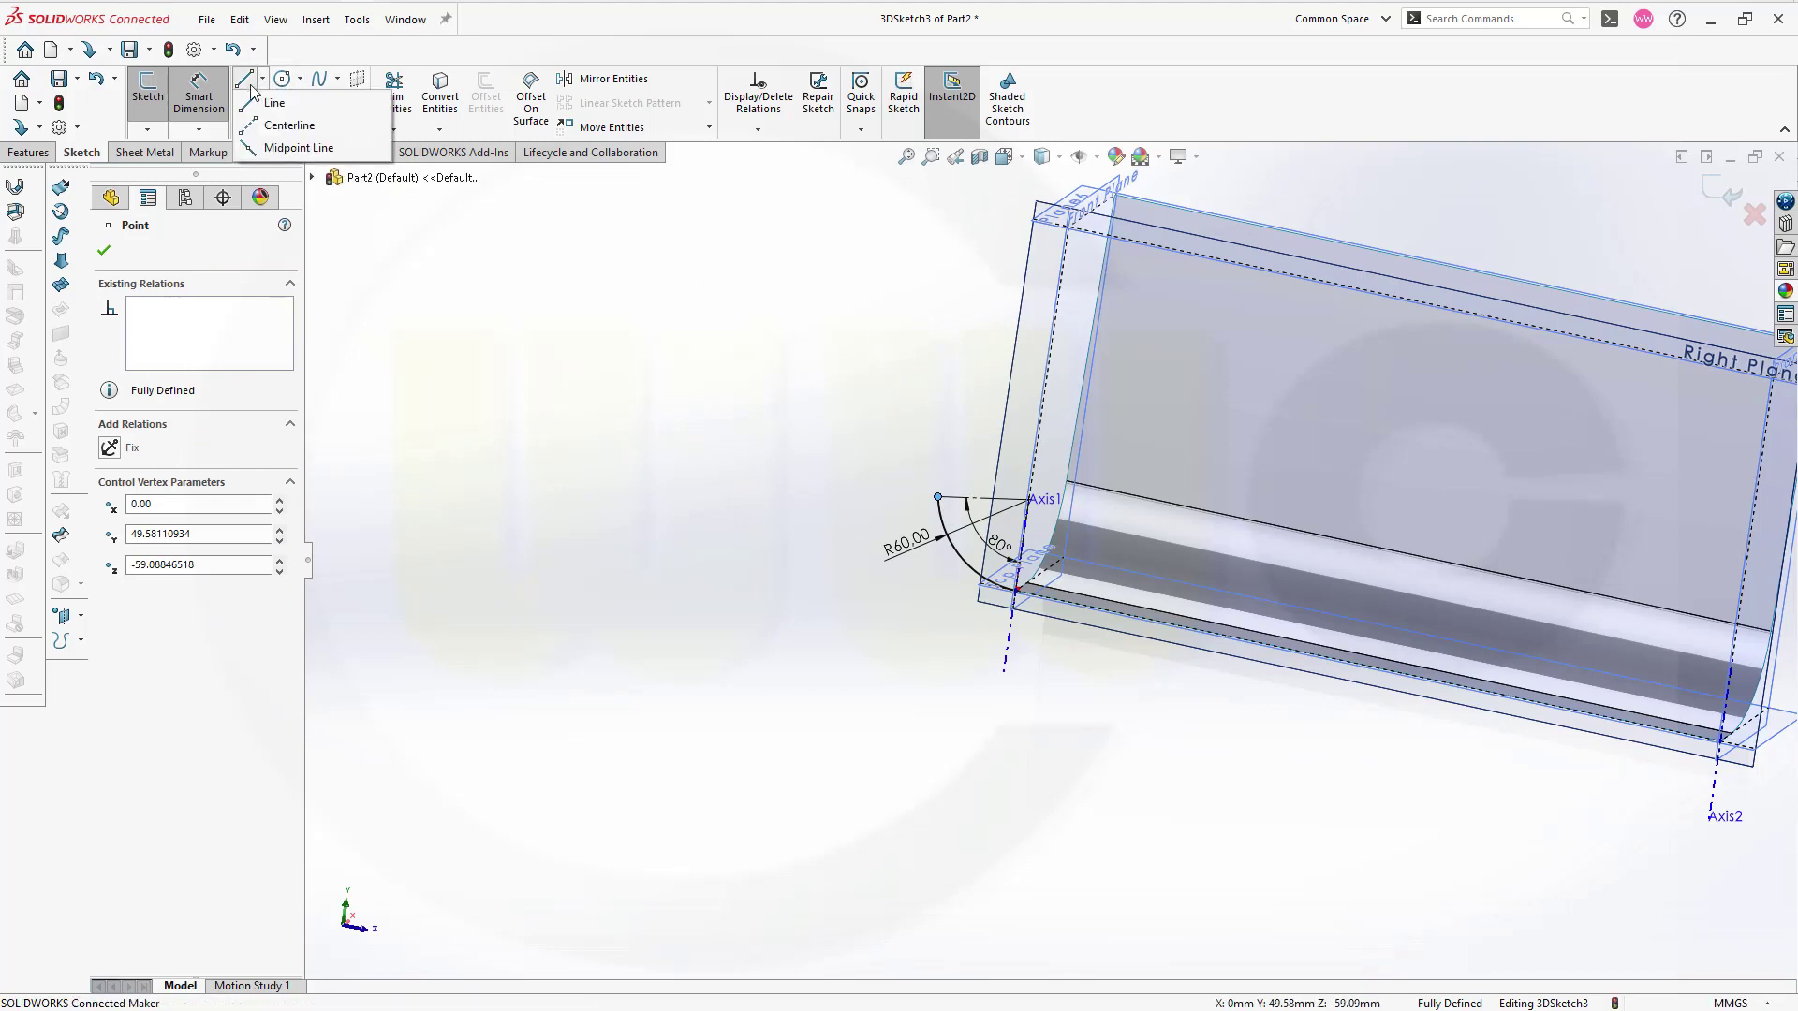
click(270, 105)
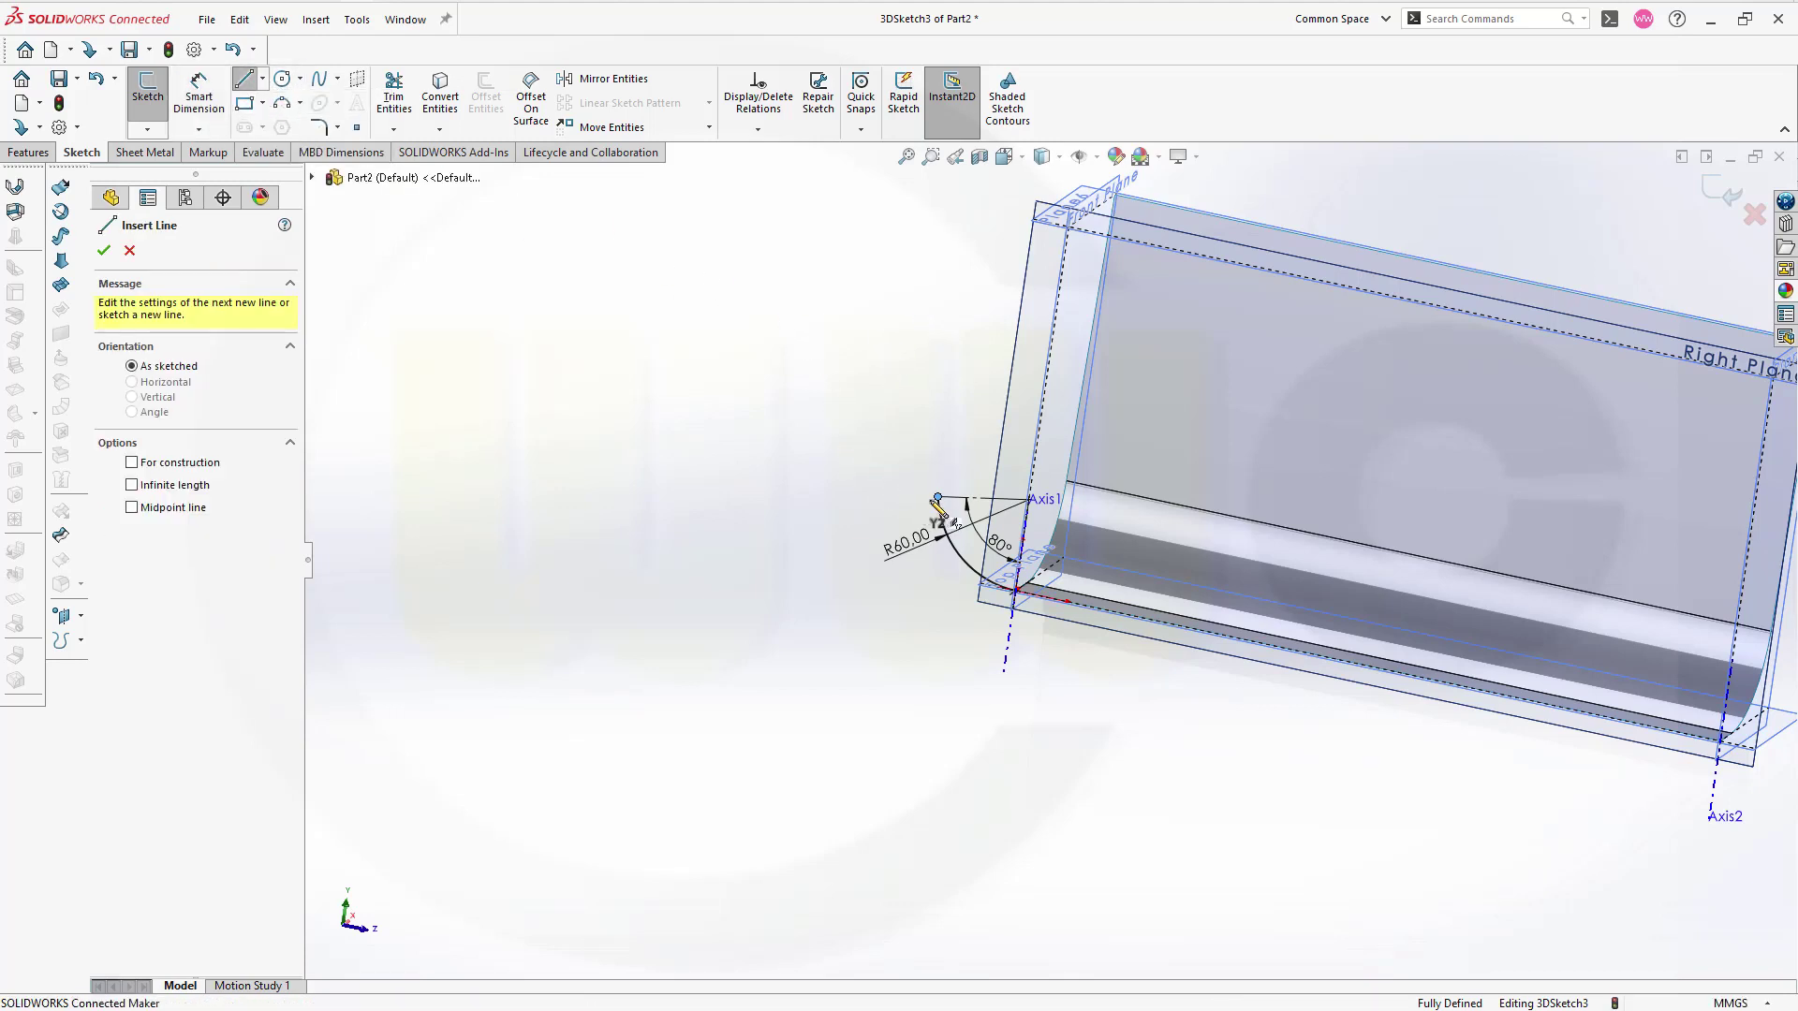
click(938, 498)
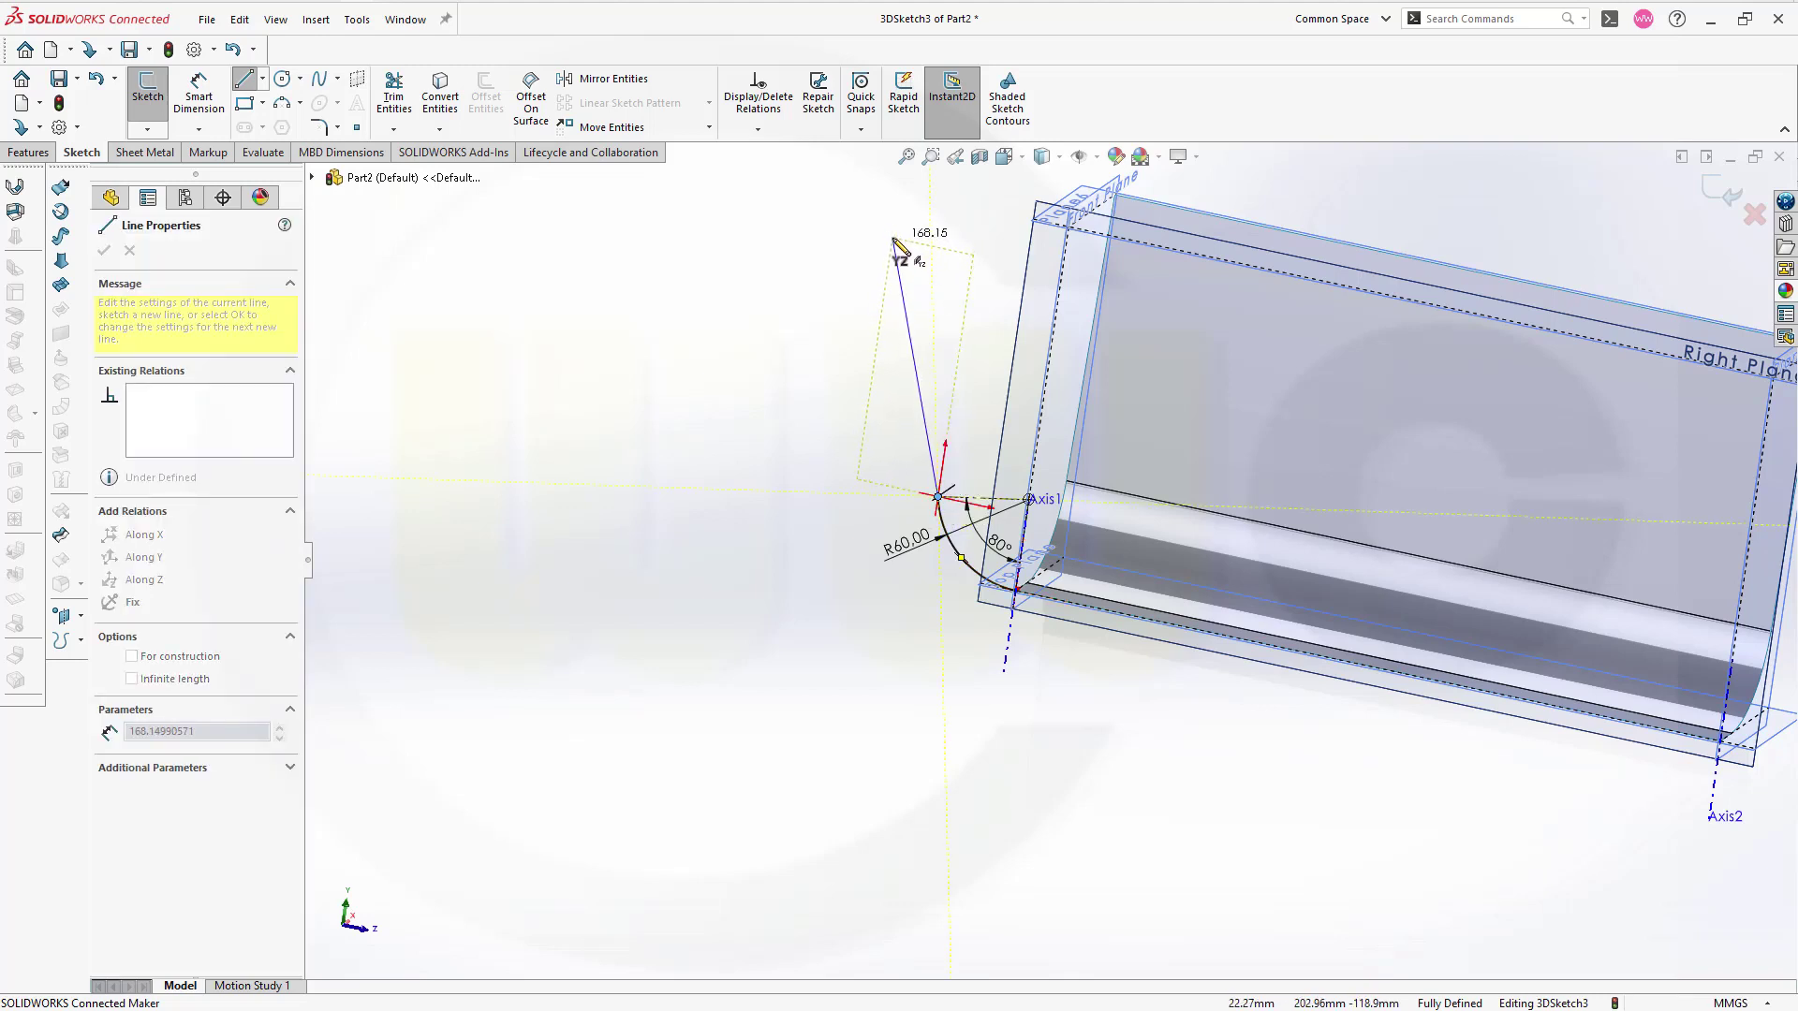
mouse_move(891, 248)
middle_down()
mouse_move(871, 252)
mouse_move(854, 305)
mouse_move(890, 250)
middle_up()
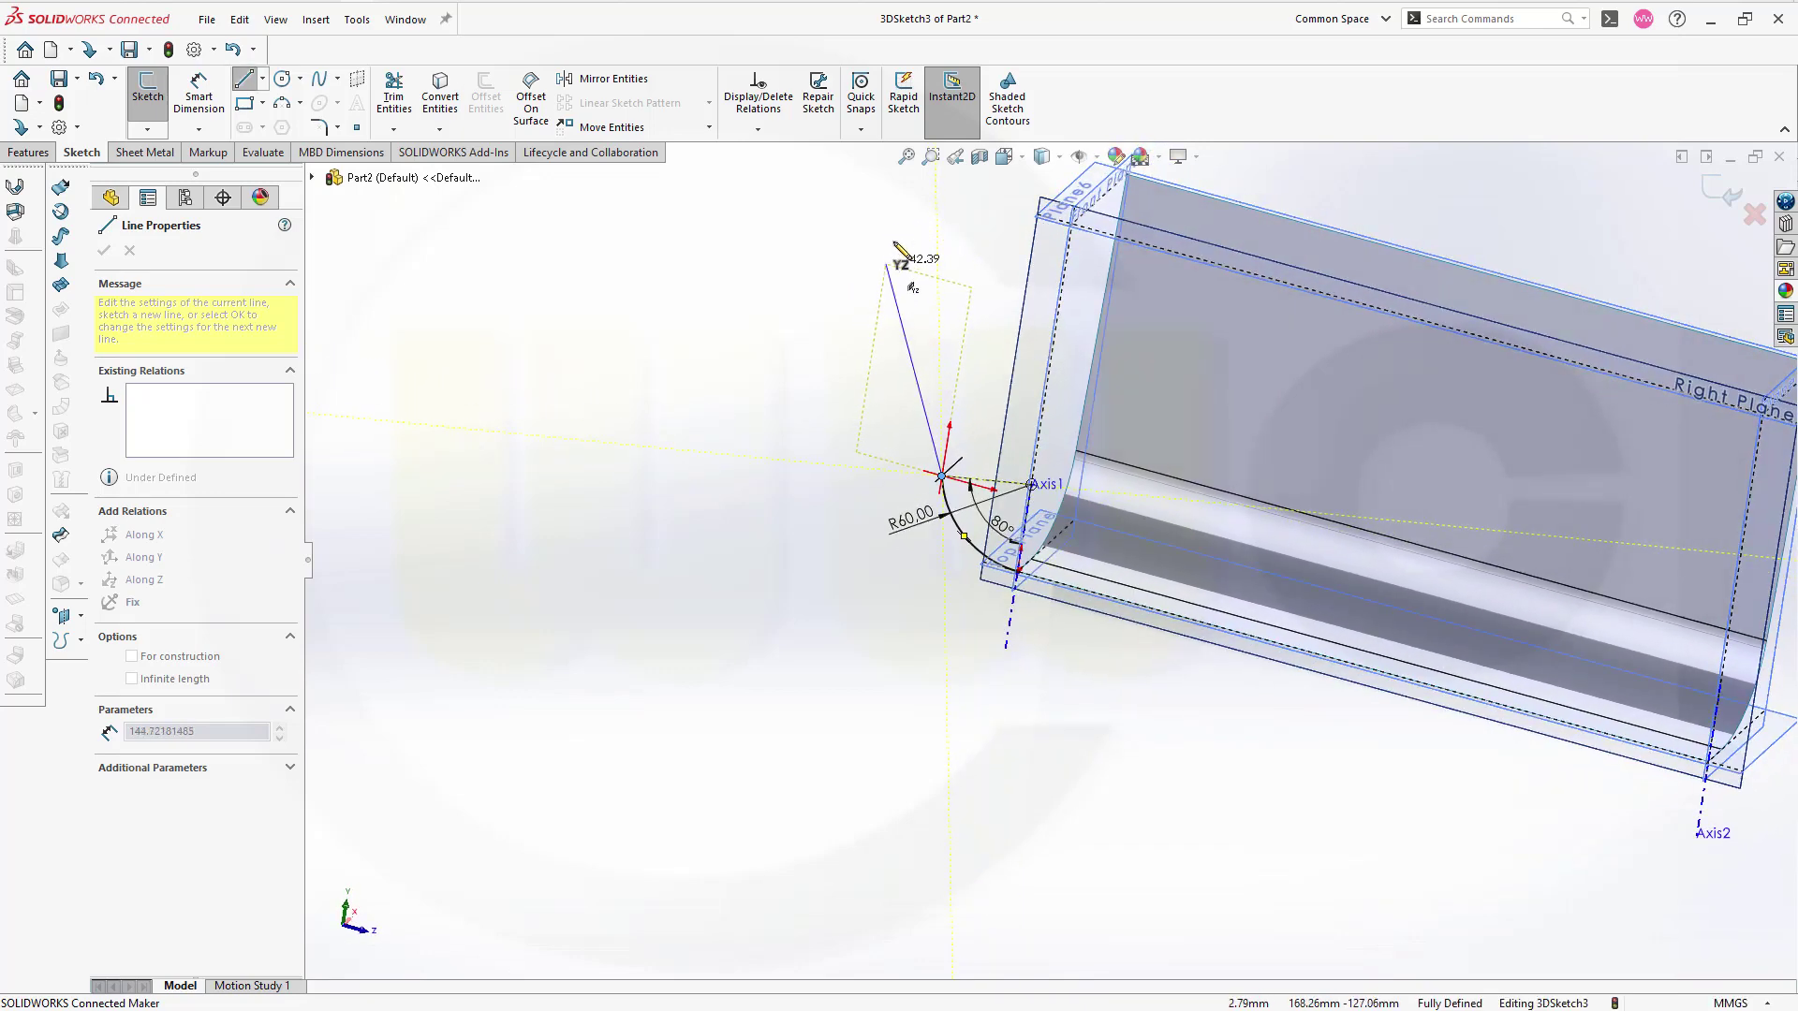
click(886, 175)
key(Escape)
key(z)
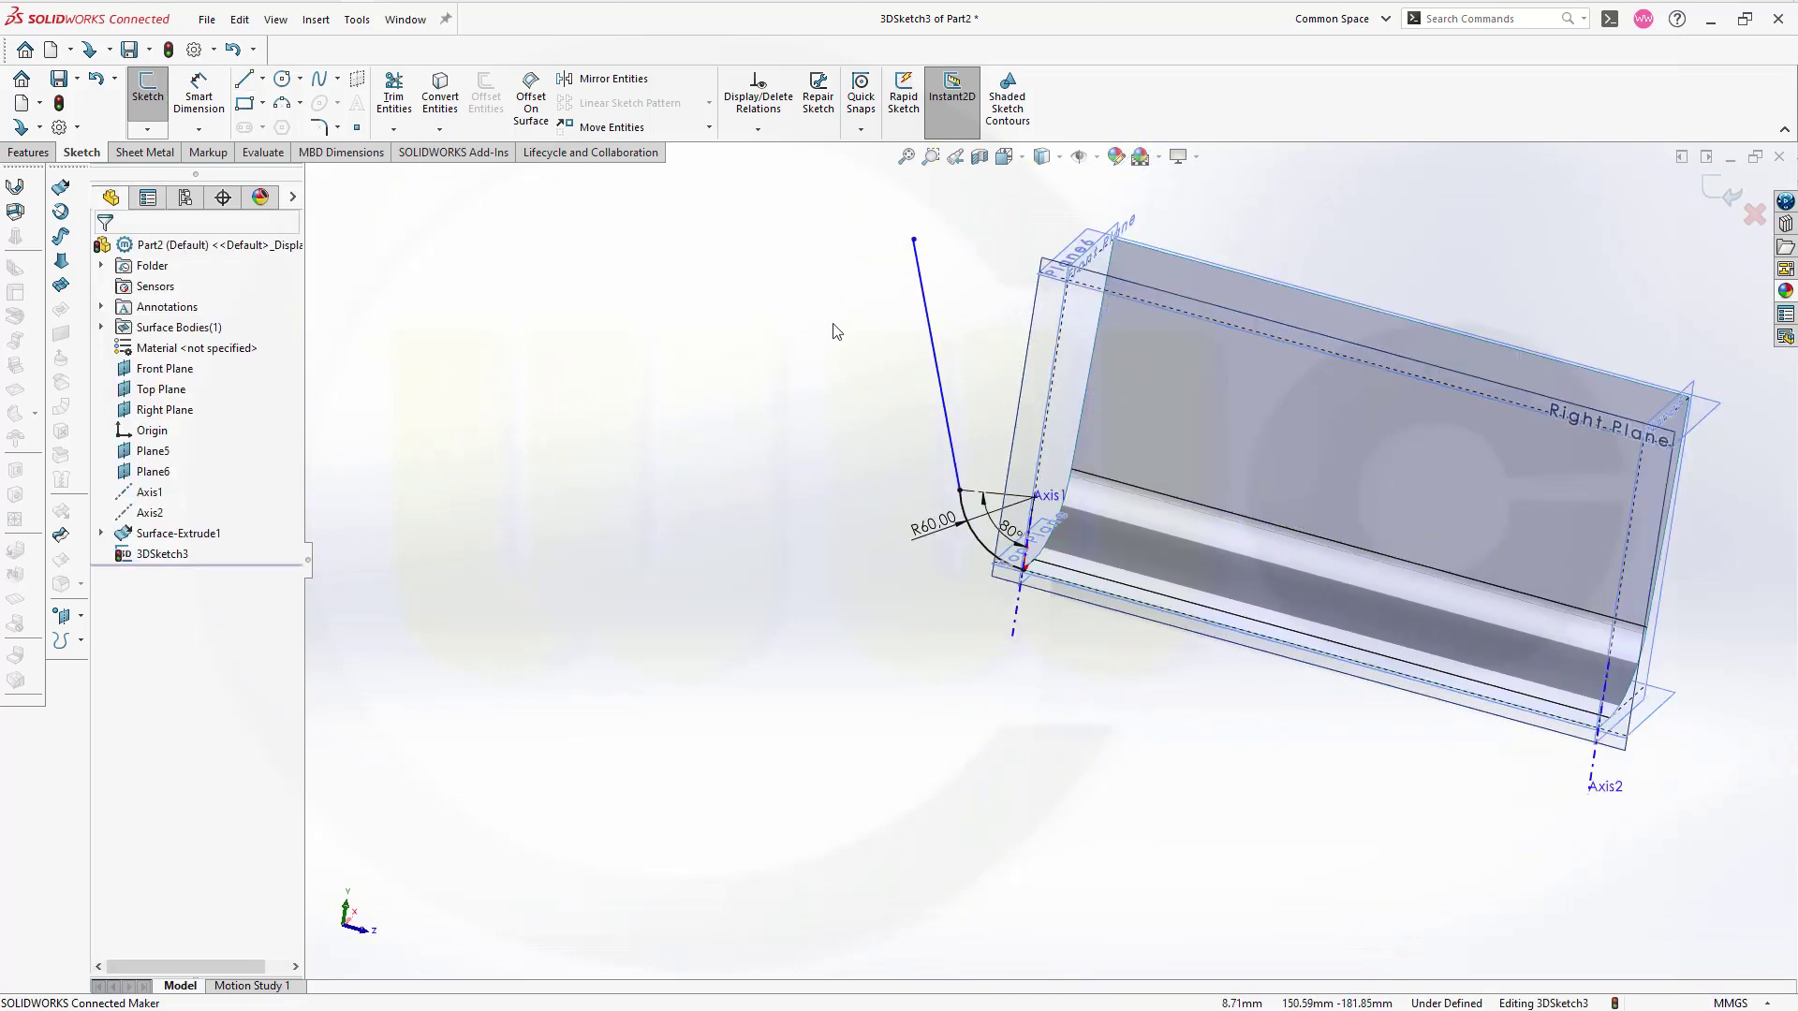
Step: Add an On Plane relation between the new line's upper endpoint and Plane6
scroll(840, 327, down, 1)
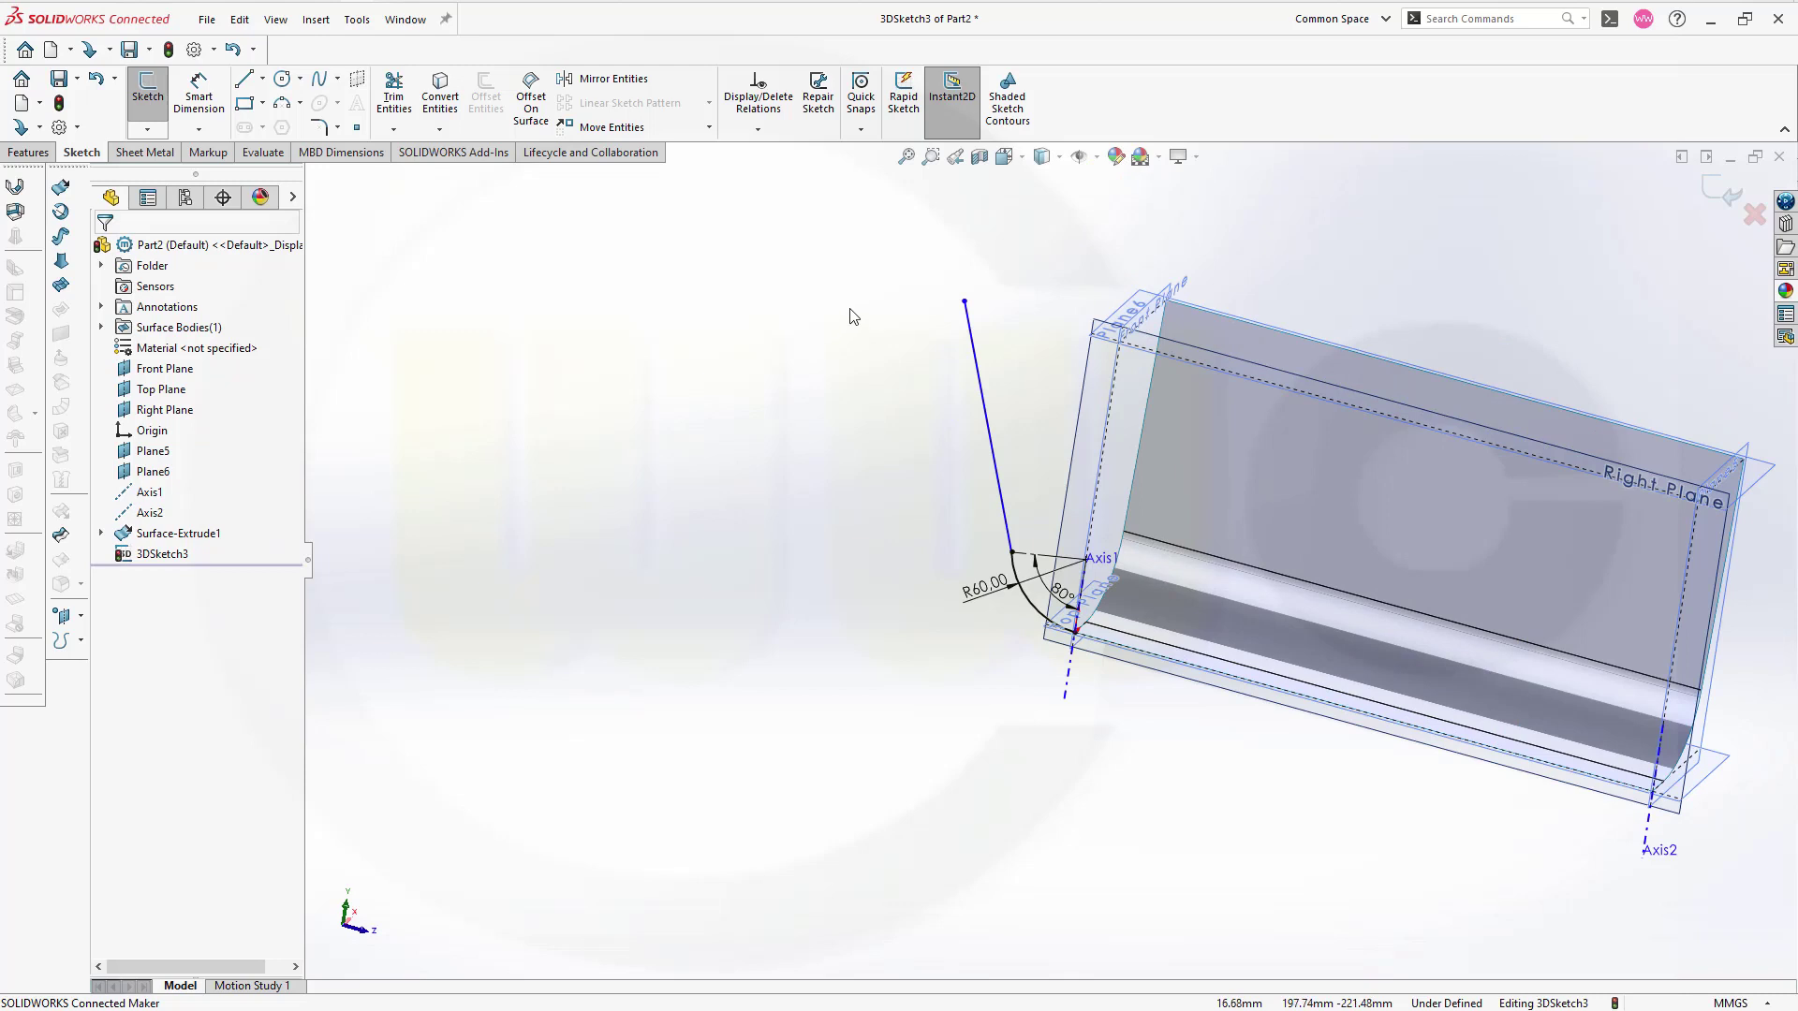
click(964, 301)
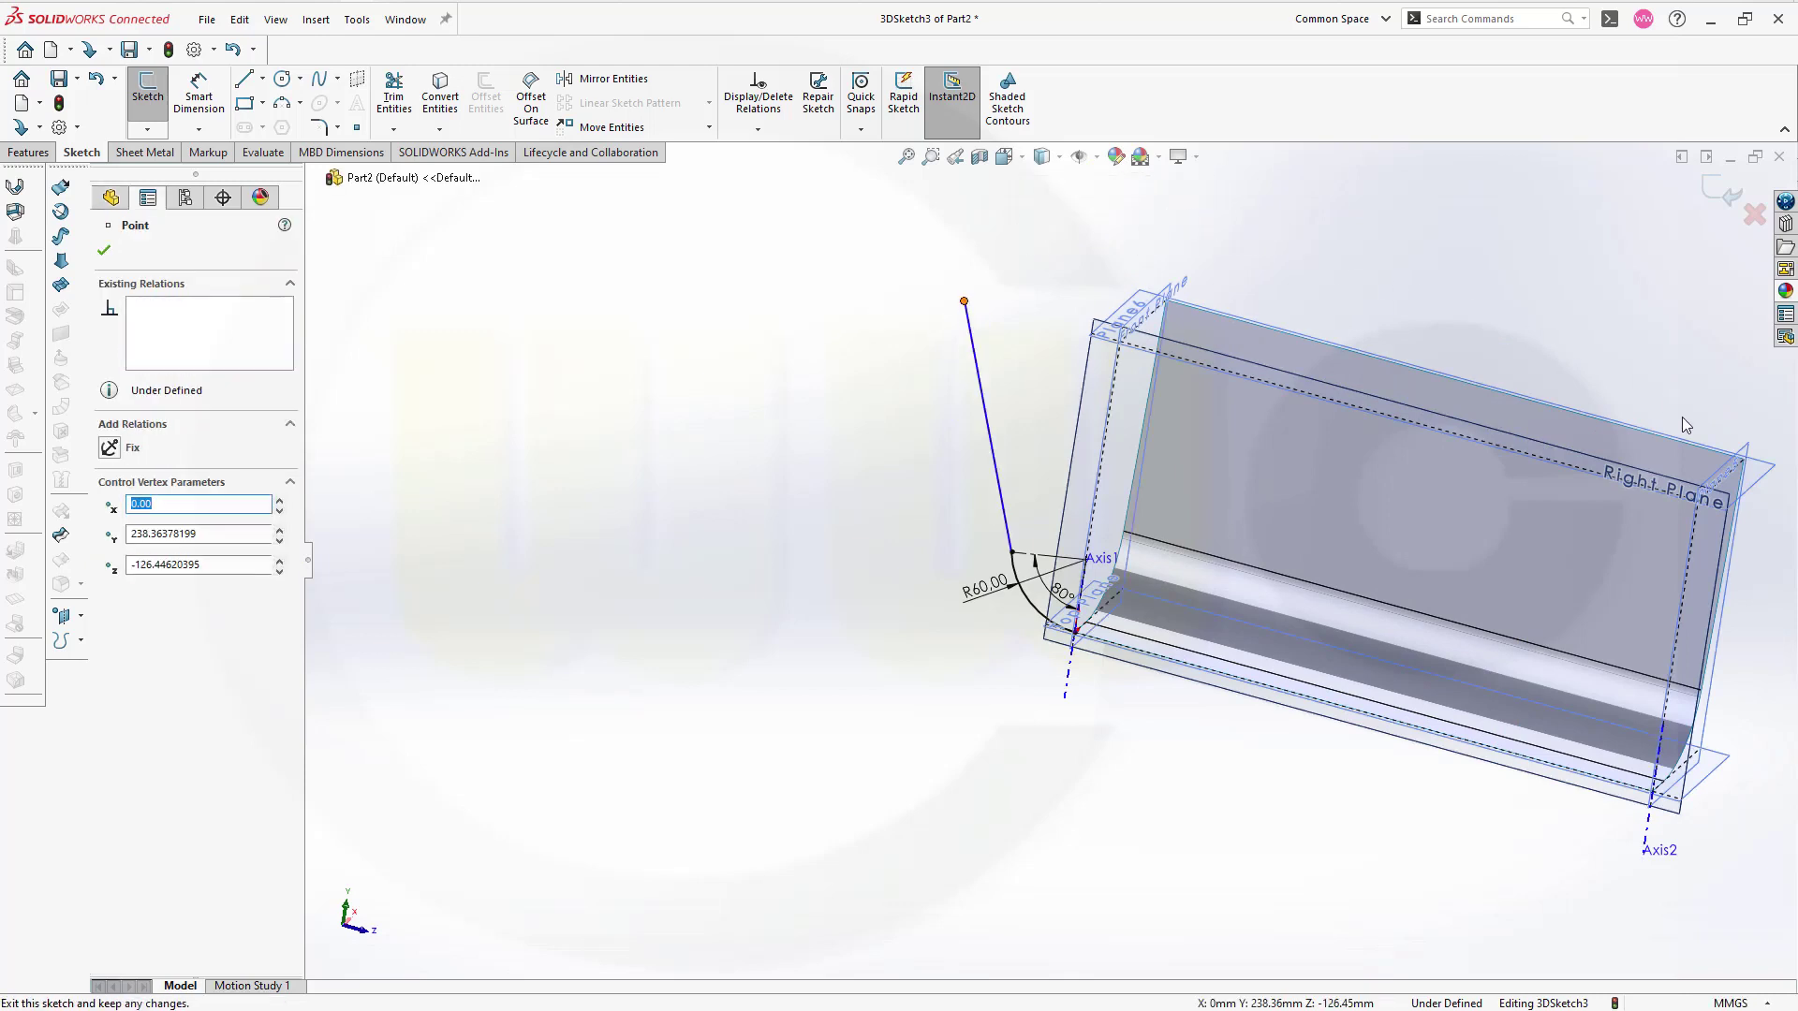
ctrl+click(1769, 479)
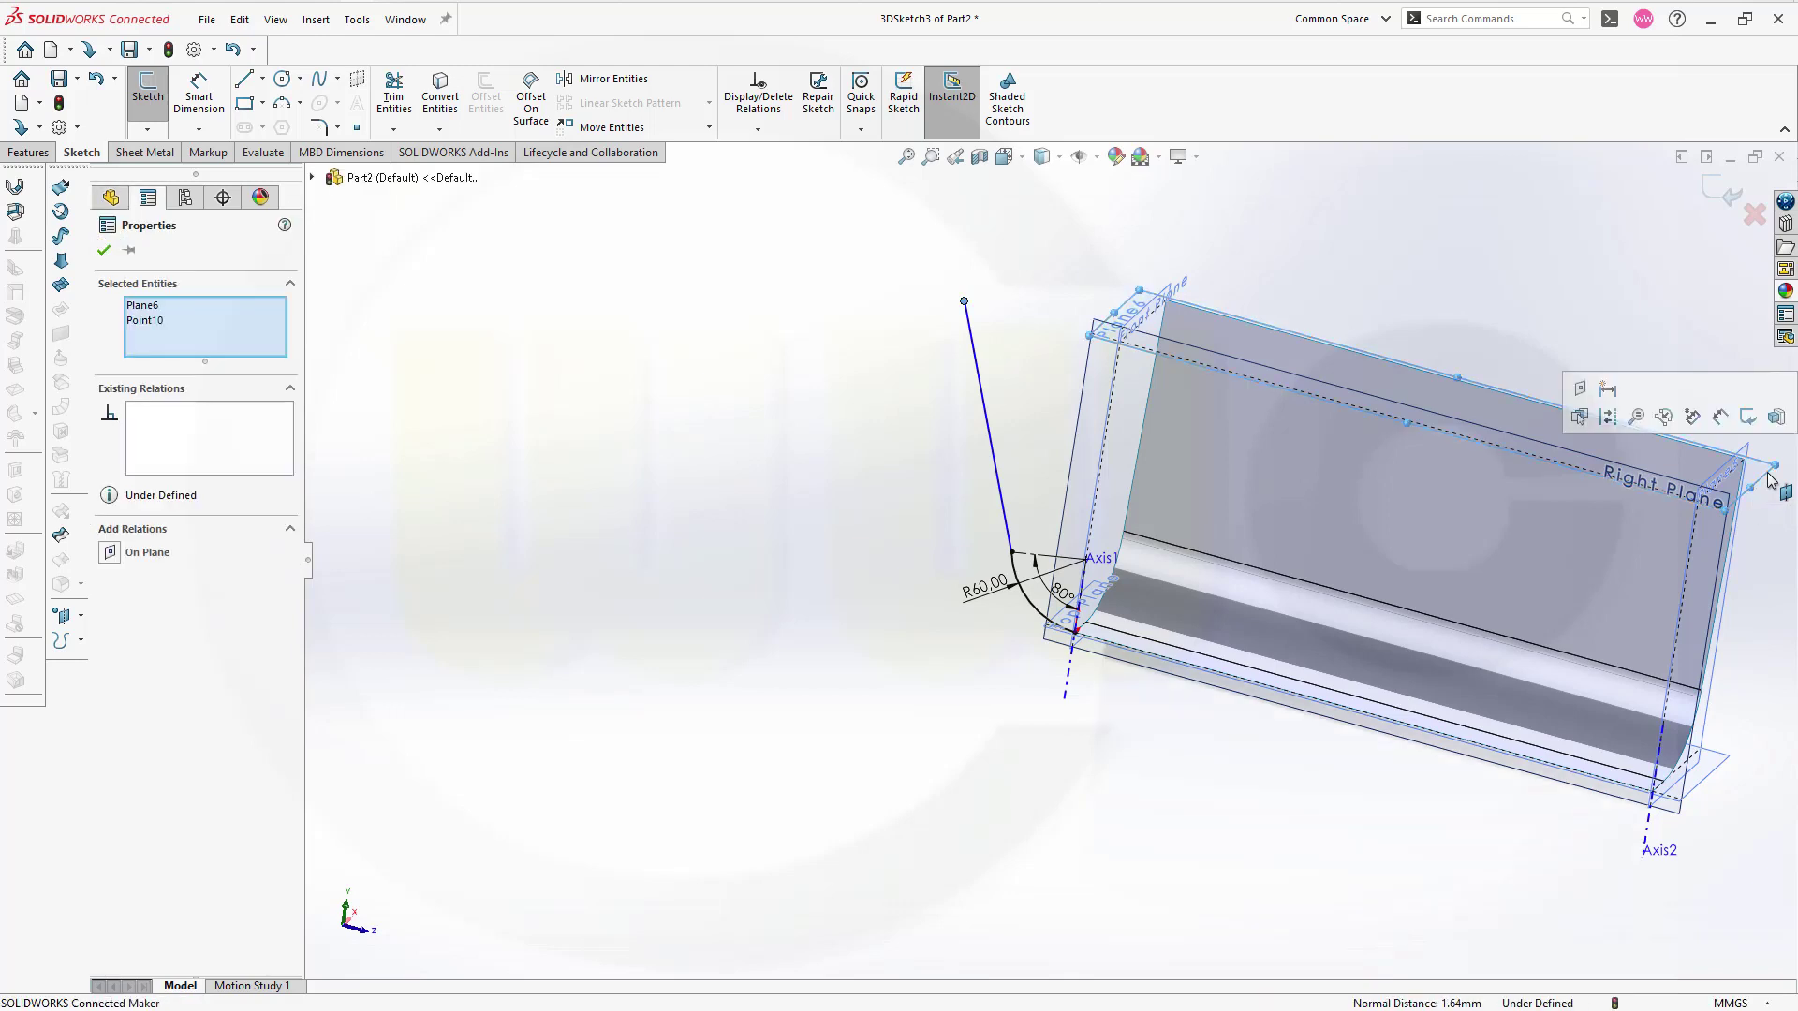
click(1581, 390)
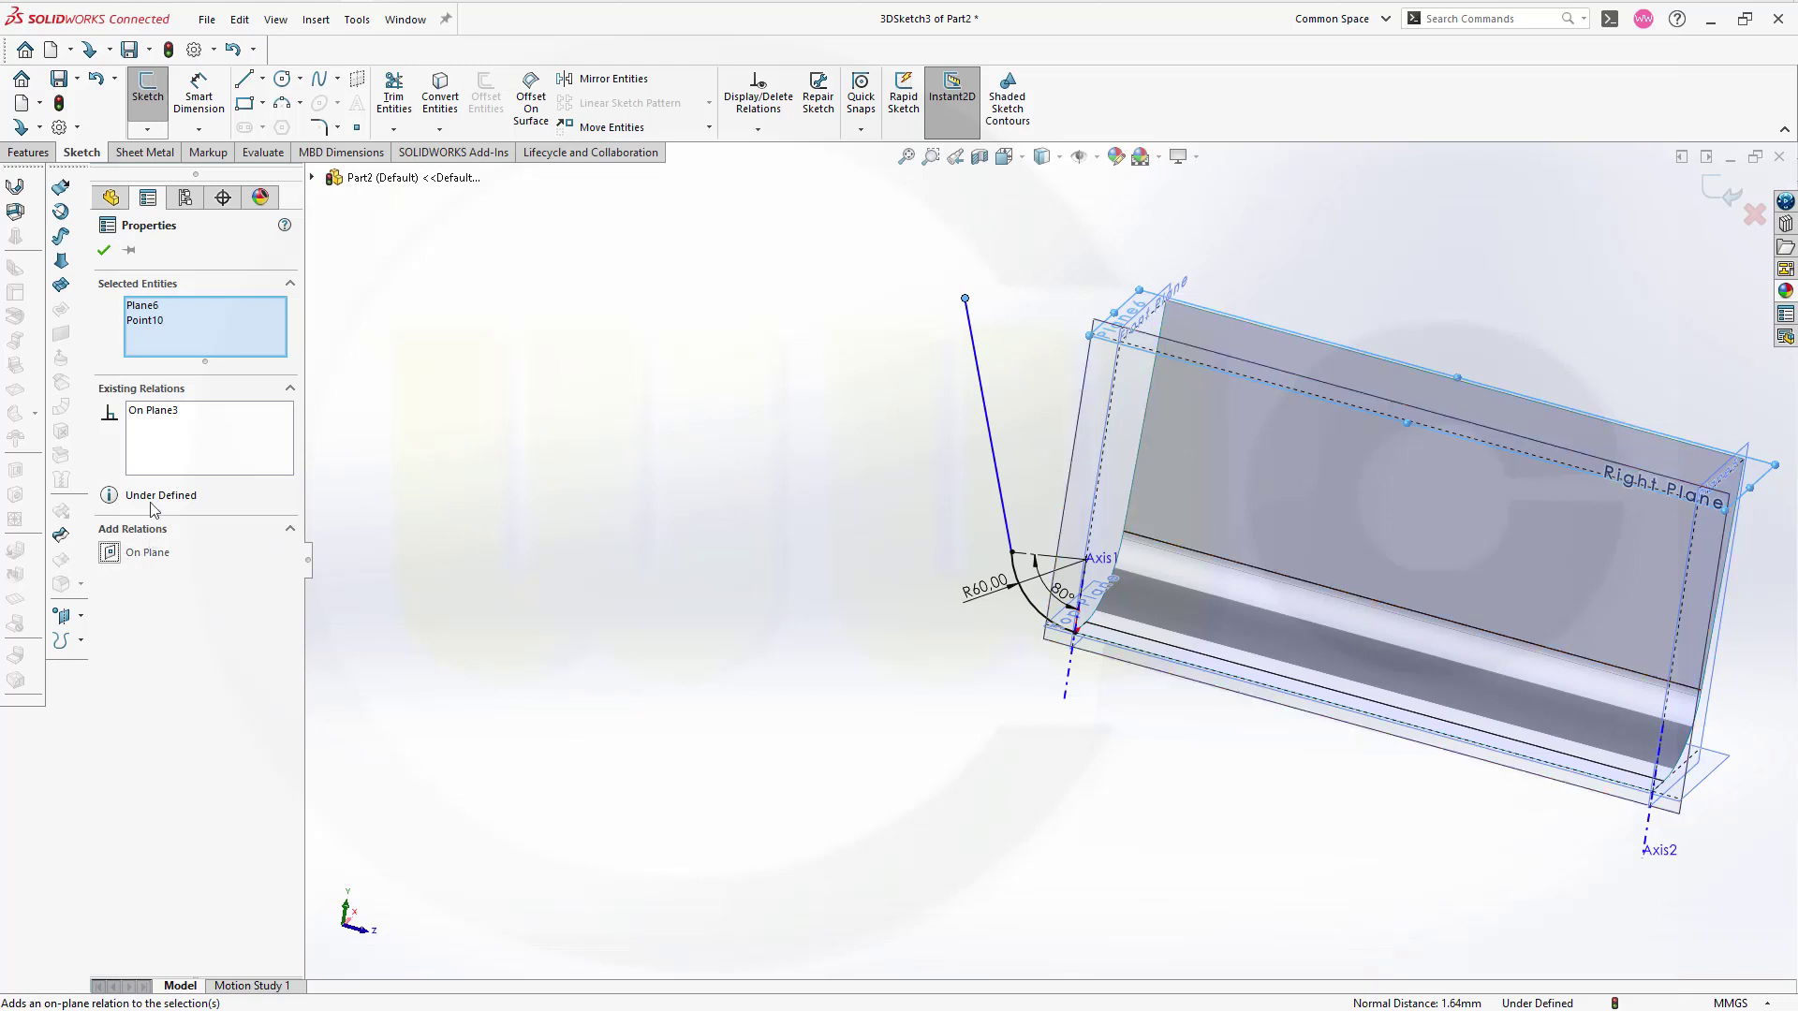
click(104, 253)
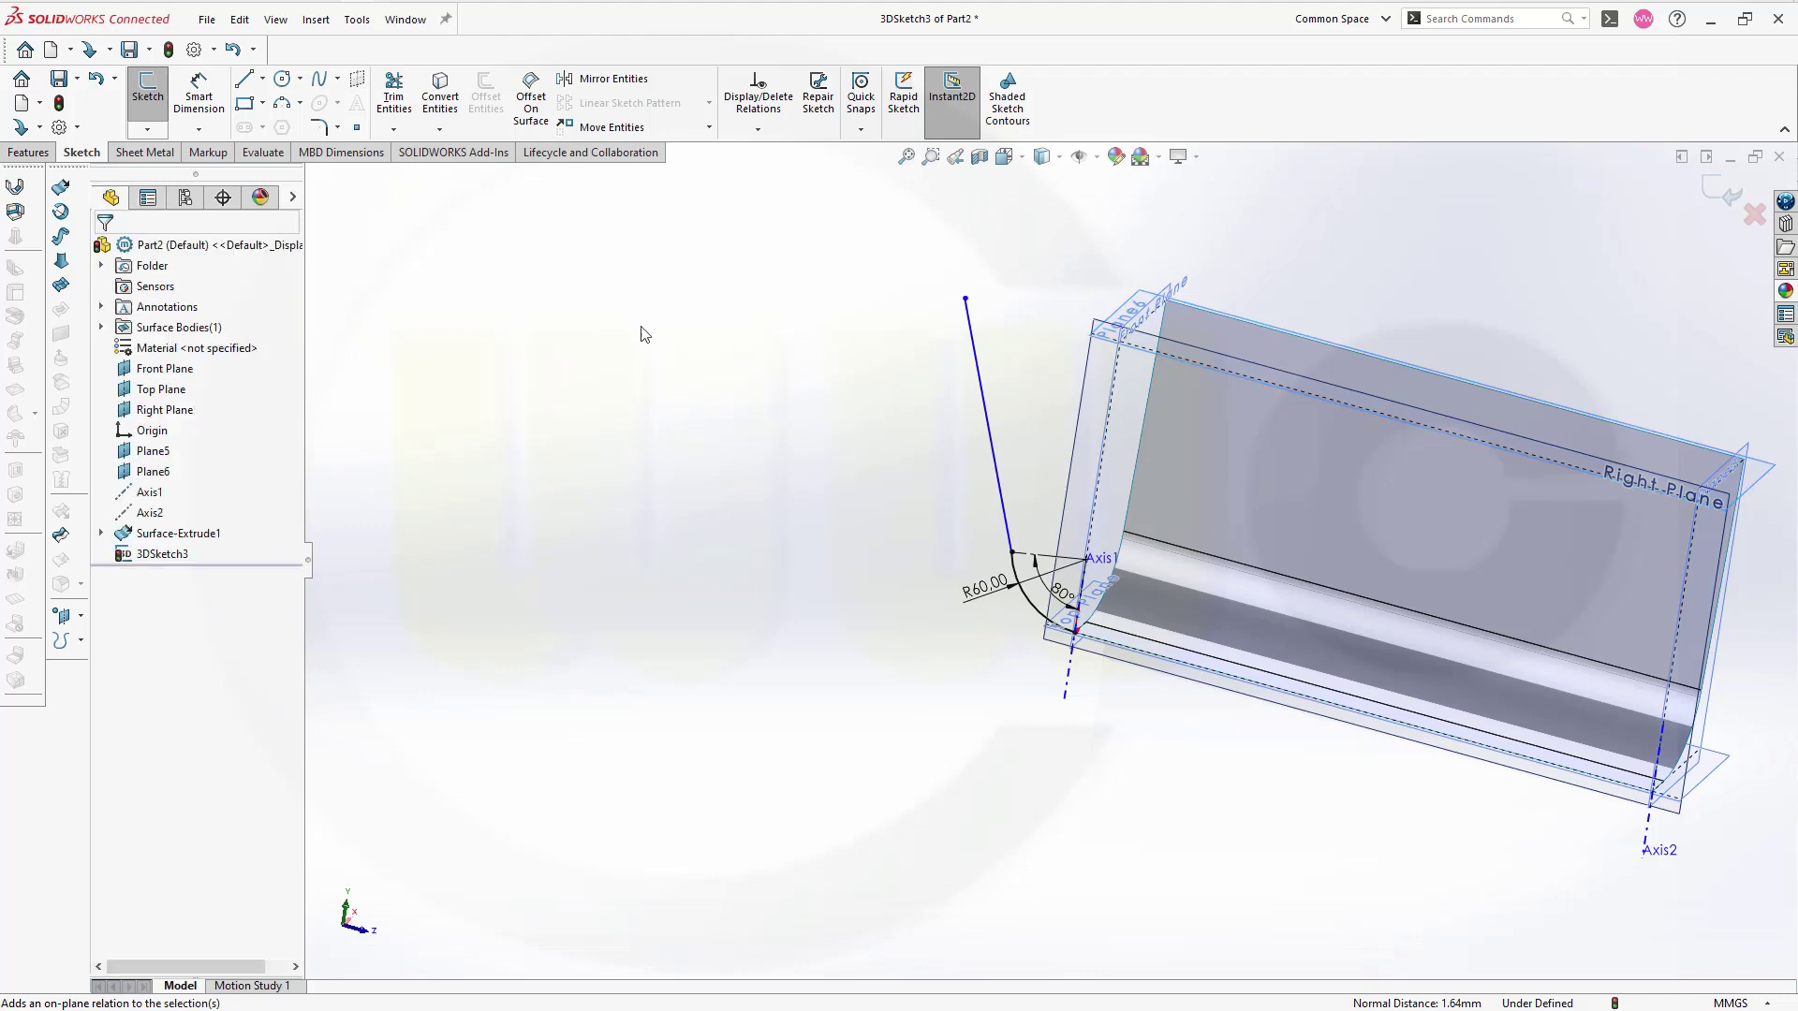
Step: Dimension the angle between the line and Axis1 and set it to 10 degrees
middle_drag(845, 398, 806, 356)
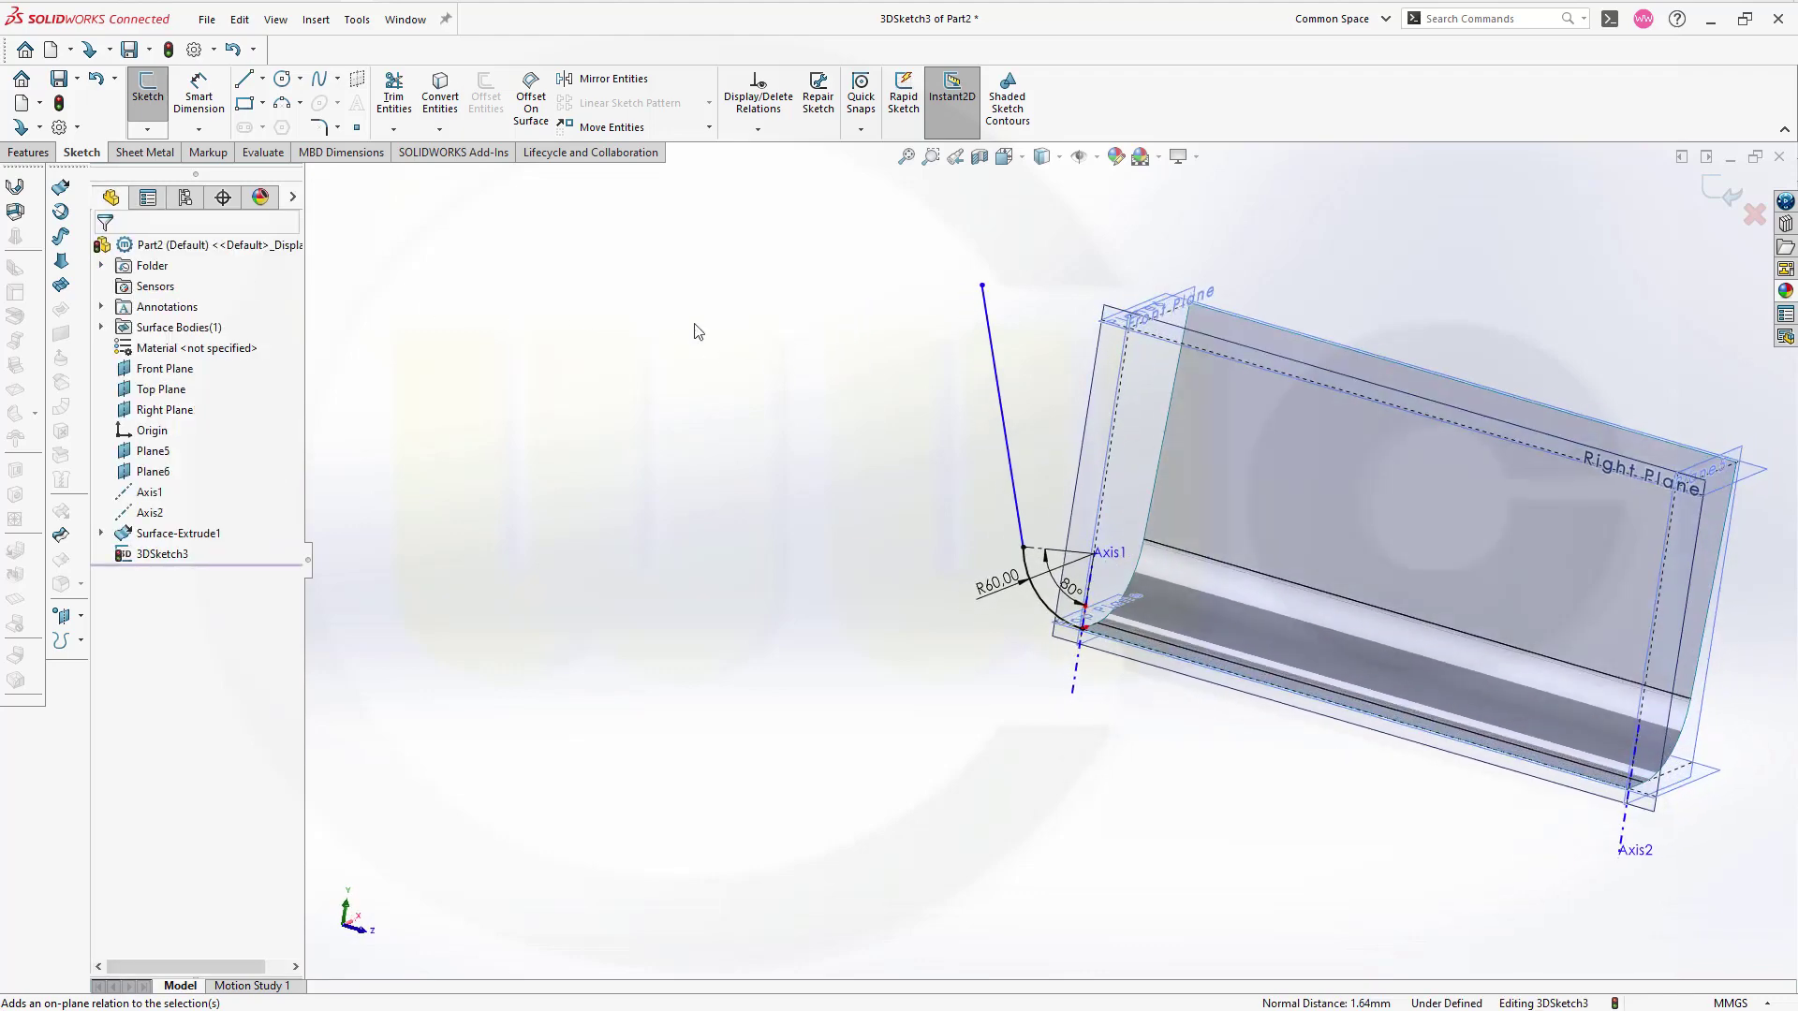
click(205, 93)
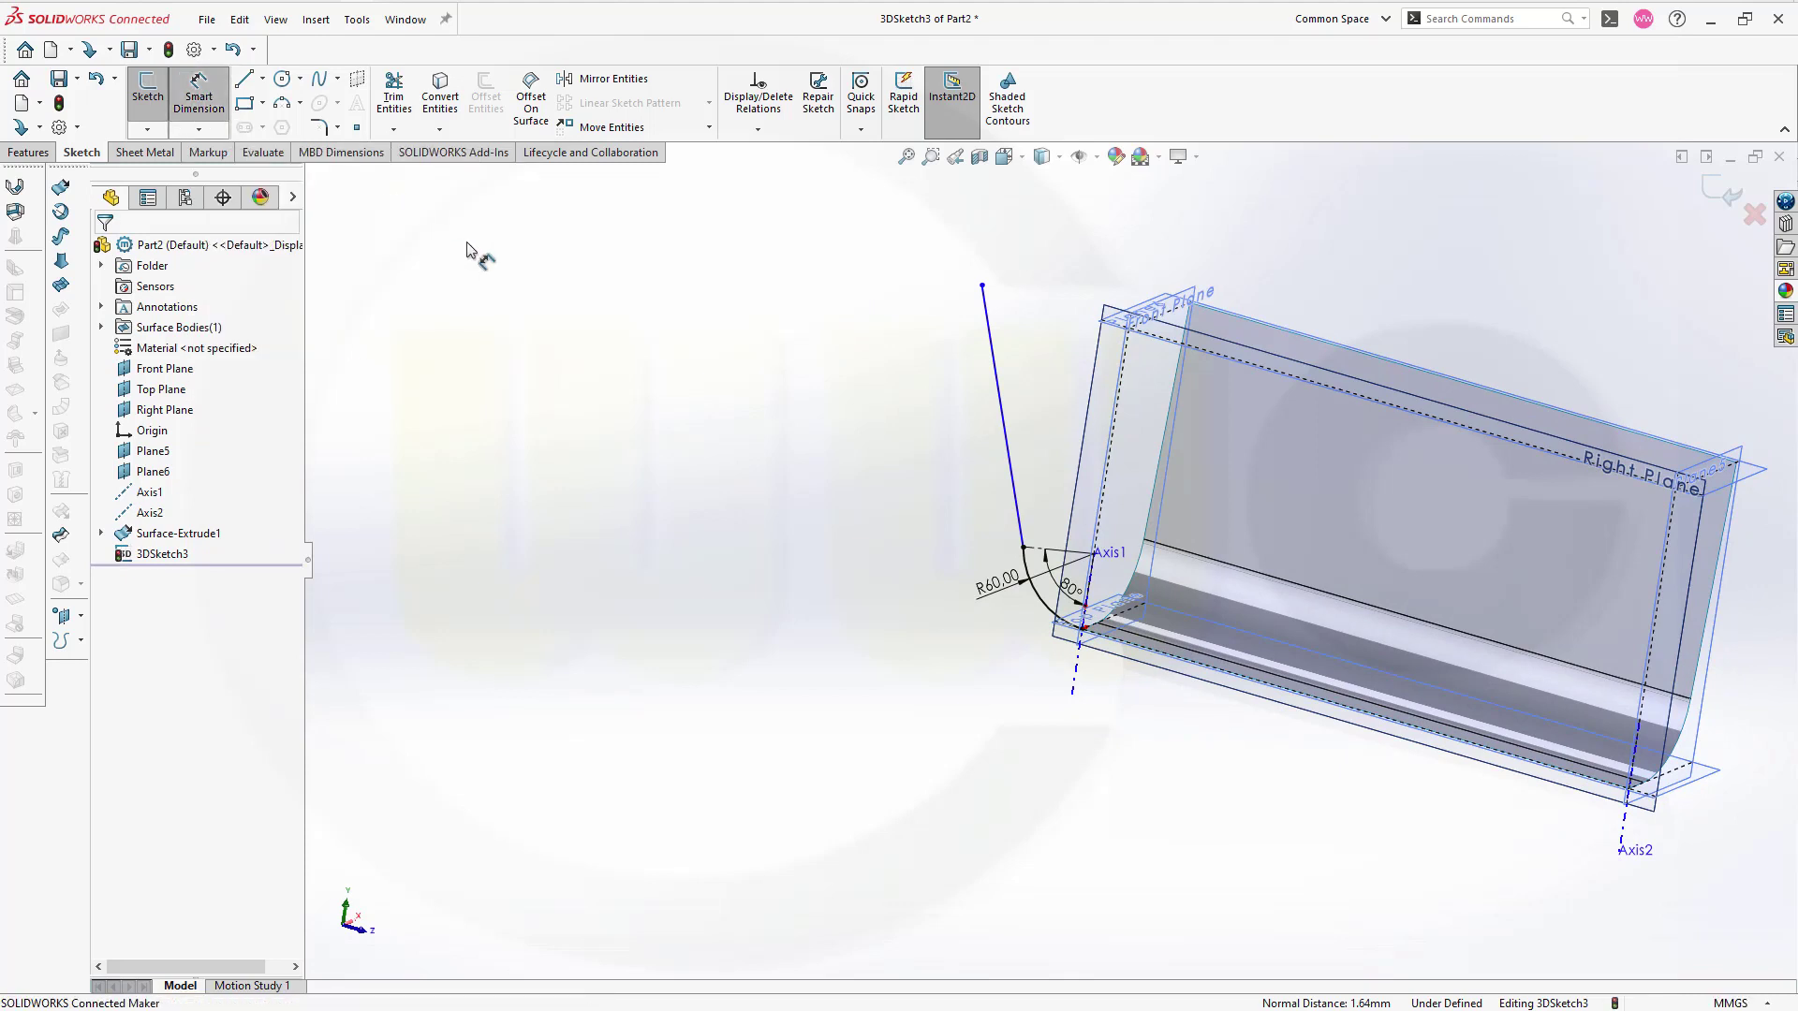
click(998, 401)
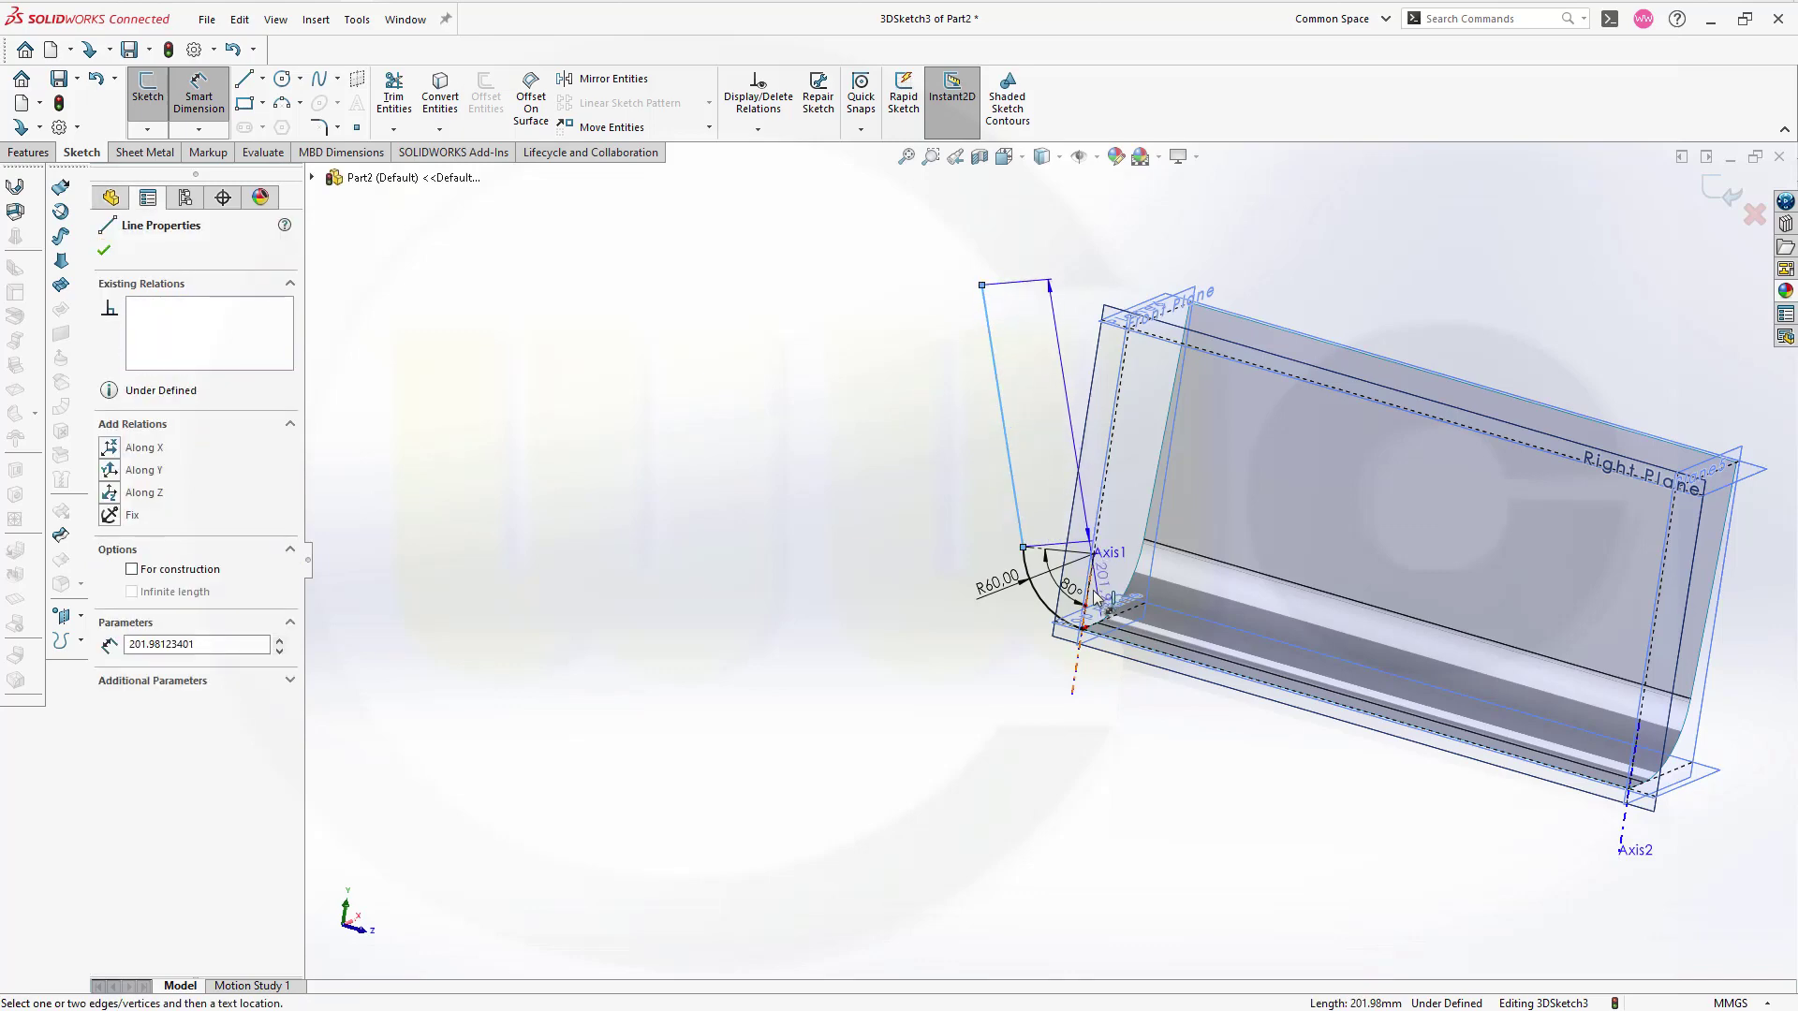
scroll(1100, 618, down, 3)
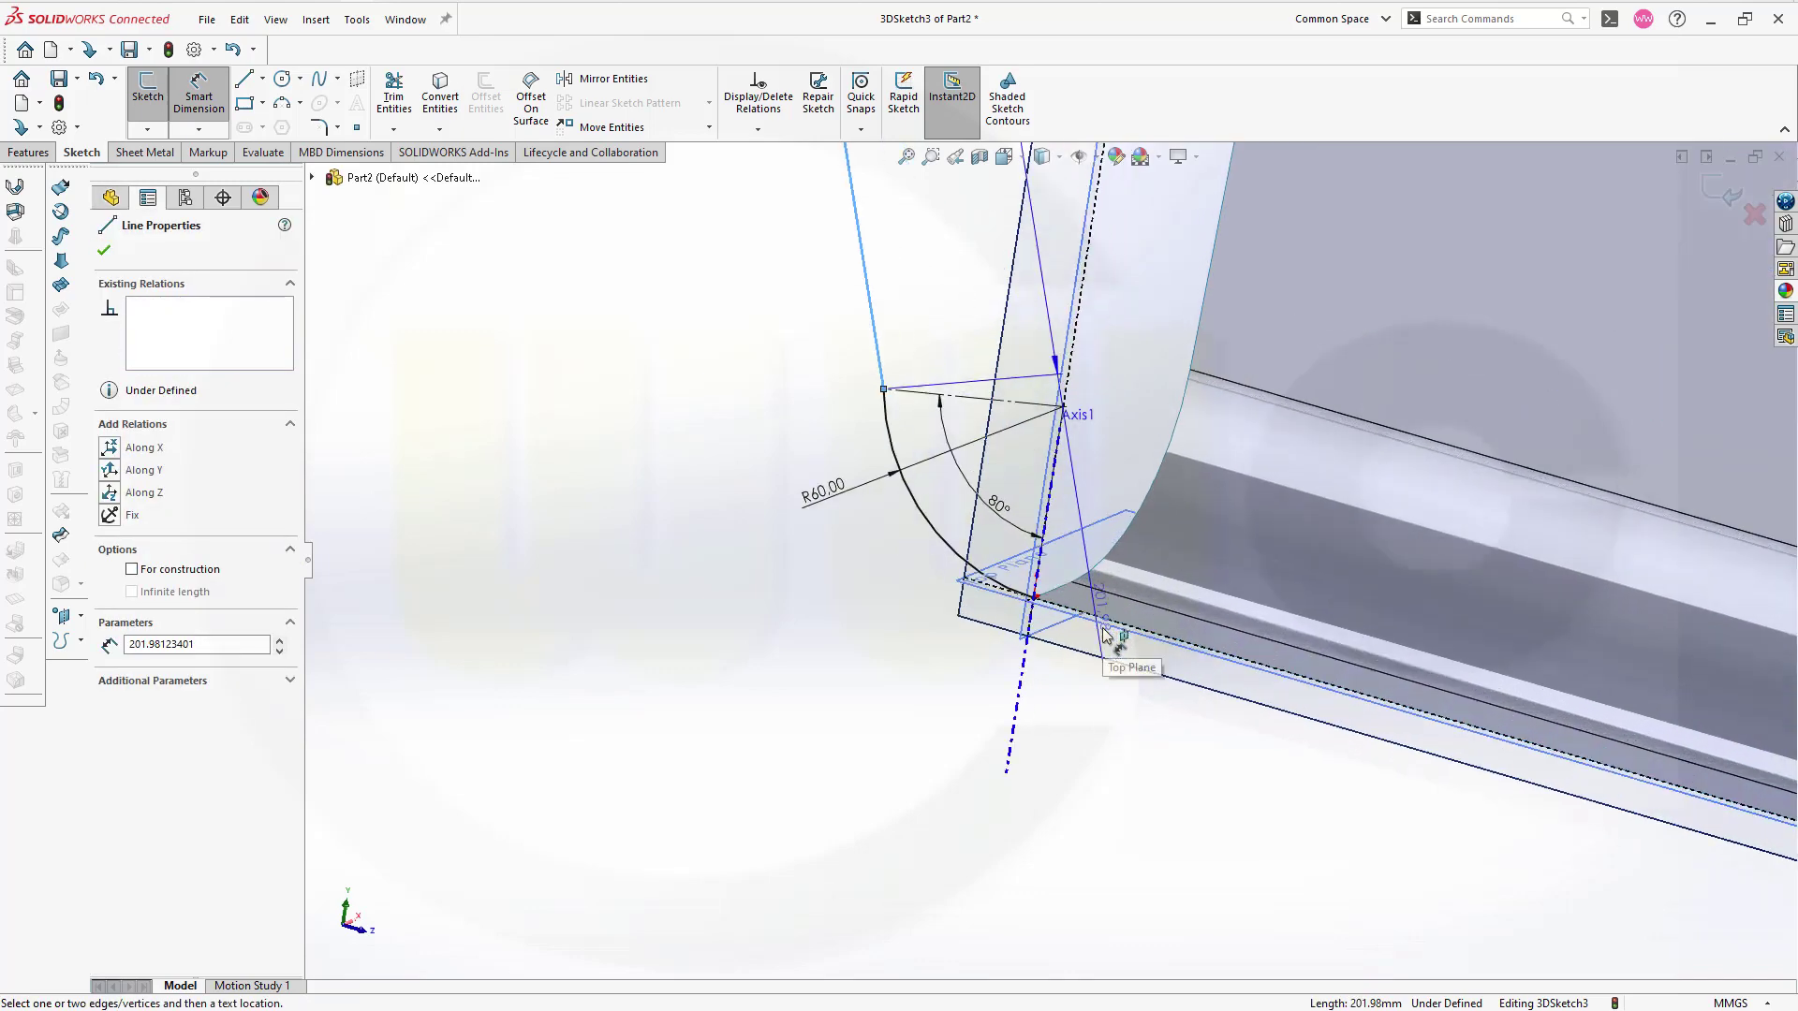
scroll(1075, 590, down, 2)
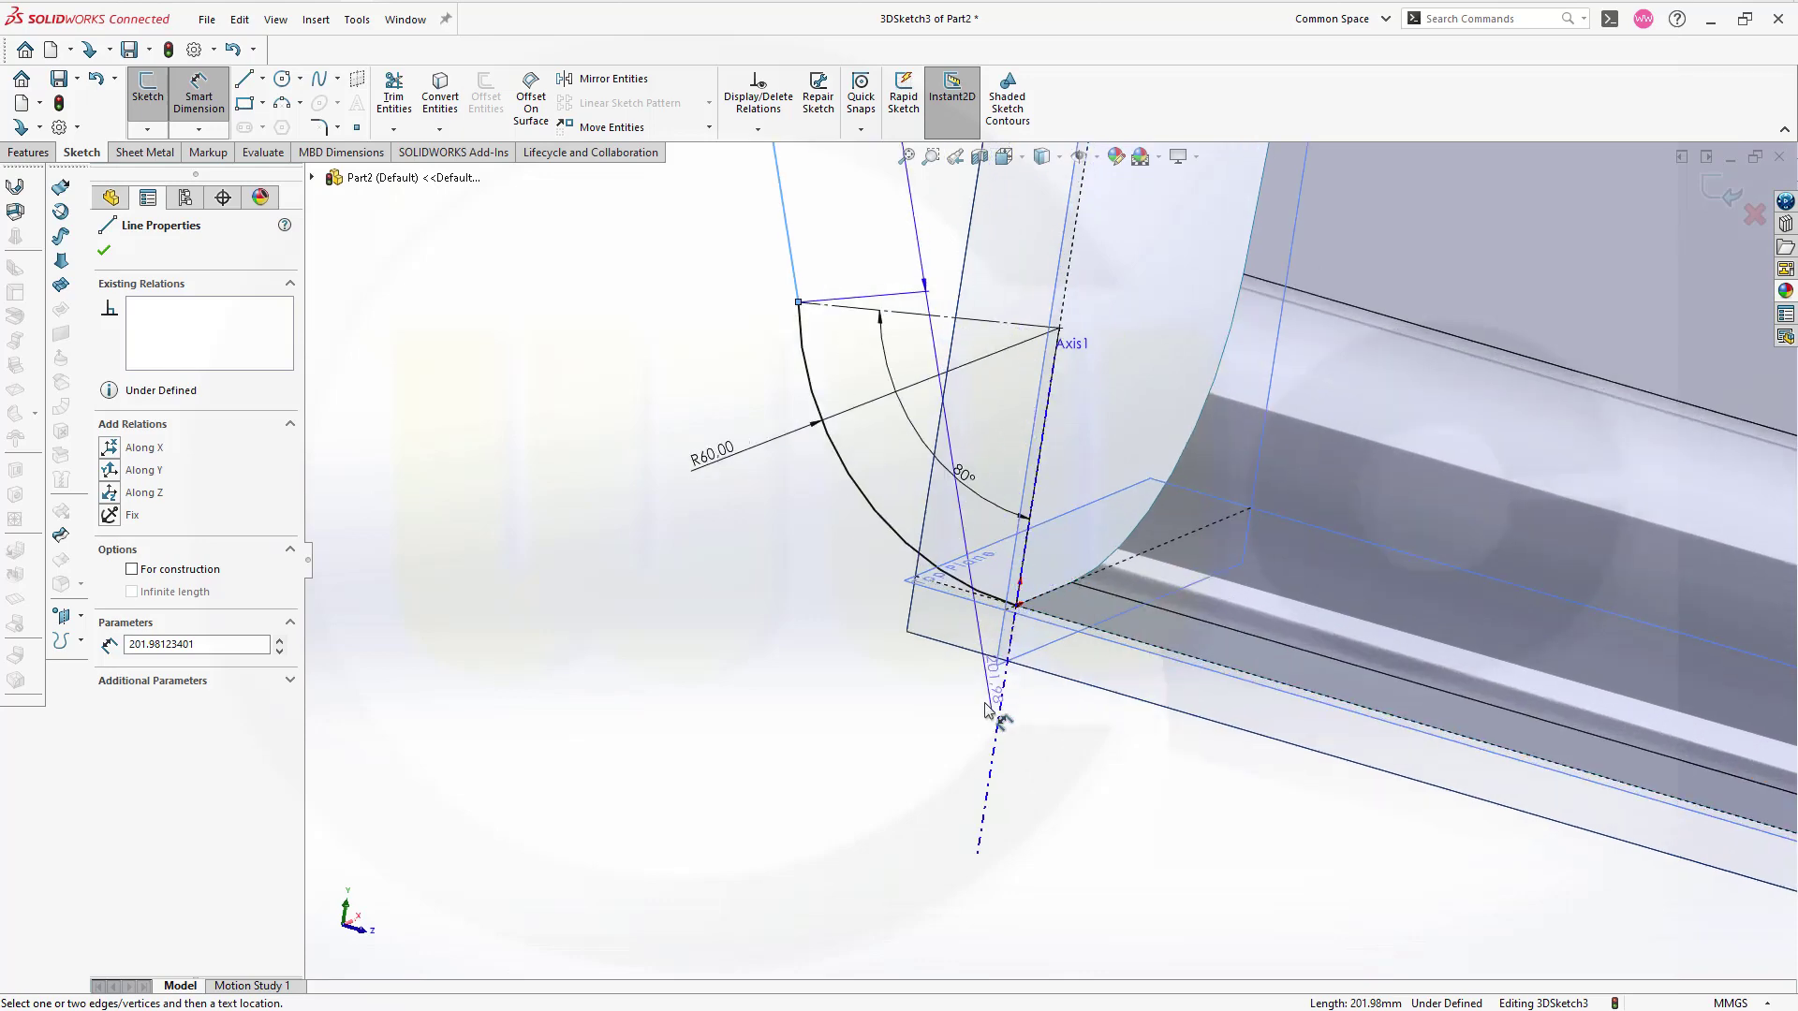
click(969, 604)
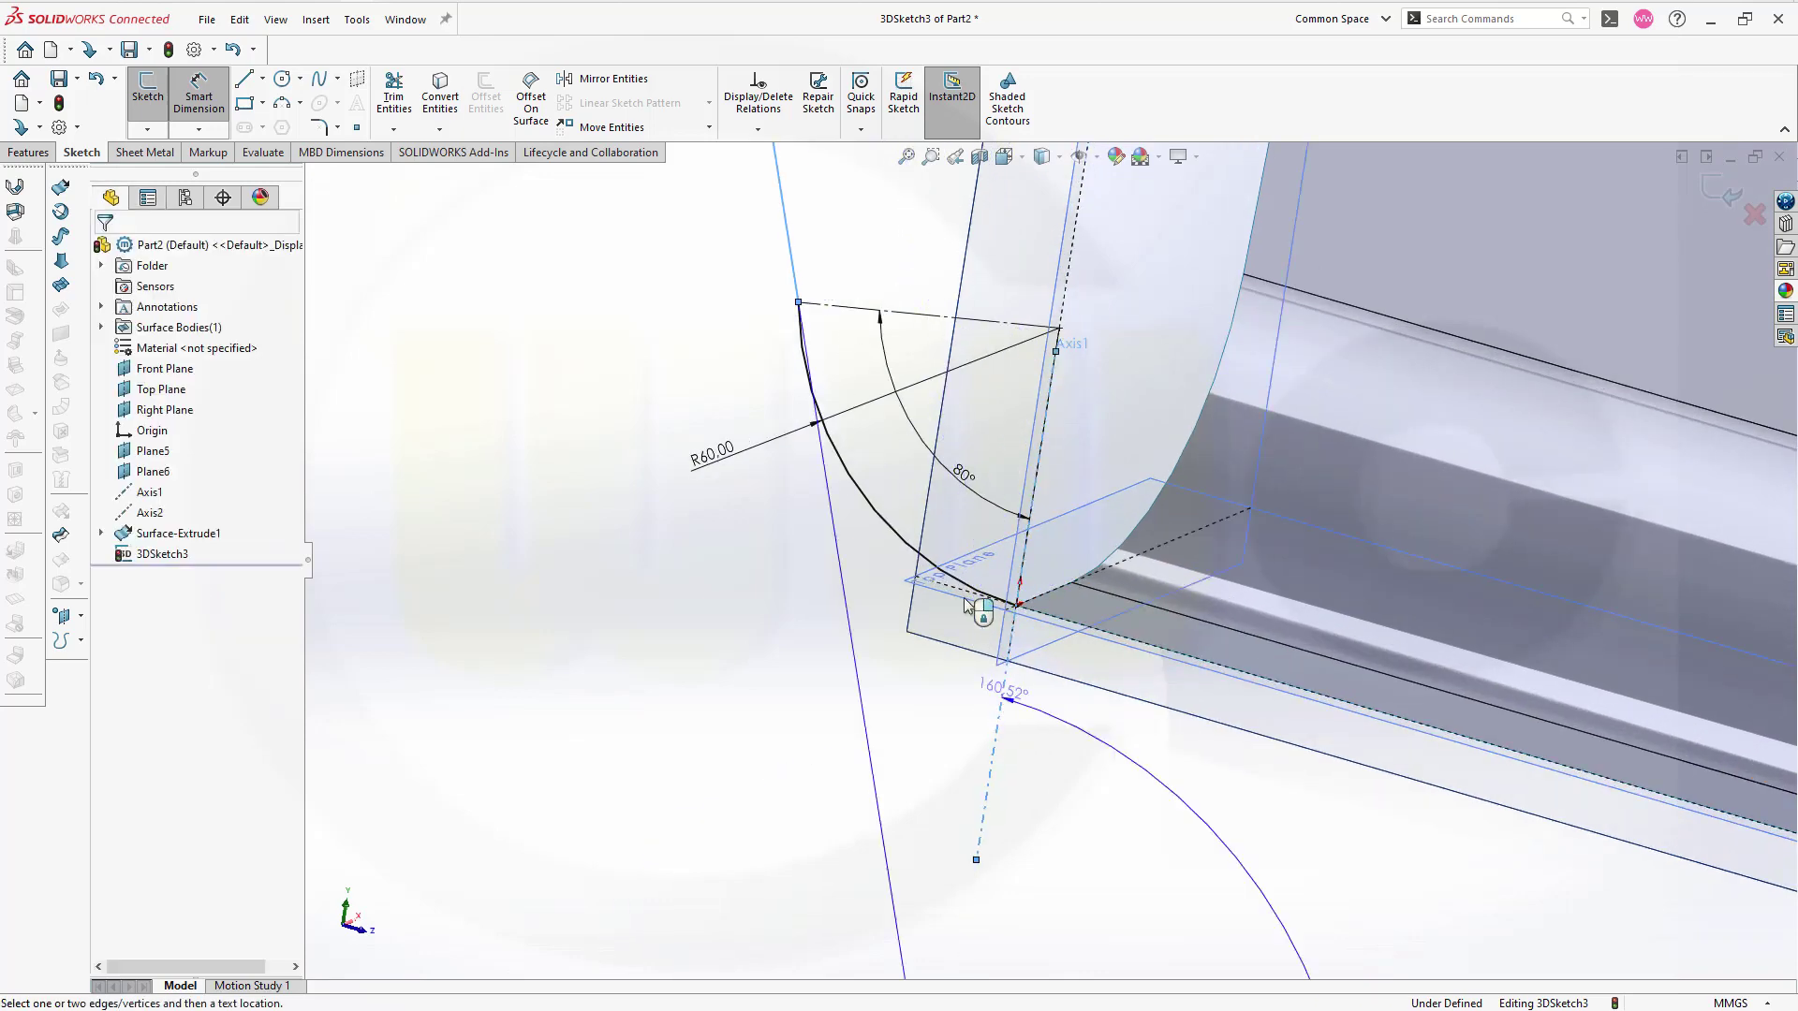
scroll(969, 604, up, 2)
middle_drag(969, 604, 983, 248)
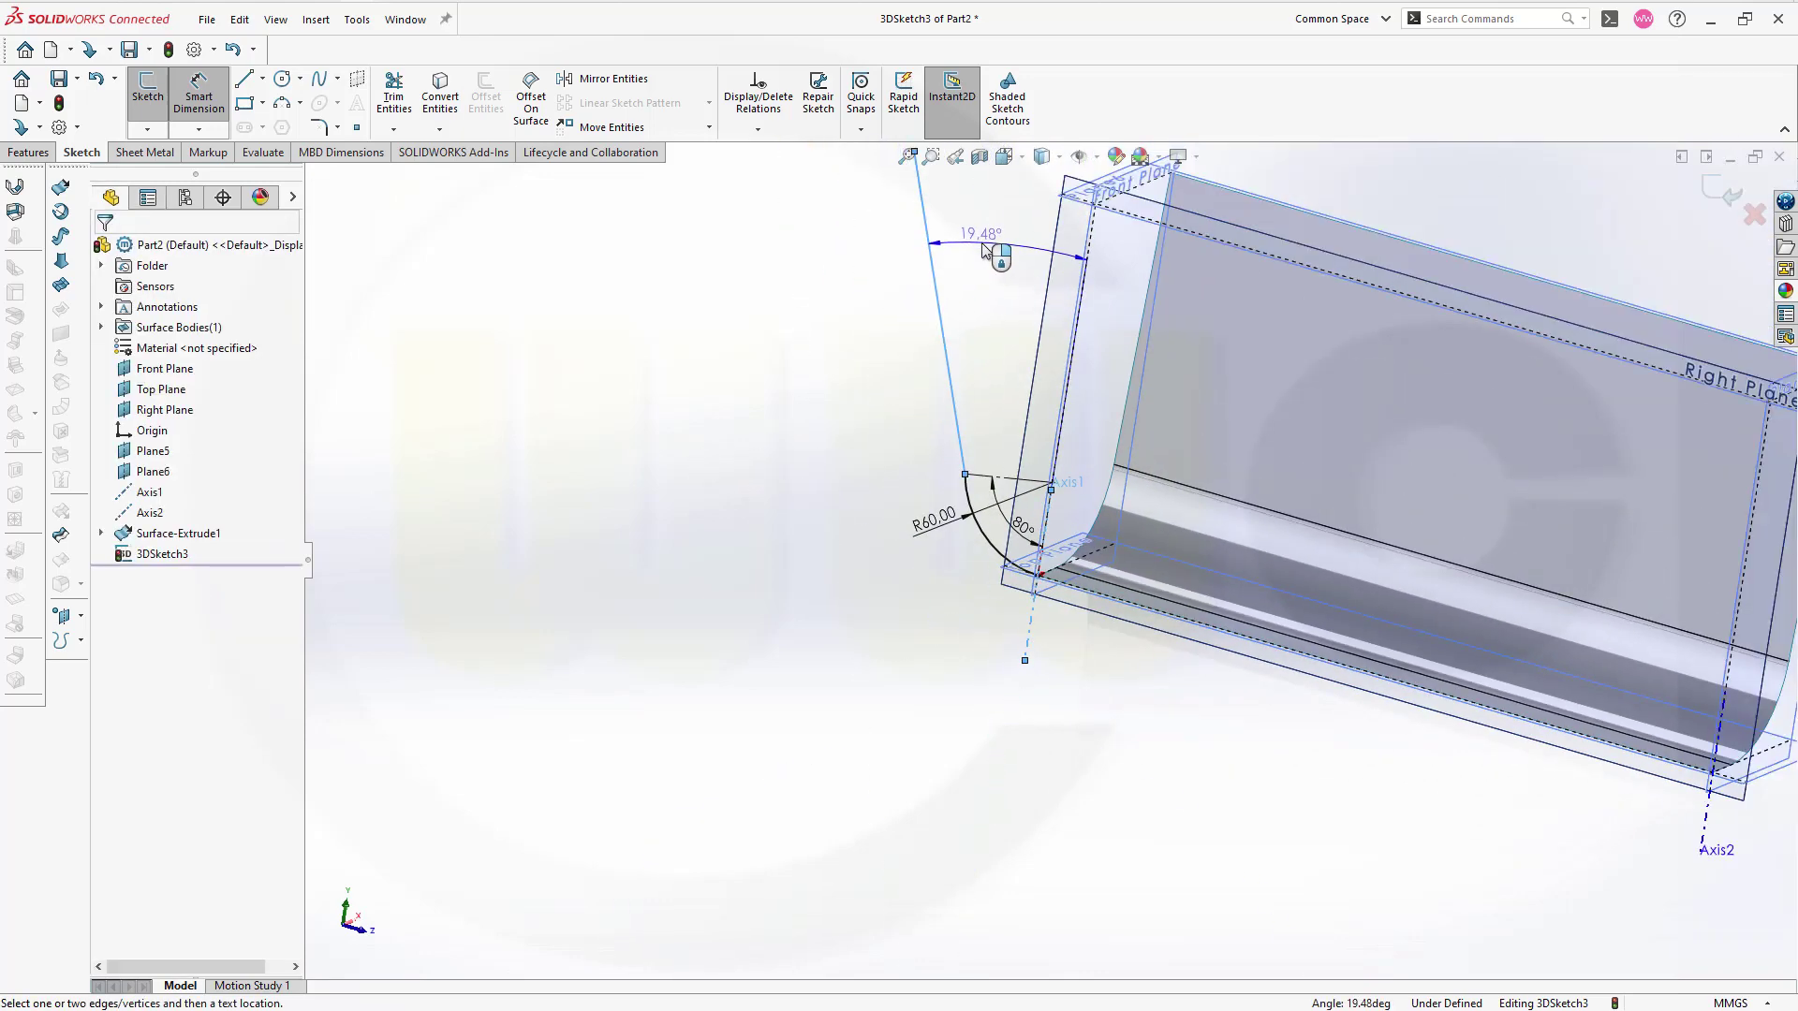
key(Left)
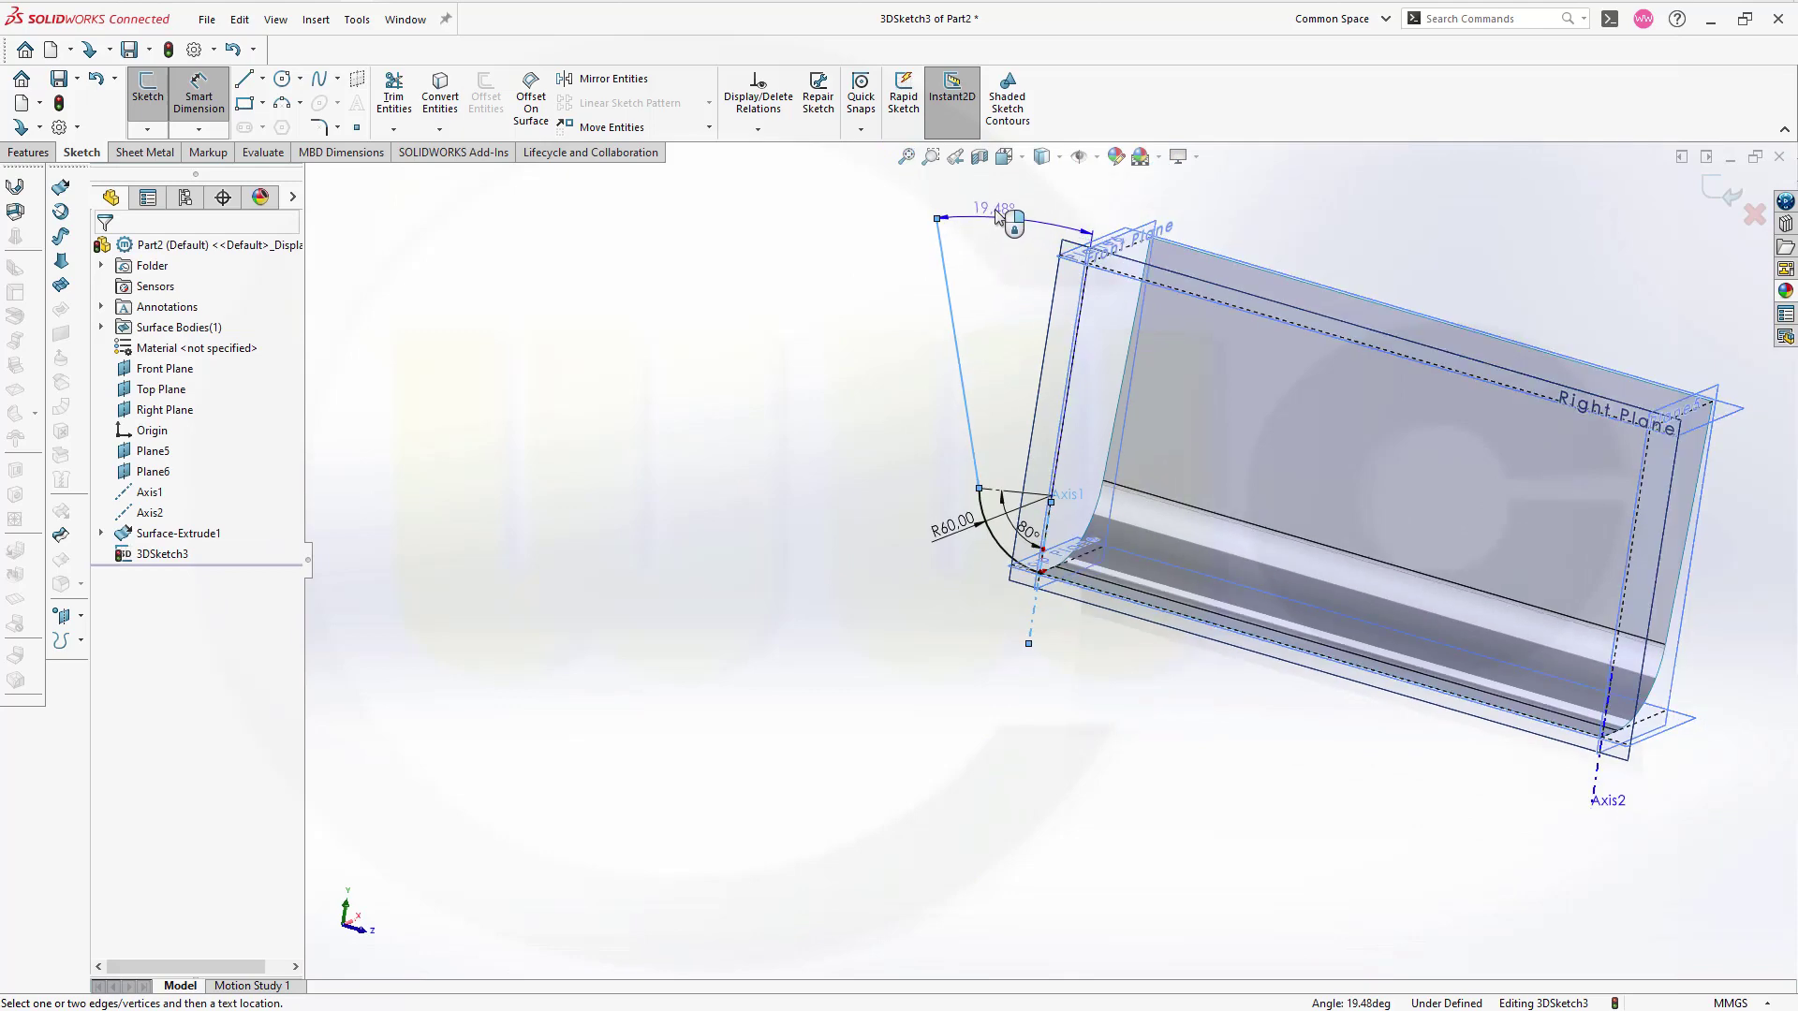
click(998, 200)
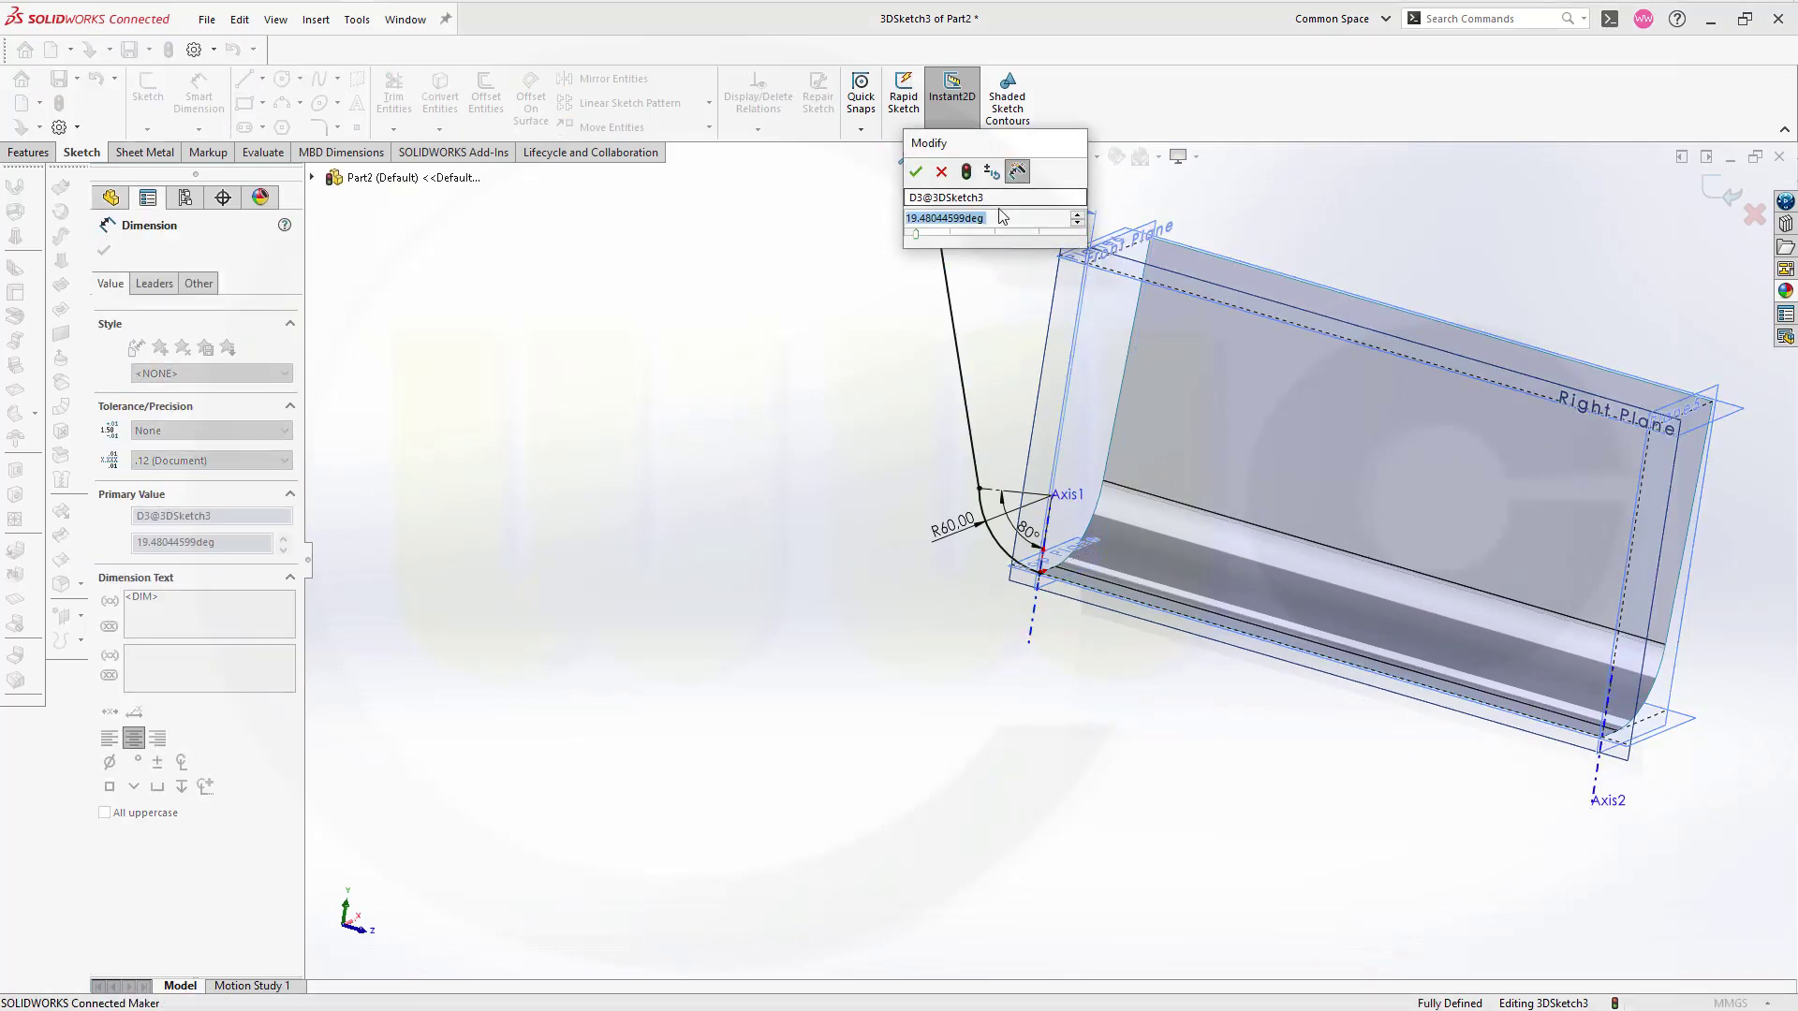
text(10)
key(Return)
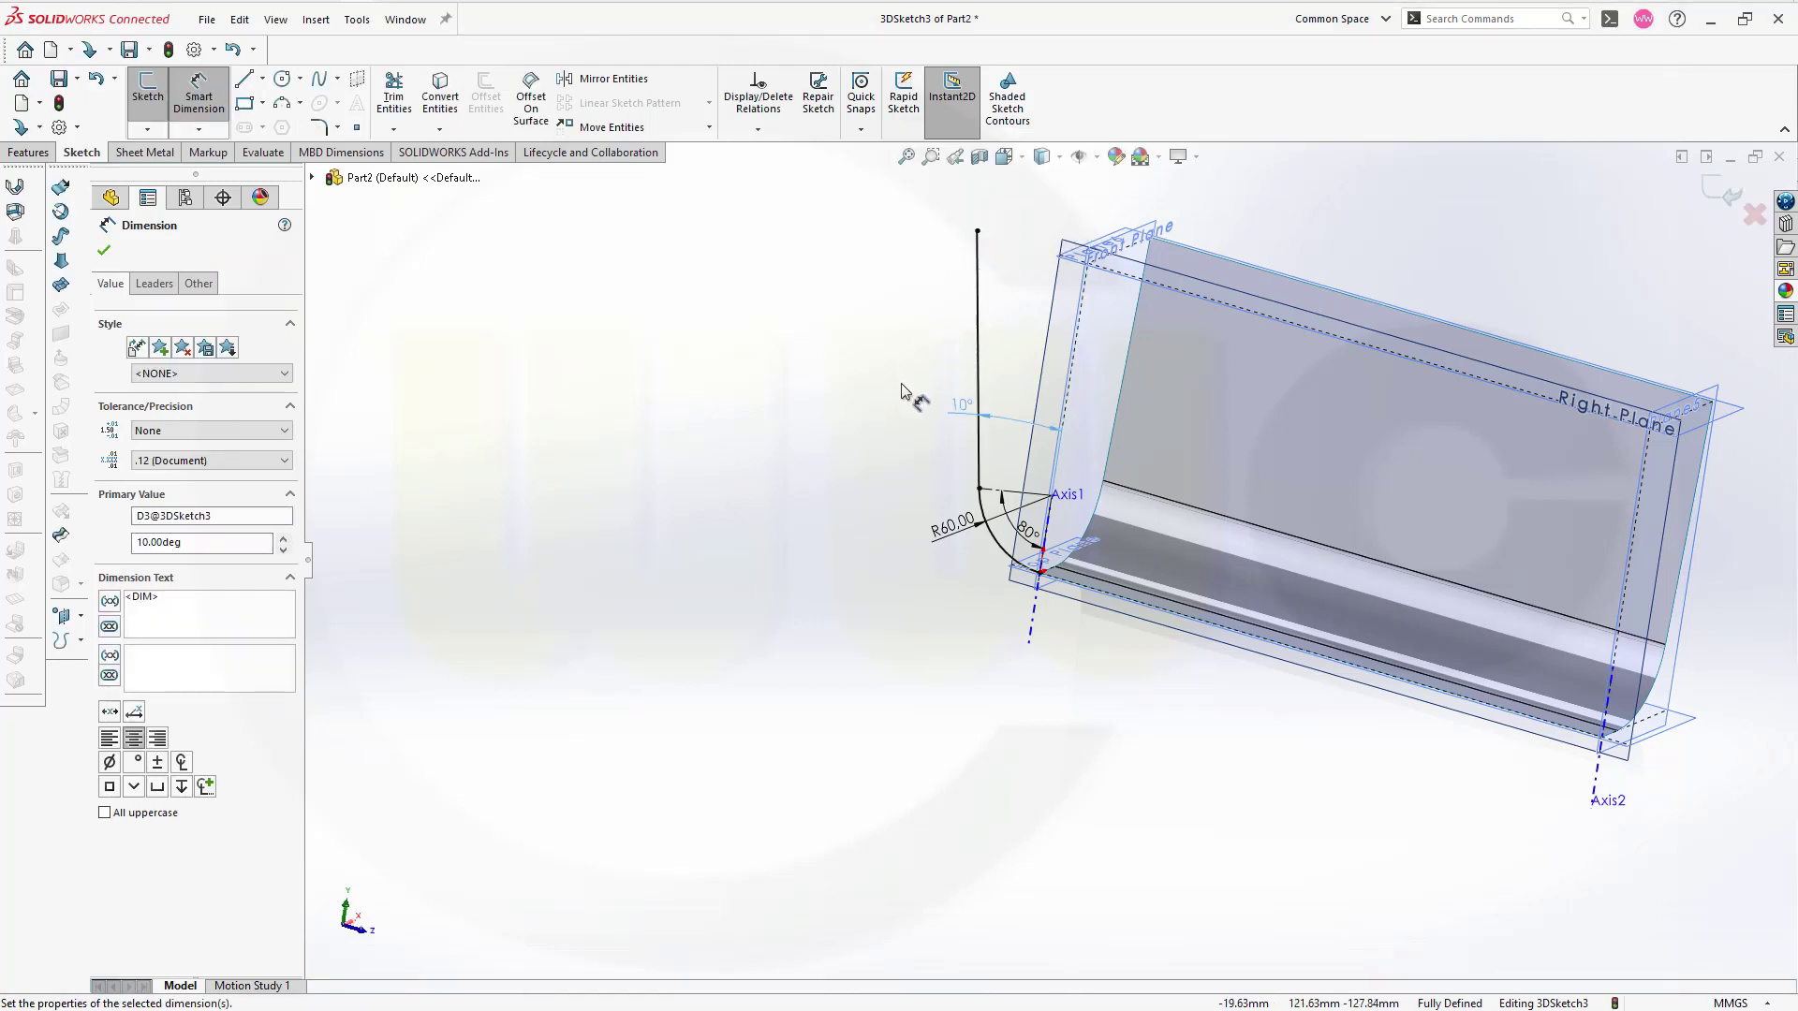
scroll(922, 412, down, 3)
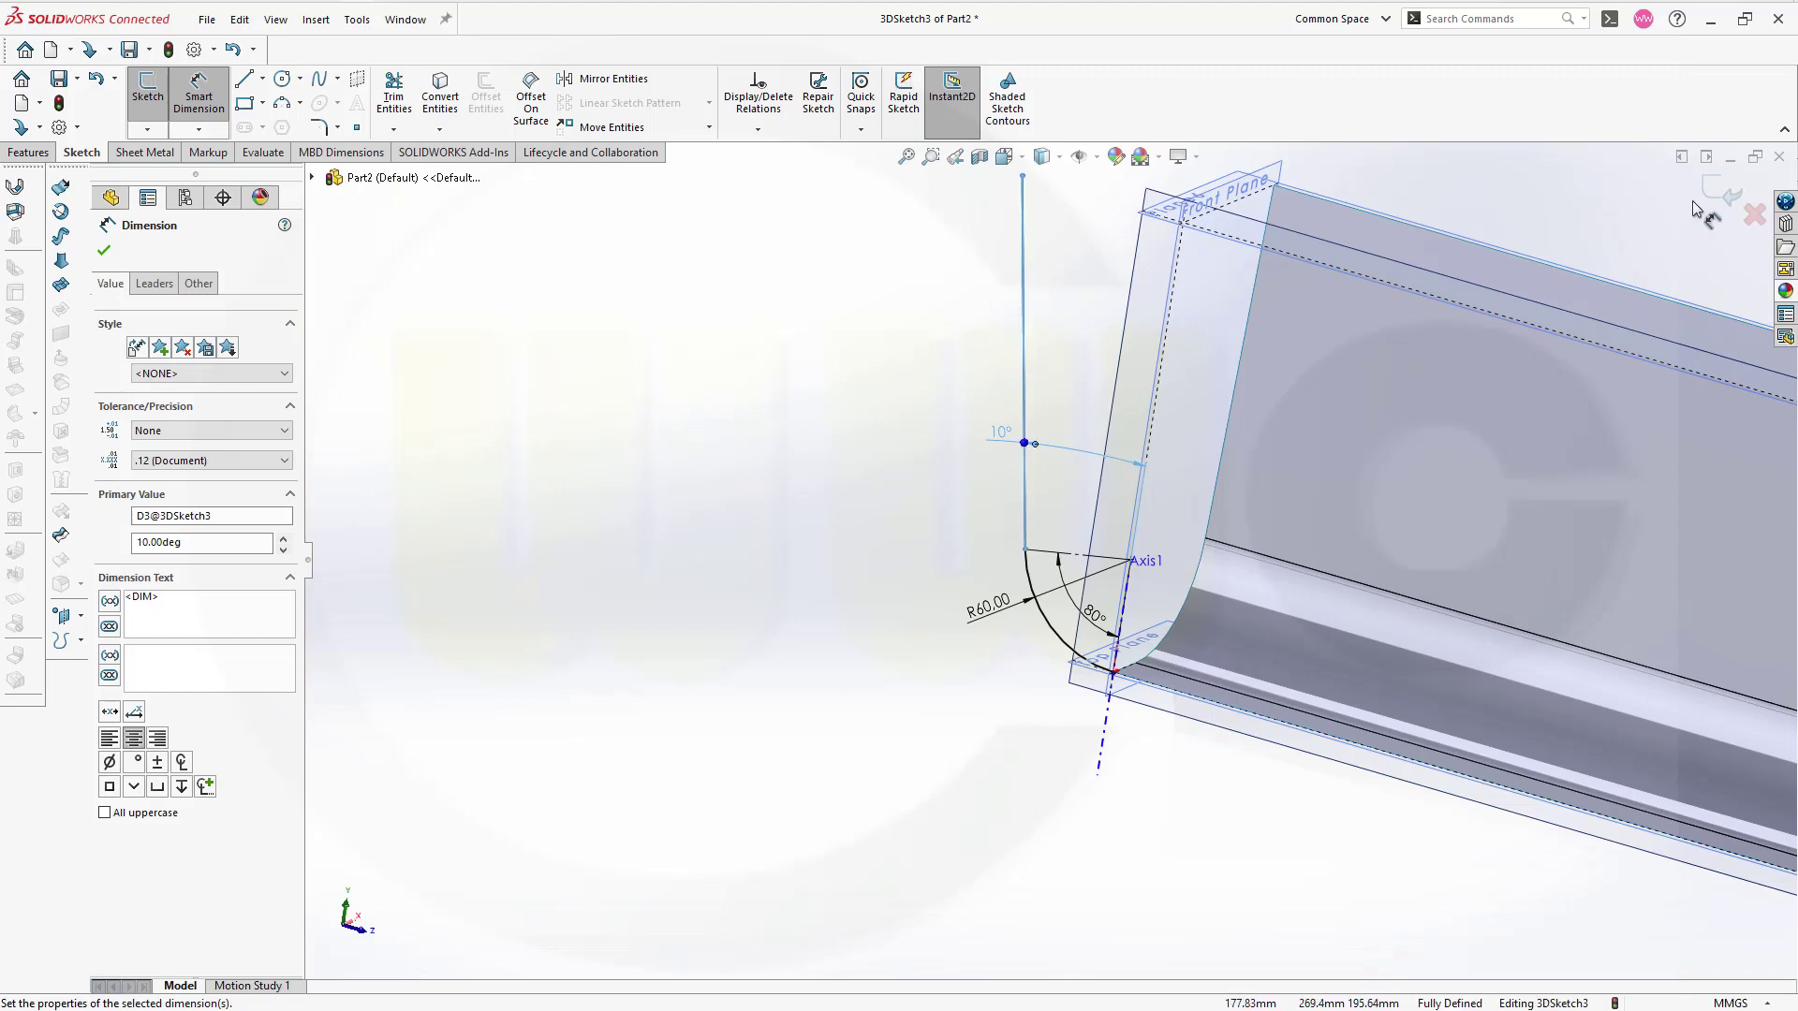
Step: Exit the finished 3D sketch, keeping its changes, and start a new 3D sketch
click(1723, 198)
click(1724, 195)
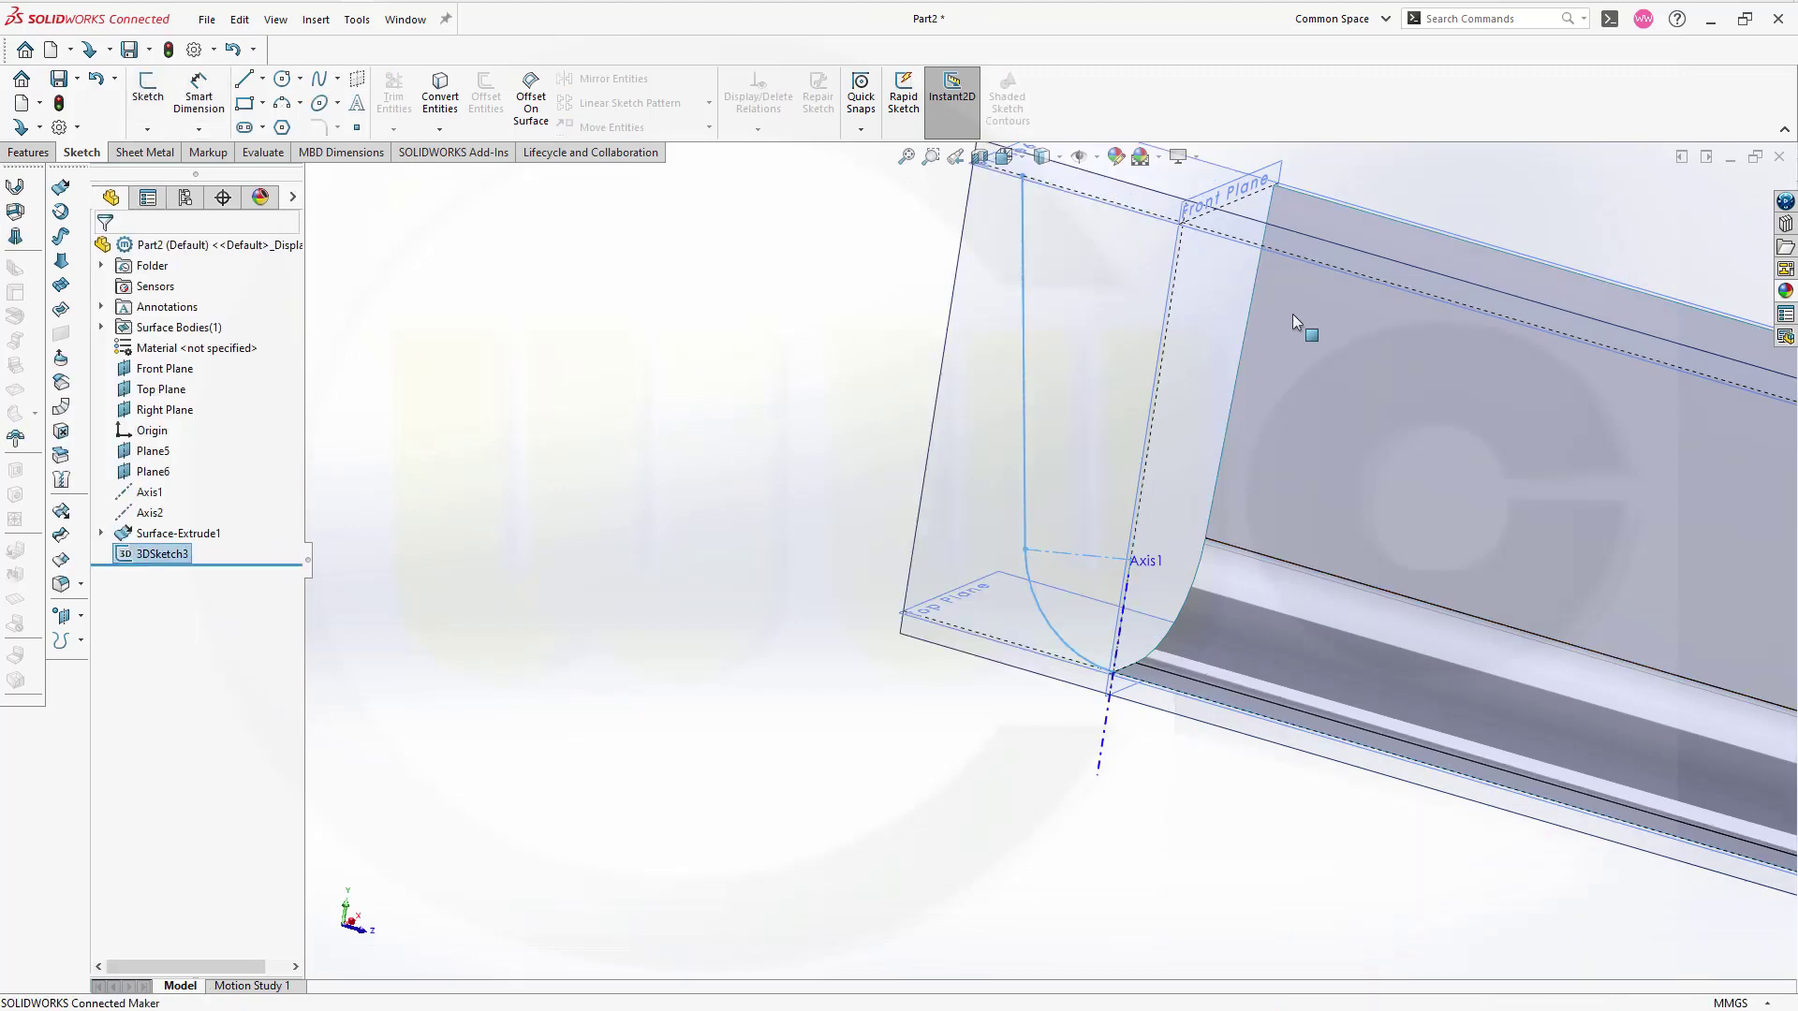
click(687, 443)
middle_drag(850, 417, 899, 543)
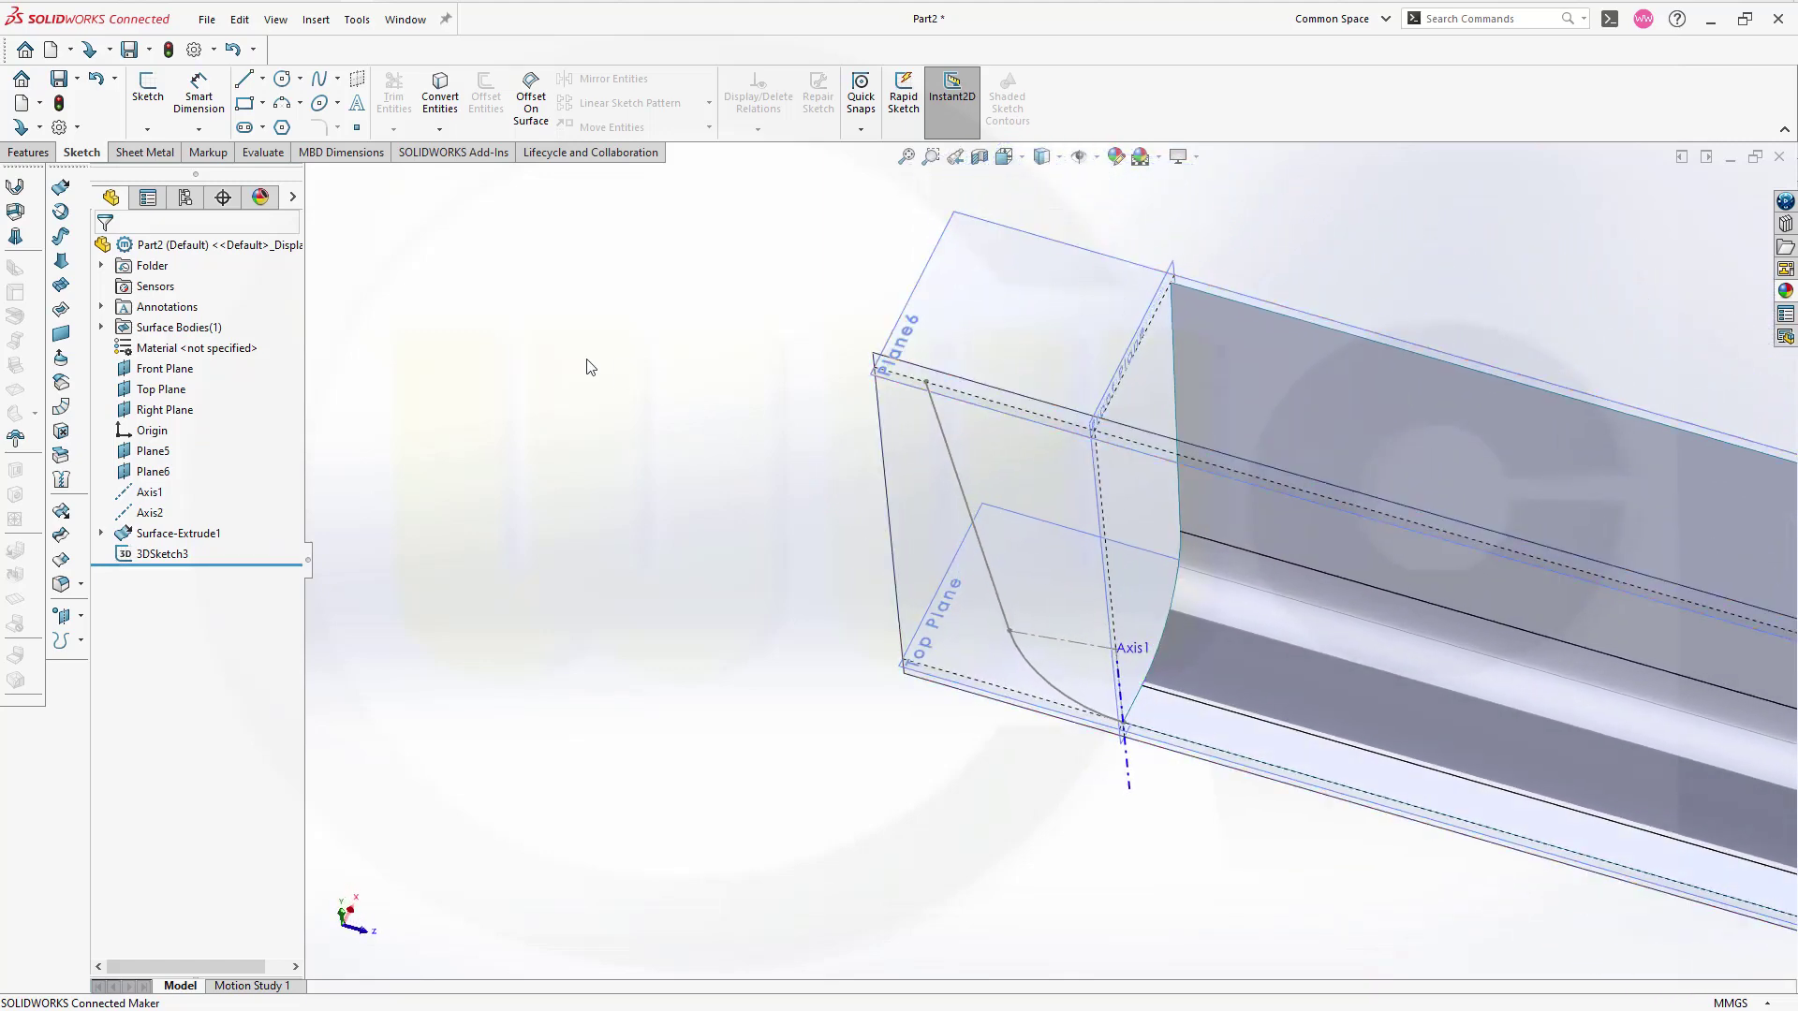
click(199, 129)
click(147, 128)
click(170, 176)
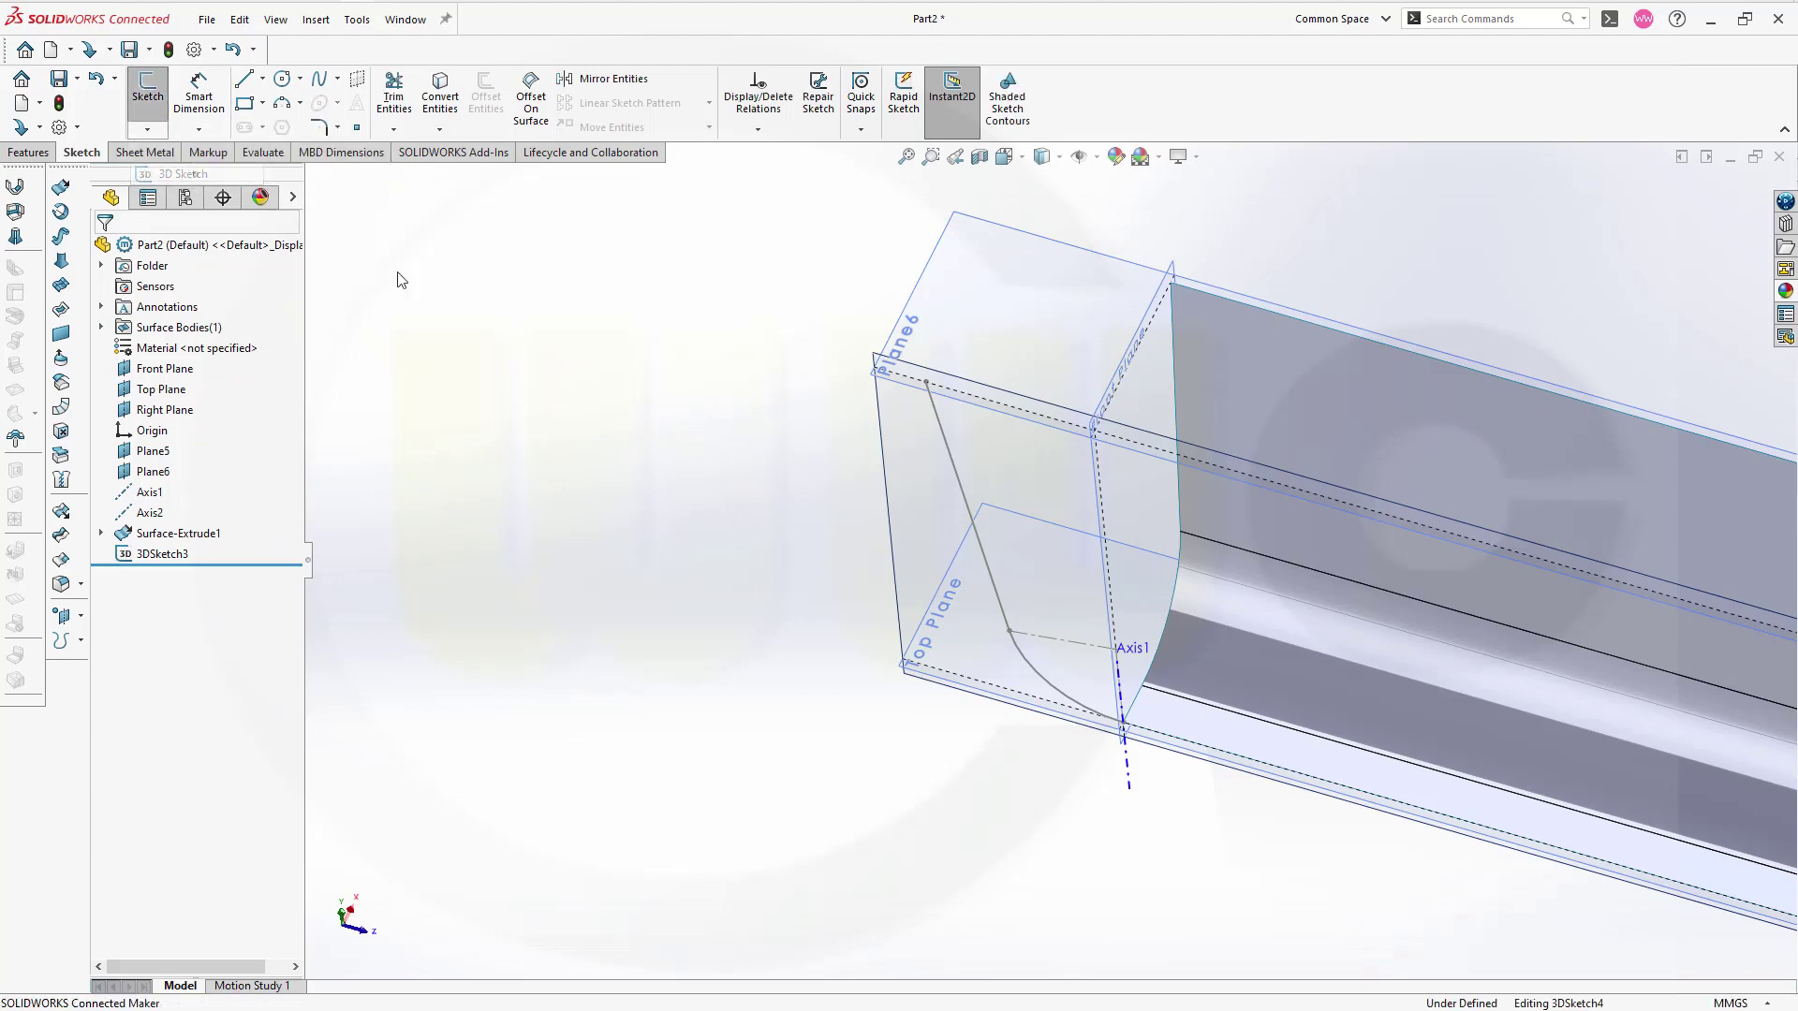
Step: Draw a three-point arc on Plane6 with a radius of about 30 mm, beside the upper front corner of the extruded surface
click(932, 299)
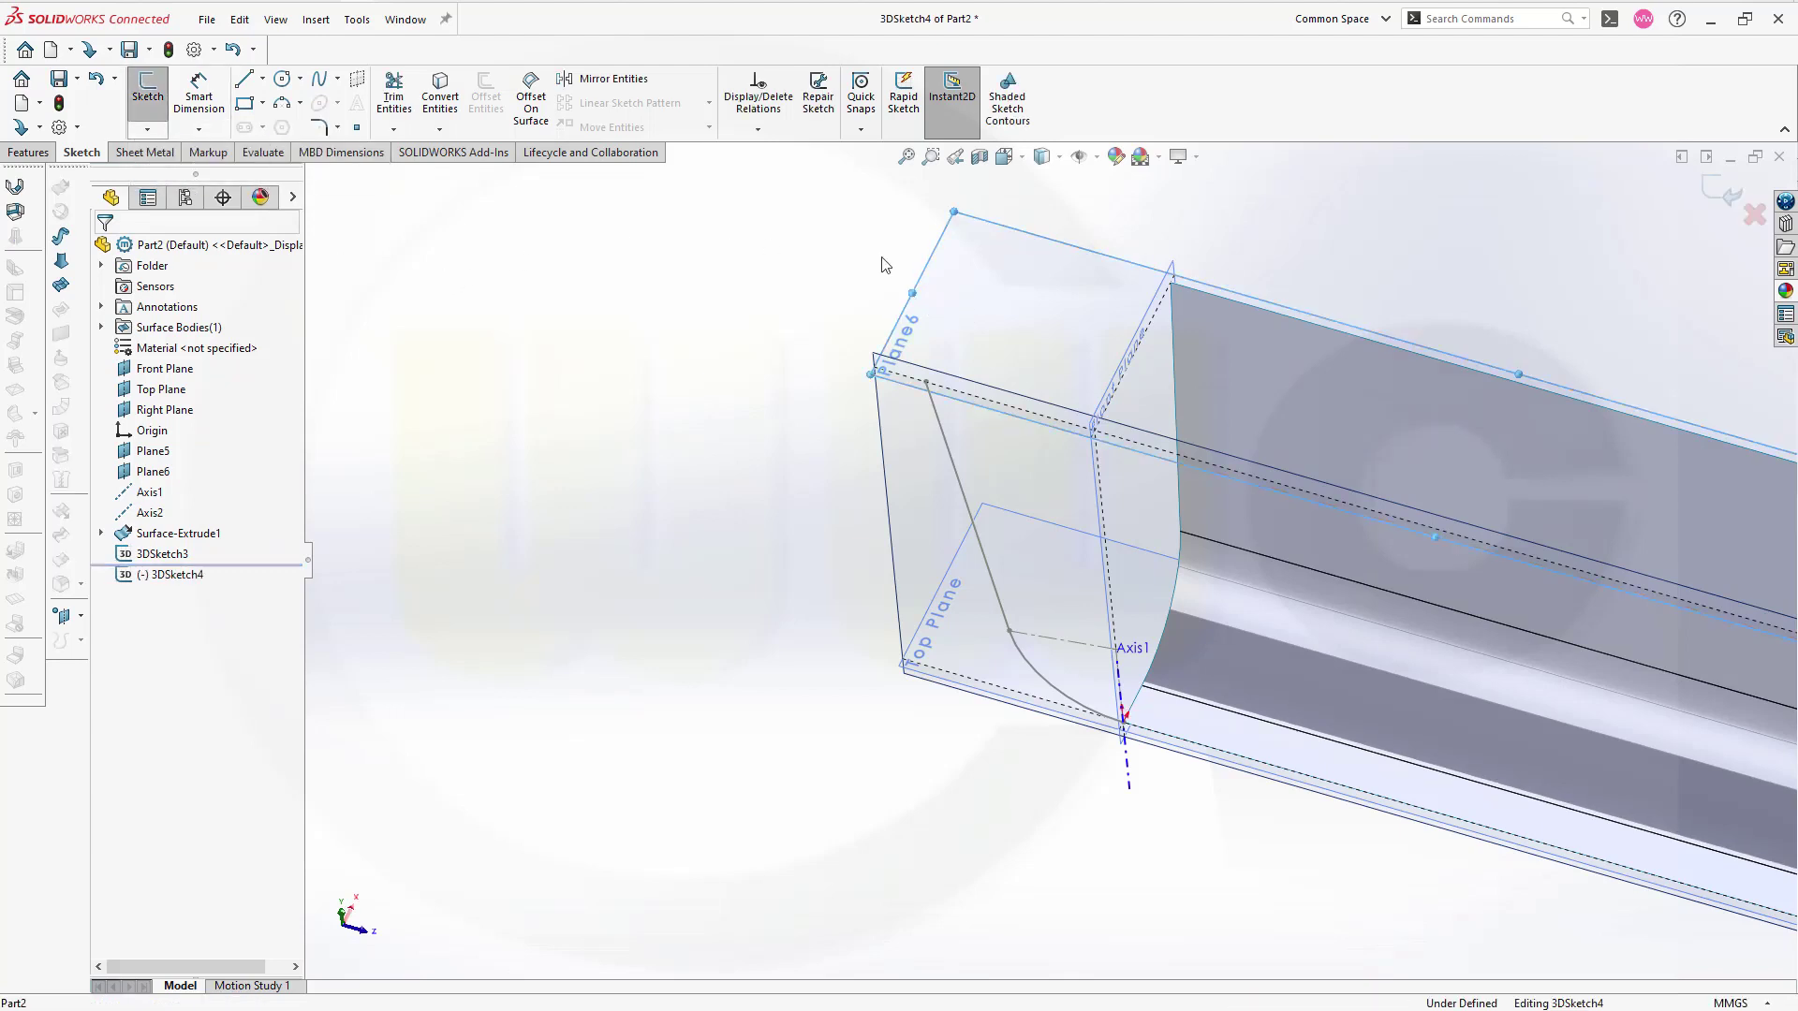
middle_drag(687, 311, 690, 397)
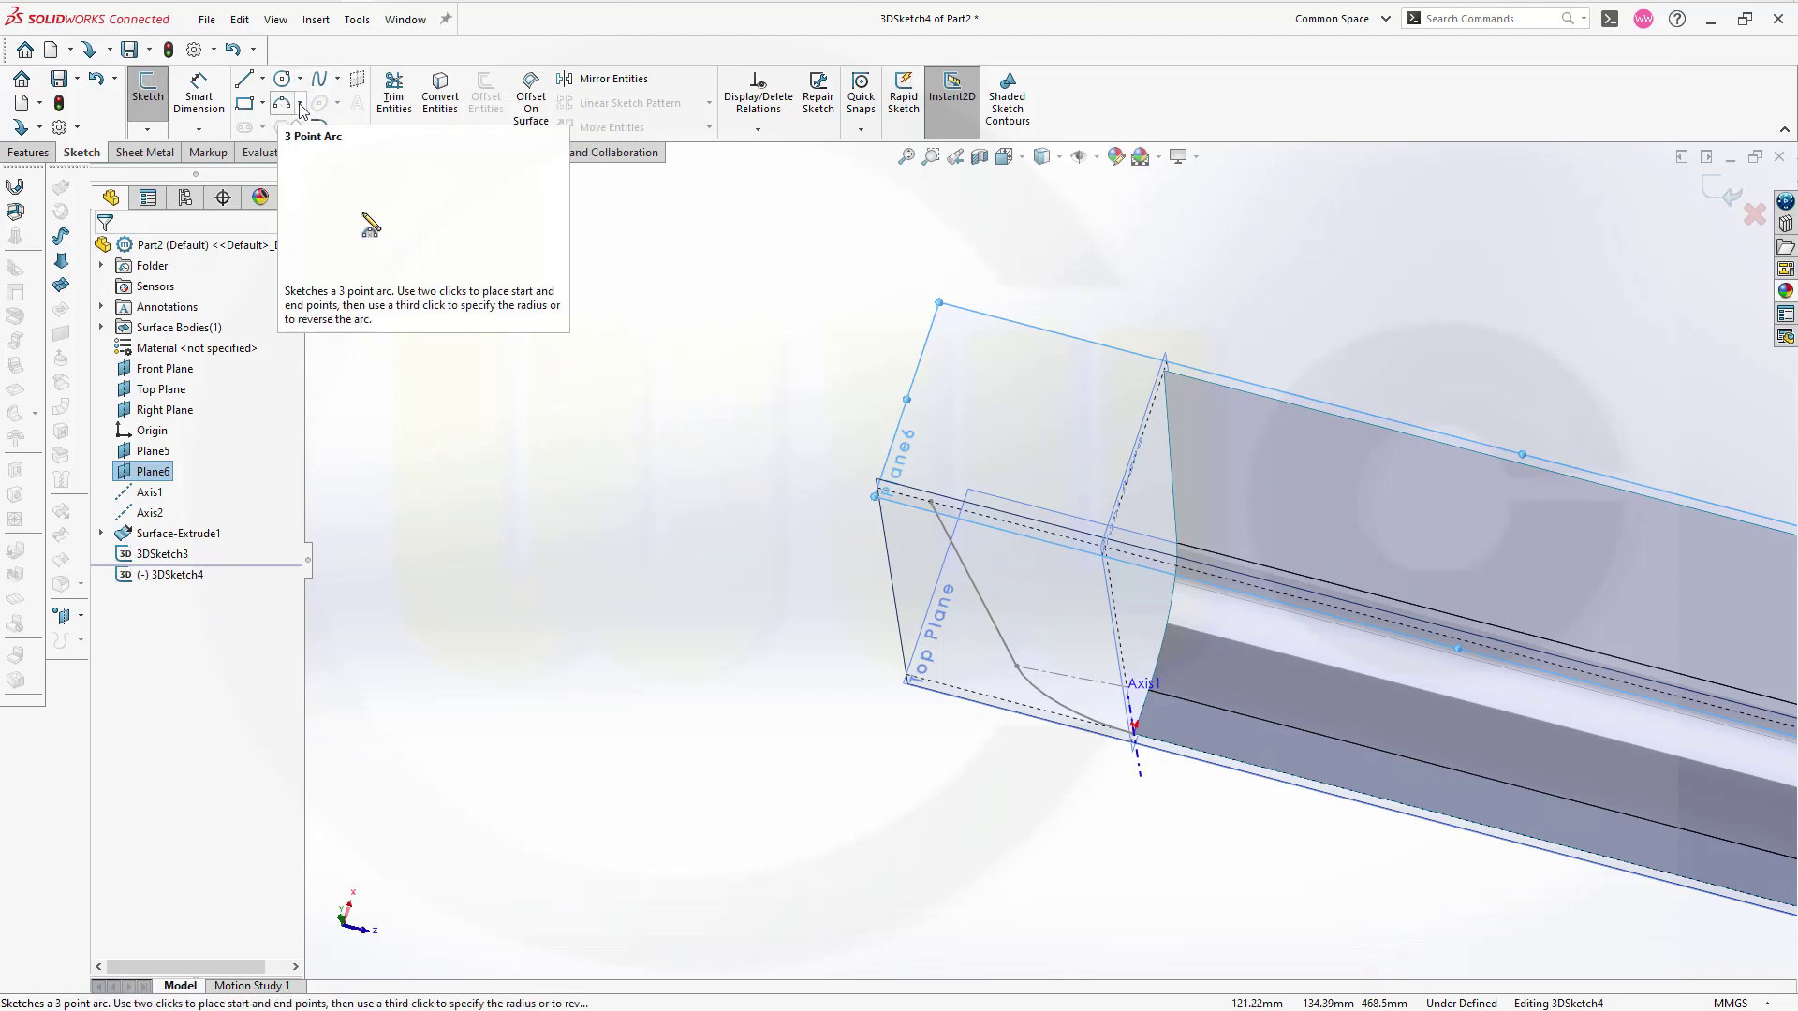
click(393, 129)
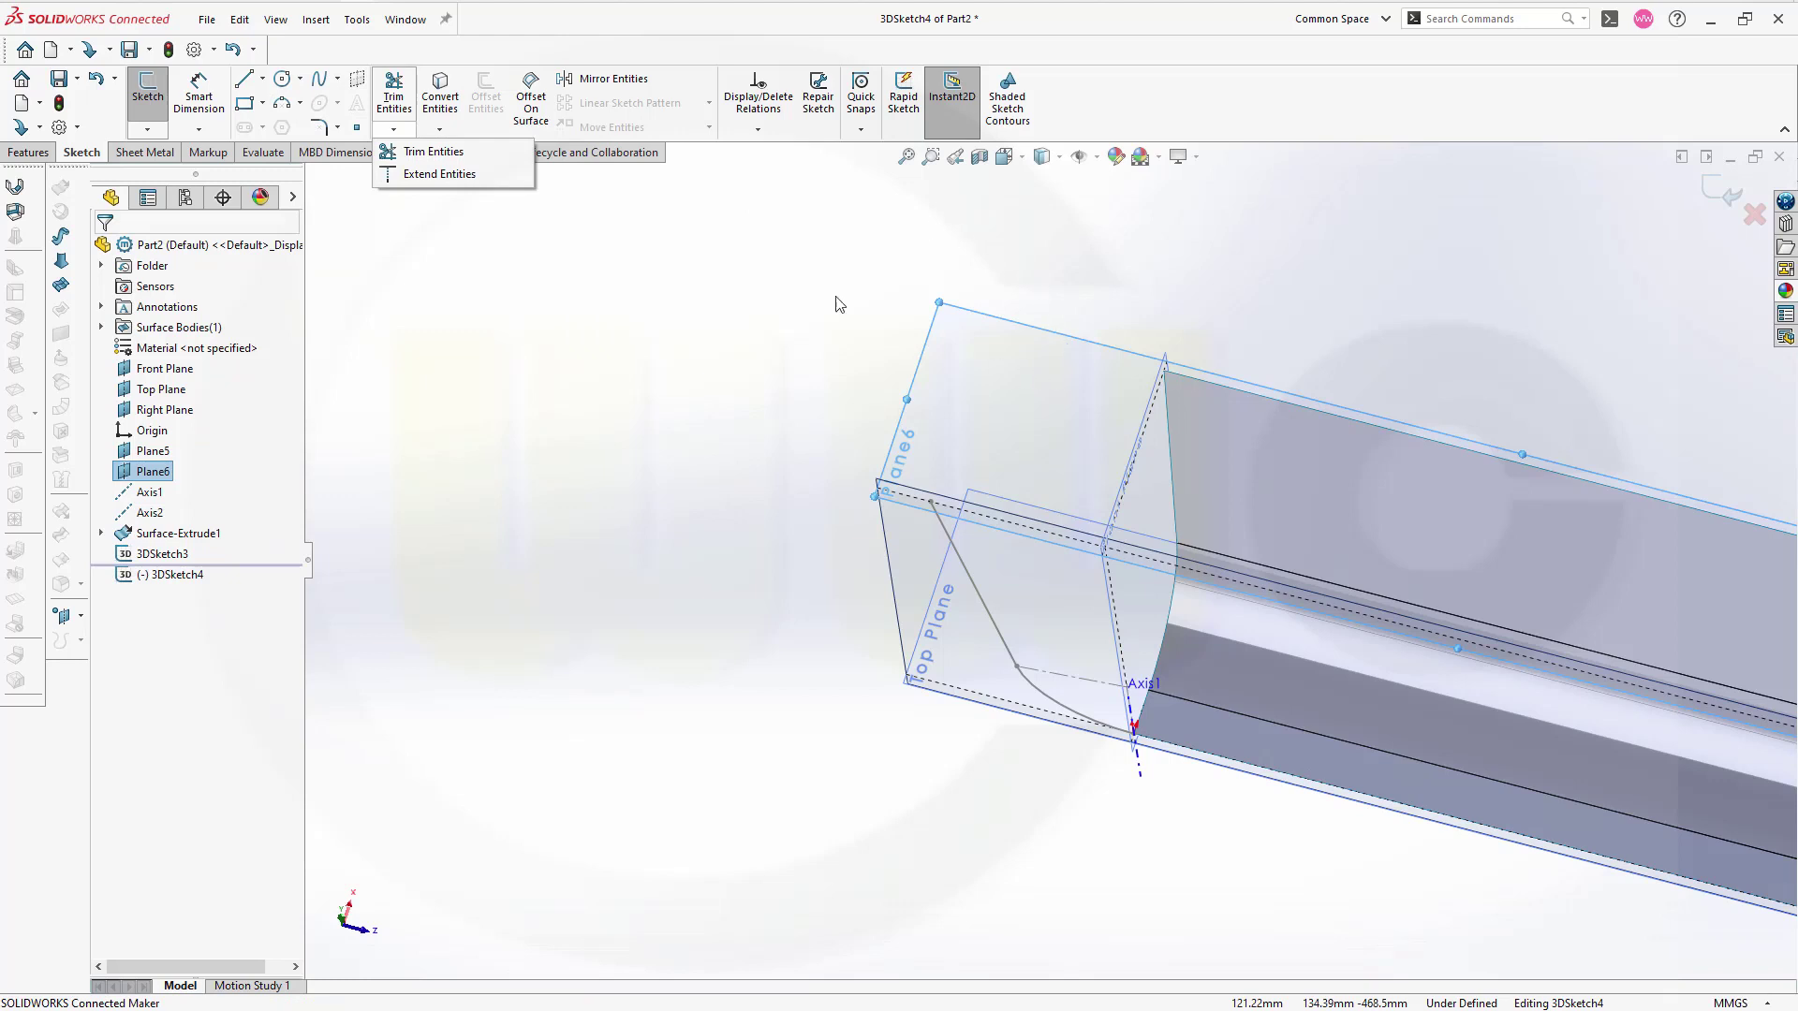
click(320, 136)
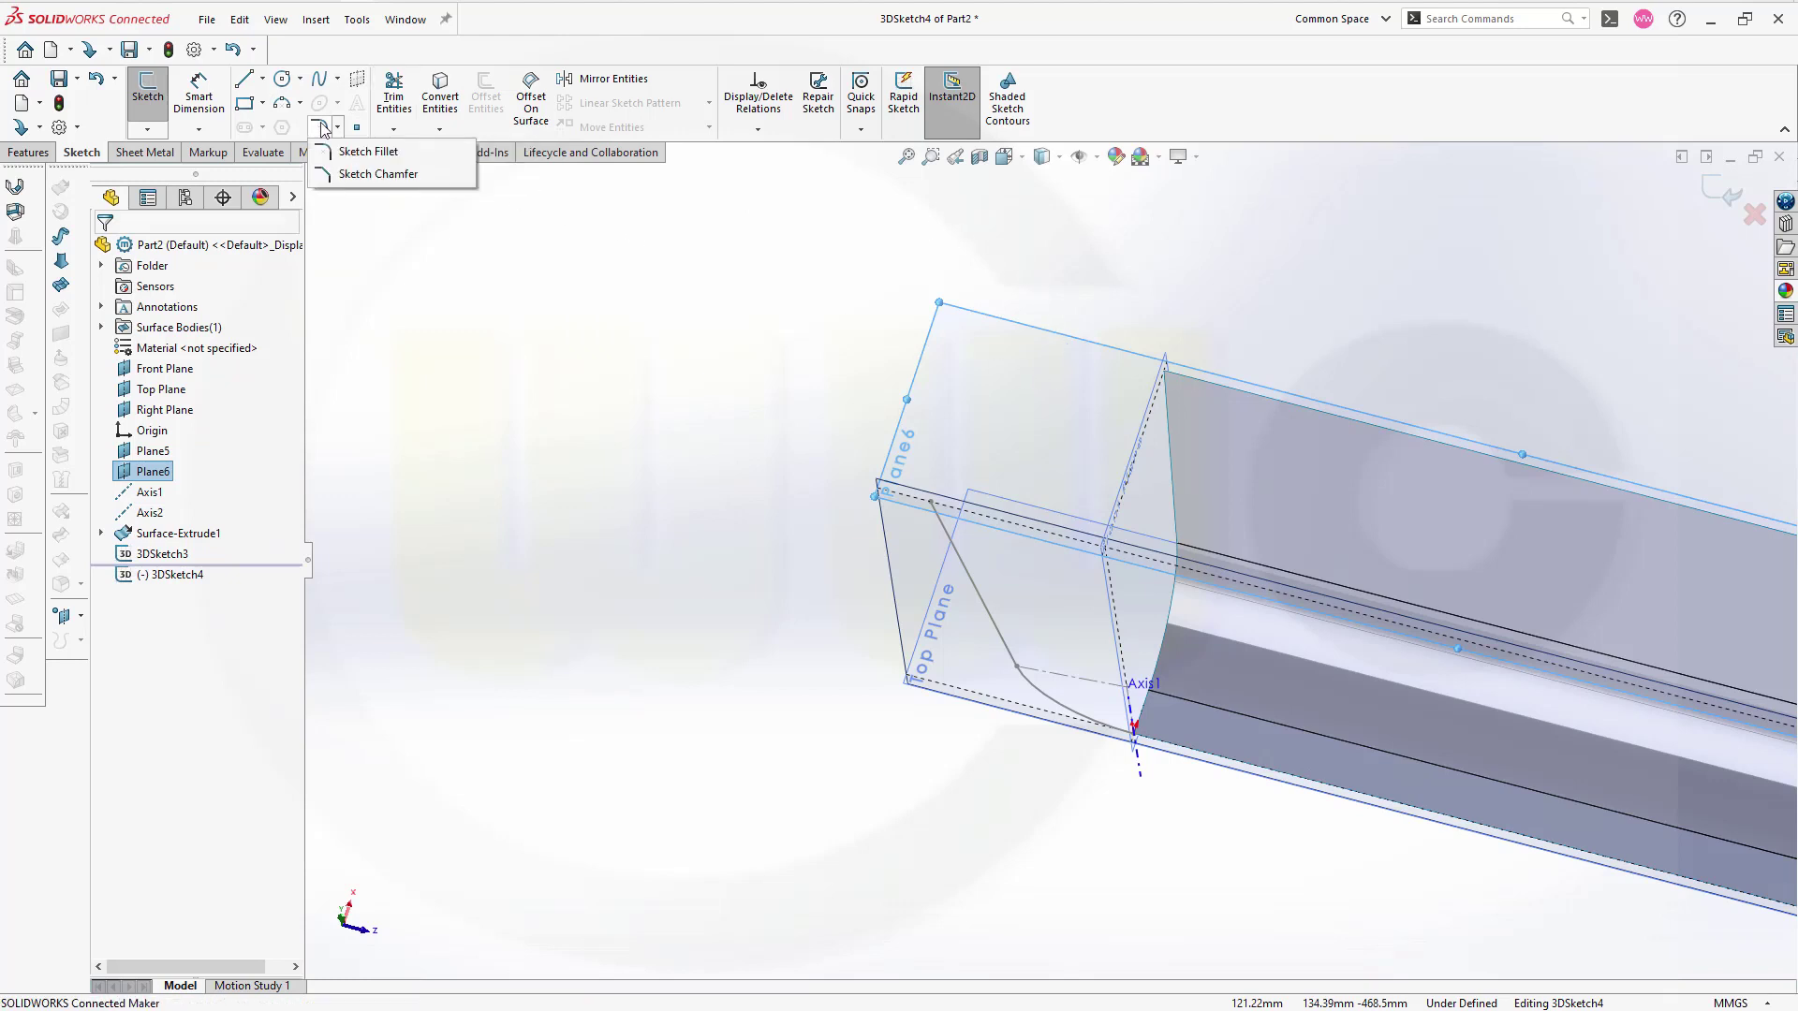
click(300, 102)
click(346, 170)
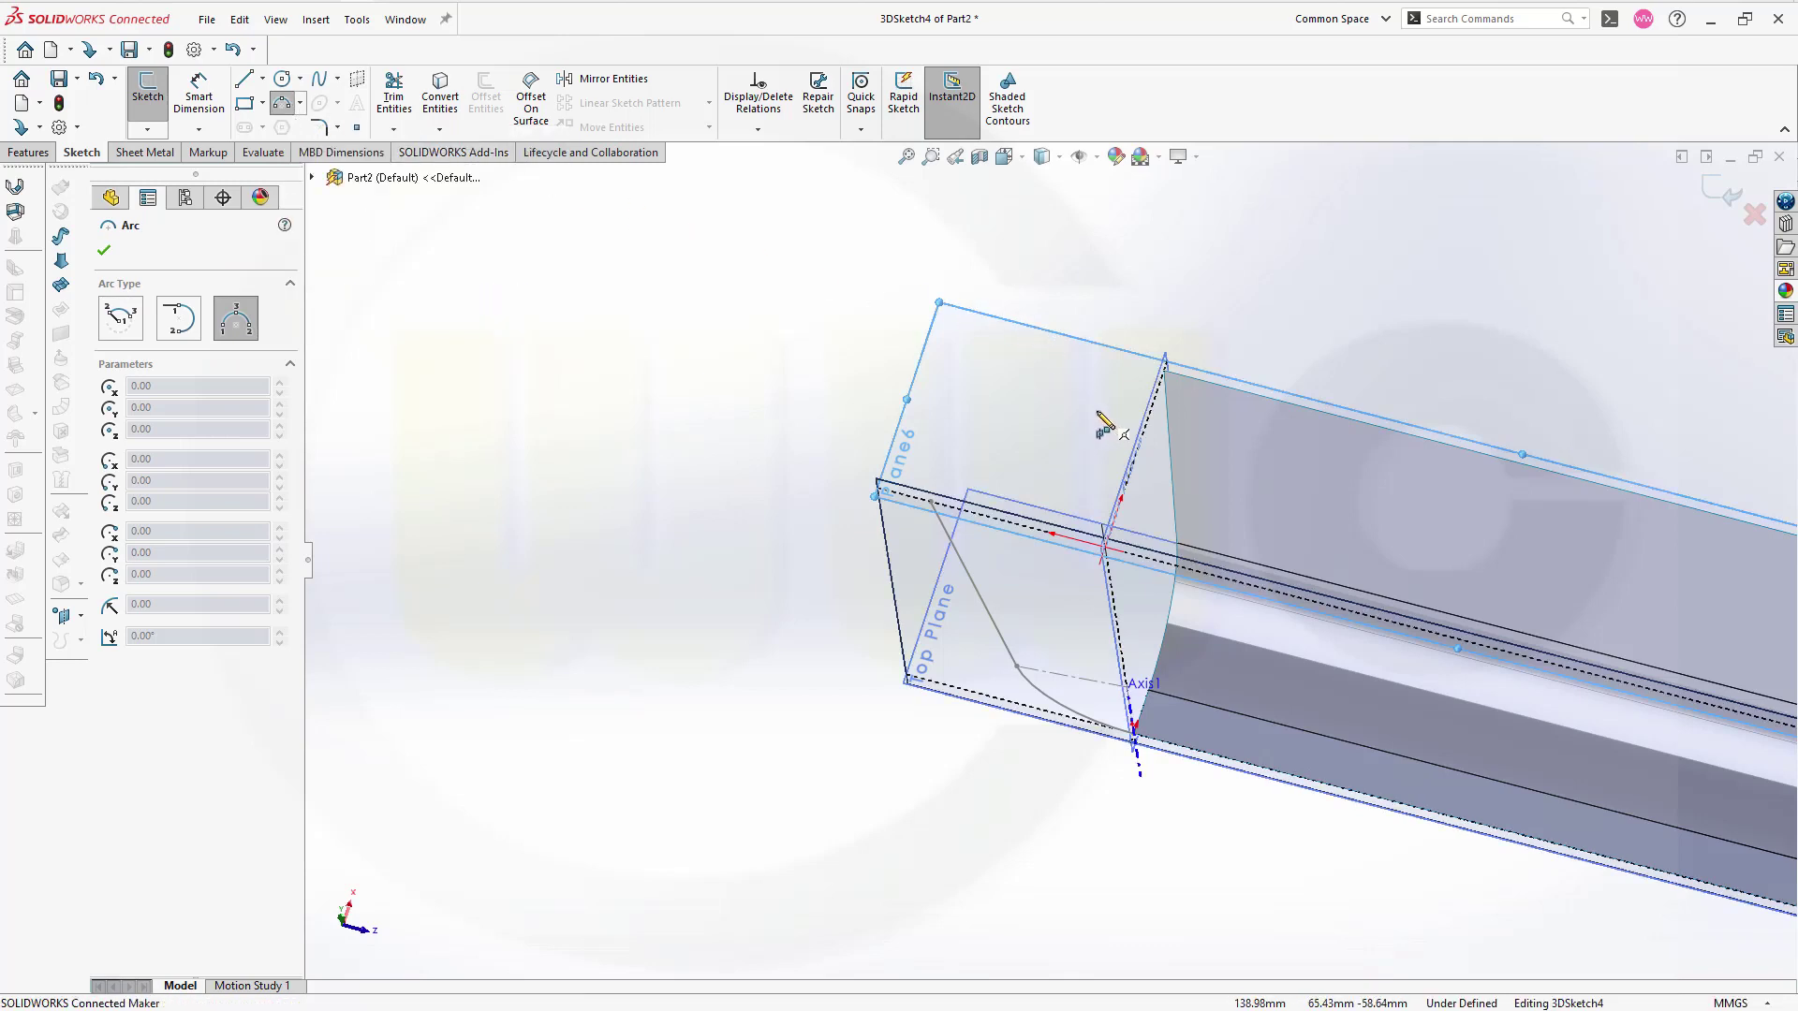
click(1135, 381)
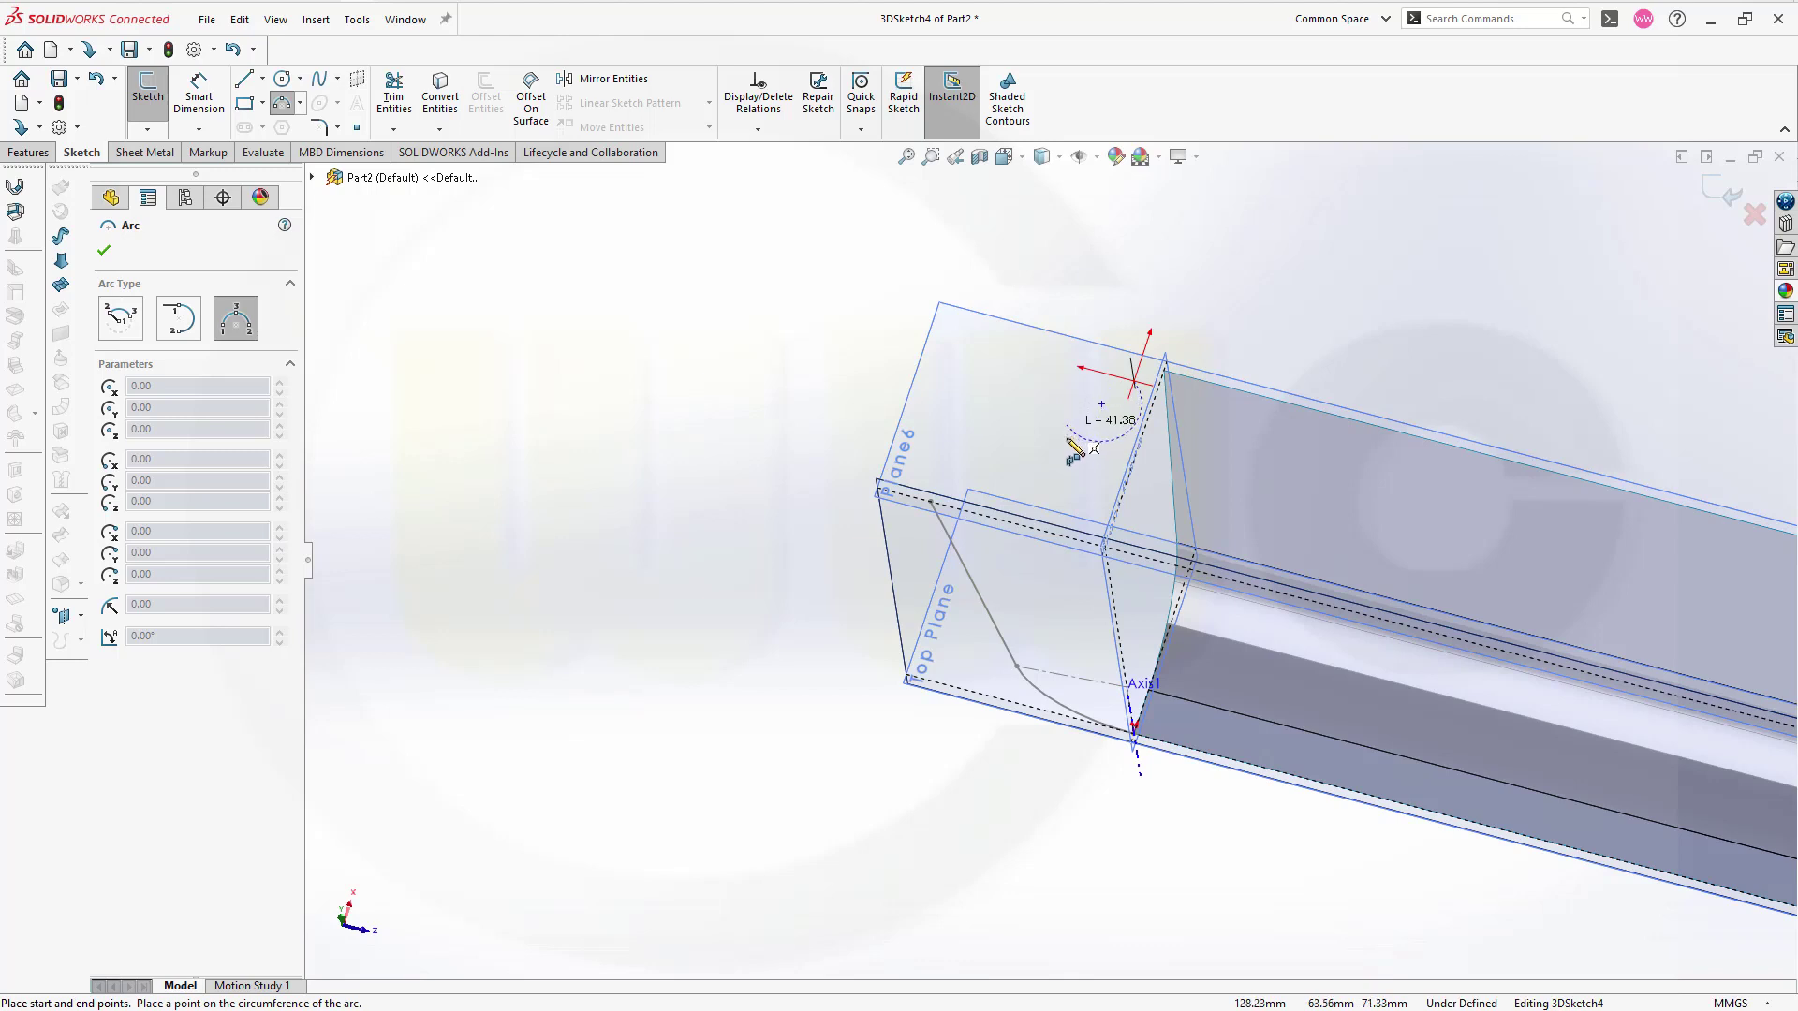
click(1080, 475)
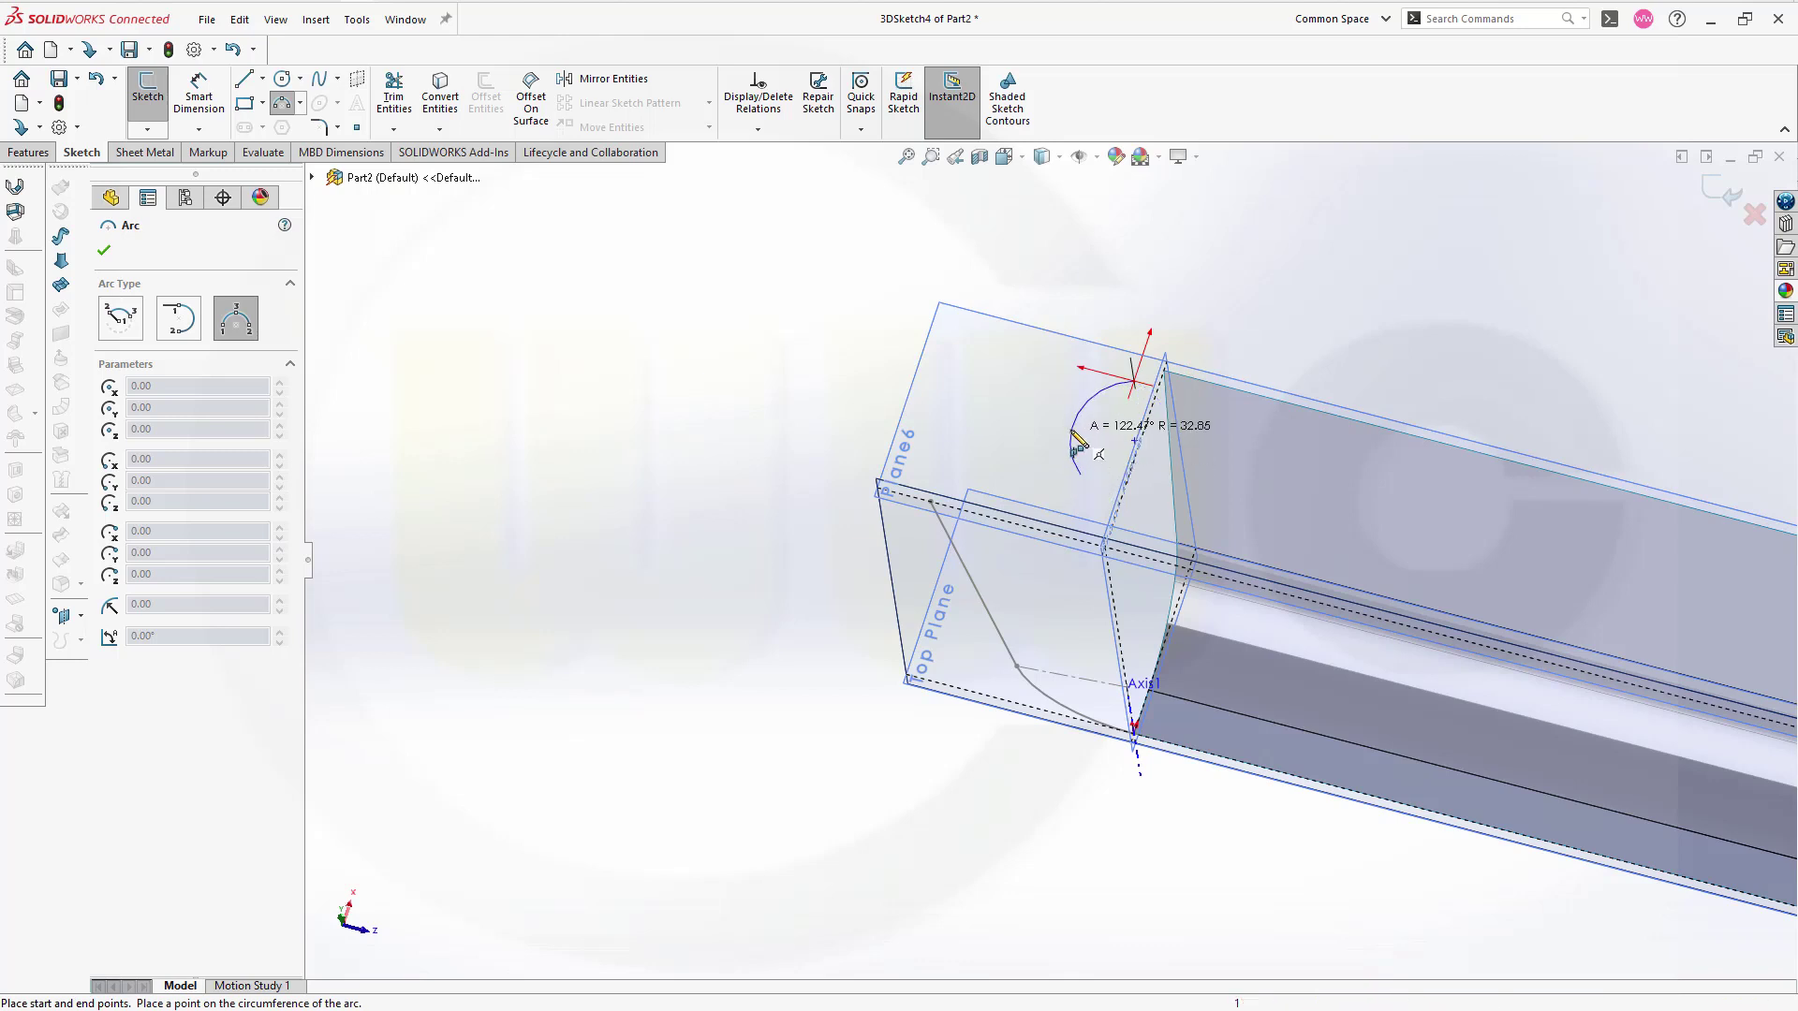
click(1068, 433)
key(Escape)
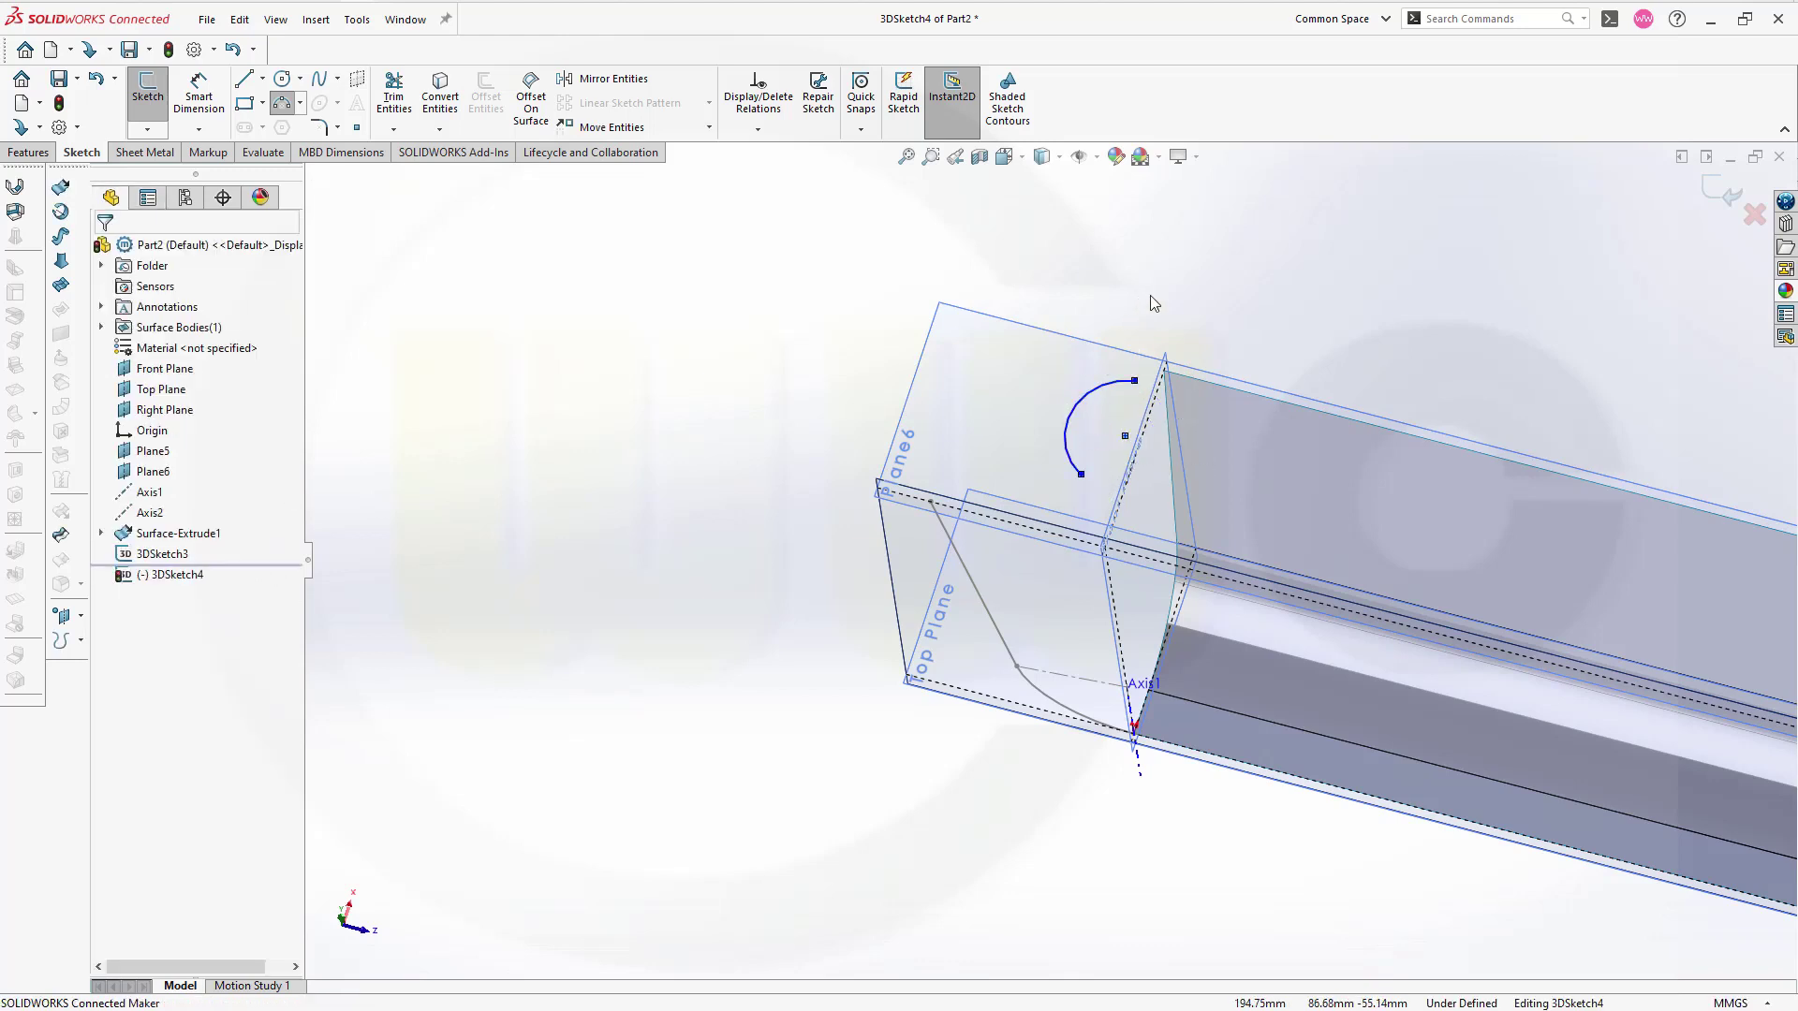
Step: Convert the extruded surface's long upper edge into a line of the 3D sketch
scroll(1208, 290, down, 2)
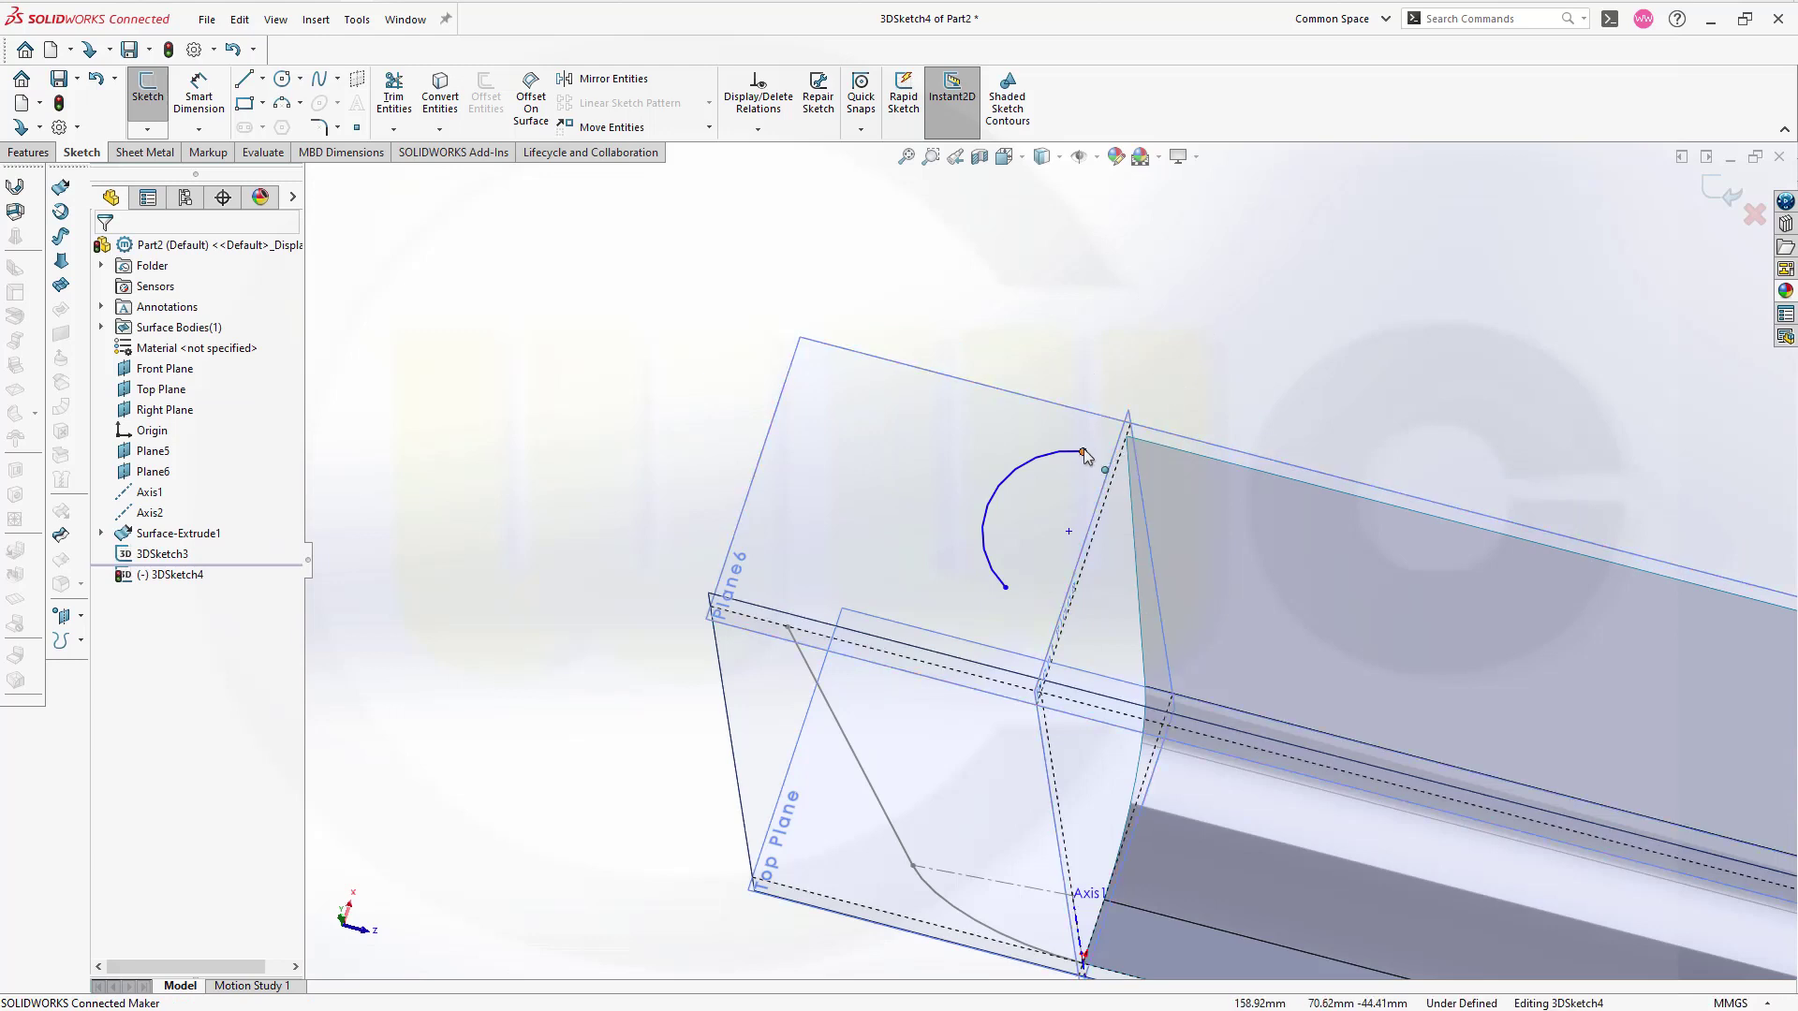
scroll(1184, 343, down, 2)
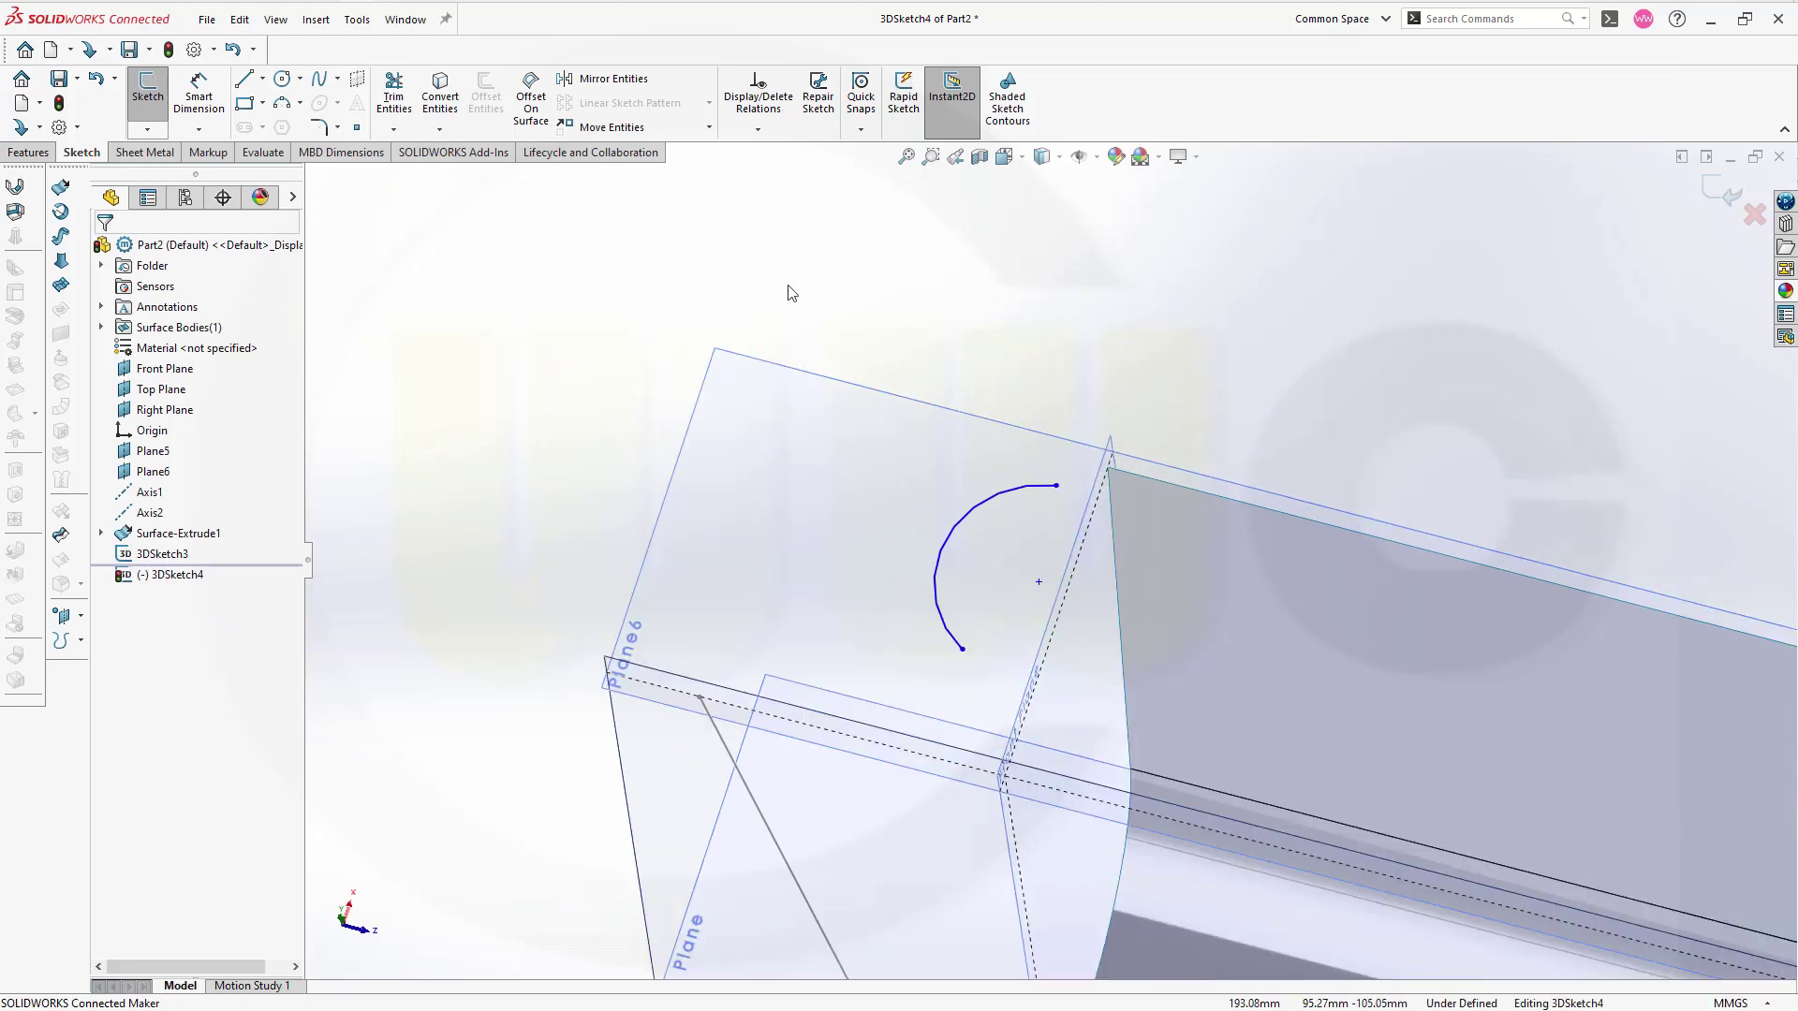
click(440, 101)
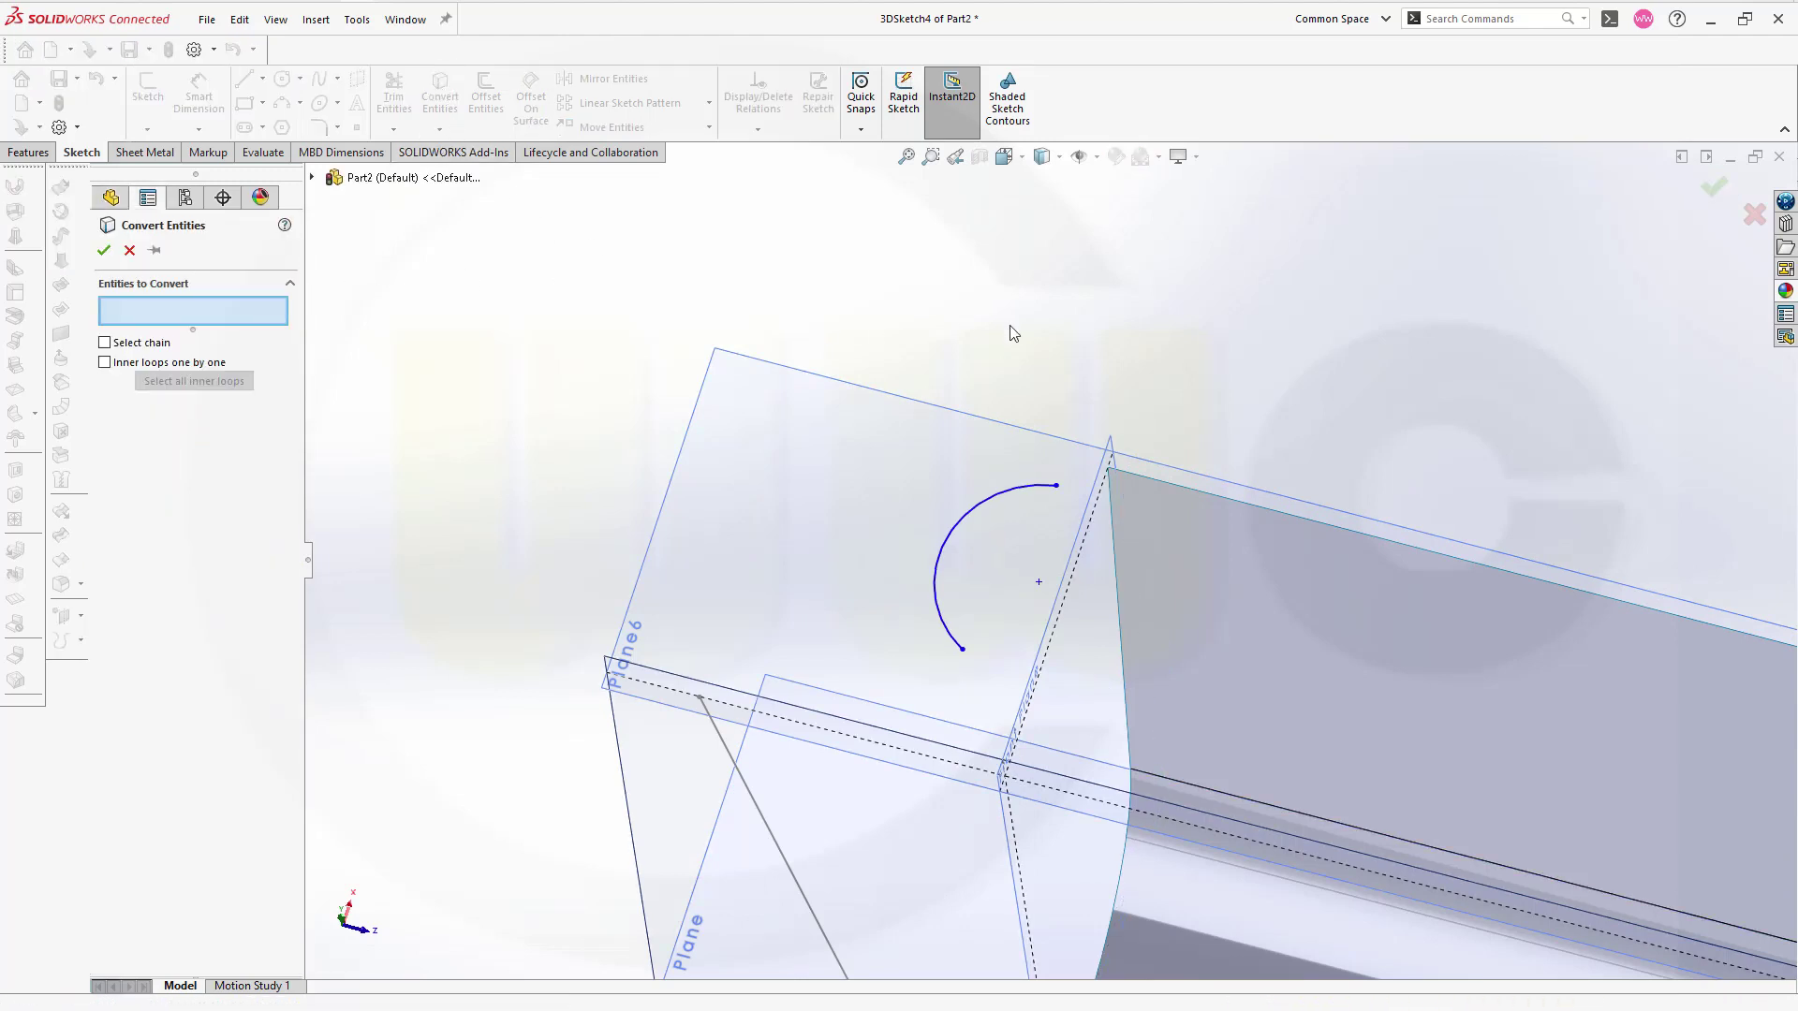
click(1124, 473)
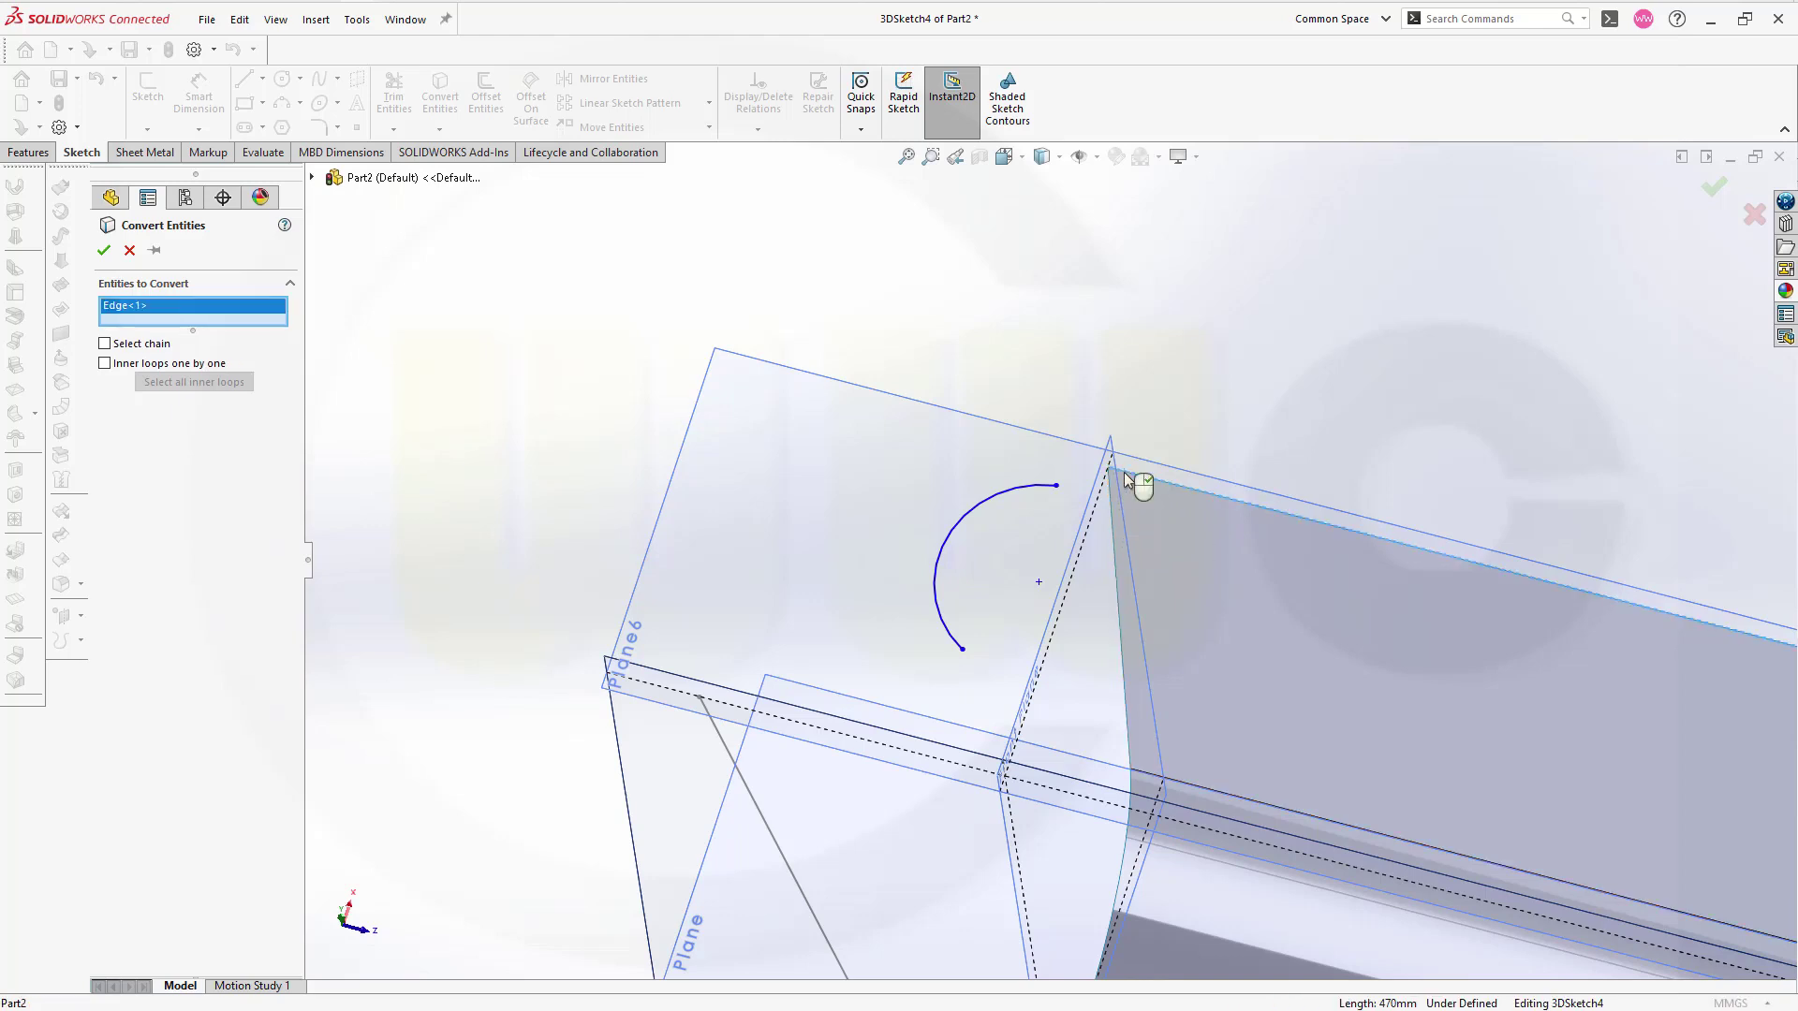
click(104, 250)
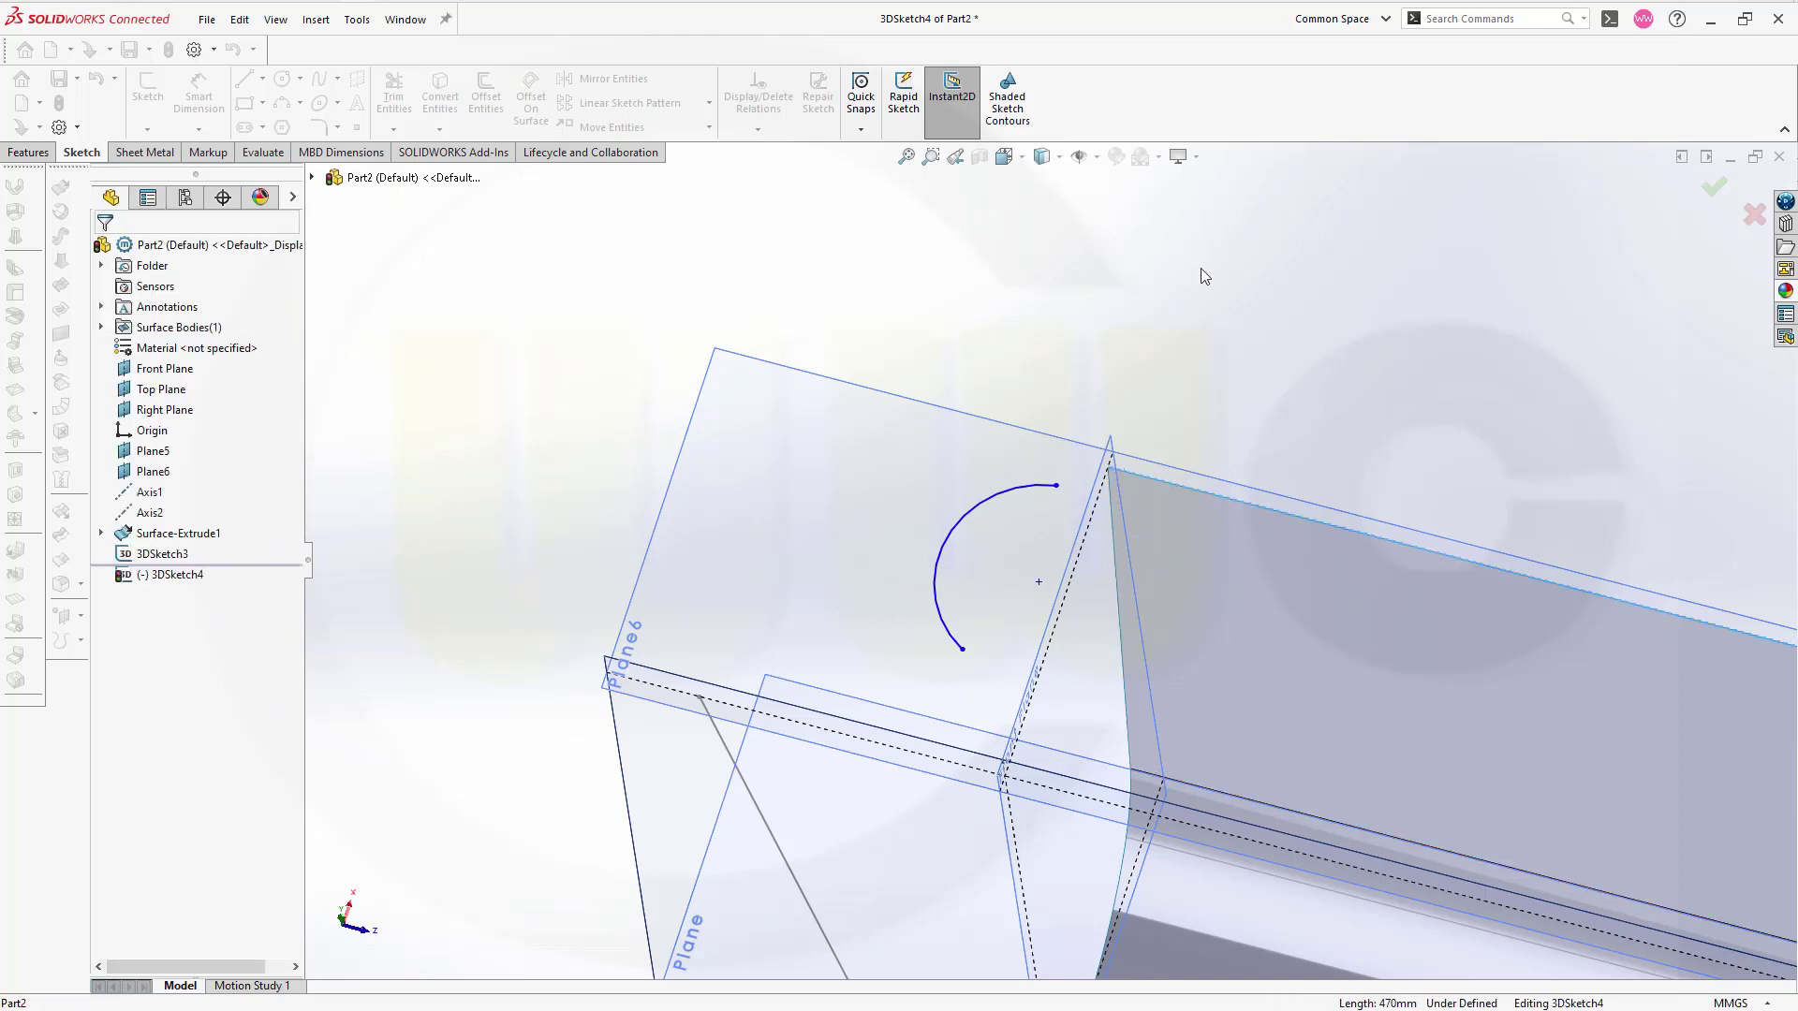
click(1198, 492)
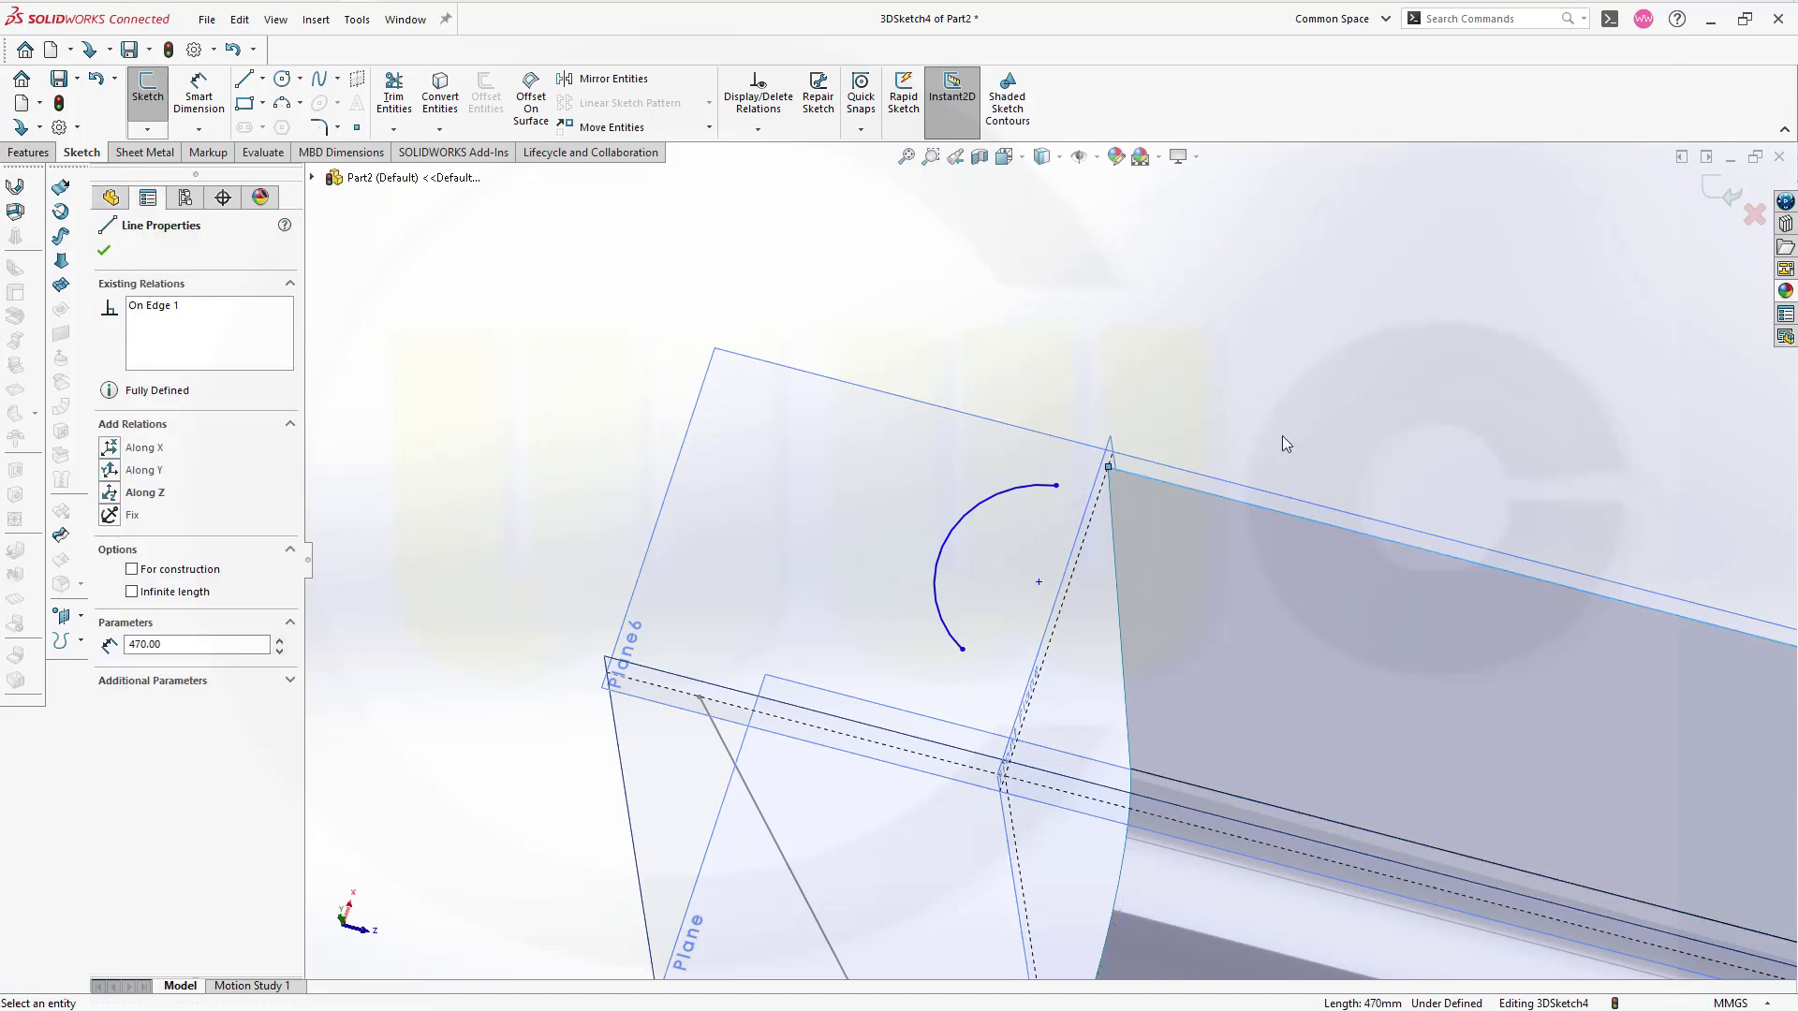
click(1283, 436)
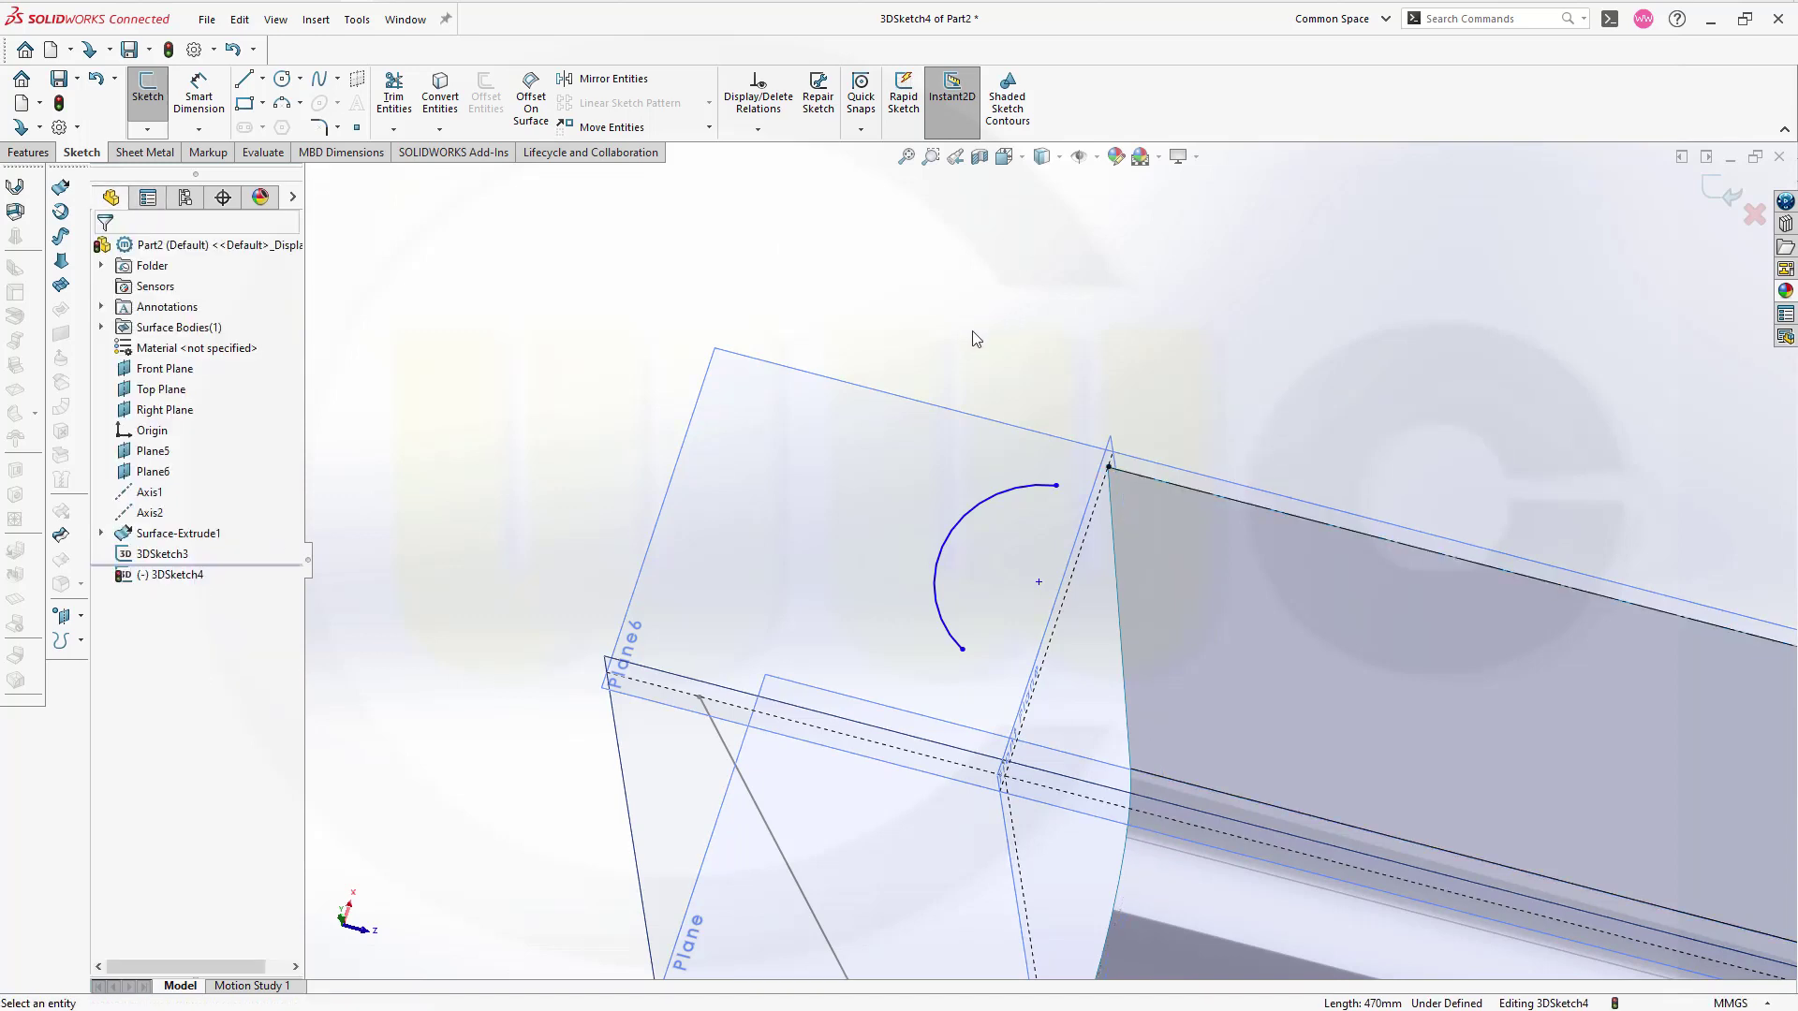
Step: Make the arc's endpoint nearest the surface coincident with the near endpoint of the converted edge line
click(1109, 467)
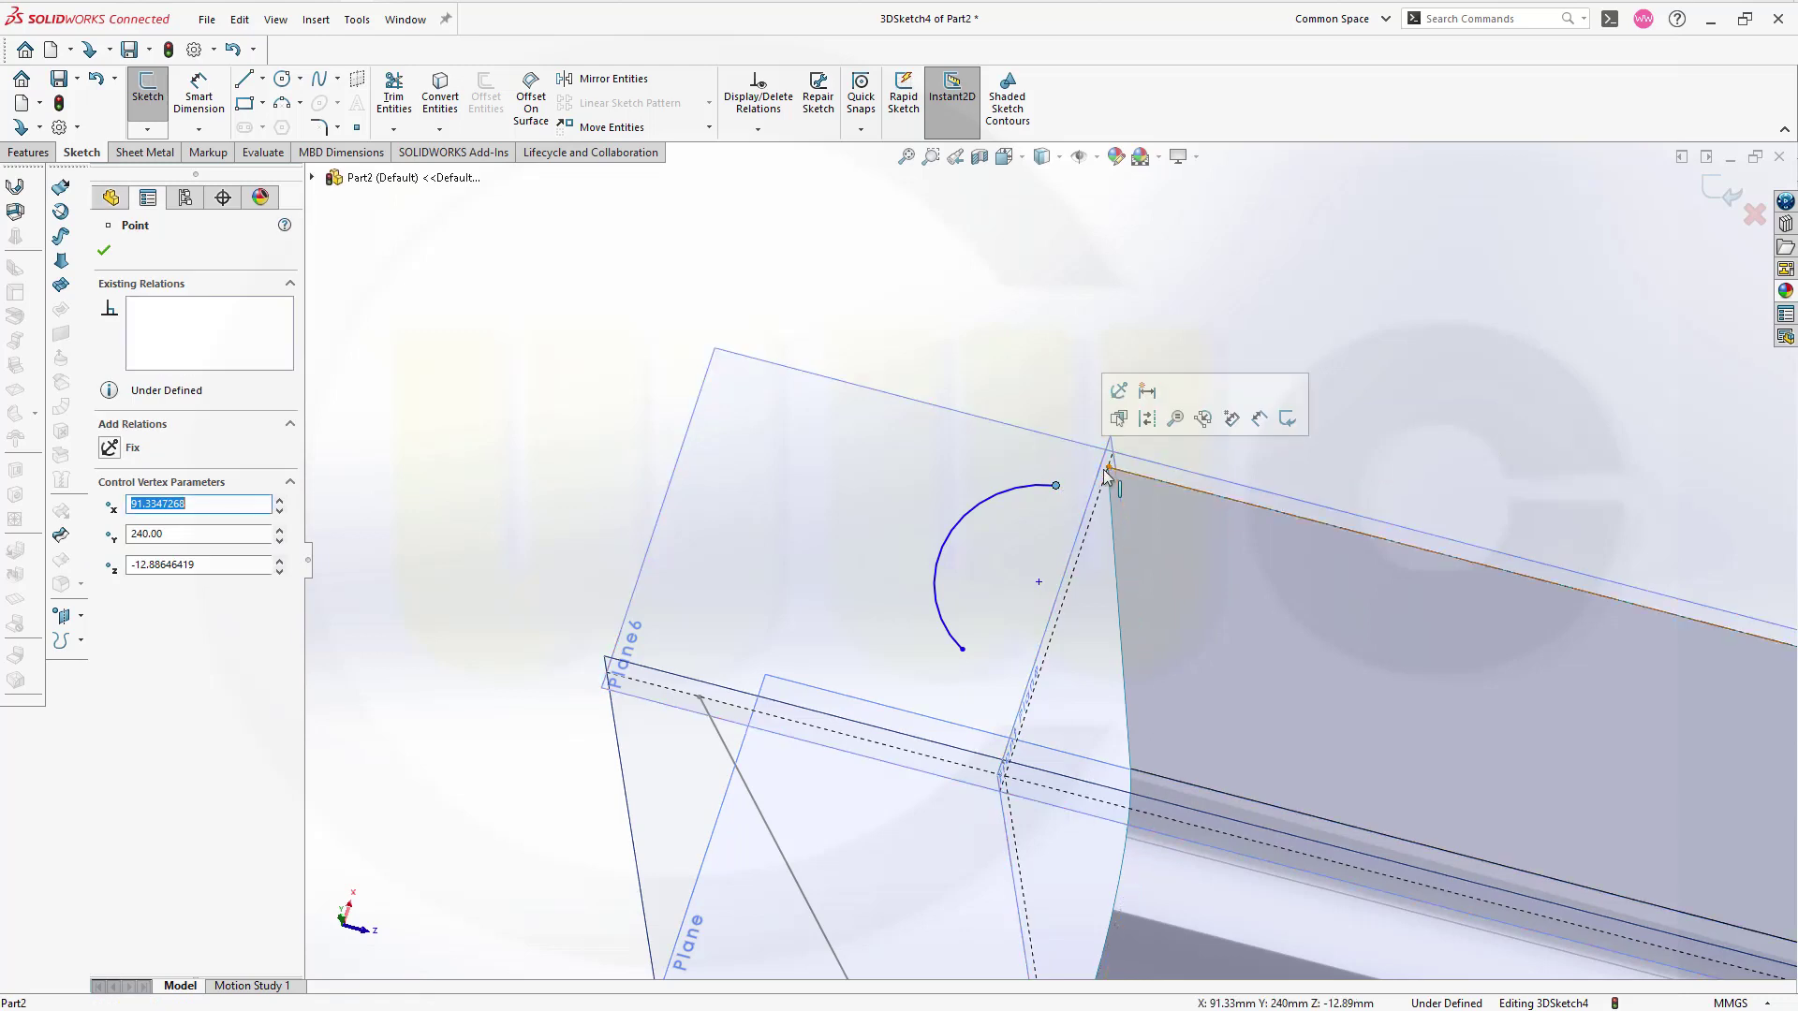
ctrl+click(1109, 468)
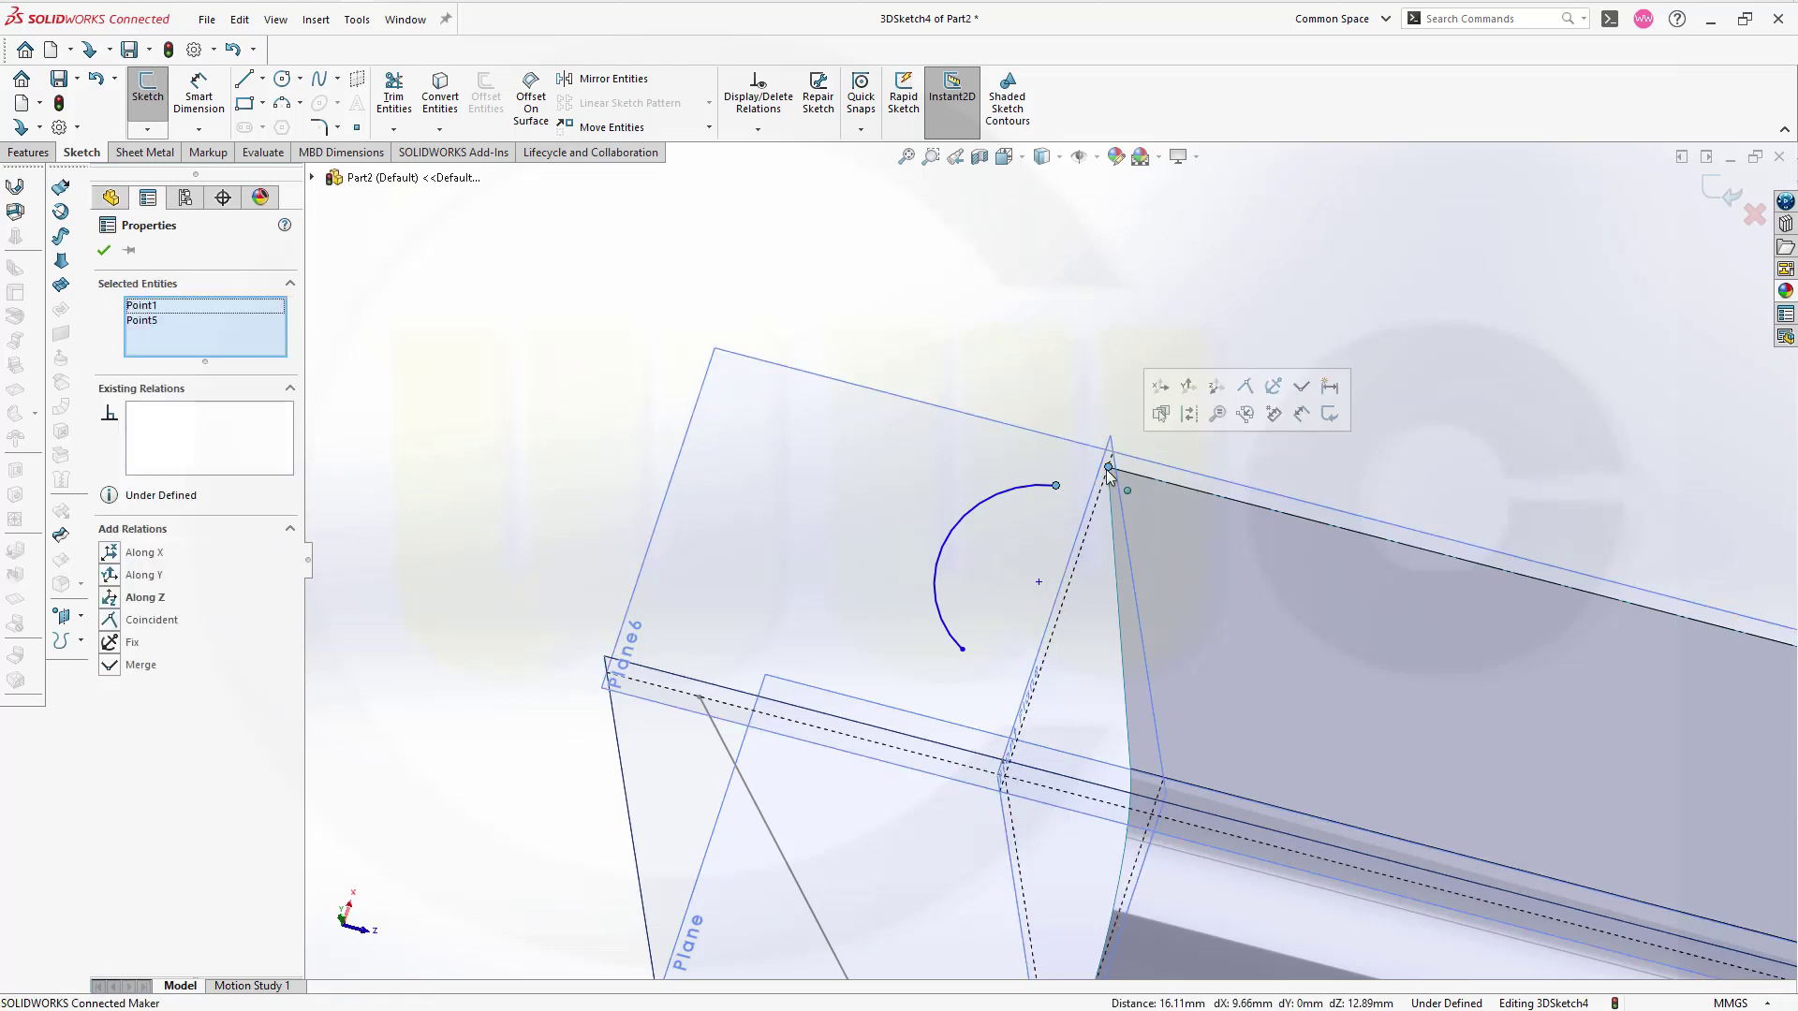
click(110, 618)
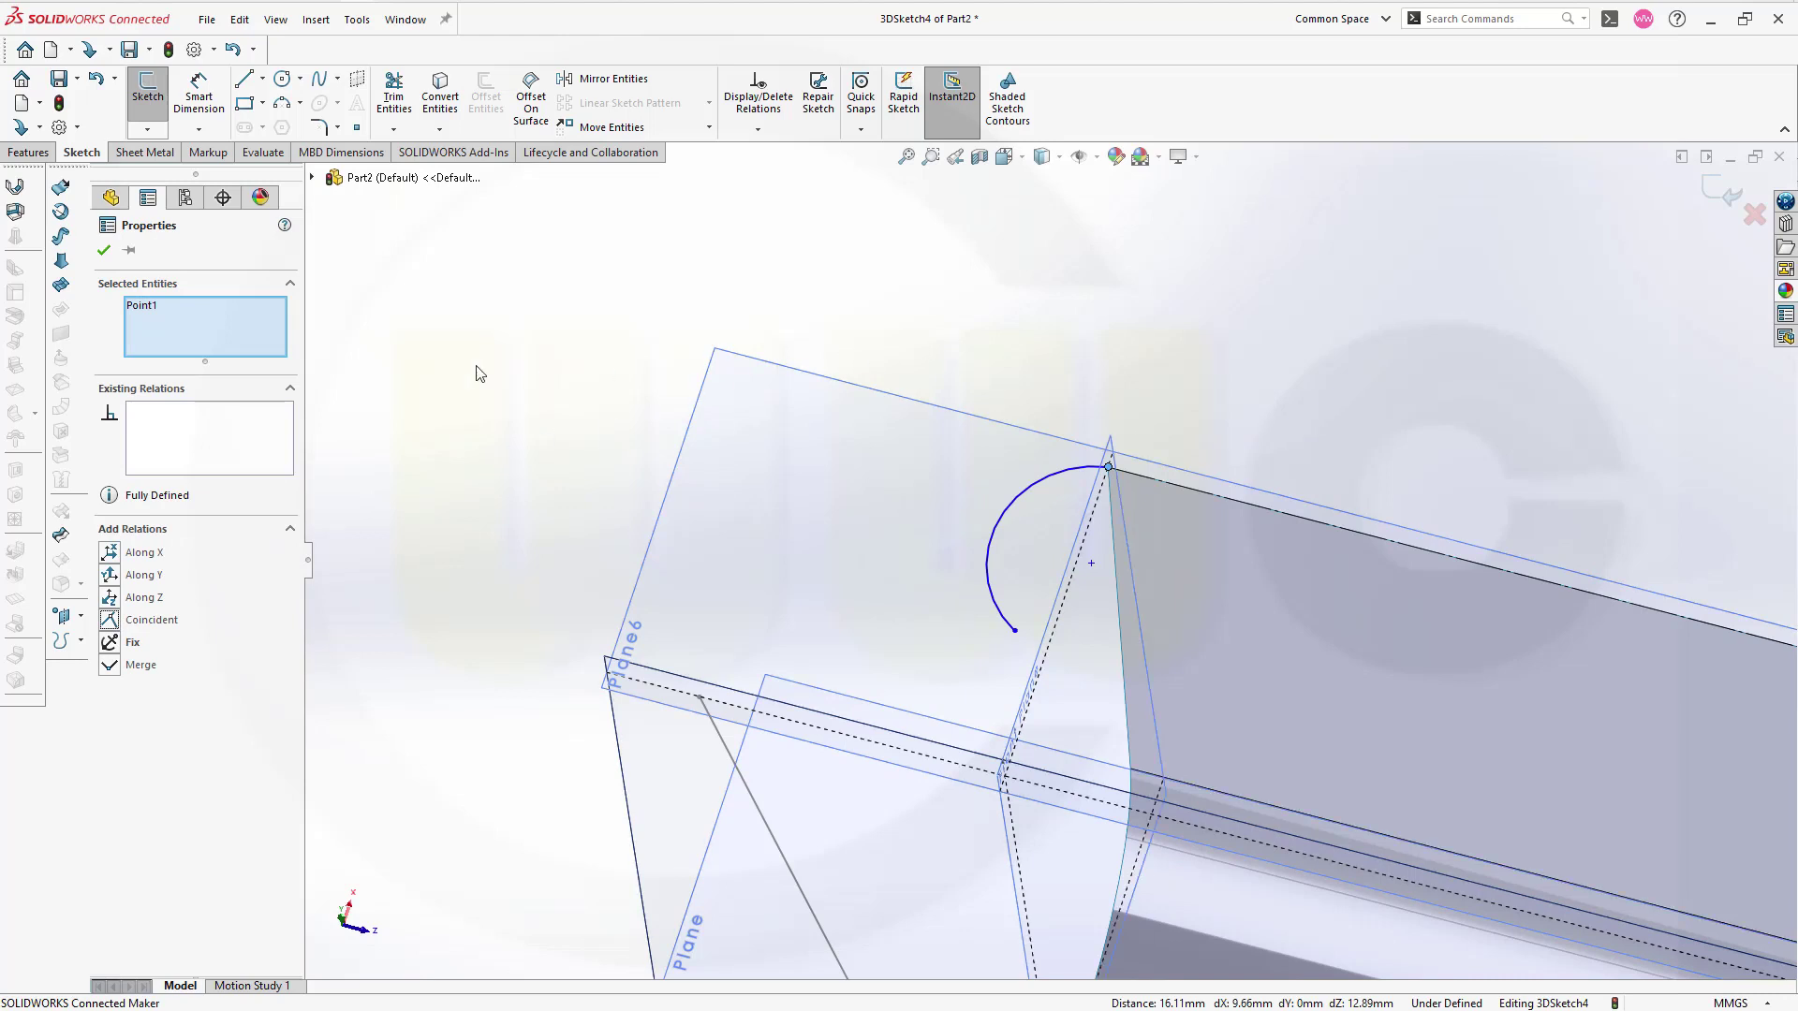
click(104, 251)
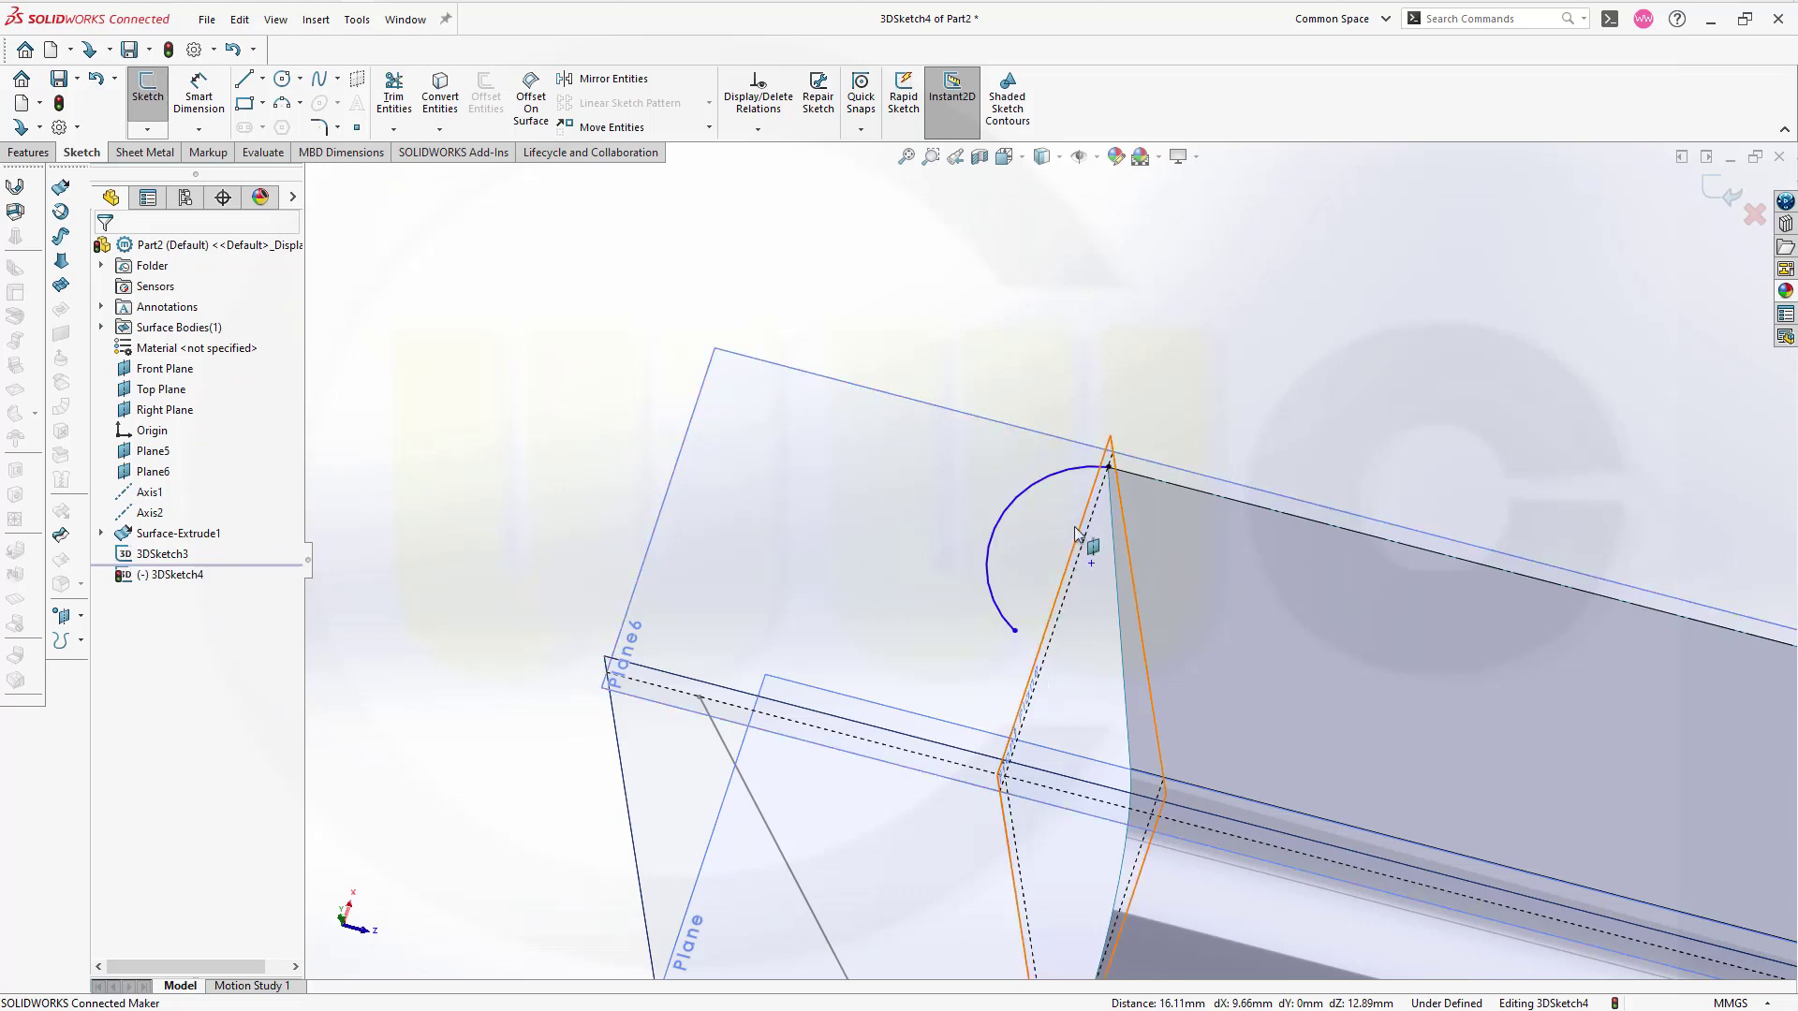
Step: Add Along X relations between the arc's centre point and each of its two endpoints
click(1106, 468)
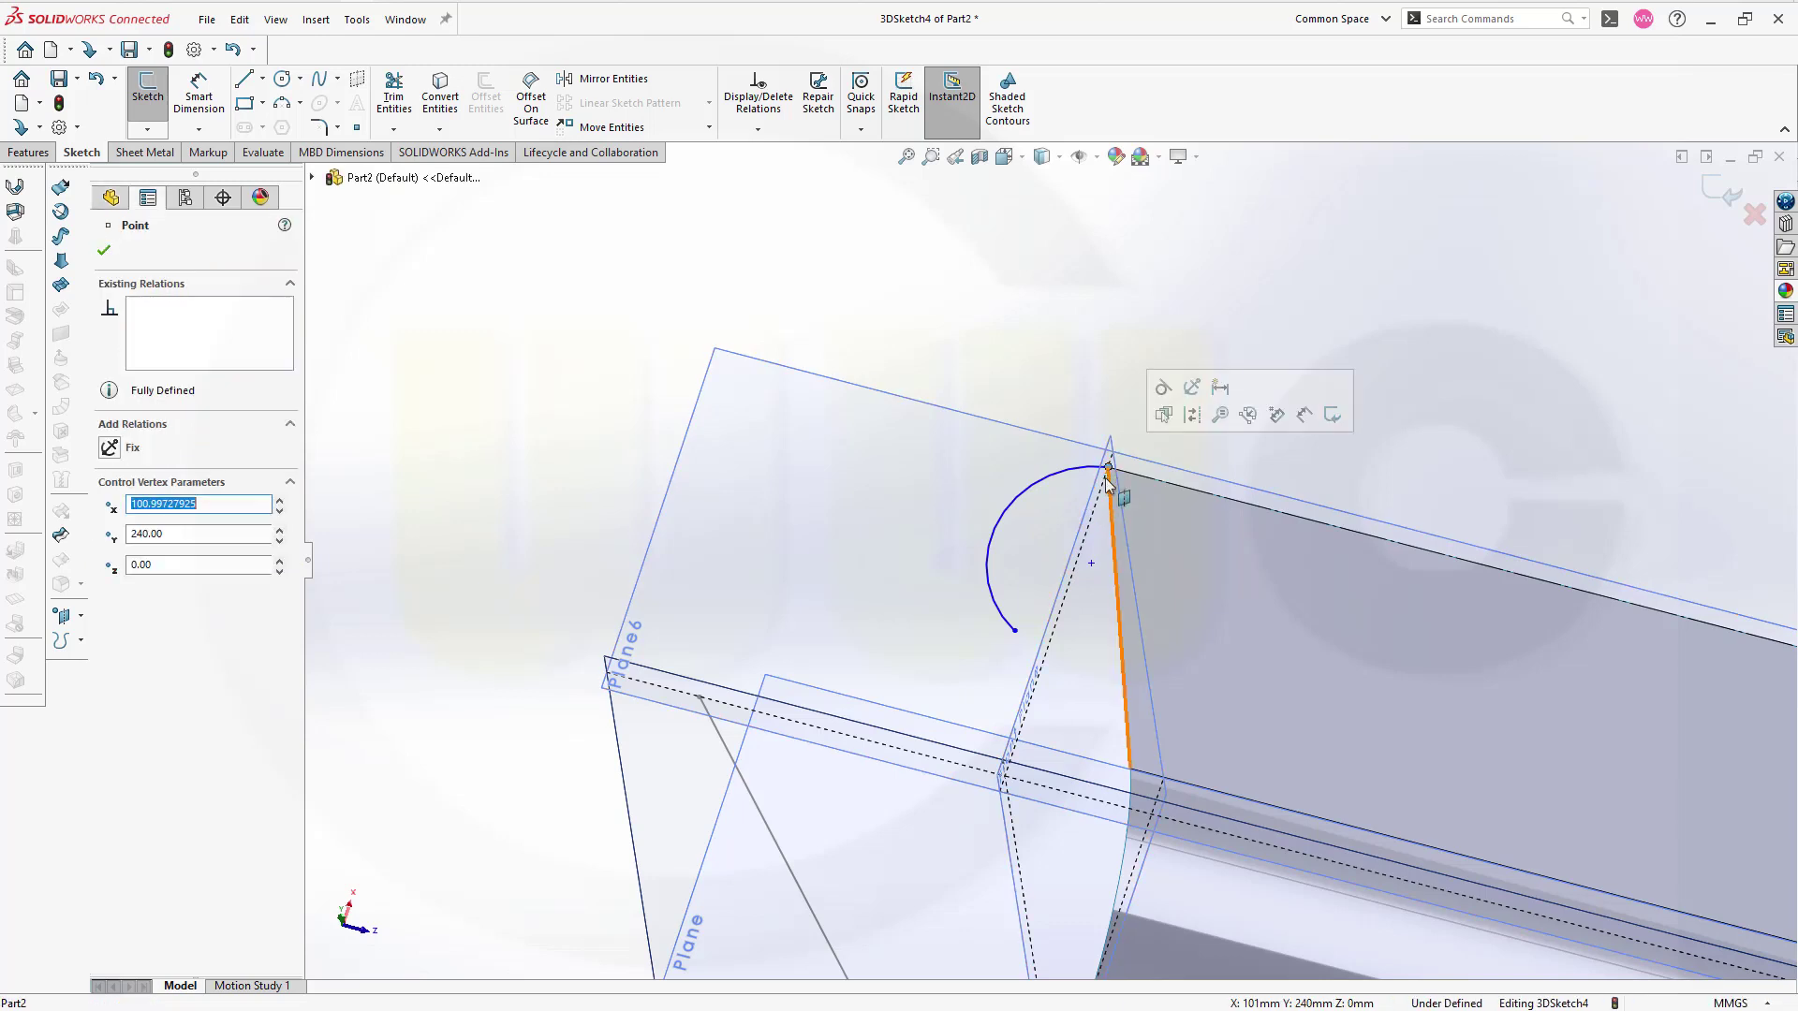
ctrl+click(1091, 562)
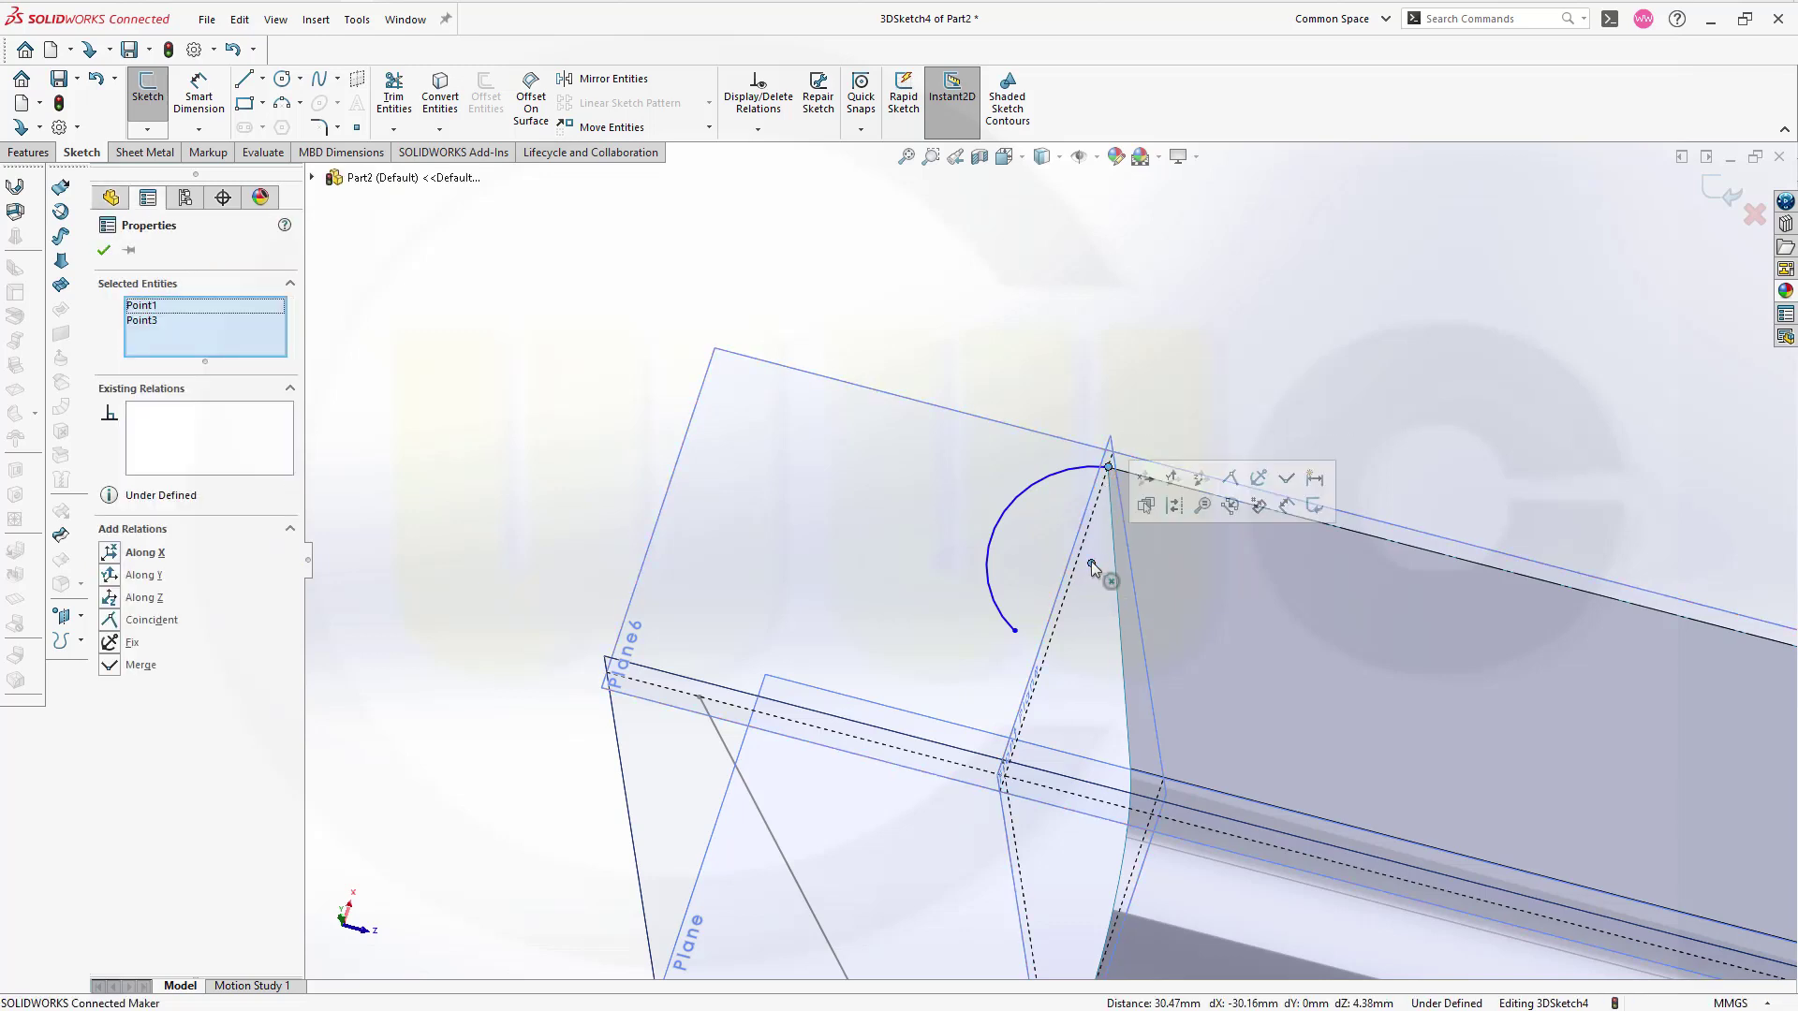
click(109, 553)
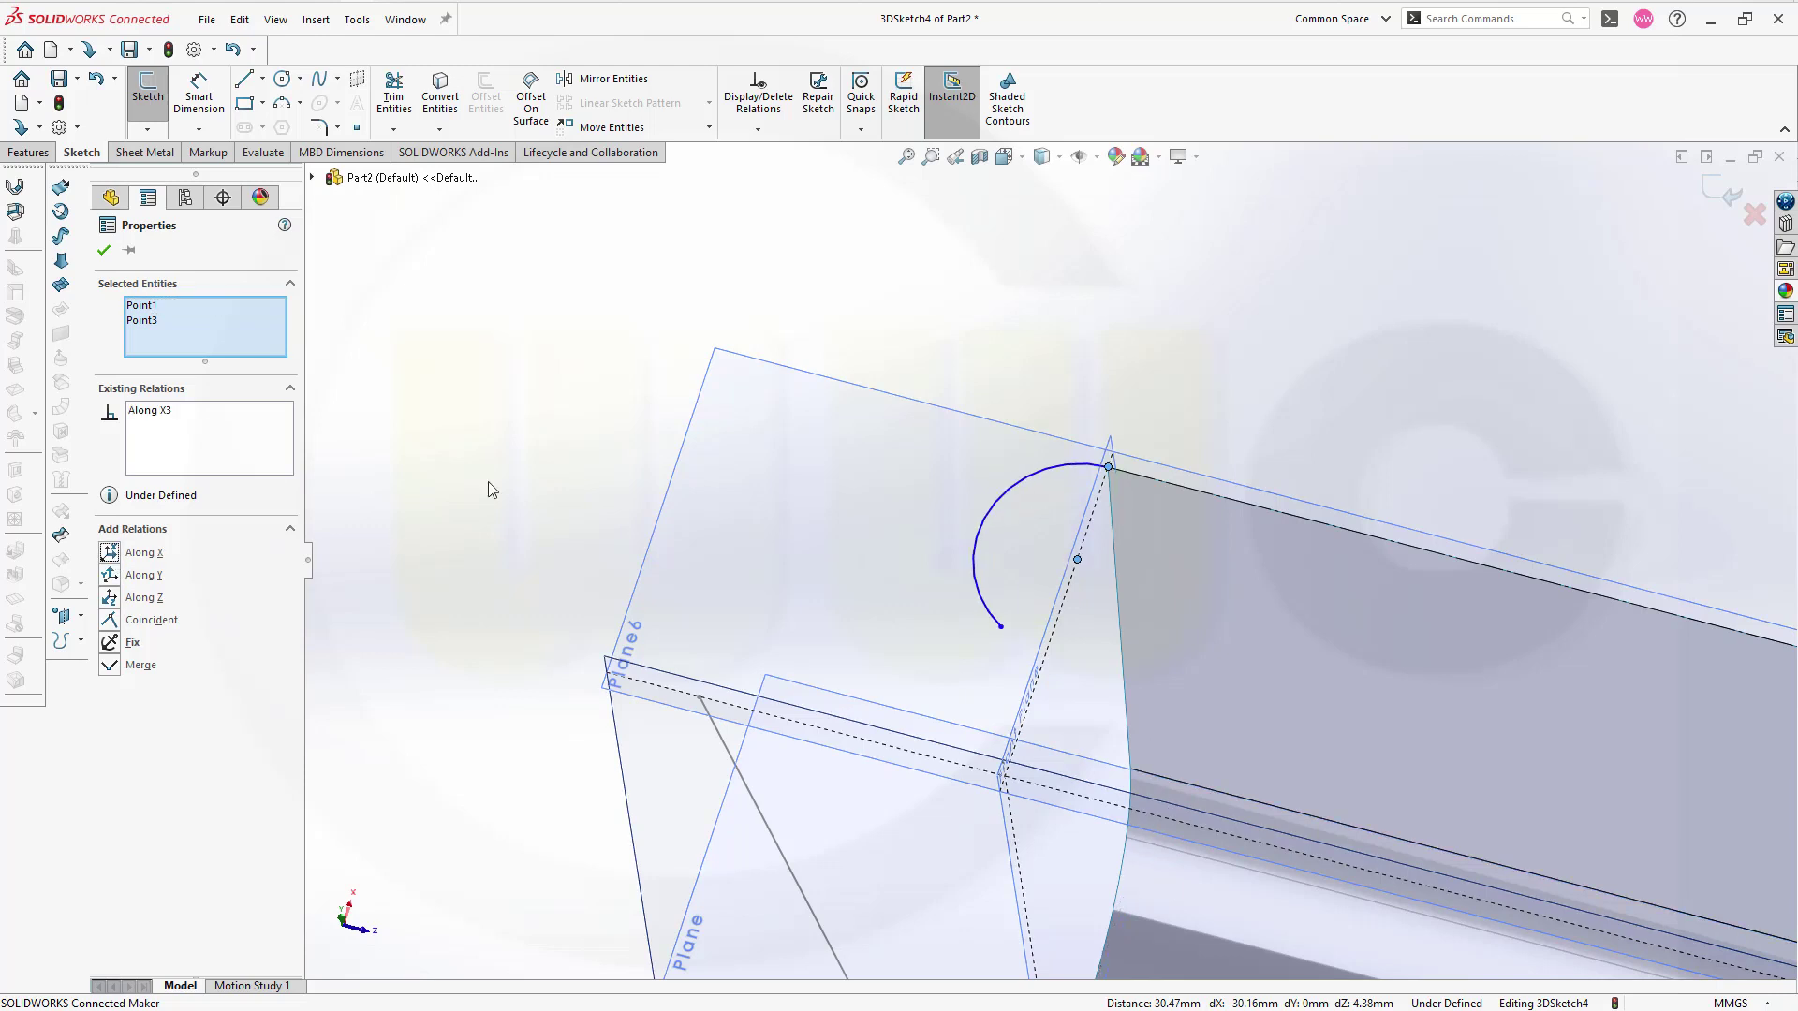
click(1000, 628)
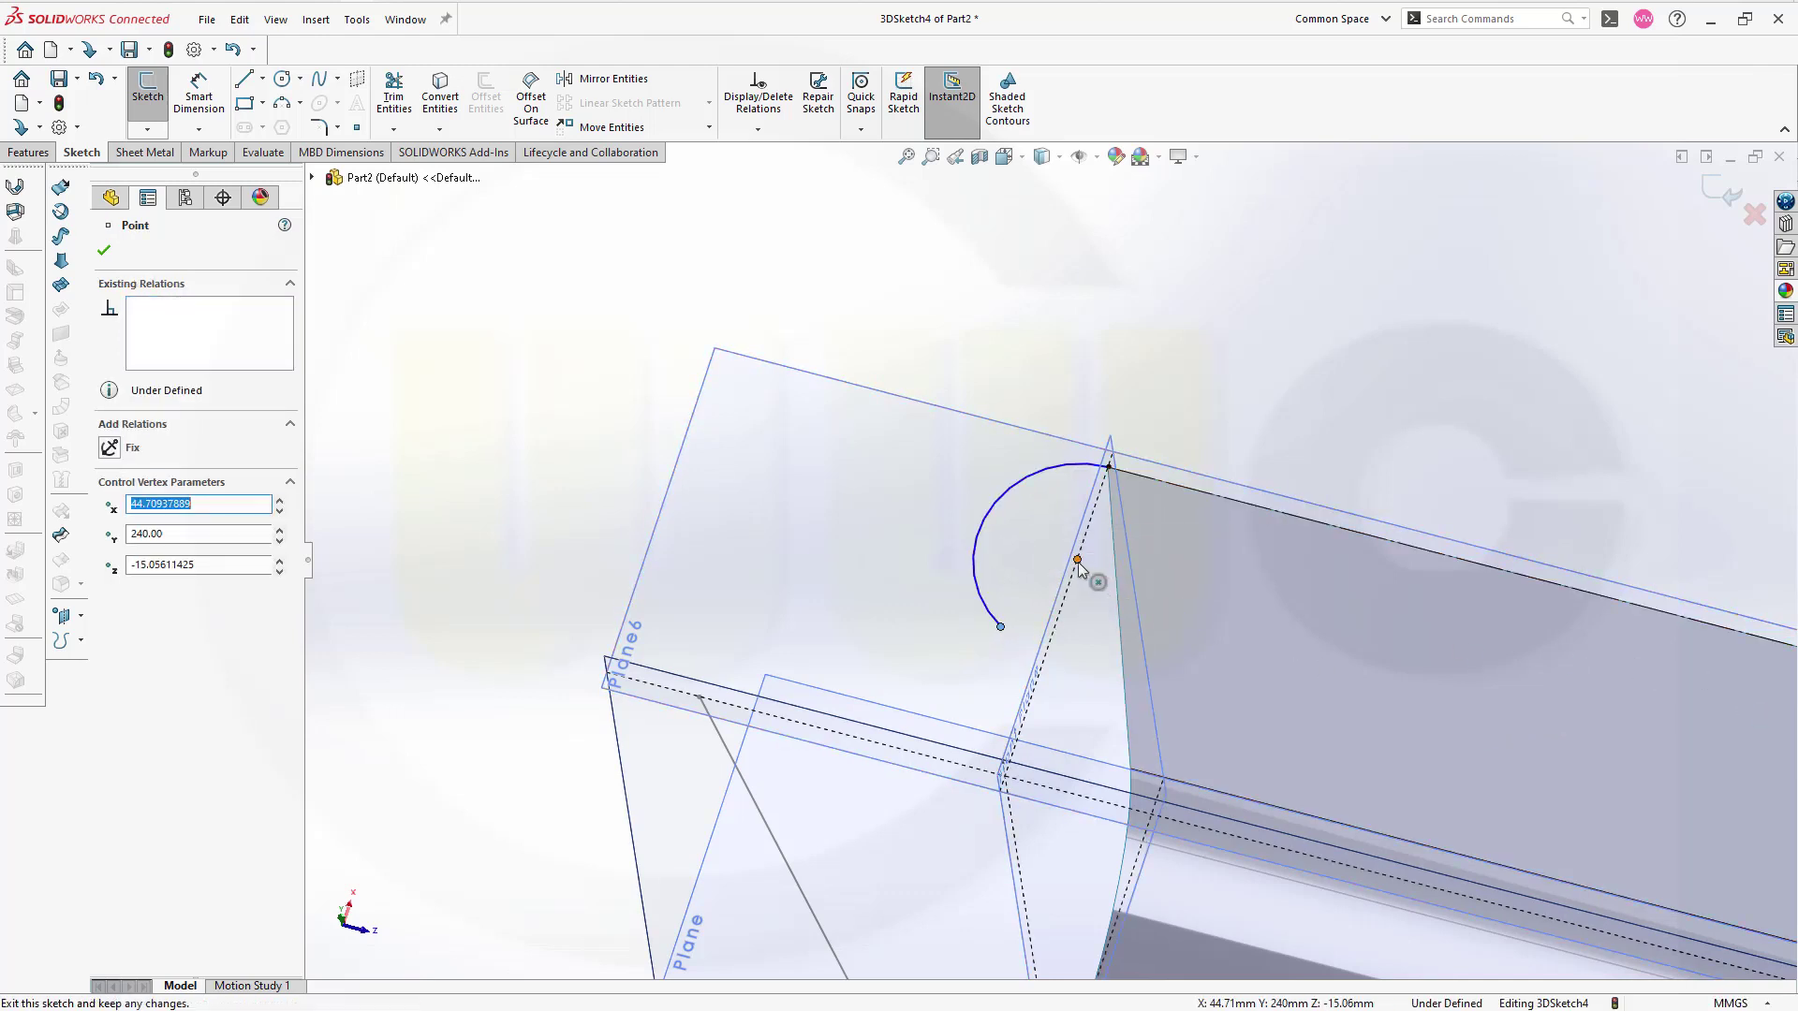
ctrl+click(1079, 562)
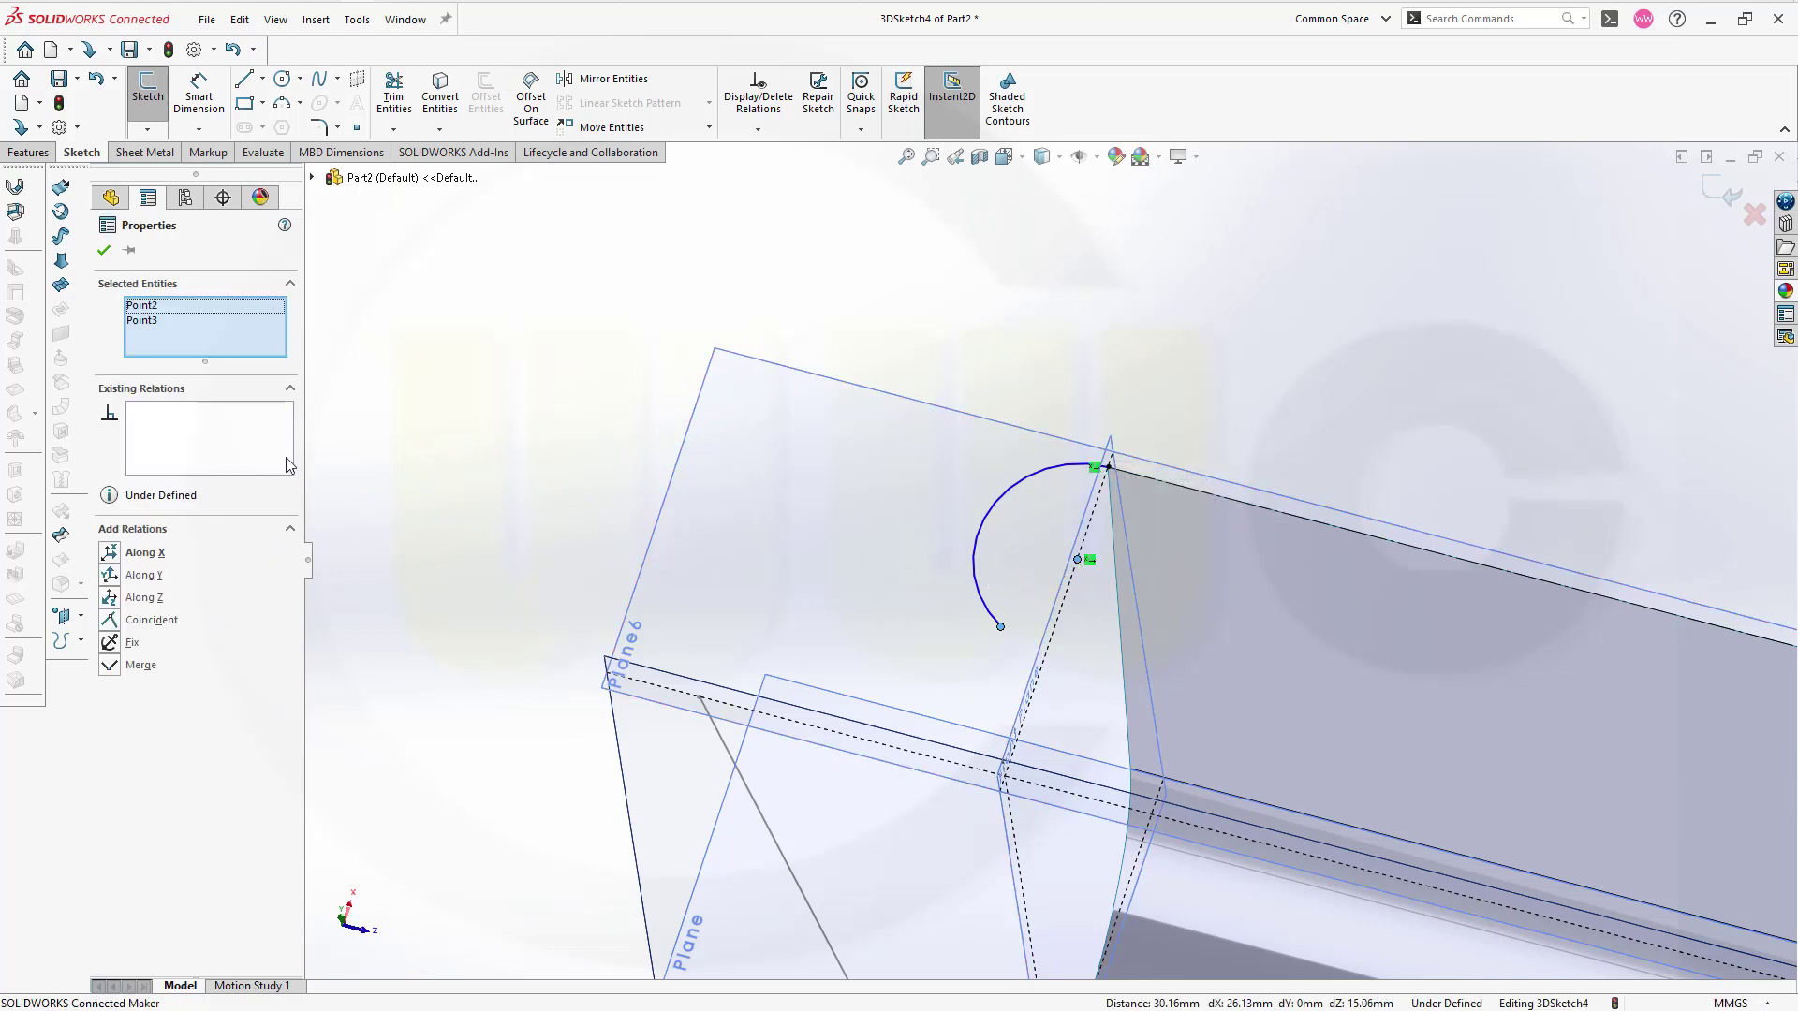
click(111, 554)
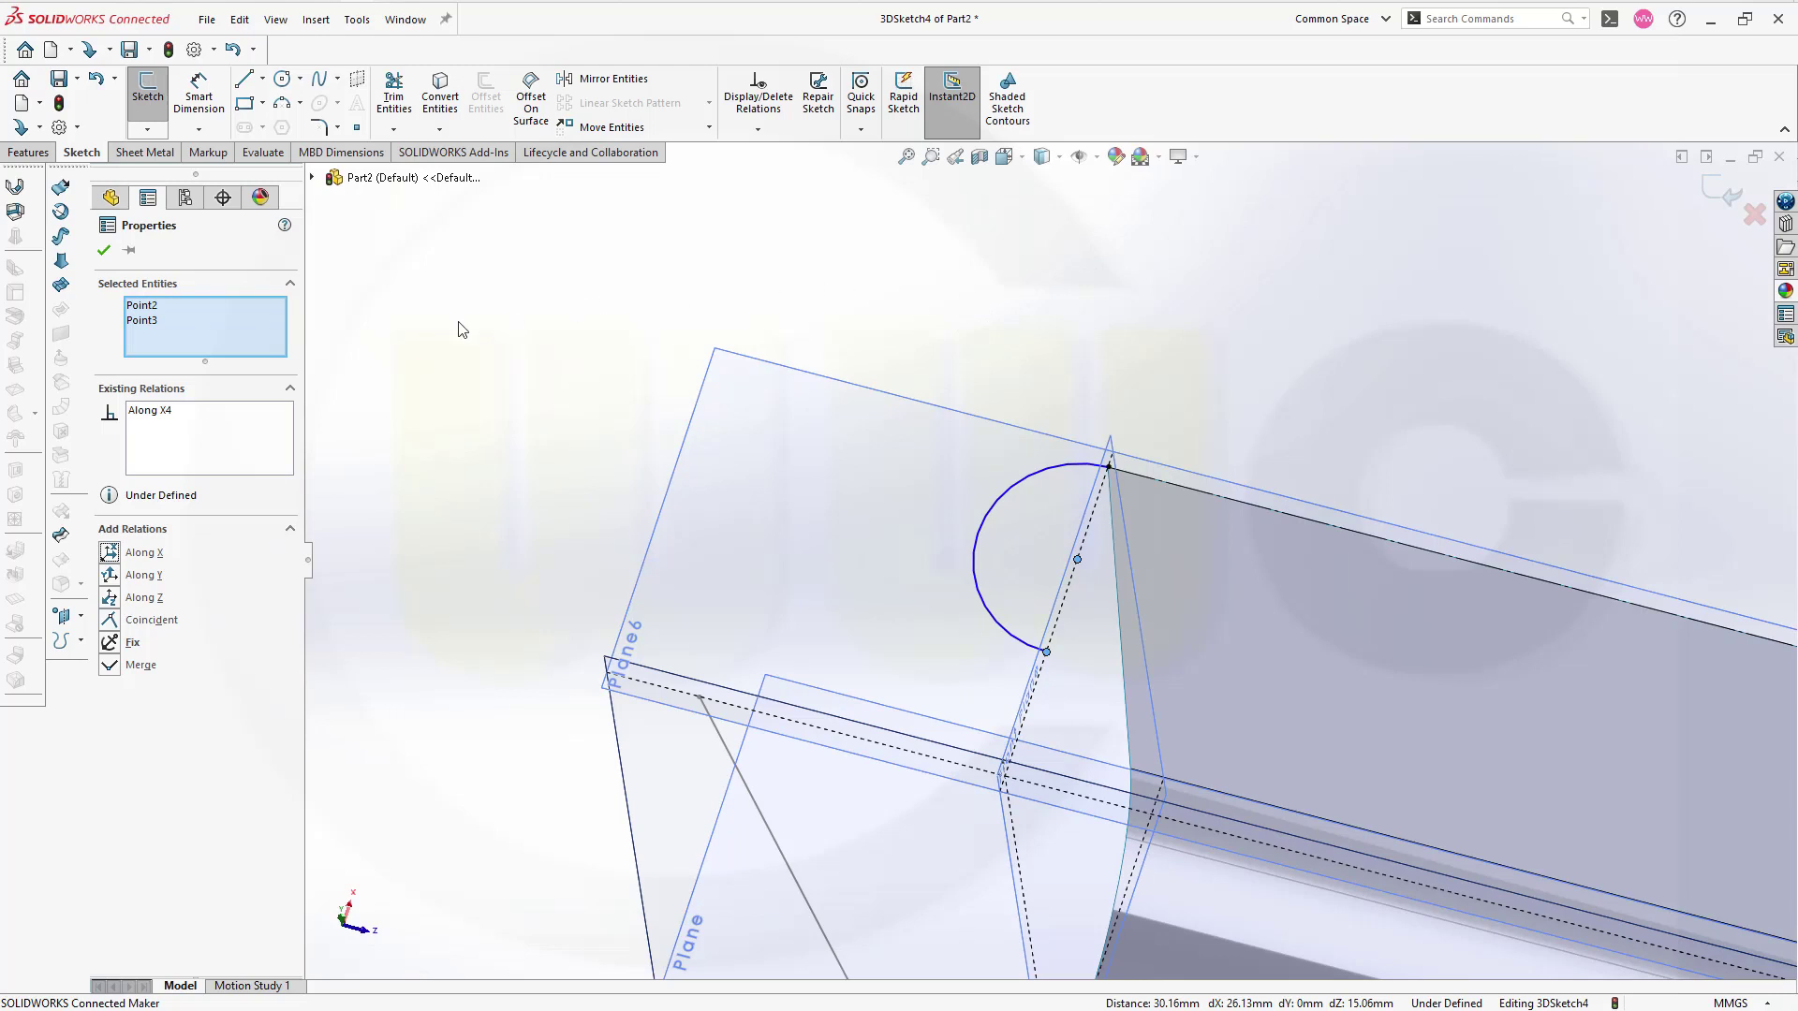
click(103, 251)
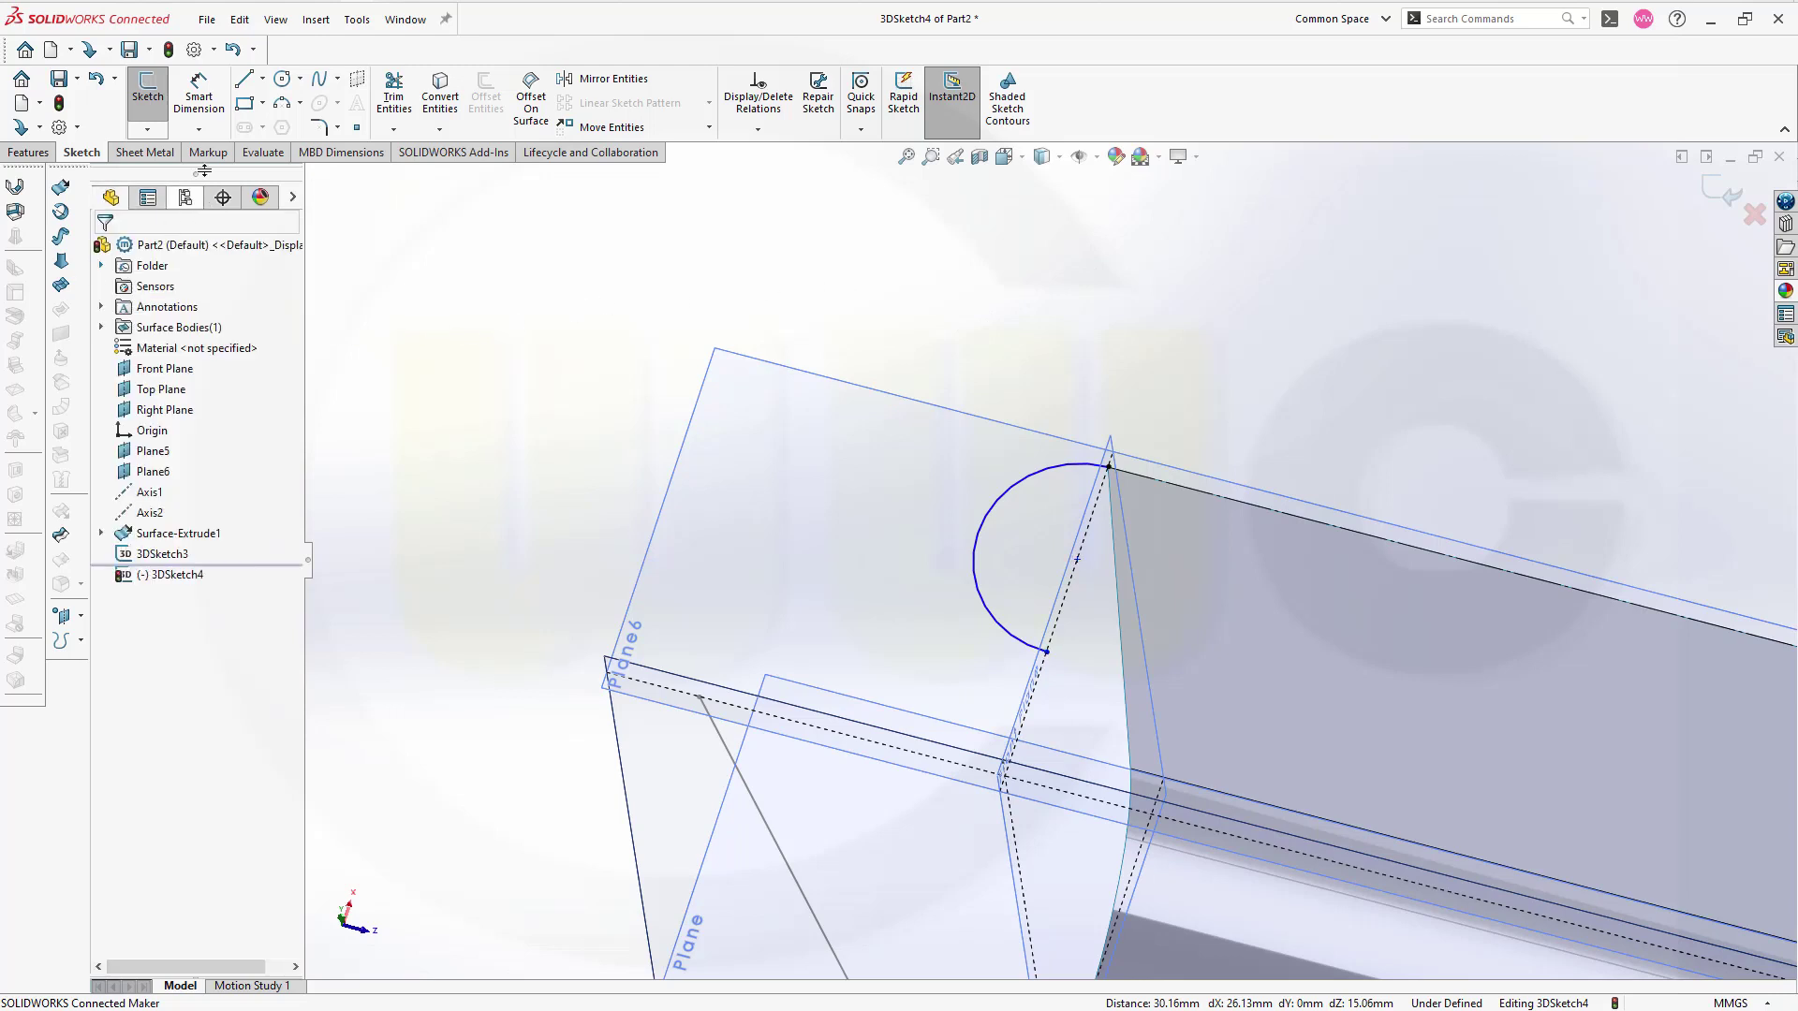
Step: Dimension the arc's radius and set it to 50 mm
click(199, 89)
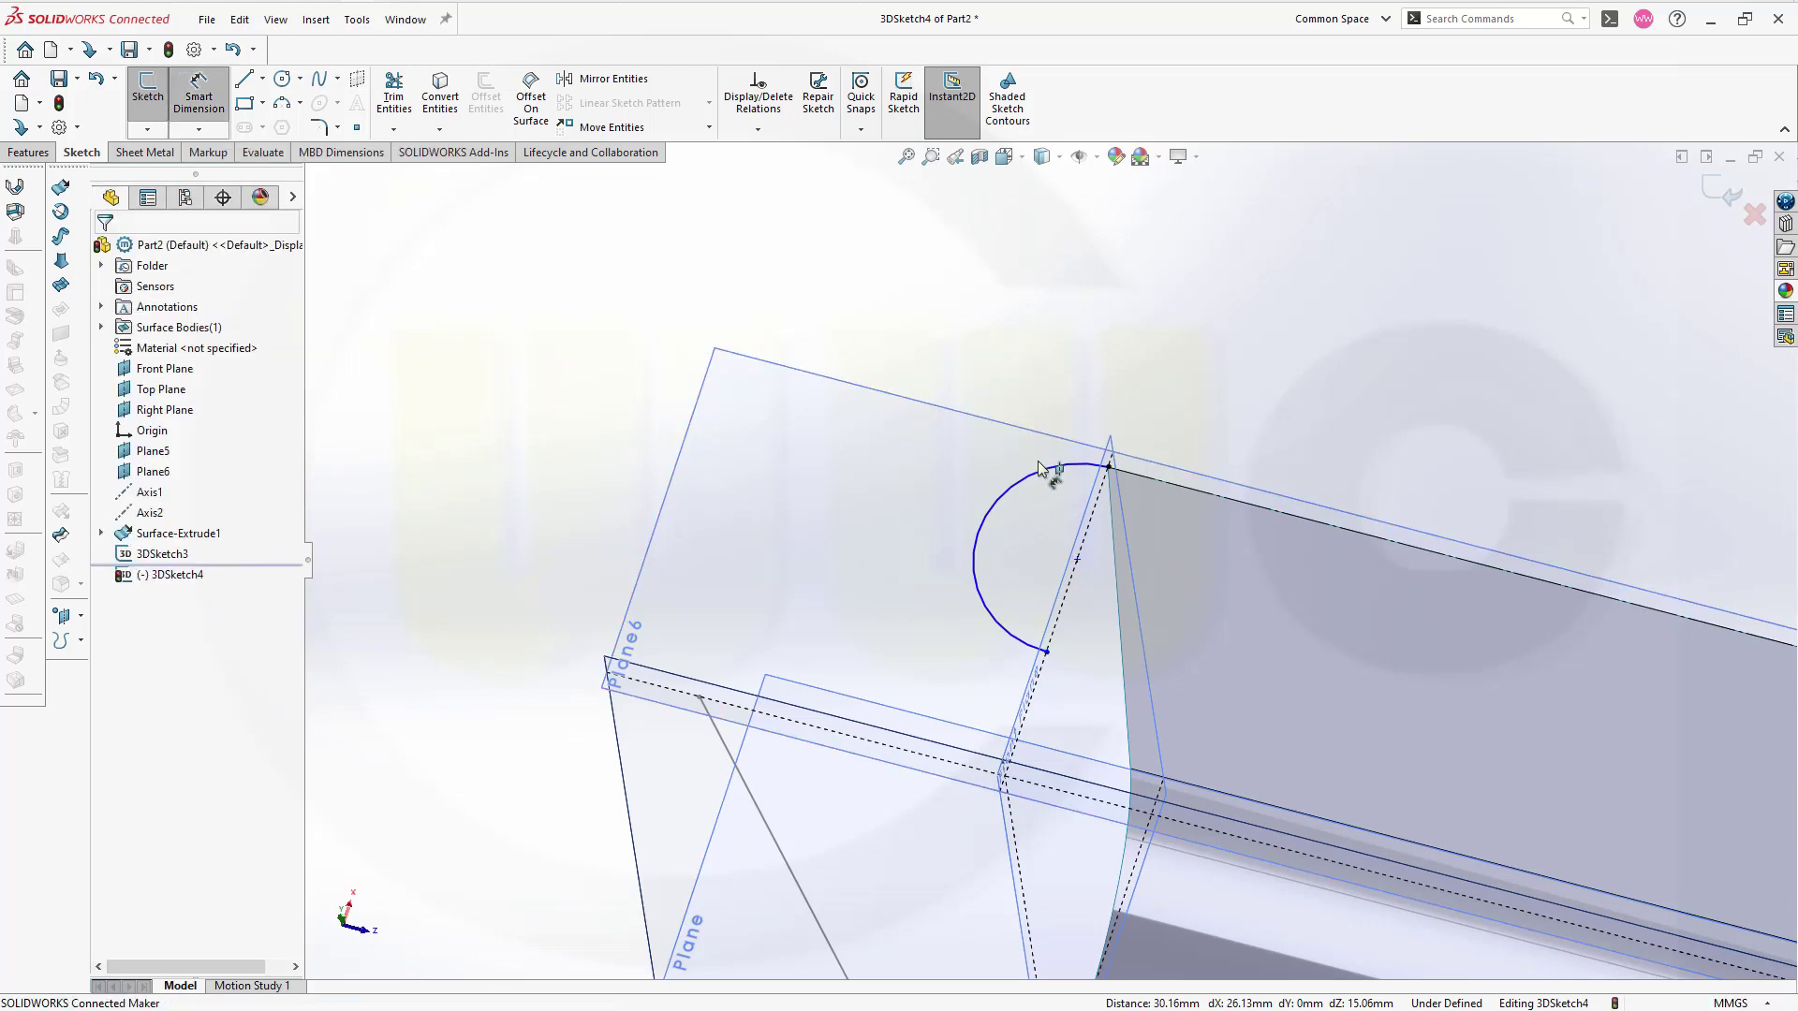
click(1020, 486)
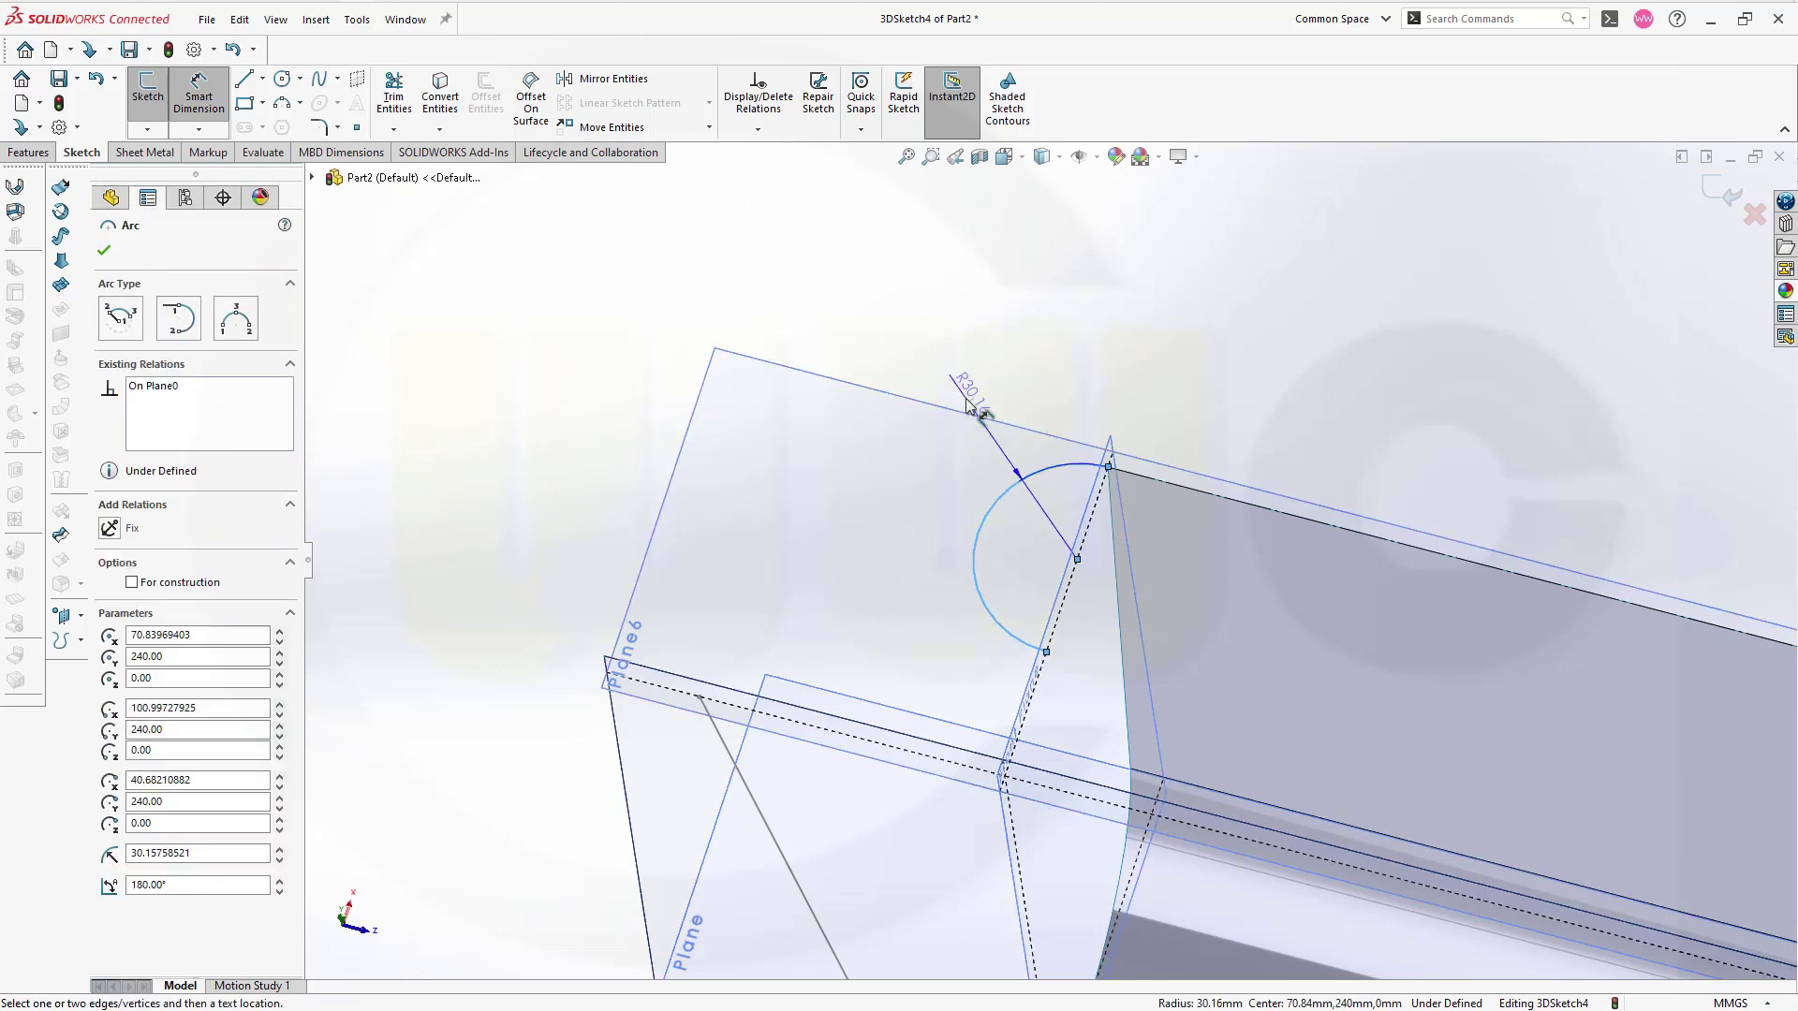
click(979, 404)
text(50)
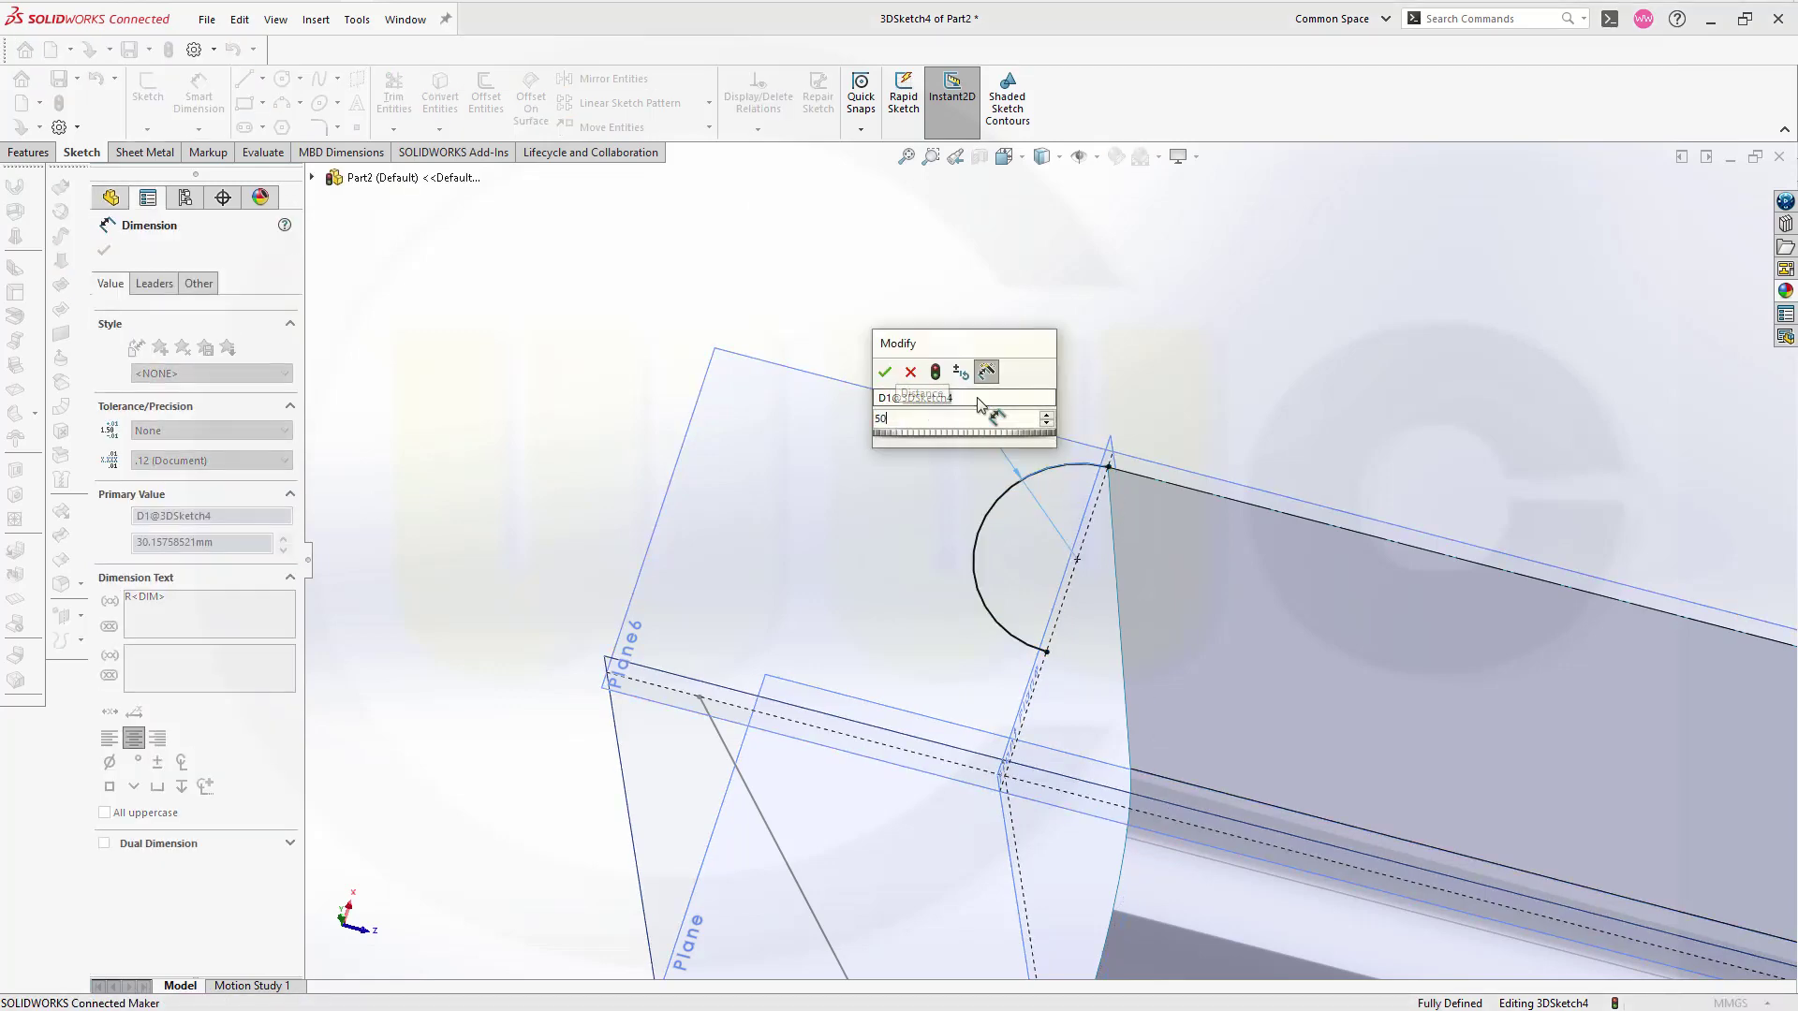
key(Return)
key(Escape)
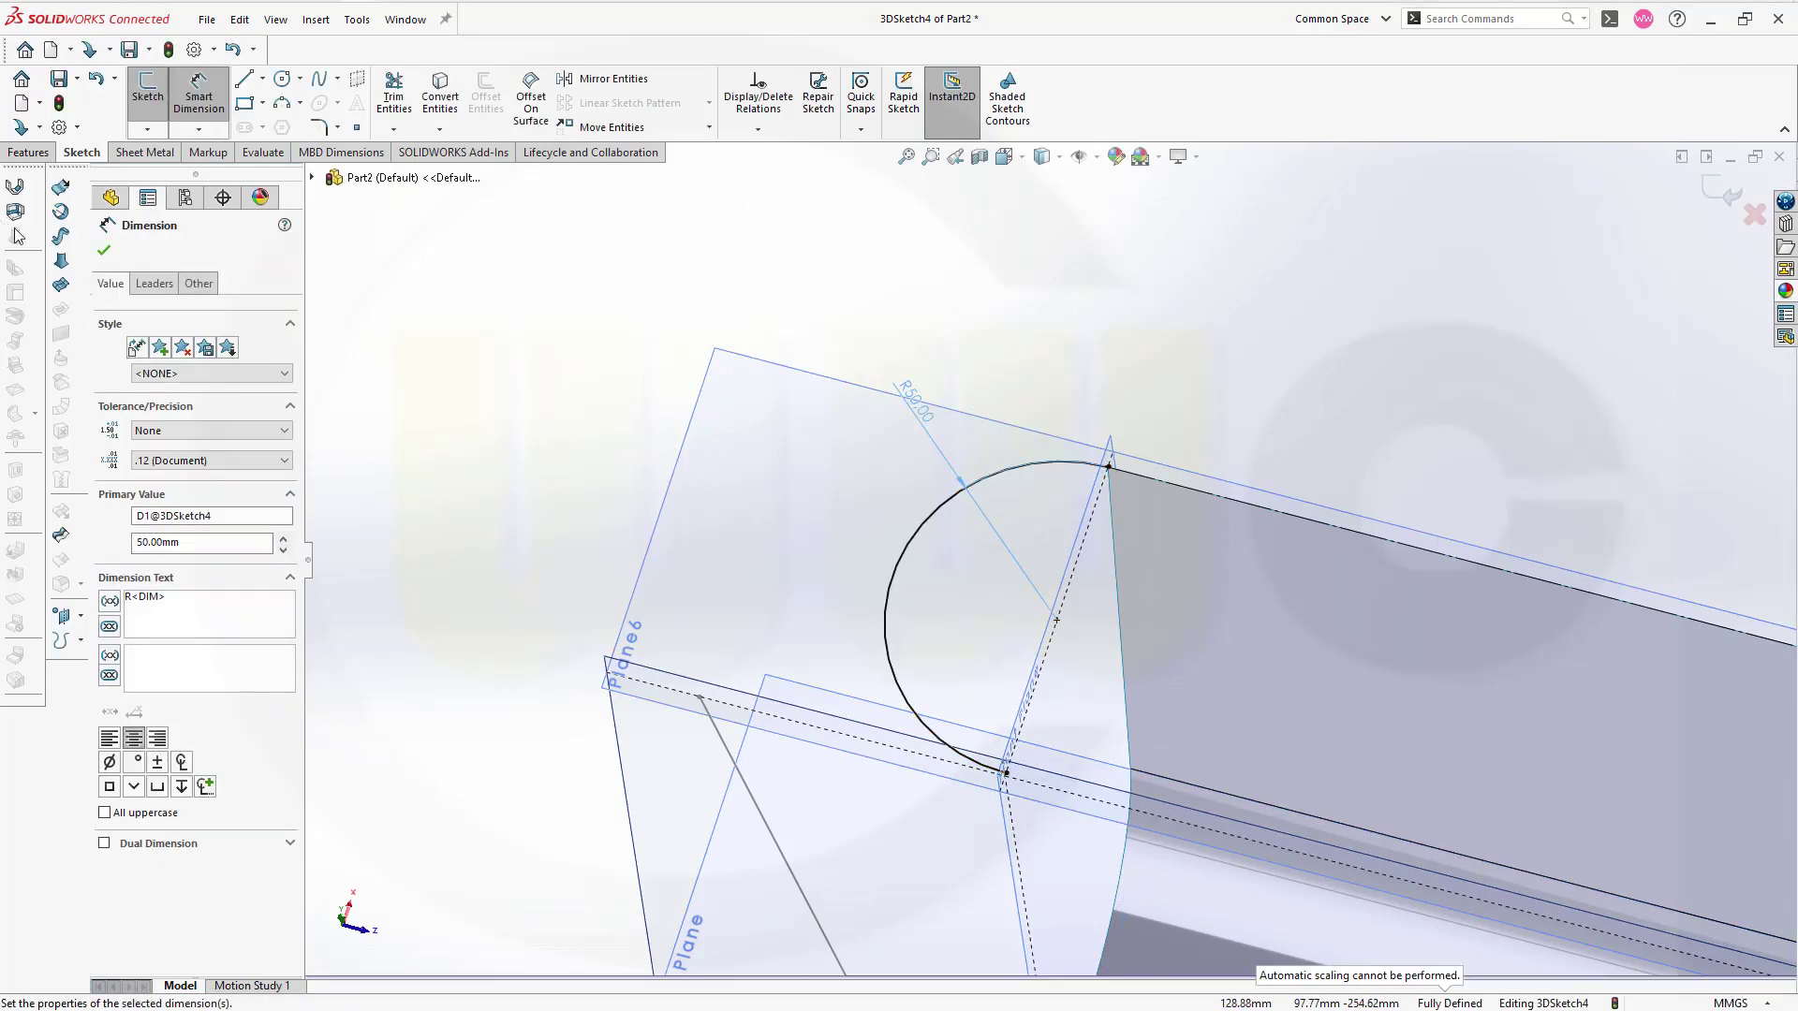
key(Escape)
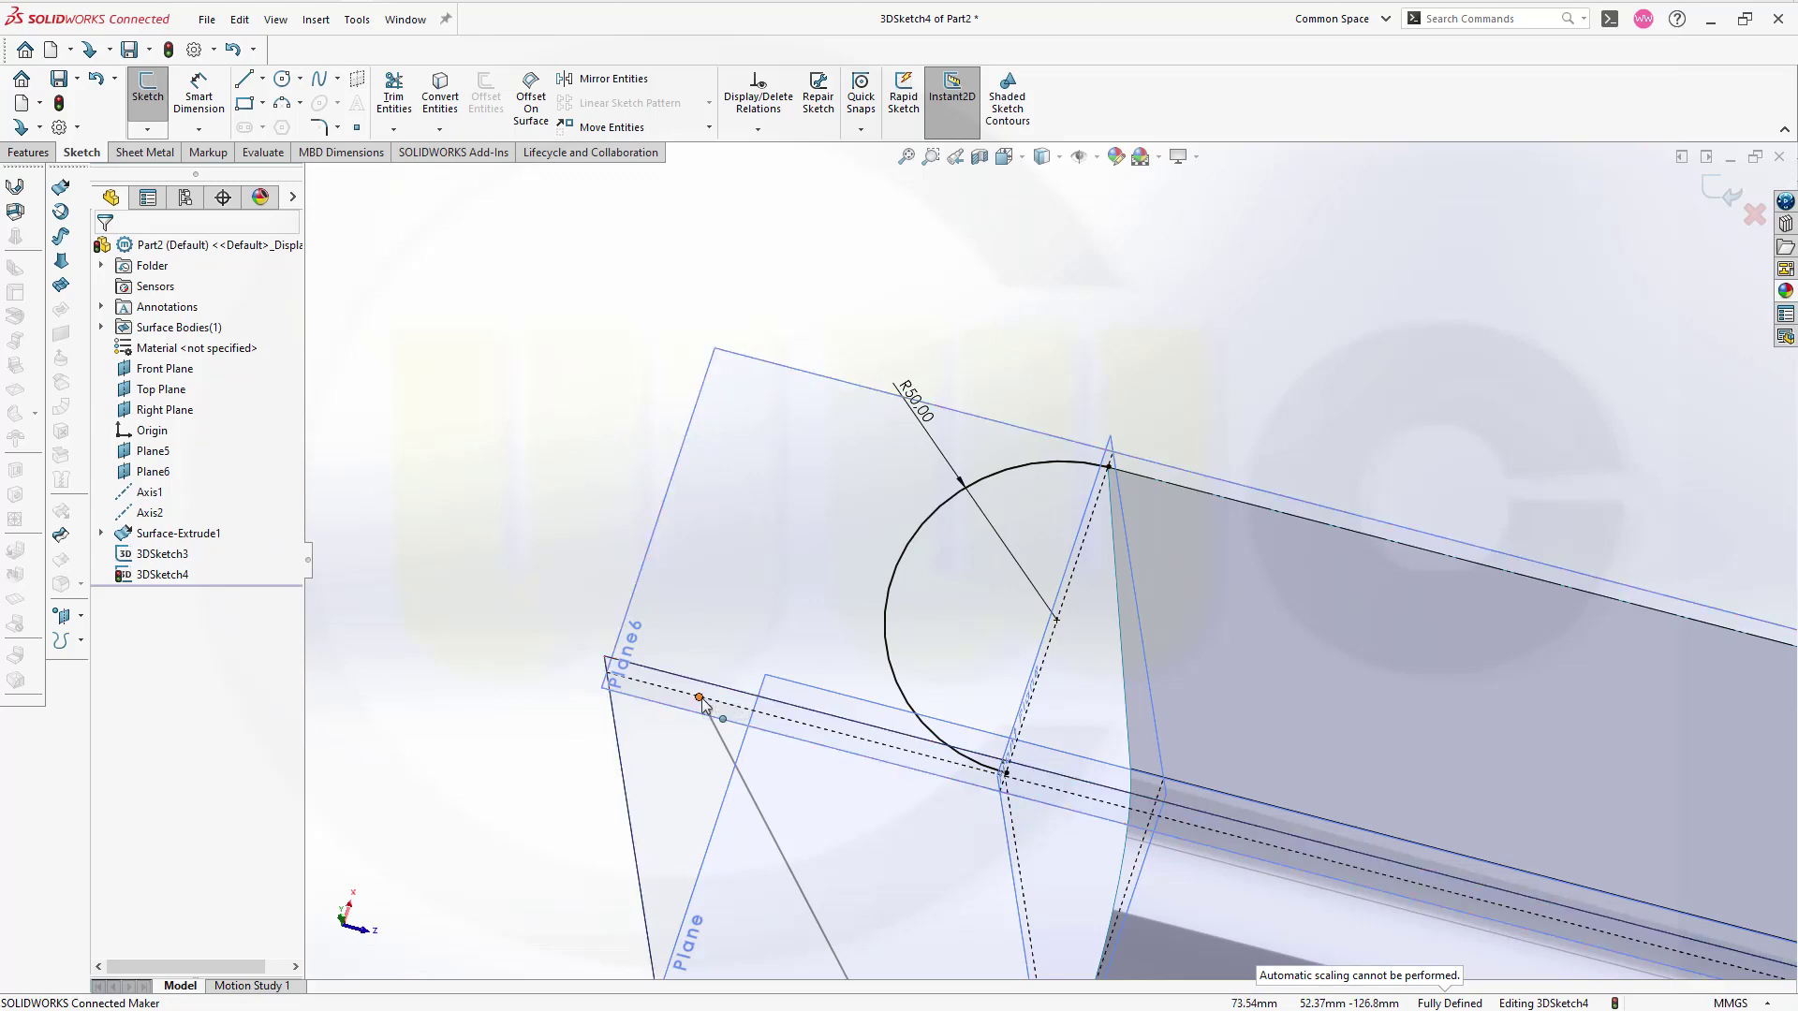
Step: Draw a line on the Plane6 level from the upper endpoint of the previous 3D sketch's slanted line to the arc
click(244, 80)
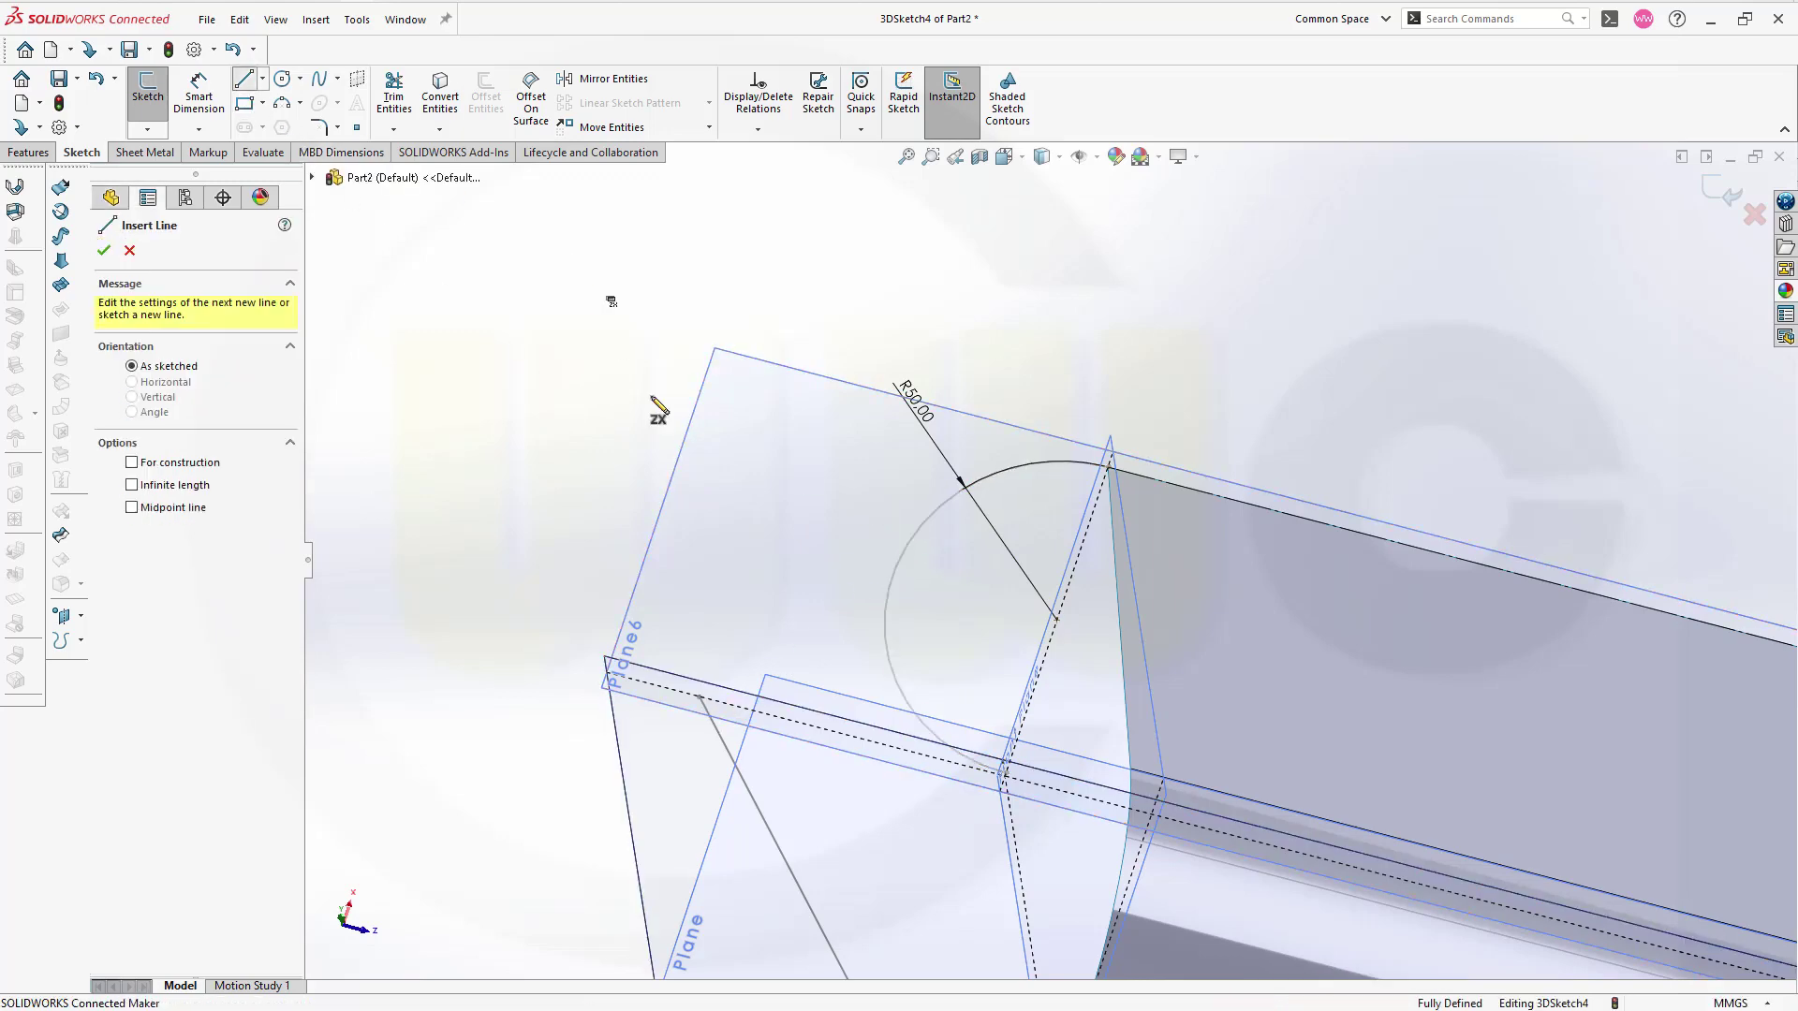
click(698, 699)
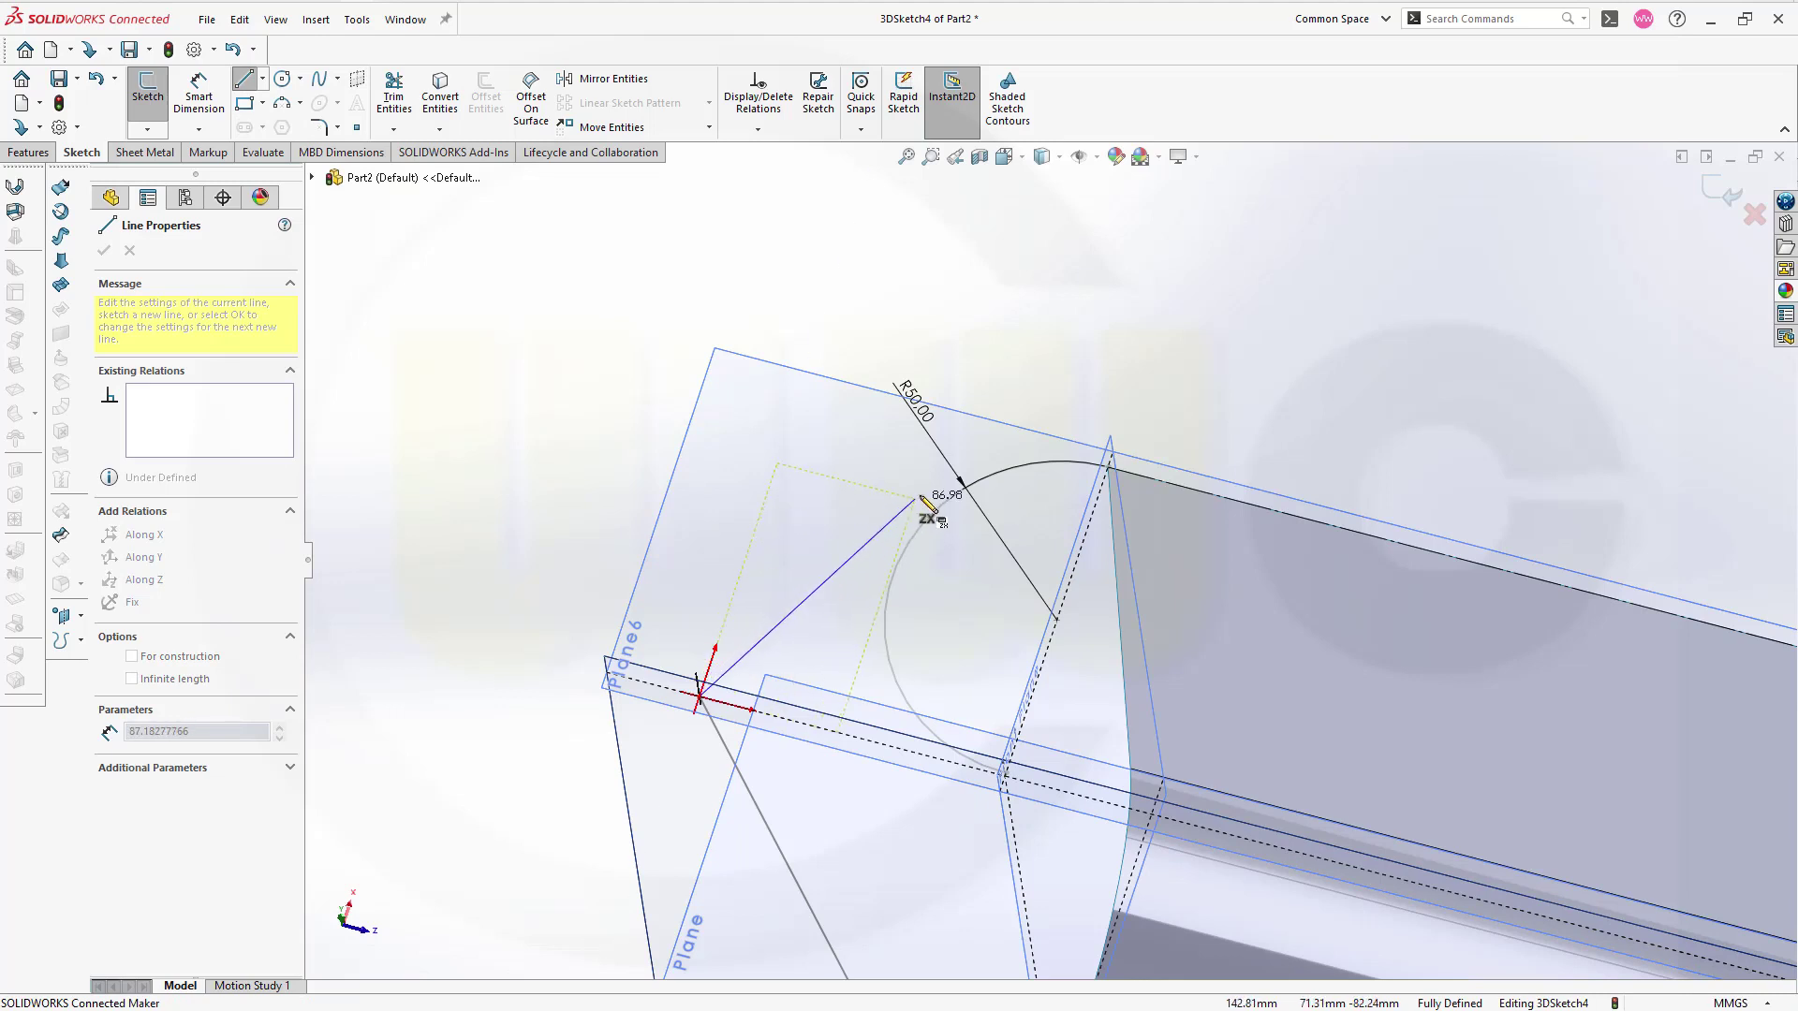
click(987, 476)
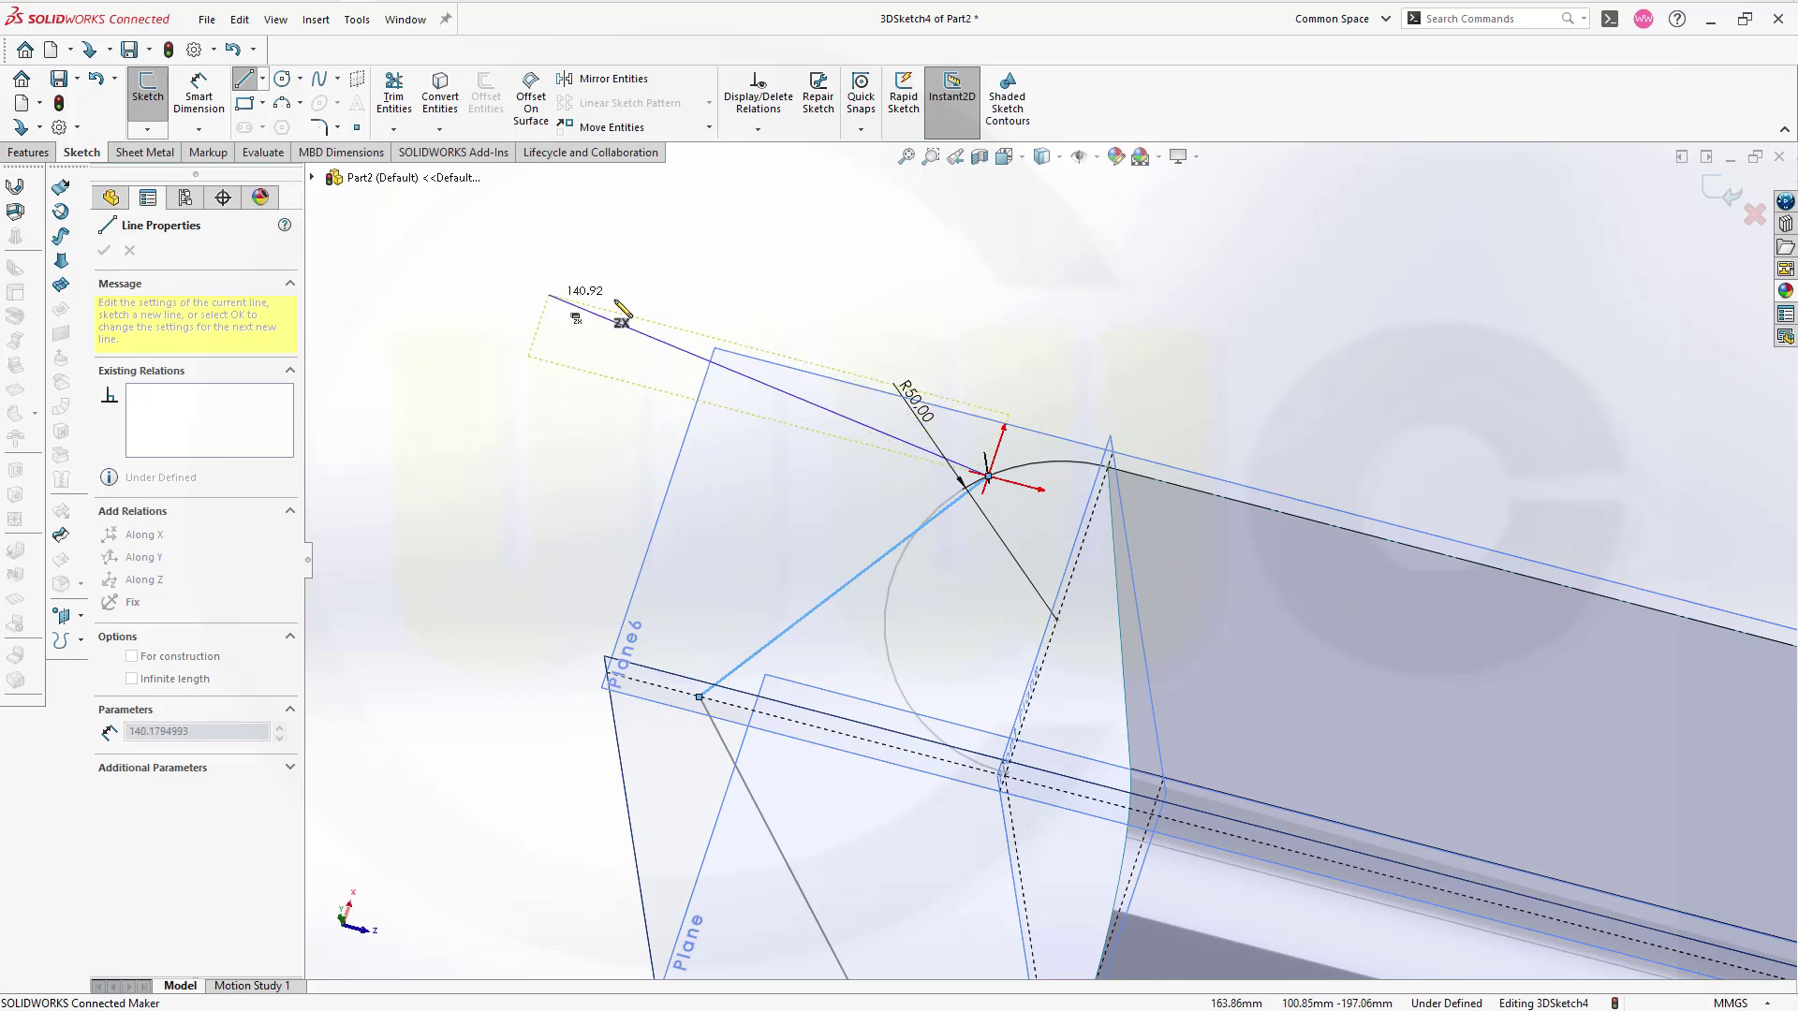
key(Escape)
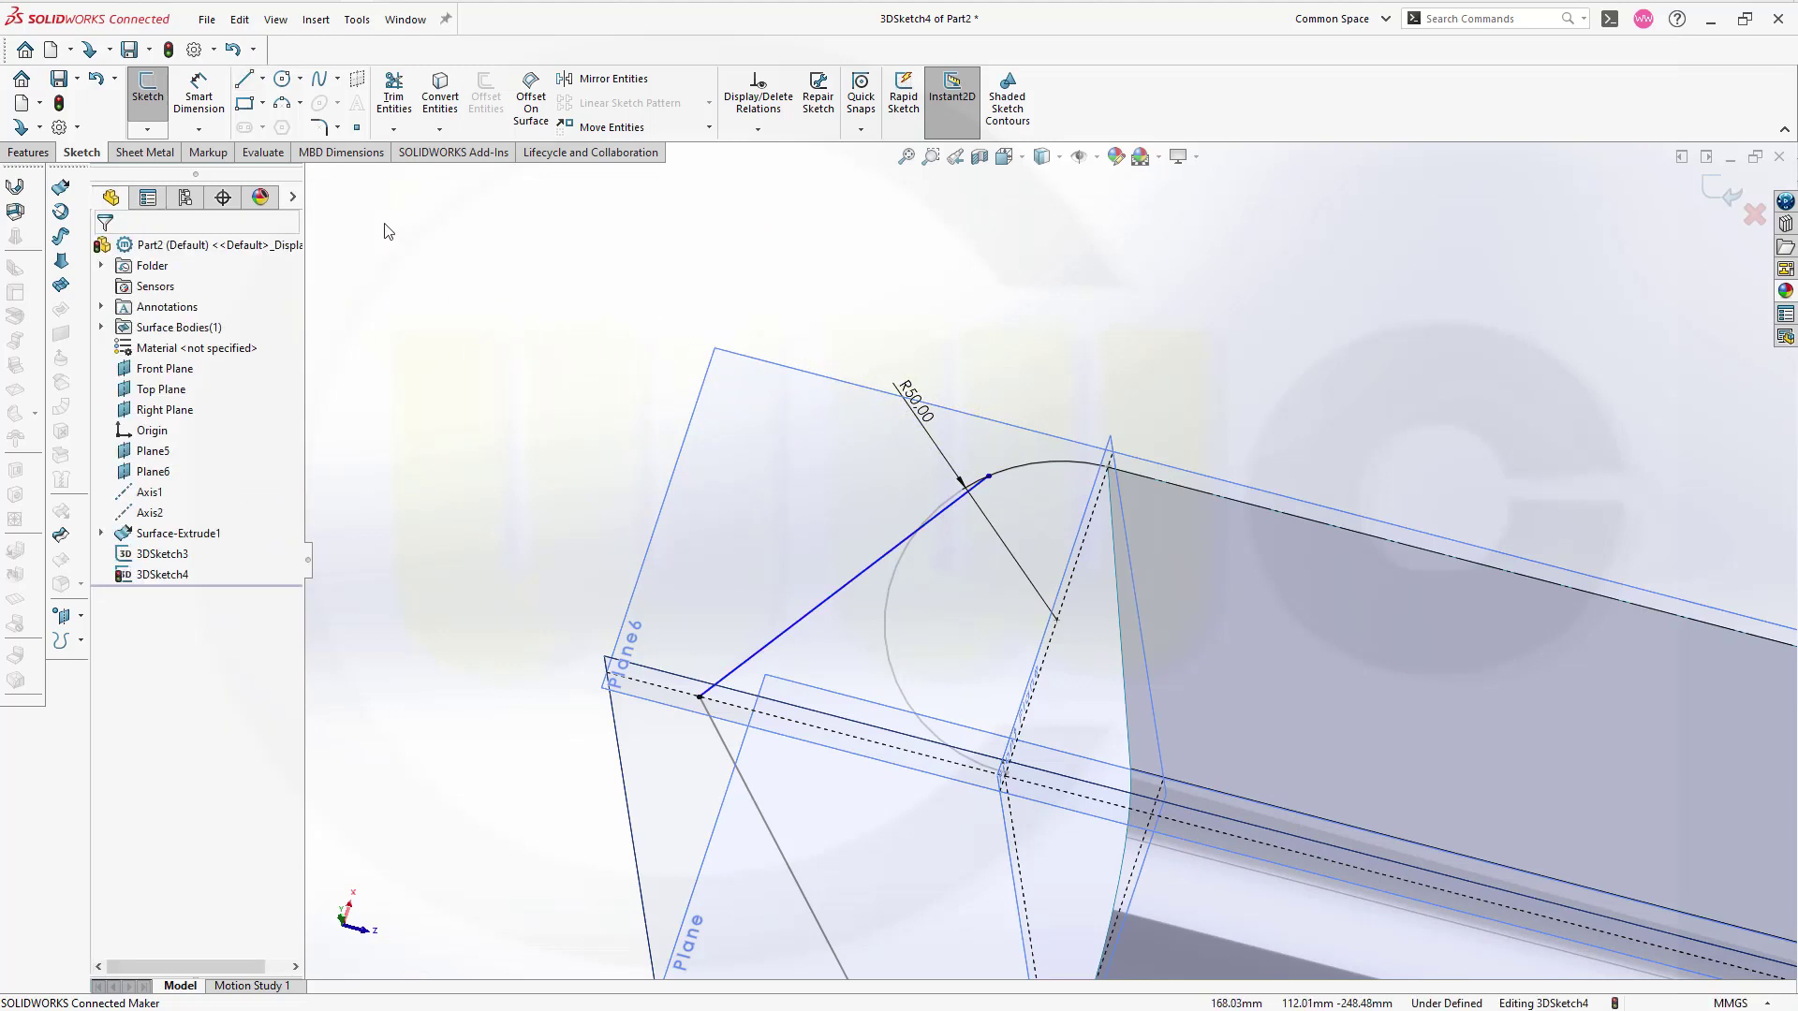
Step: Make the slanted line tangent to the R50 arc
click(867, 569)
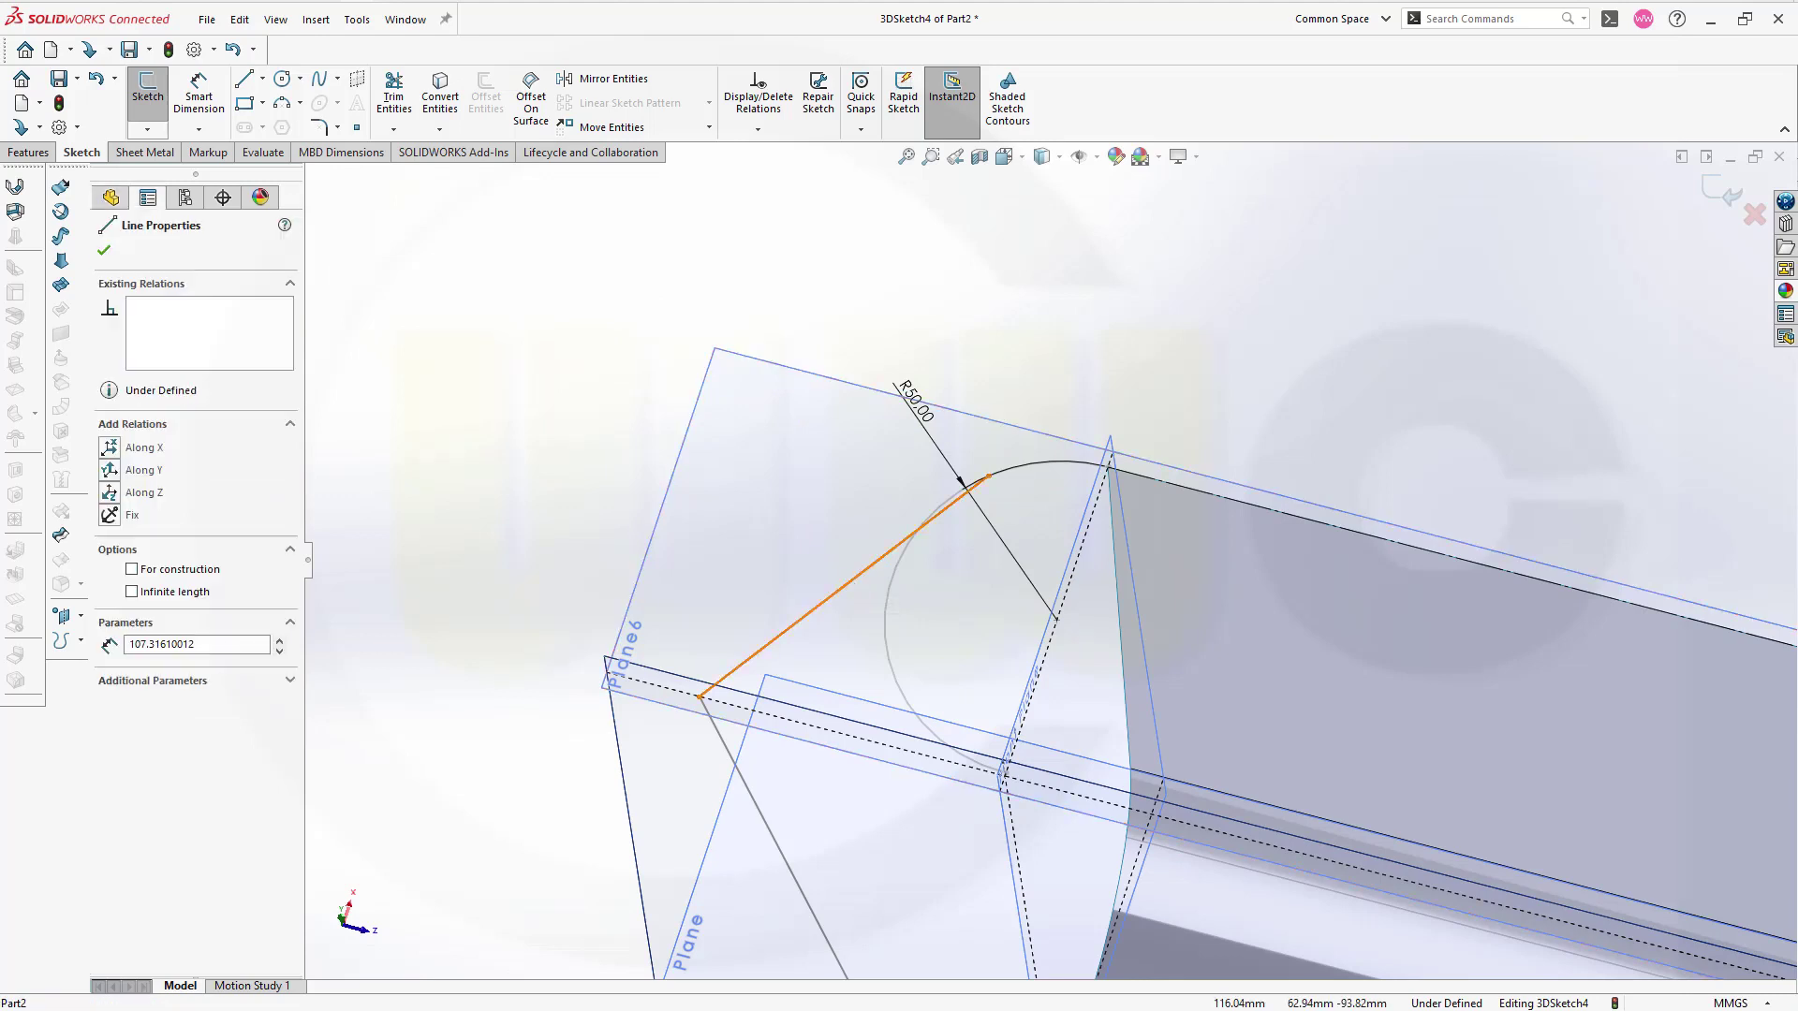
click(1034, 462)
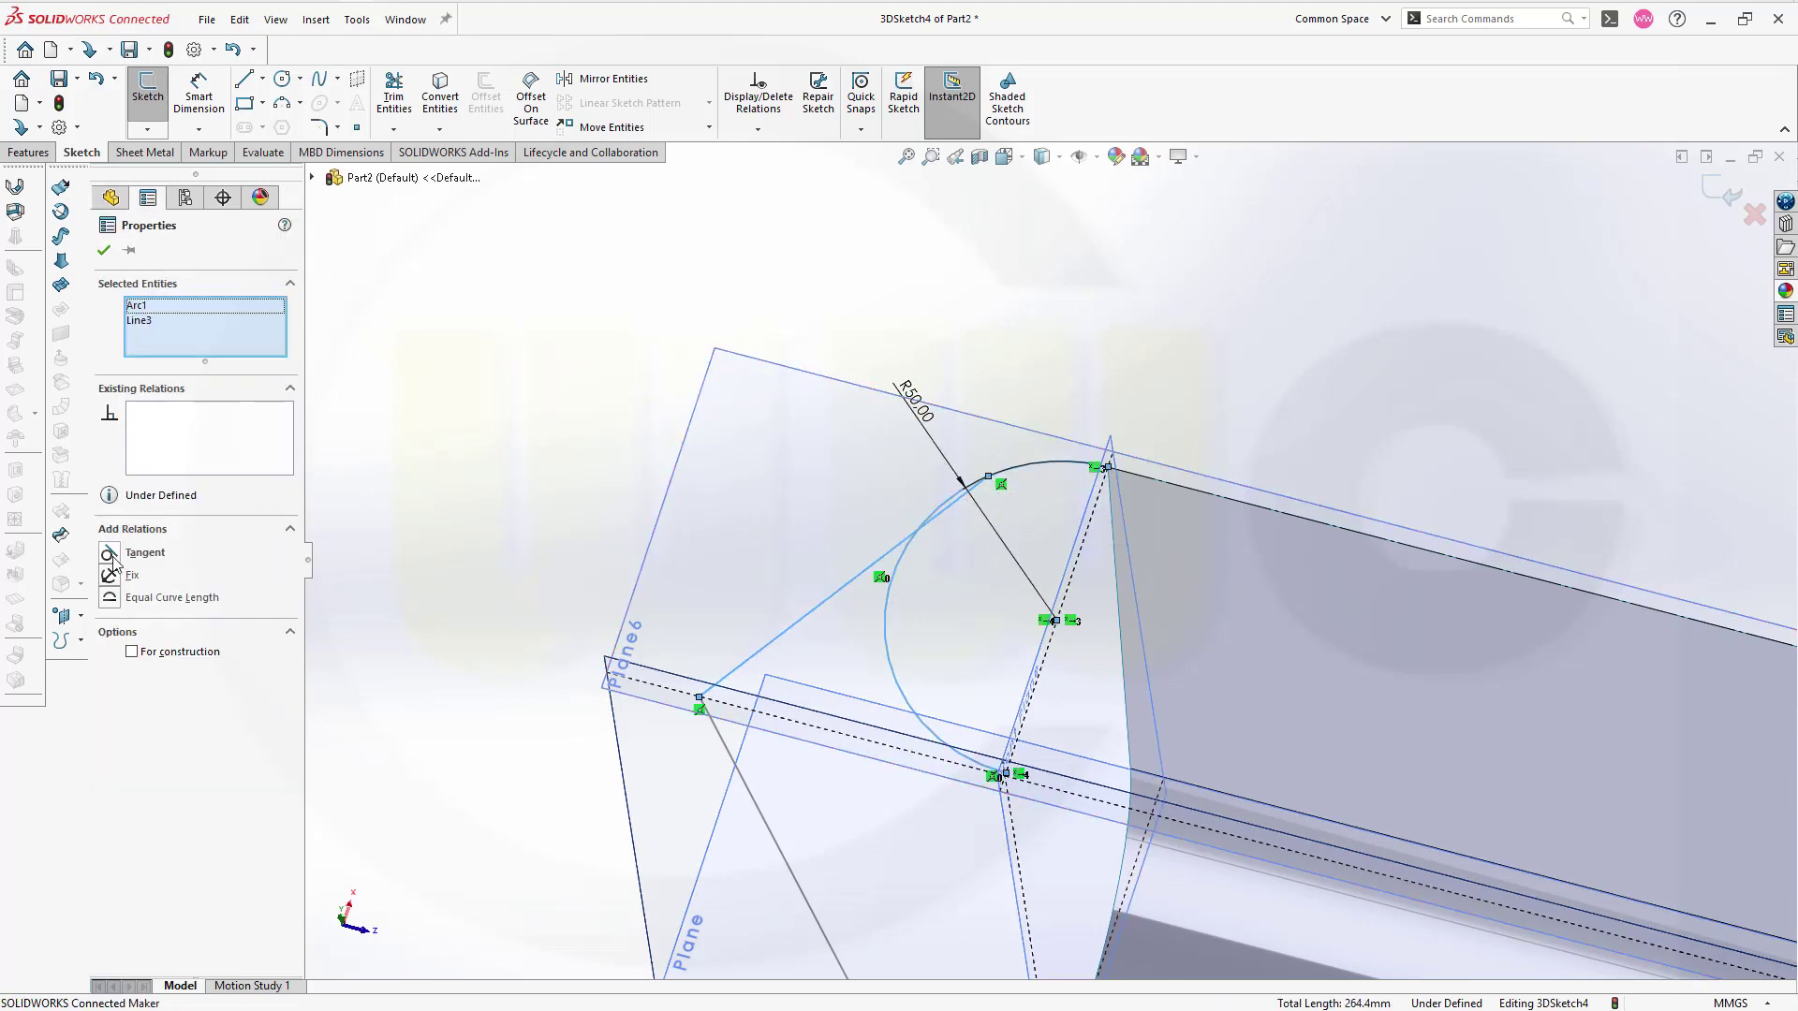
click(110, 554)
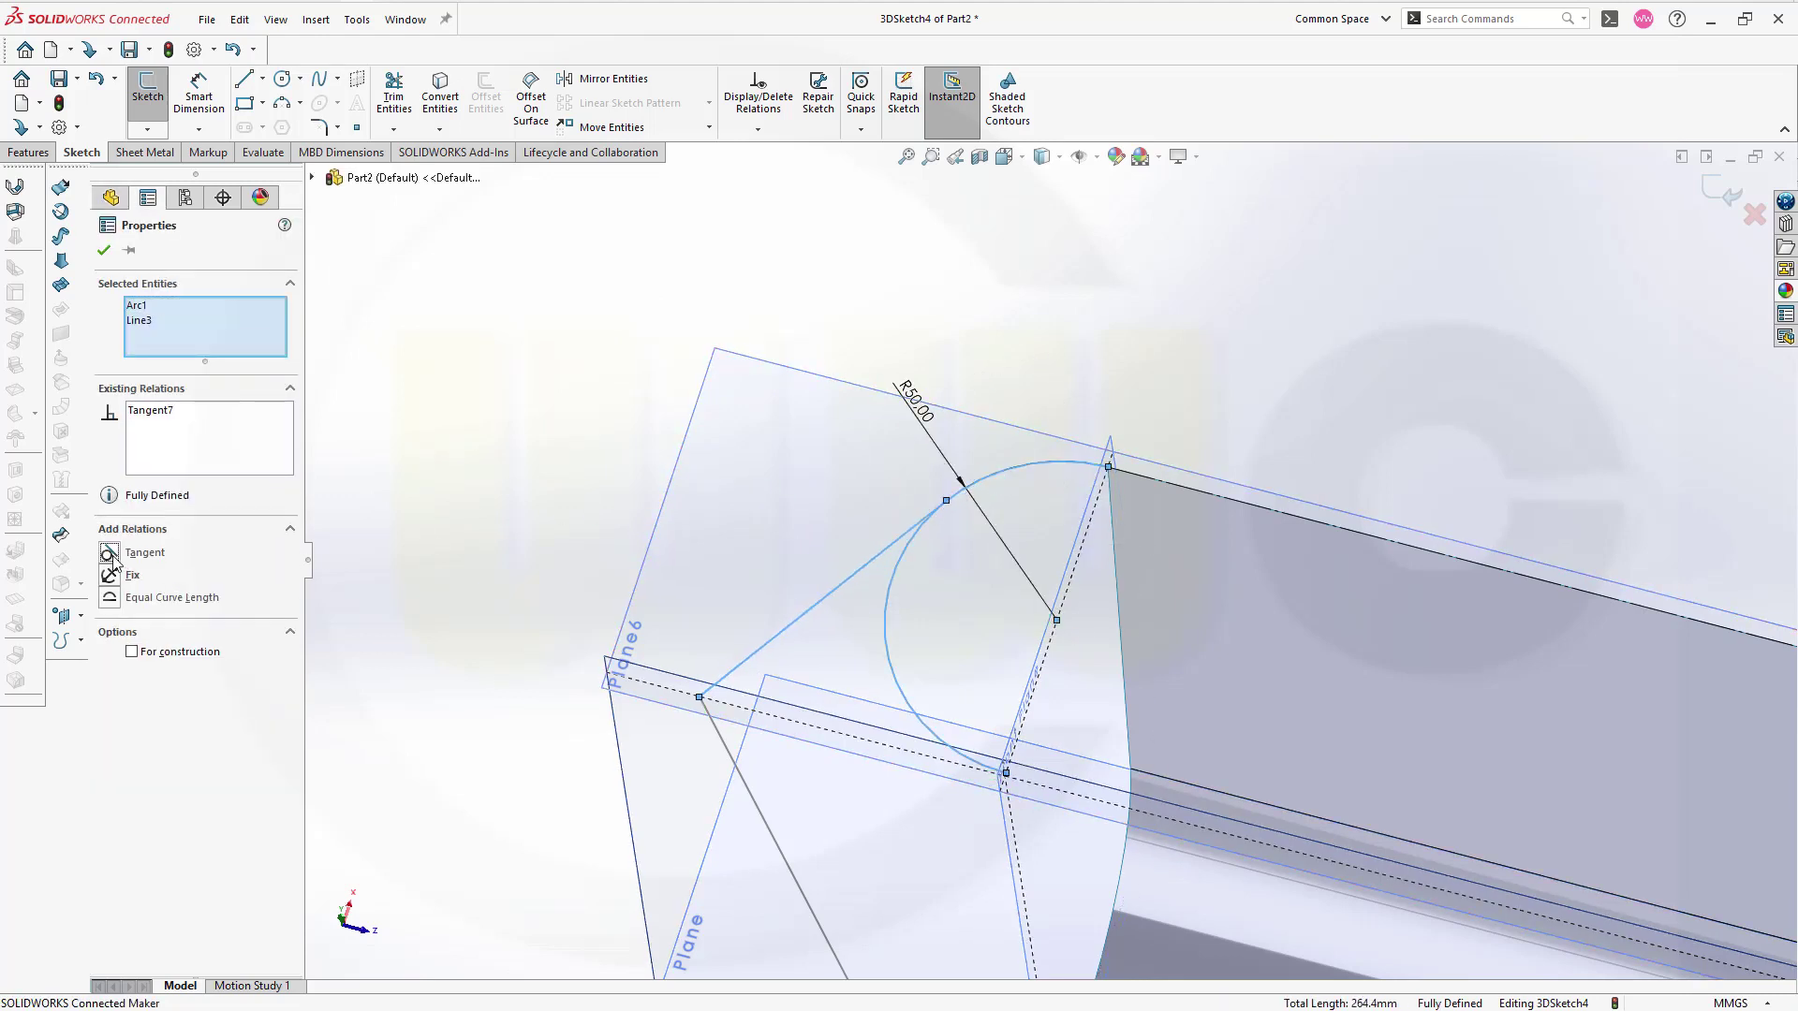
click(104, 250)
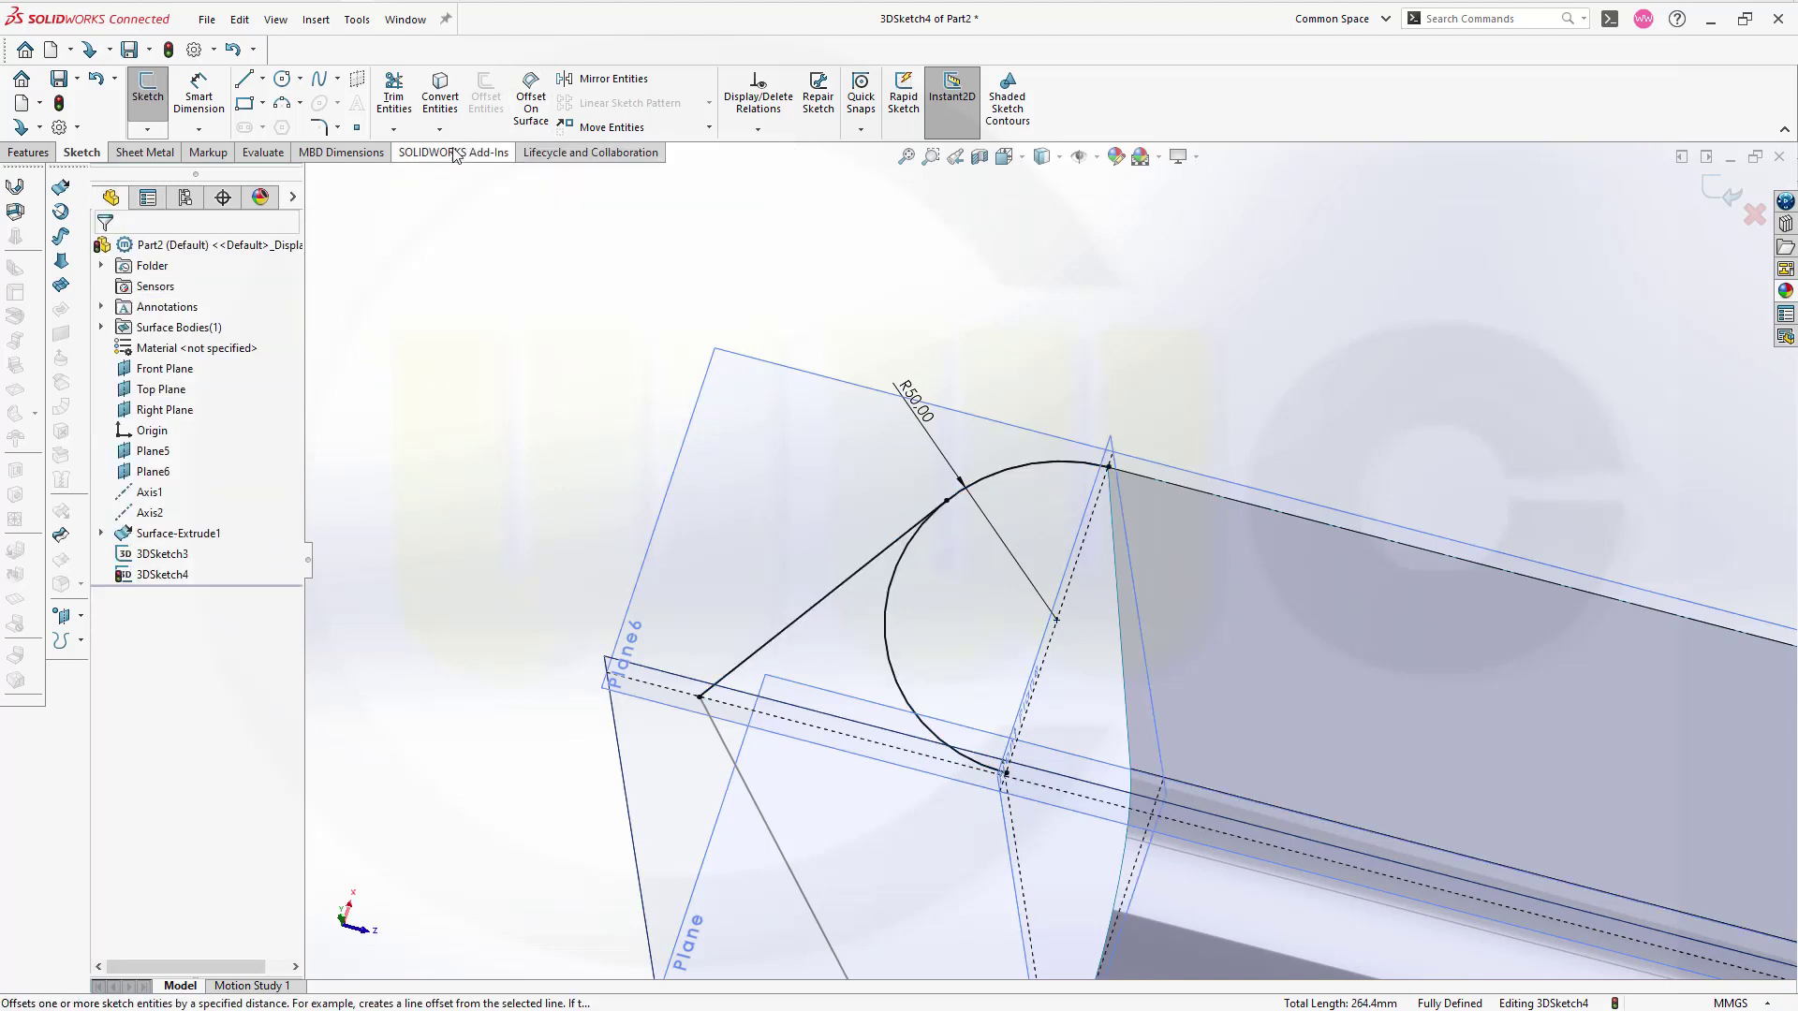
Step: Trim away the arc's excess portion below its tangent point with the line and close the 3D sketch
click(402, 103)
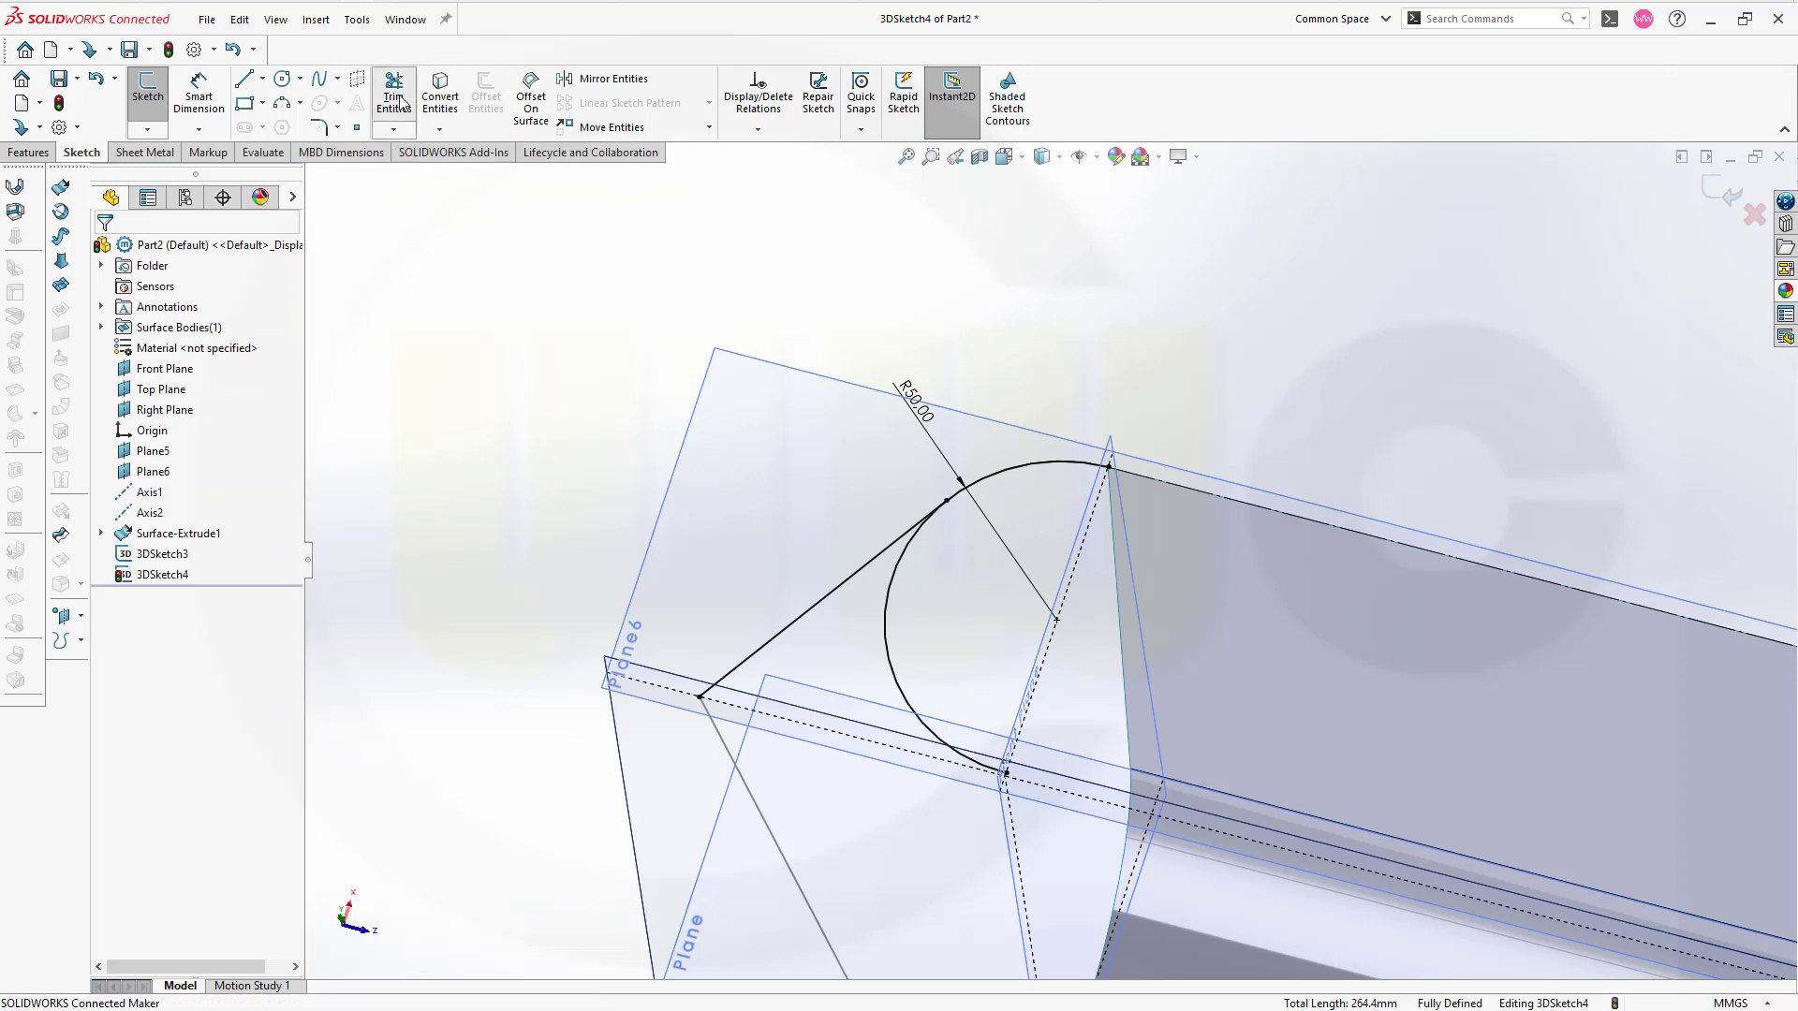
click(891, 588)
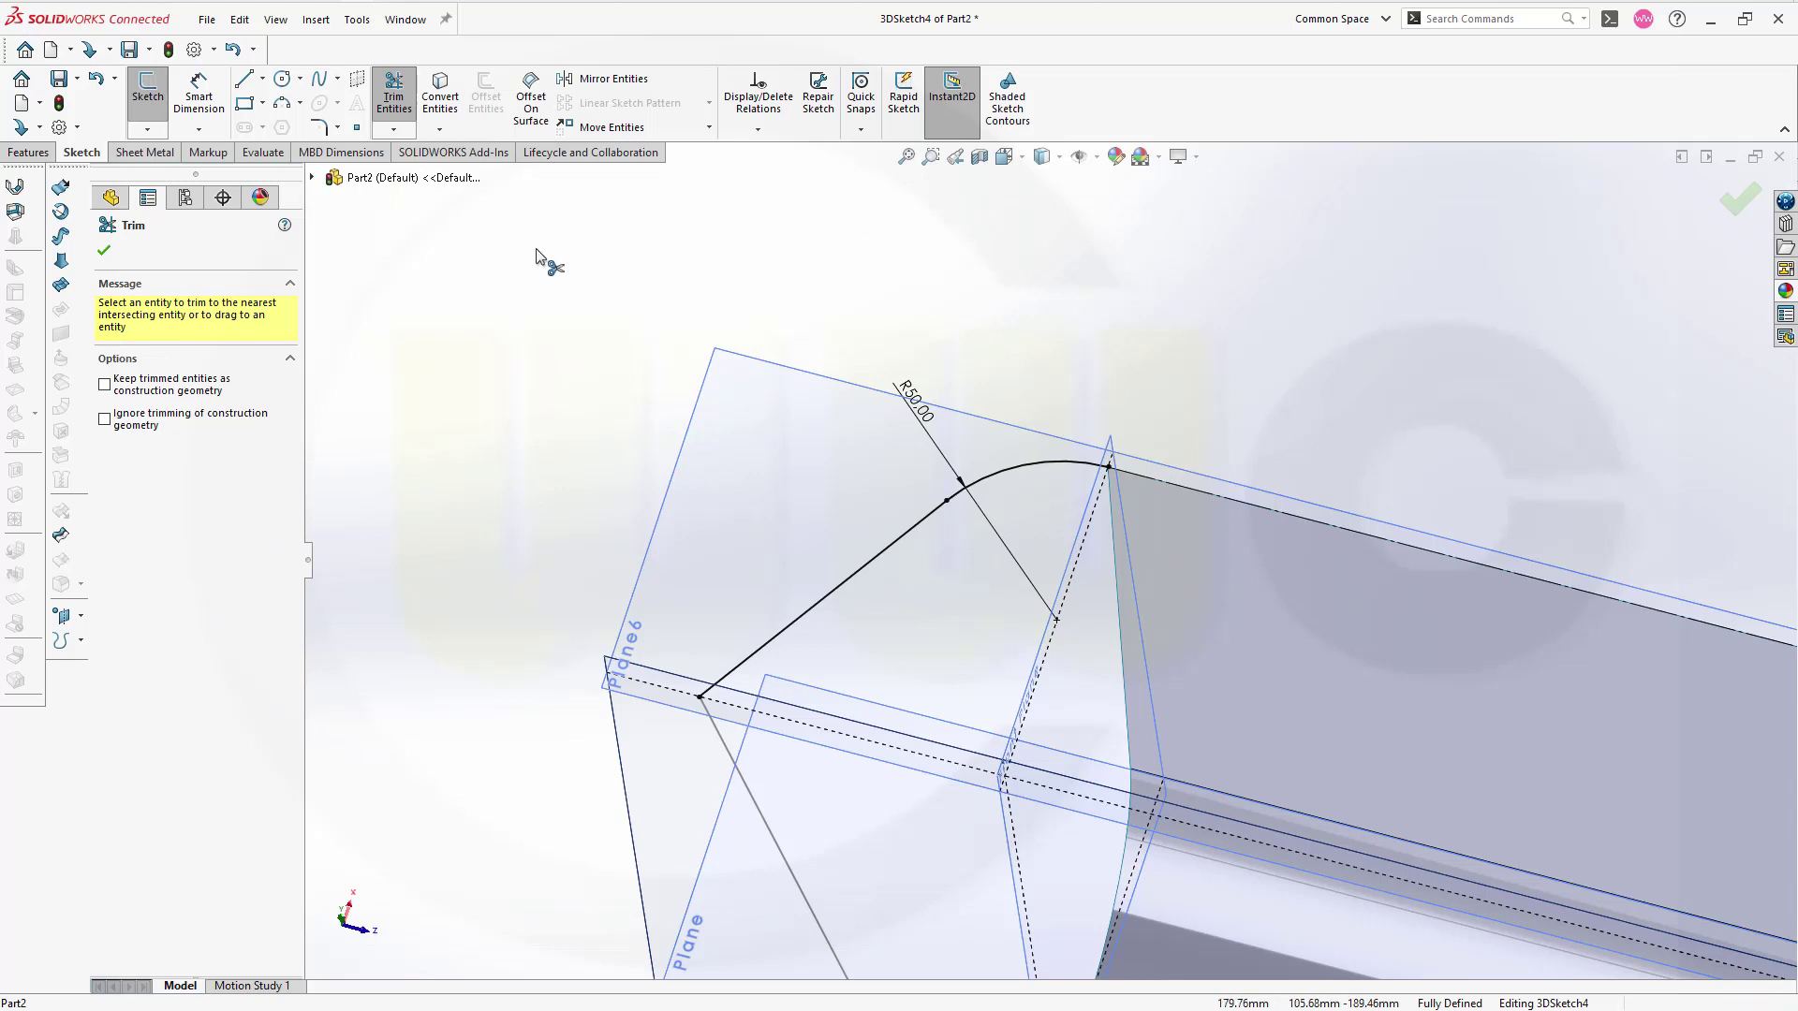
click(104, 251)
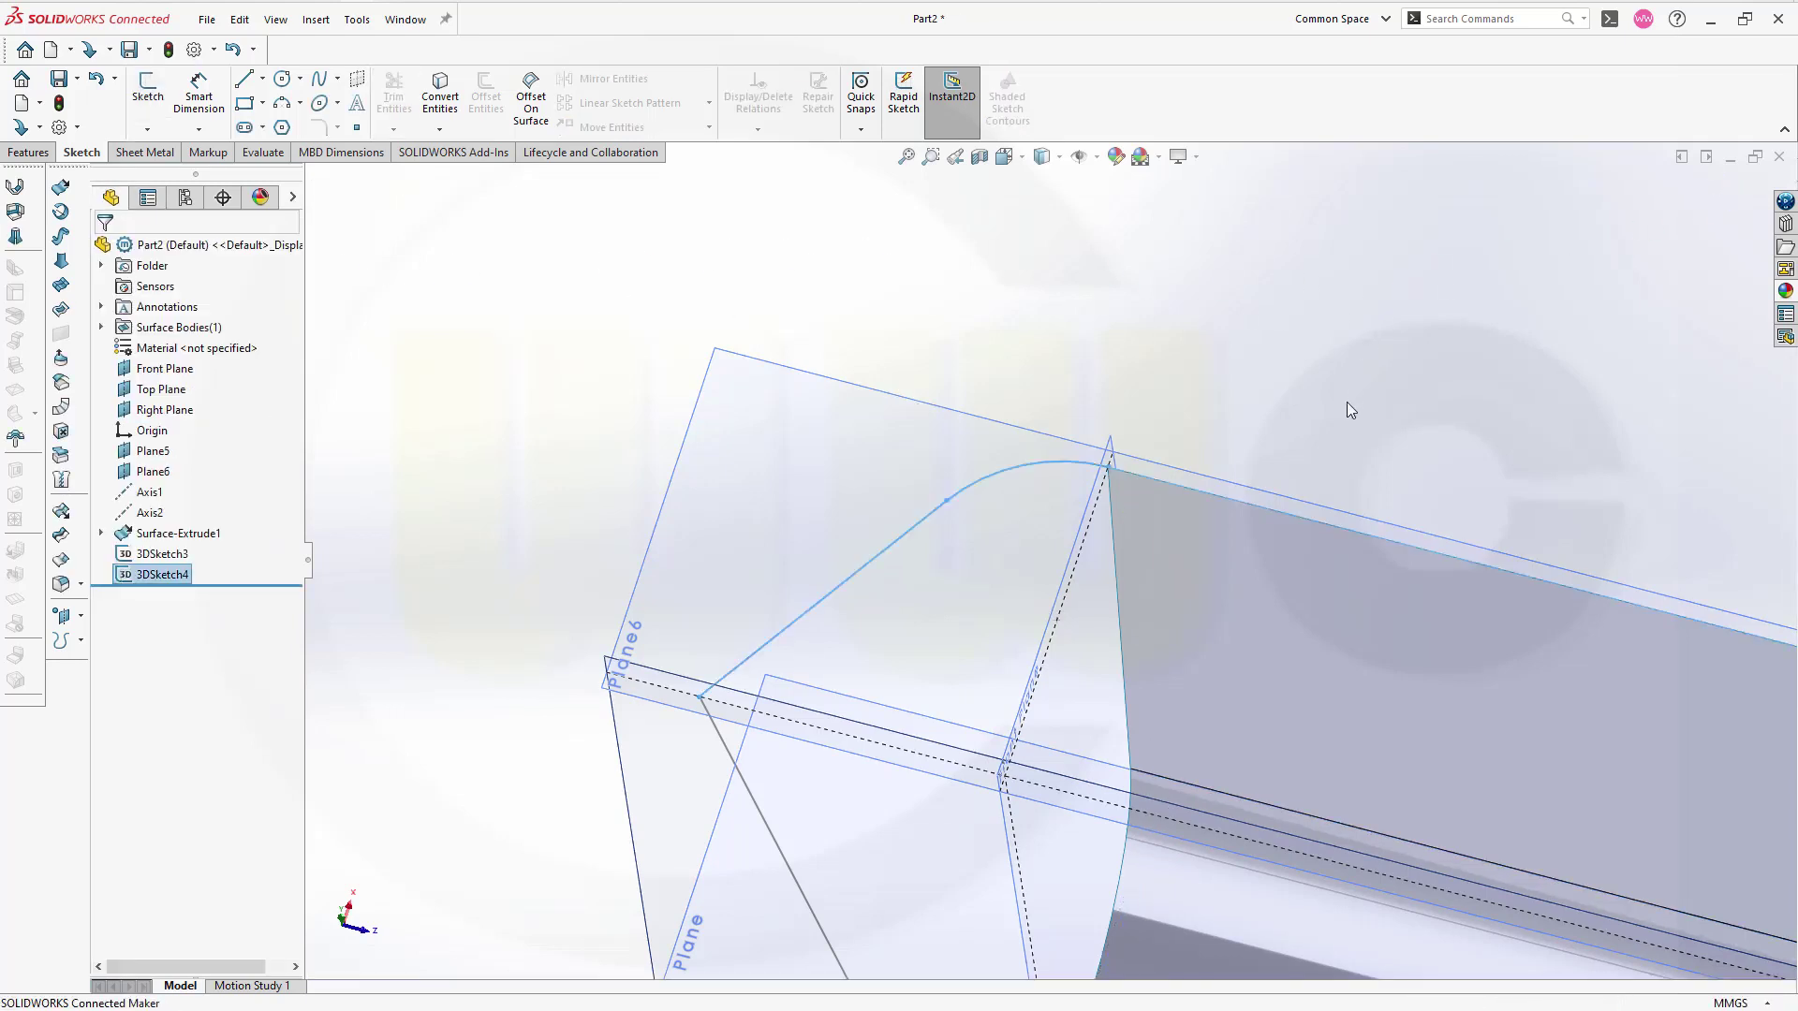
Step: Hide the Front Plane
middle_drag(1284, 394, 1536, 690)
scroll(1536, 698, down, 2)
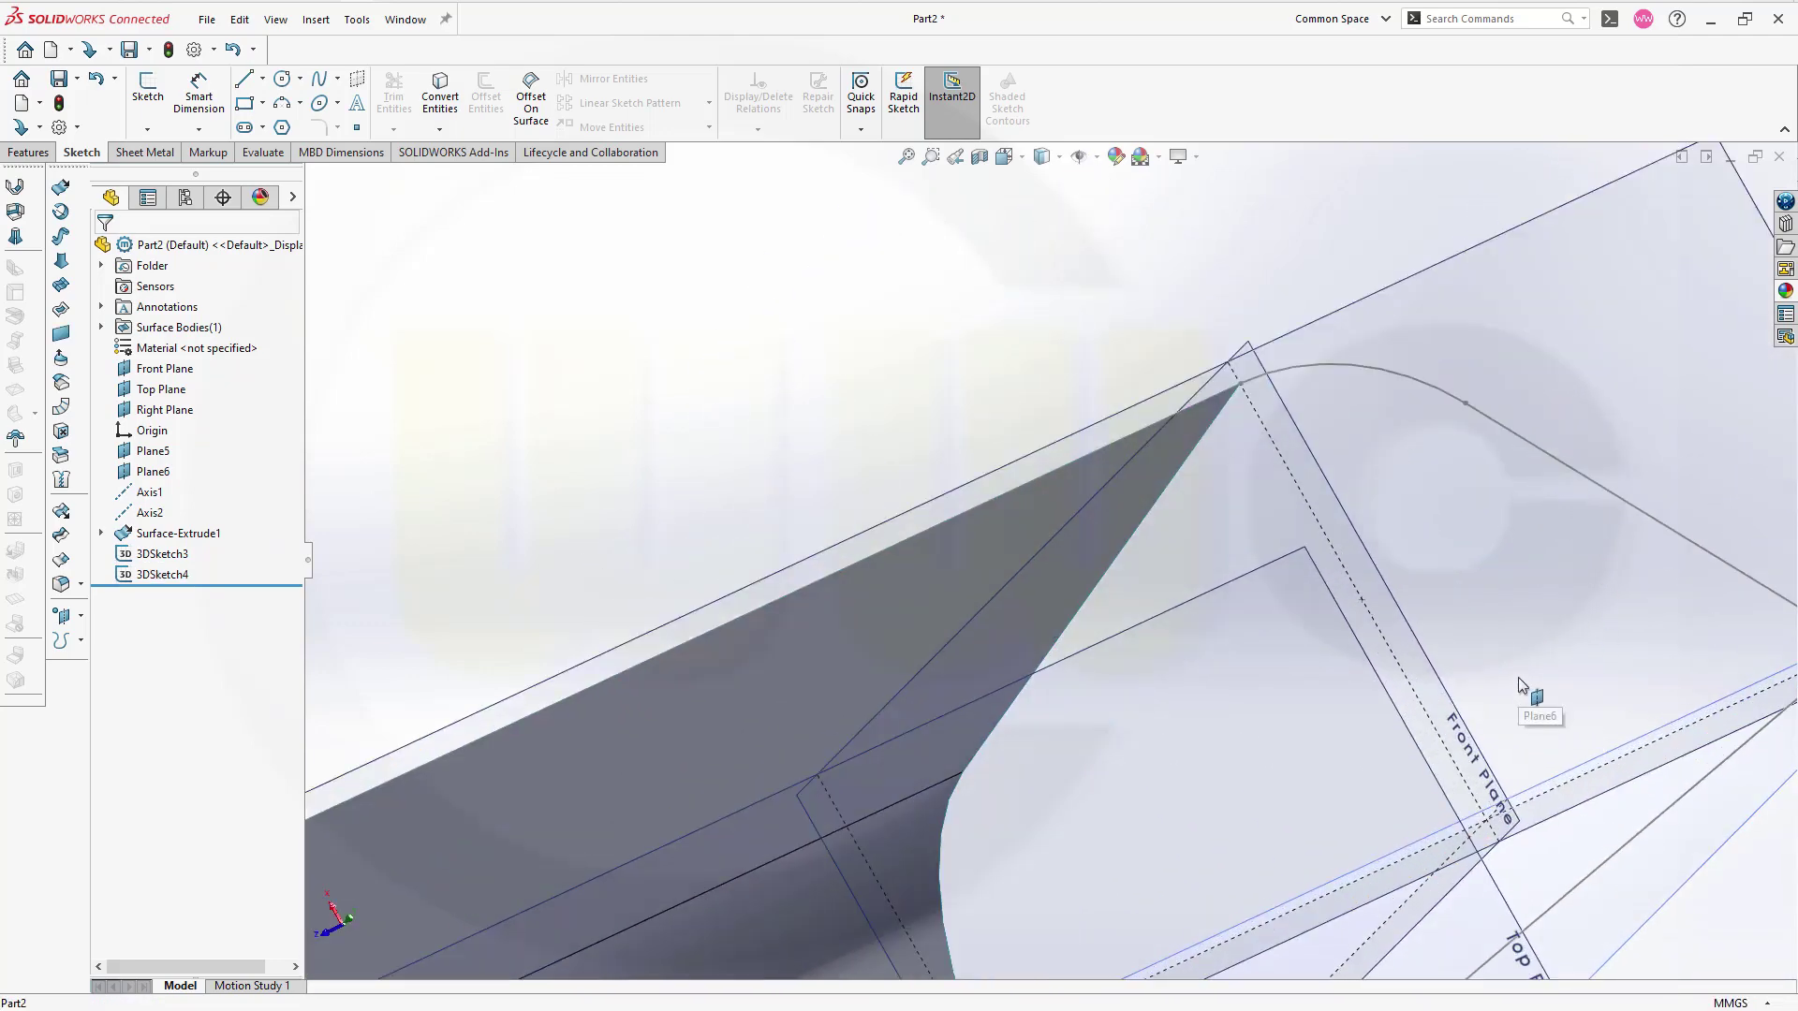
scroll(1536, 714, up, 2)
middle_drag(1422, 754, 1336, 883)
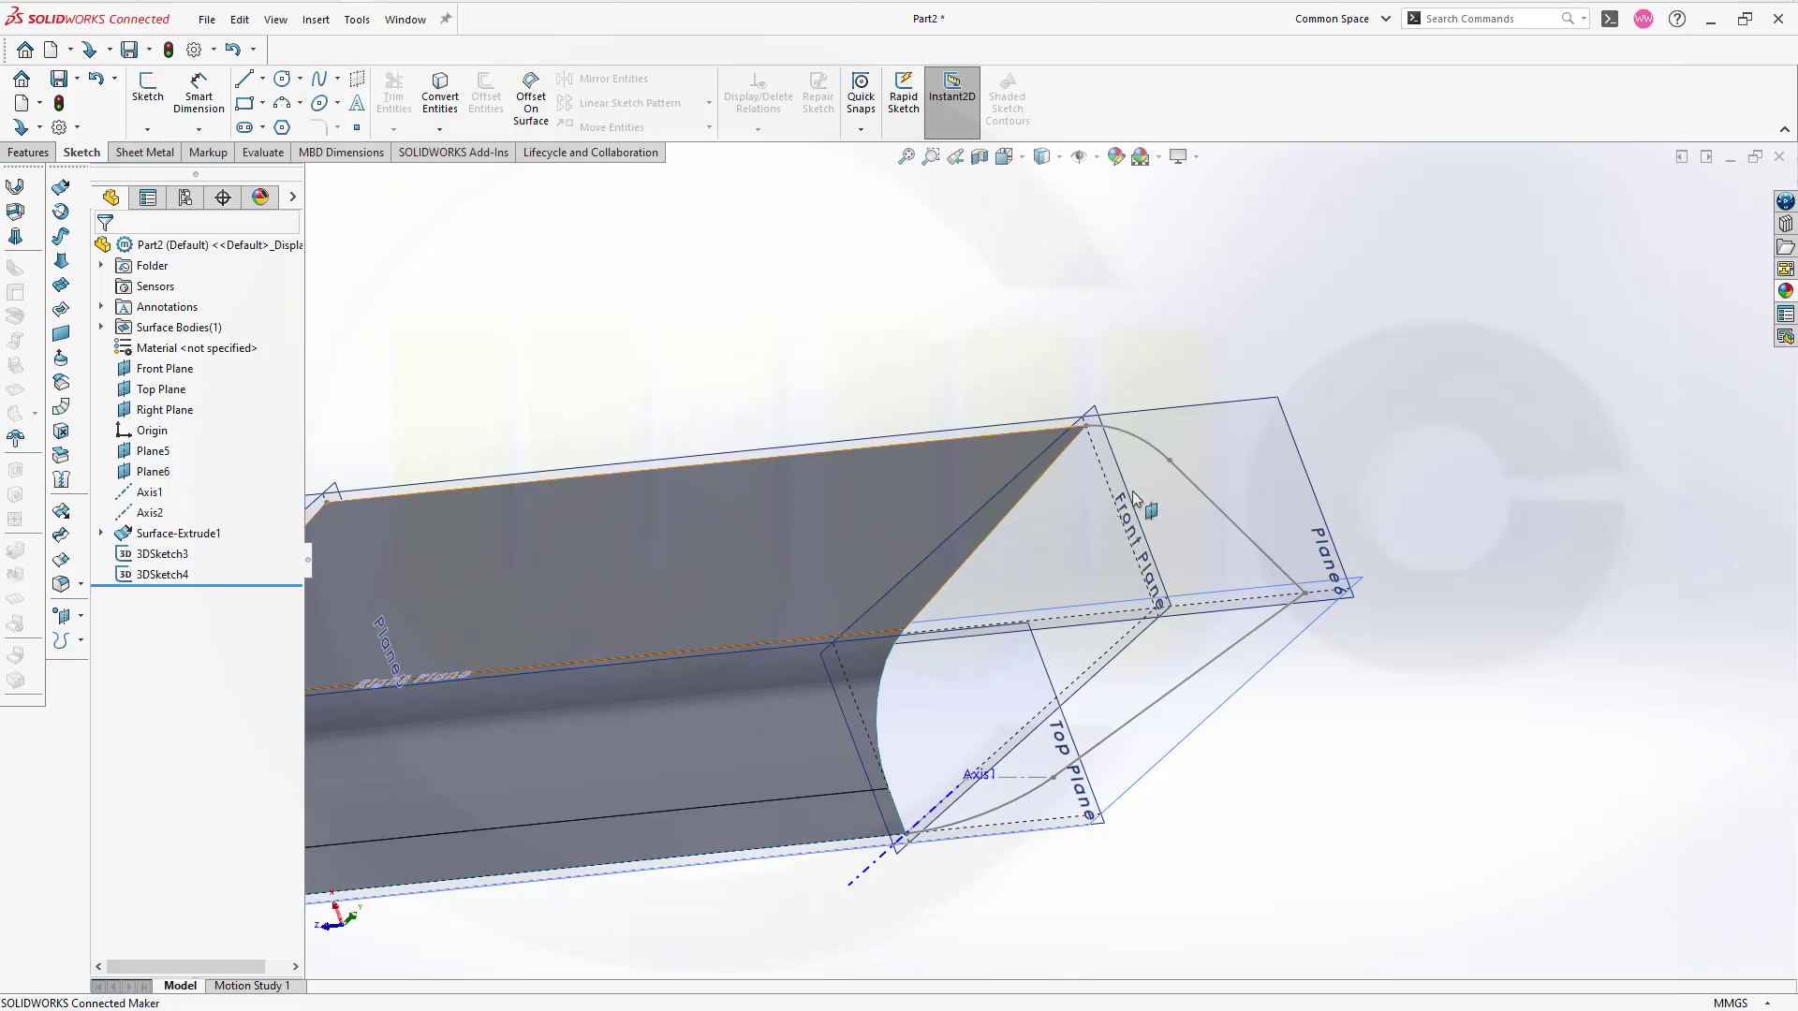
click(159, 371)
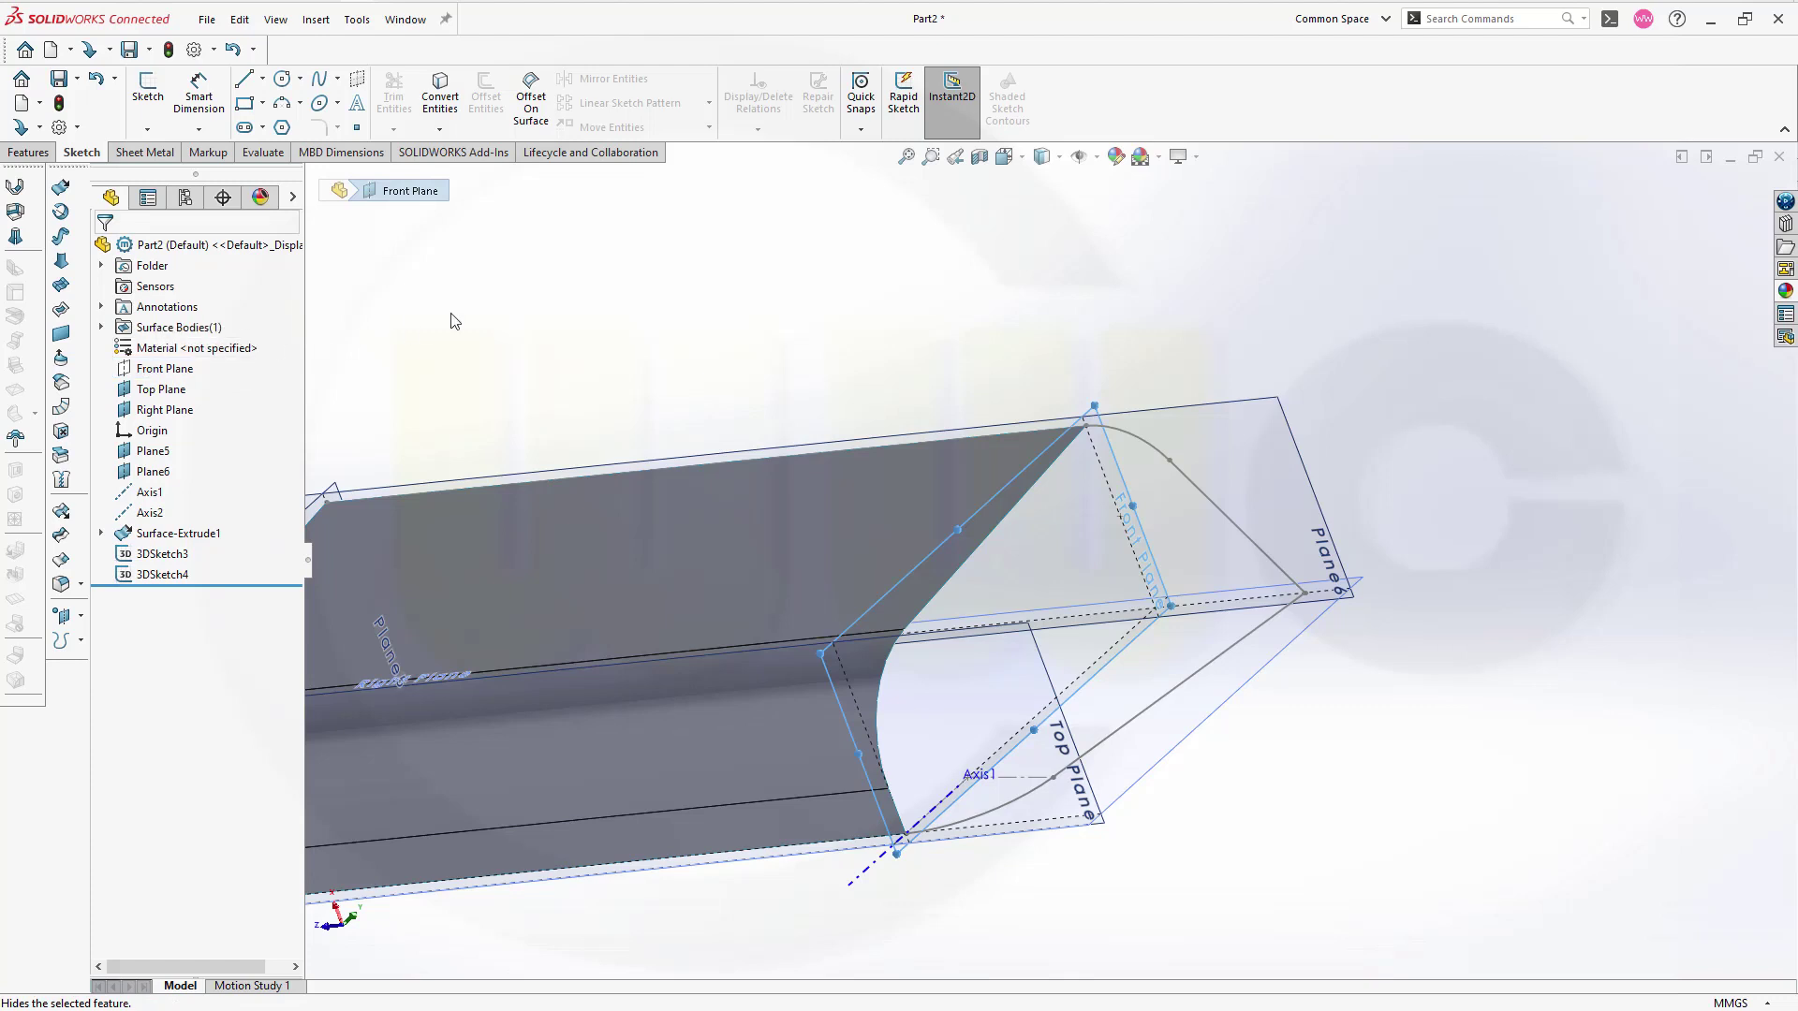
click(575, 290)
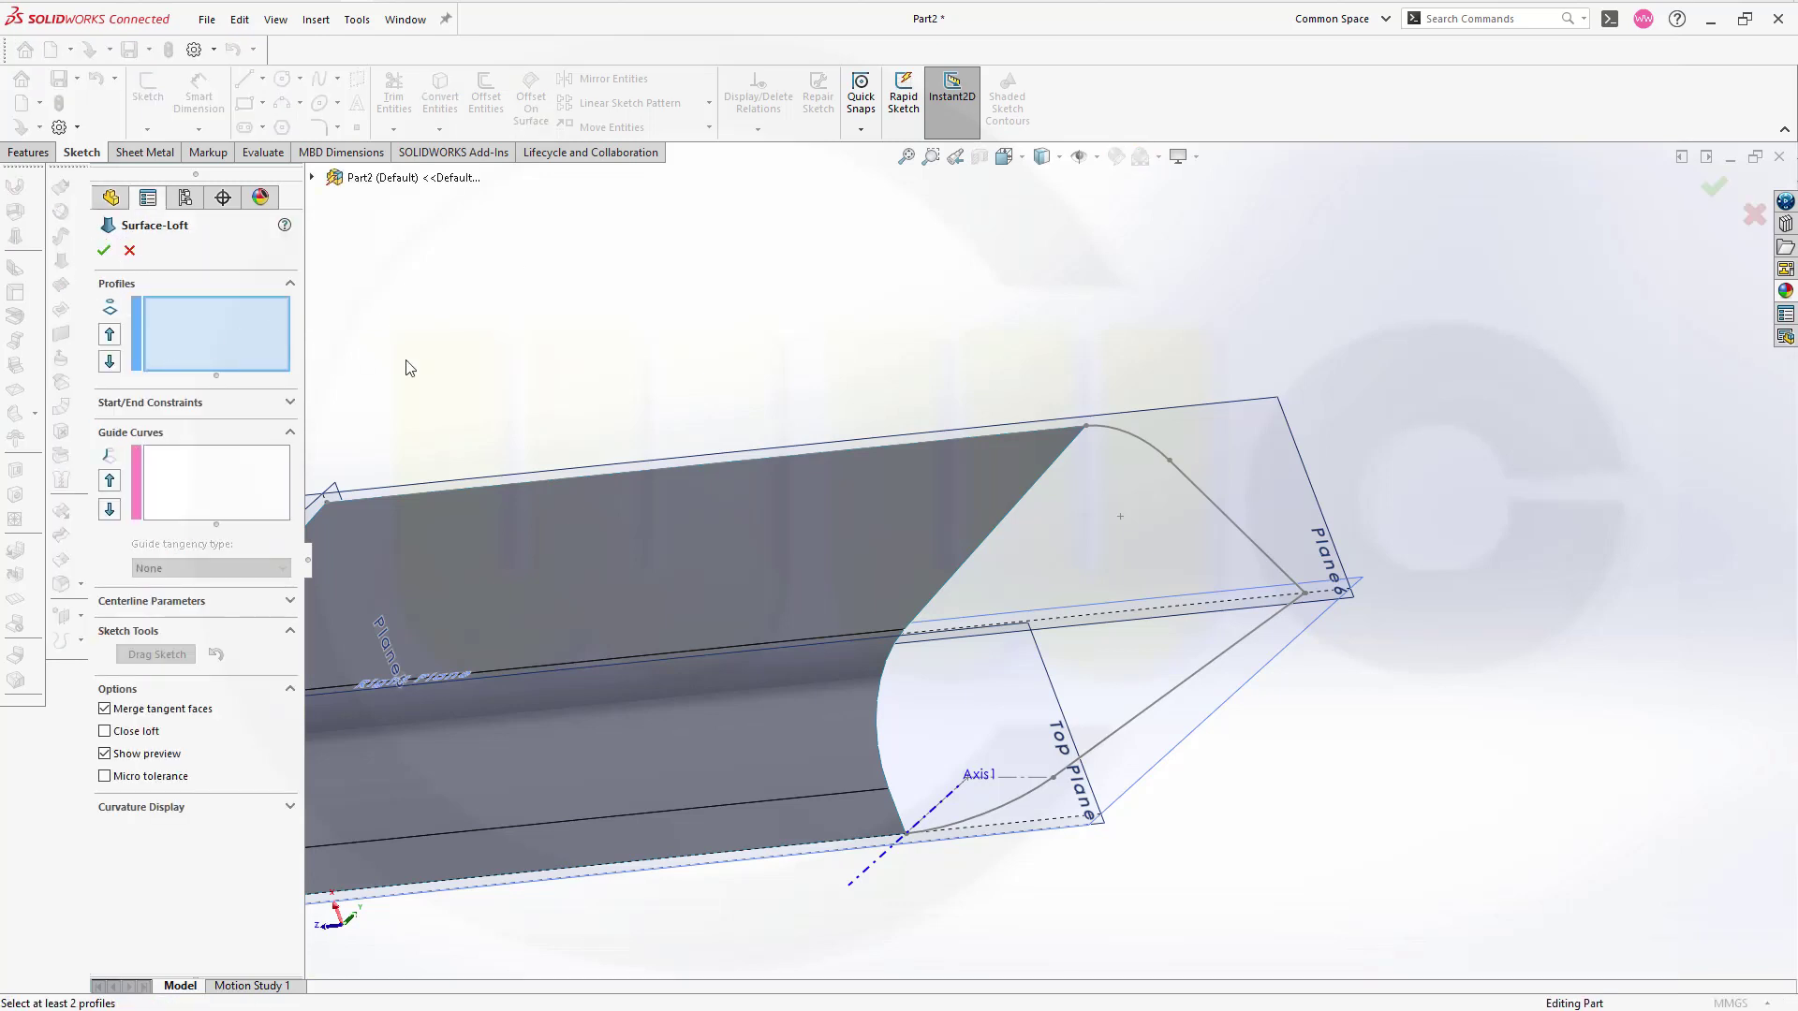
Step: Set the Surface-Loft profiles to 3DSketch3 and the tangent chain of end edges on the extruded surface, selected as an open group
click(313, 178)
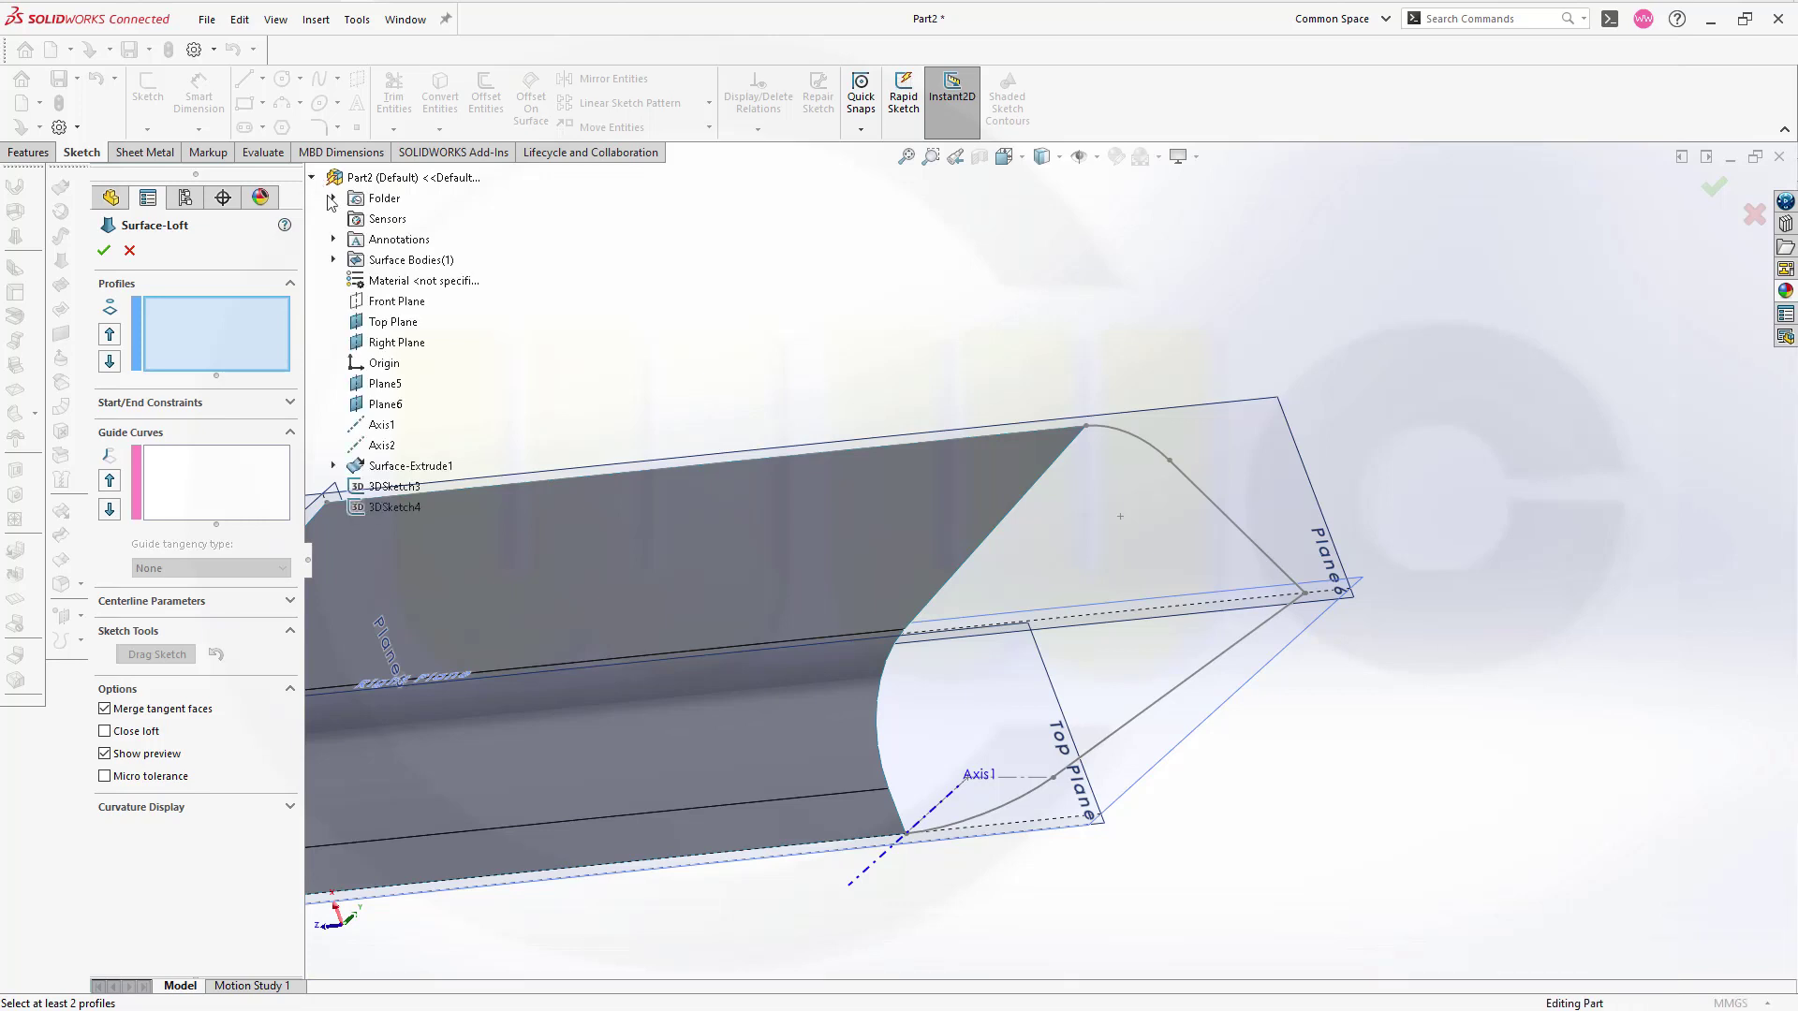
click(387, 487)
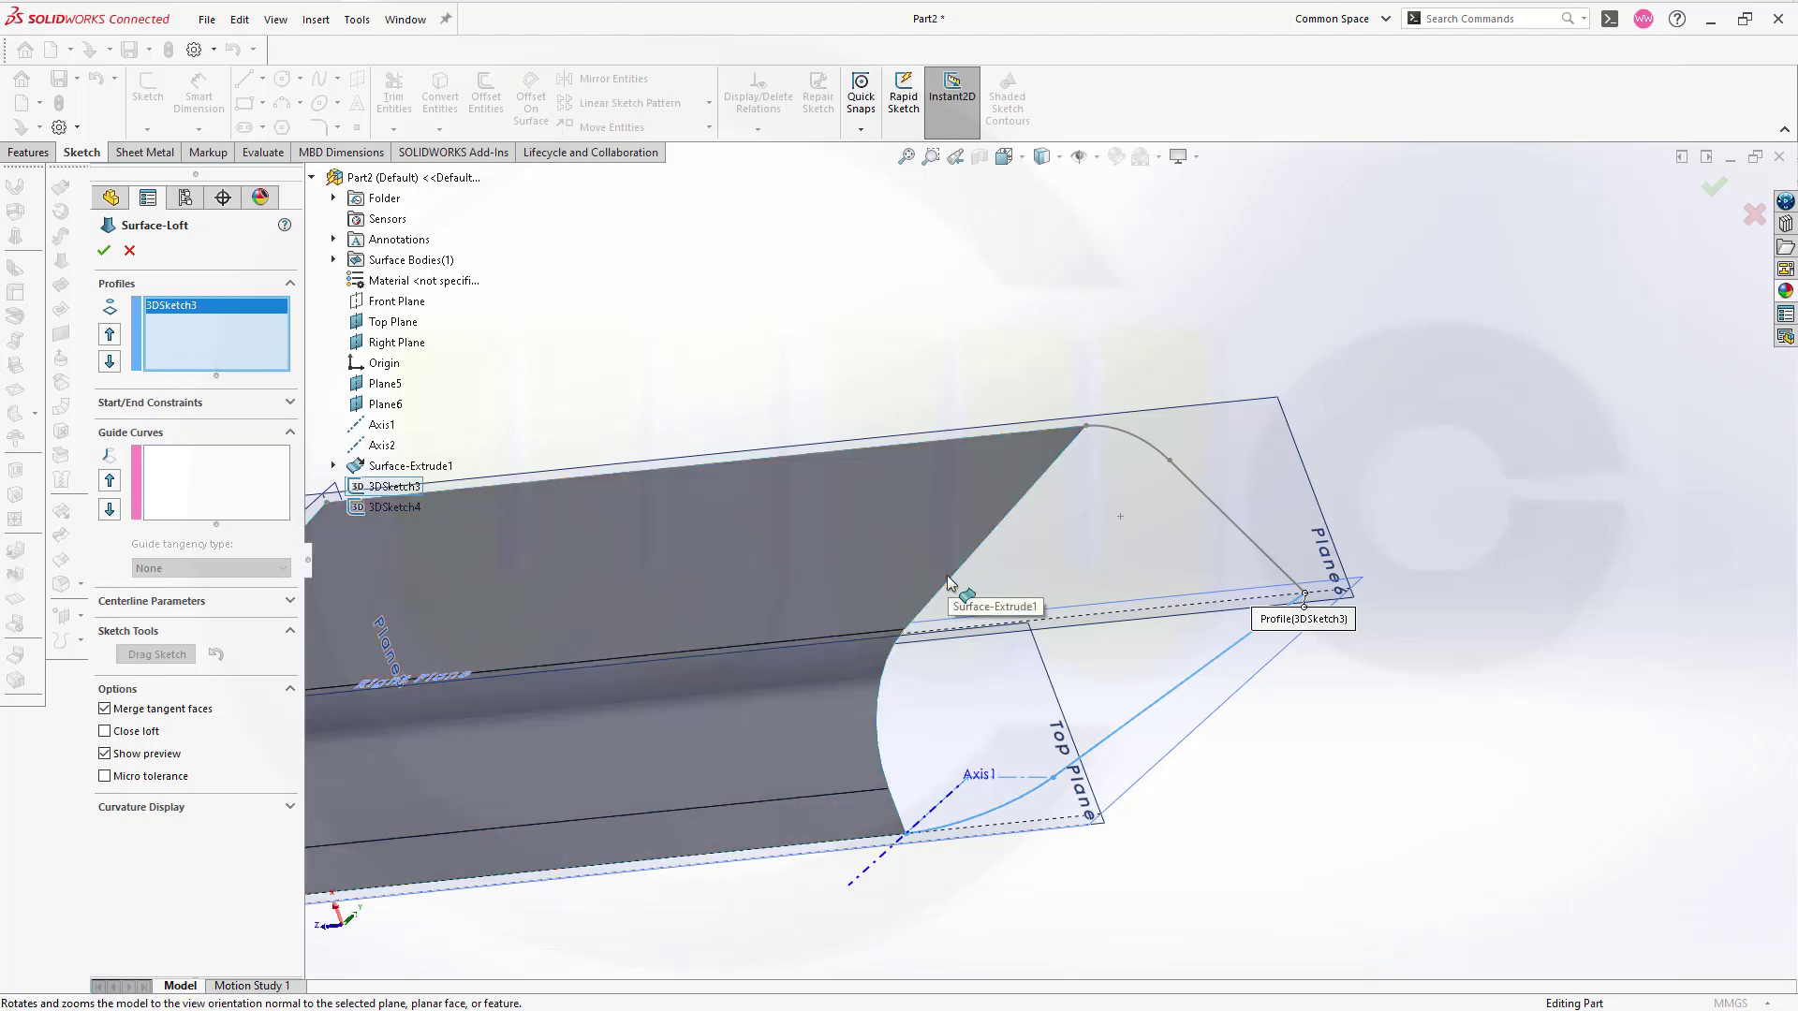
right_click(1075, 331)
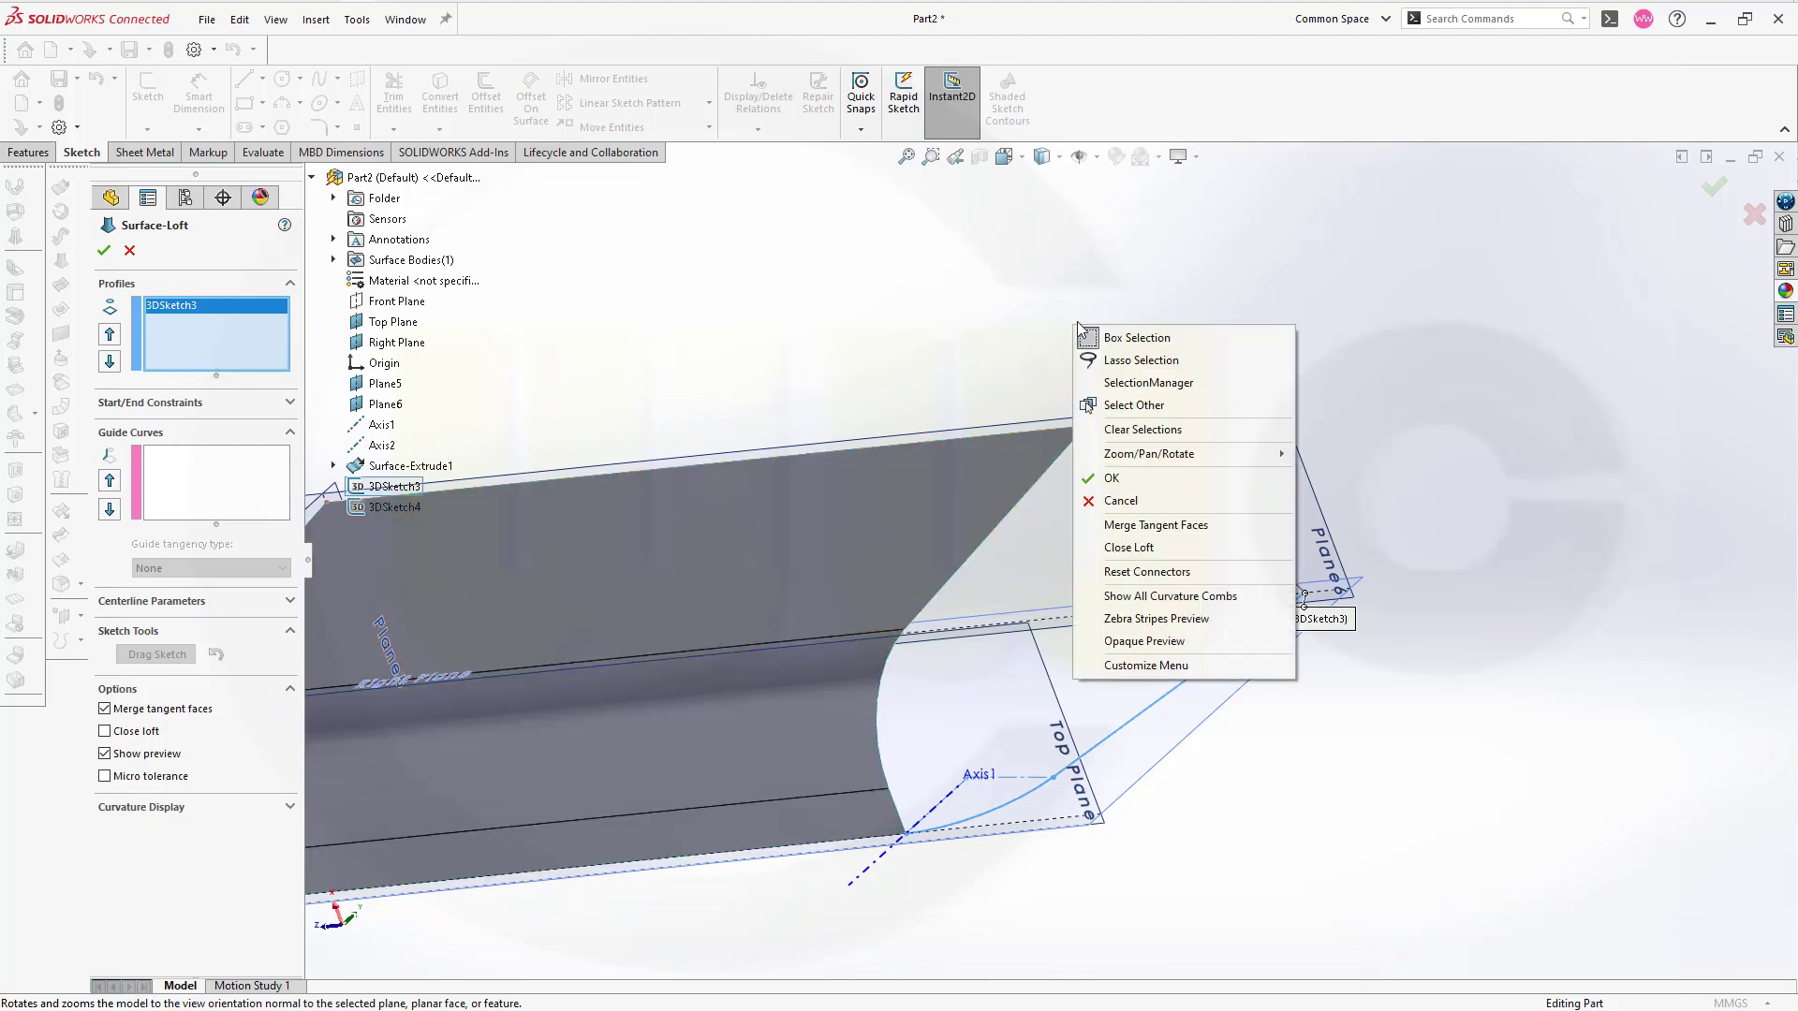
click(1133, 385)
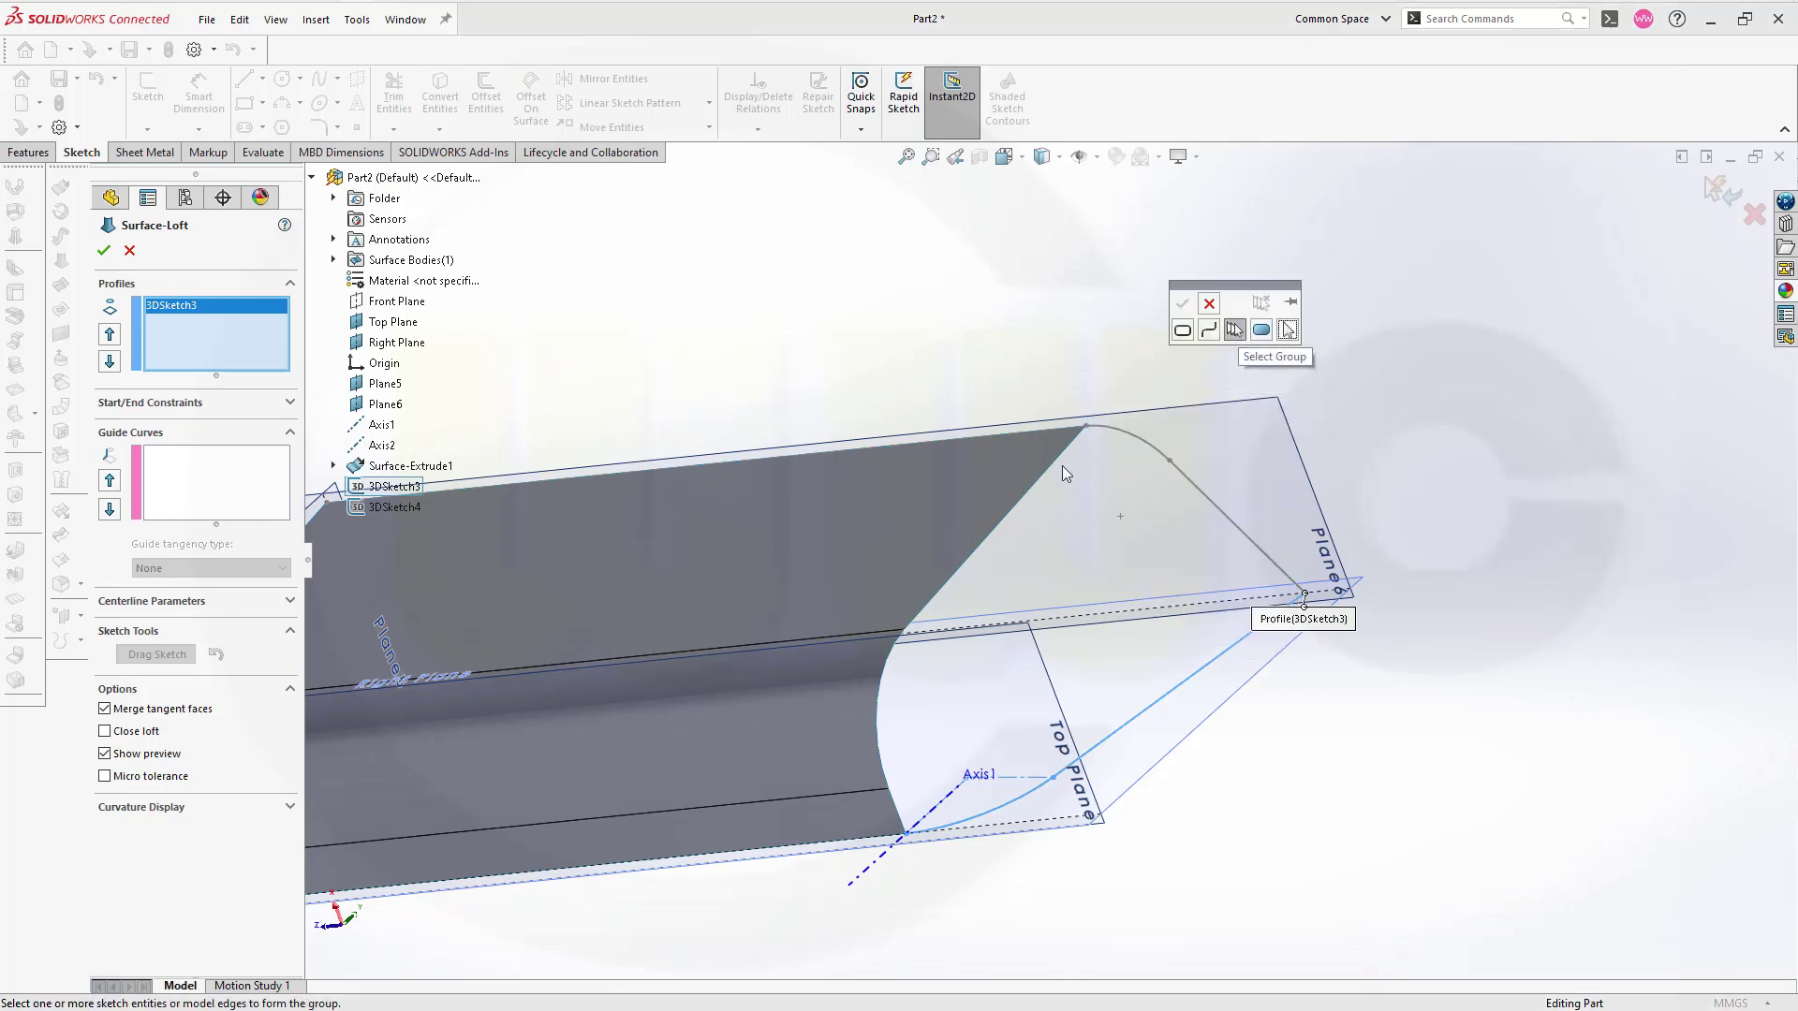
click(1027, 494)
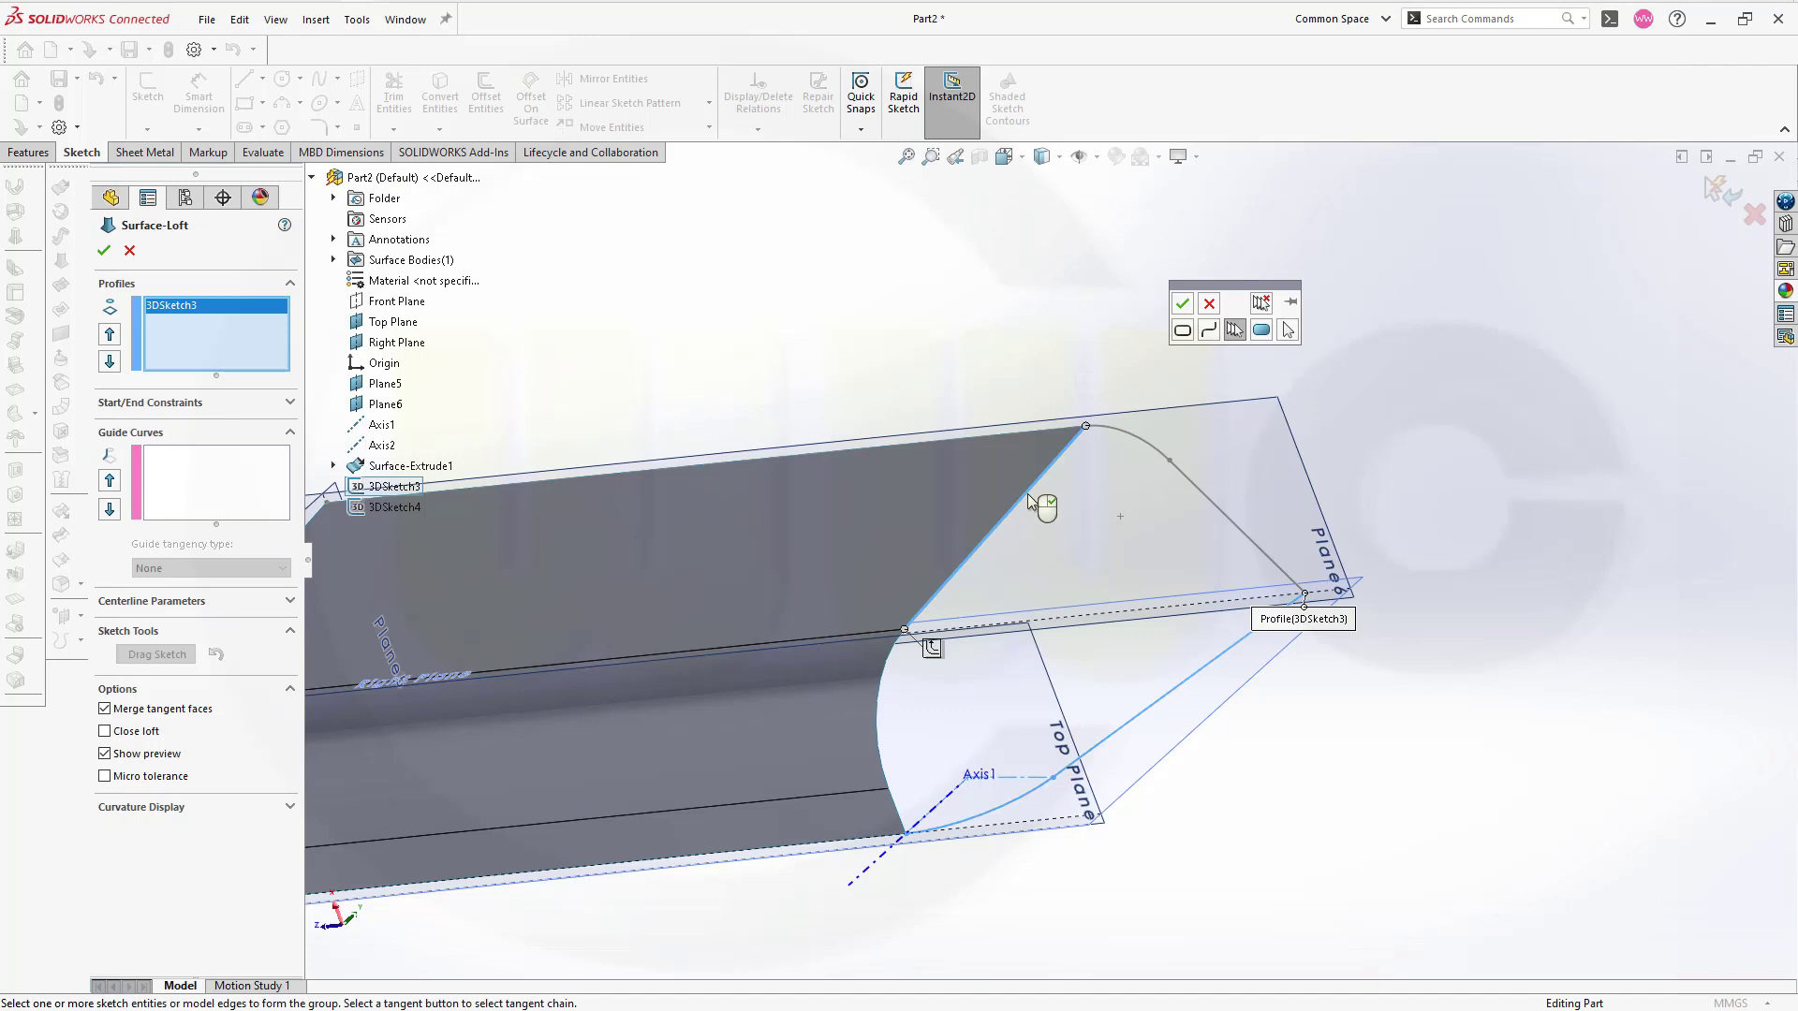
click(933, 653)
click(1181, 306)
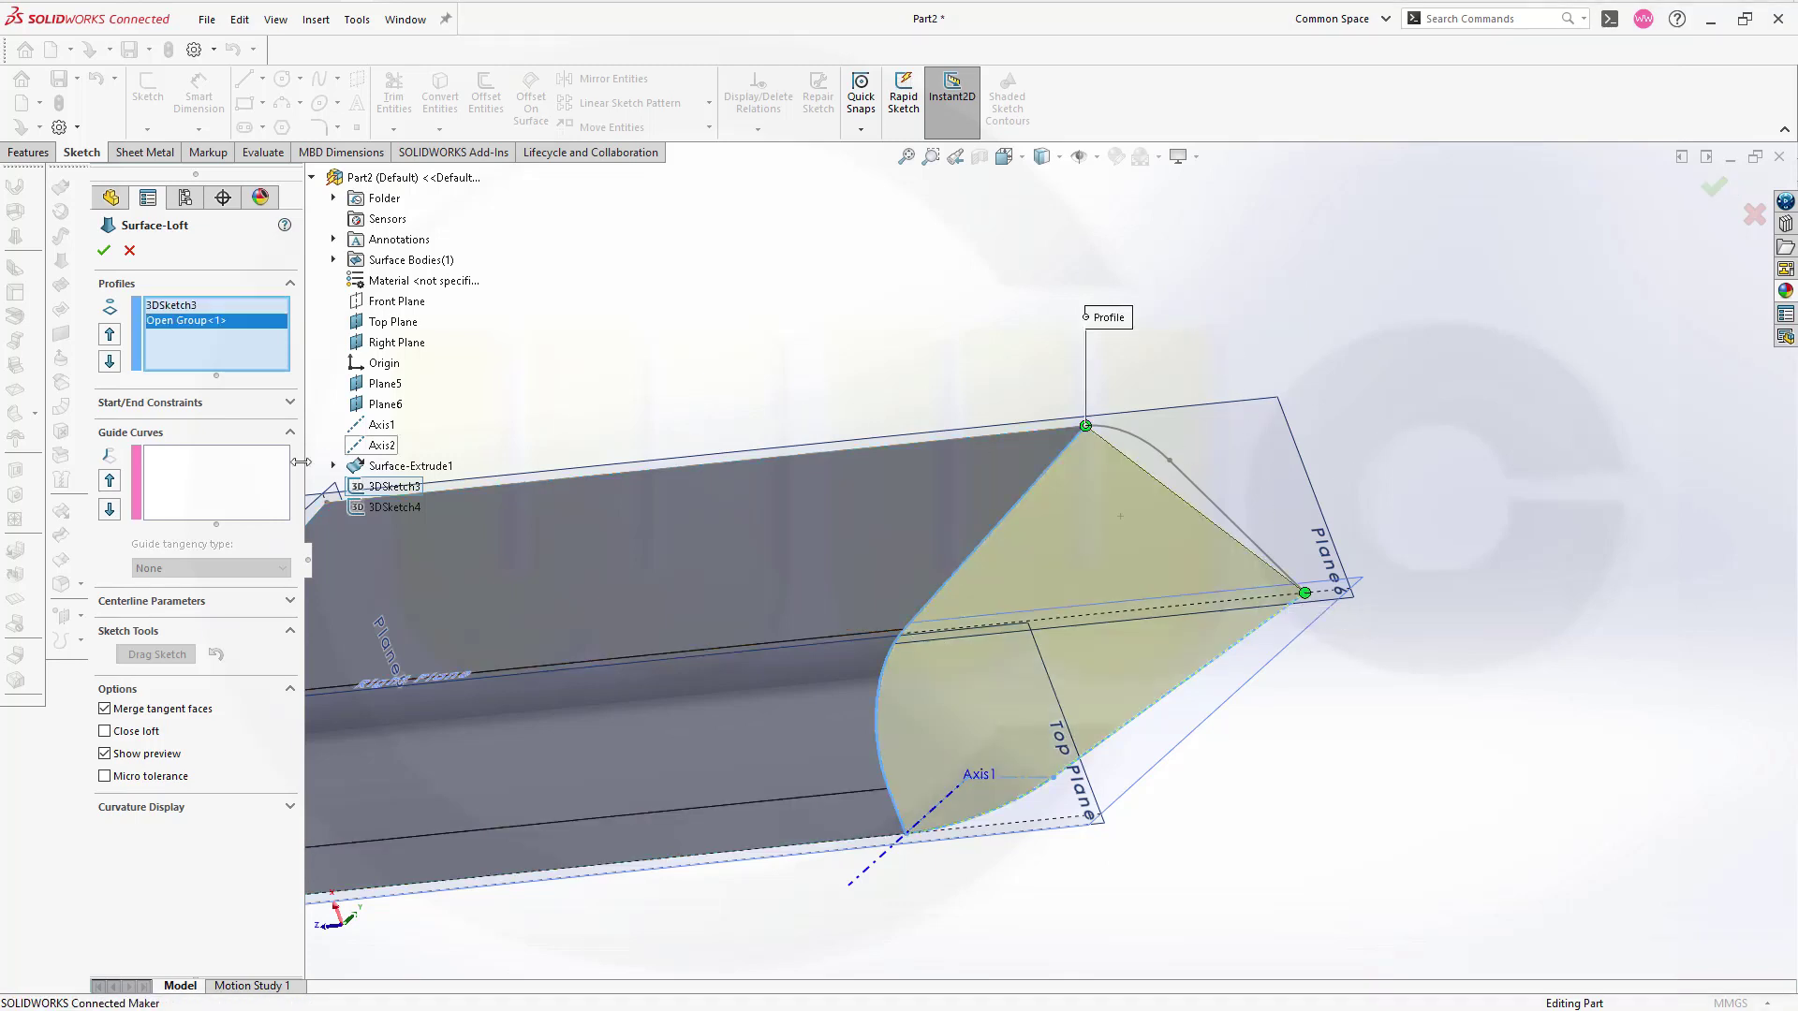
Step: Complete the loft with 3DSketch4 as guide curve and the end constraint set to Tangency To Face
click(204, 483)
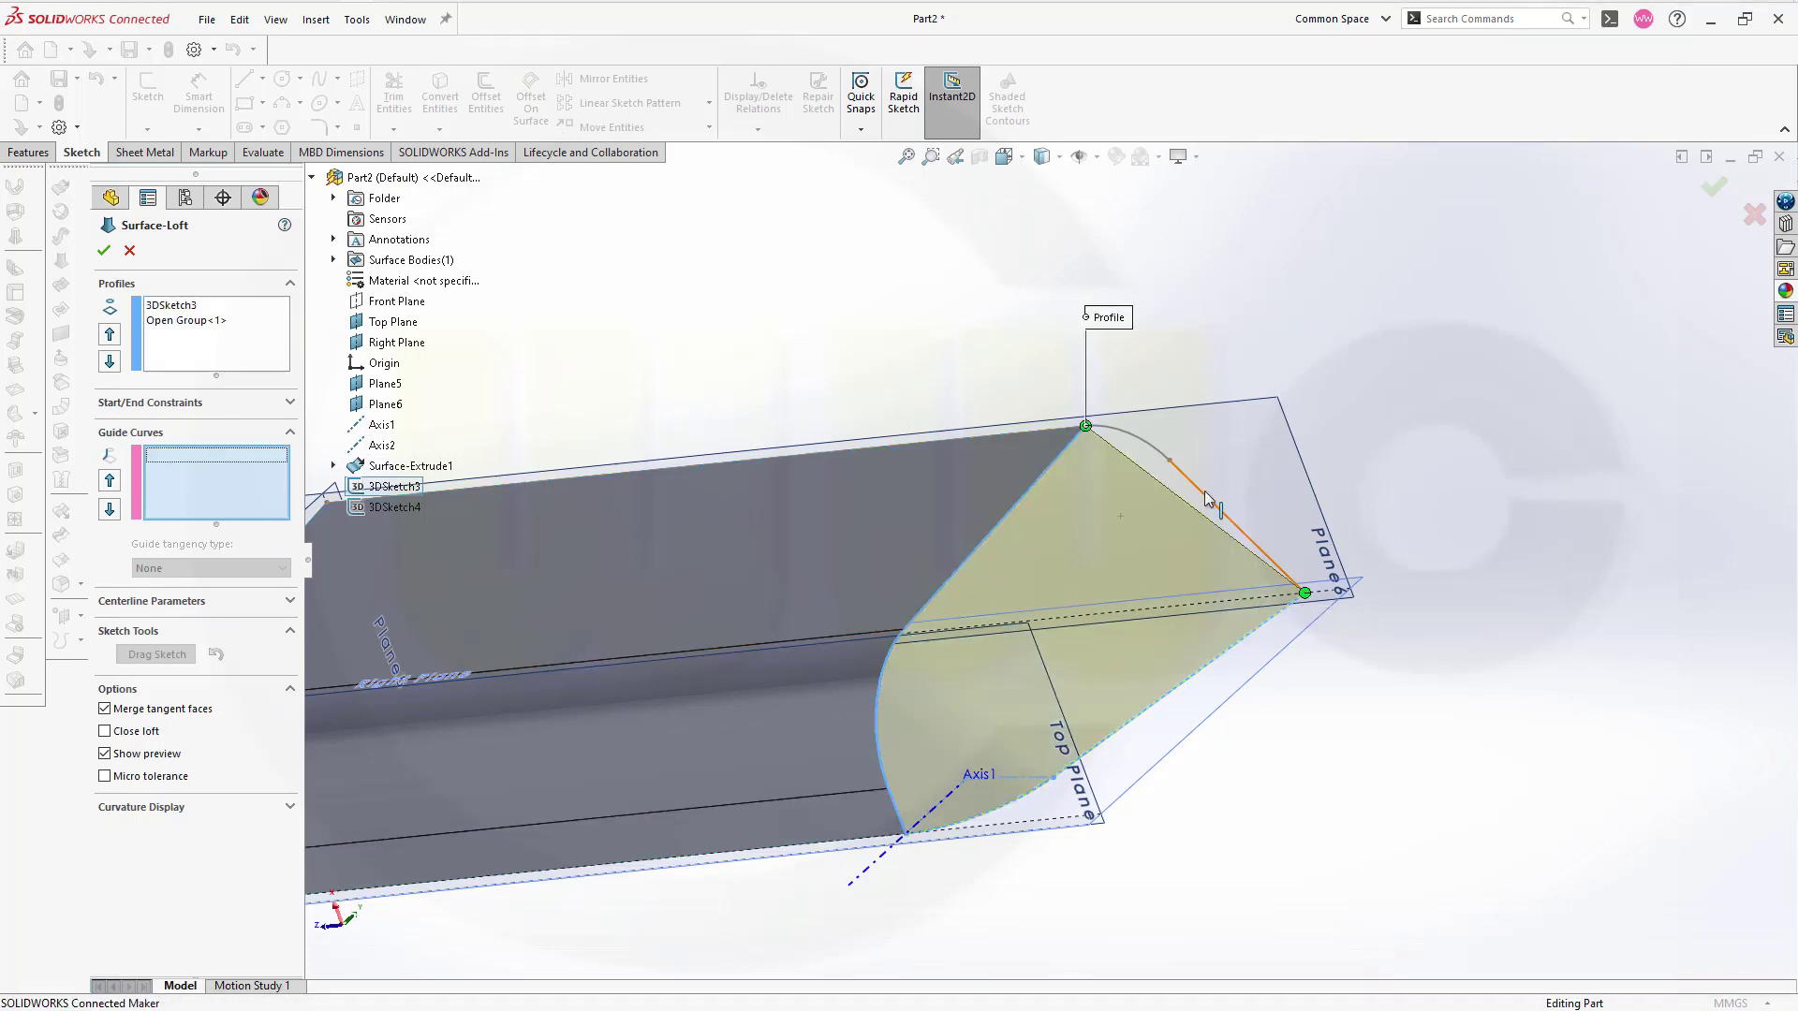
click(1208, 501)
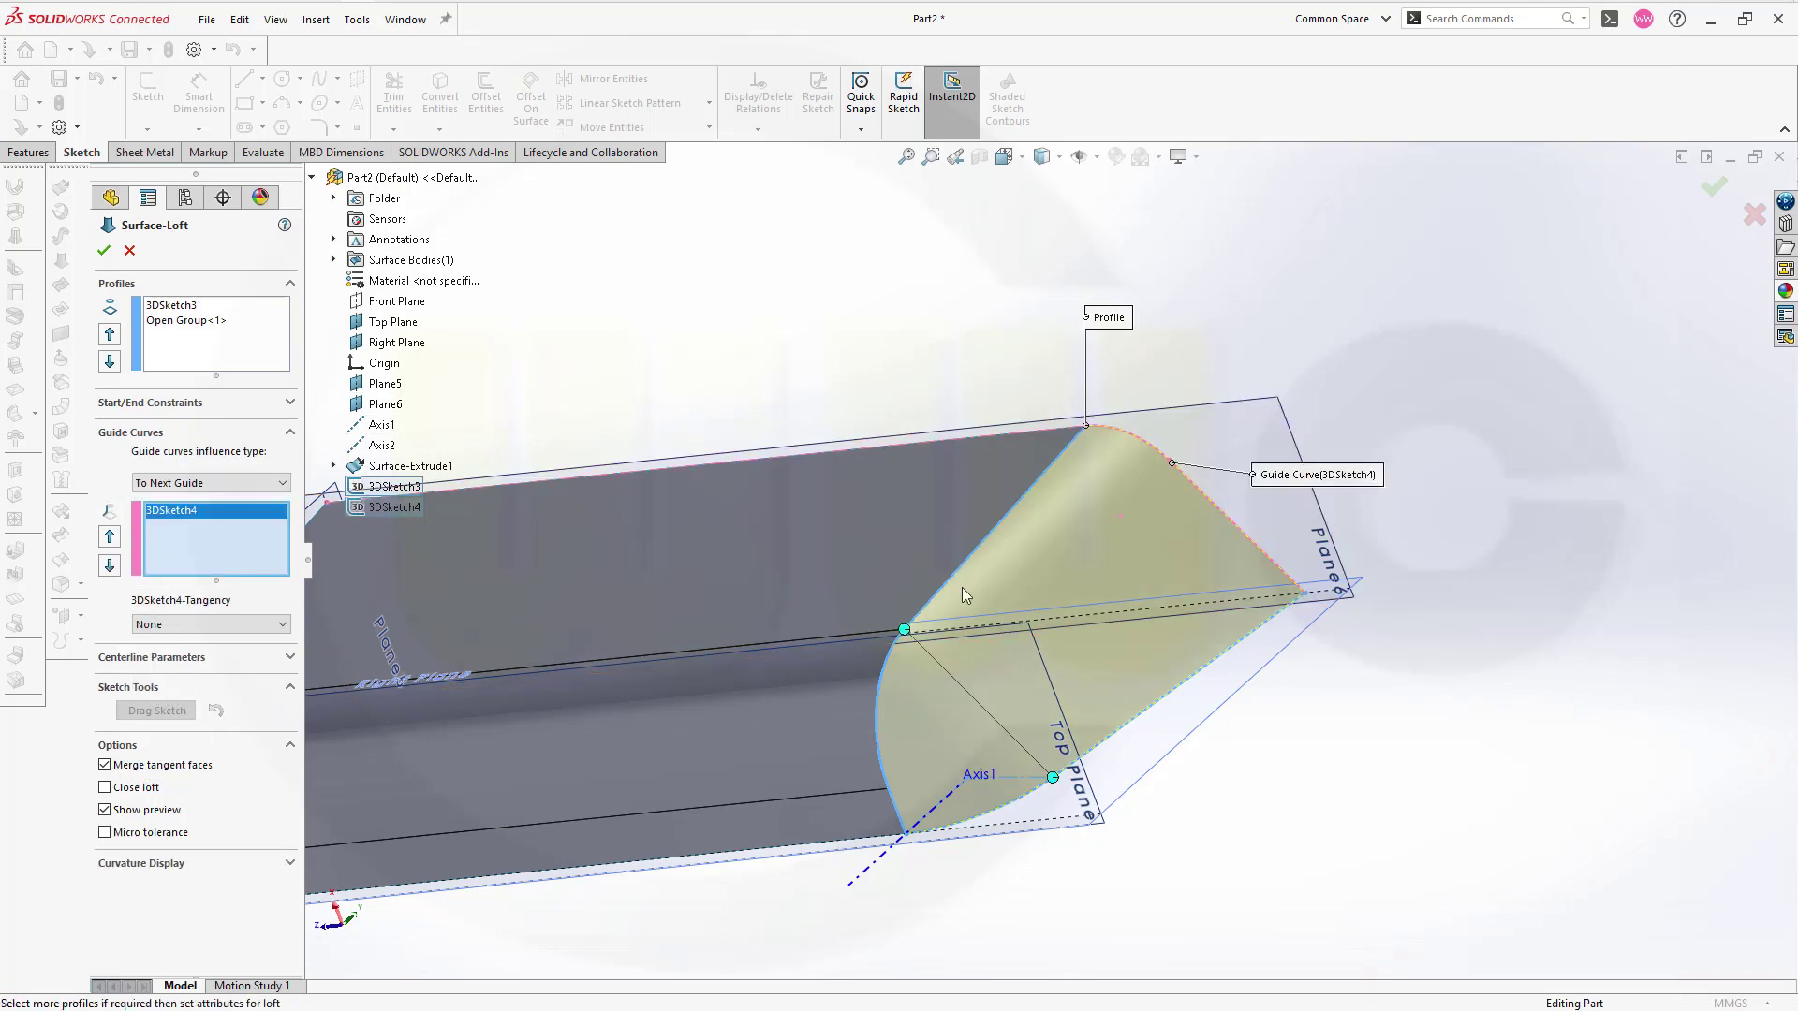
click(291, 404)
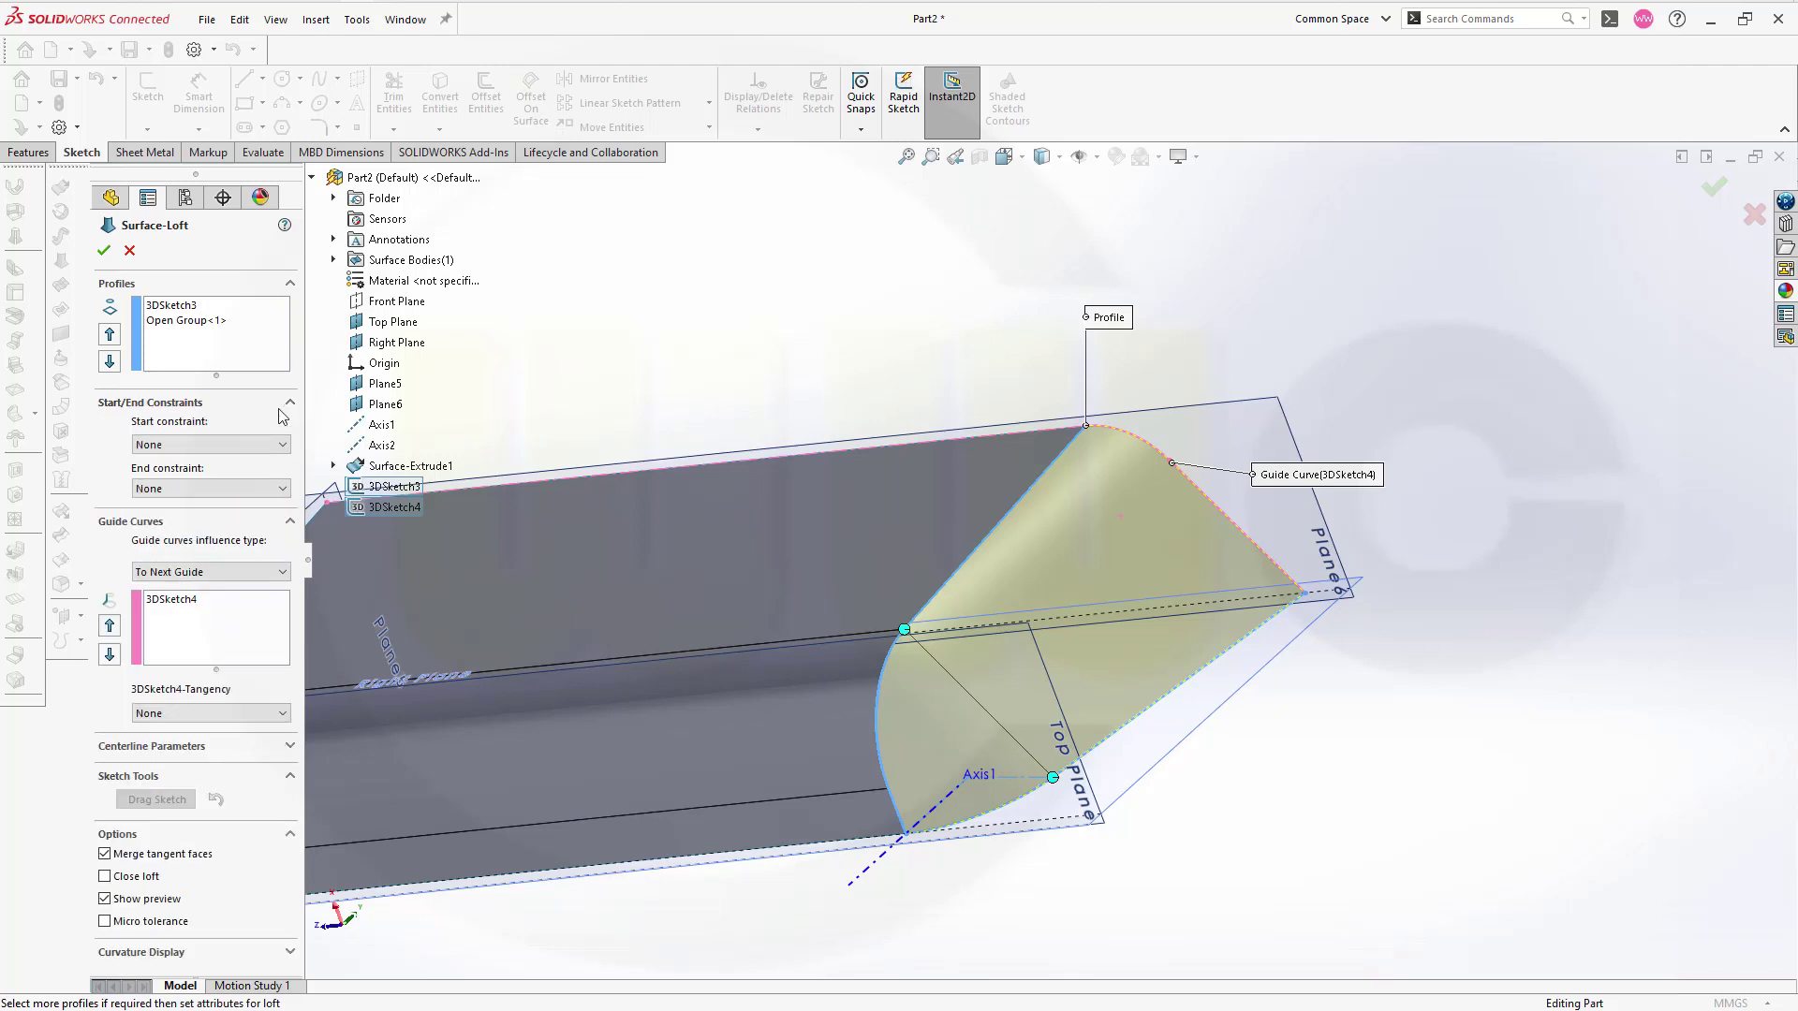
click(284, 489)
click(188, 532)
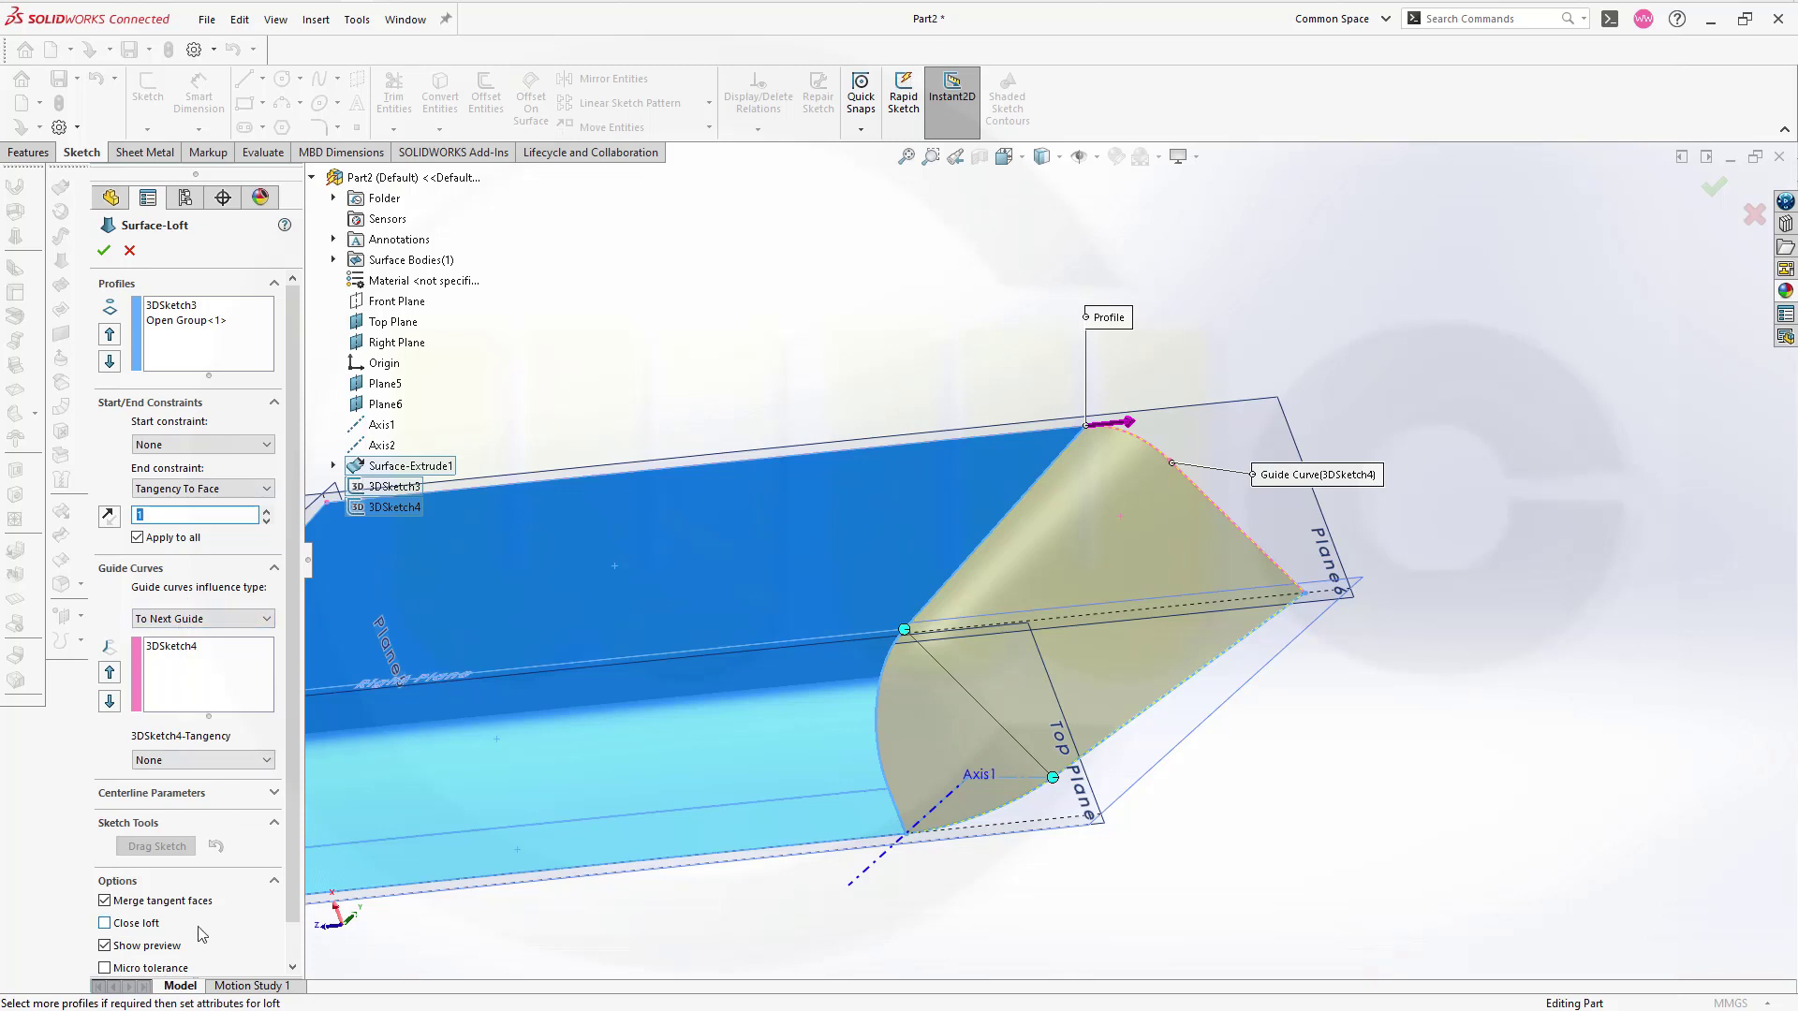
scroll(171, 907, down, 1)
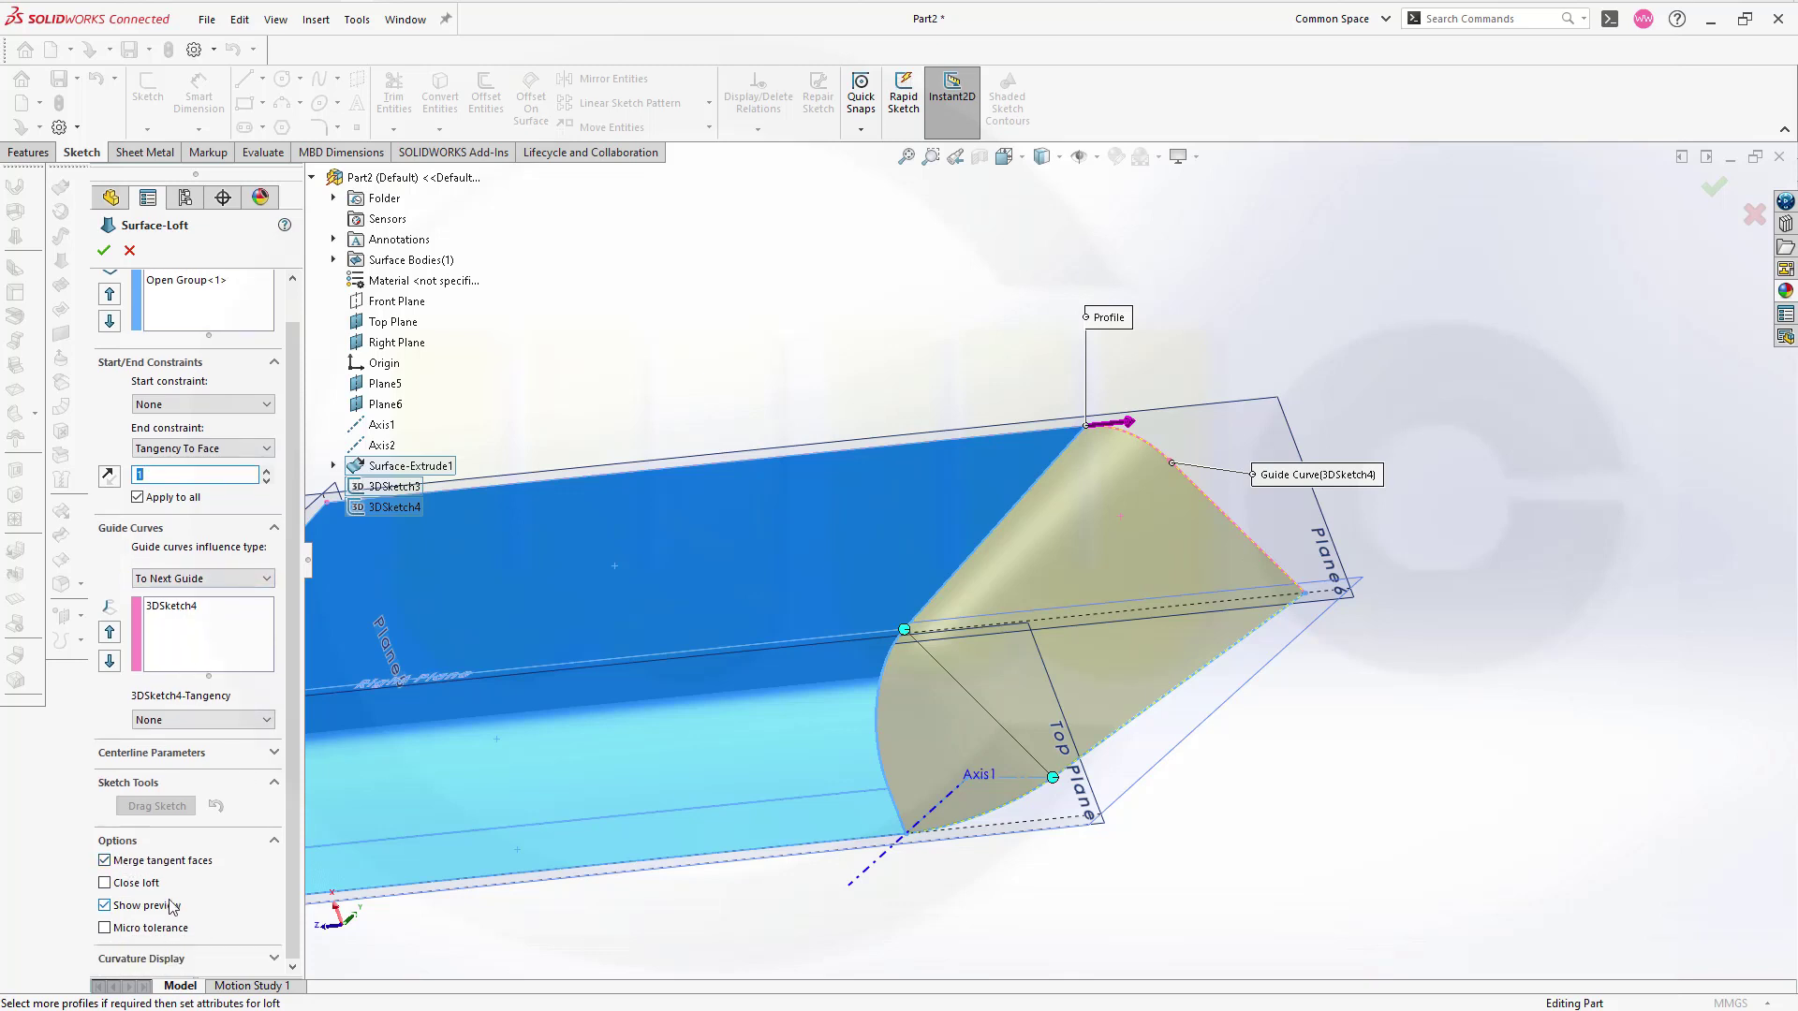
click(103, 251)
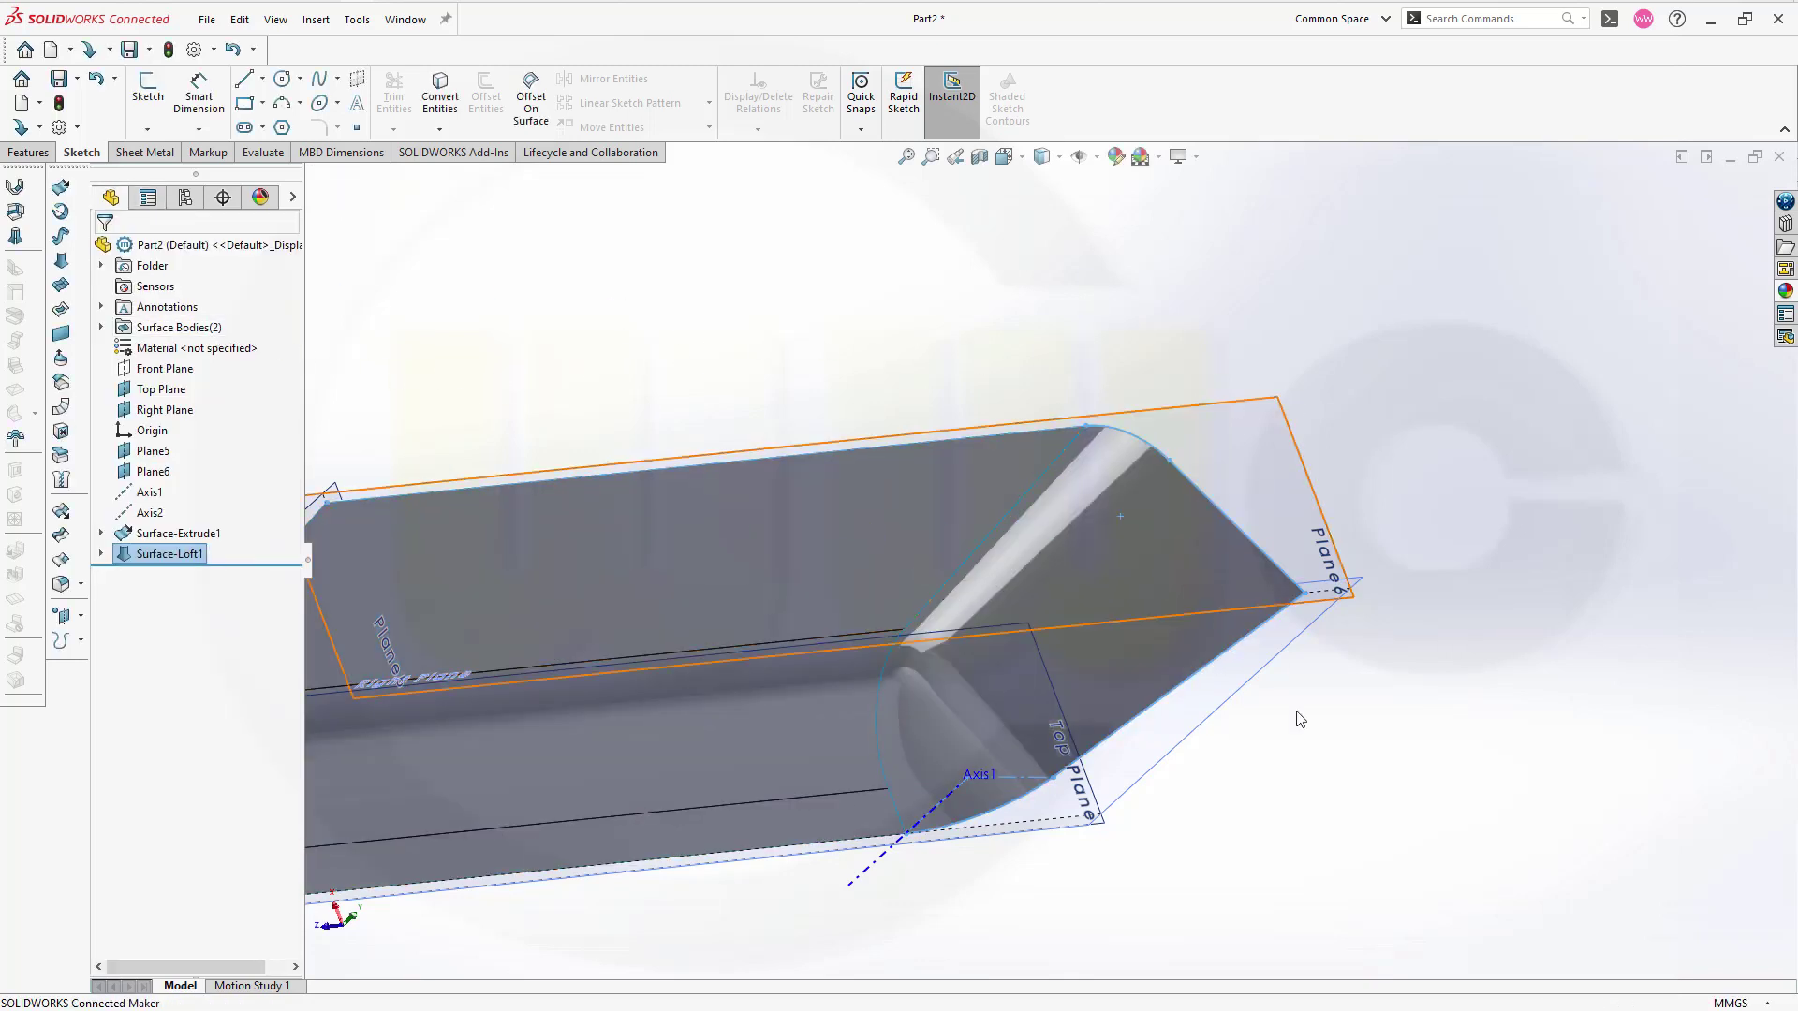
Step: In a new 3D sketch, draw a three-point arc of about 60 mm radius on the Right Plane, just beyond the surface's Axis2 end
middle_drag(1341, 812, 906, 874)
scroll(820, 851, down, 3)
scroll(871, 855, up, 3)
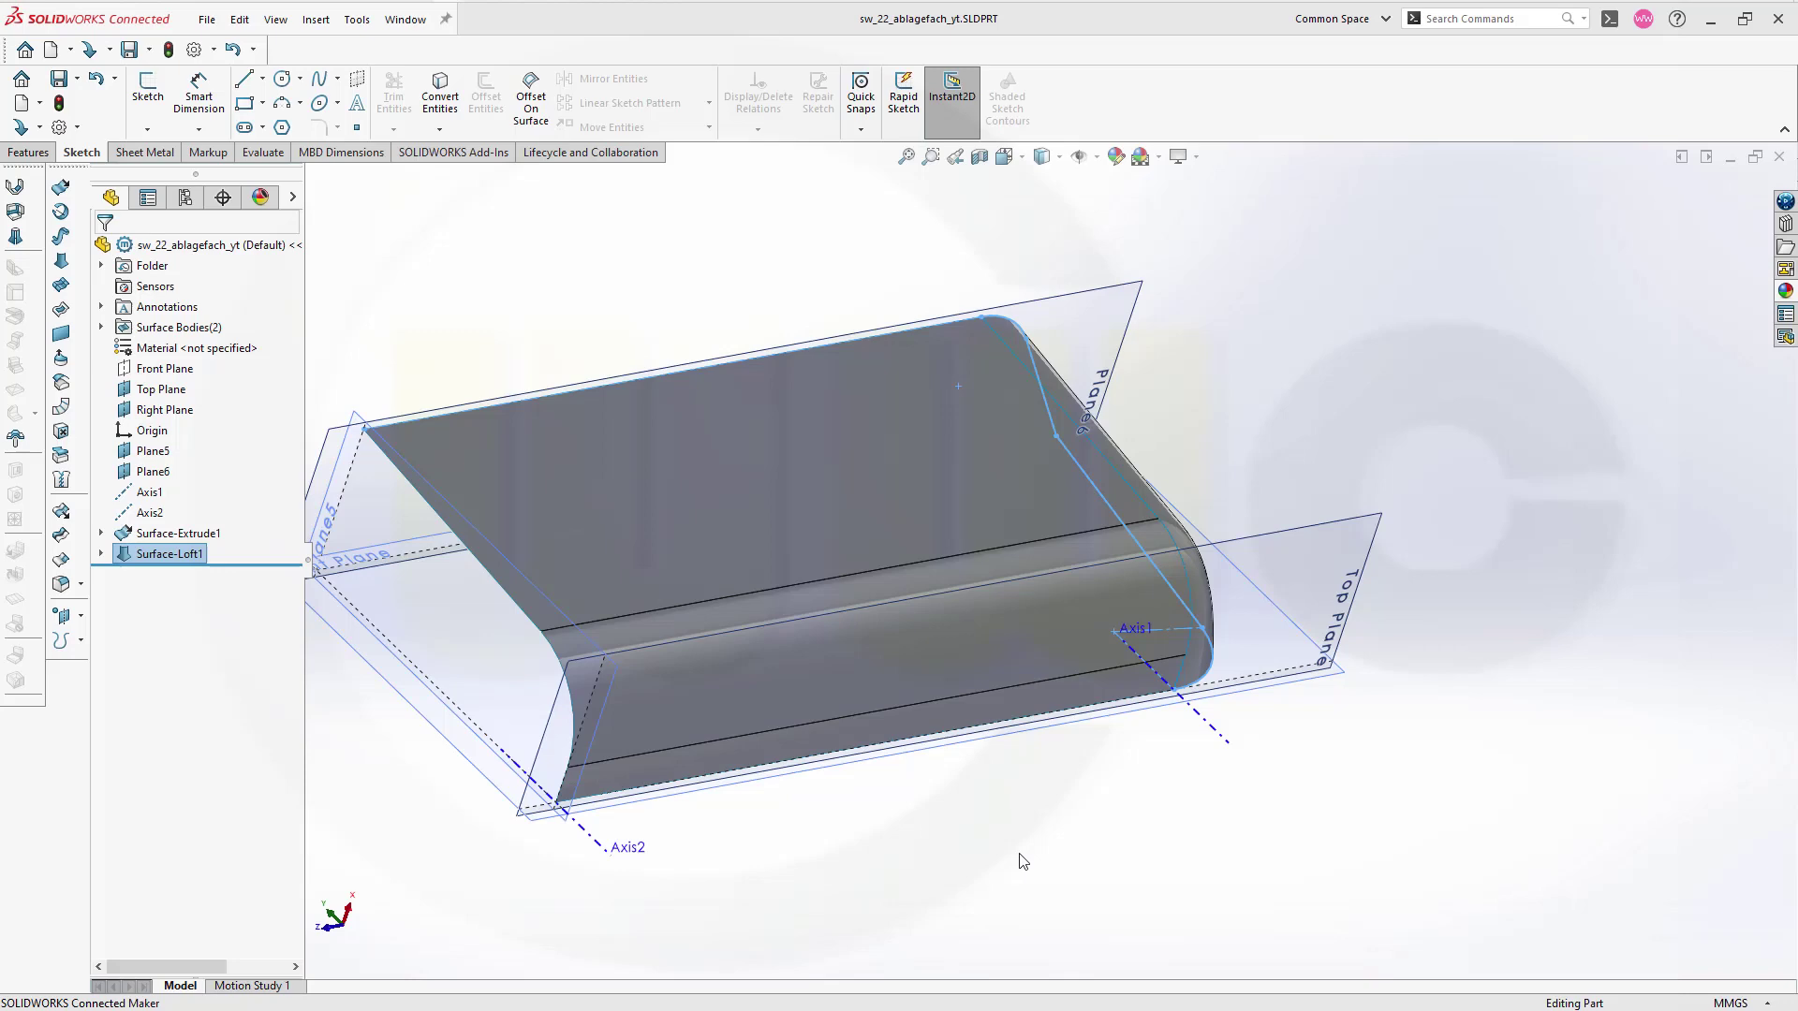
middle_drag(1044, 848, 1334, 691)
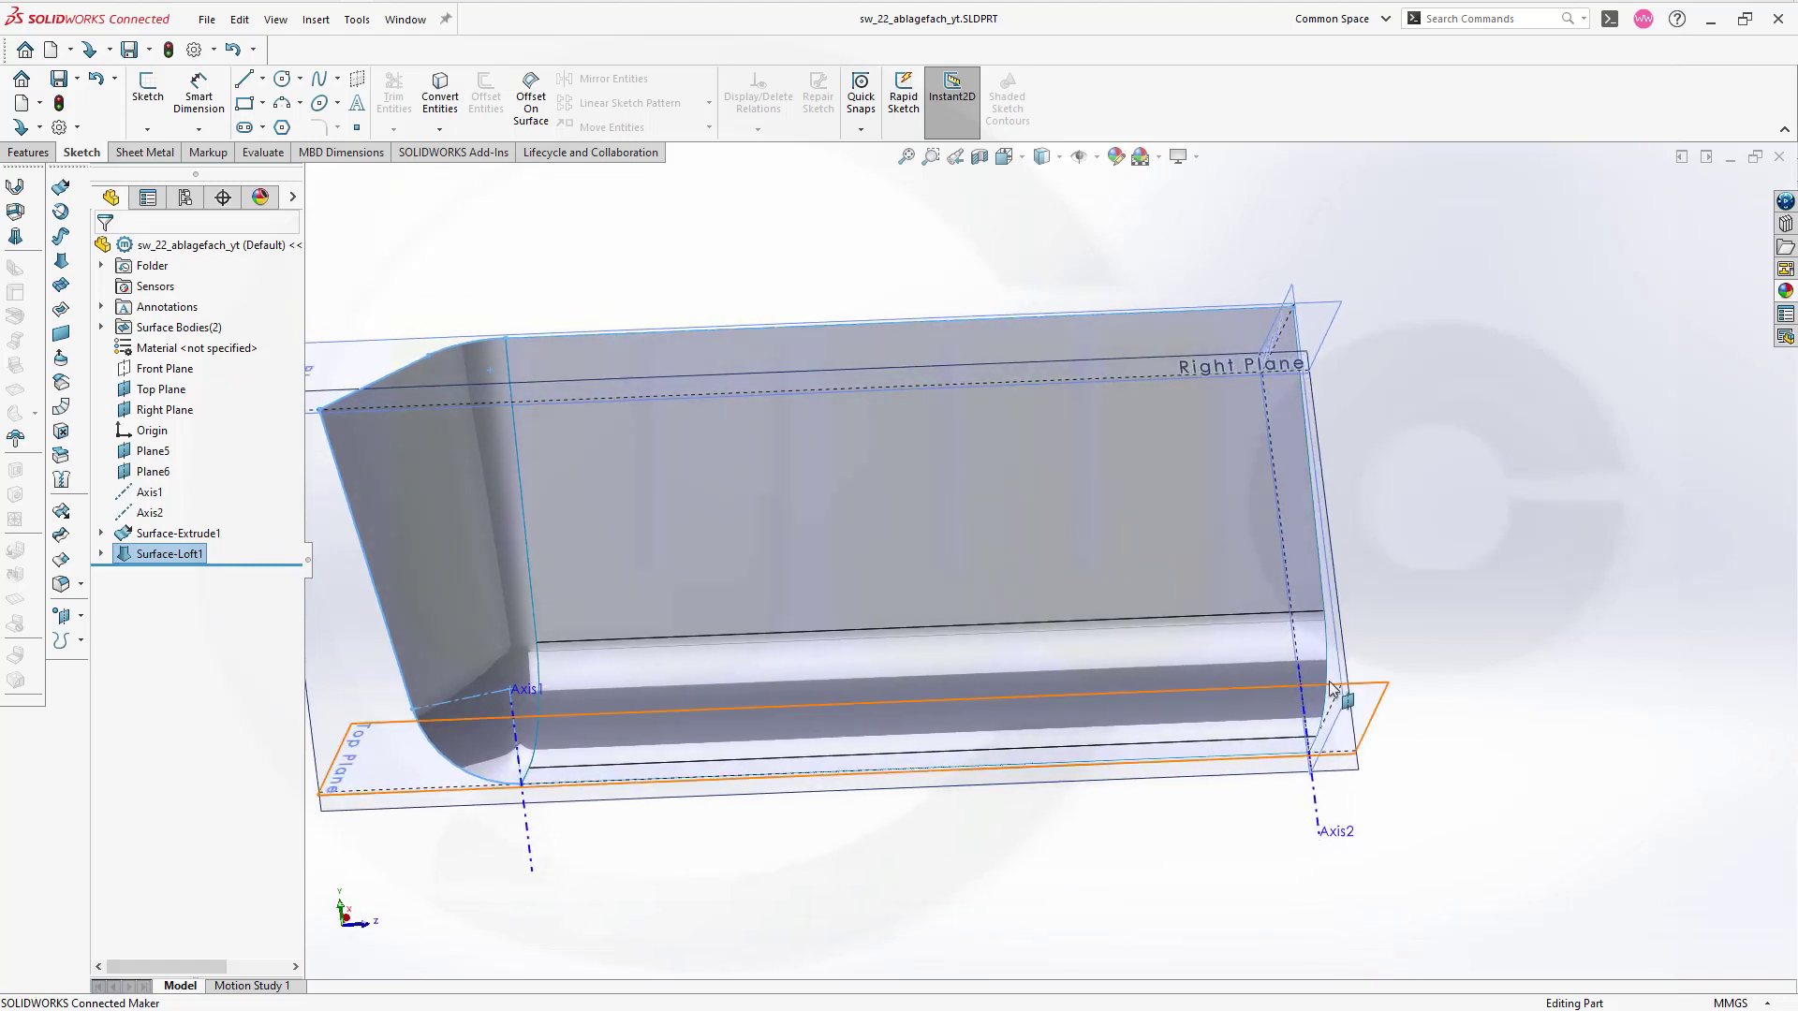
click(455, 226)
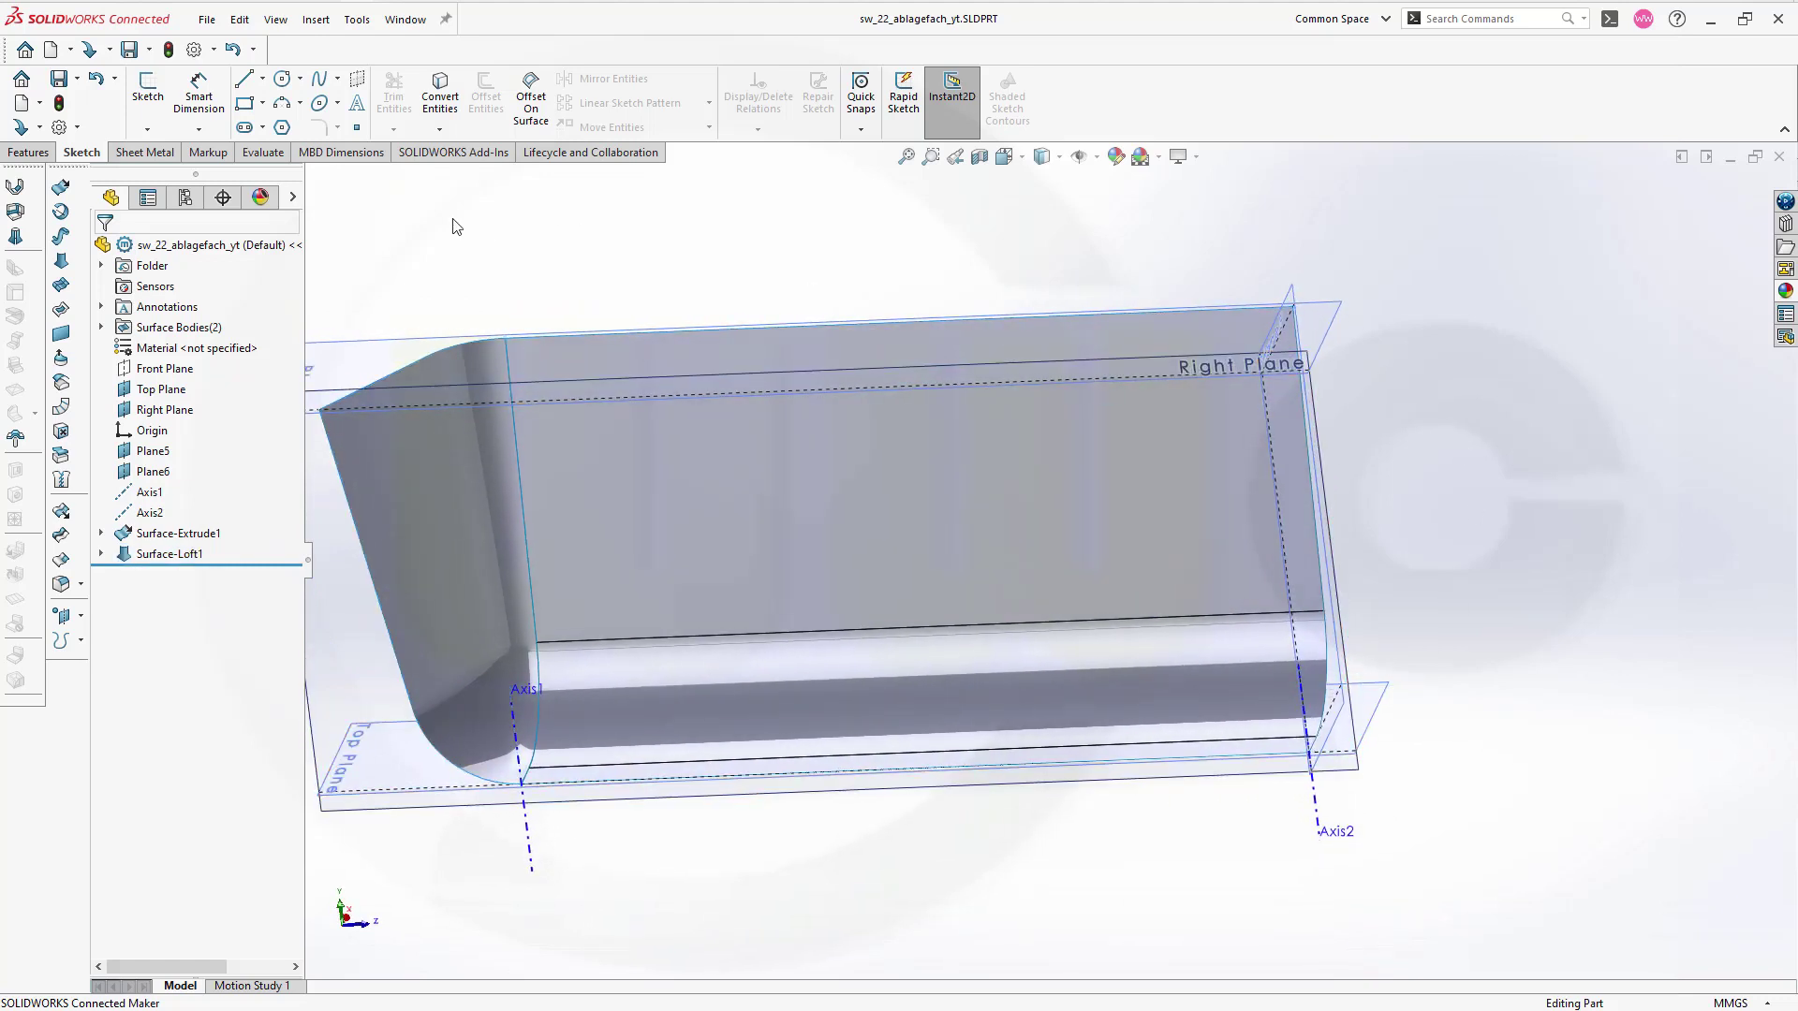
click(147, 129)
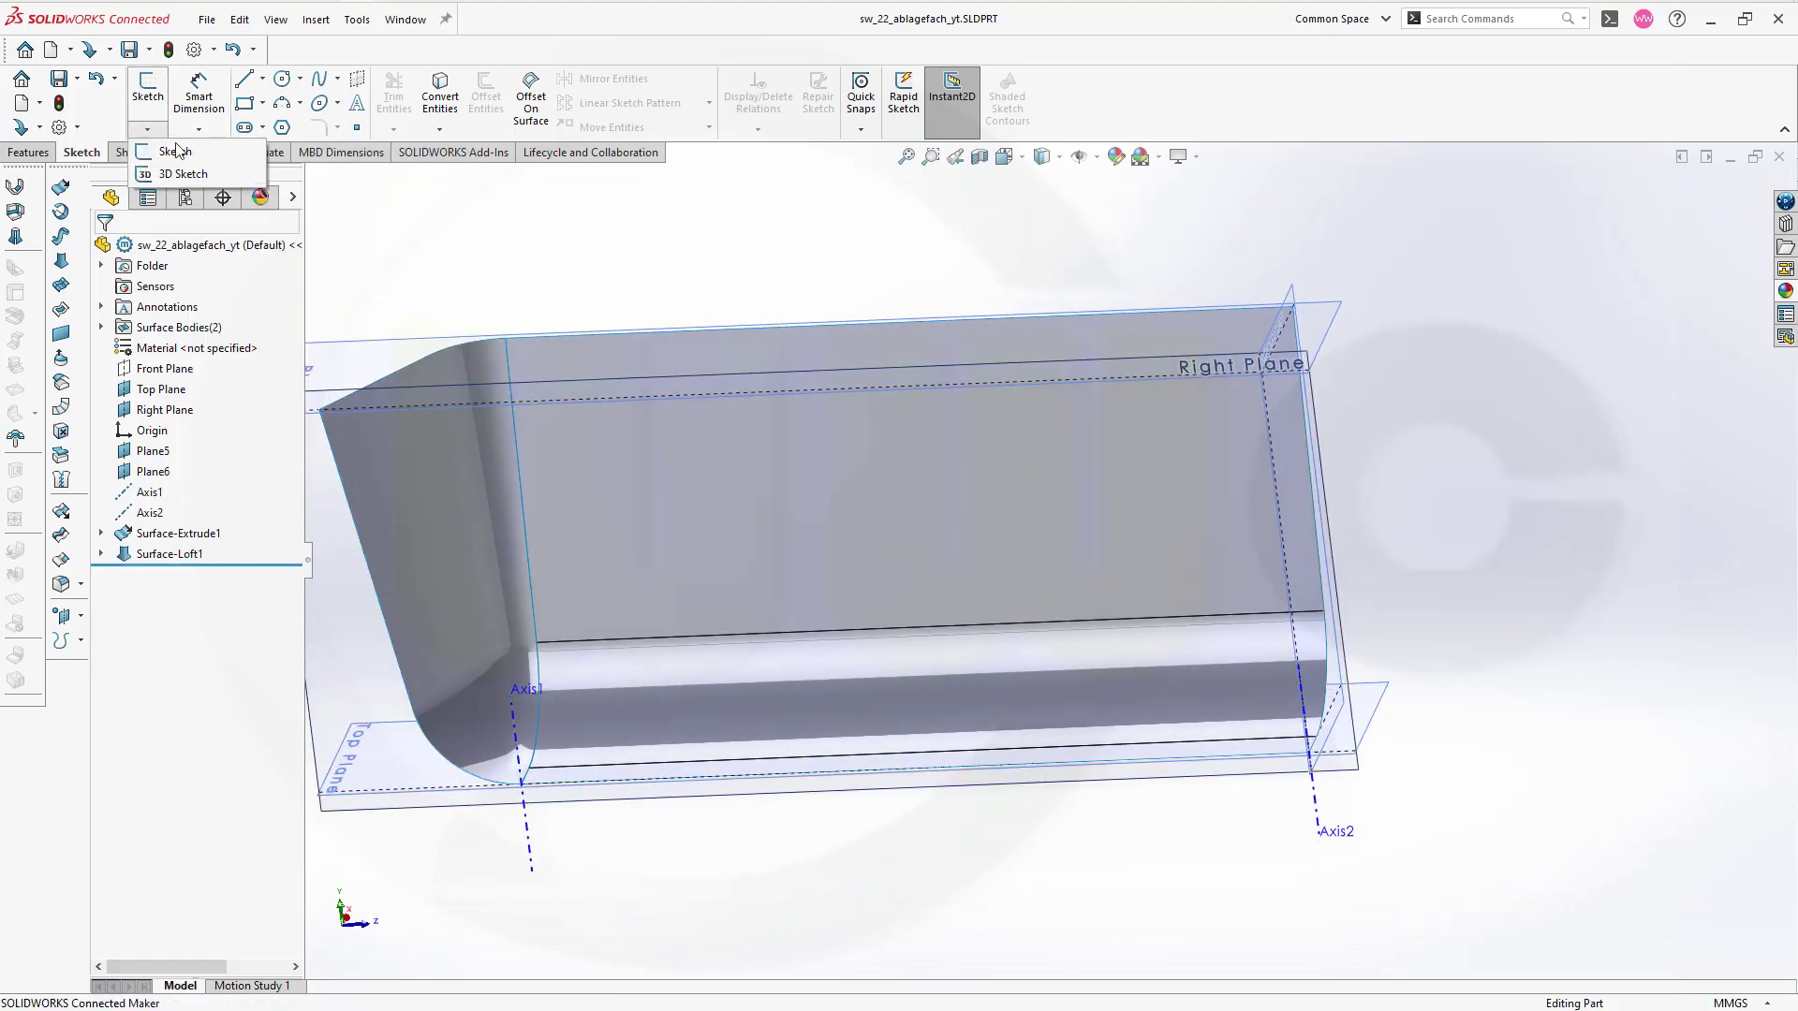
click(192, 175)
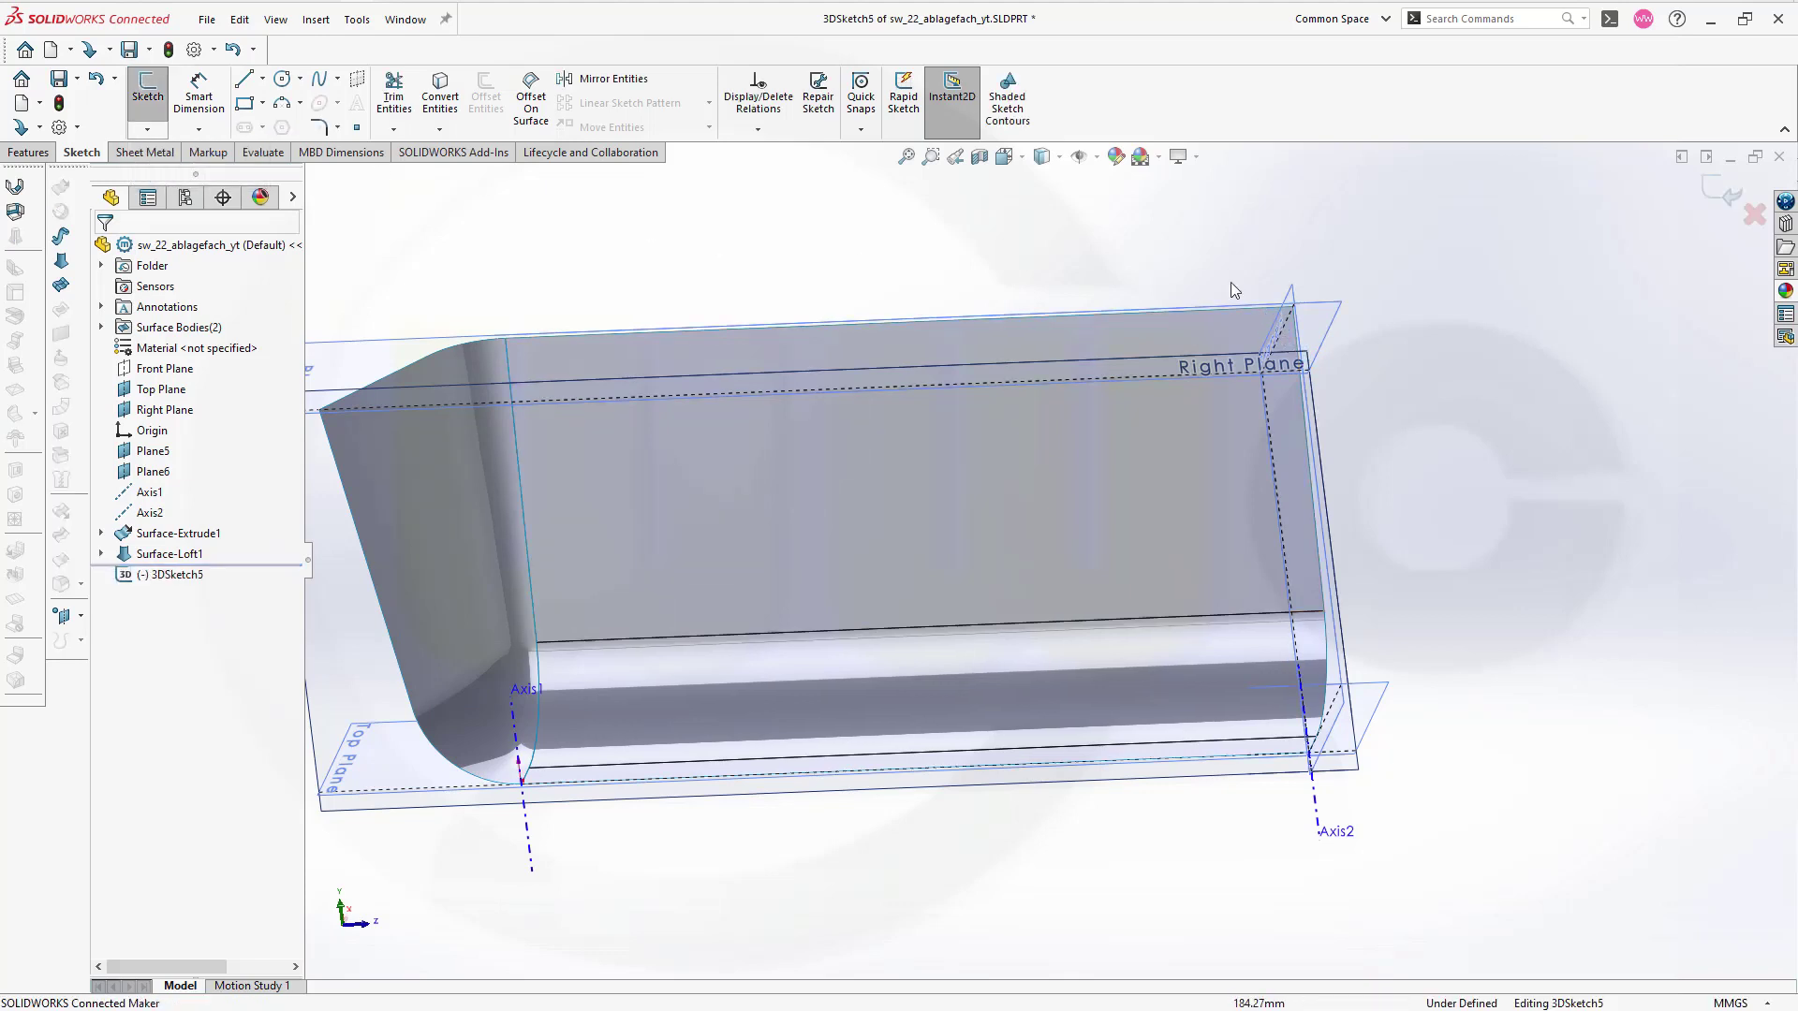
click(1131, 358)
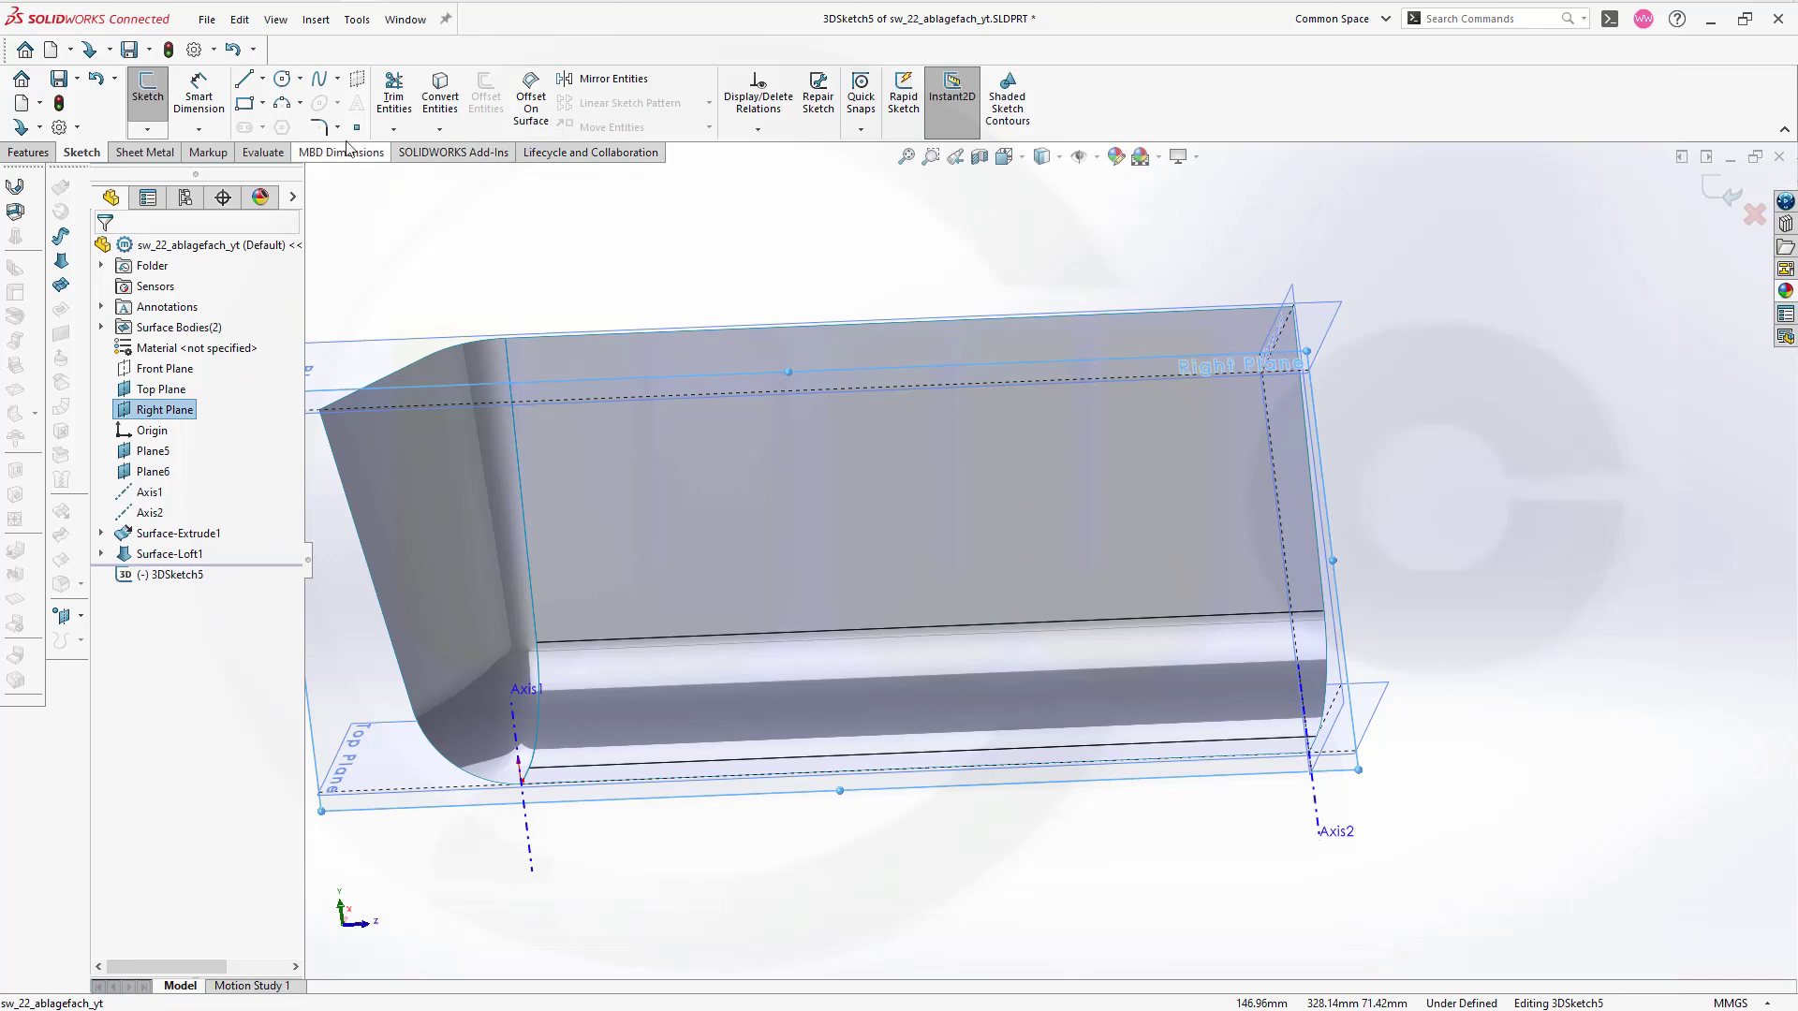
click(286, 110)
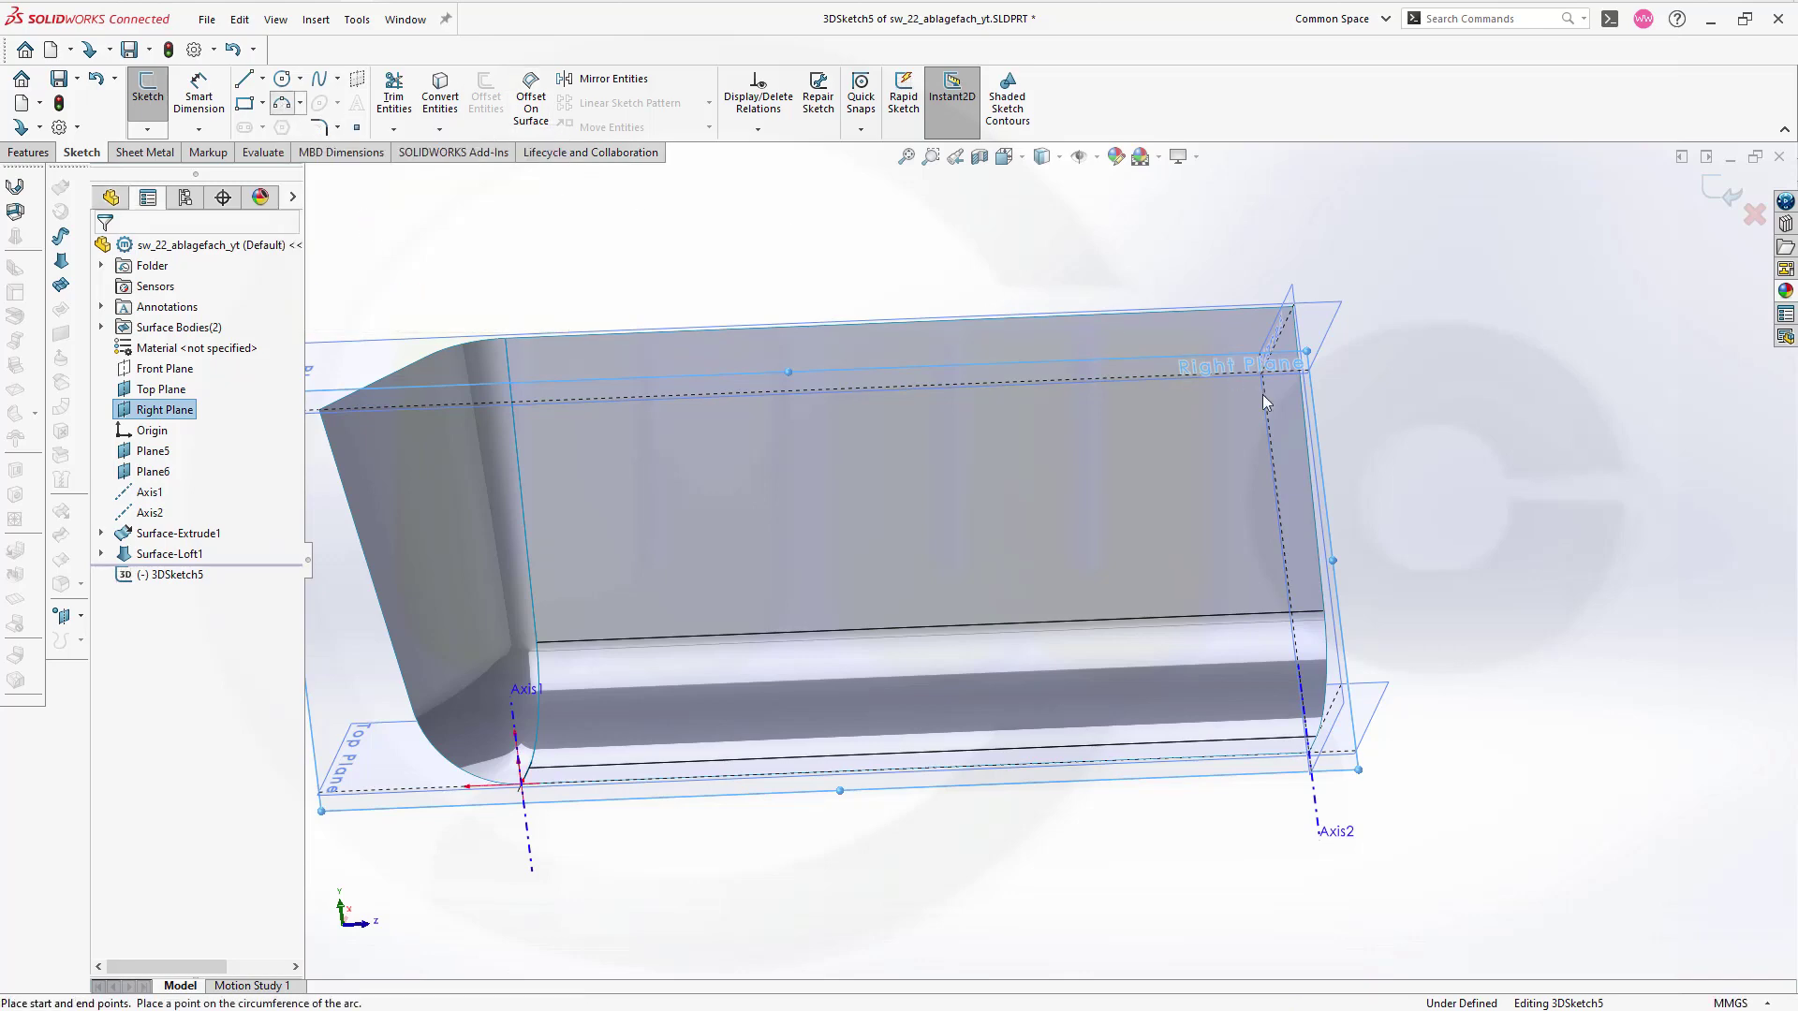
mouse_move(1433, 621)
middle_down()
mouse_move(1457, 614)
mouse_move(1466, 579)
mouse_move(1460, 666)
middle_up()
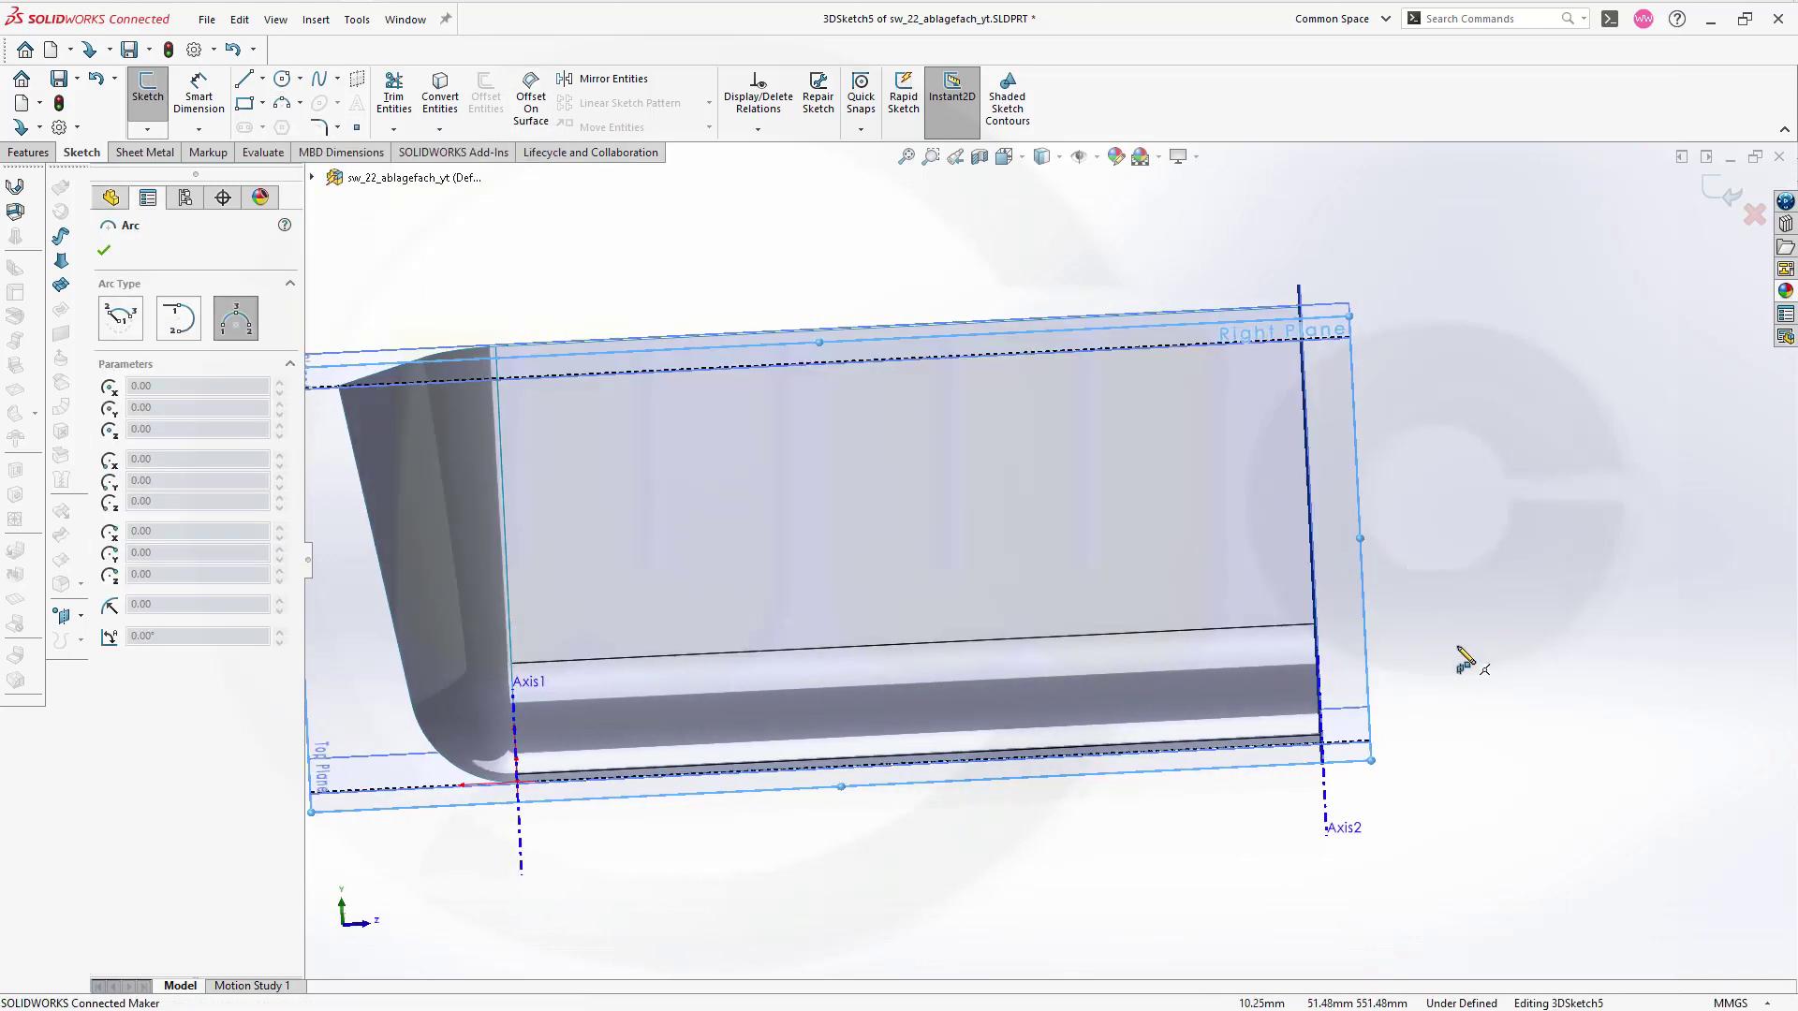
click(1413, 737)
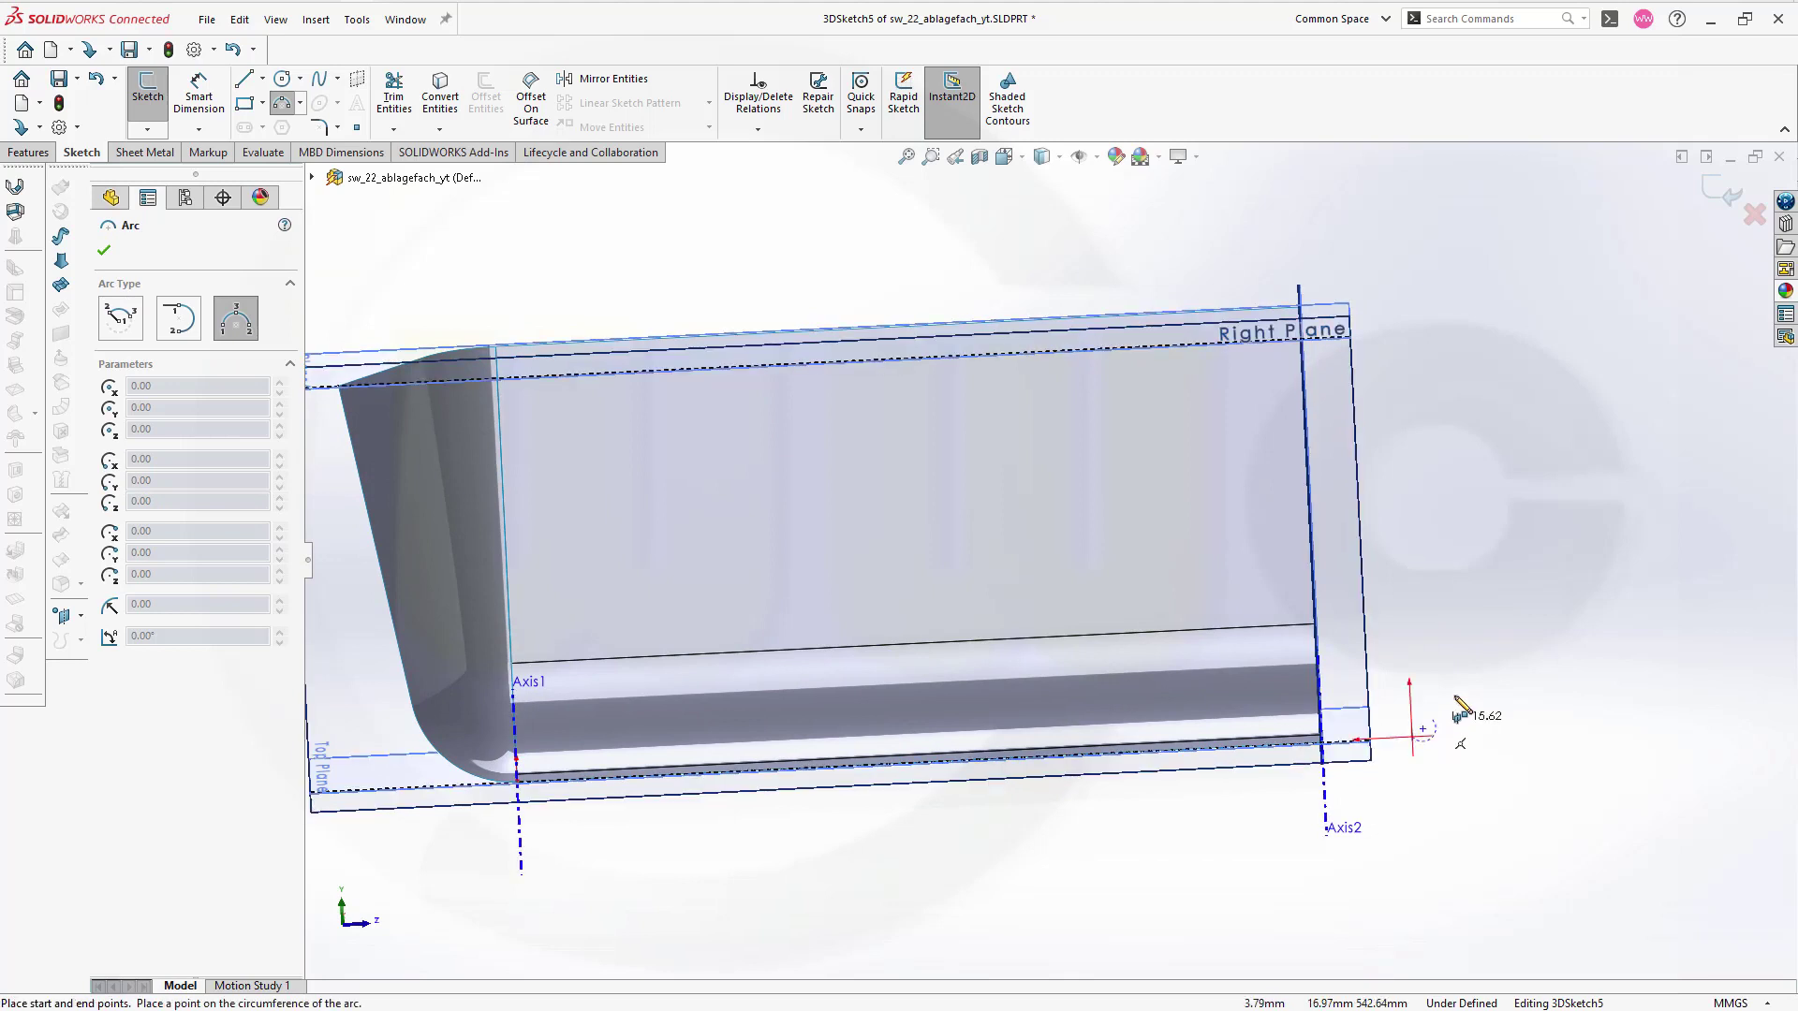
click(1426, 593)
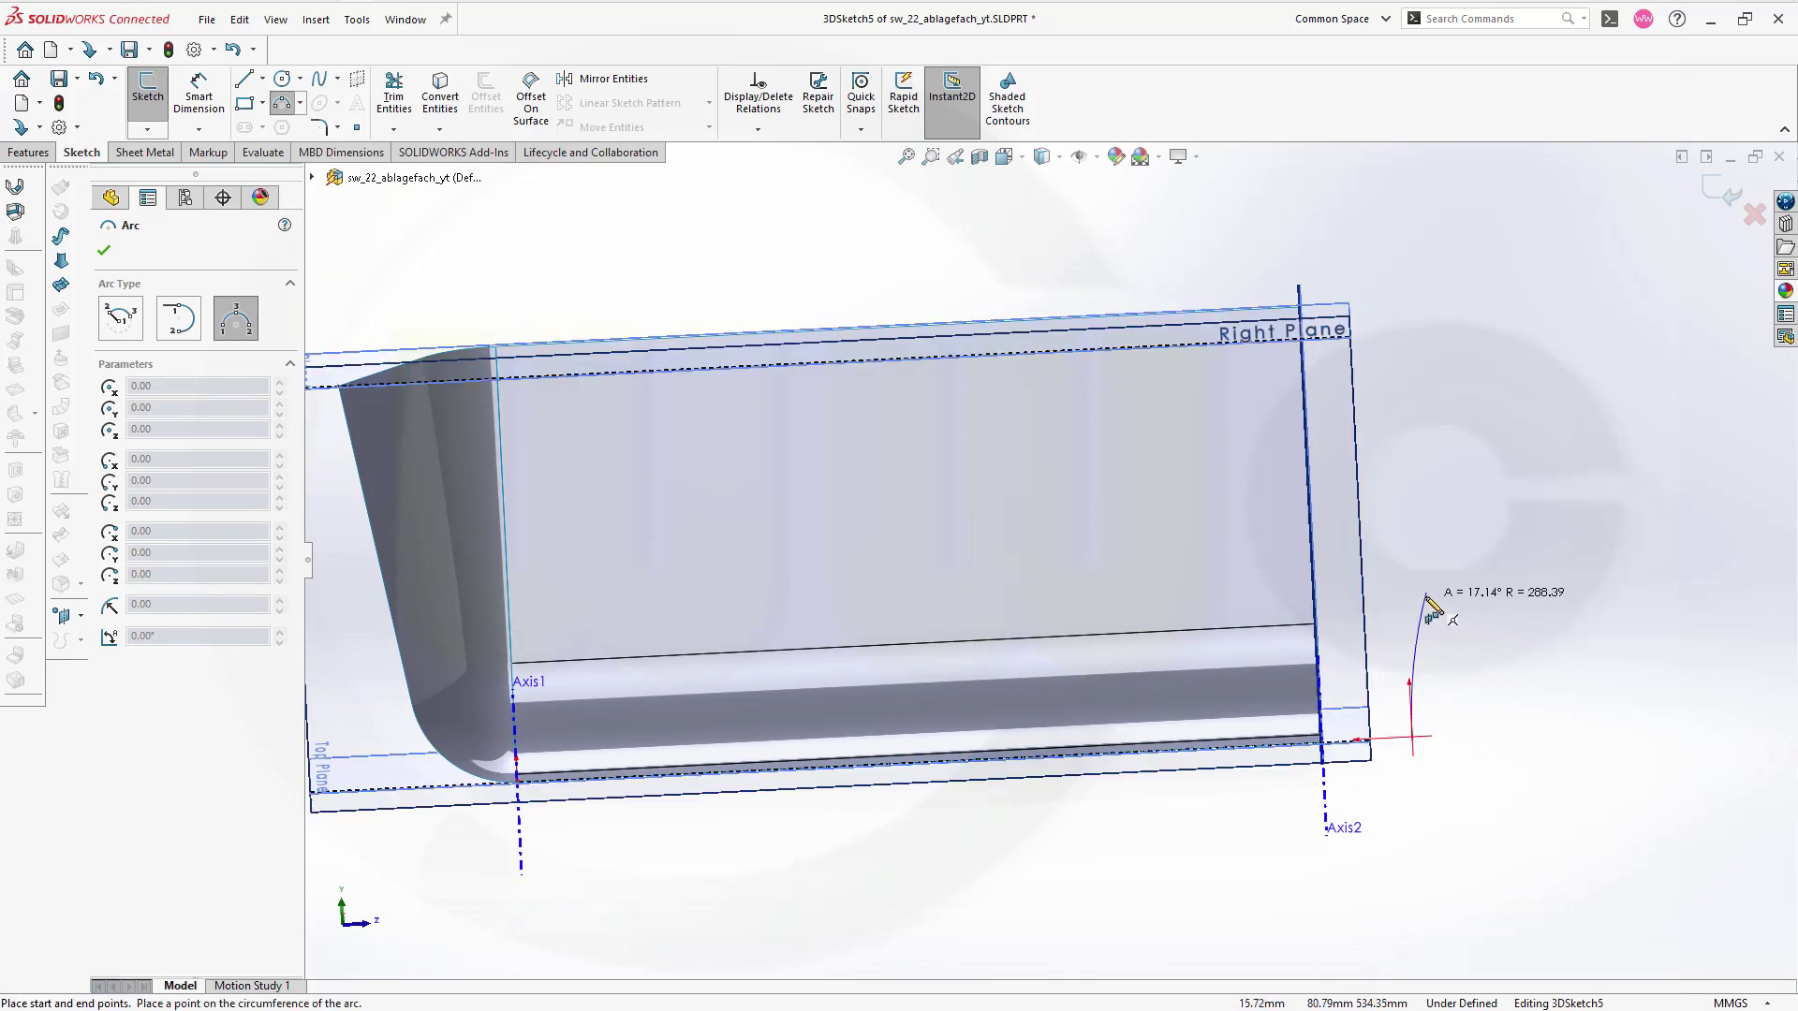
click(1450, 658)
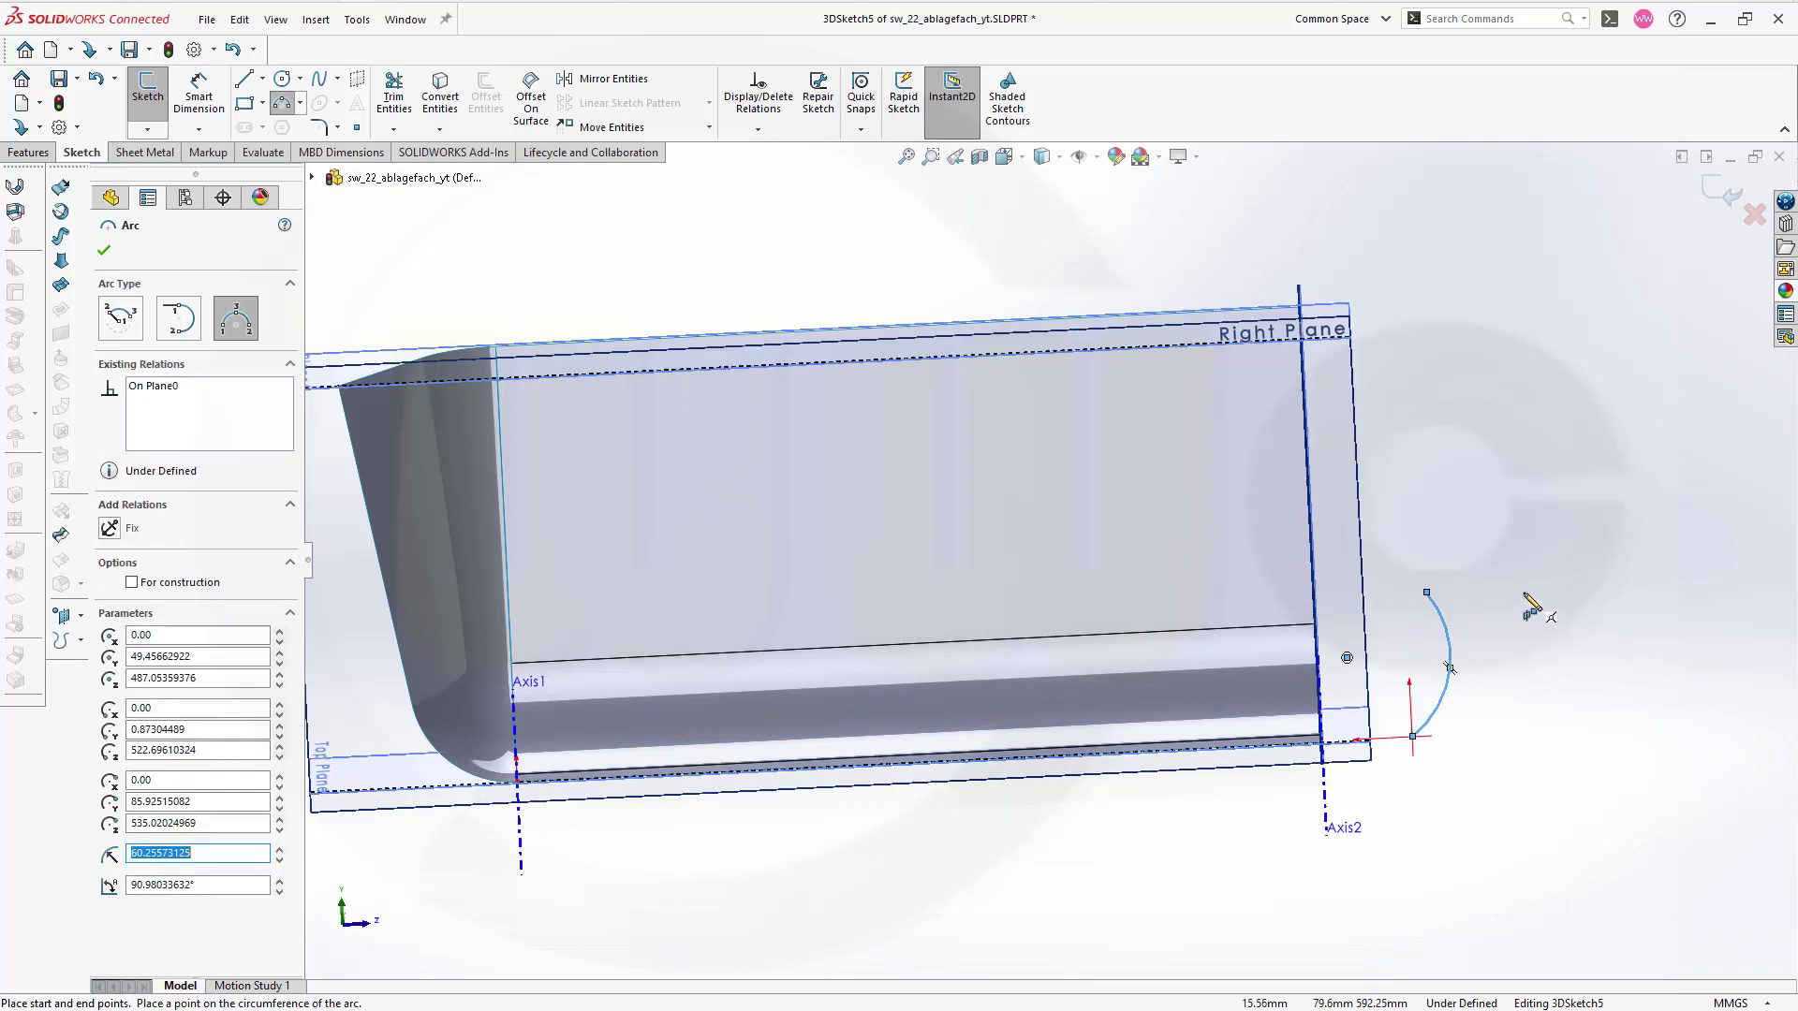
key(Escape)
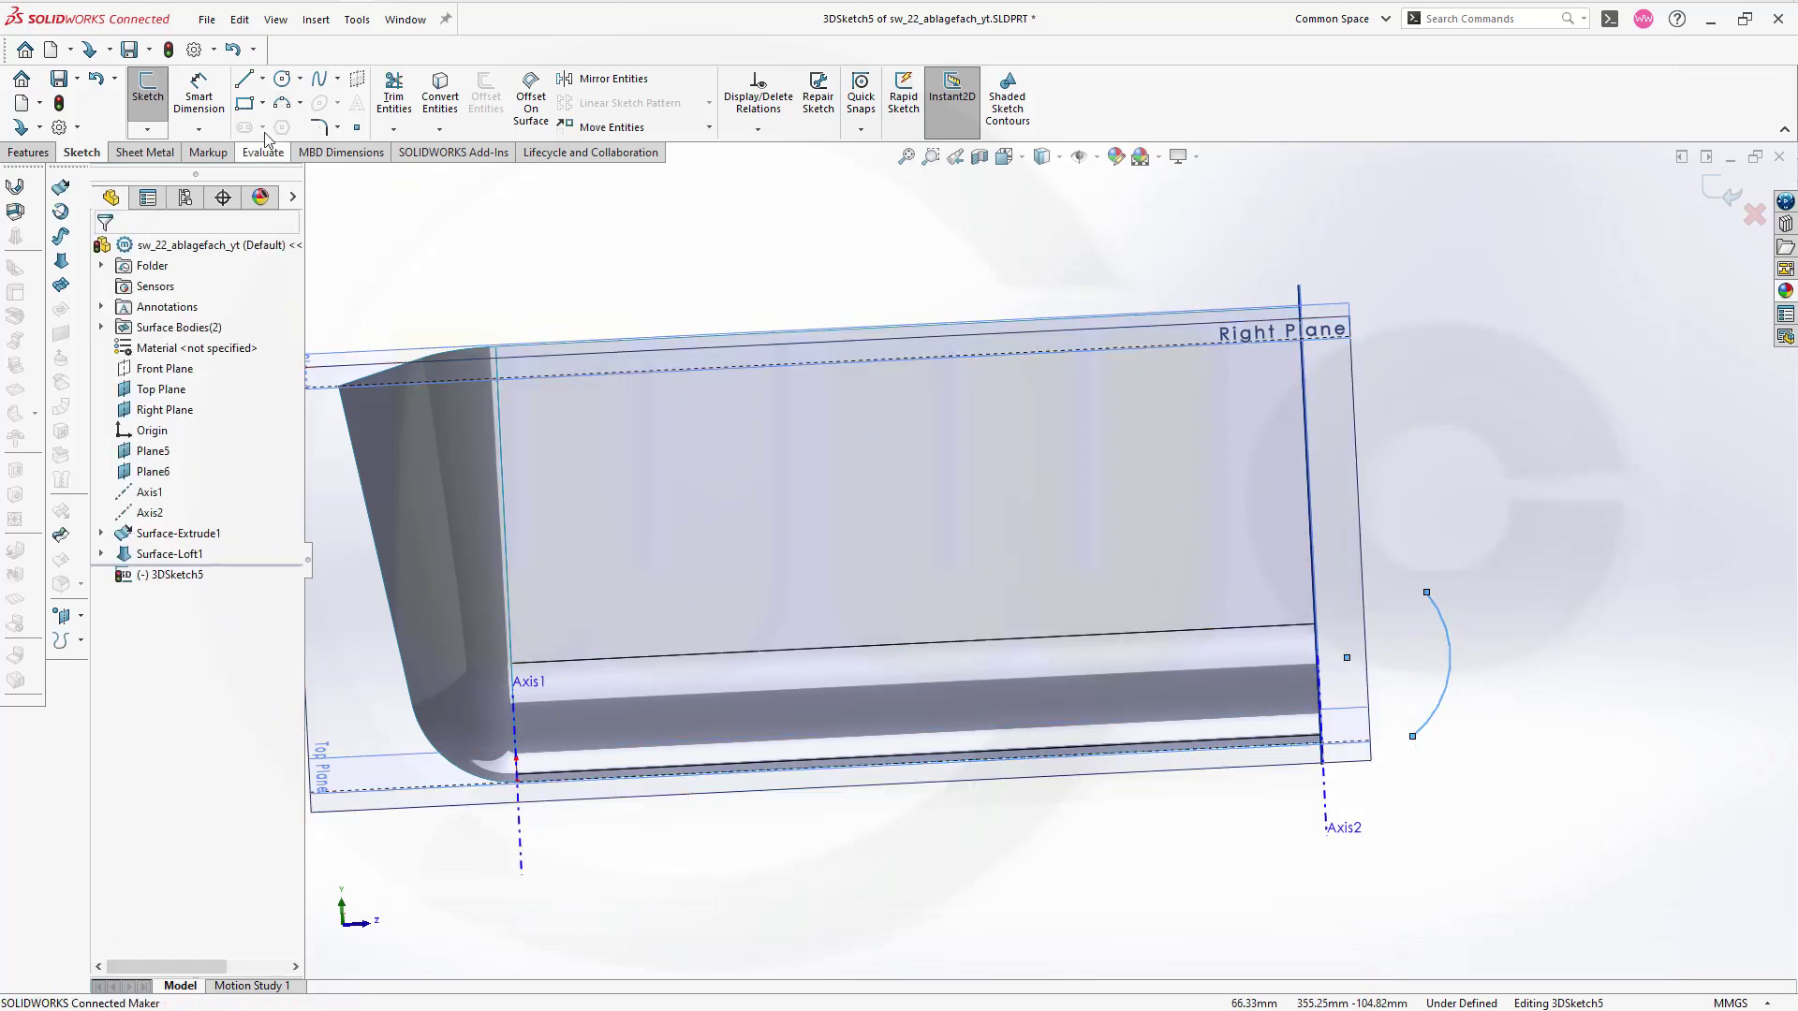
Step: Draw two lines joining the arc's lower and upper endpoints to its centre point
click(245, 79)
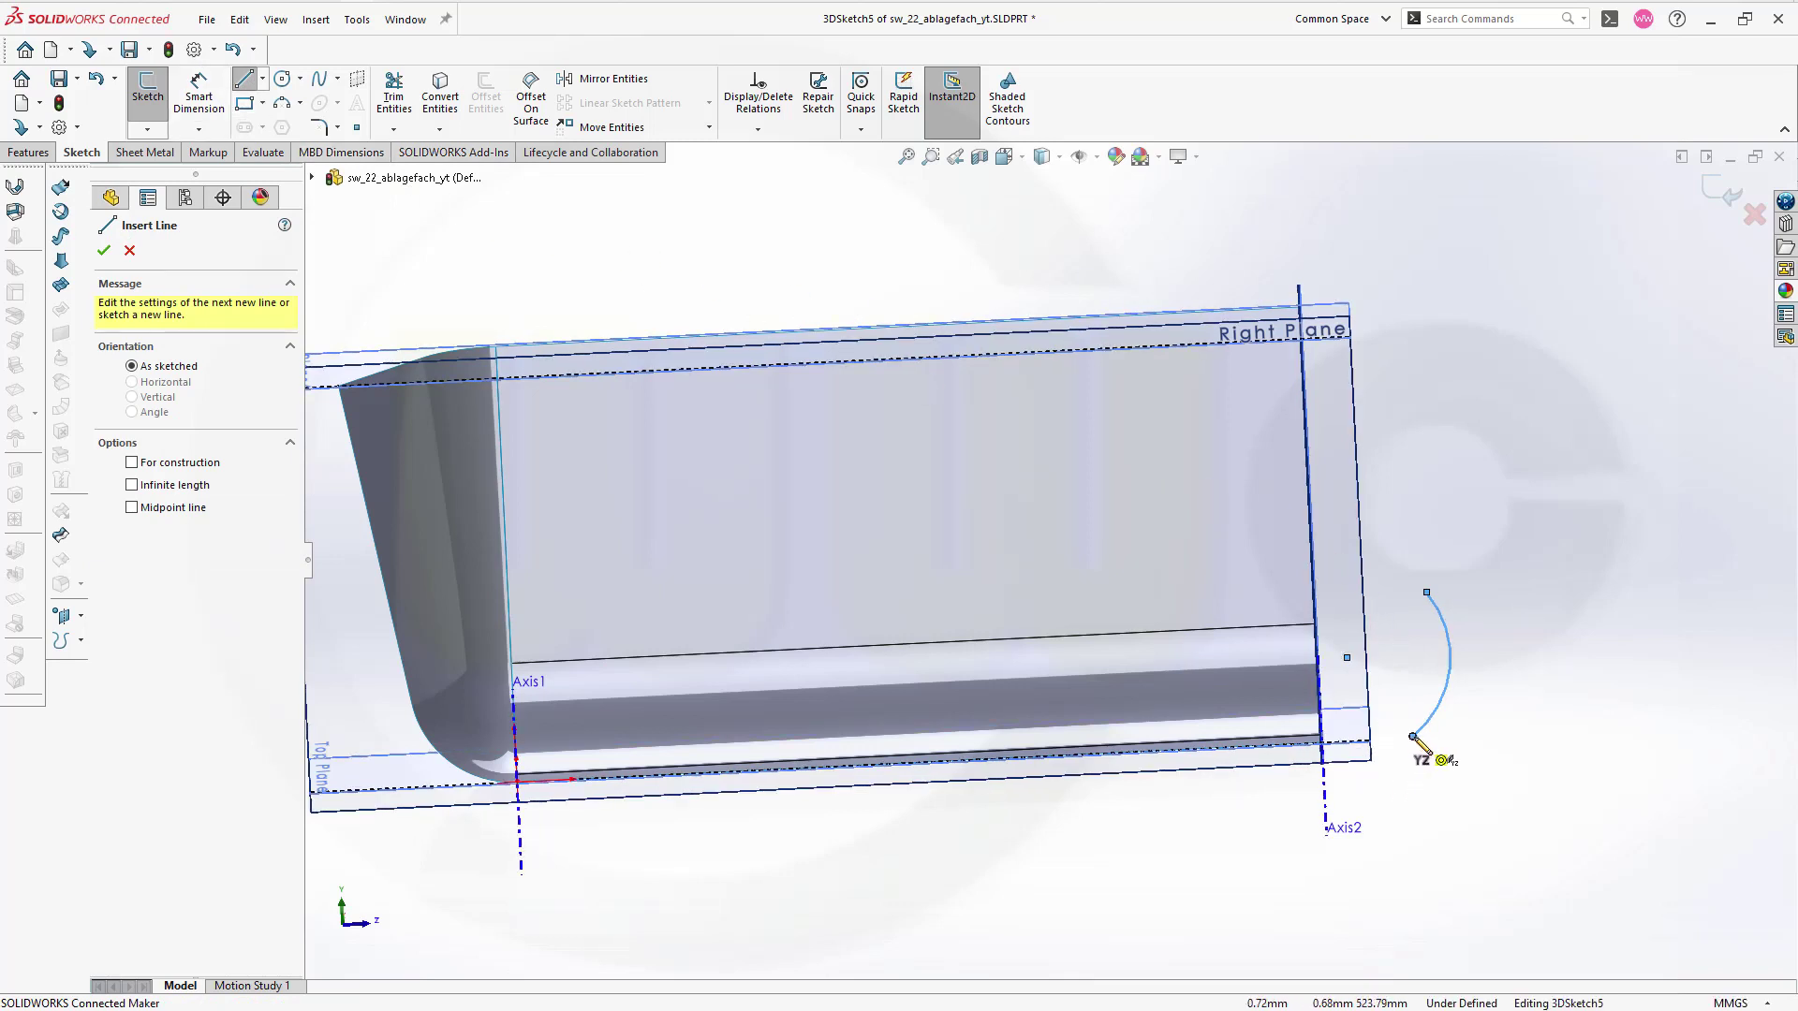
click(1413, 737)
click(1346, 658)
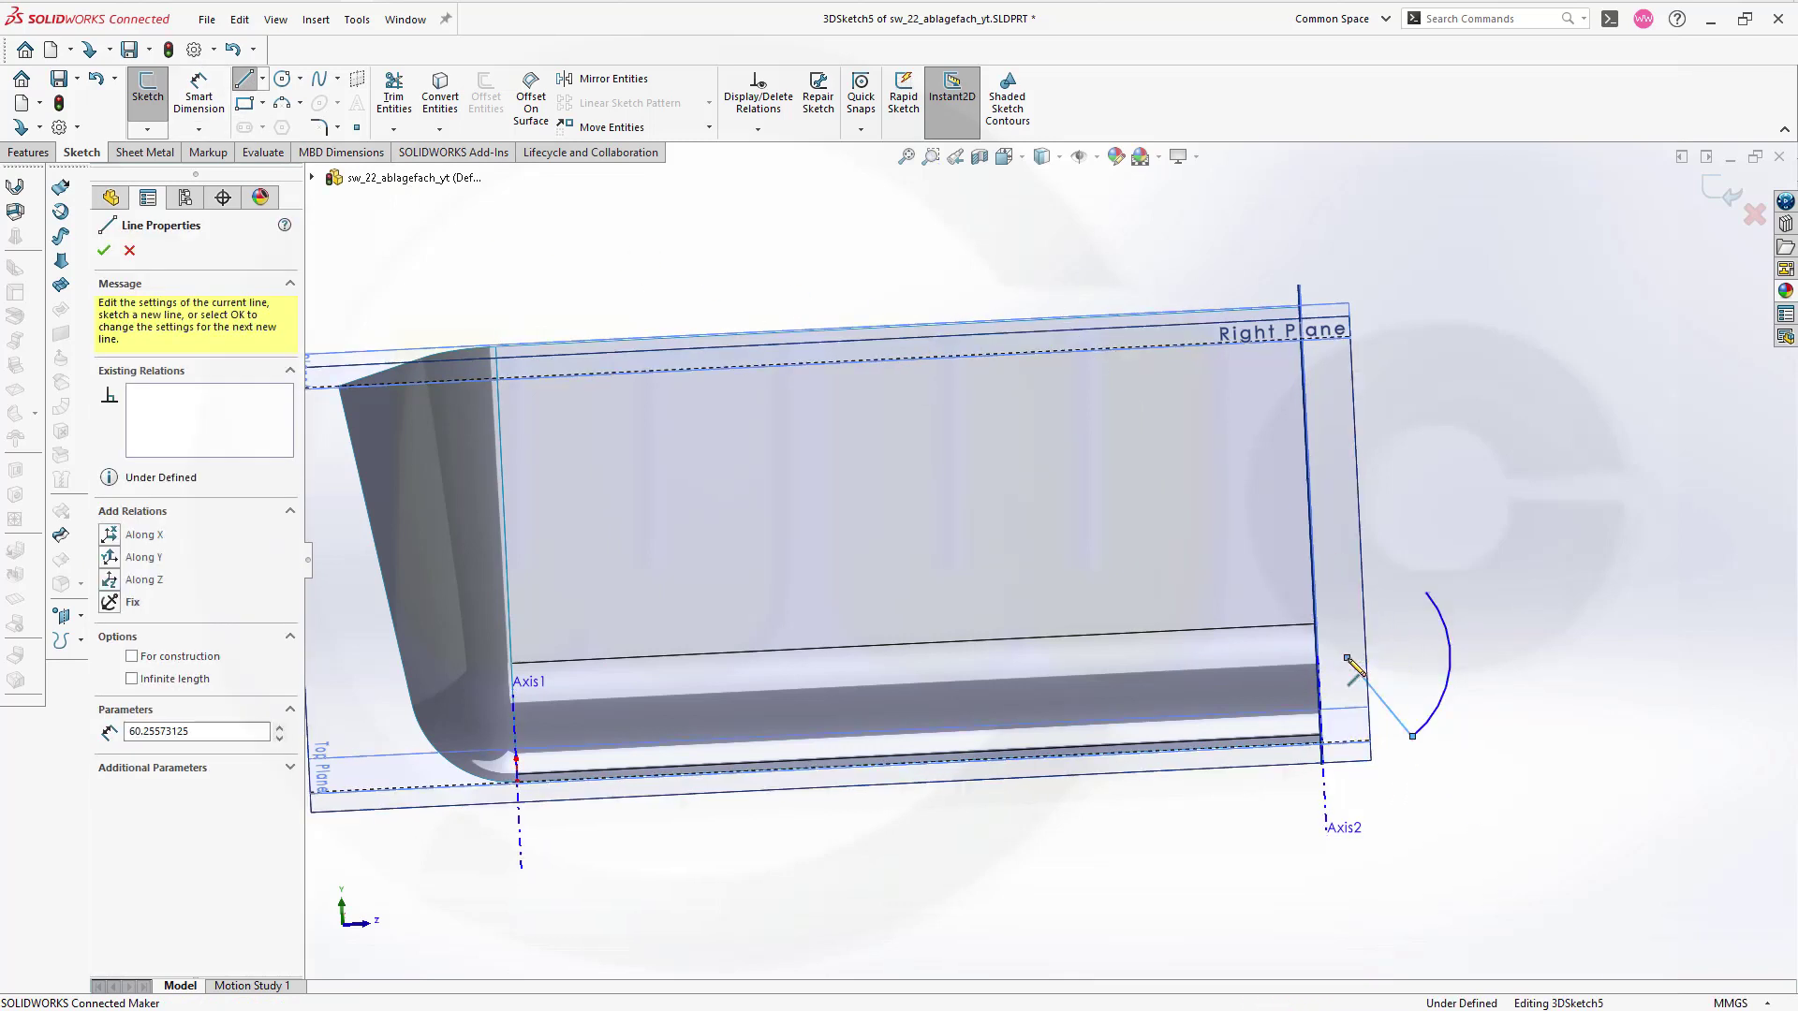
click(1426, 595)
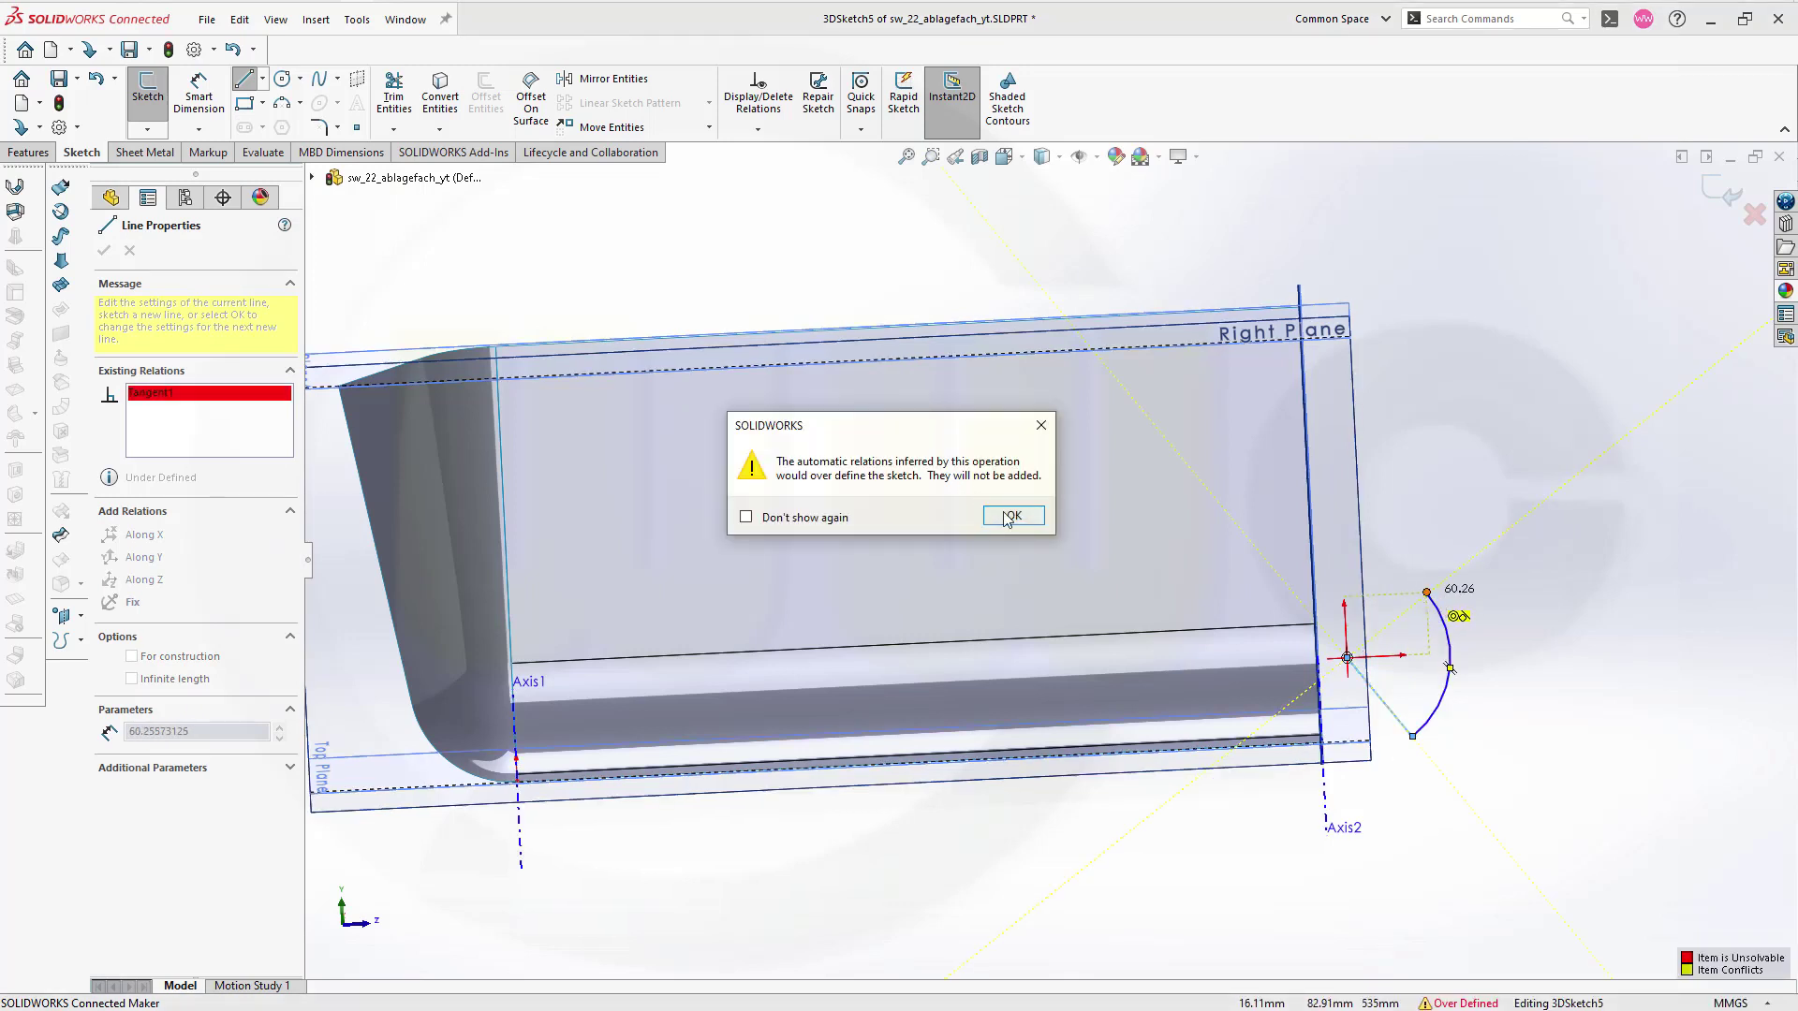
click(1009, 517)
key(Escape)
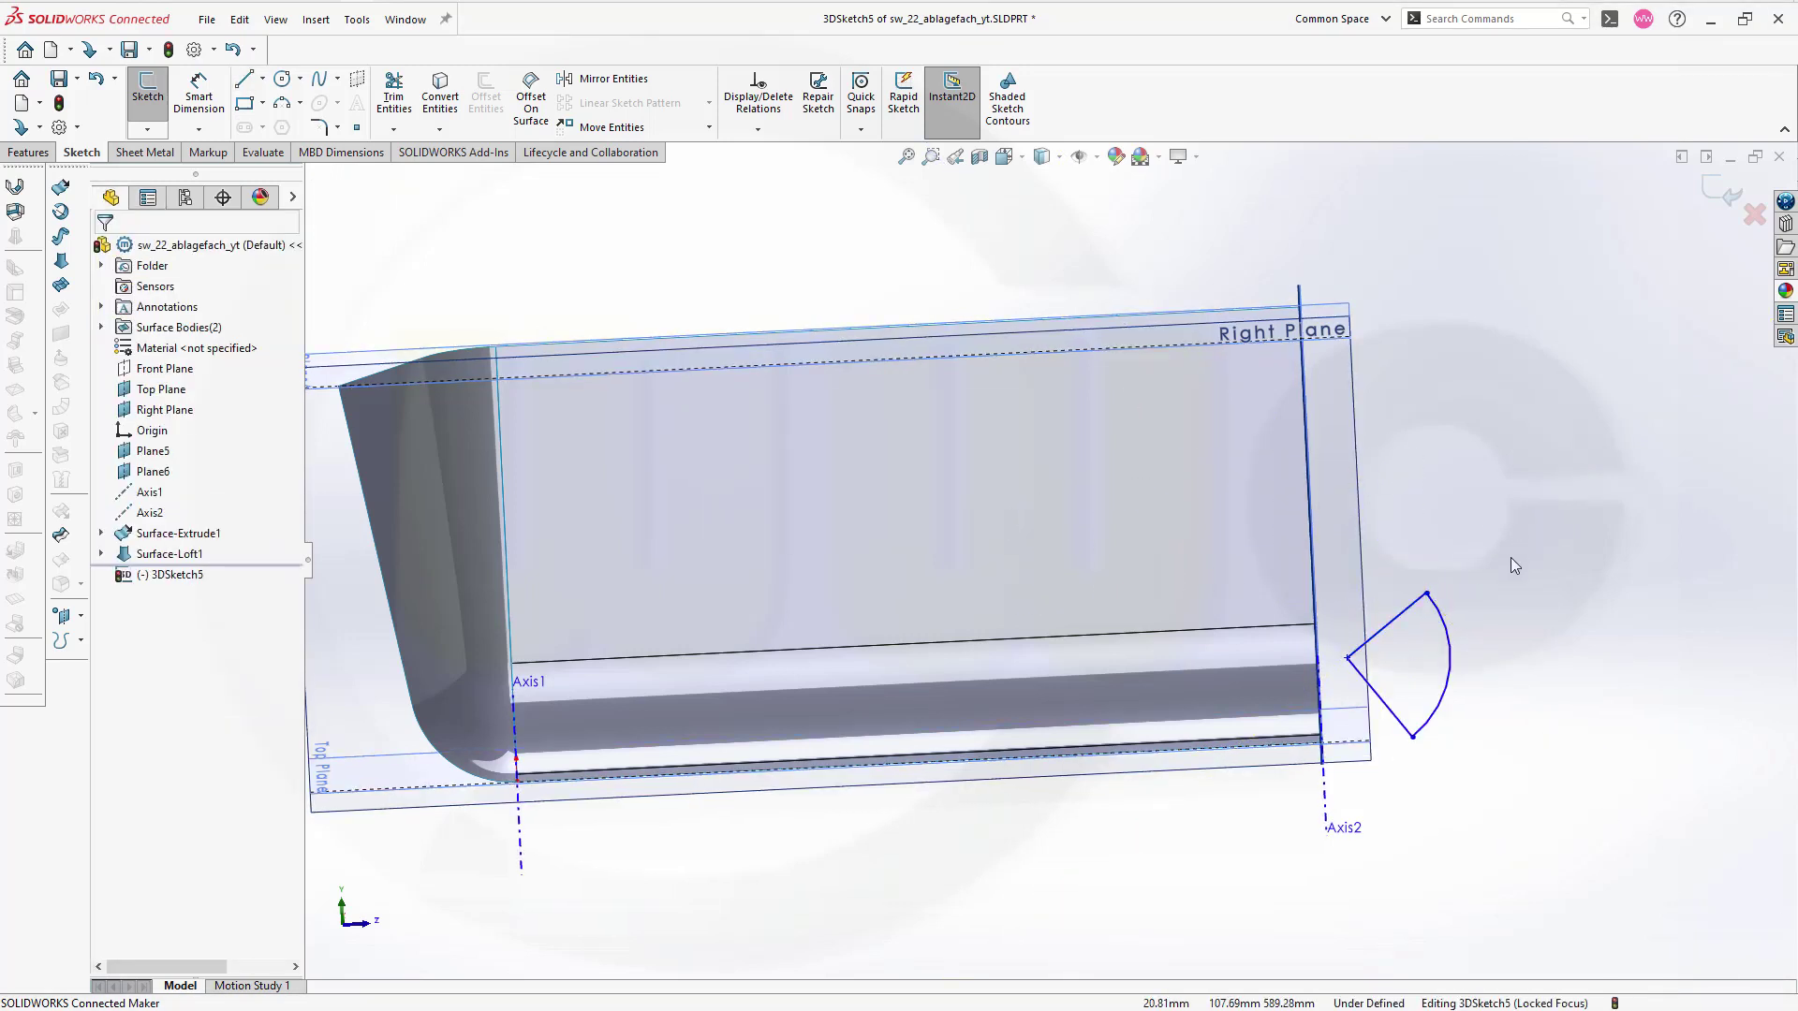
Step: Change both radius lines of the arc to construction geometry
click(1395, 629)
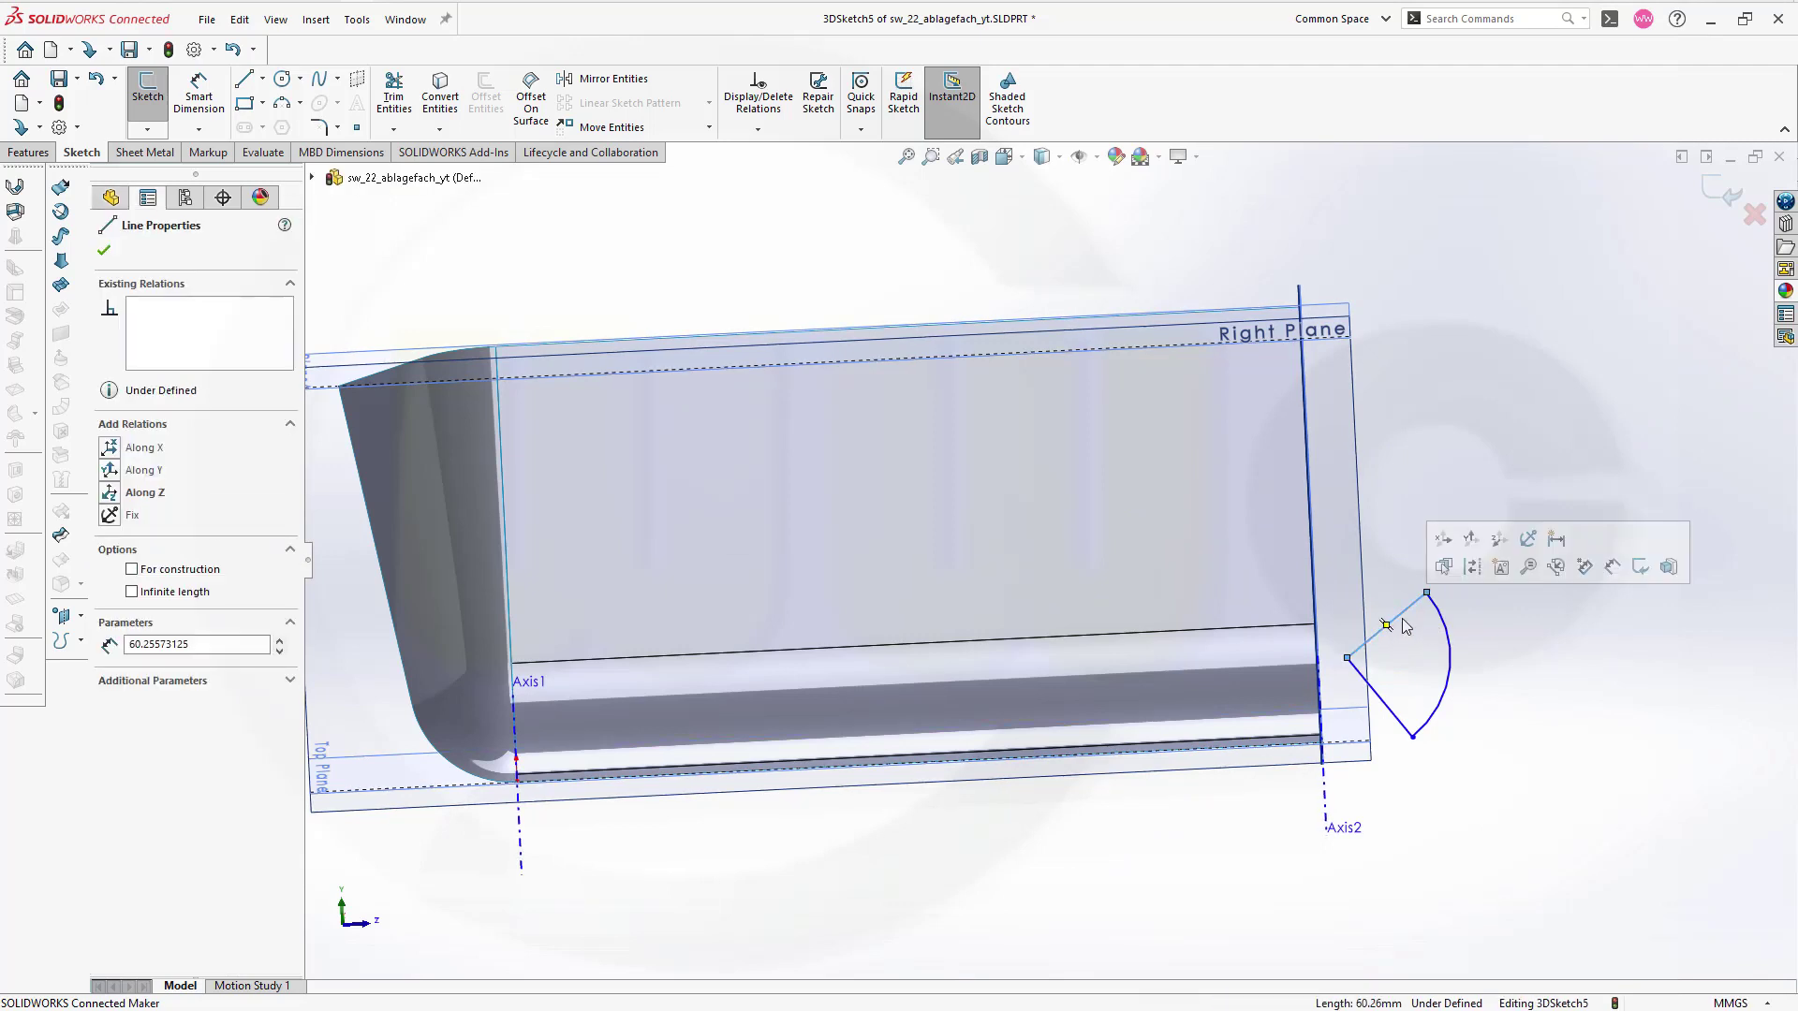
click(1478, 573)
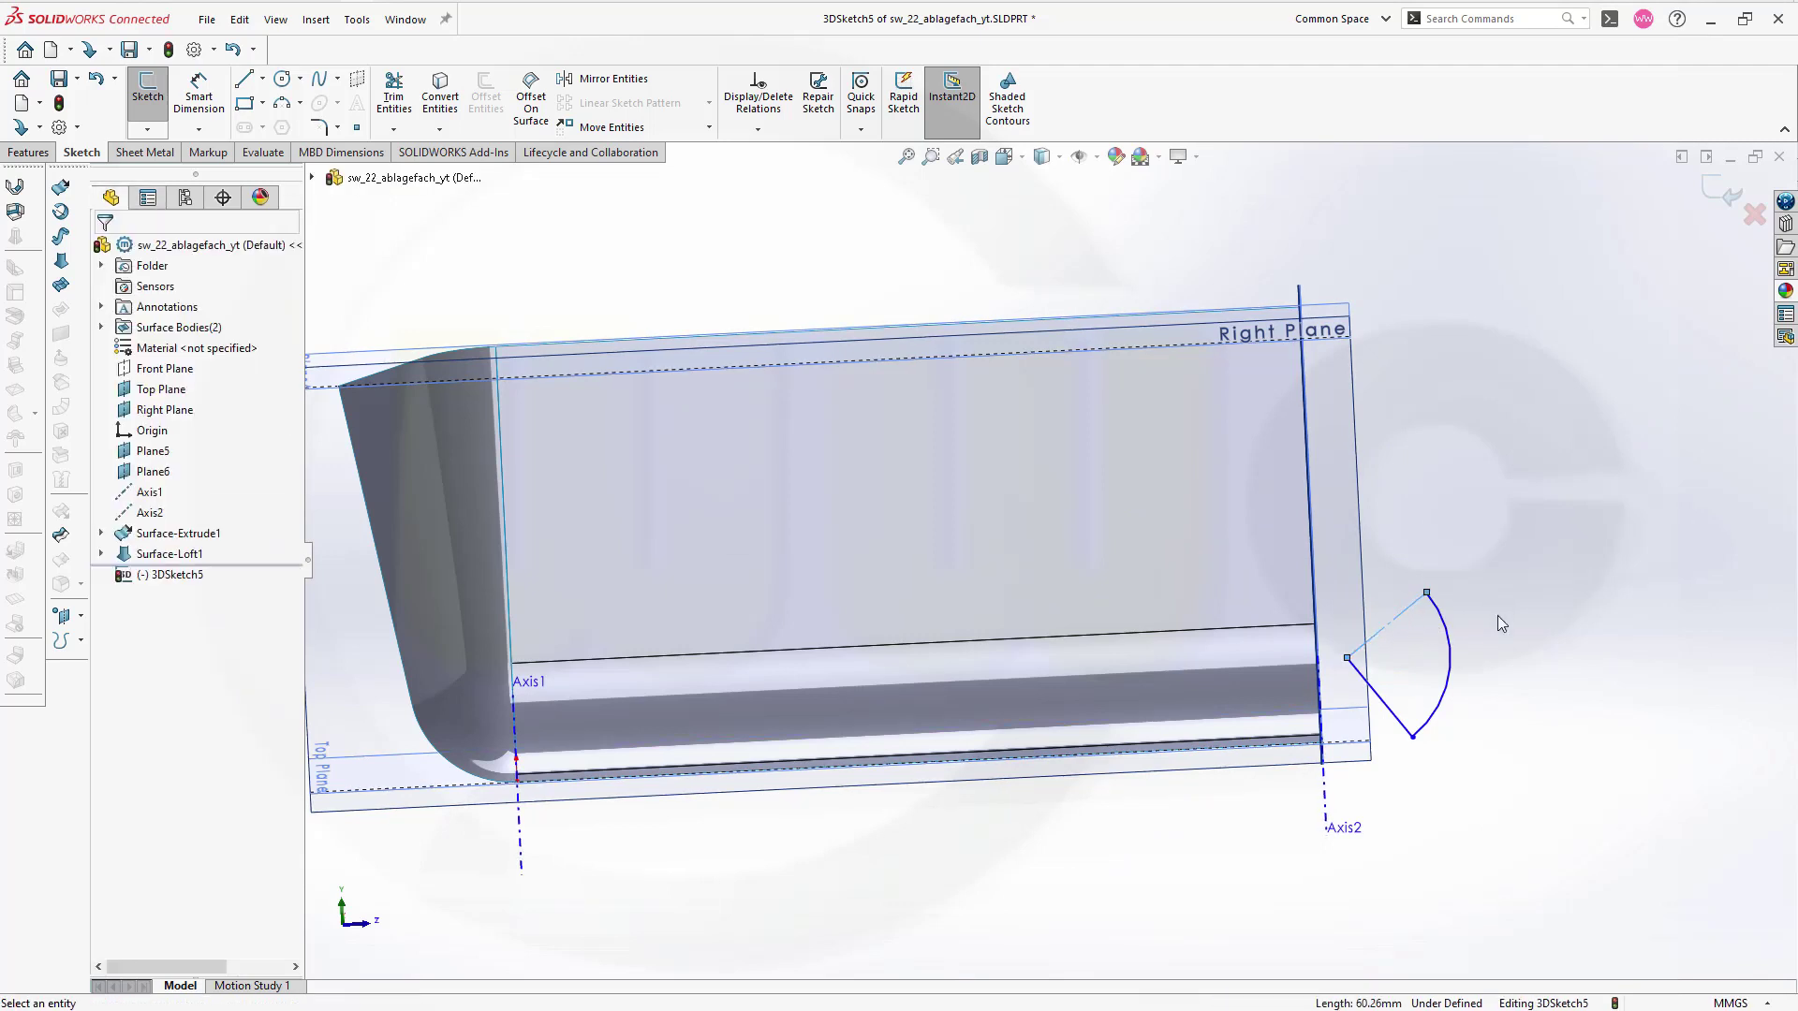
click(1399, 721)
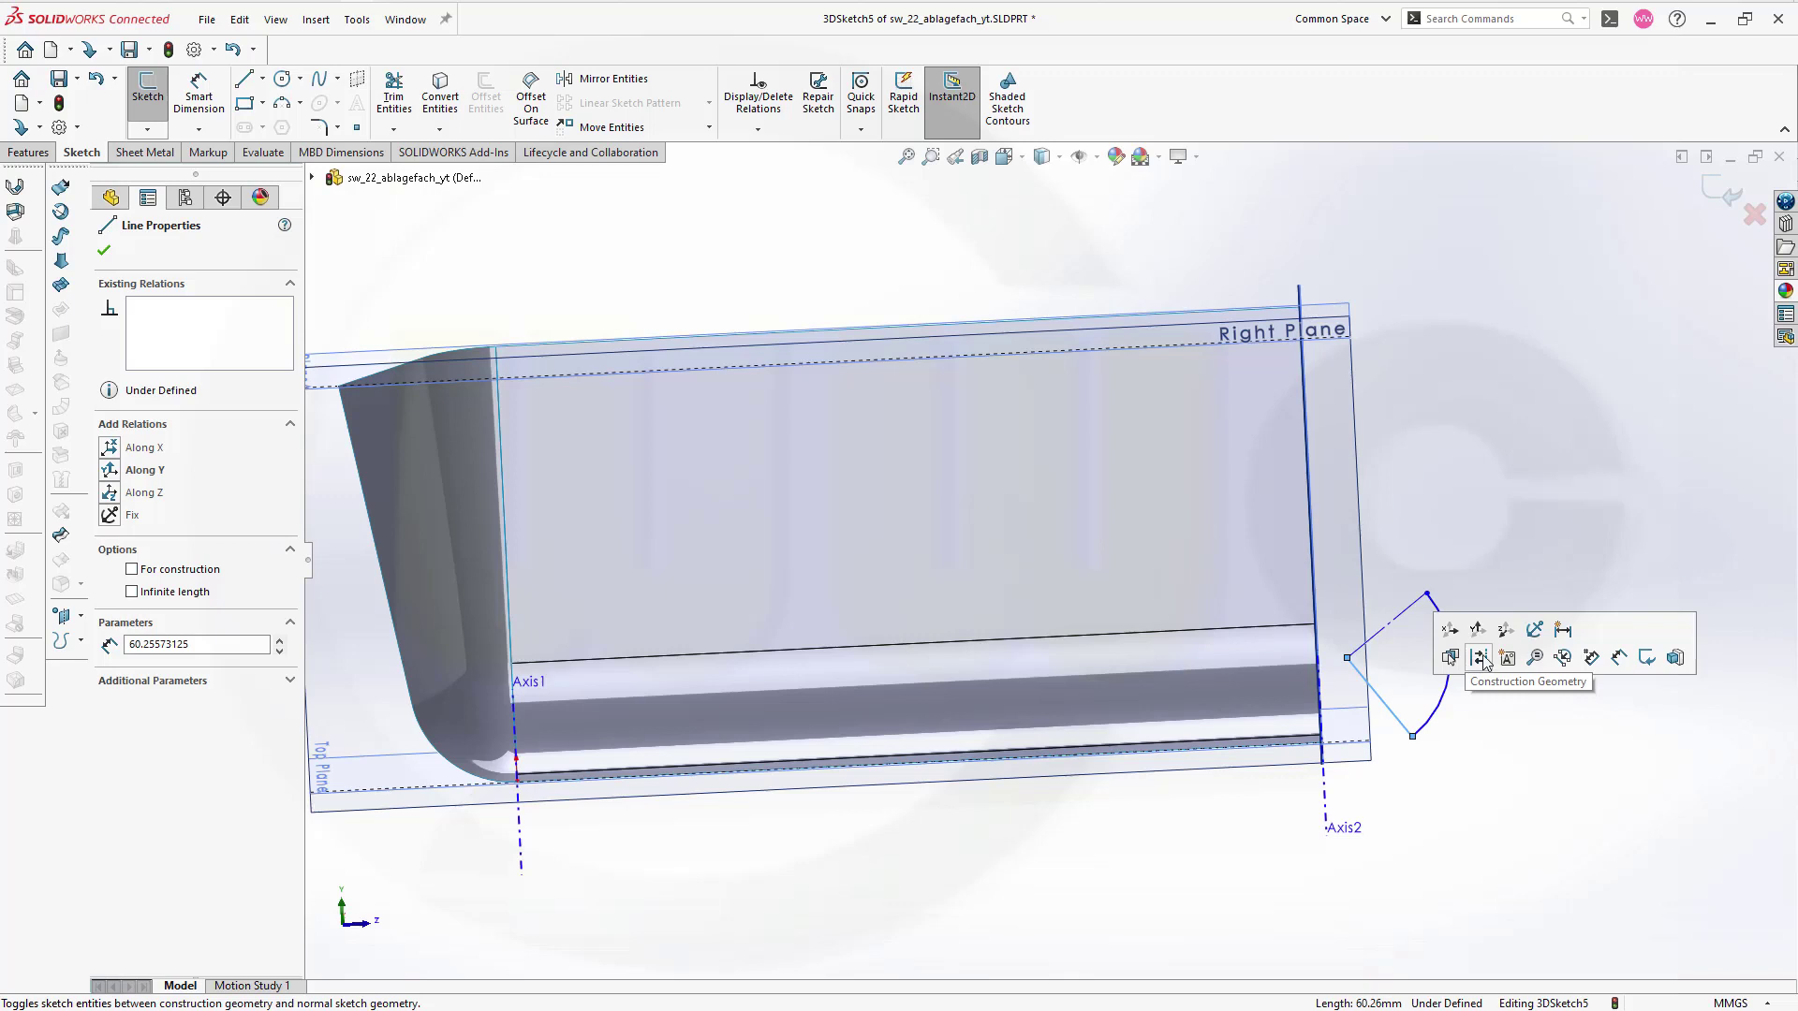
click(1479, 658)
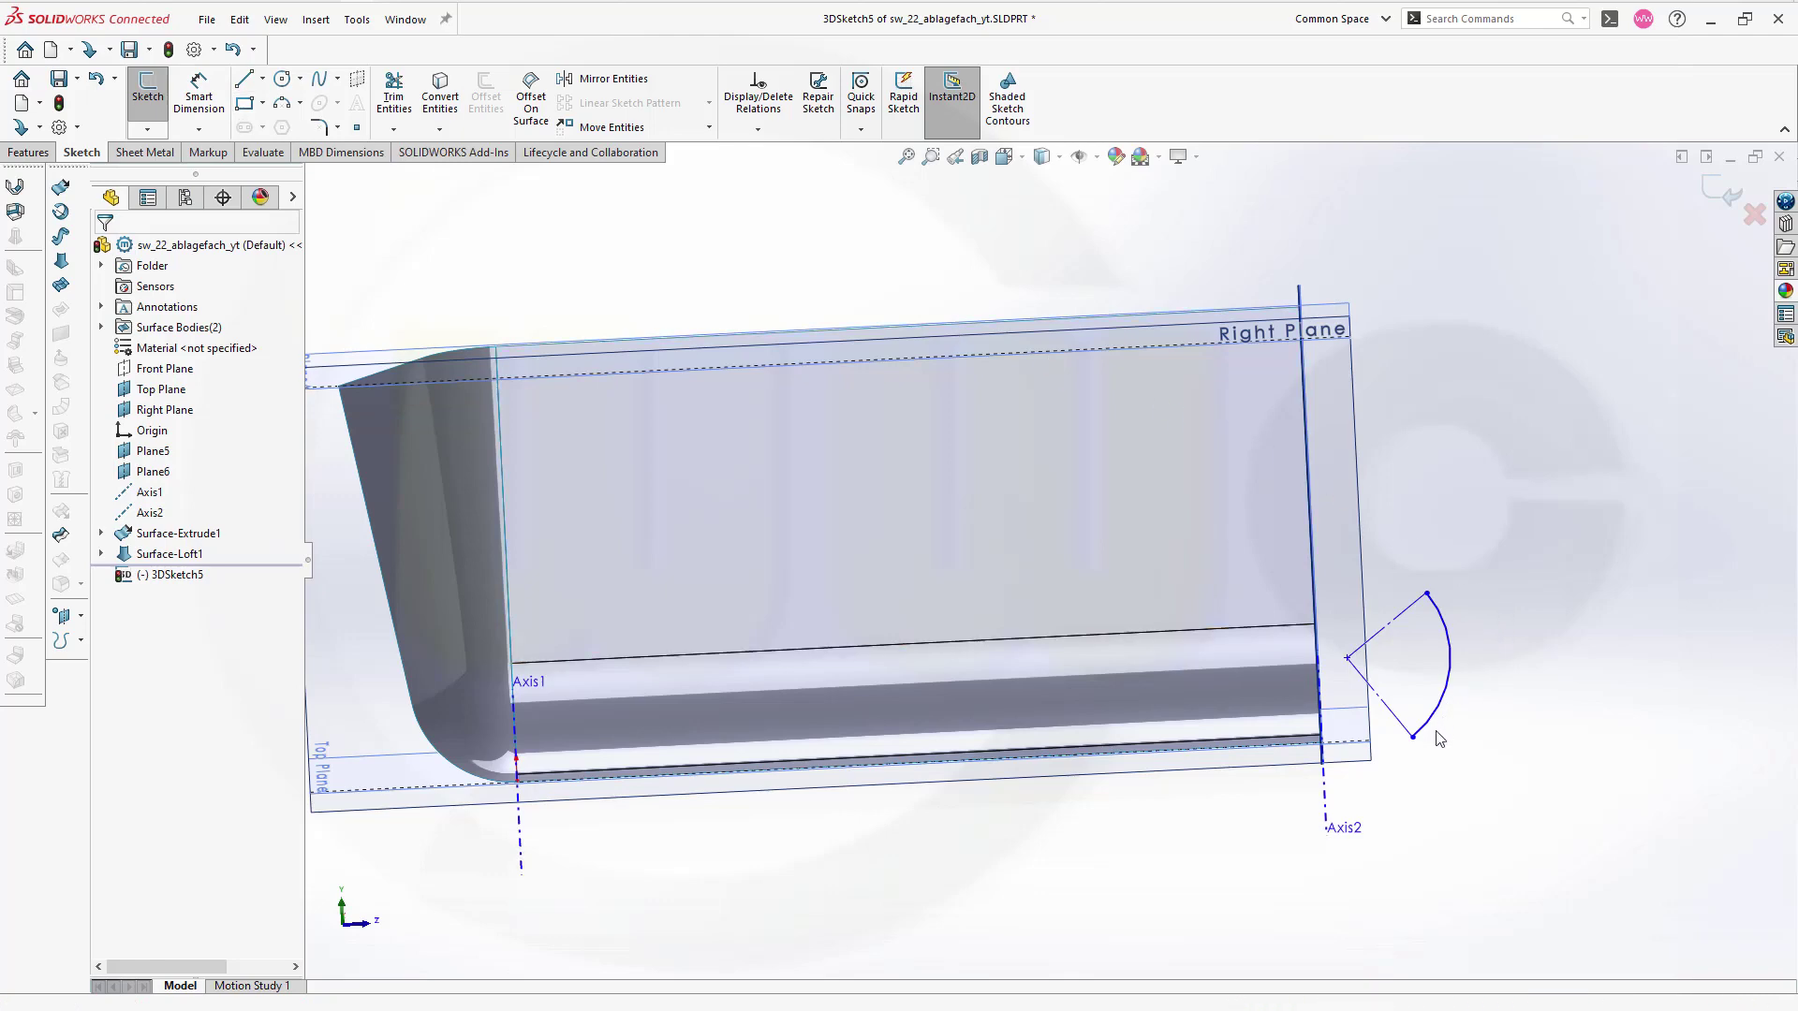
Step: Convert the extruded surface's bottom long edge into the 3D sketch and make the resulting line construction geometry
middle_drag(1400, 823, 1345, 875)
scroll(1348, 876, down, 3)
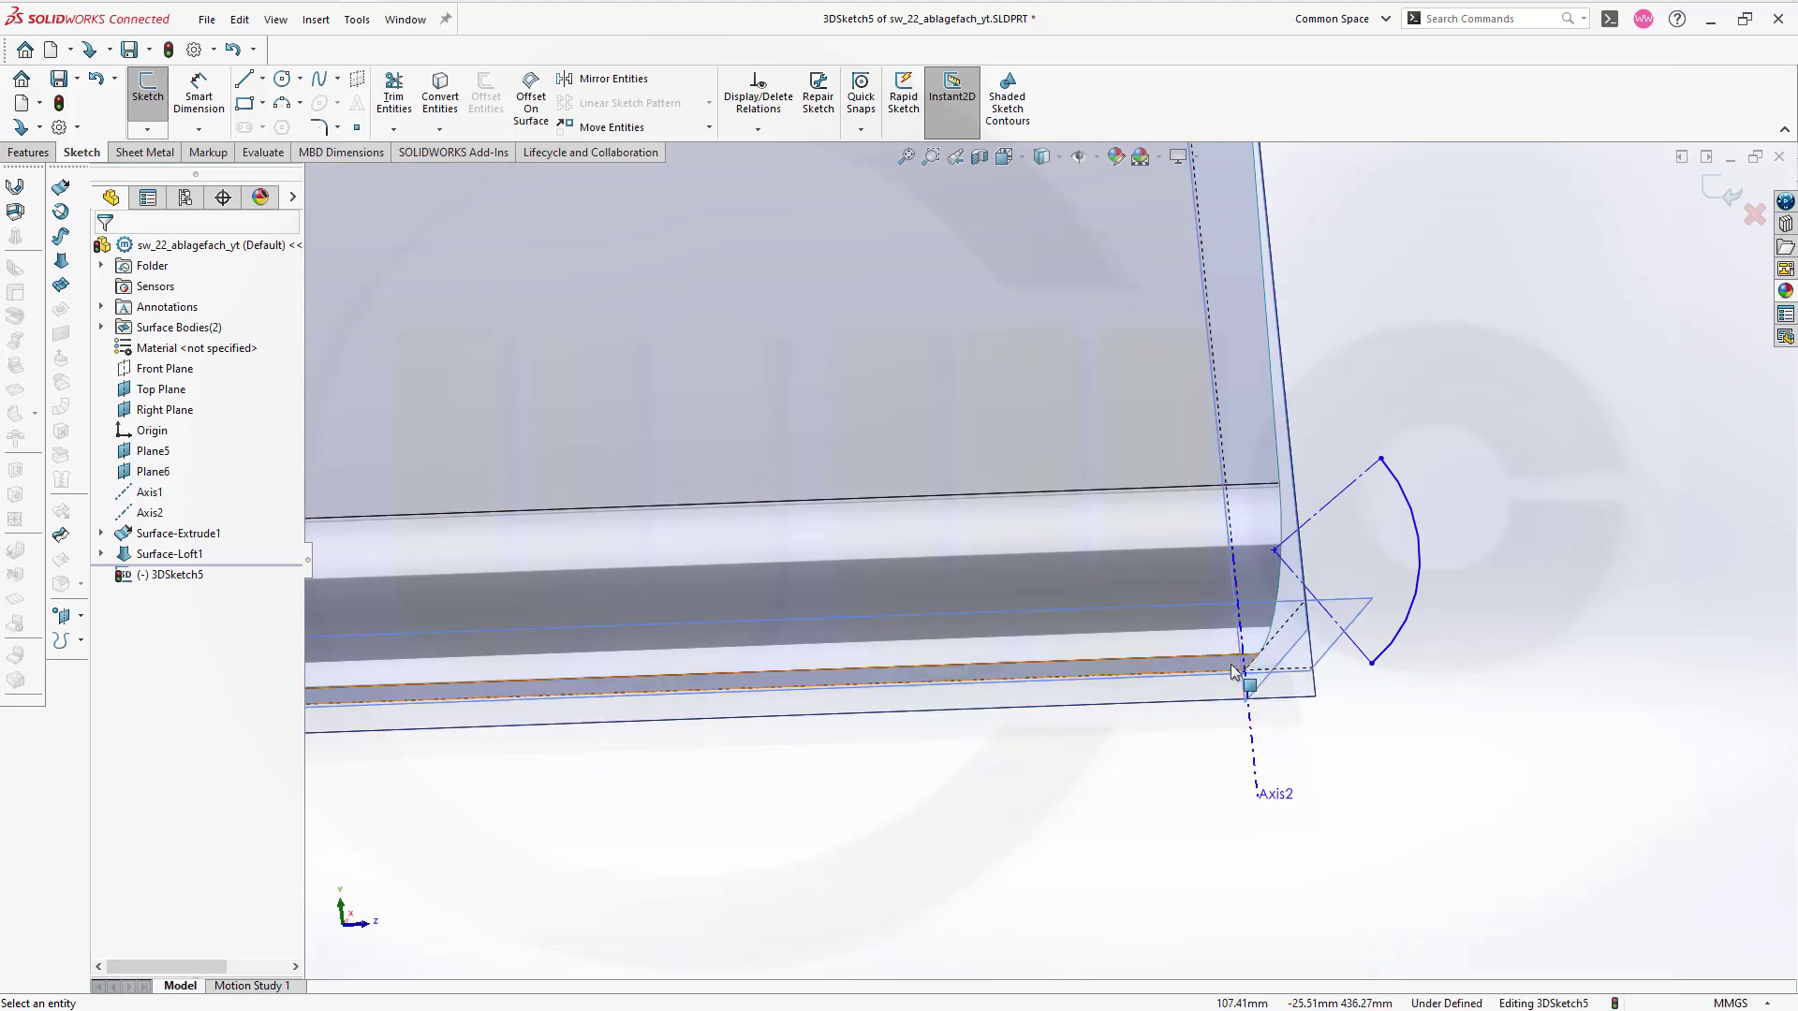
click(436, 96)
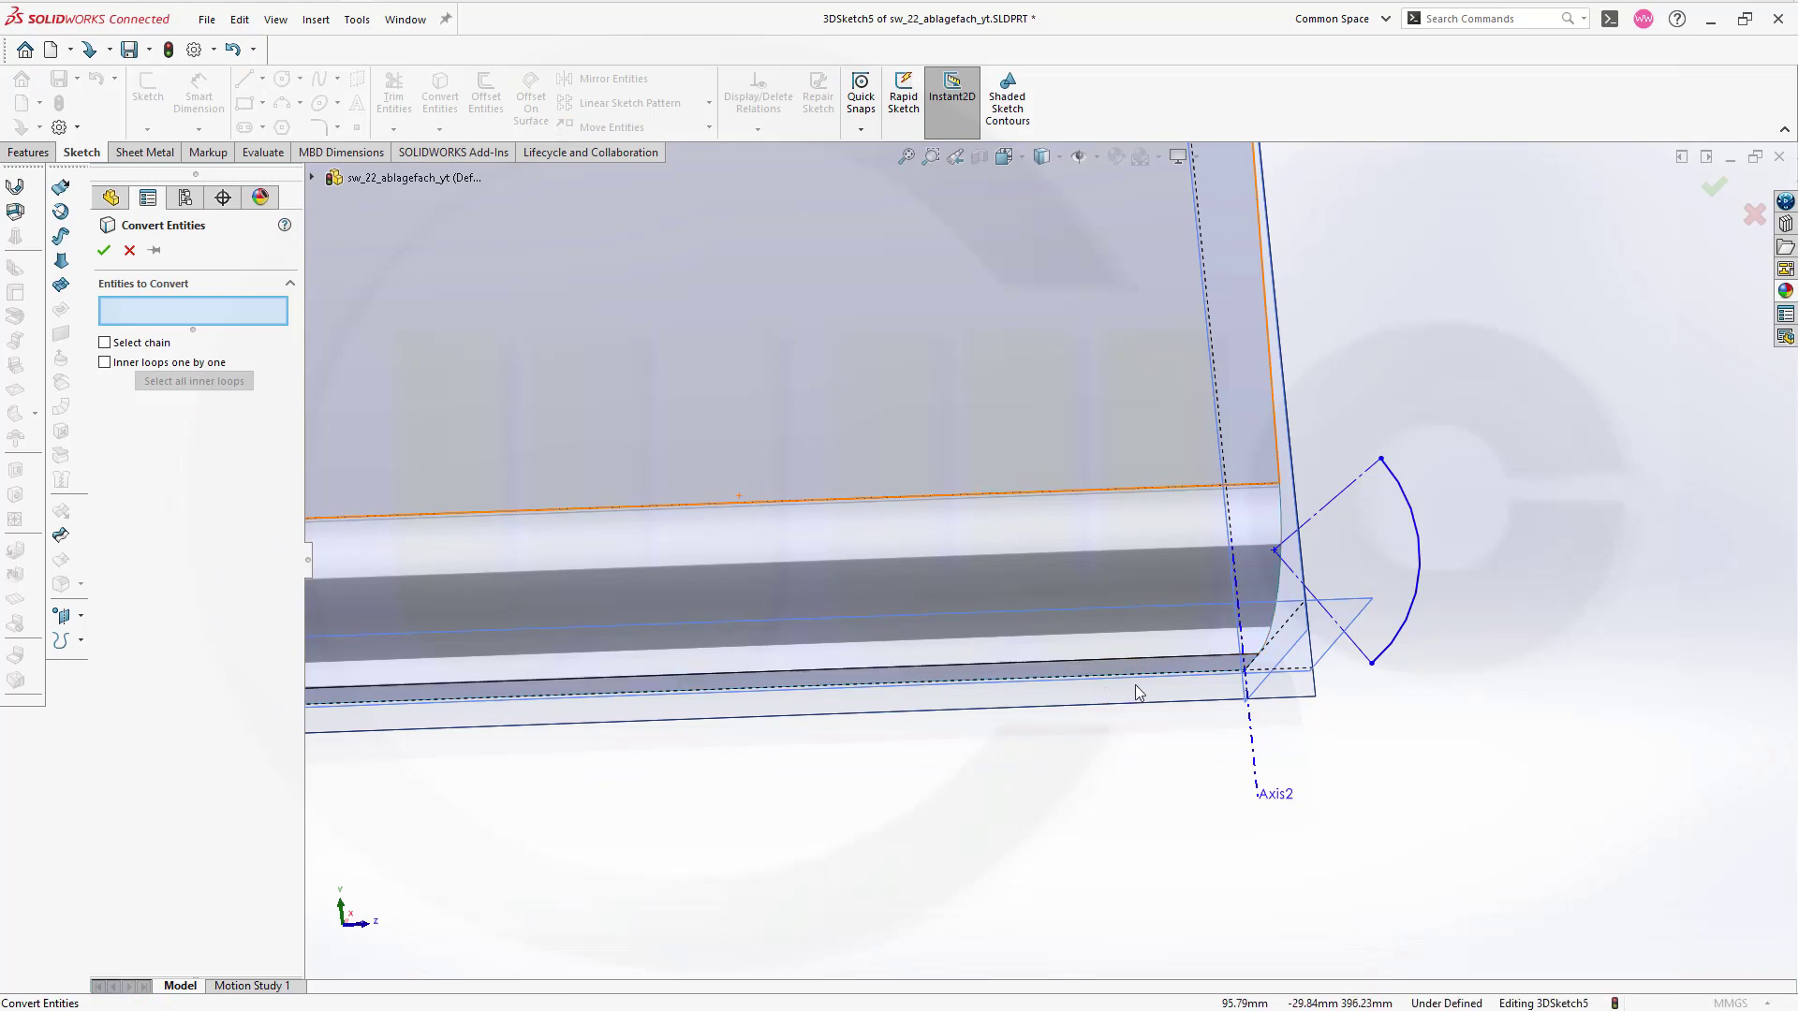
click(1203, 670)
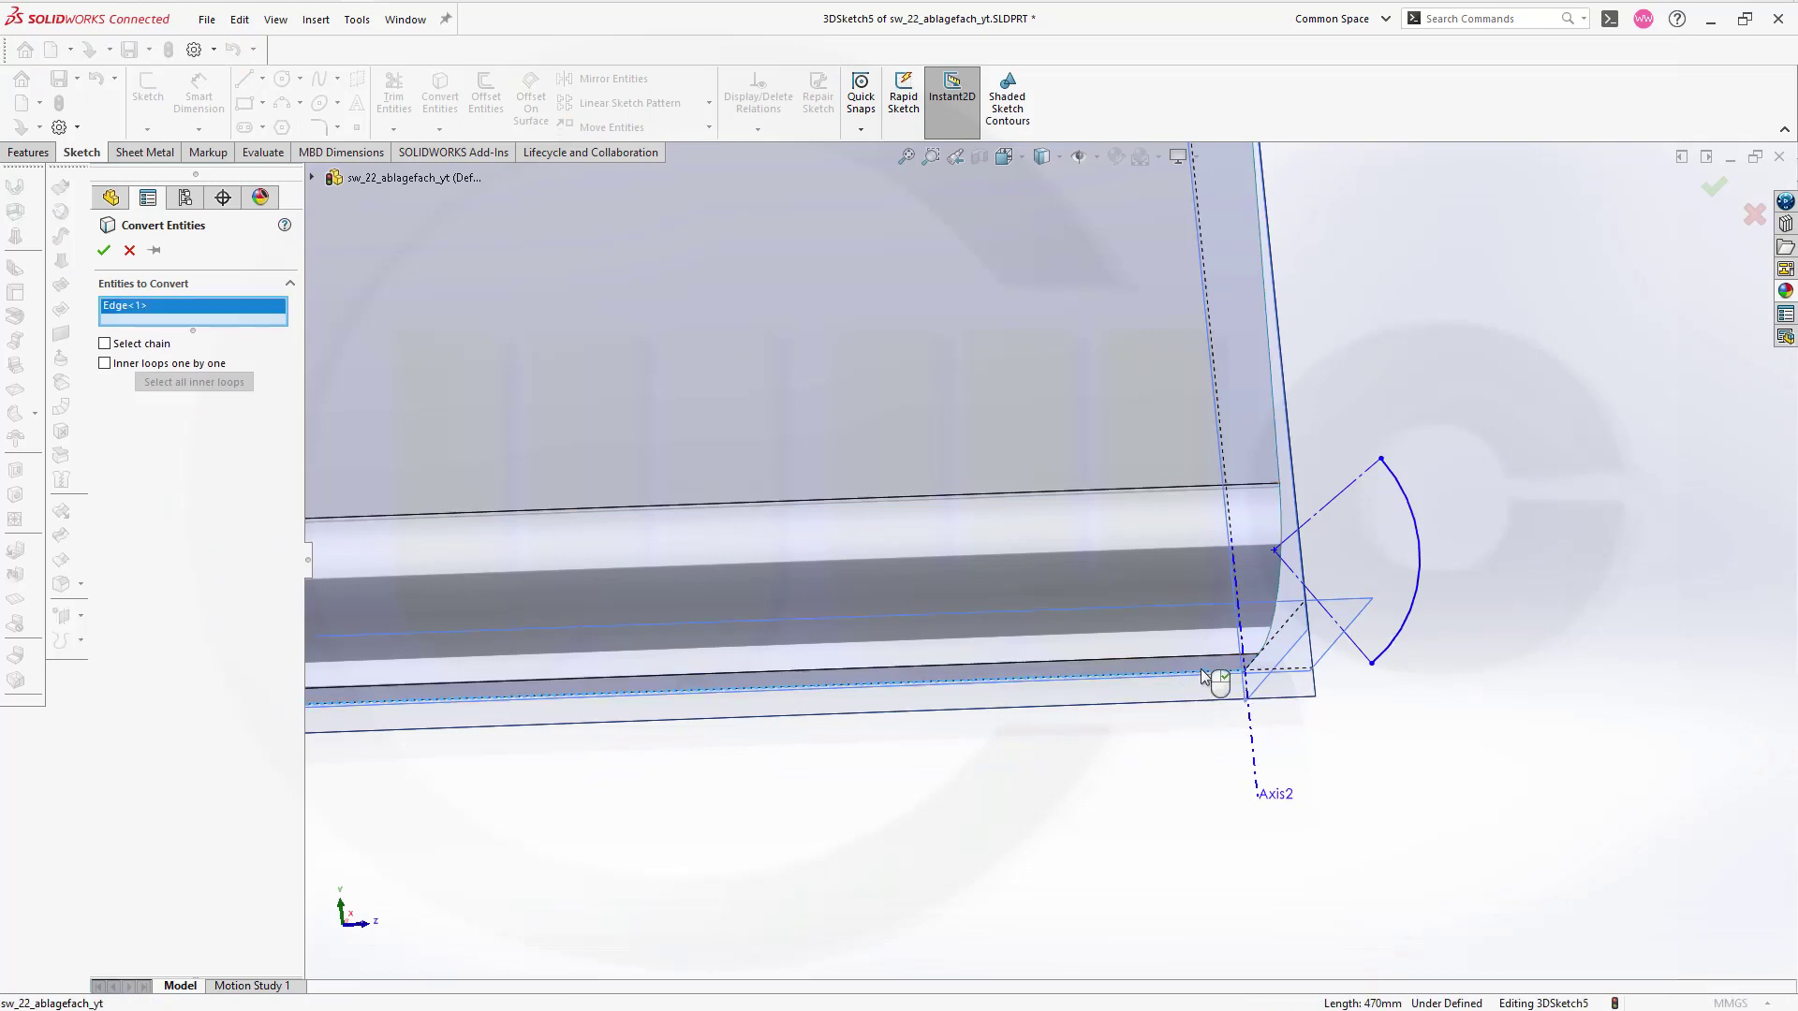
right_click(841, 694)
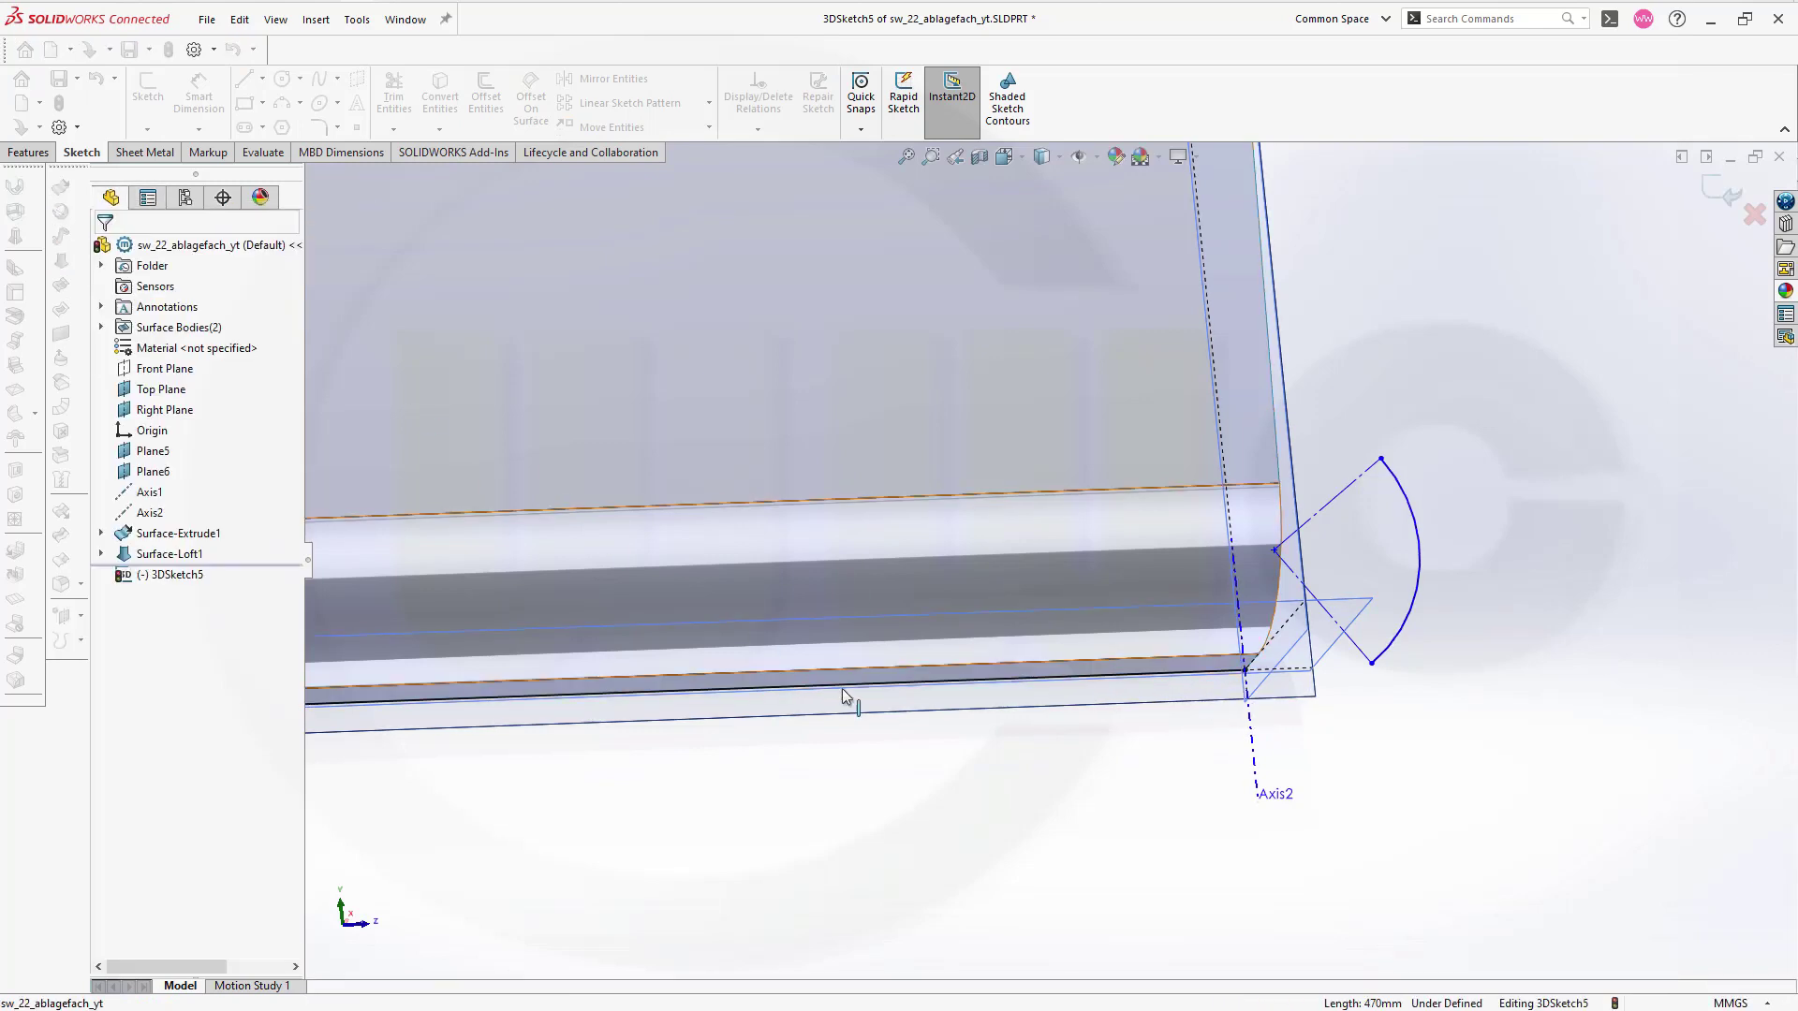
click(1127, 684)
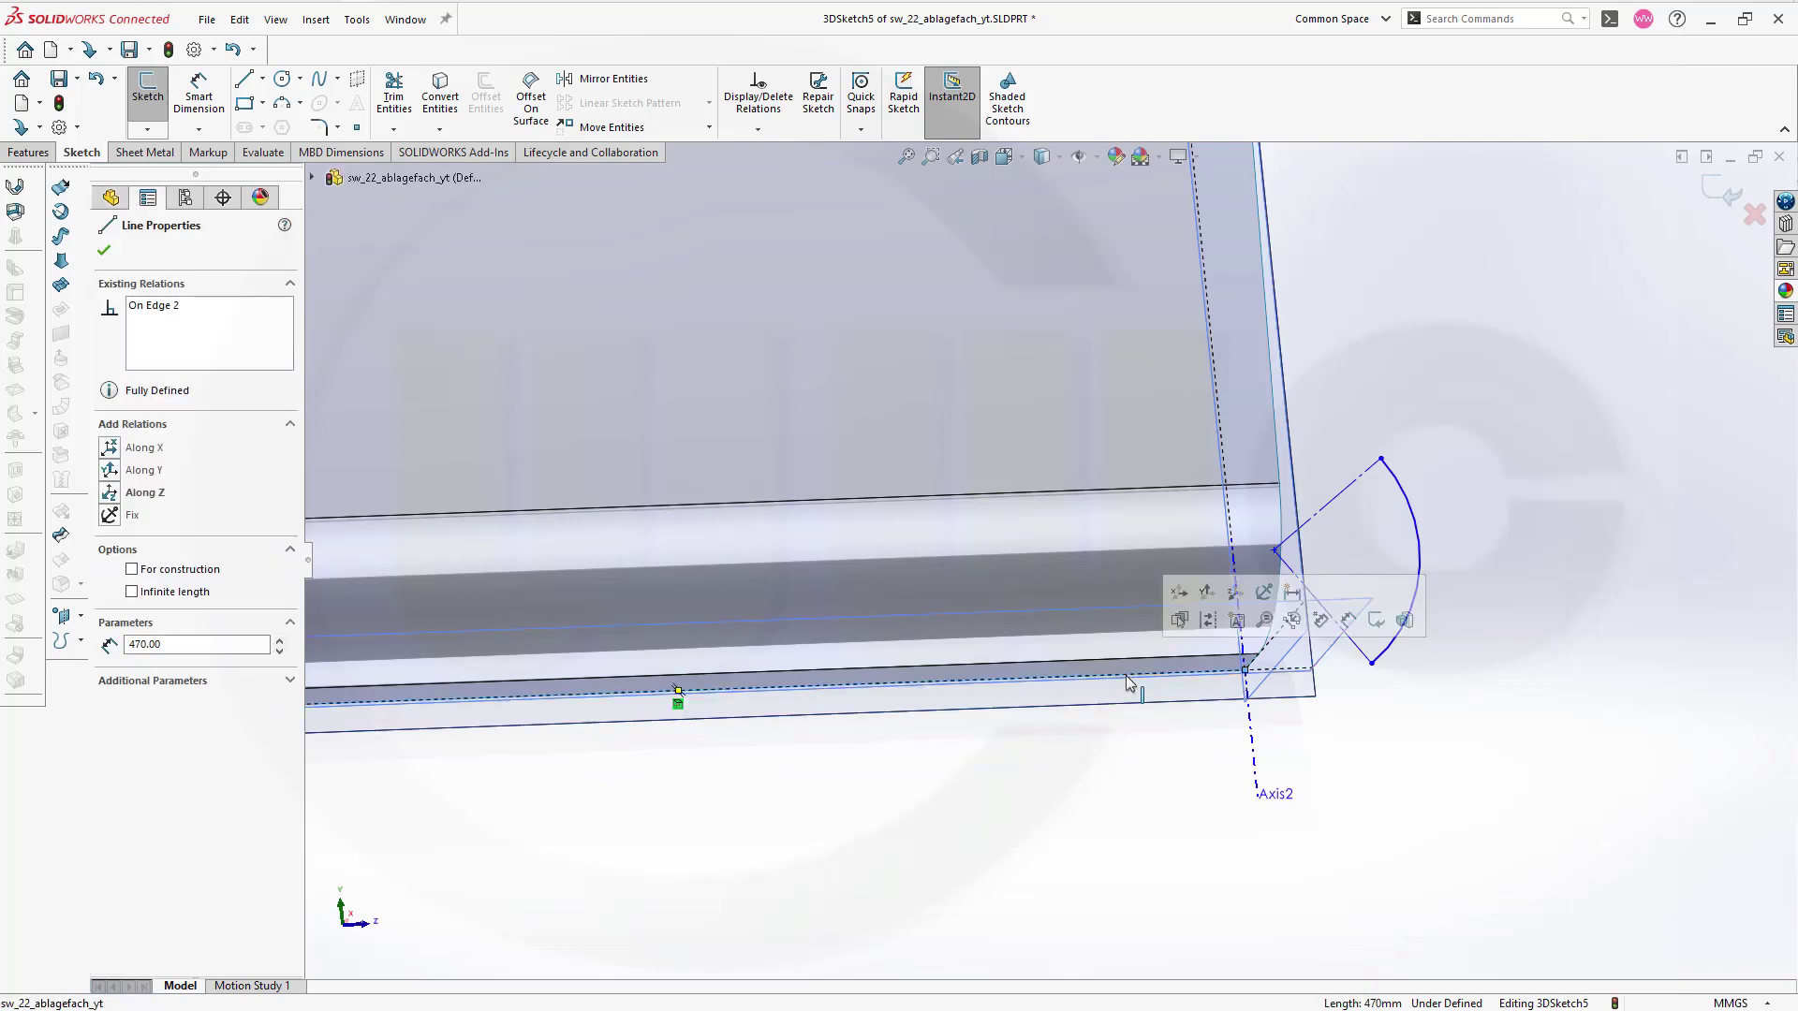
click(1210, 619)
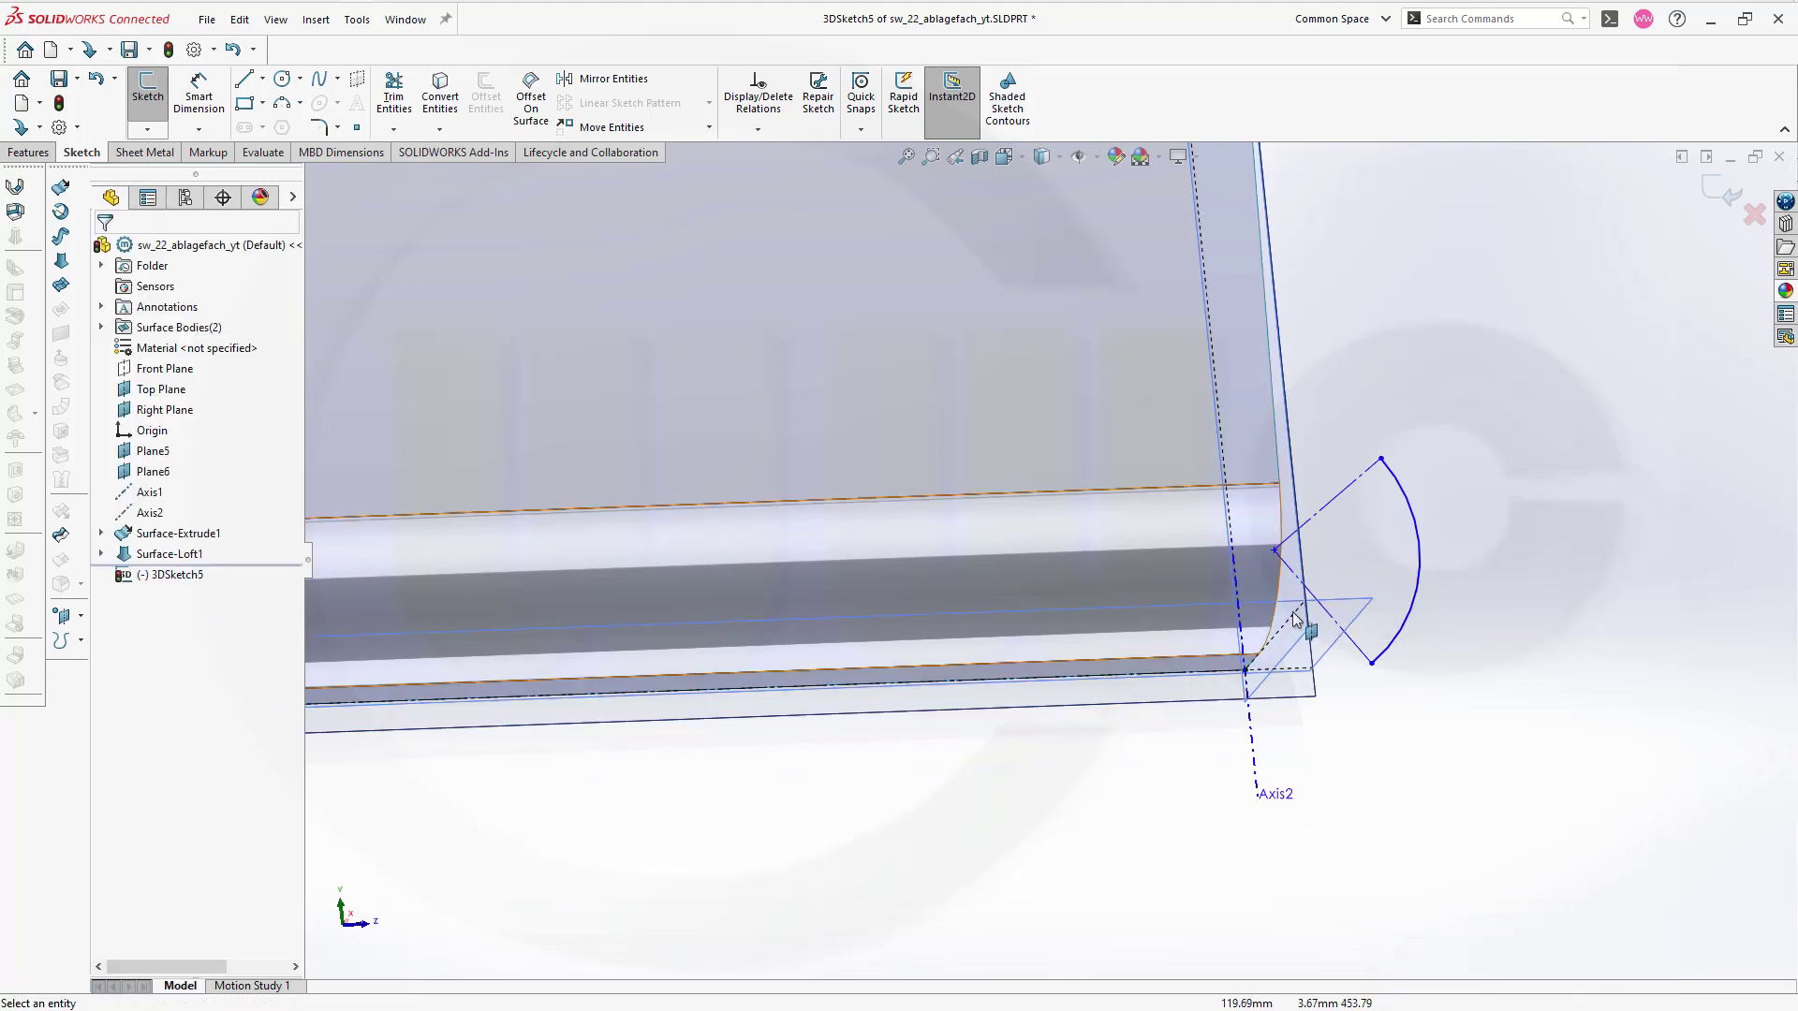
Step: Make the arc's lower endpoint coincident with the converted edge line's endpoint at Axis2
click(1265, 688)
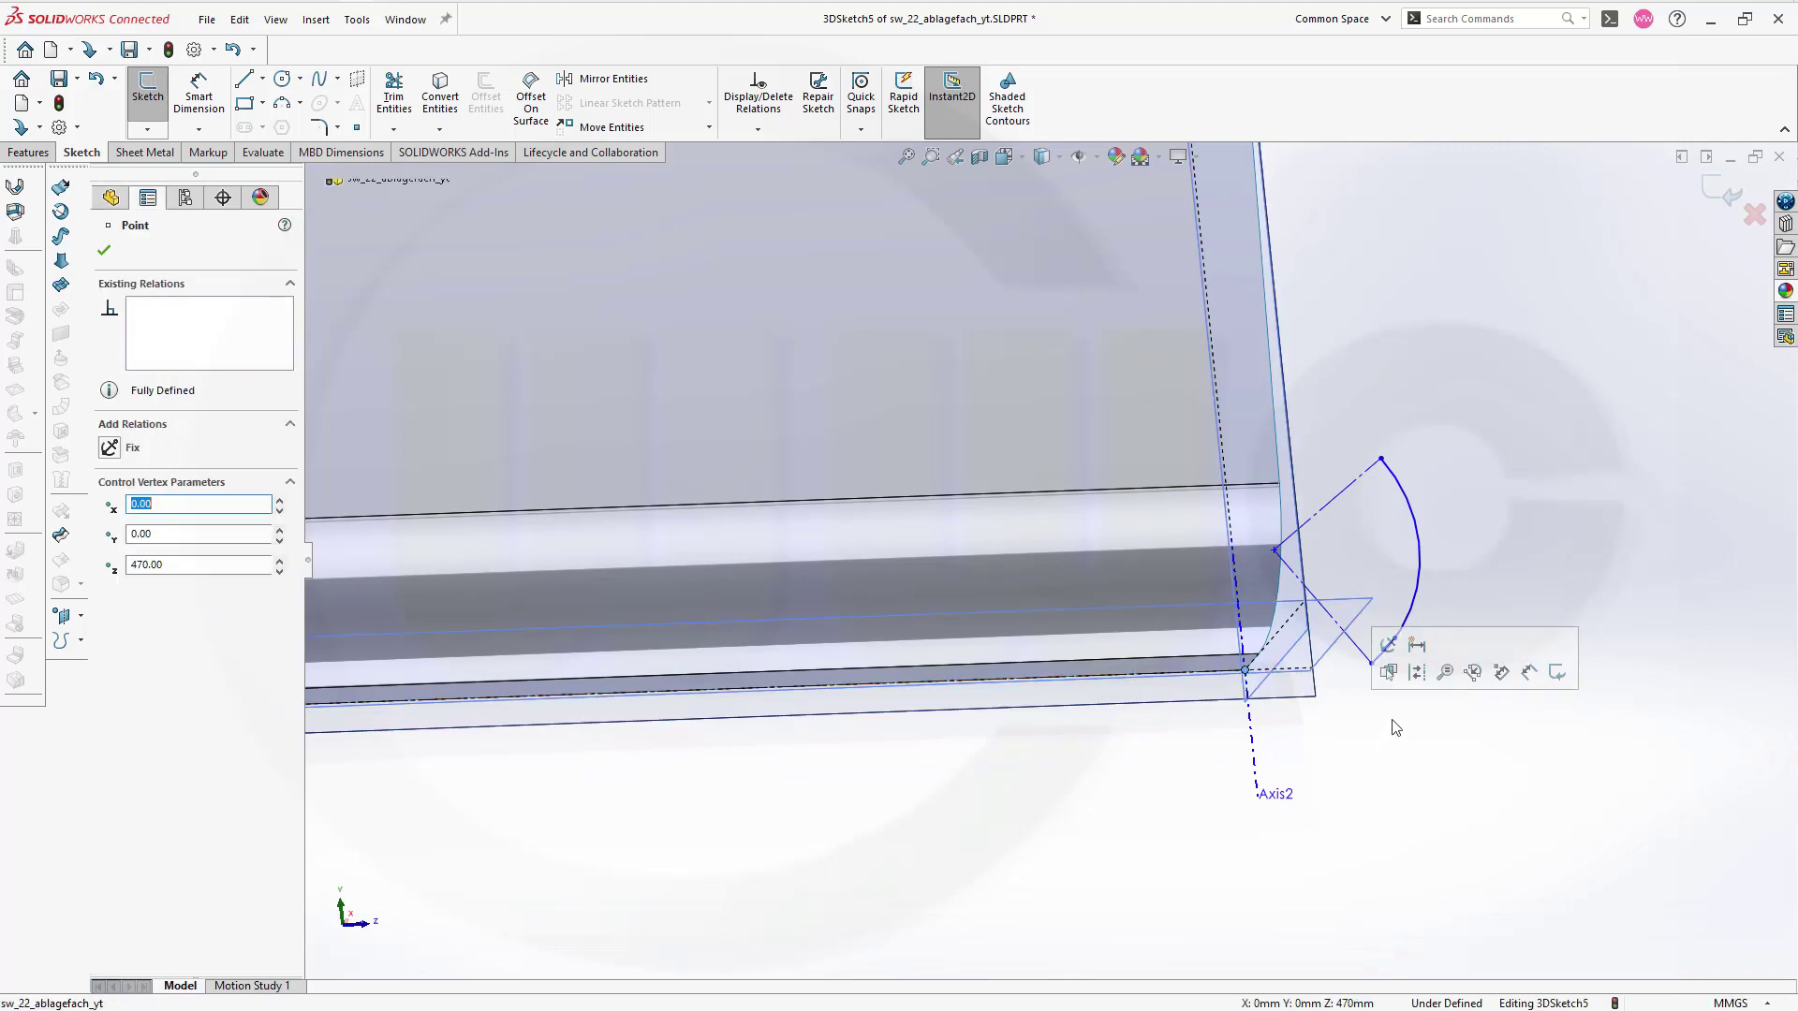
ctrl+click(1371, 663)
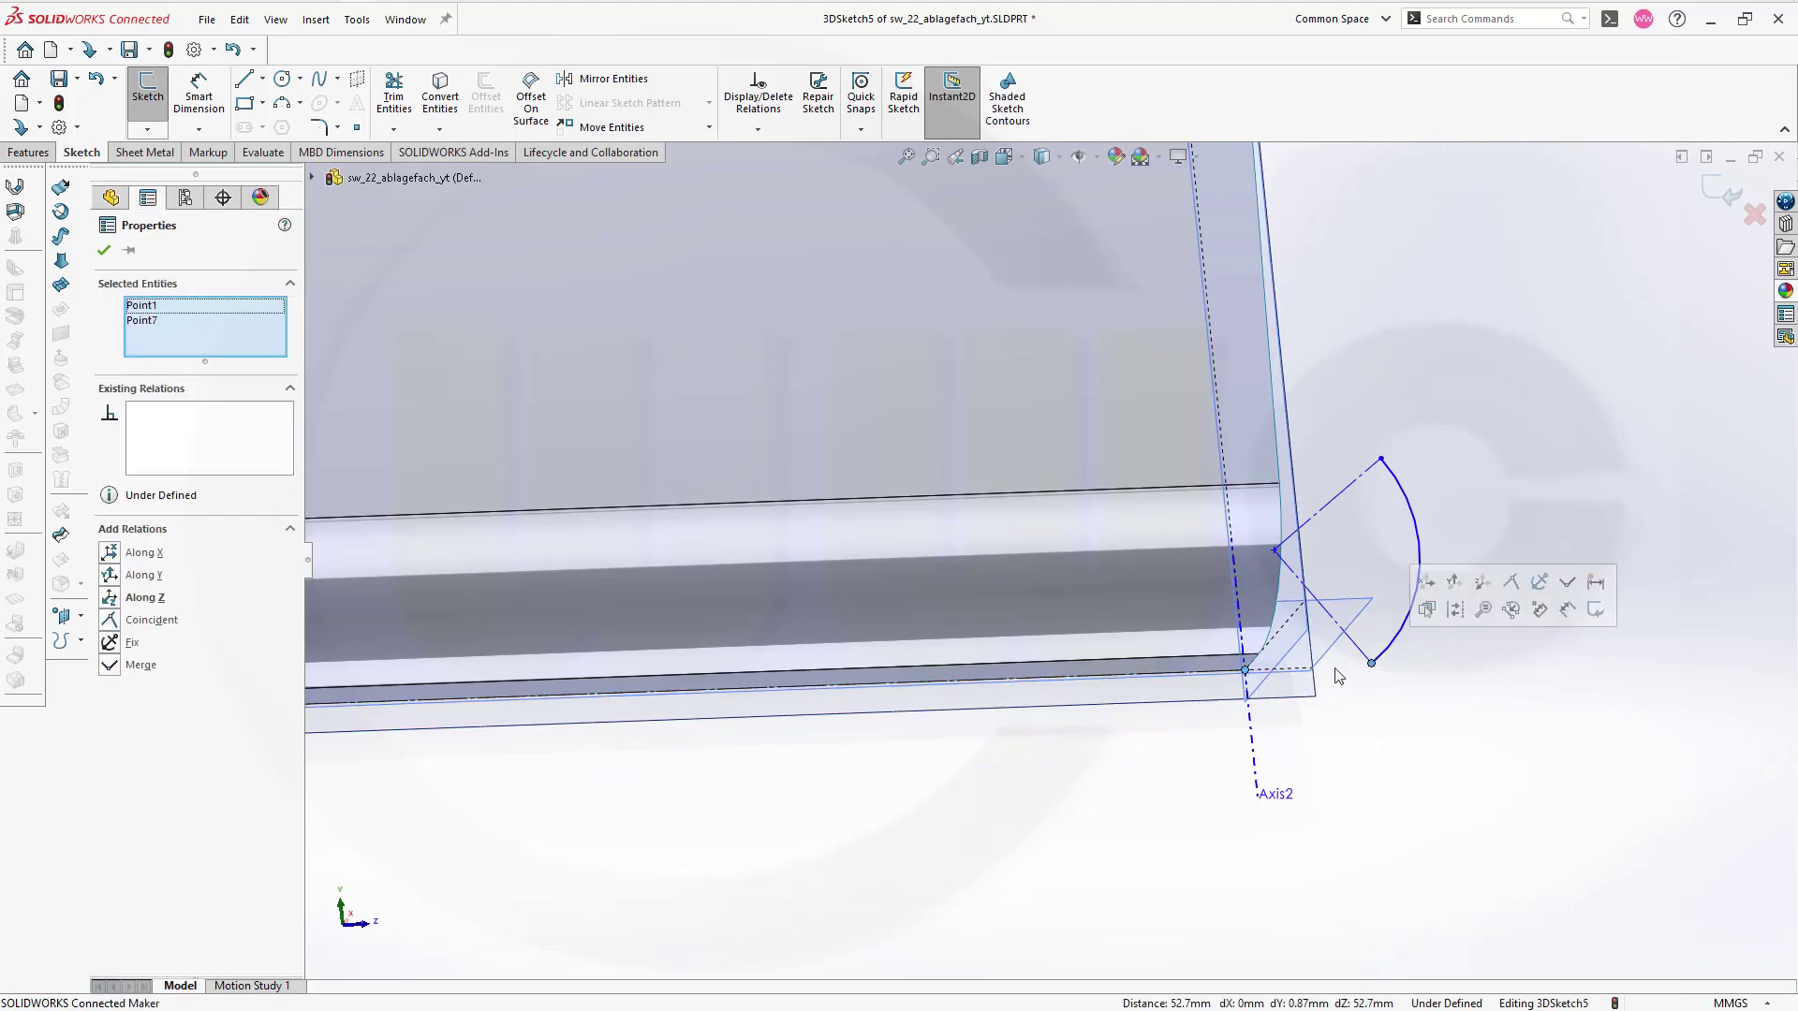
click(110, 619)
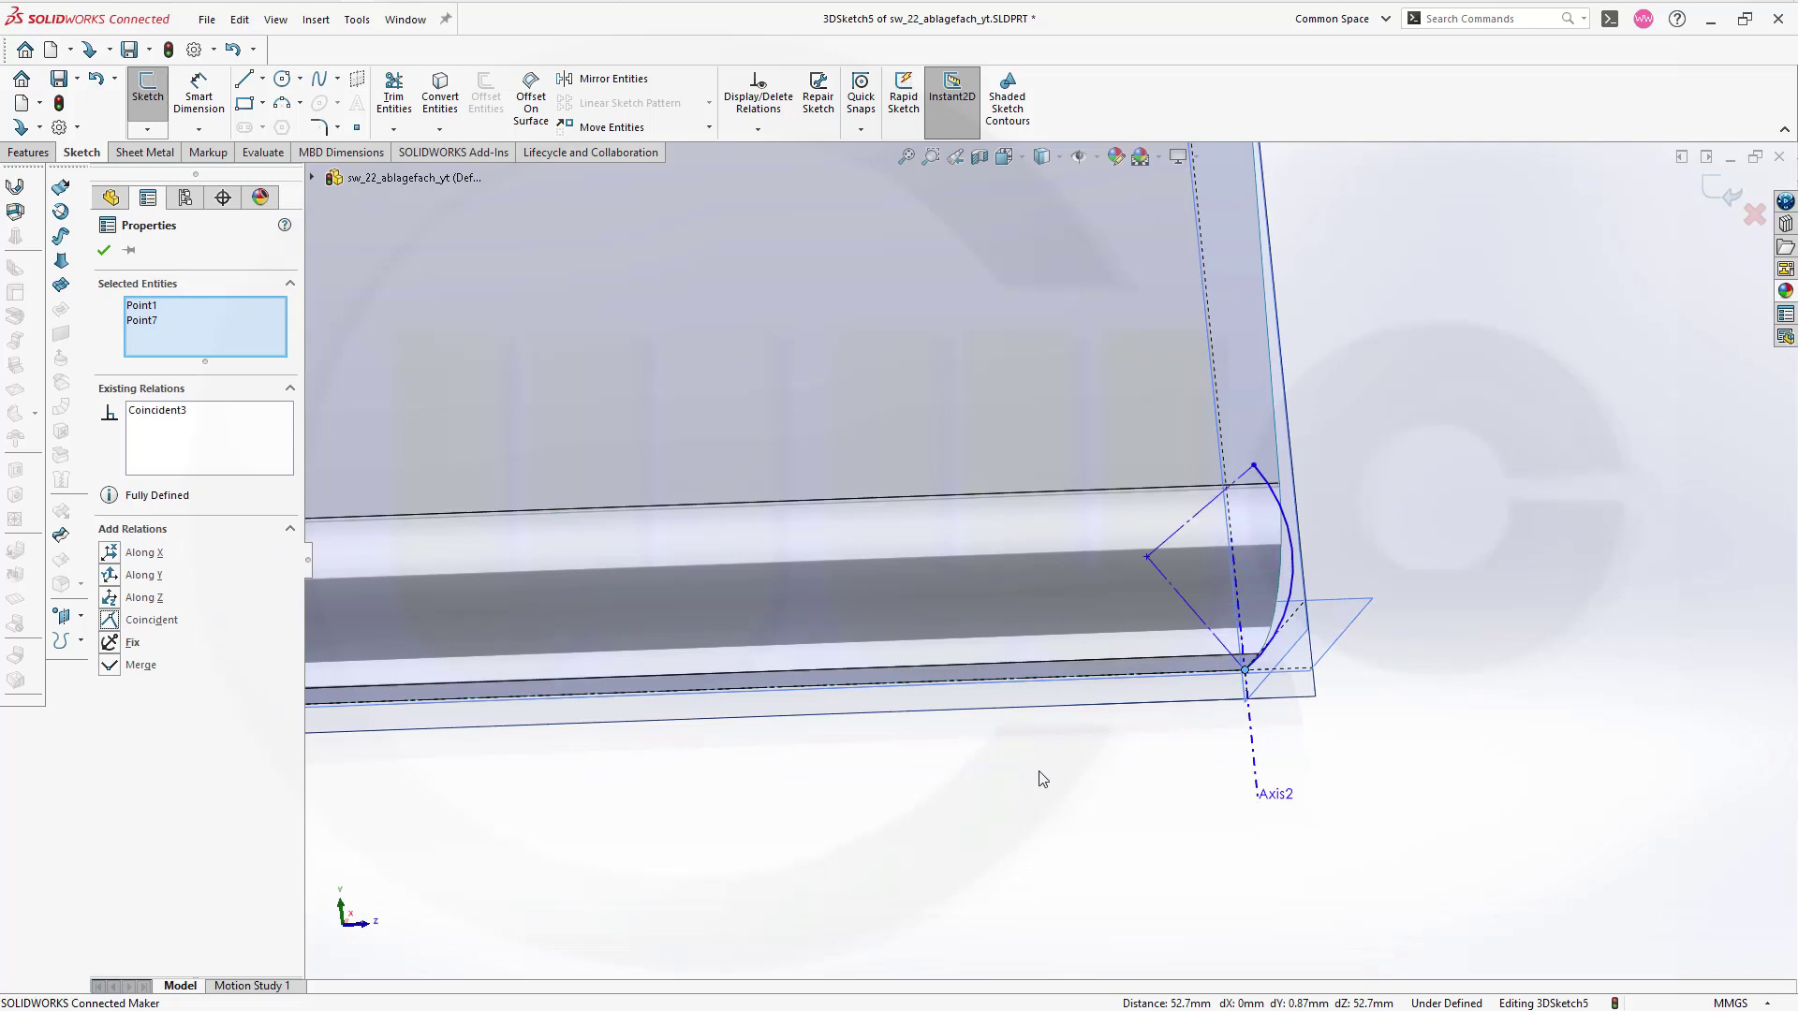
click(1505, 590)
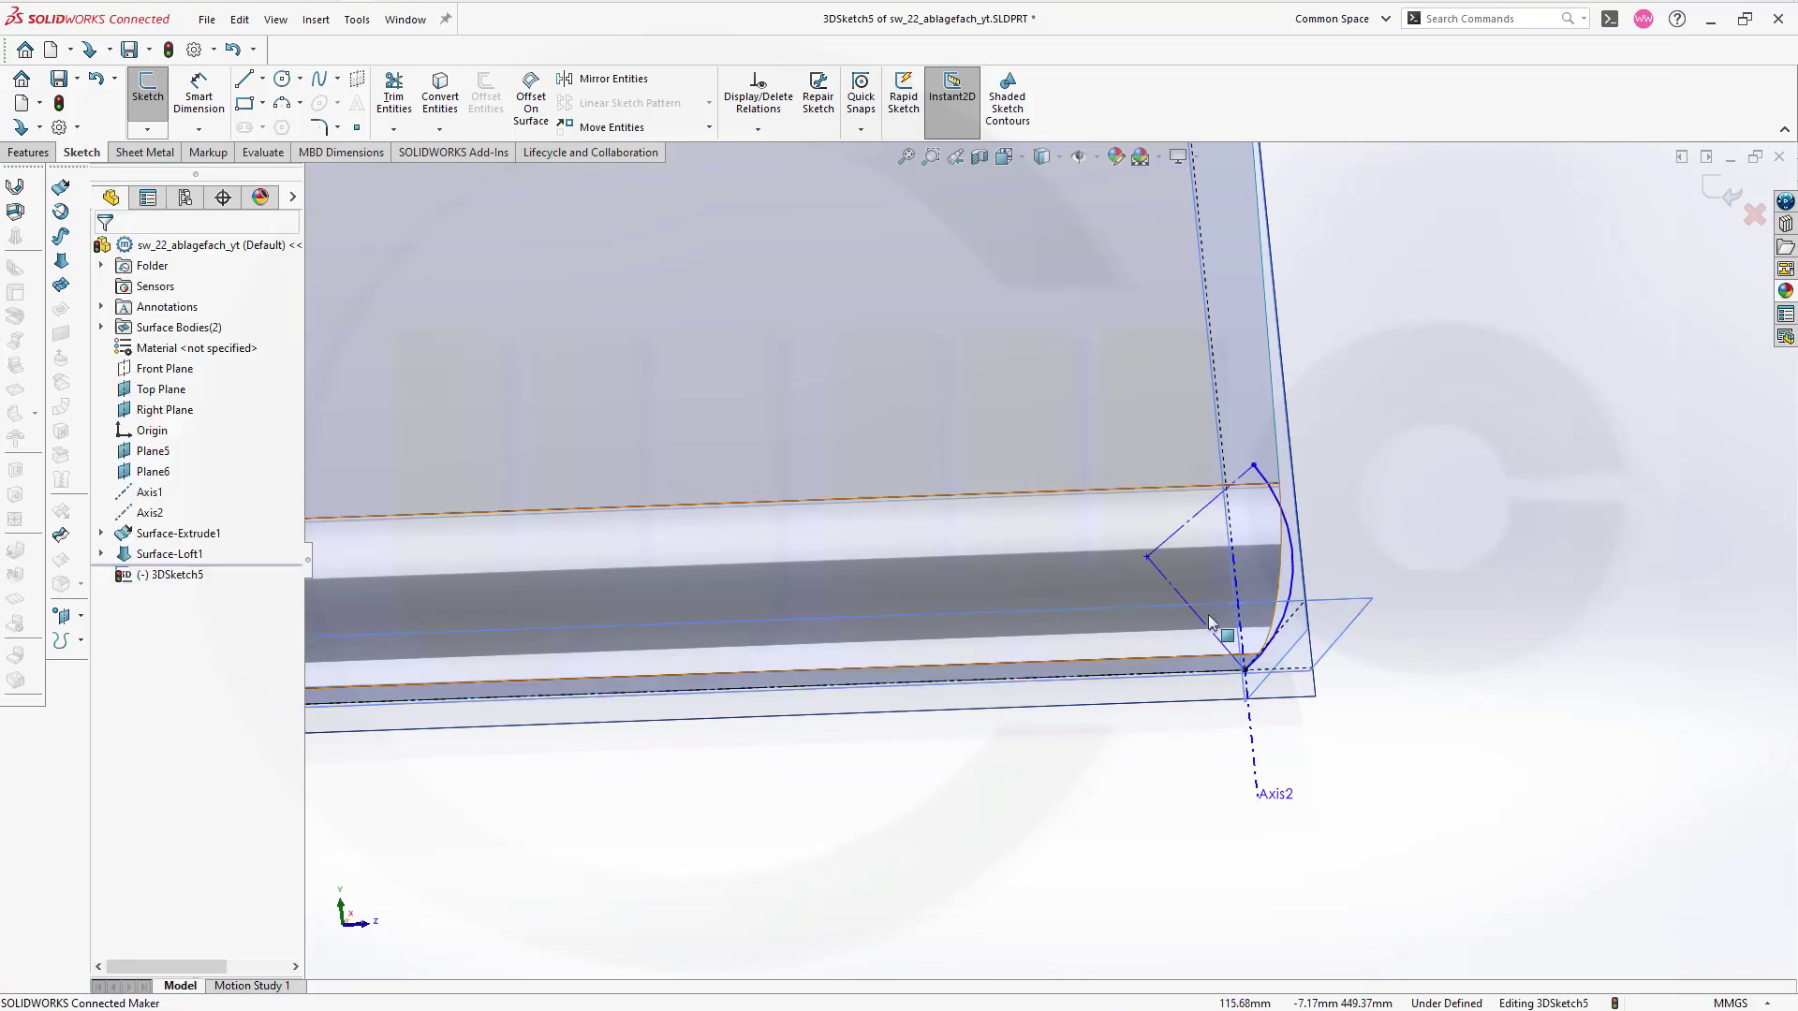
Step: Make the arc's lower radius line collinear with Axis2 and move the arc's free end slightly downward
click(1176, 601)
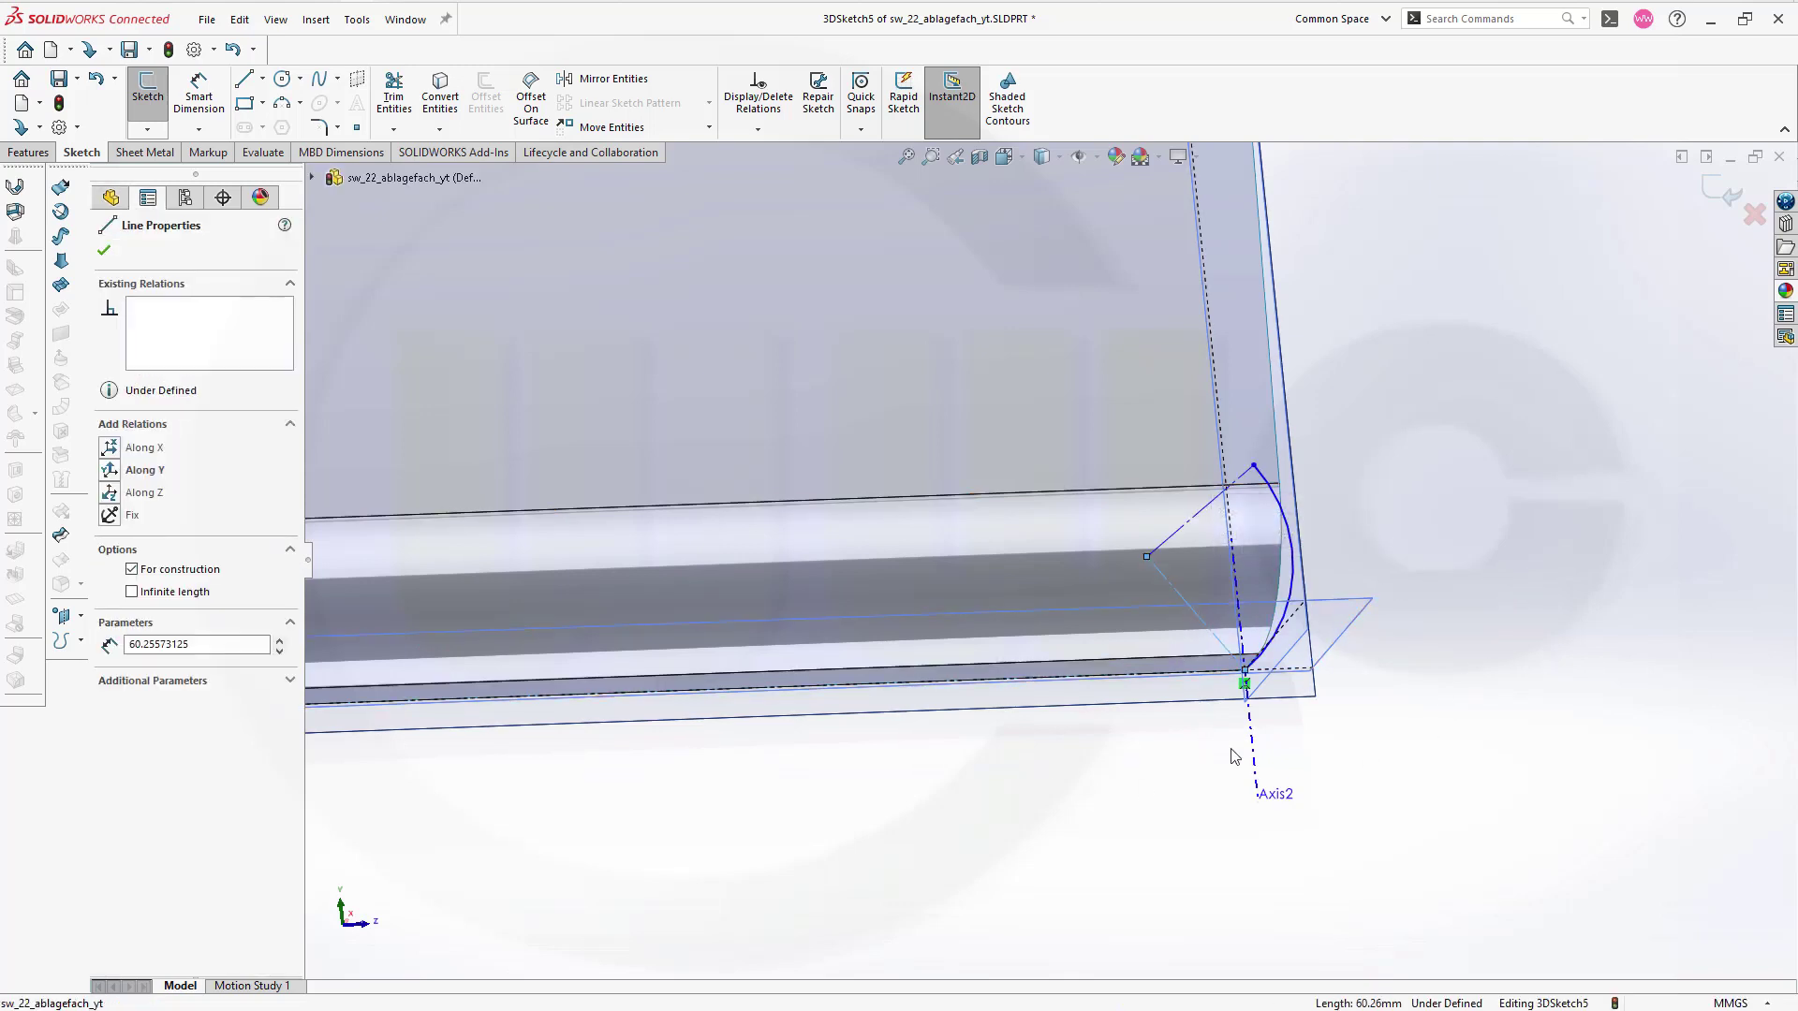
ctrl+click(1254, 749)
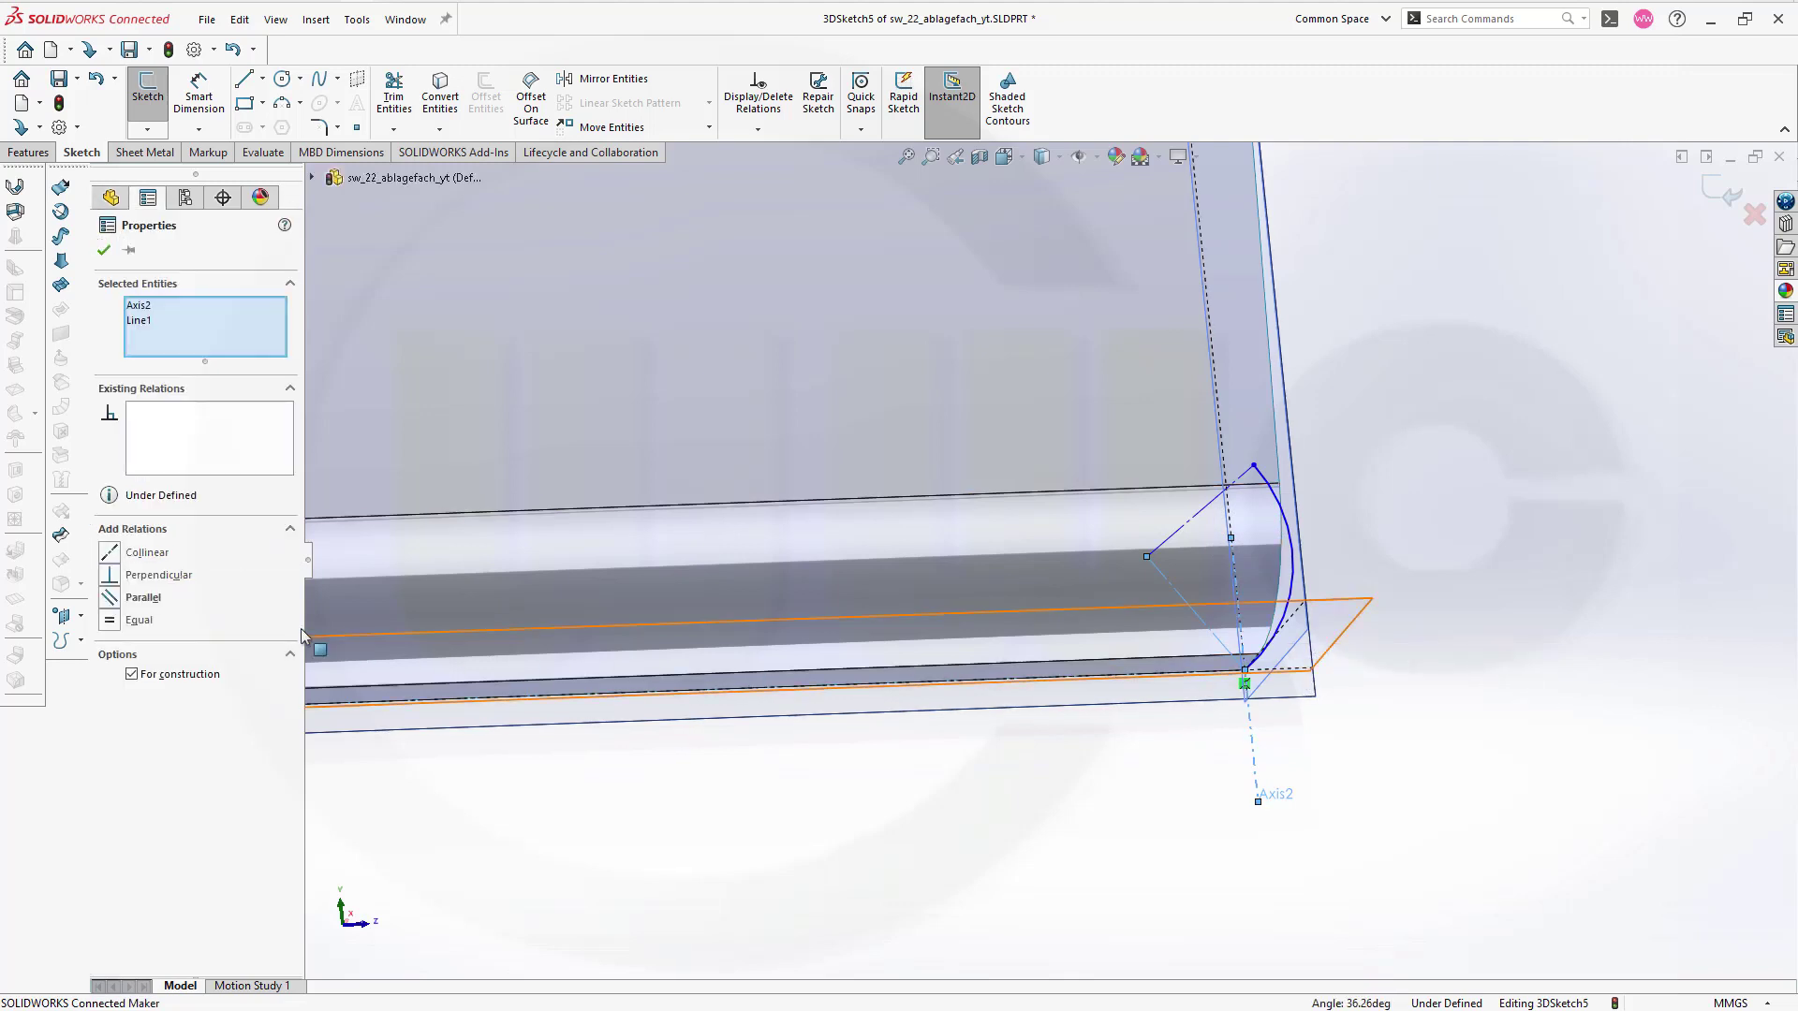
click(110, 552)
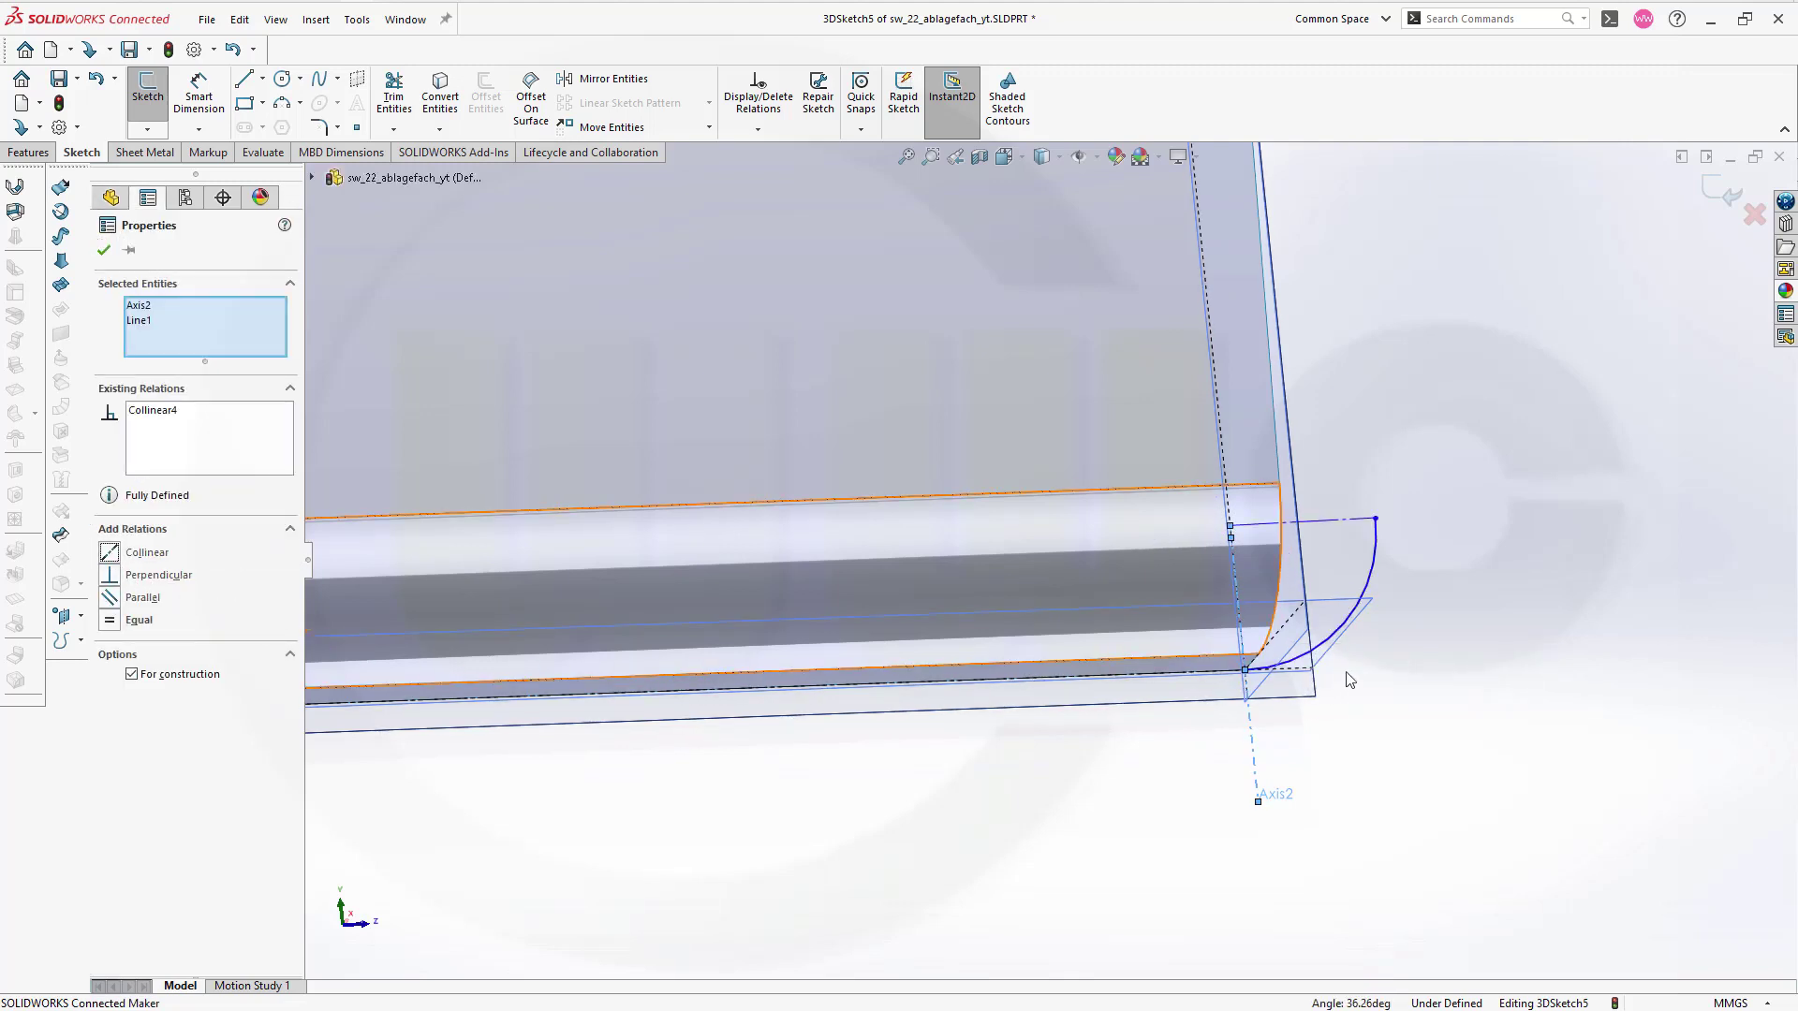
click(1442, 627)
mouse_move(1375, 519)
mouse_down()
mouse_move(1372, 585)
mouse_move(1380, 554)
mouse_up()
click(1025, 441)
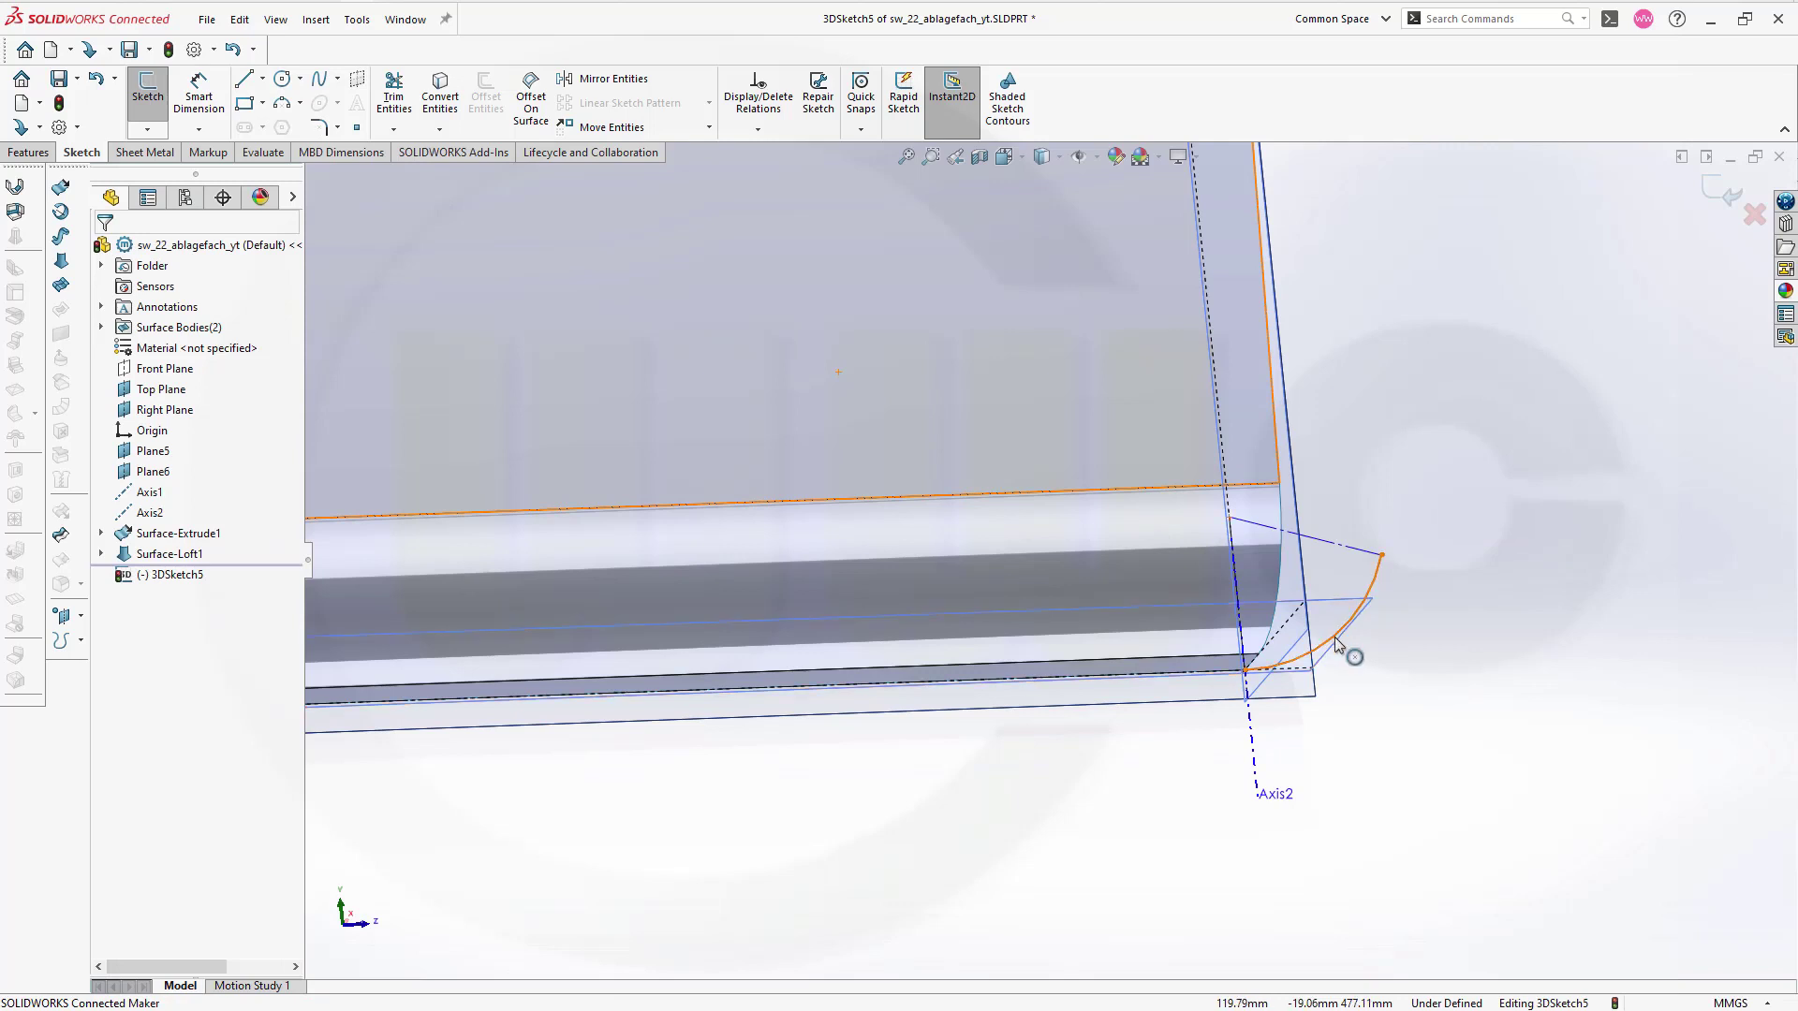
Step: Dimension the arc with a radius of 60 mm
click(1365, 657)
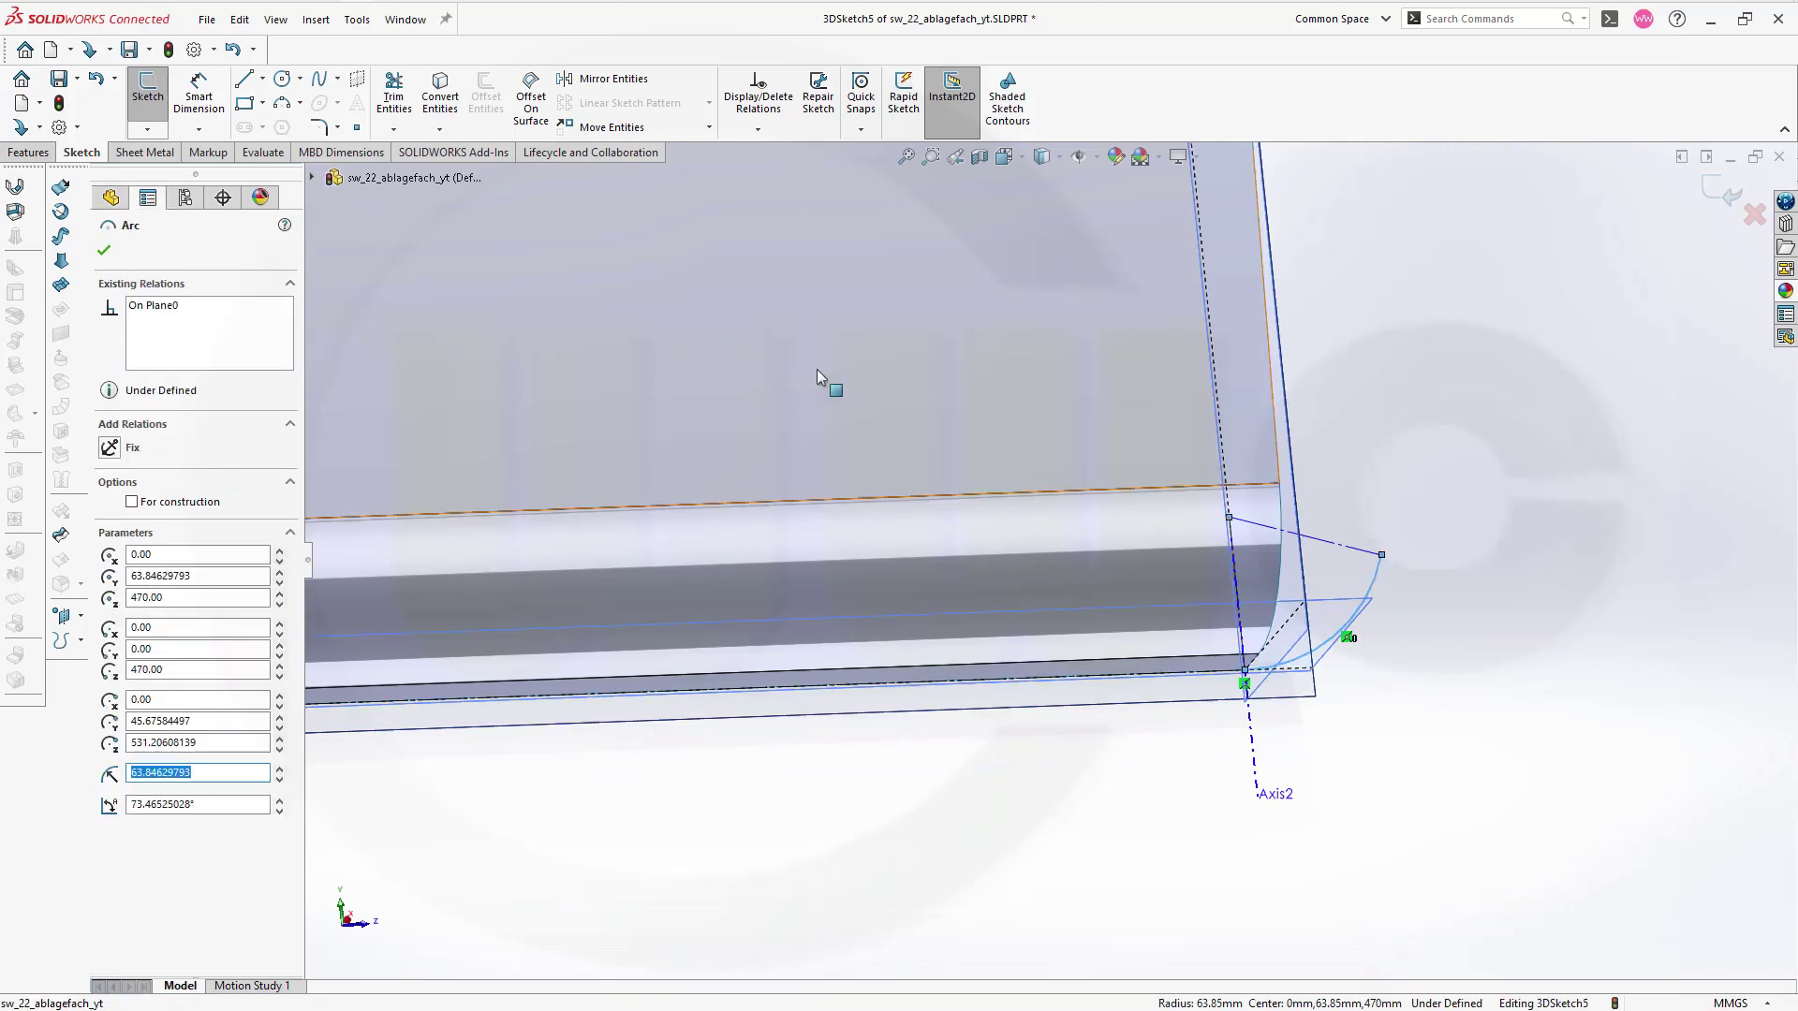
click(216, 97)
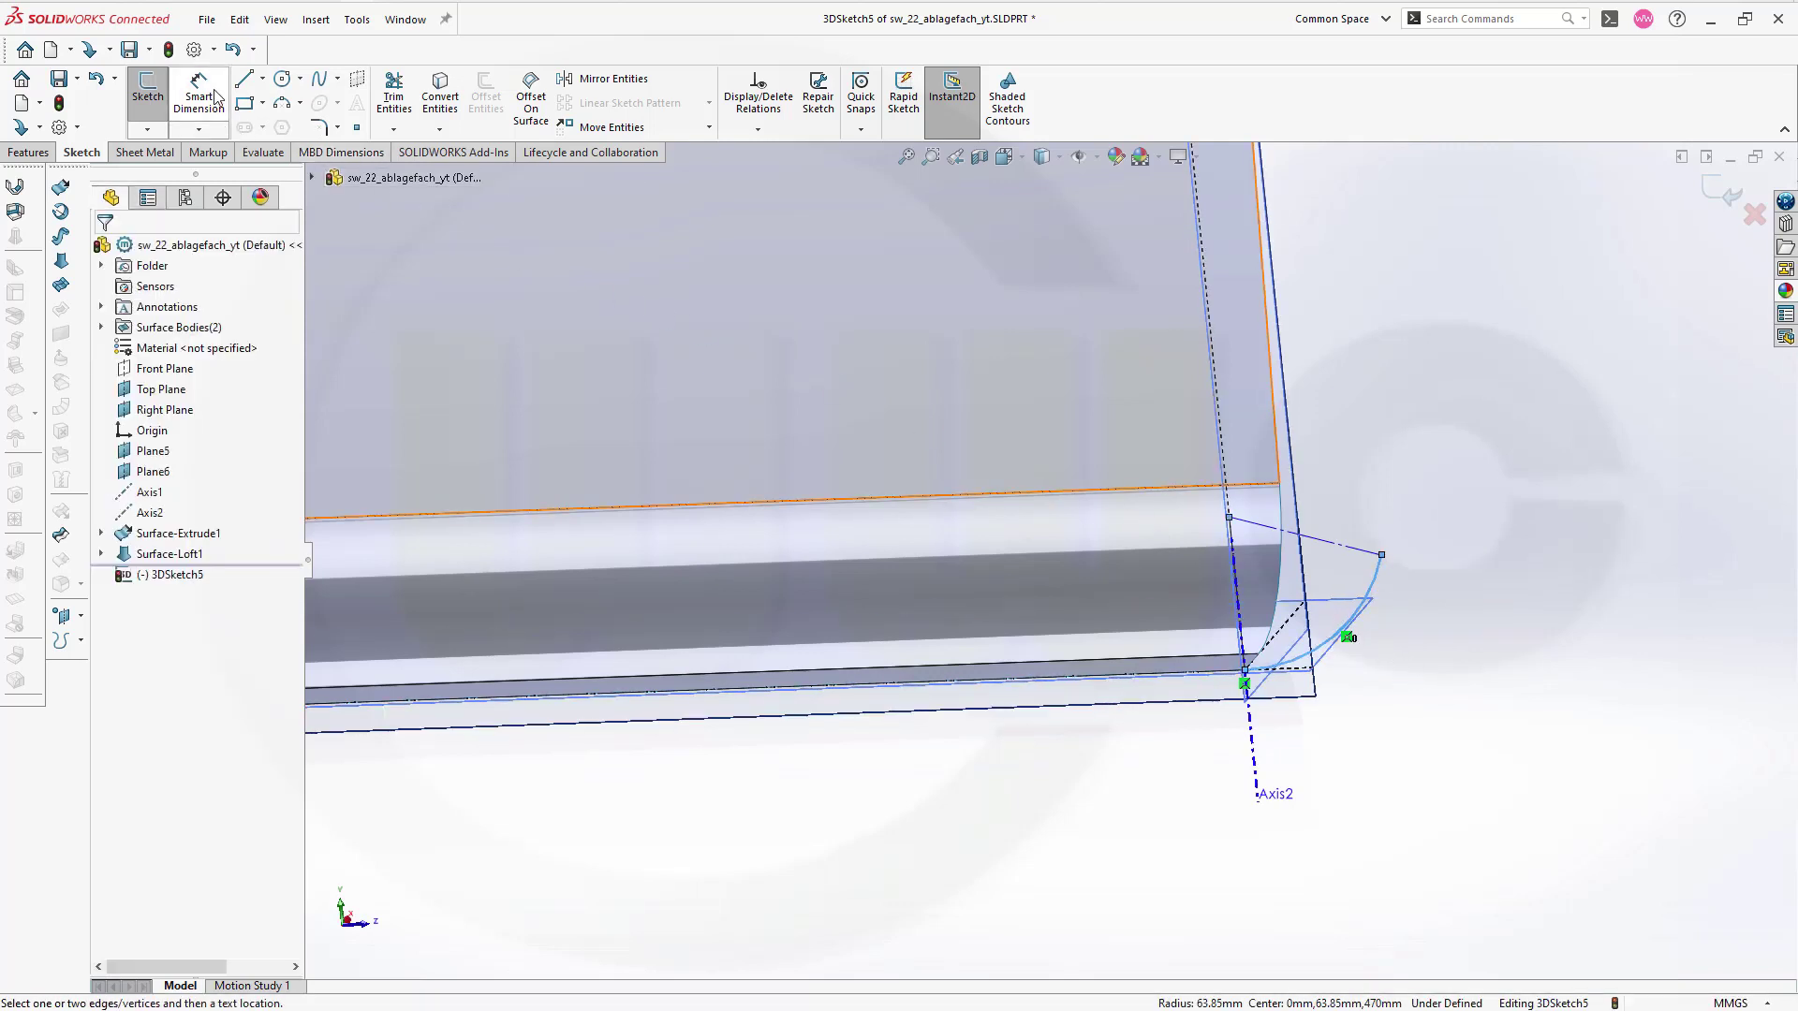
click(1344, 622)
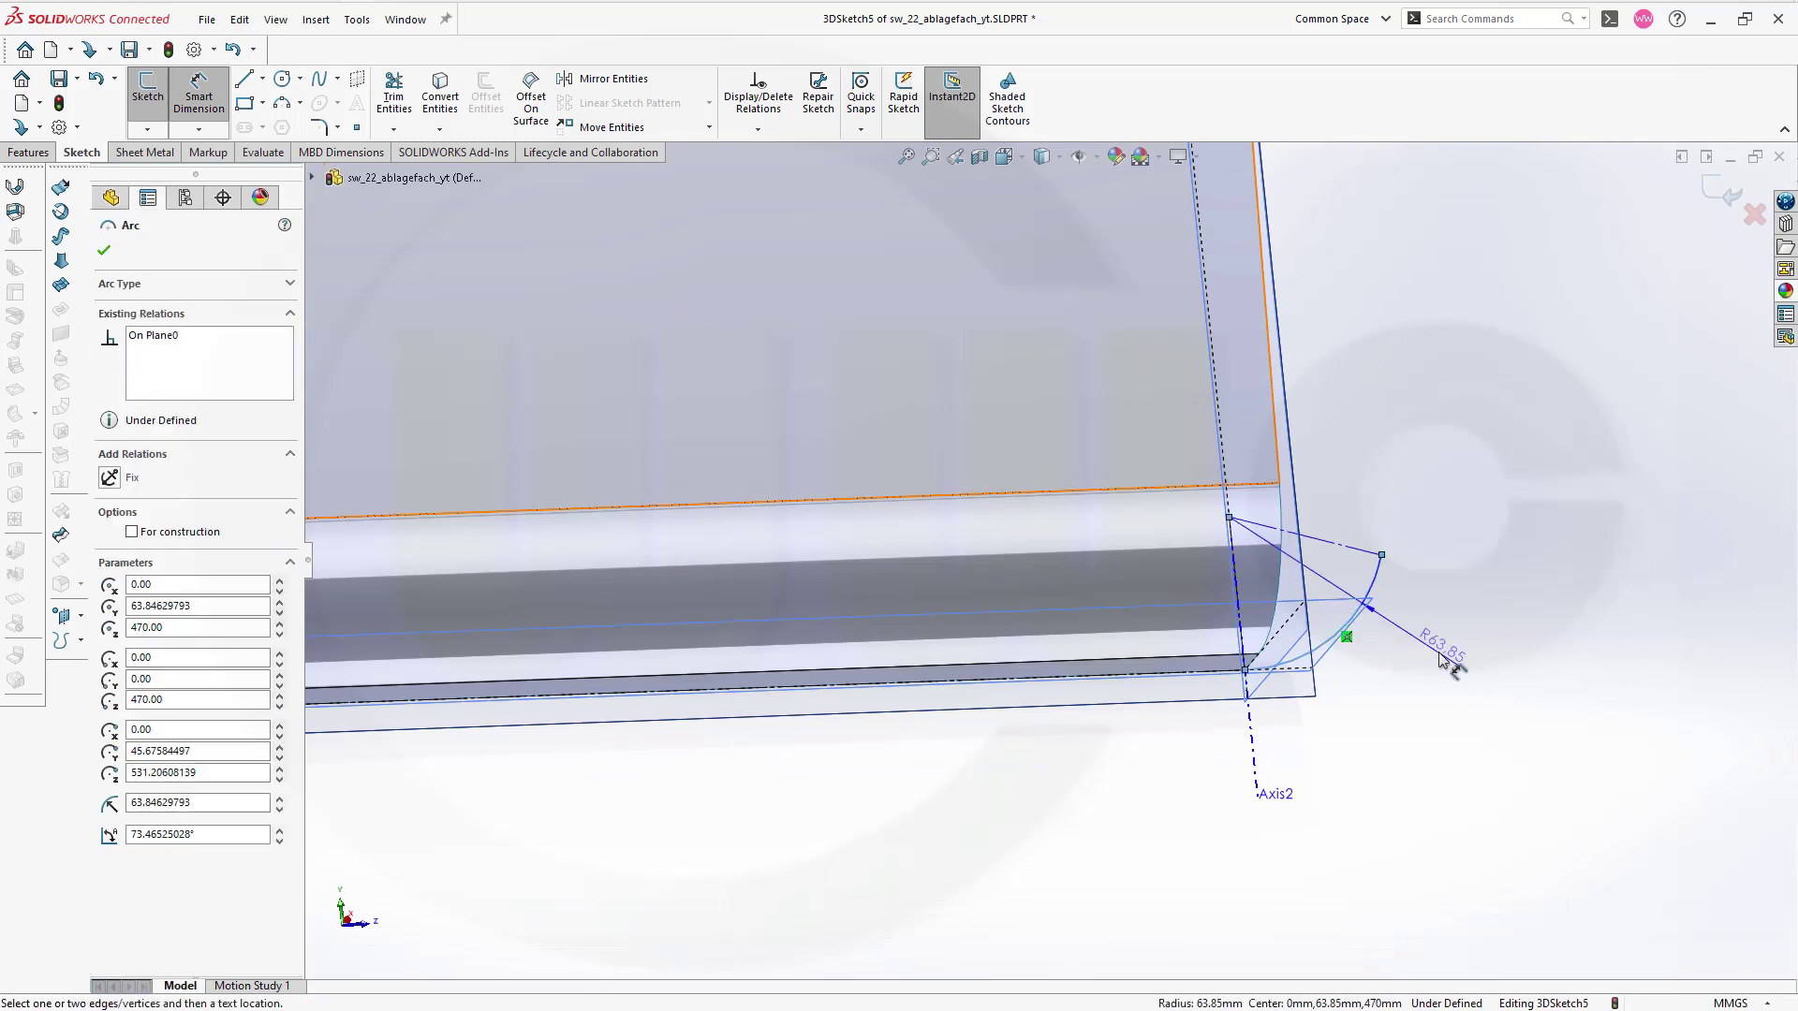
click(1439, 653)
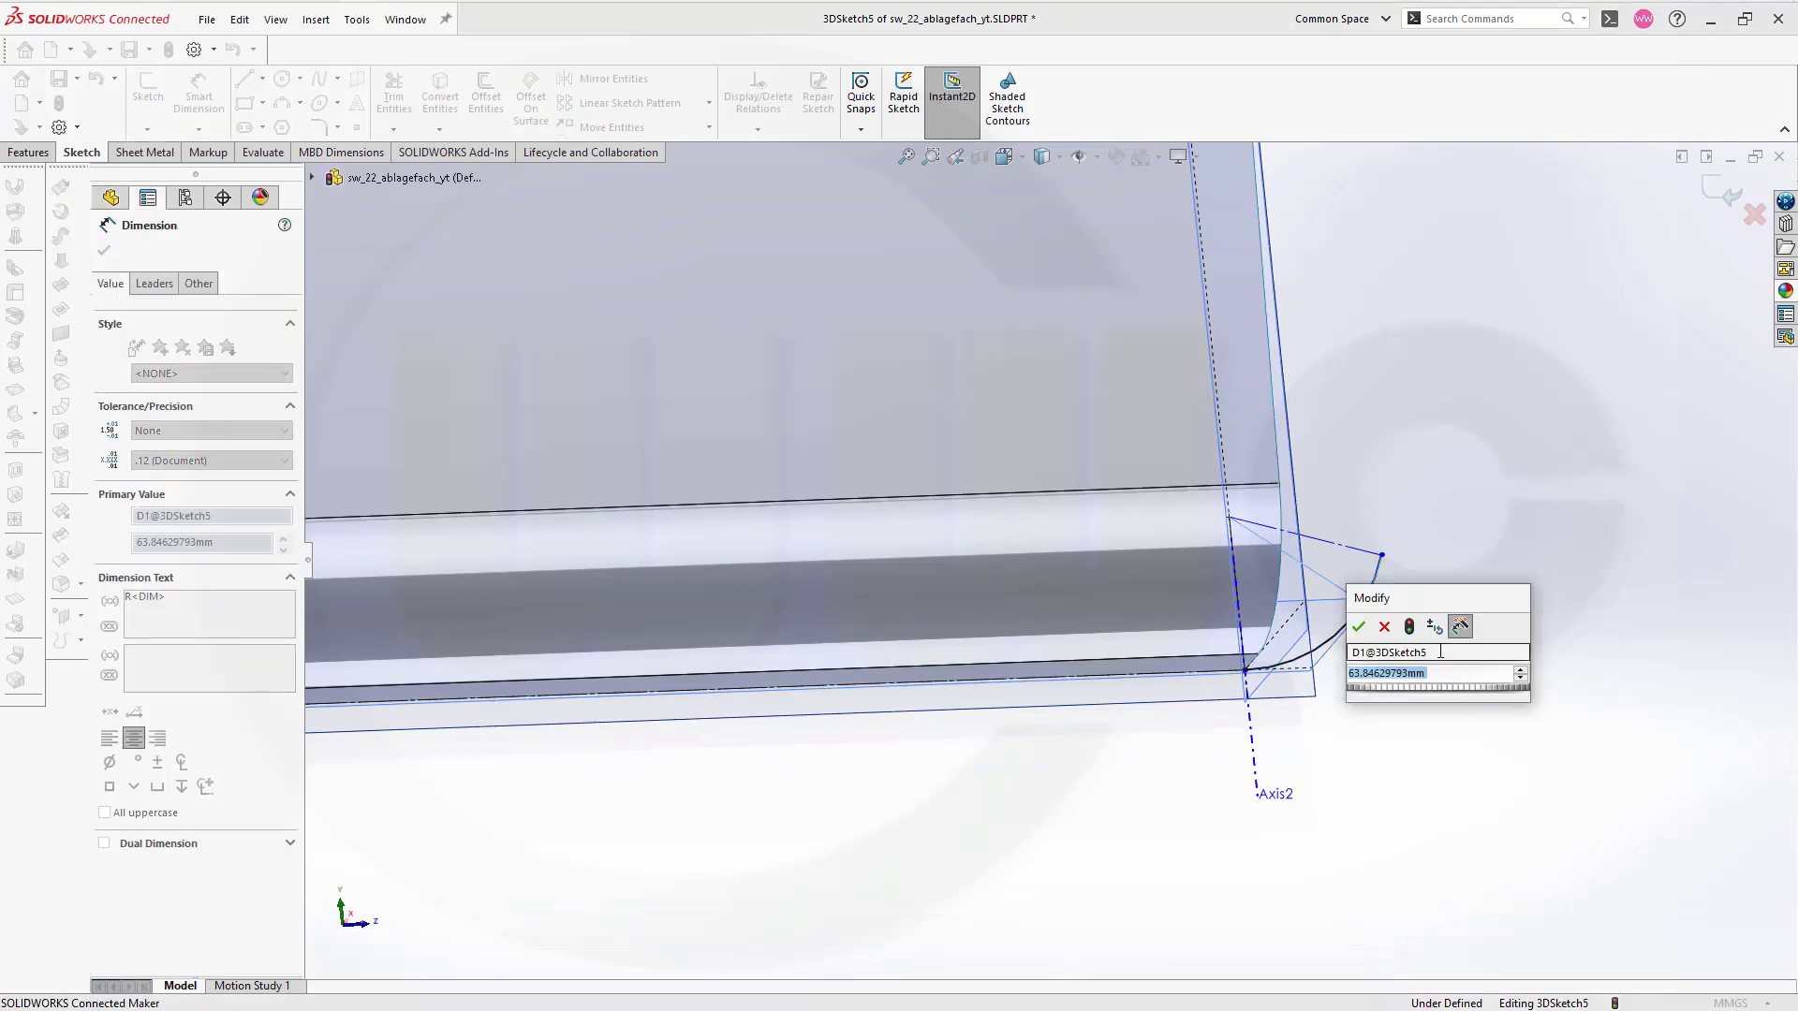
text(60)
key(Return)
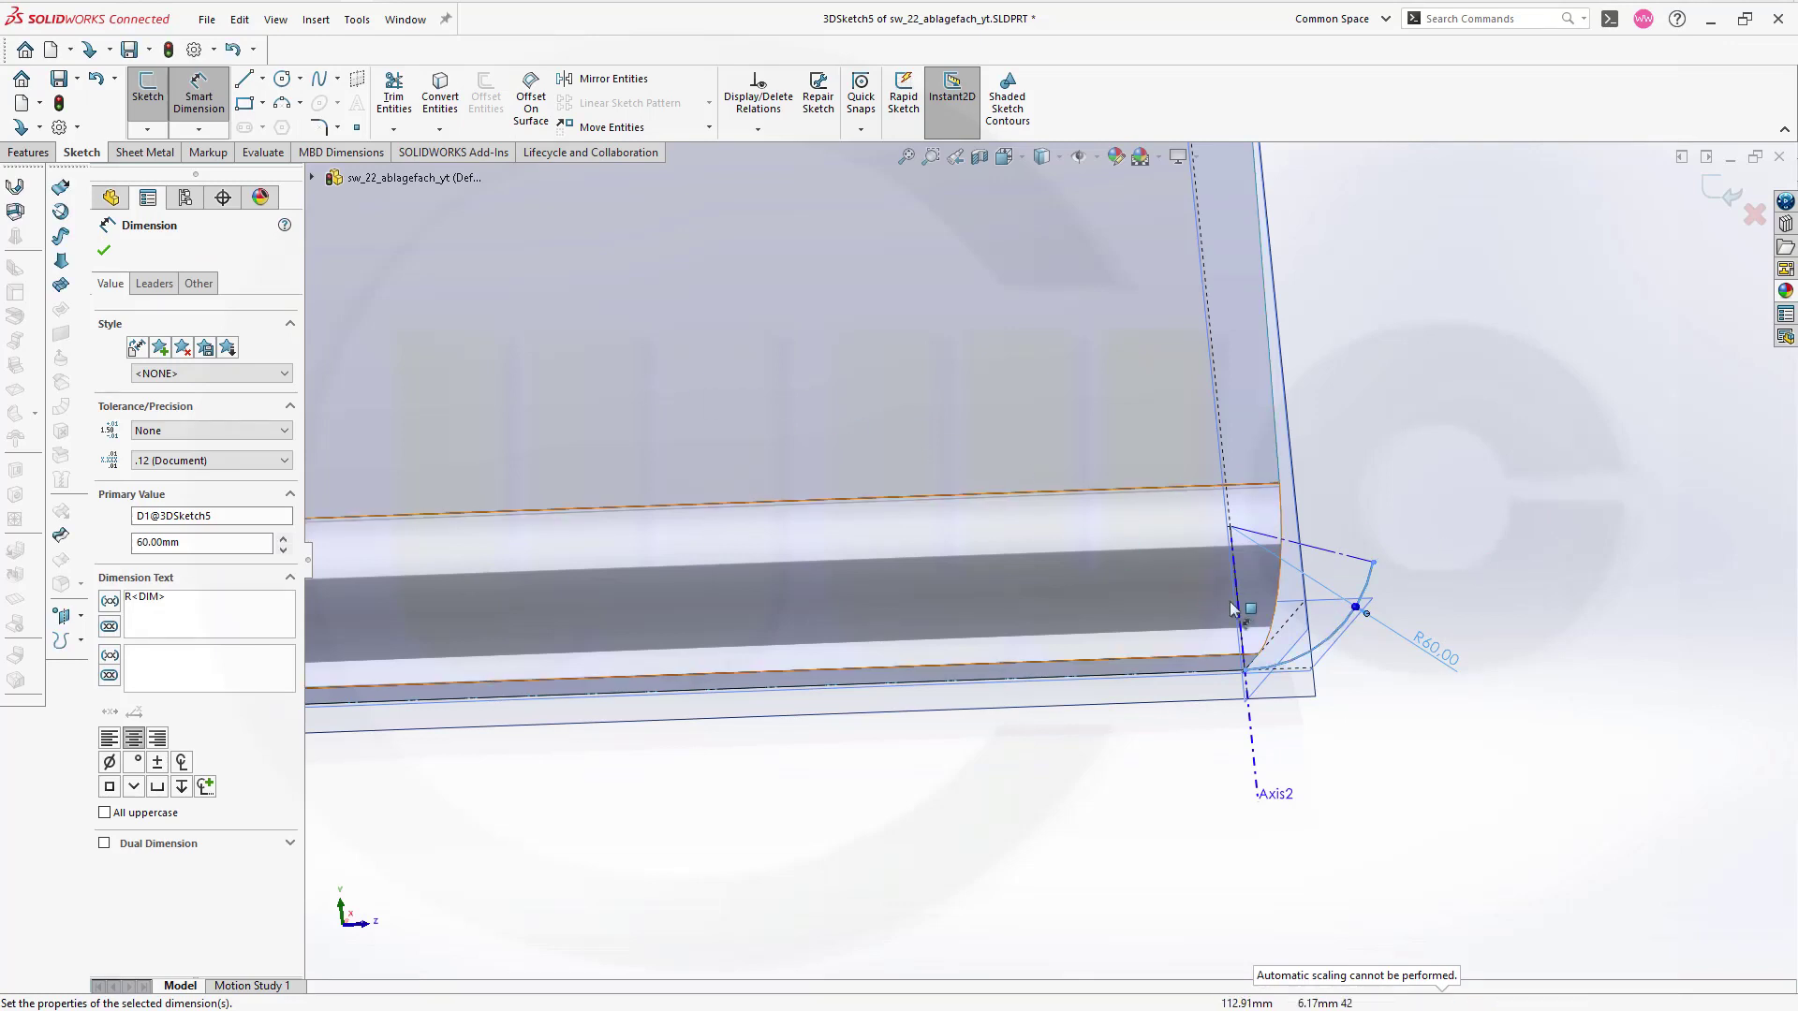
Step: Dimension the angle between the arc's two construction radius lines as 60 degrees
click(1325, 554)
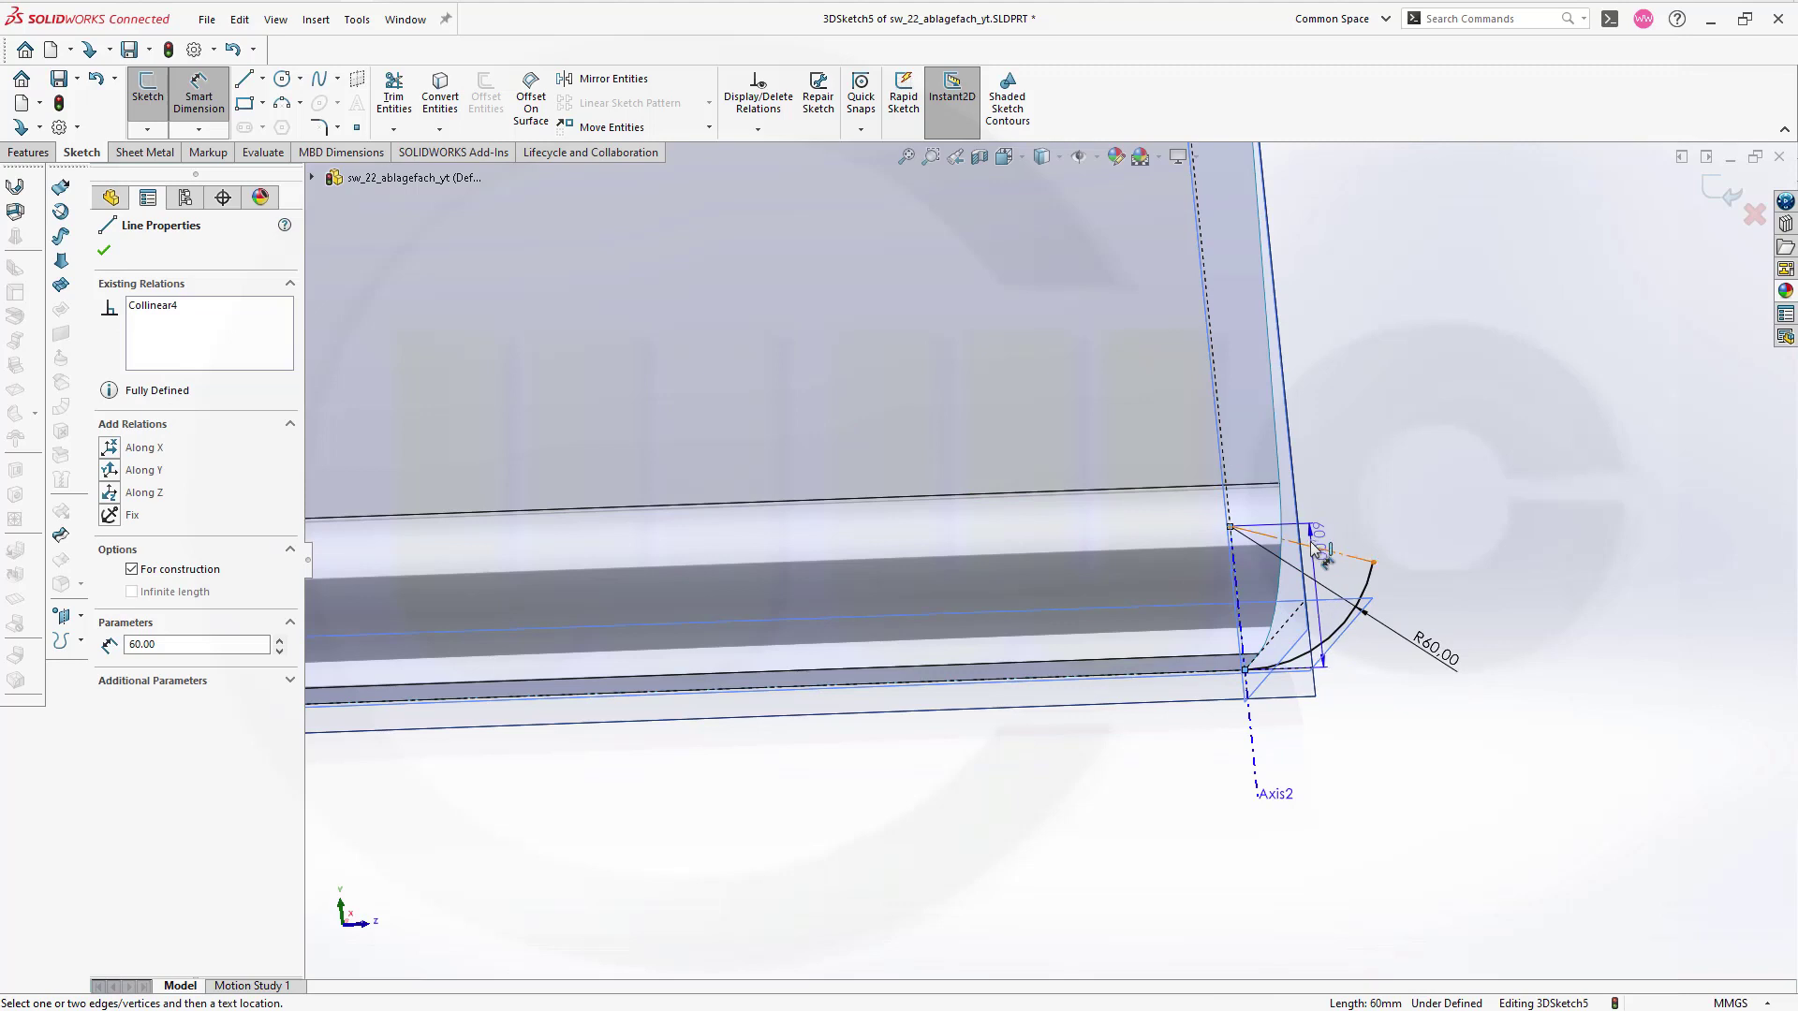
click(1321, 551)
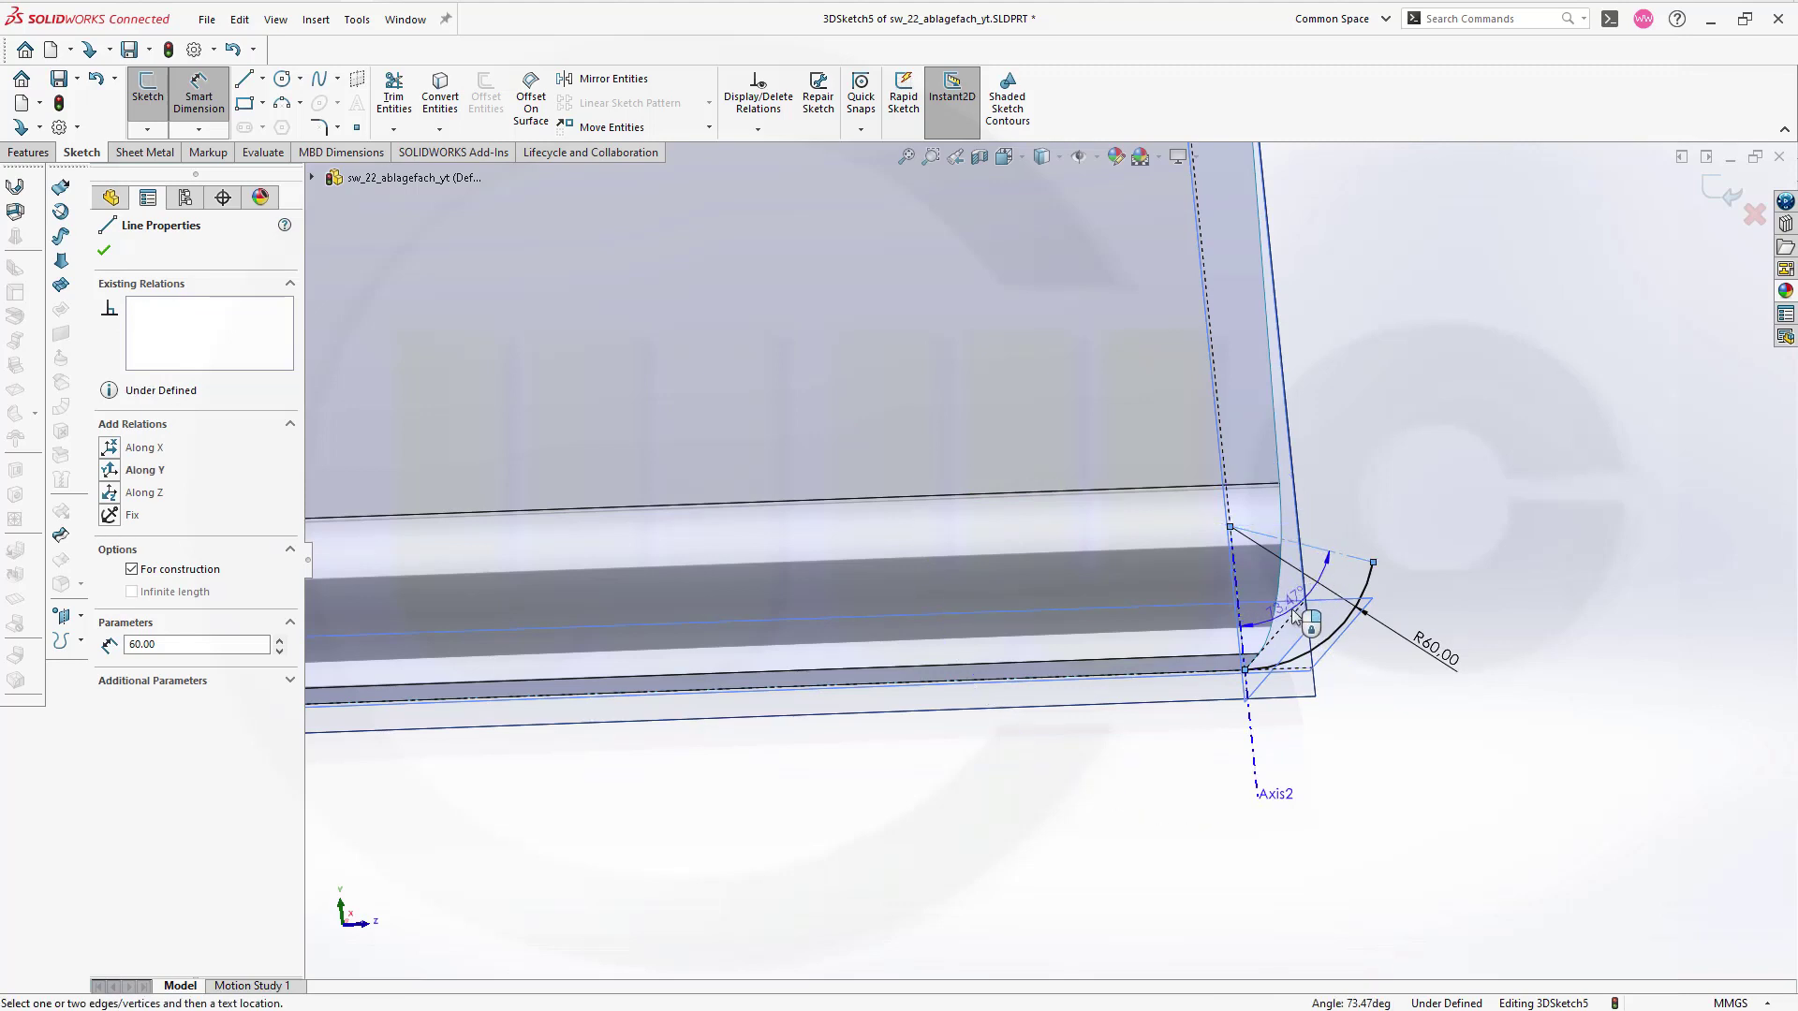
click(1295, 614)
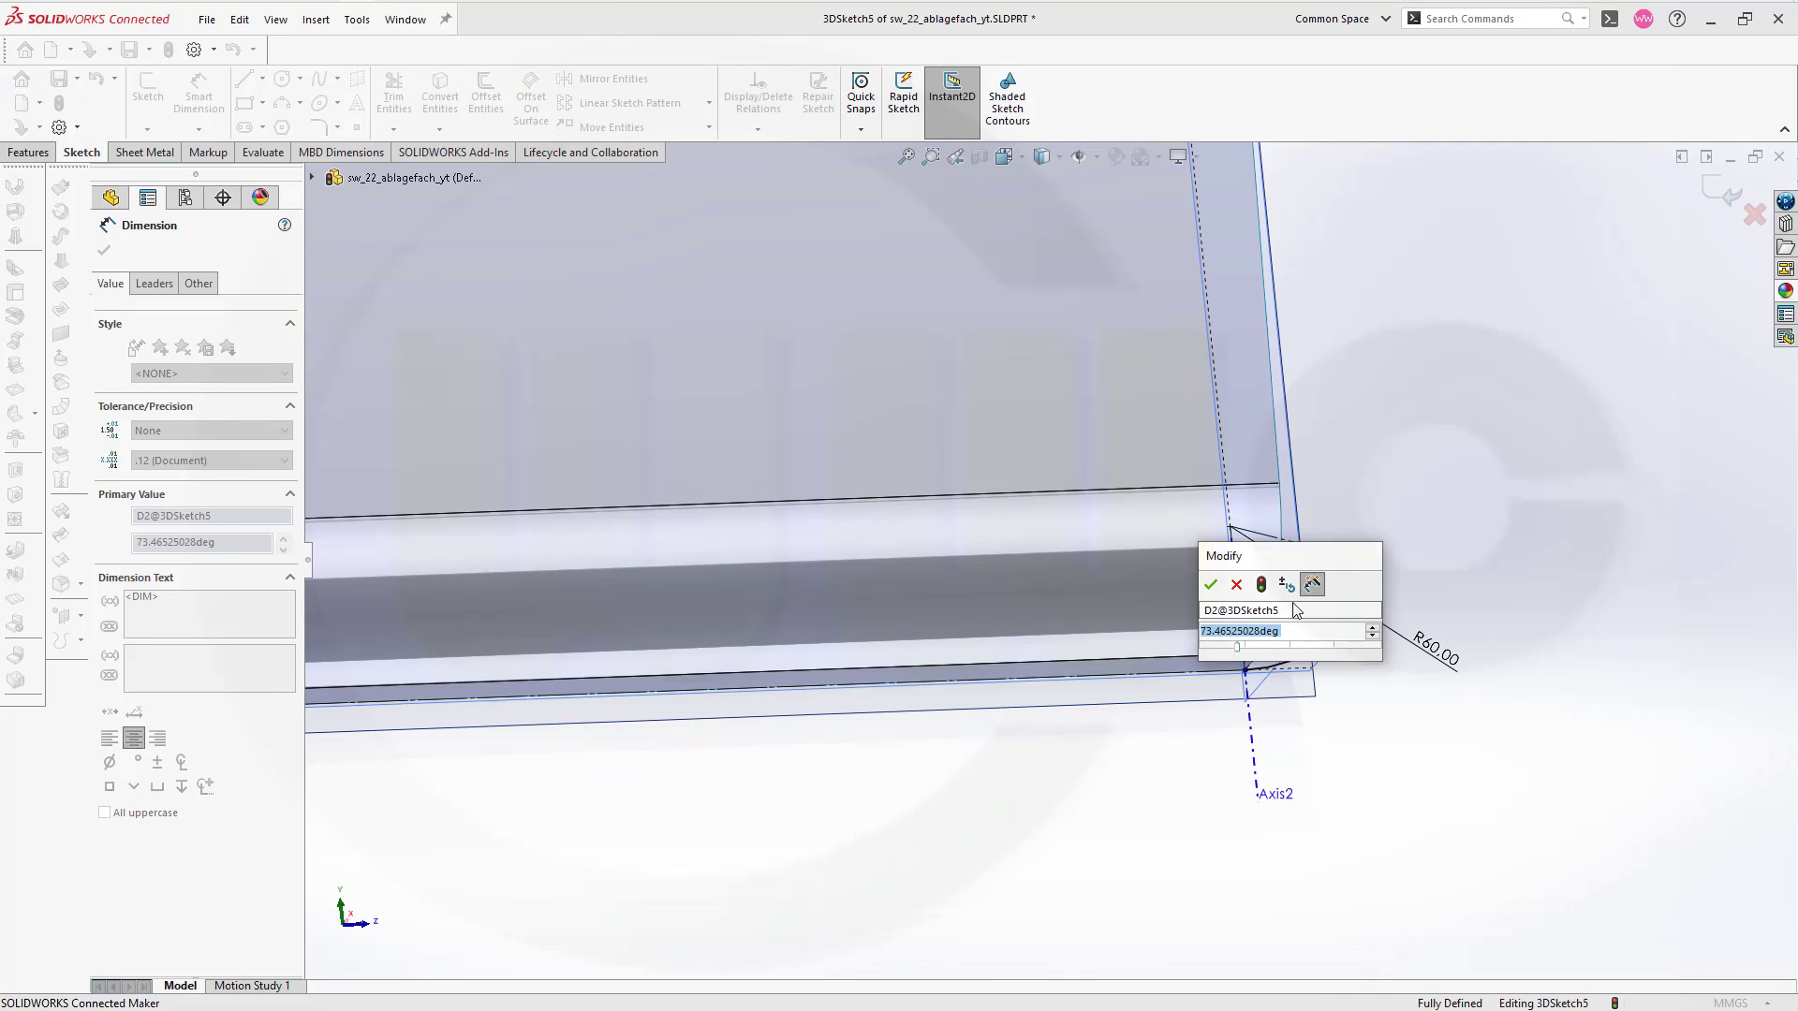
text(60)
key(Return)
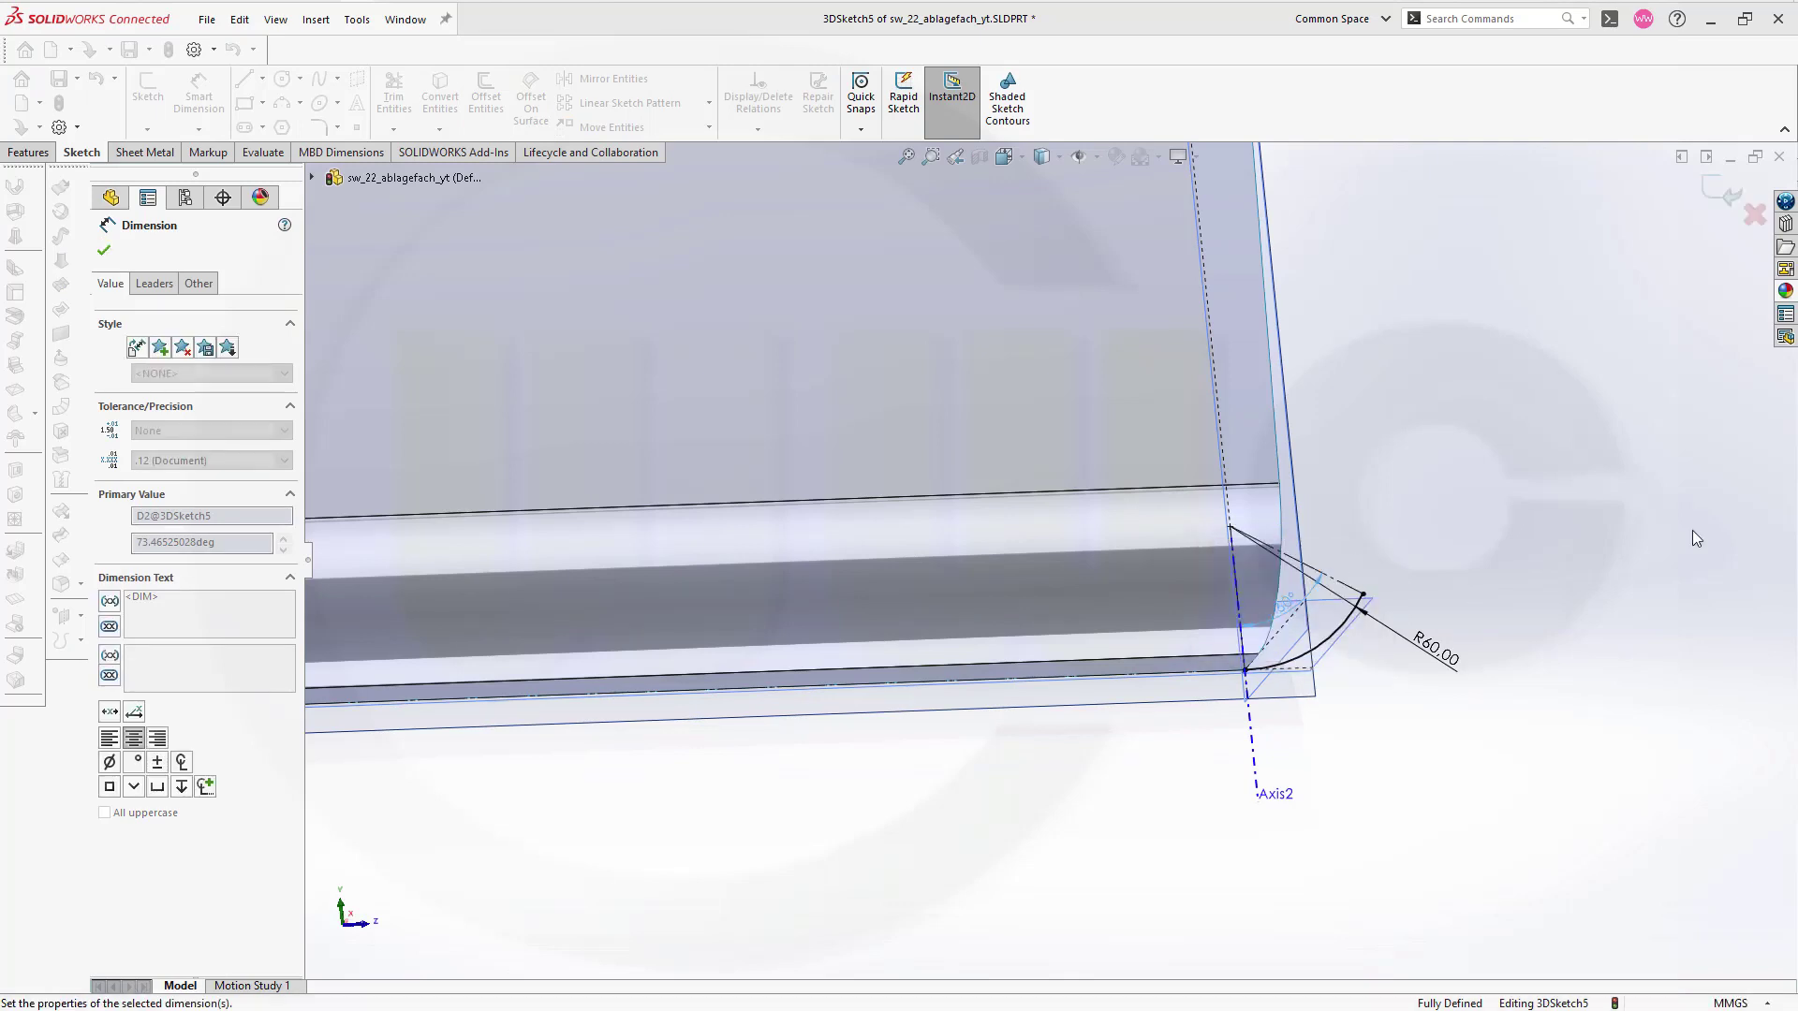
click(104, 250)
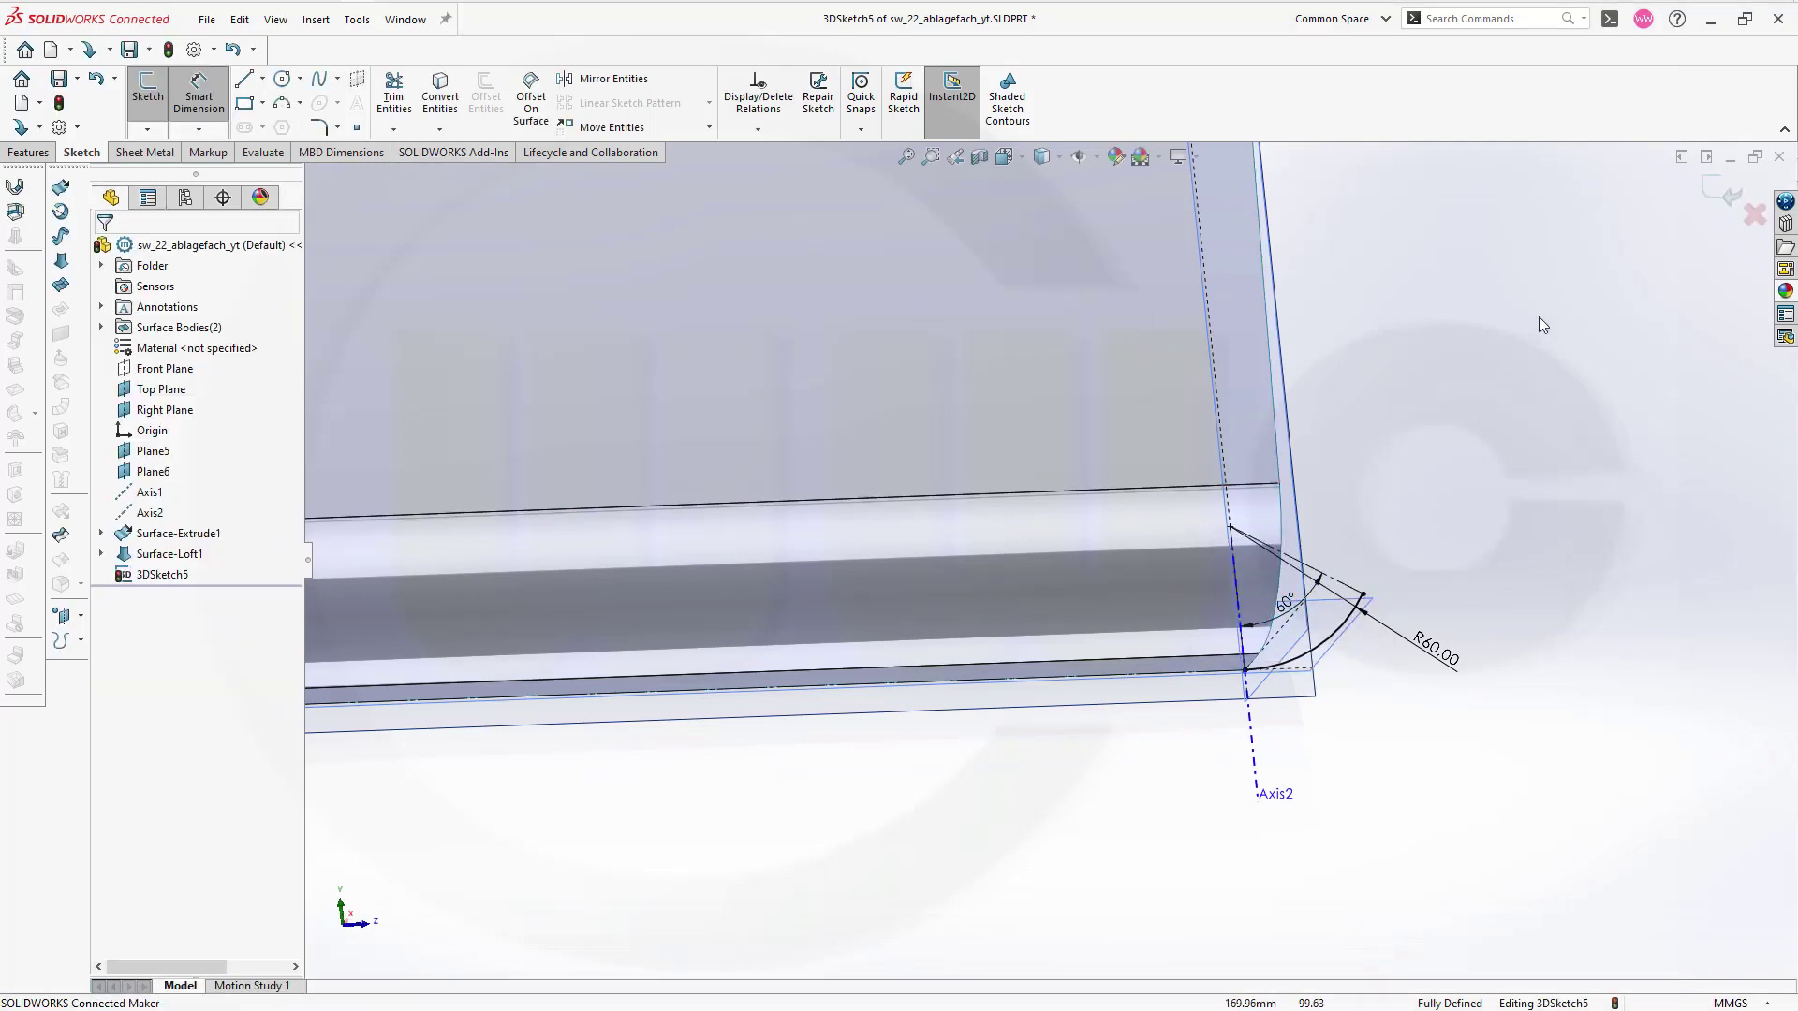
Step: Sketch a line about 266 mm long in the YZ plane, rising from the R60 arc's free endpoint
scroll(1462, 337, down, 2)
scroll(1475, 365, up, 3)
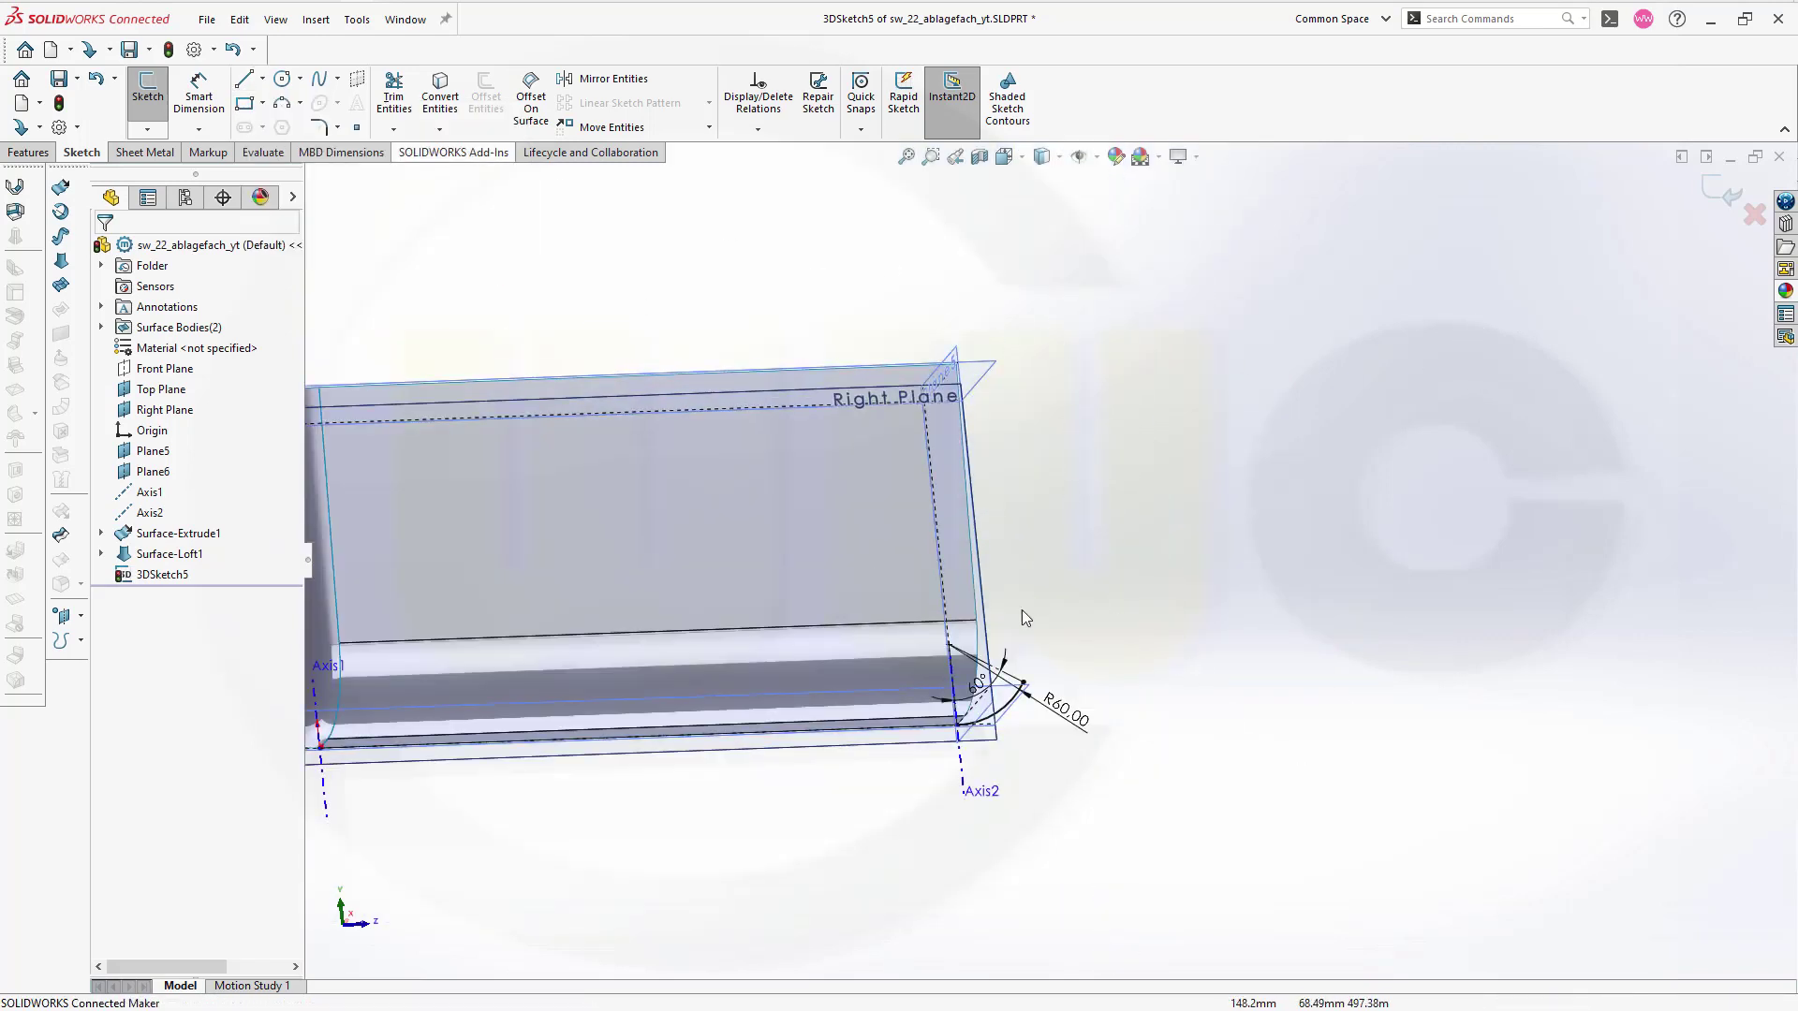
click(245, 80)
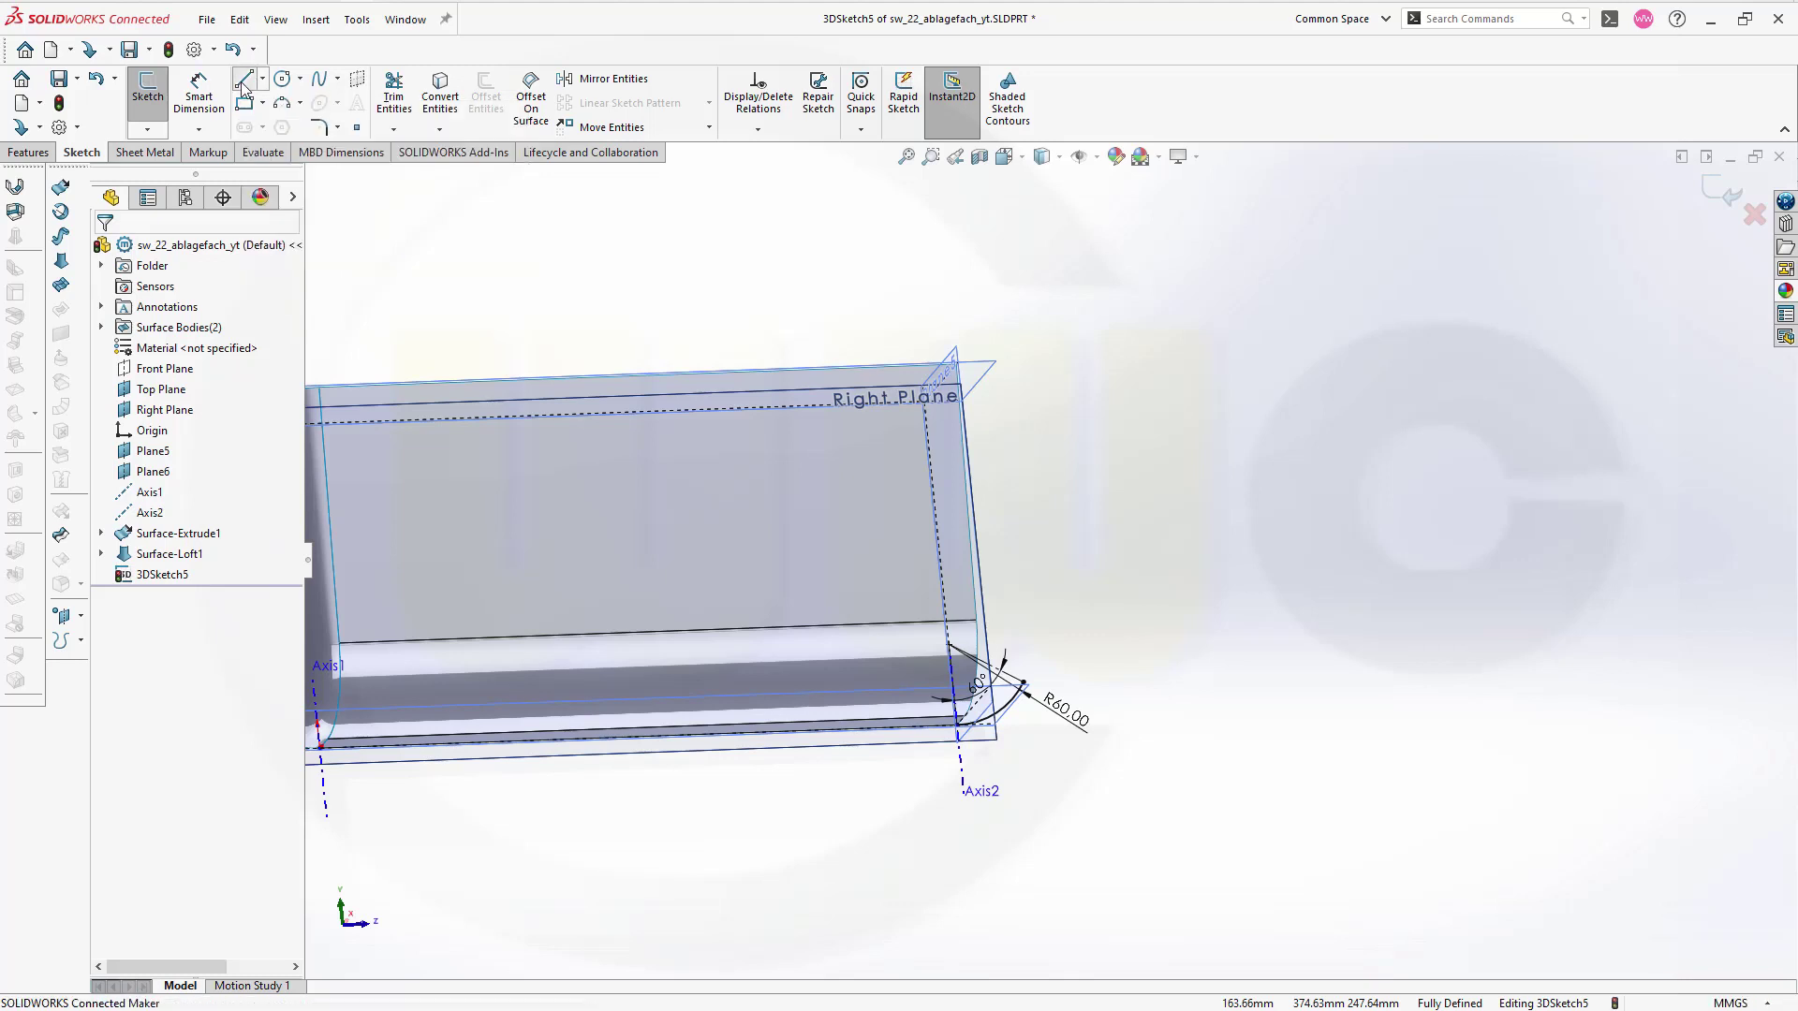
click(1026, 685)
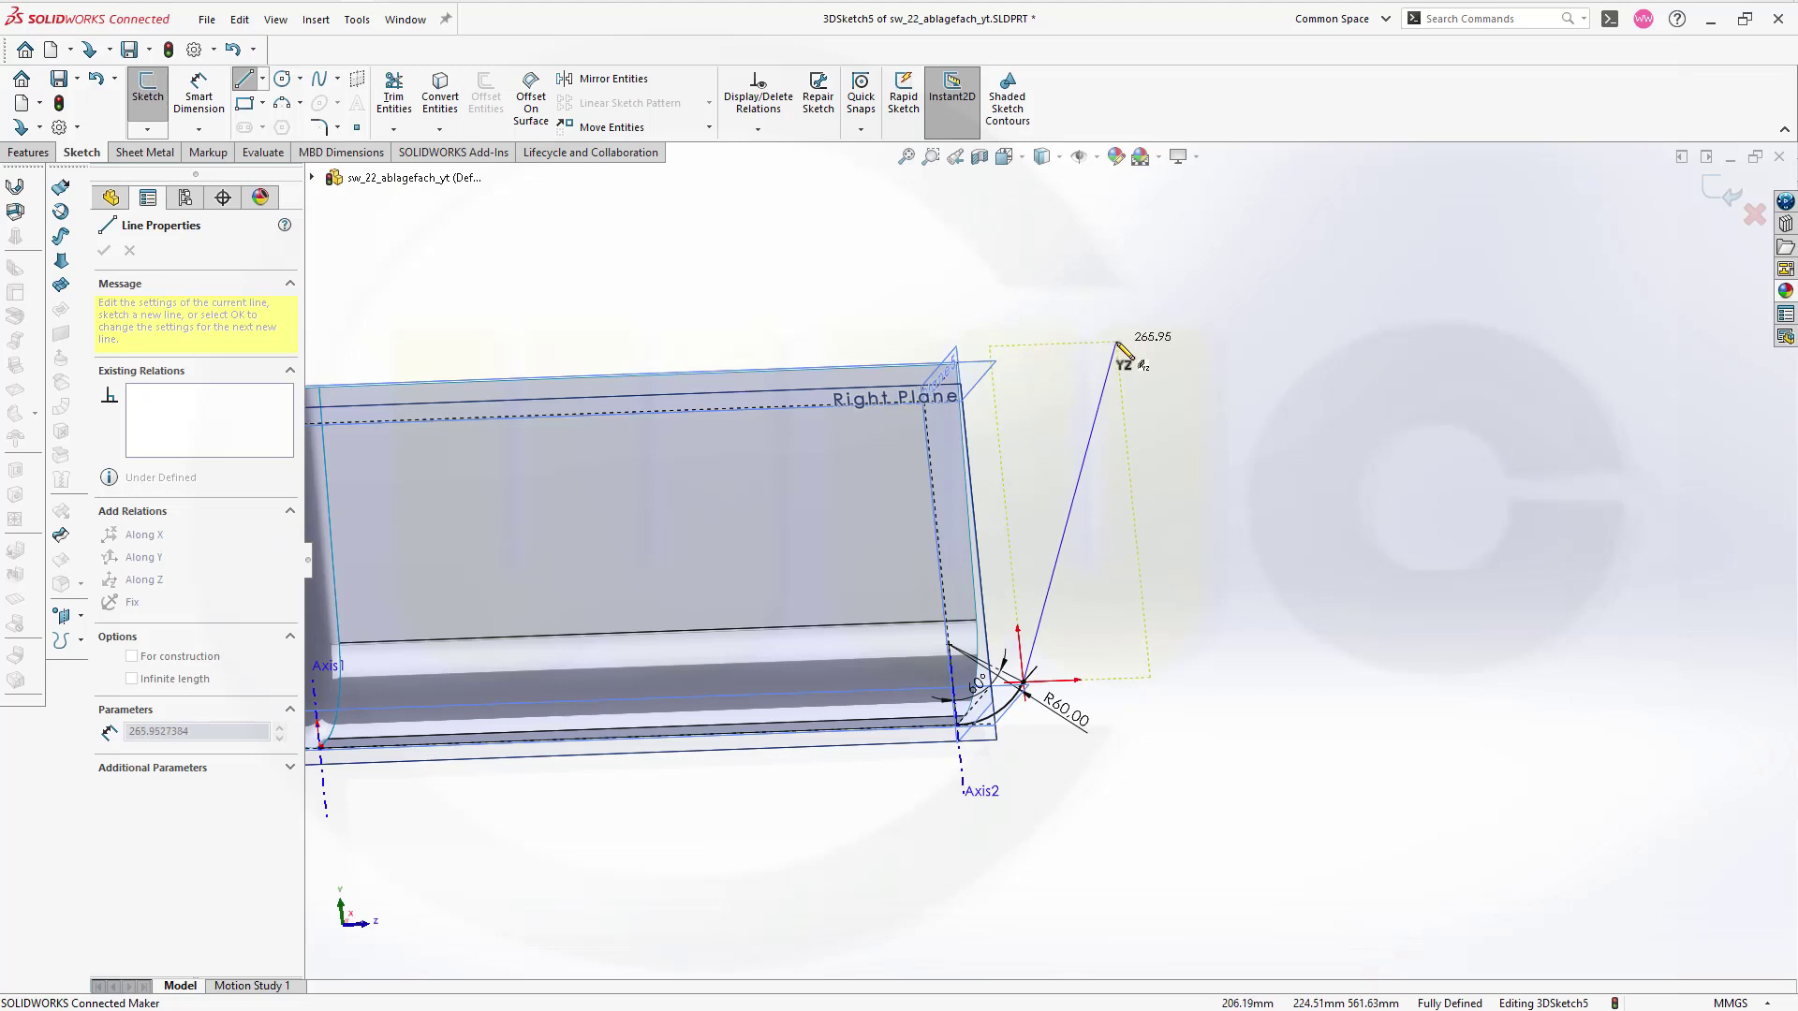
click(1118, 343)
key(Escape)
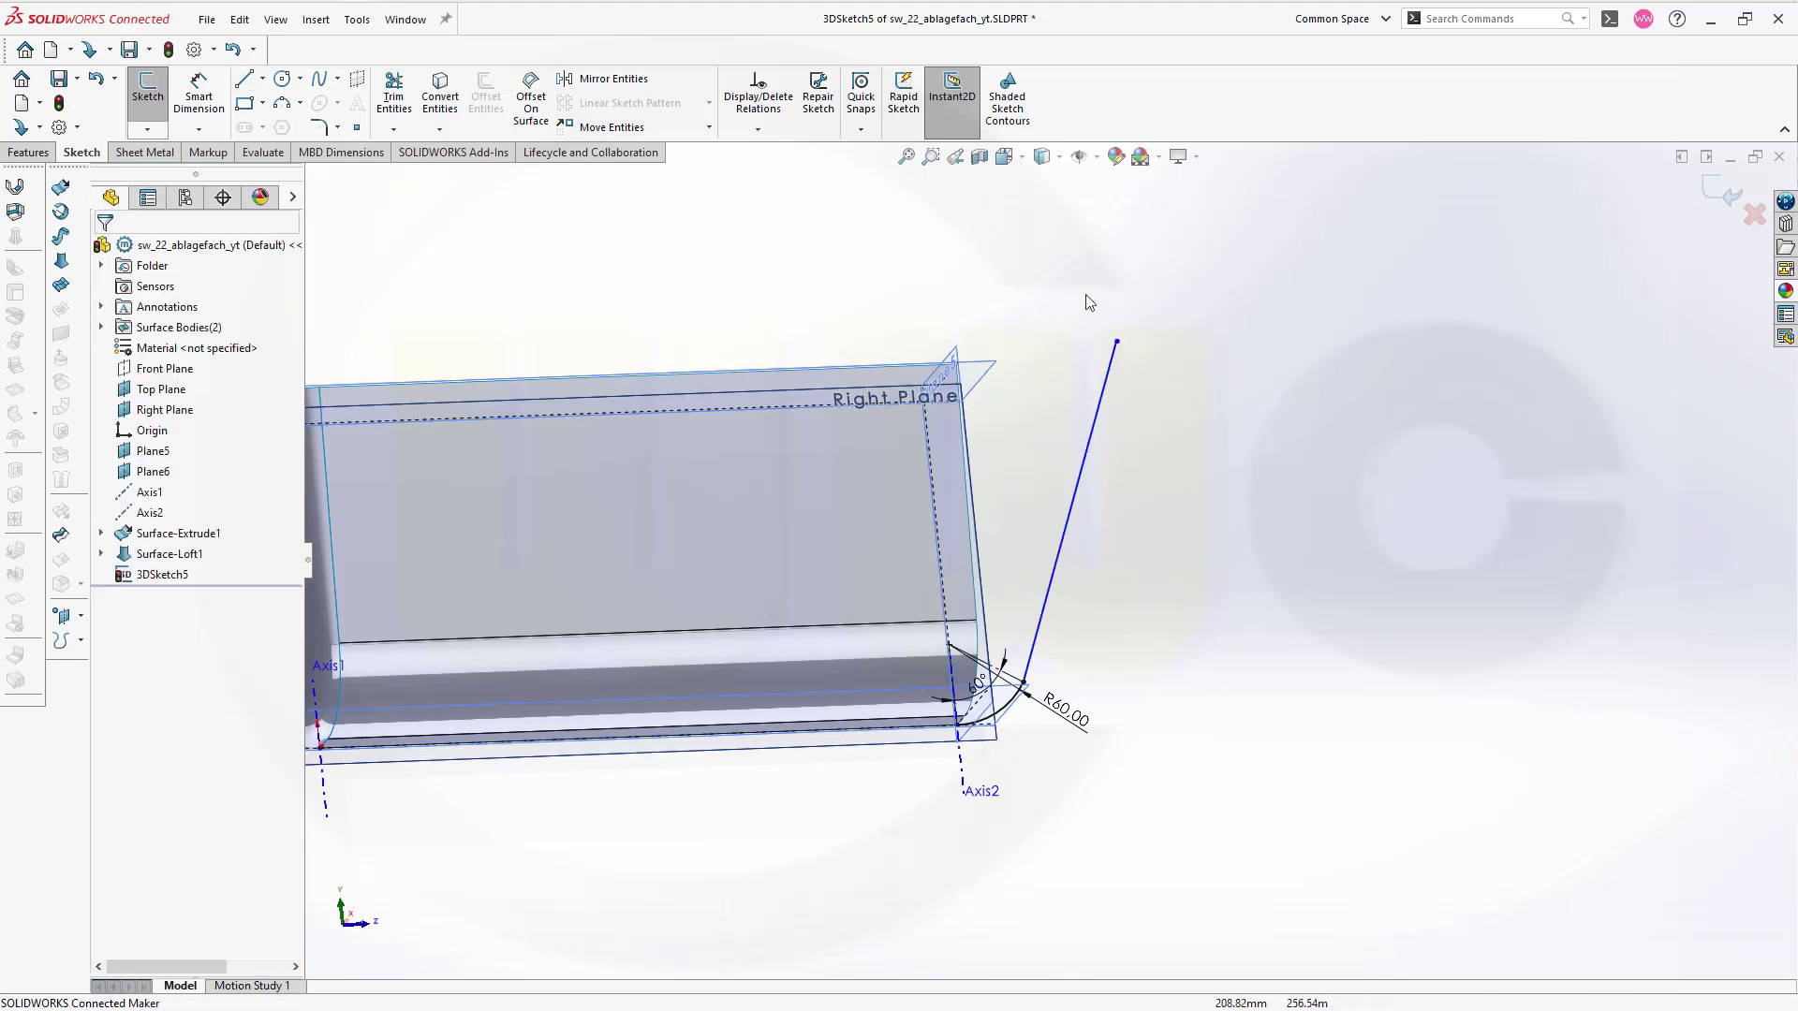
Step: Constrain the sloping line's upper endpoint to lie on Plane6
click(1116, 341)
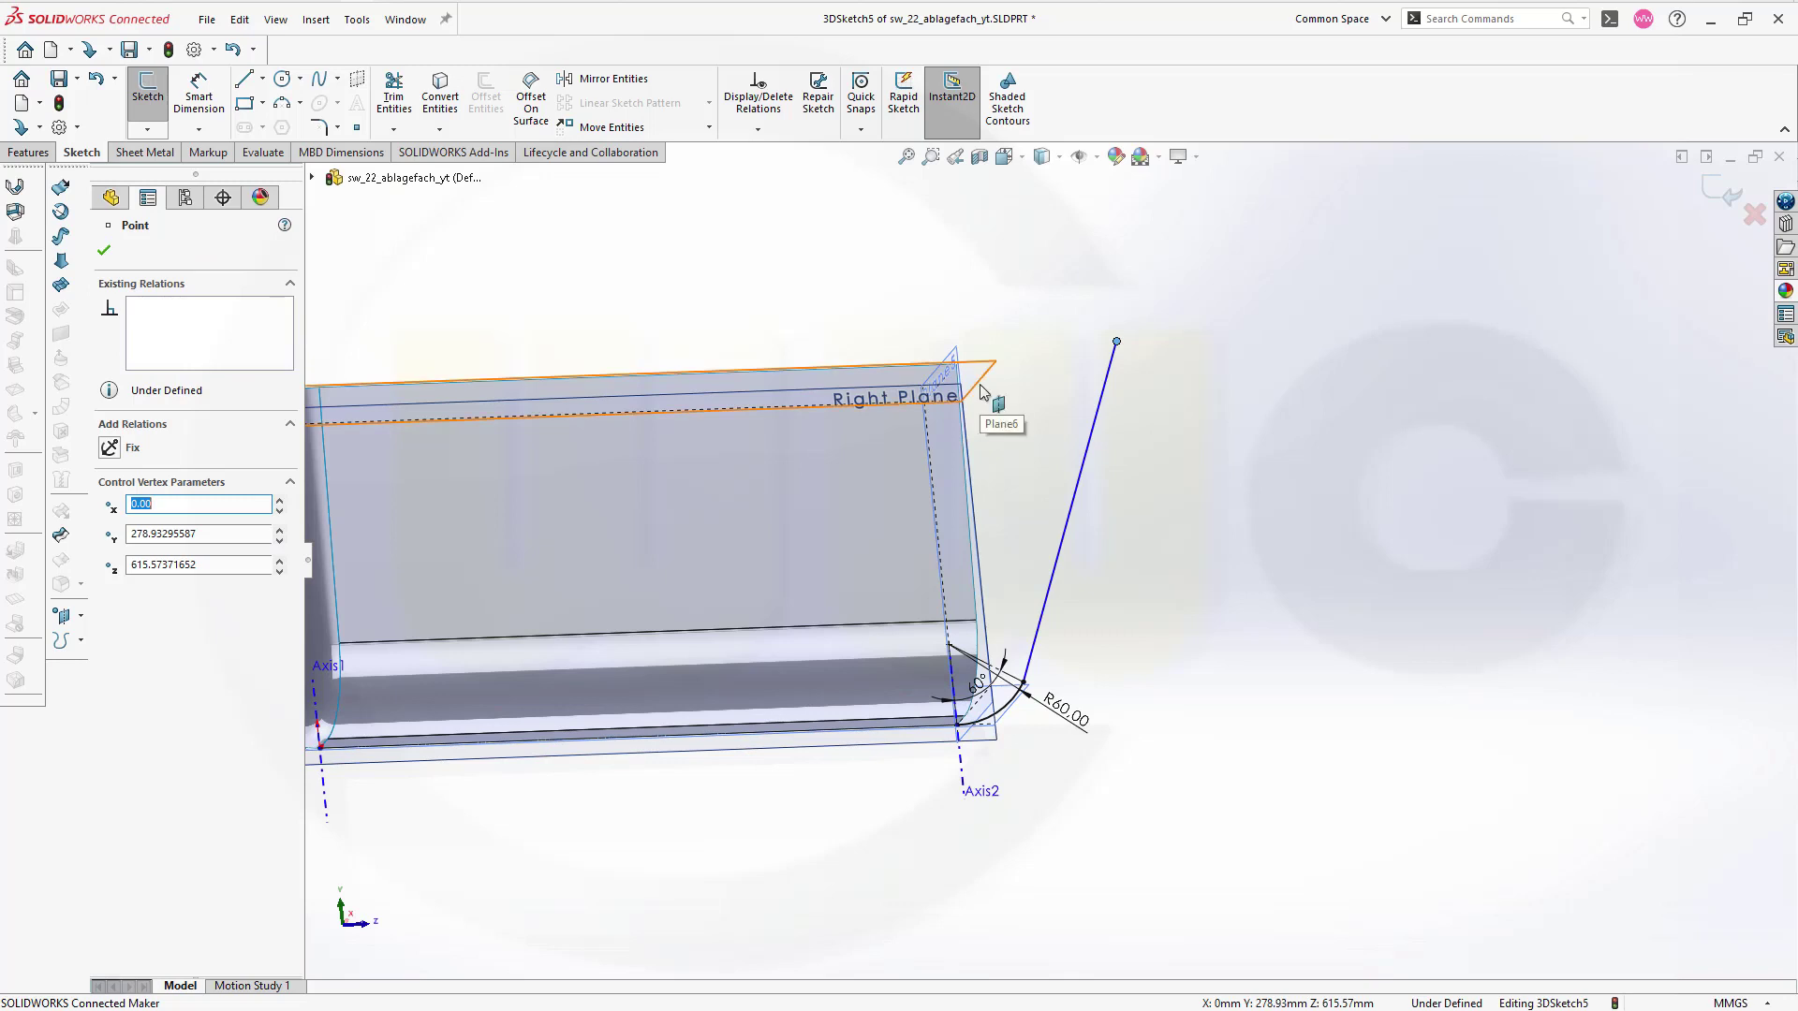
ctrl+click(983, 391)
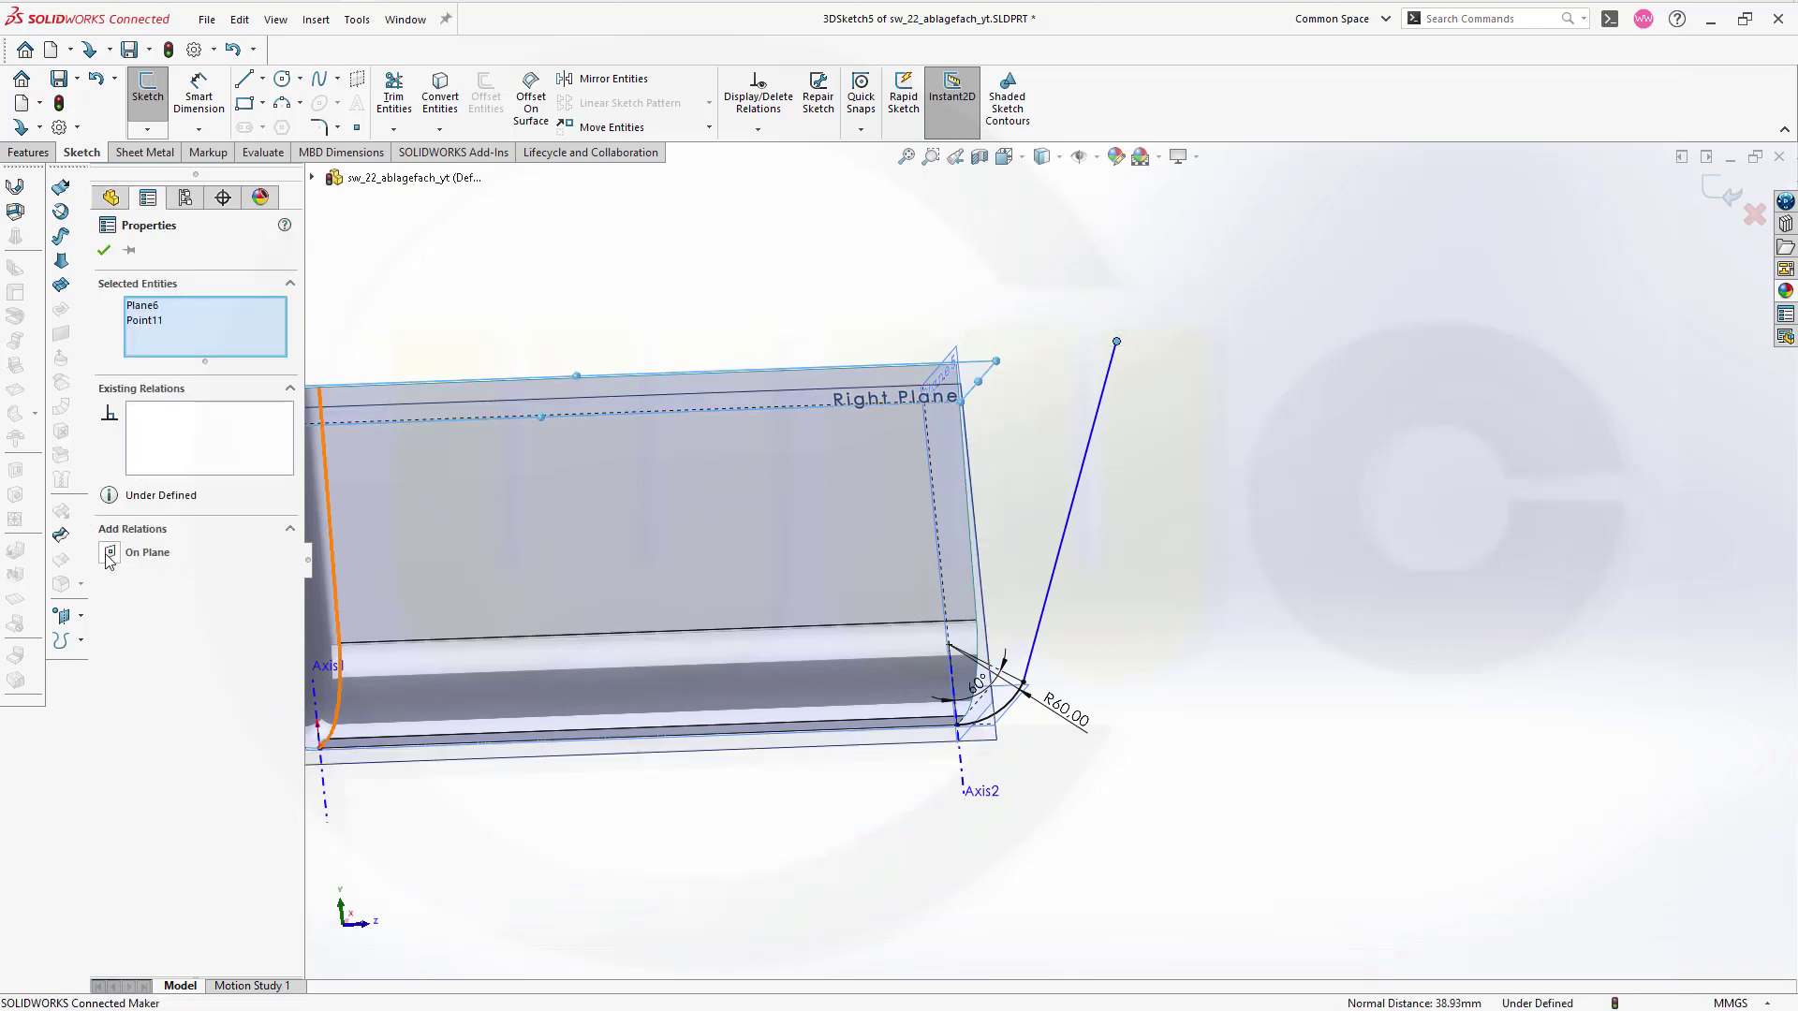
click(108, 552)
click(1296, 511)
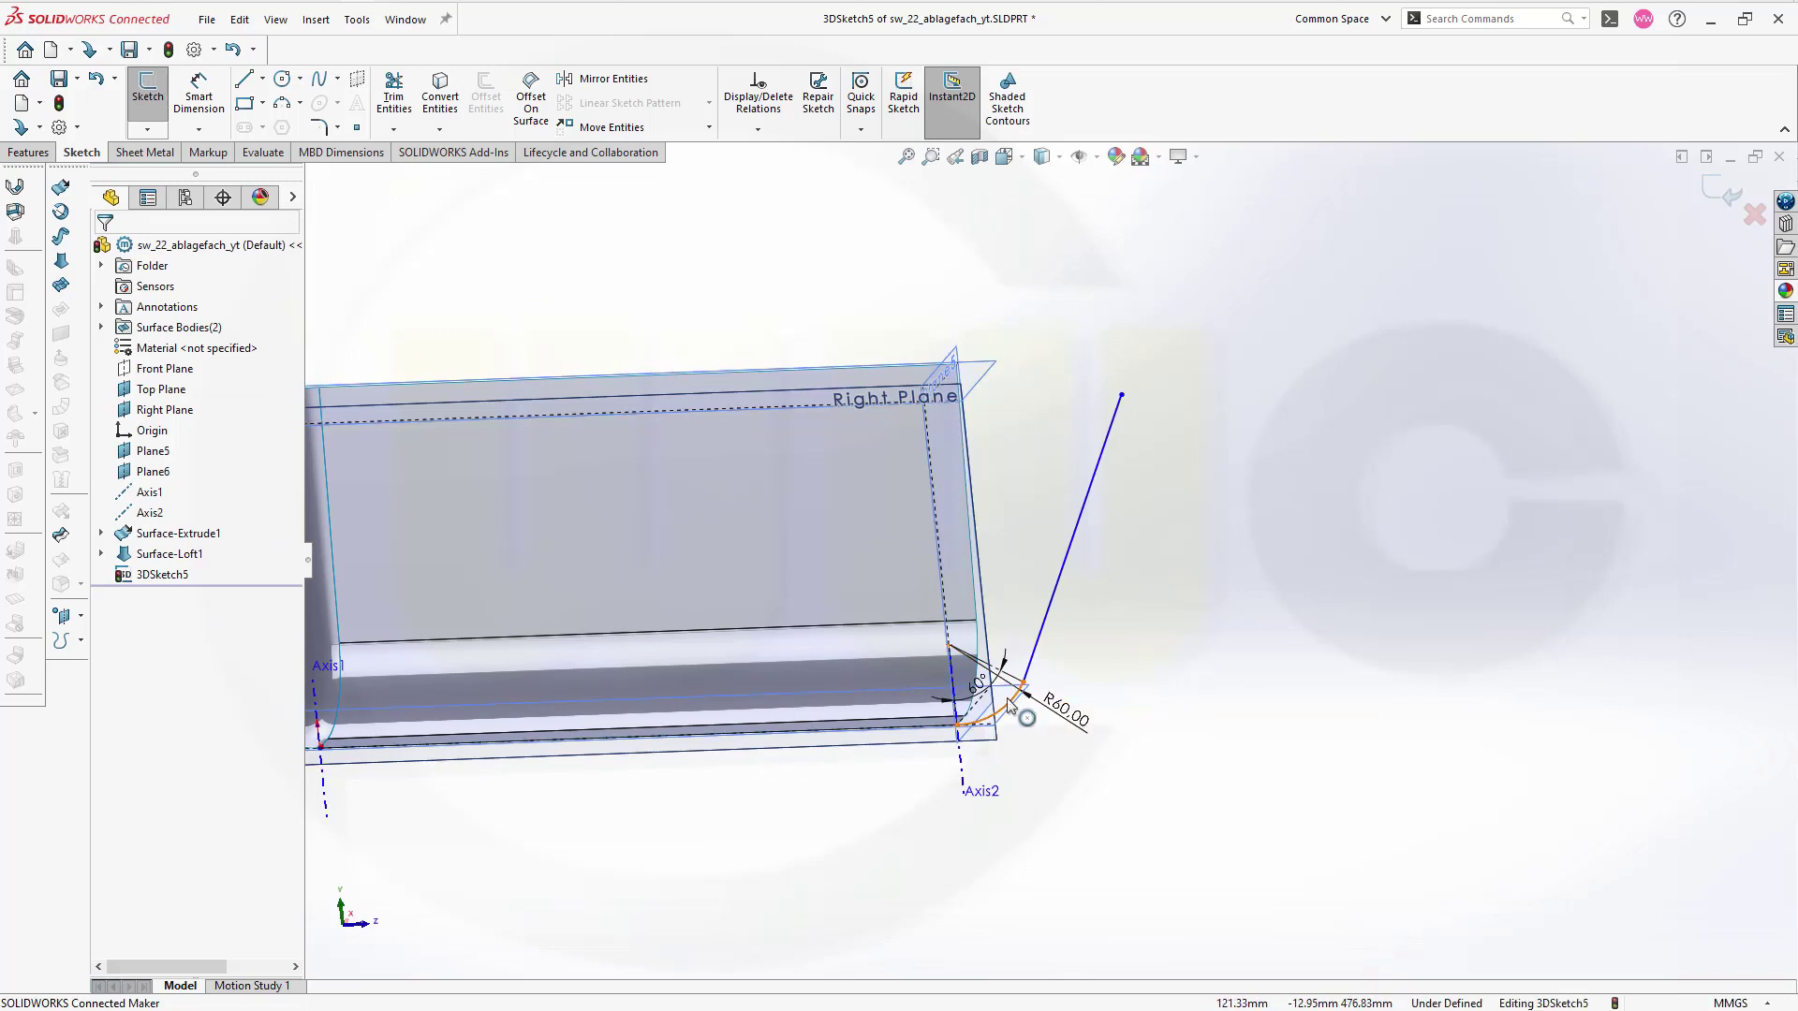
Step: Dimension the angle between the sloping line and the arc's construction radius line along Axis2 as 30 degrees, and finish the 3D sketch
click(200, 97)
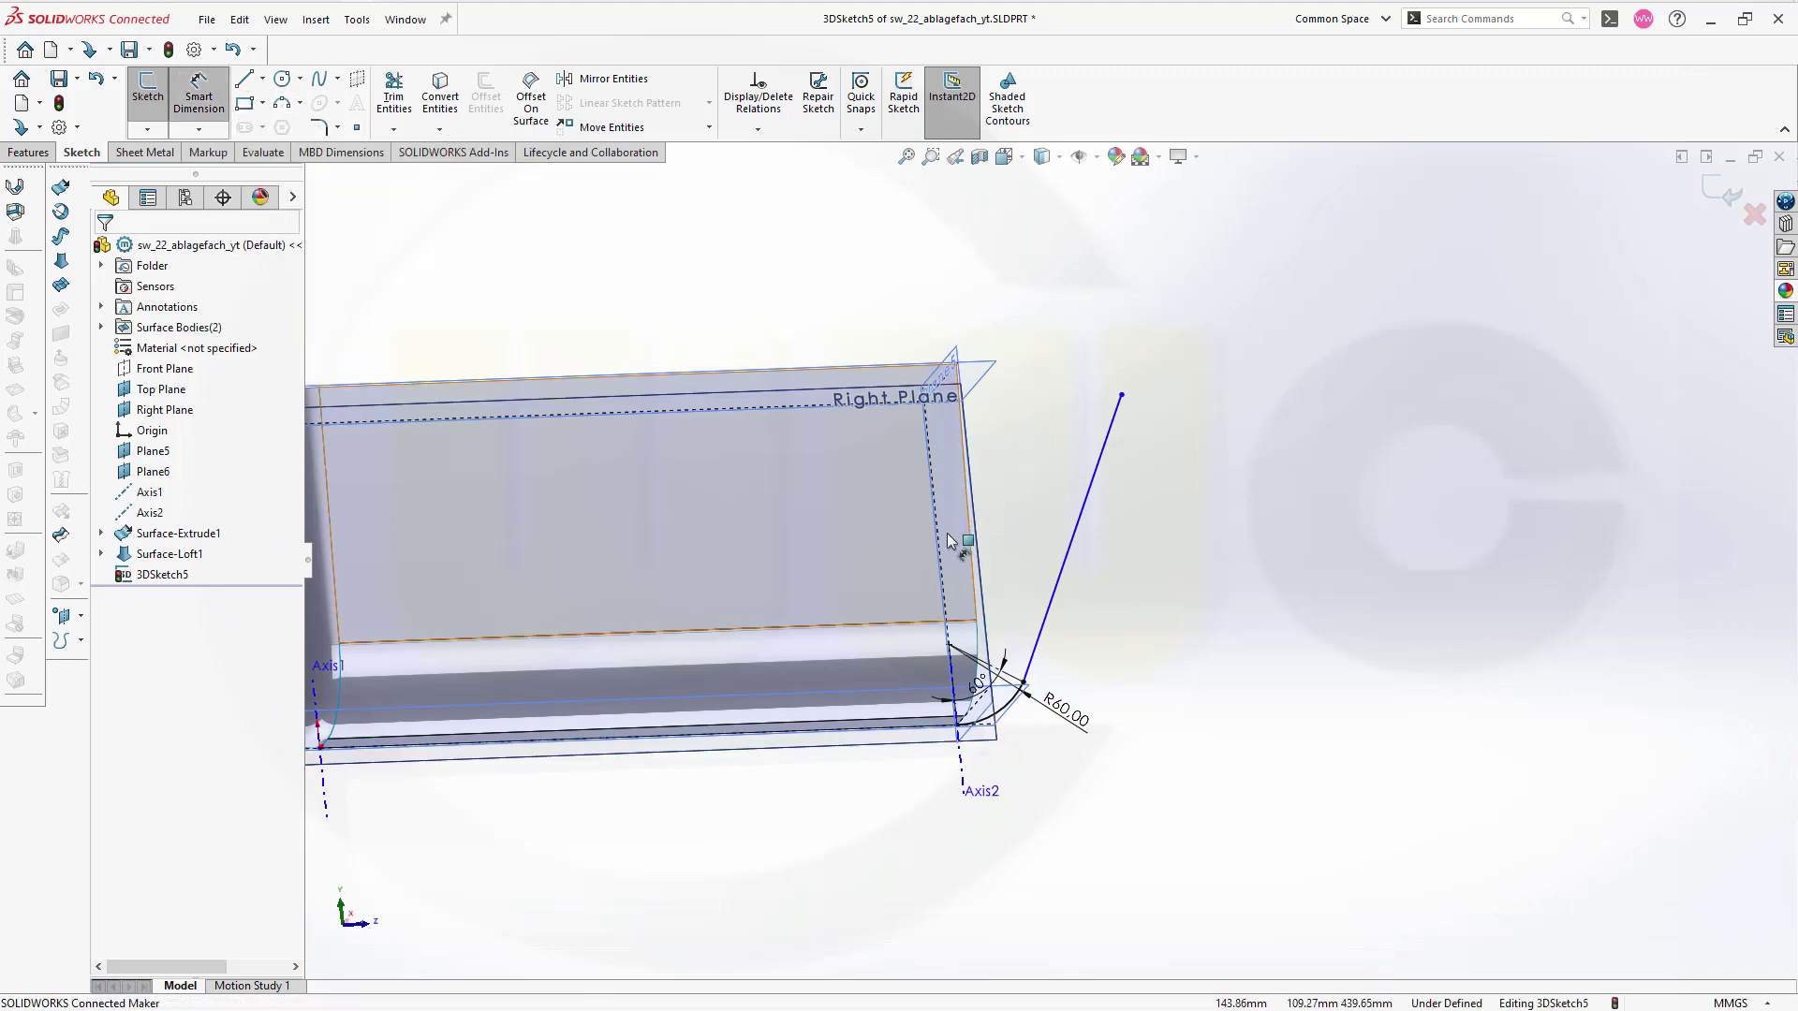
click(954, 685)
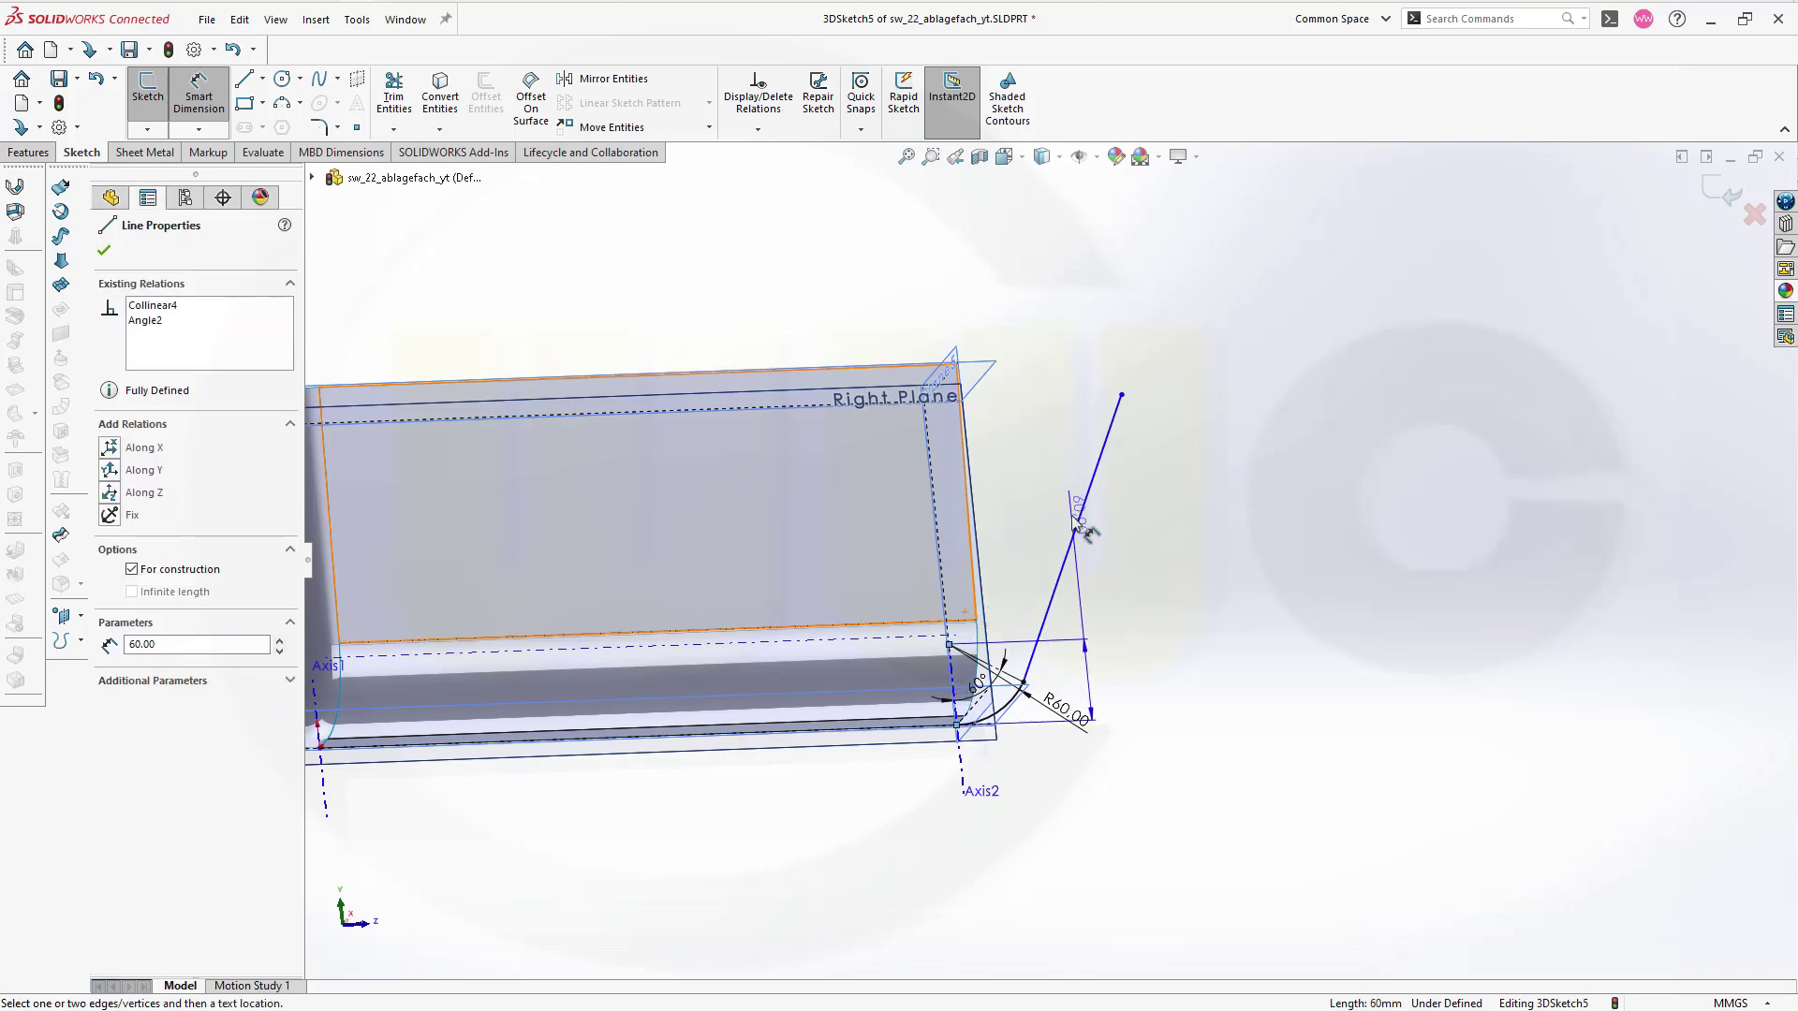
click(1084, 508)
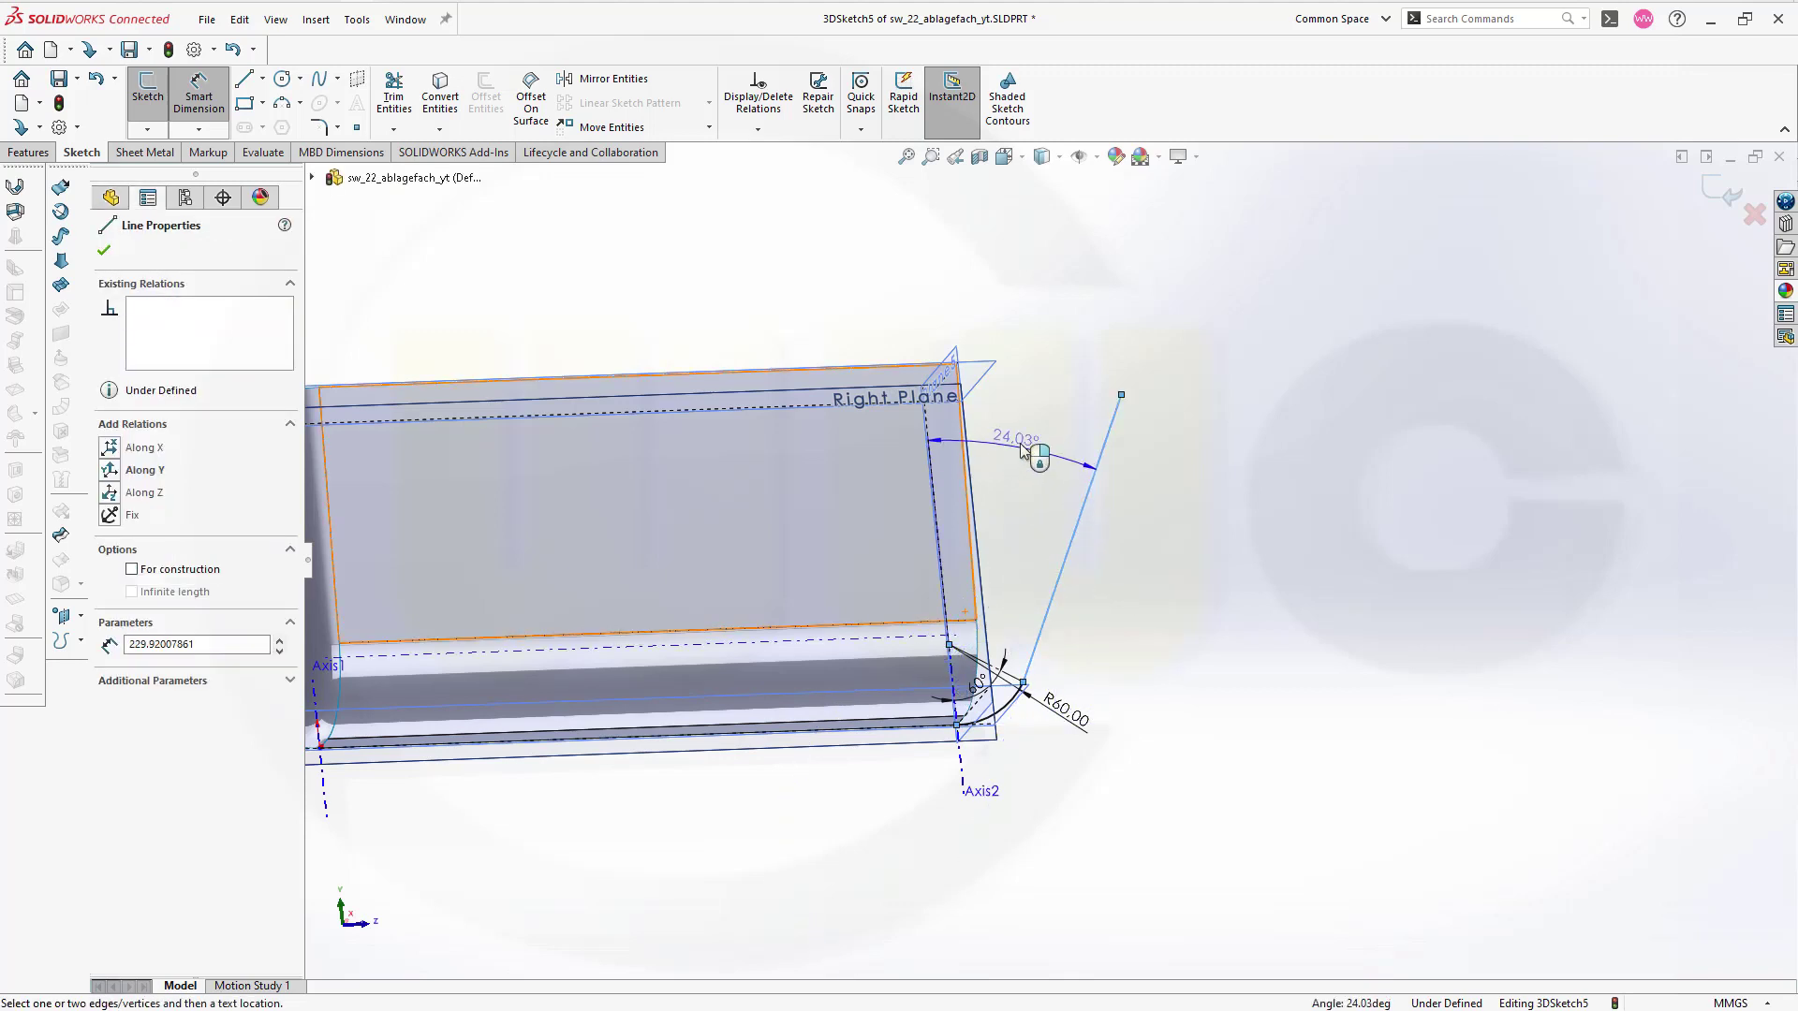
click(1036, 354)
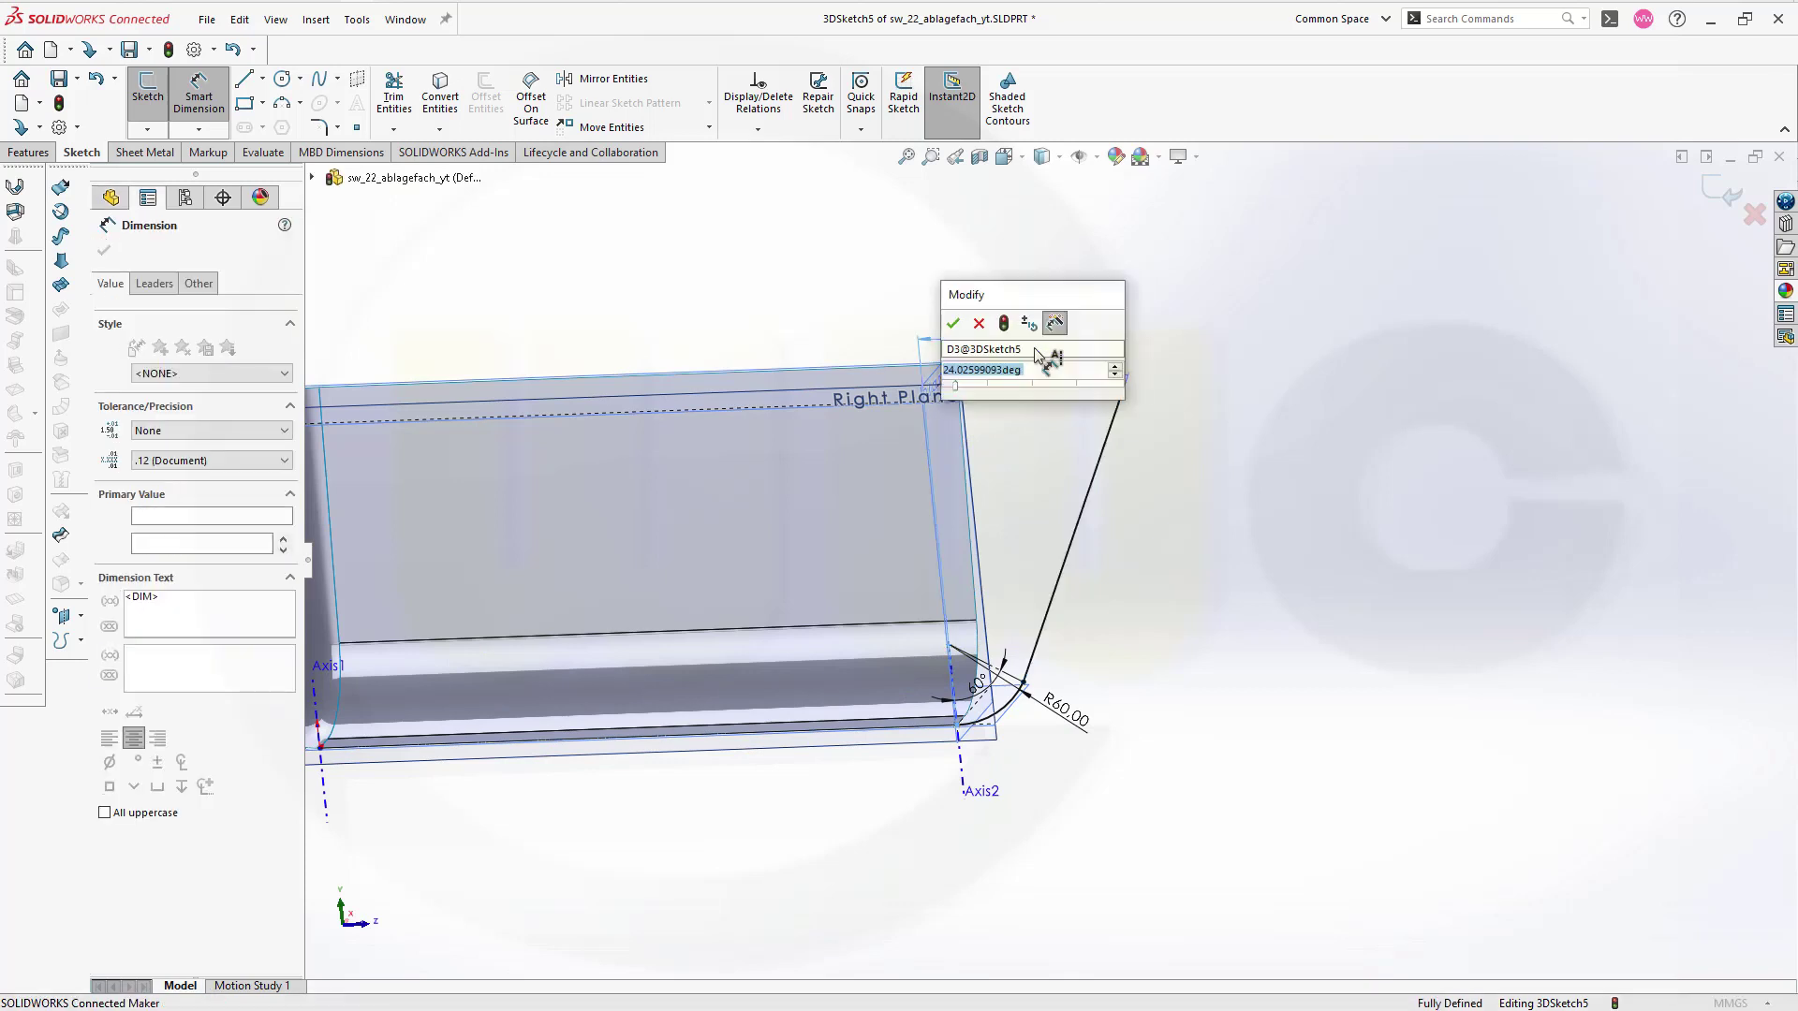
text(30)
key(Return)
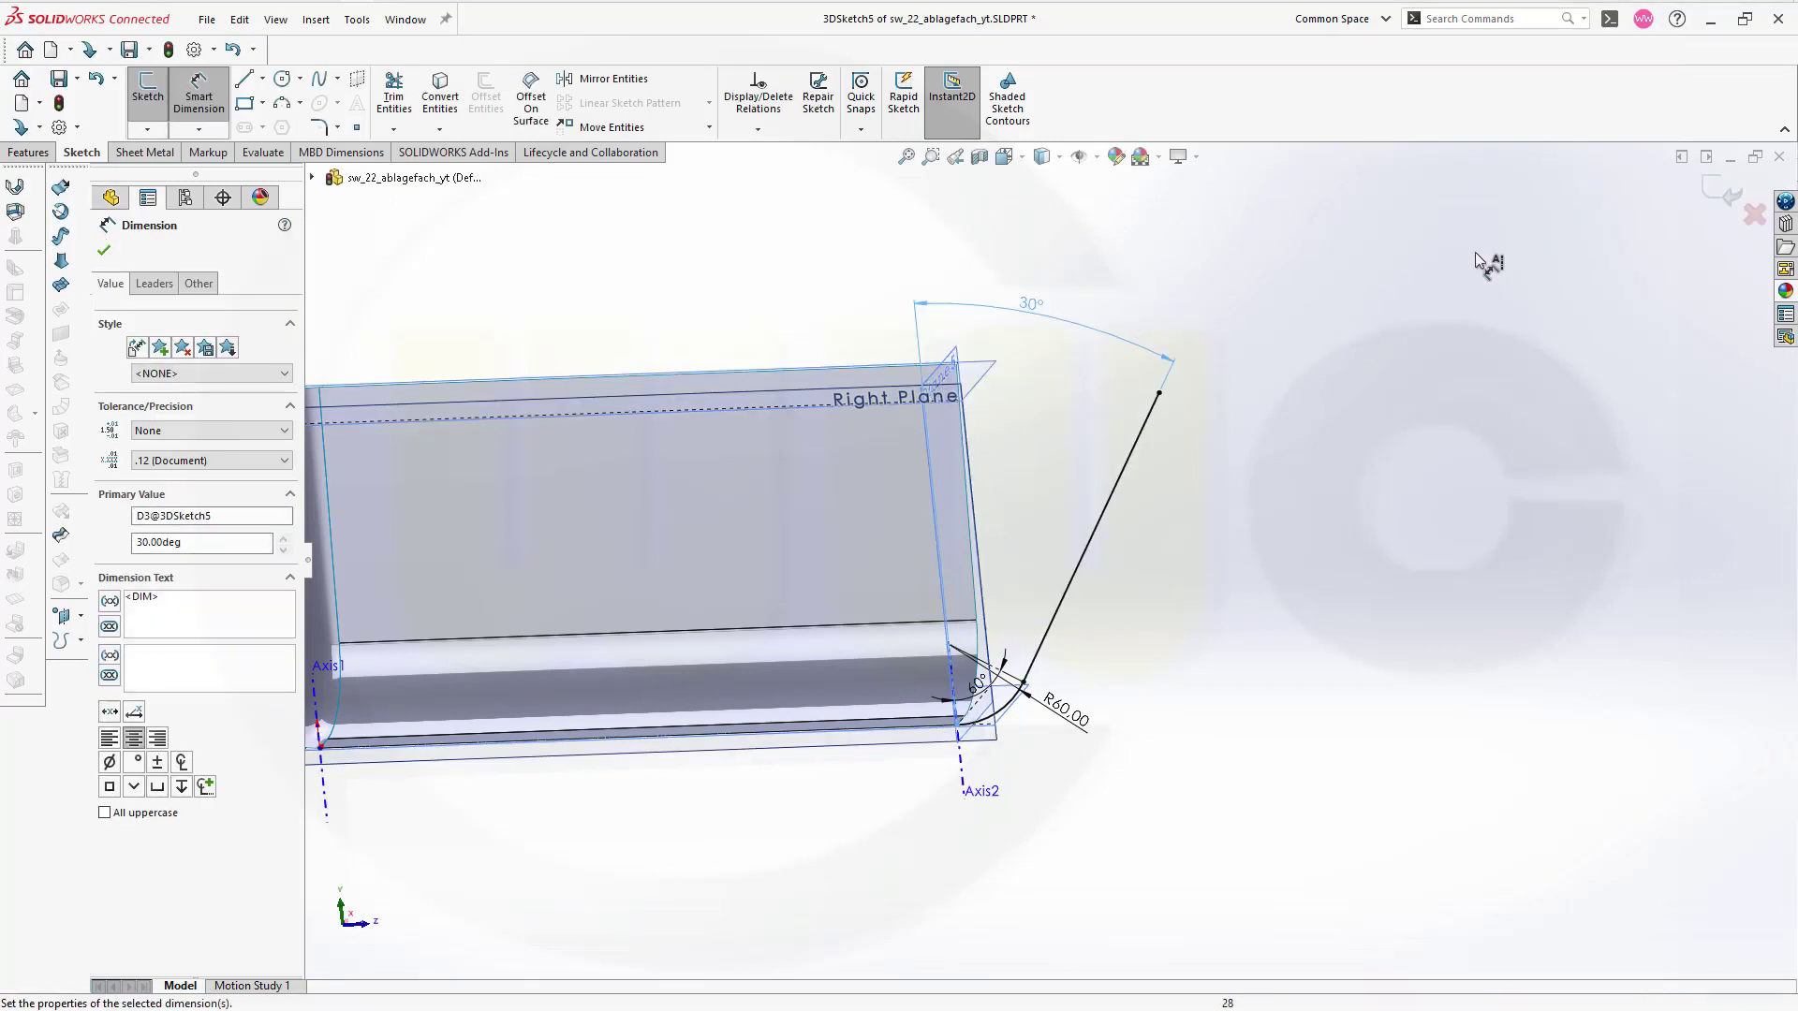
click(104, 250)
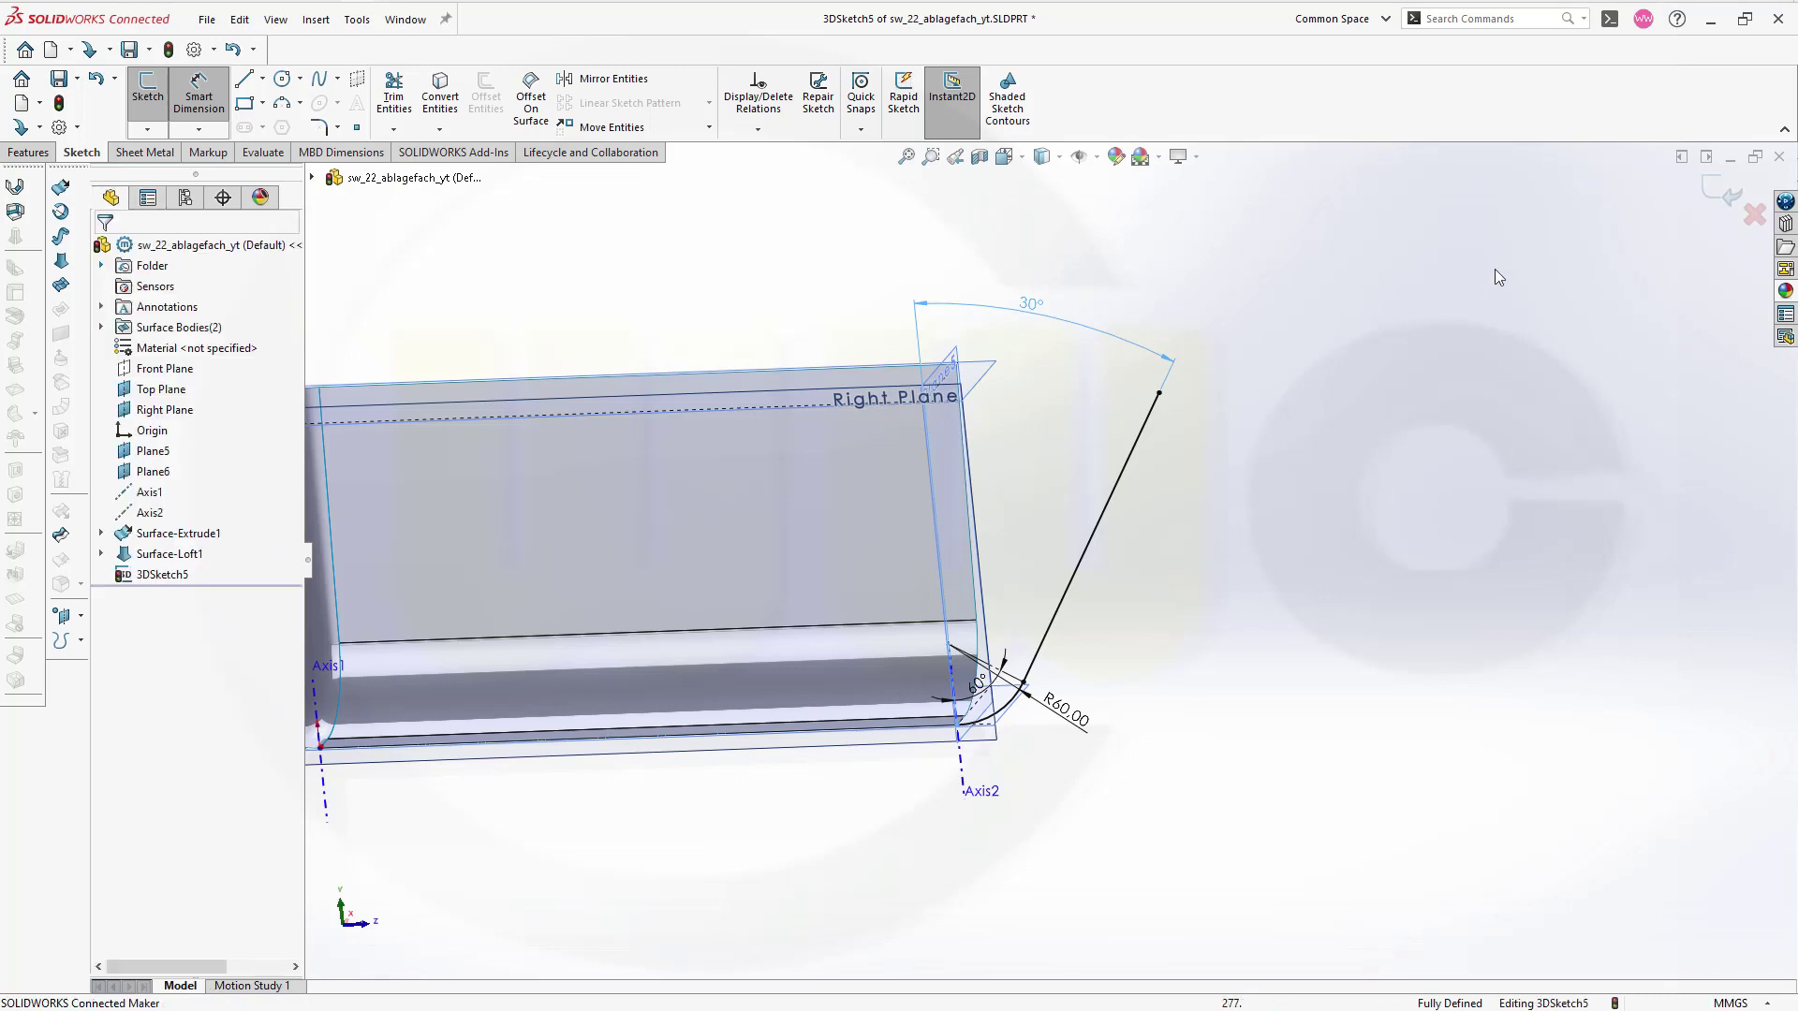
key(Escape)
click(1721, 195)
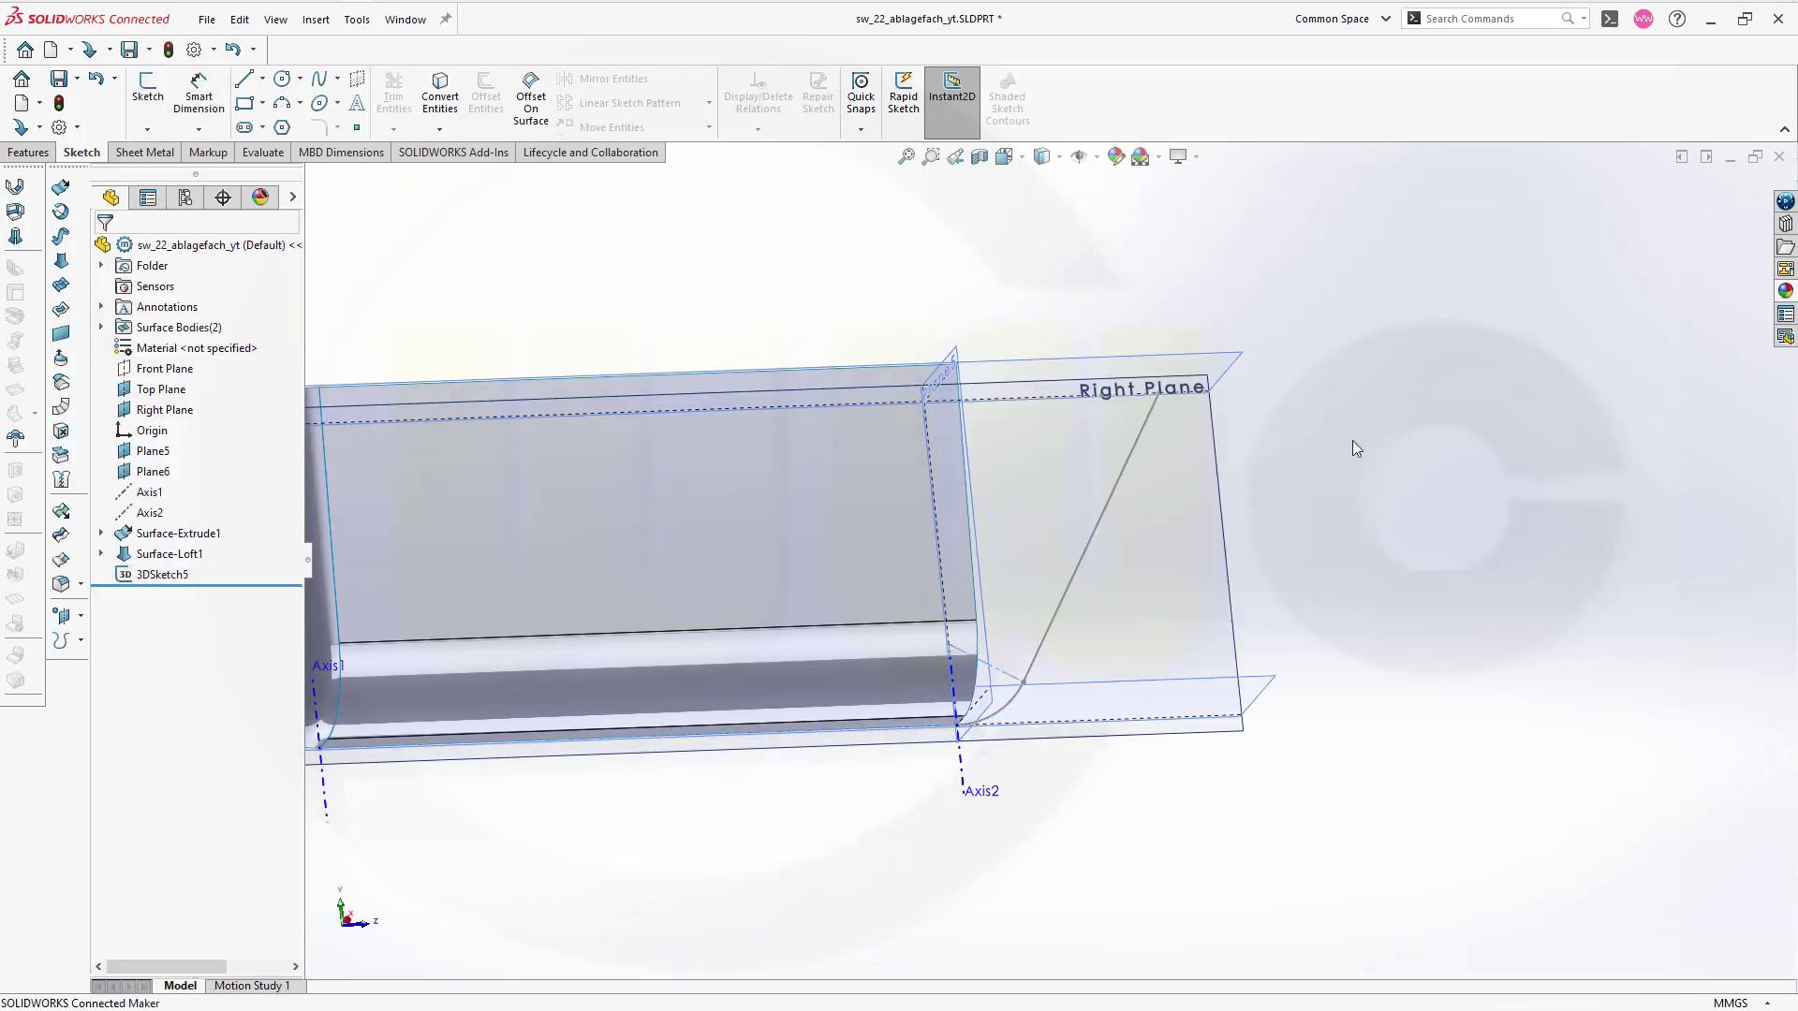
Step: Start a new 3D sketch and draw a three-point arc of about 32.5 mm radius on Plane6, beyond the end of the surface
middle_drag(1352, 440, 913, 644)
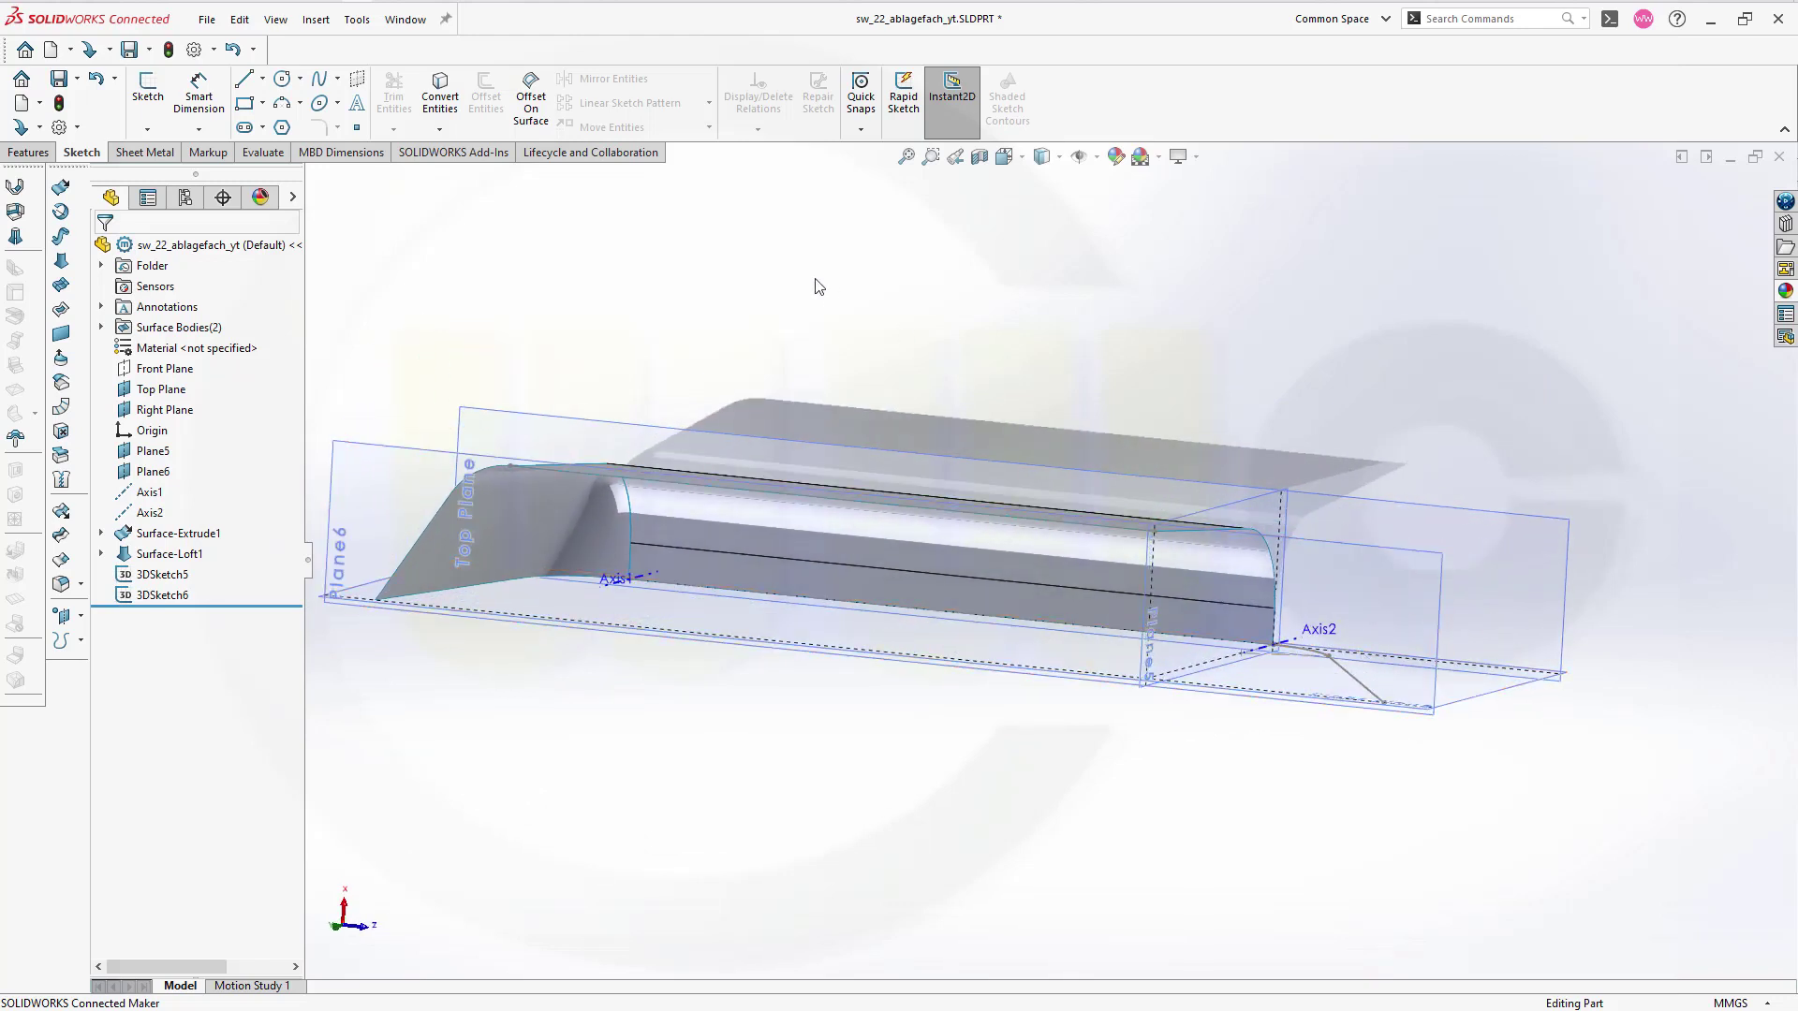
click(147, 128)
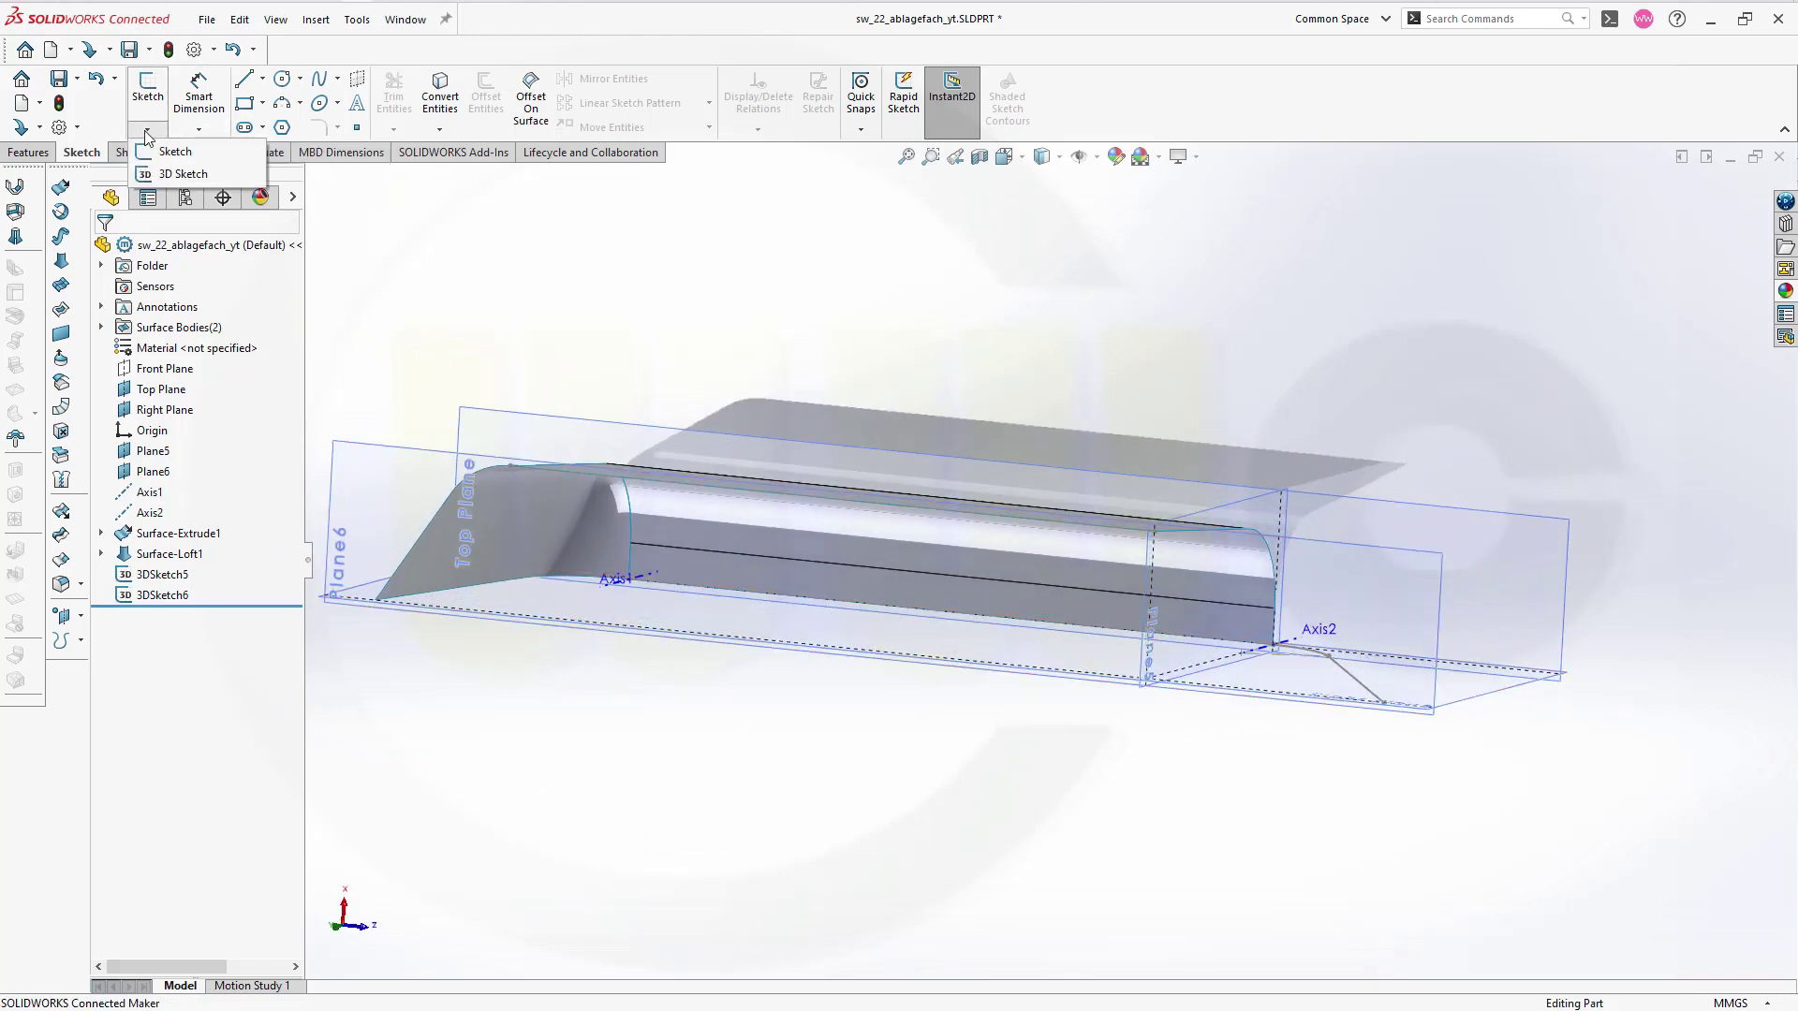
click(190, 175)
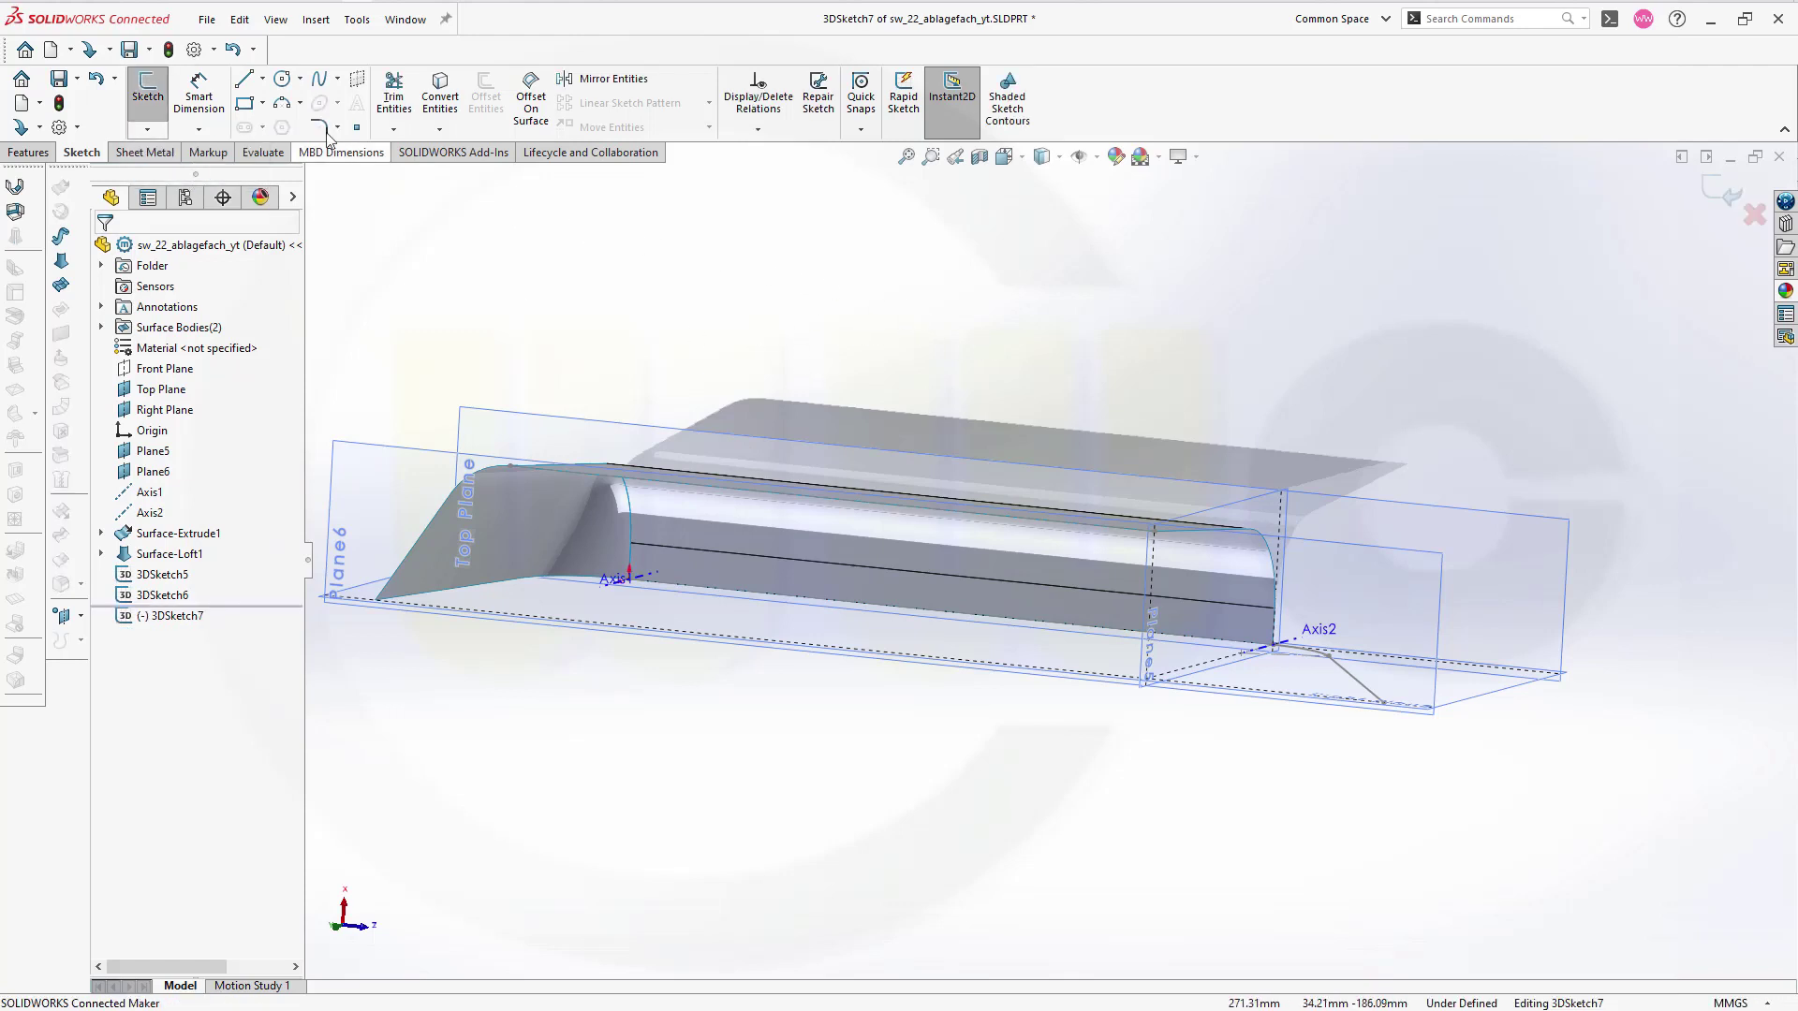
click(749, 645)
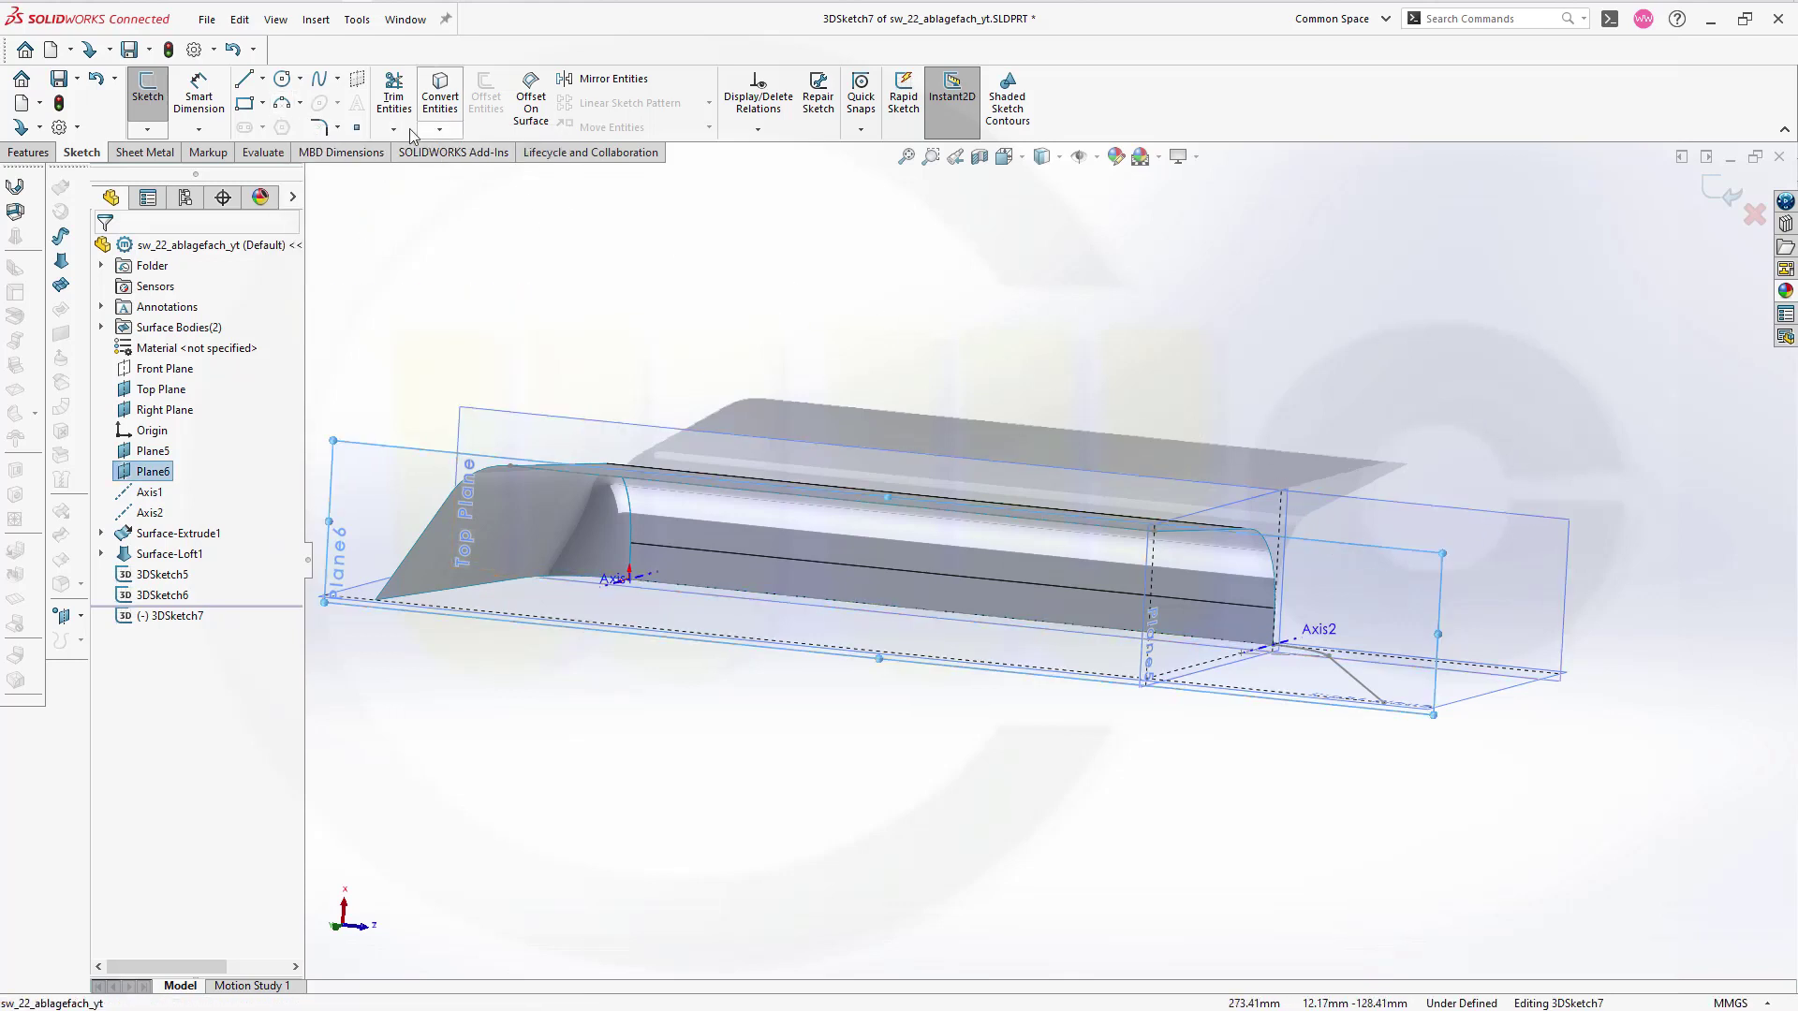
click(299, 103)
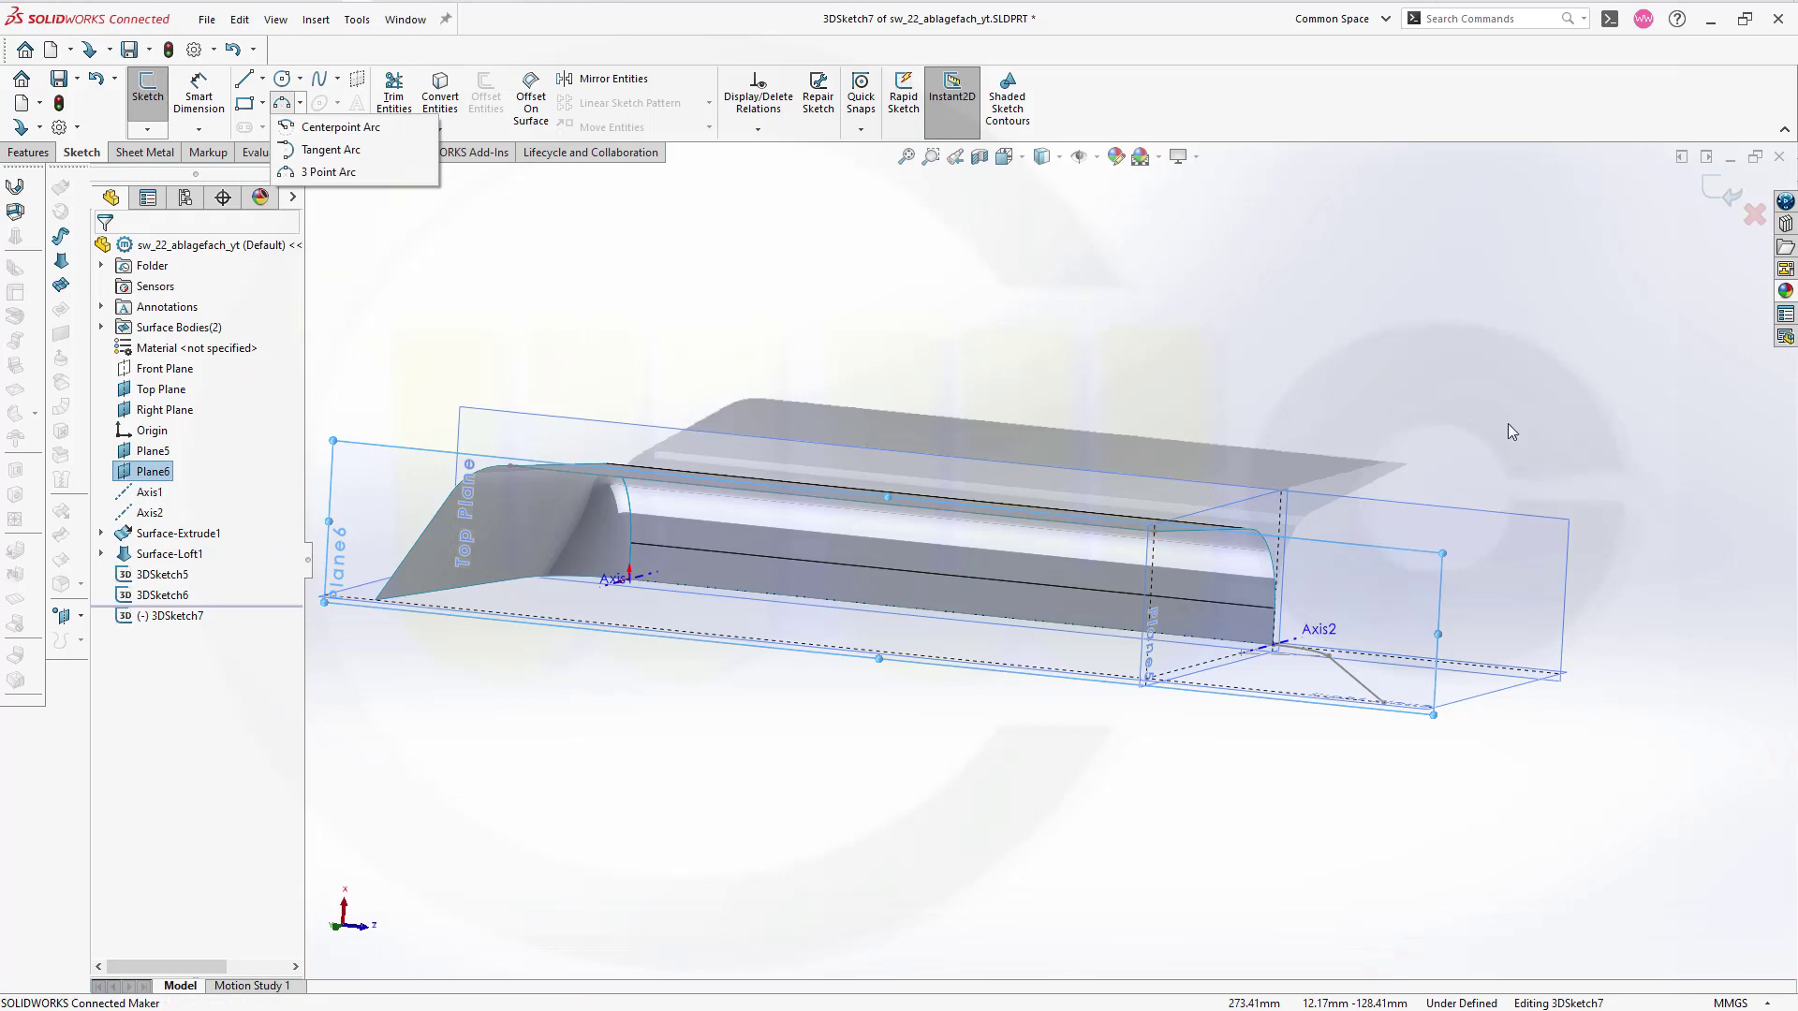
click(301, 103)
click(311, 164)
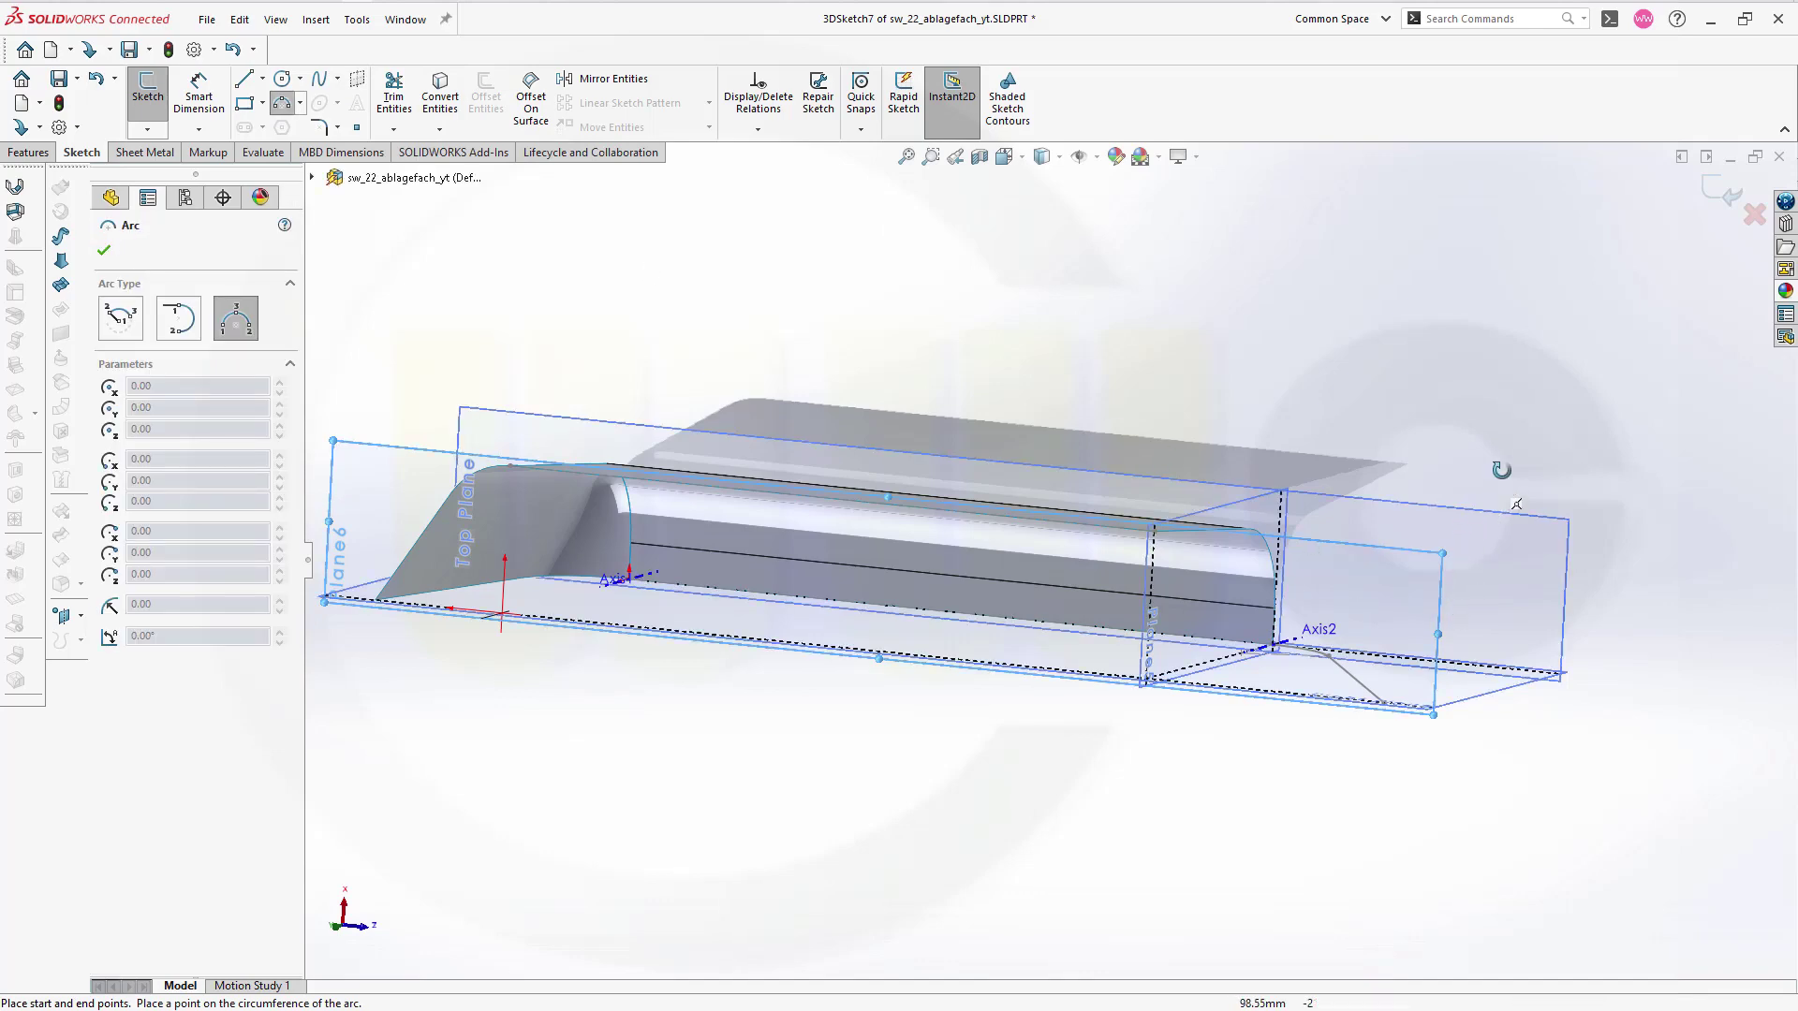
middle_drag(1492, 461, 1529, 474)
scroll(1450, 569, down, 2)
scroll(1450, 568, down, 1)
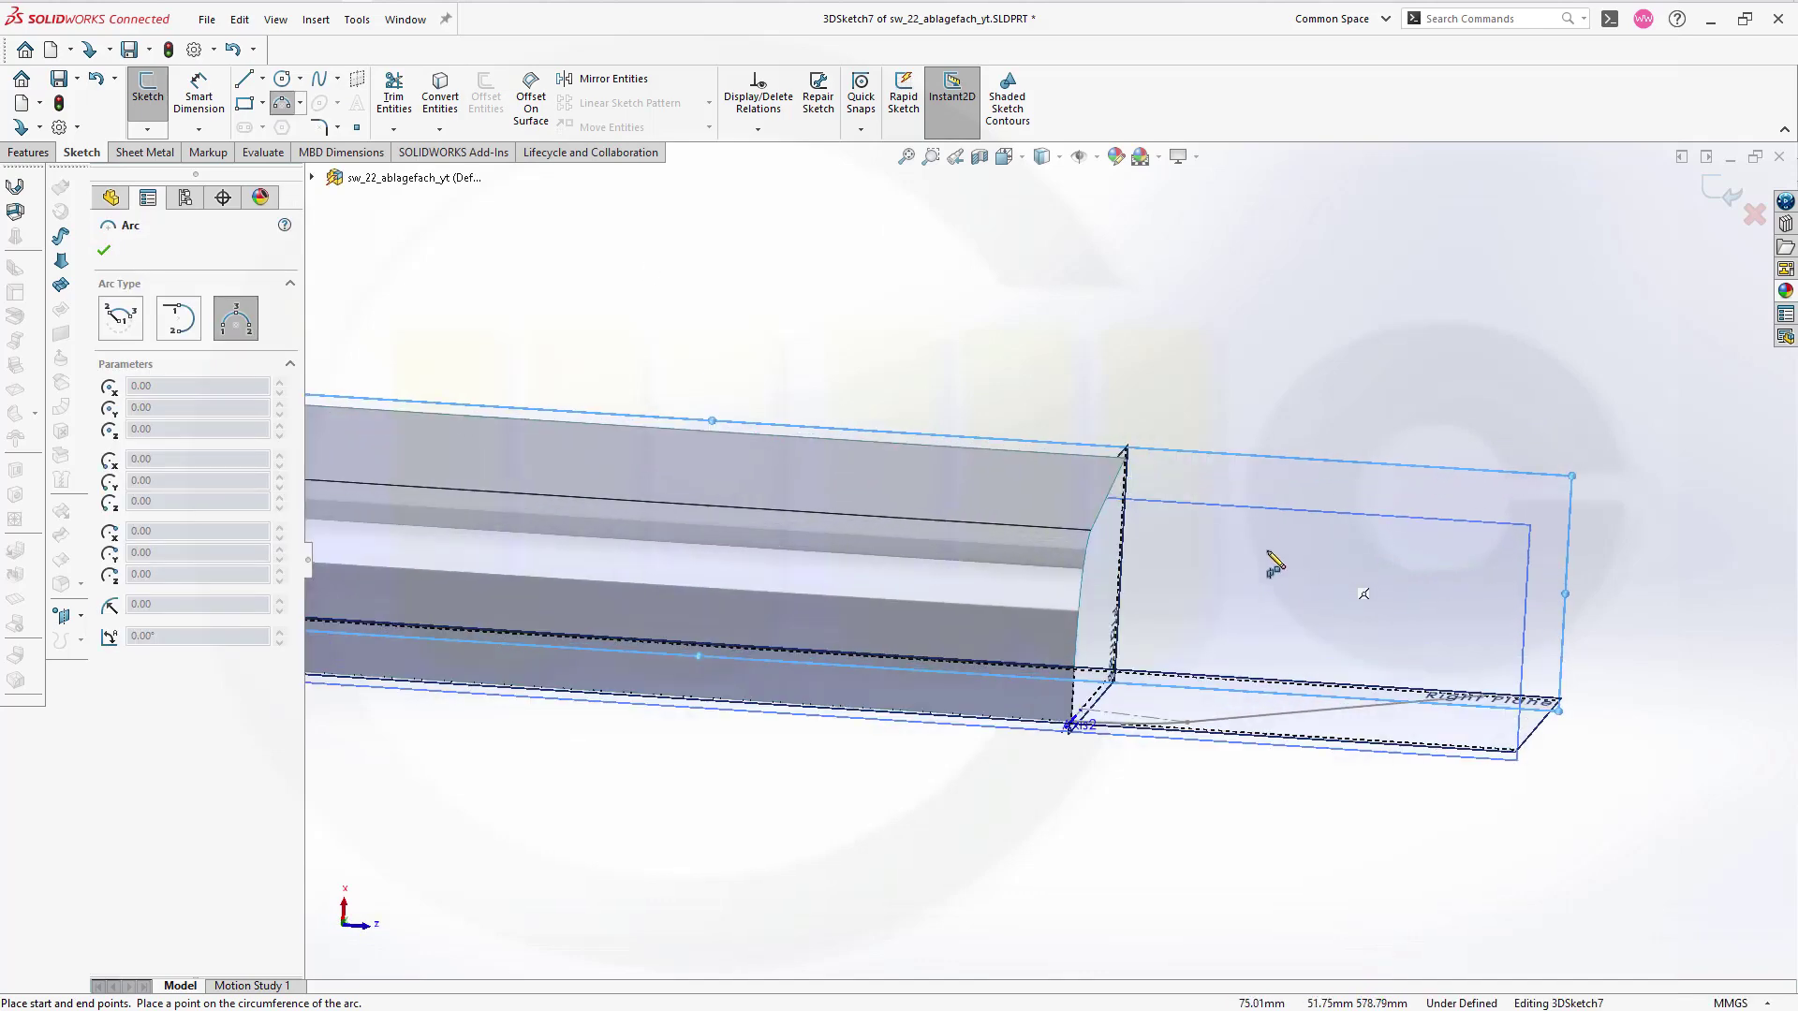
click(1203, 518)
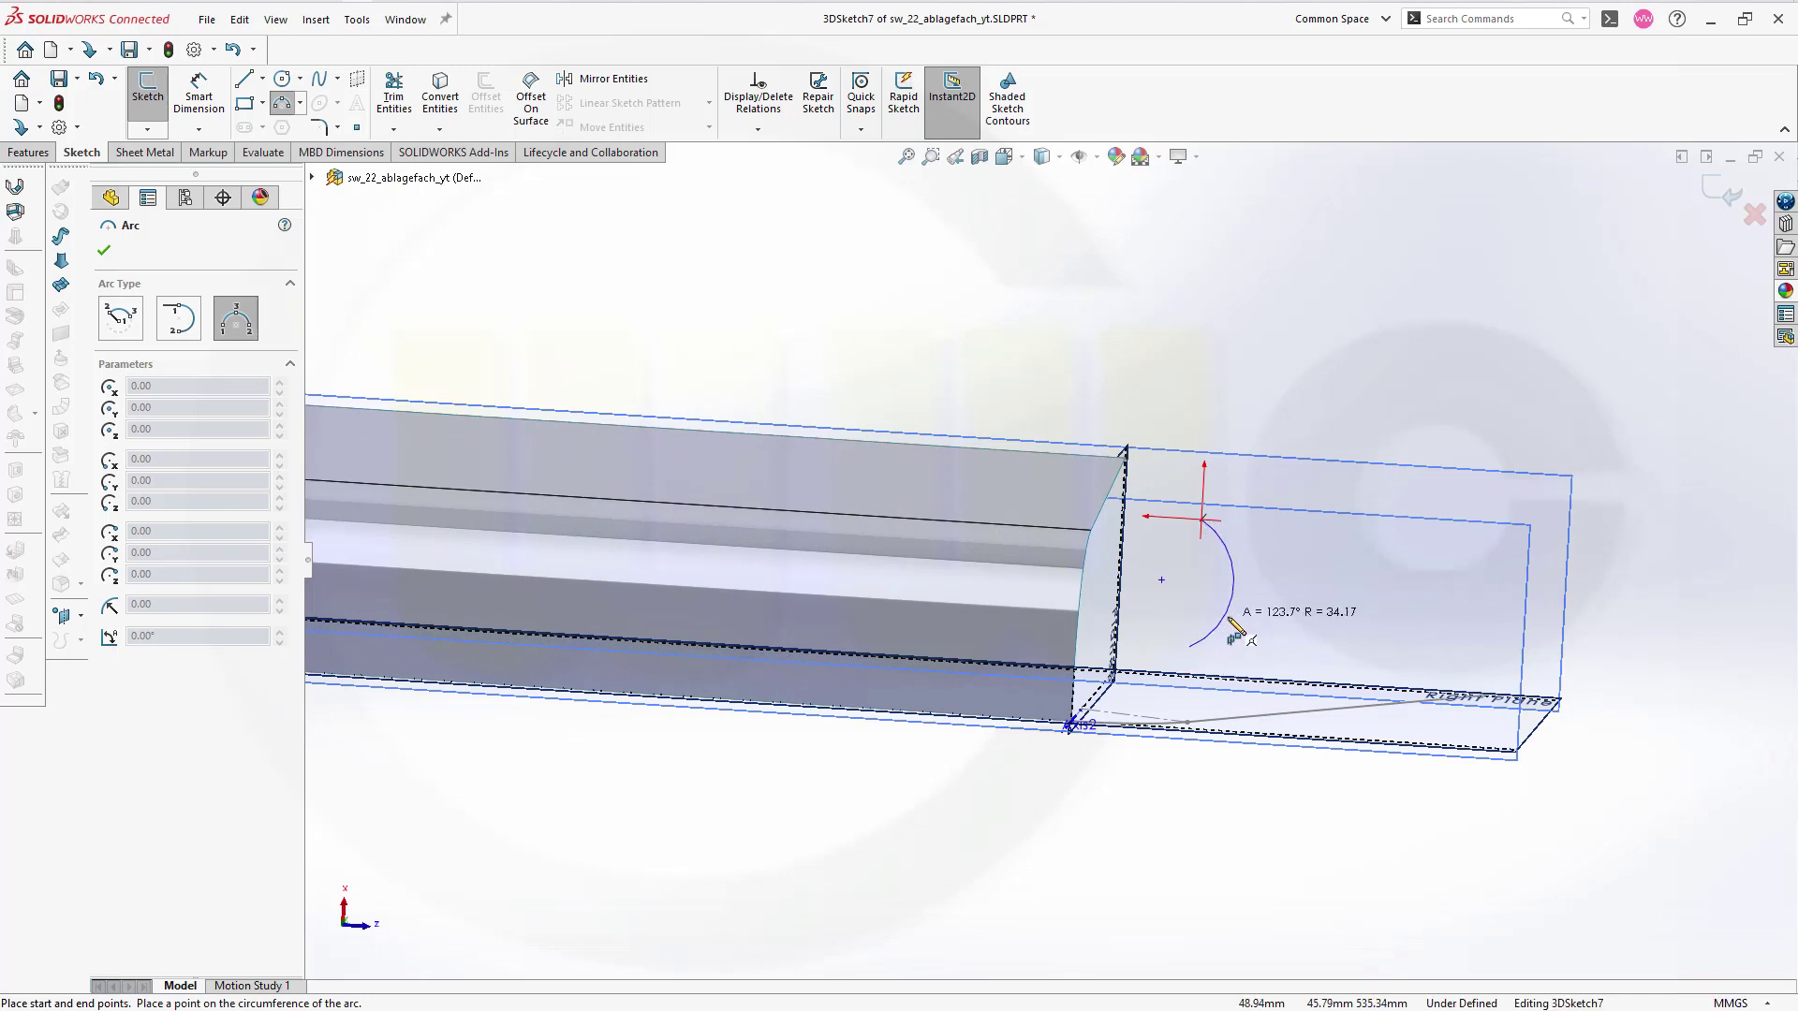
click(1237, 587)
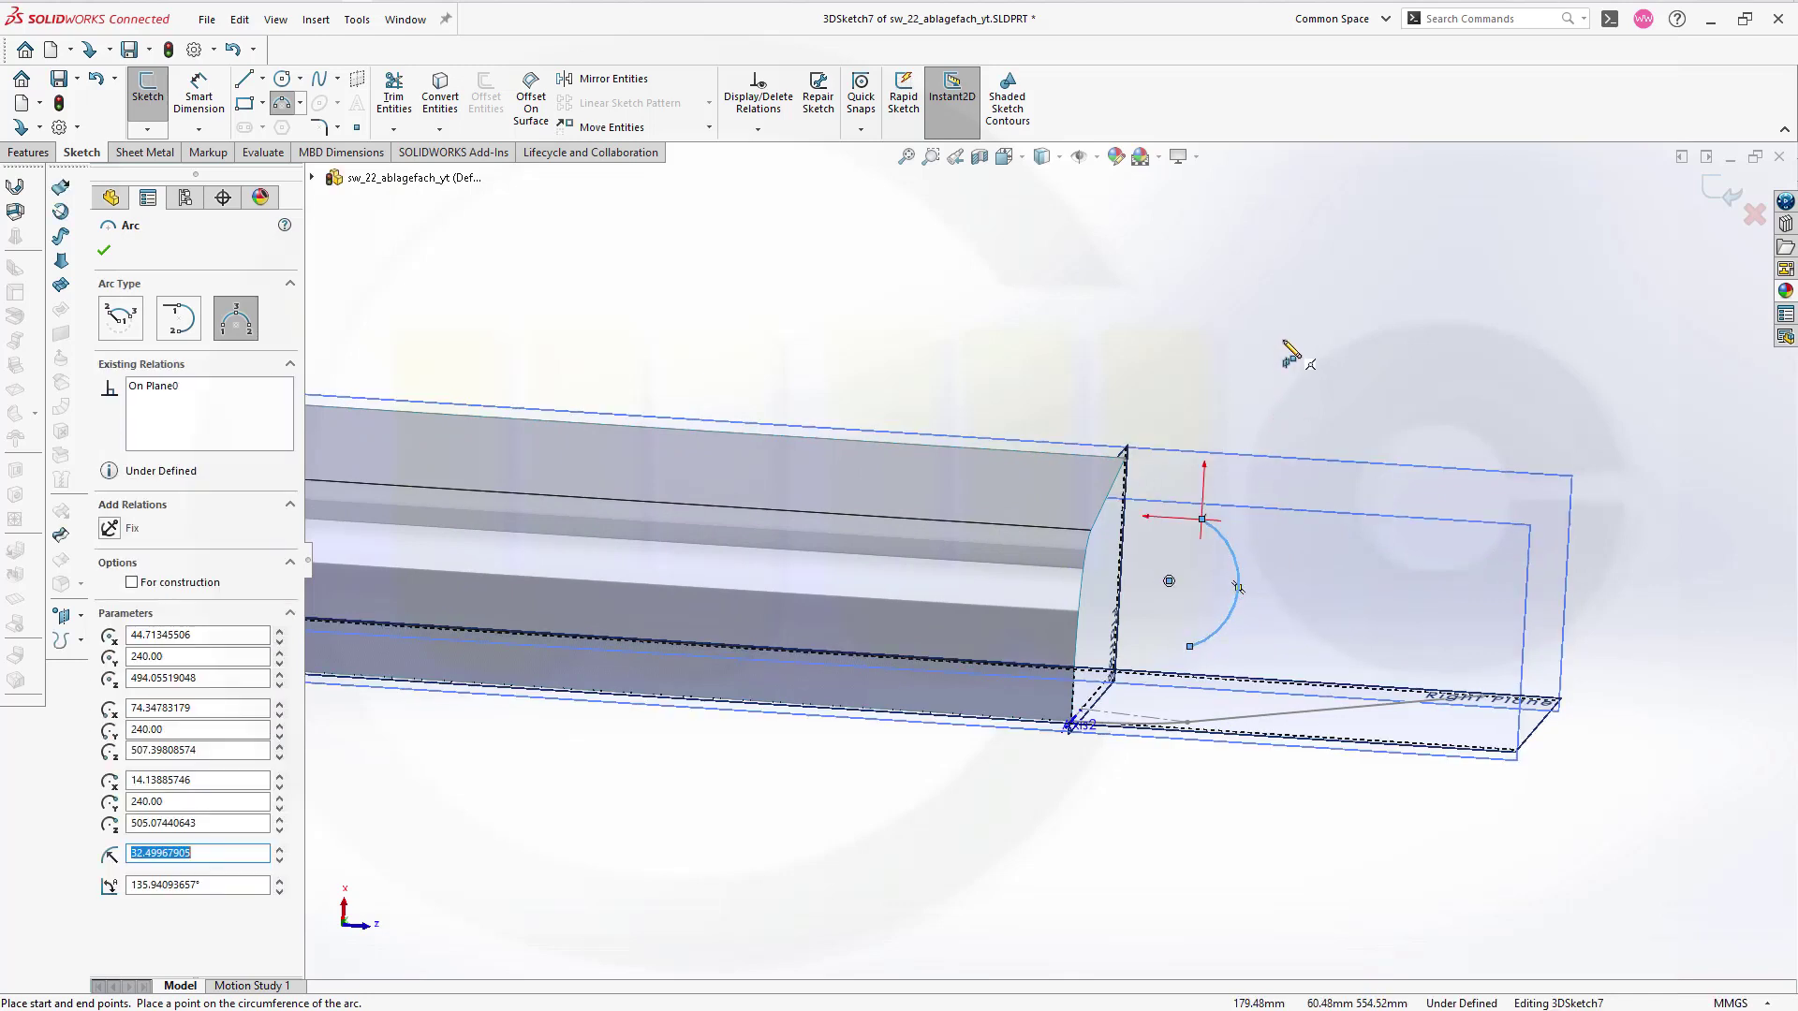
scroll(1270, 339, down, 1)
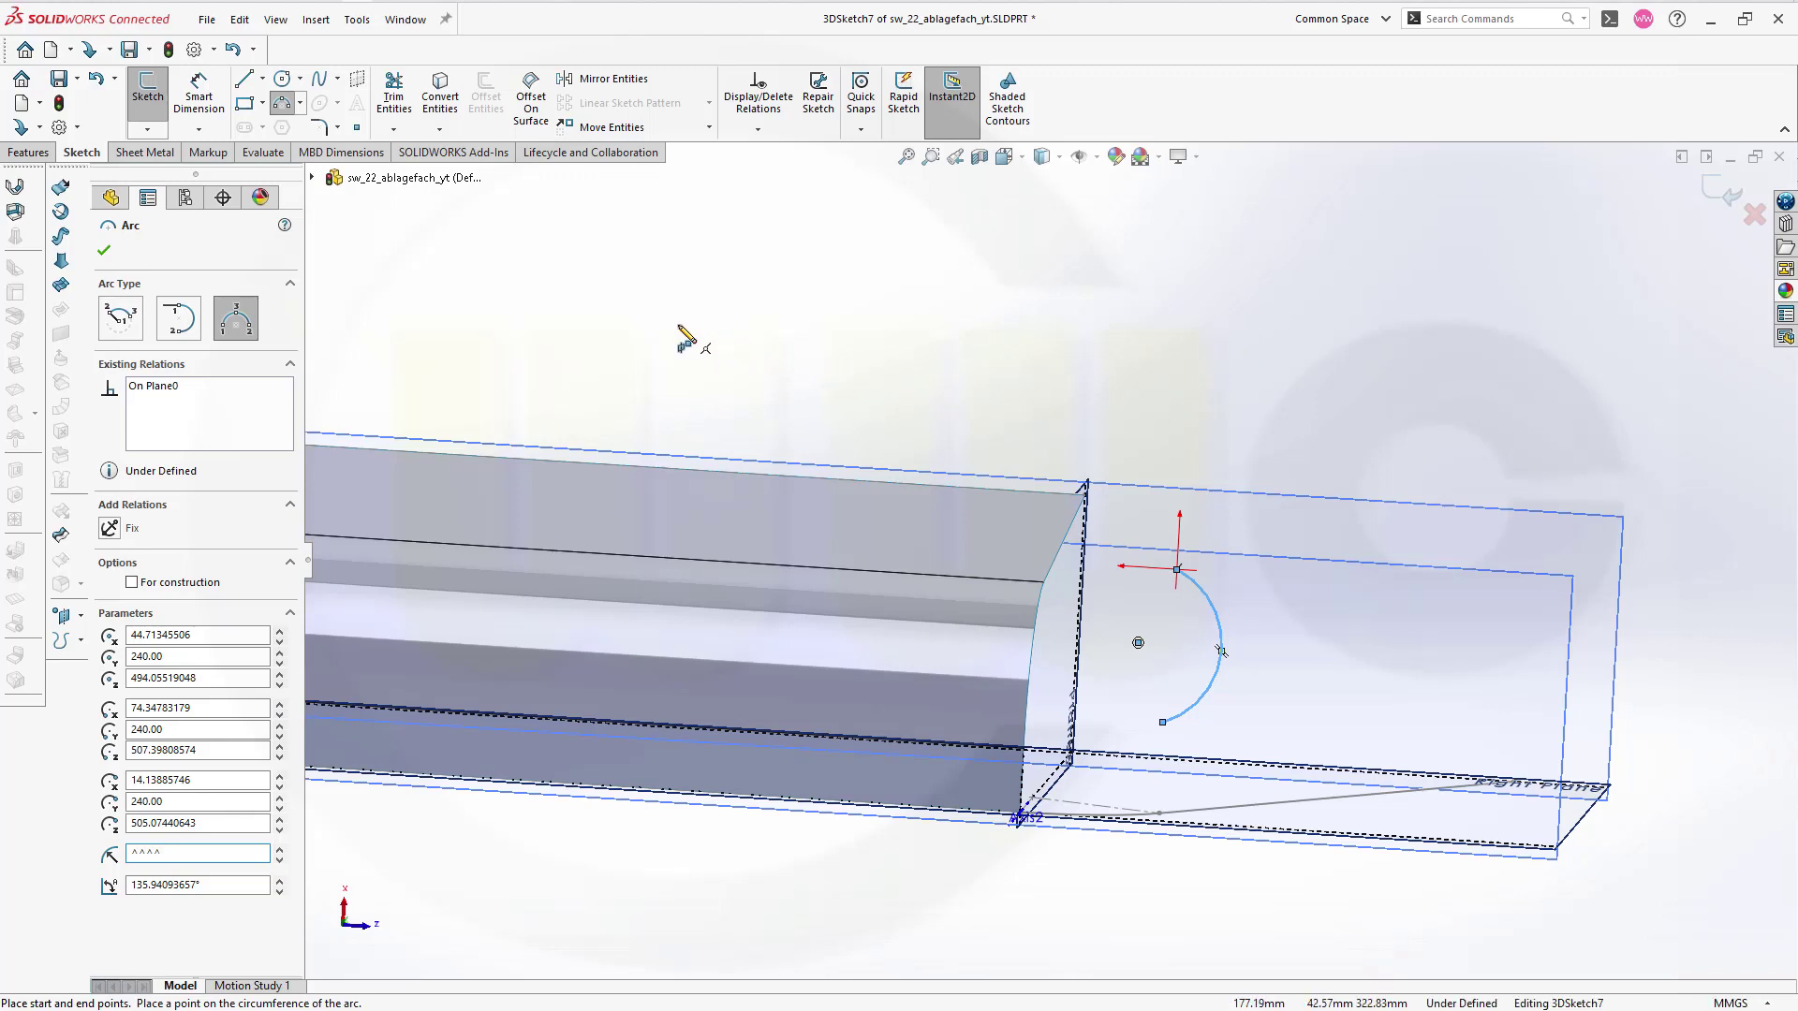
click(104, 250)
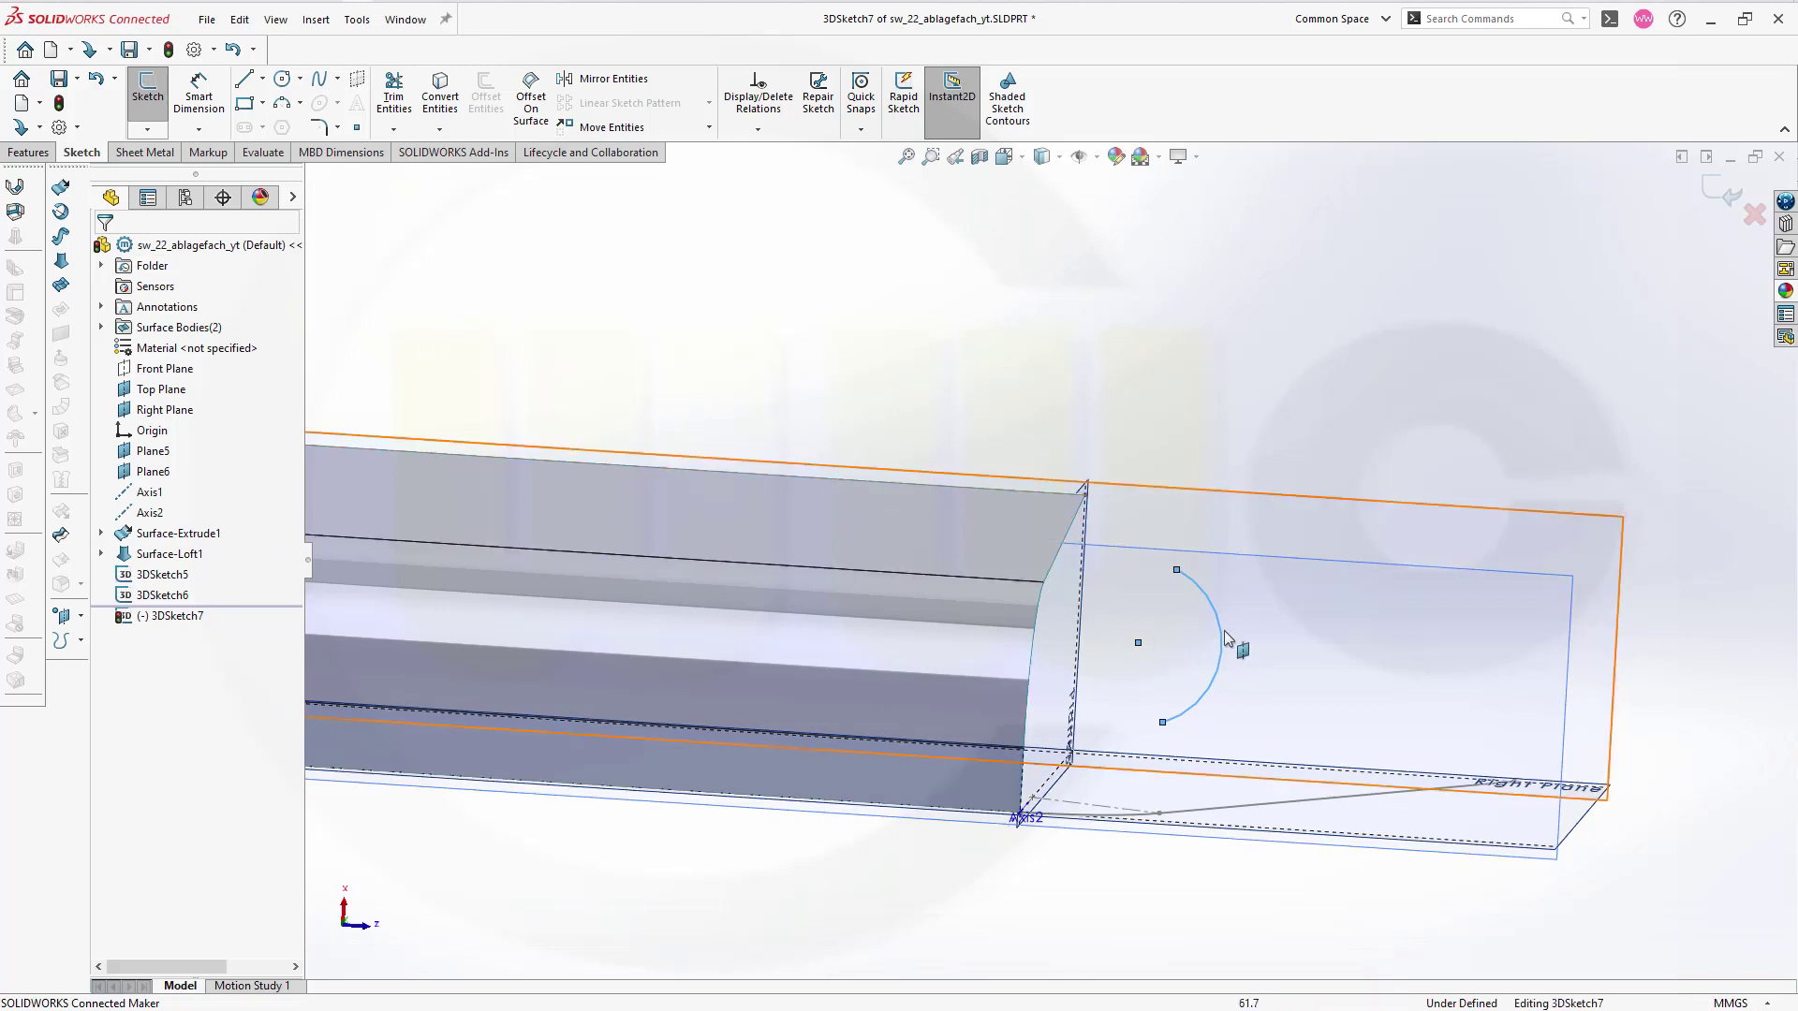
Step: Align the arc's two endpoints and its centre point with an Along X relation
click(1173, 594)
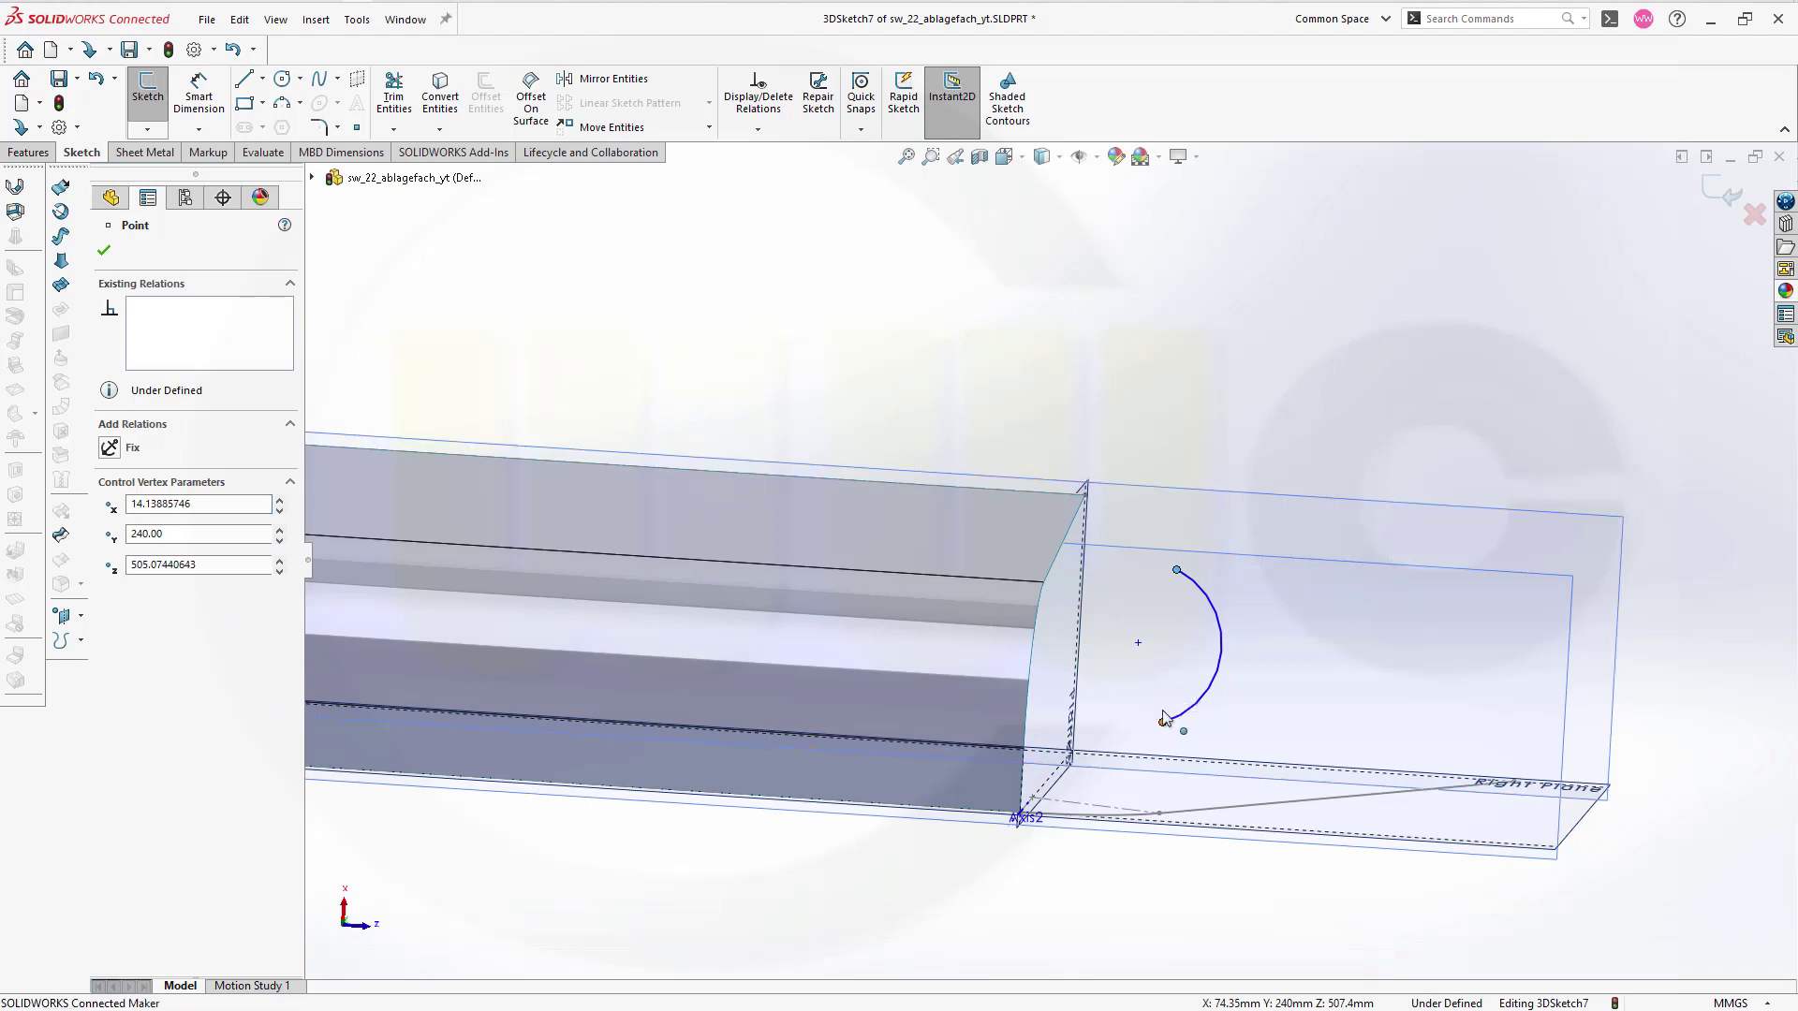
ctrl+click(1139, 645)
ctrl+click(1138, 646)
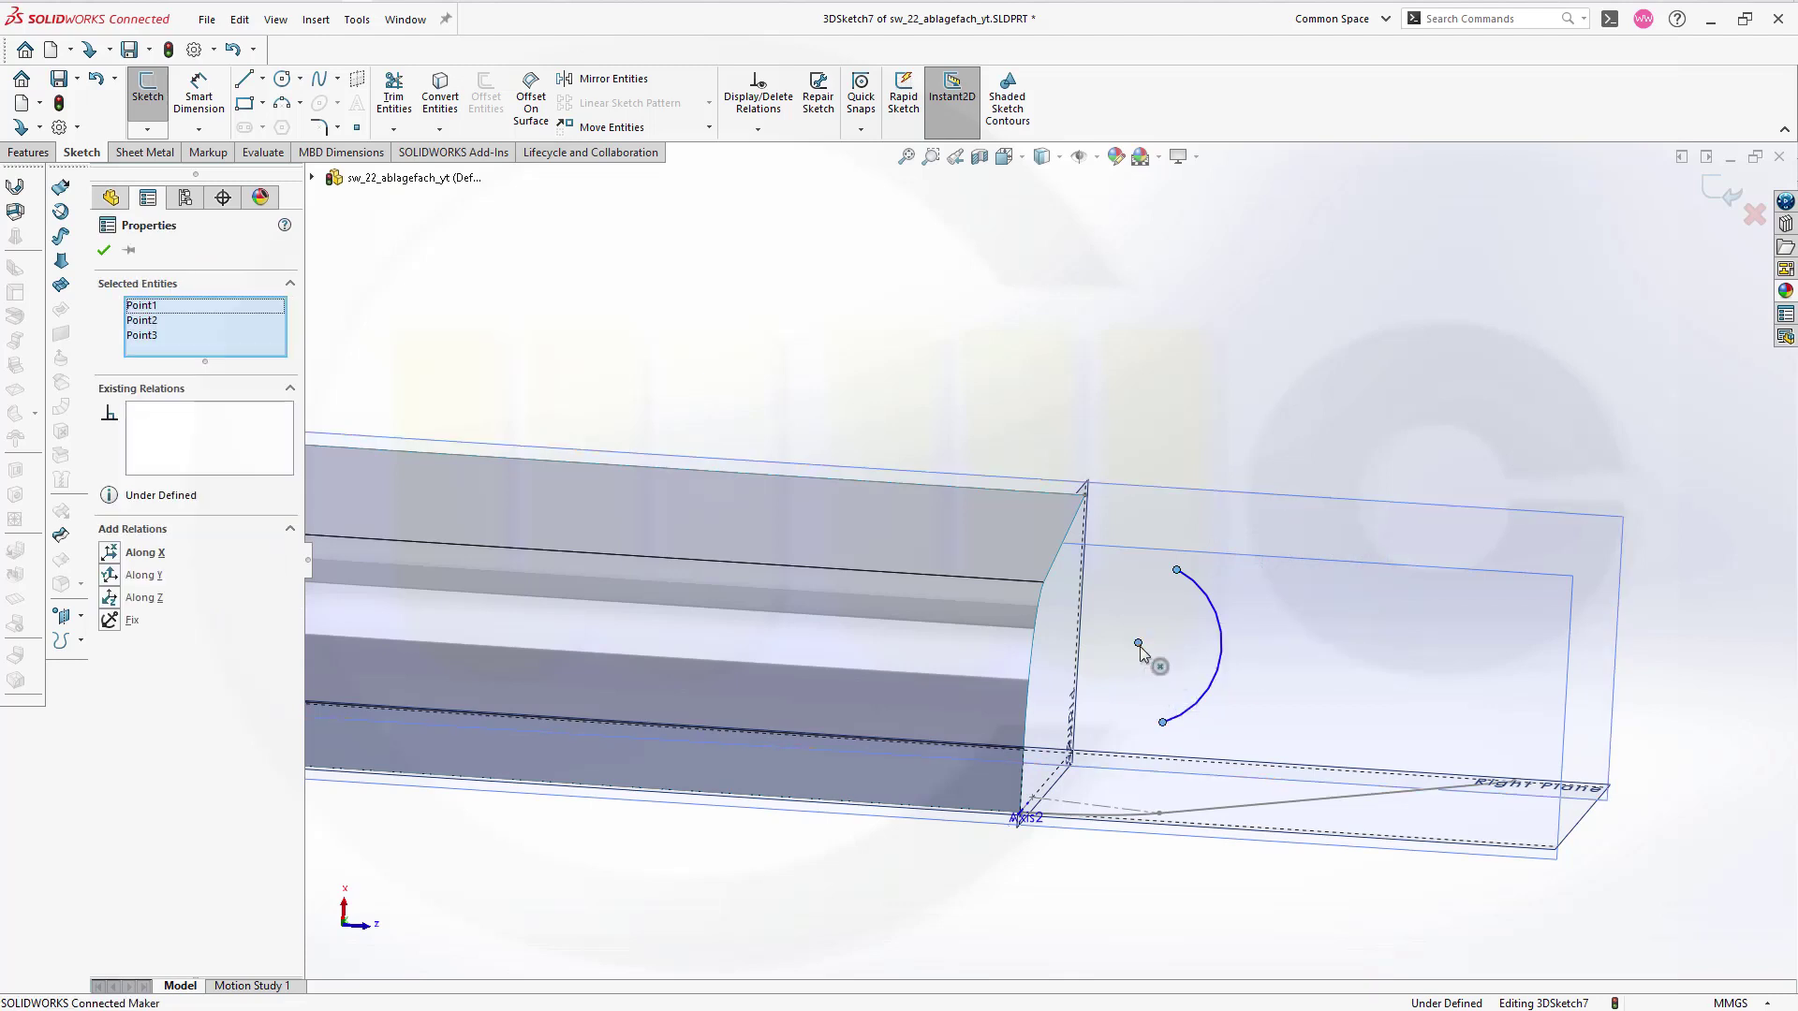
click(110, 553)
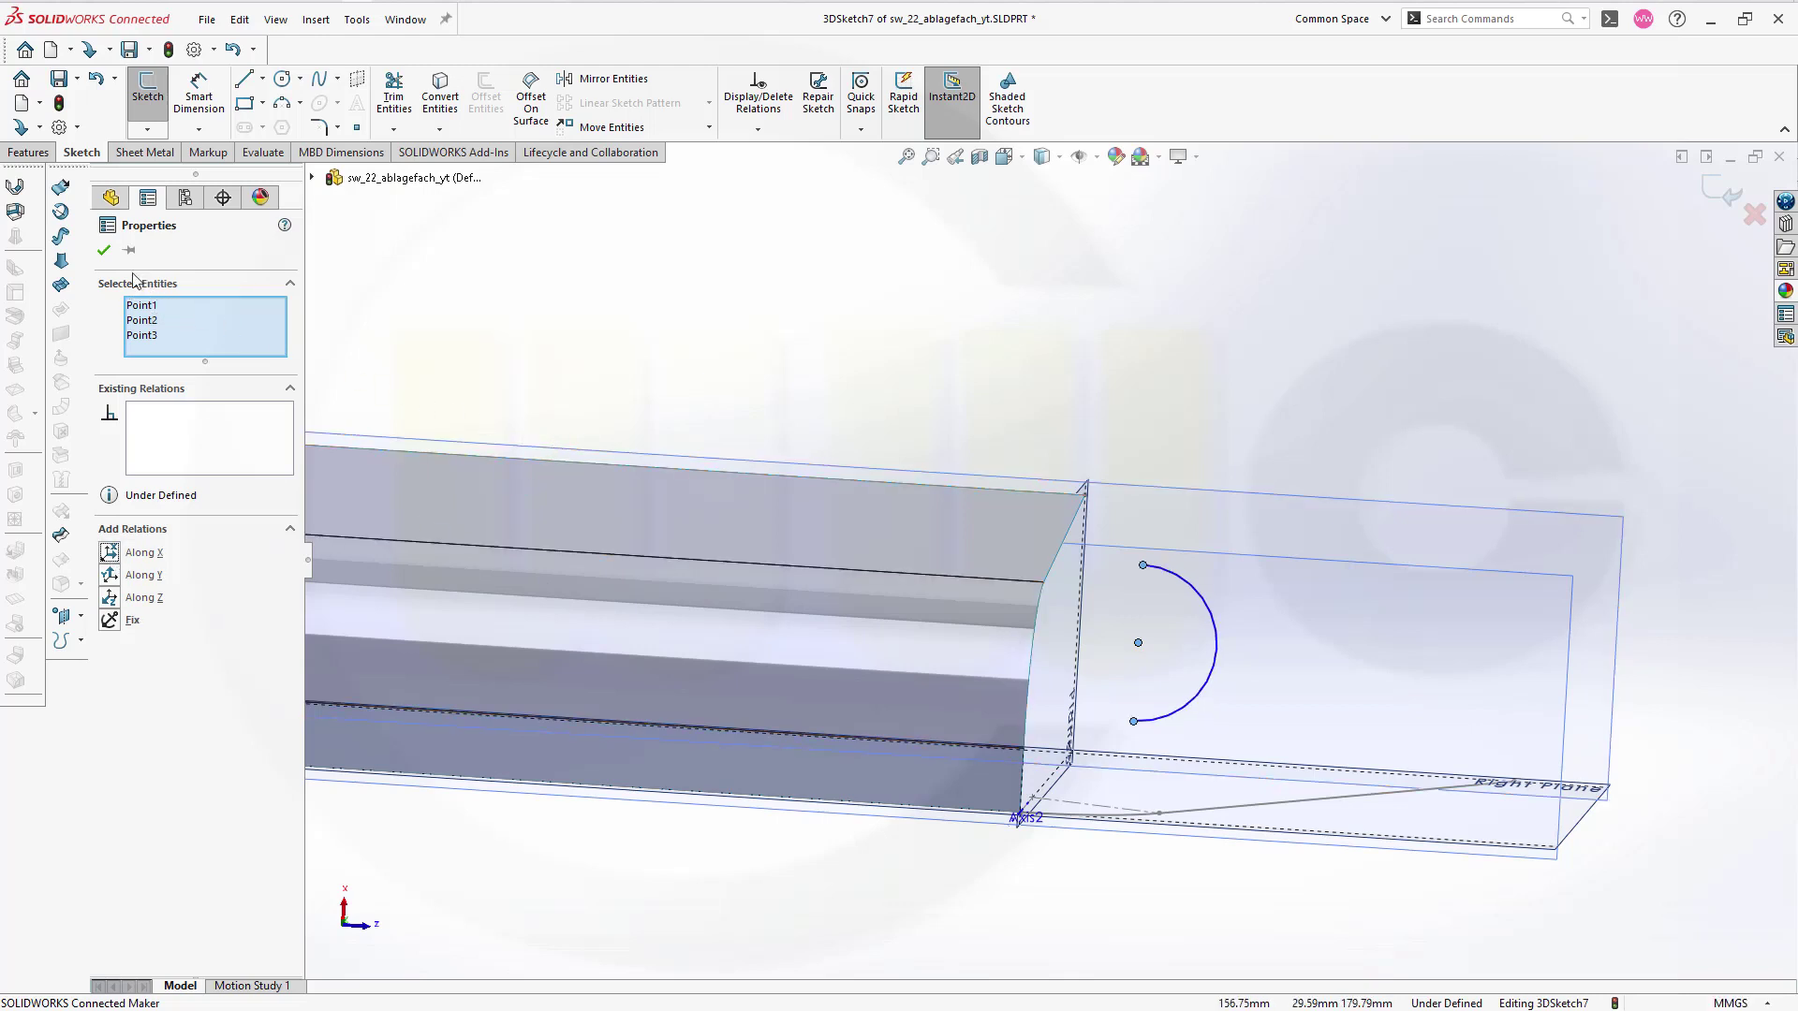
click(105, 254)
Step: Convert the long line of 3DSketch6 into the current sketch and make it construction geometry
middle_drag(767, 345, 1058, 429)
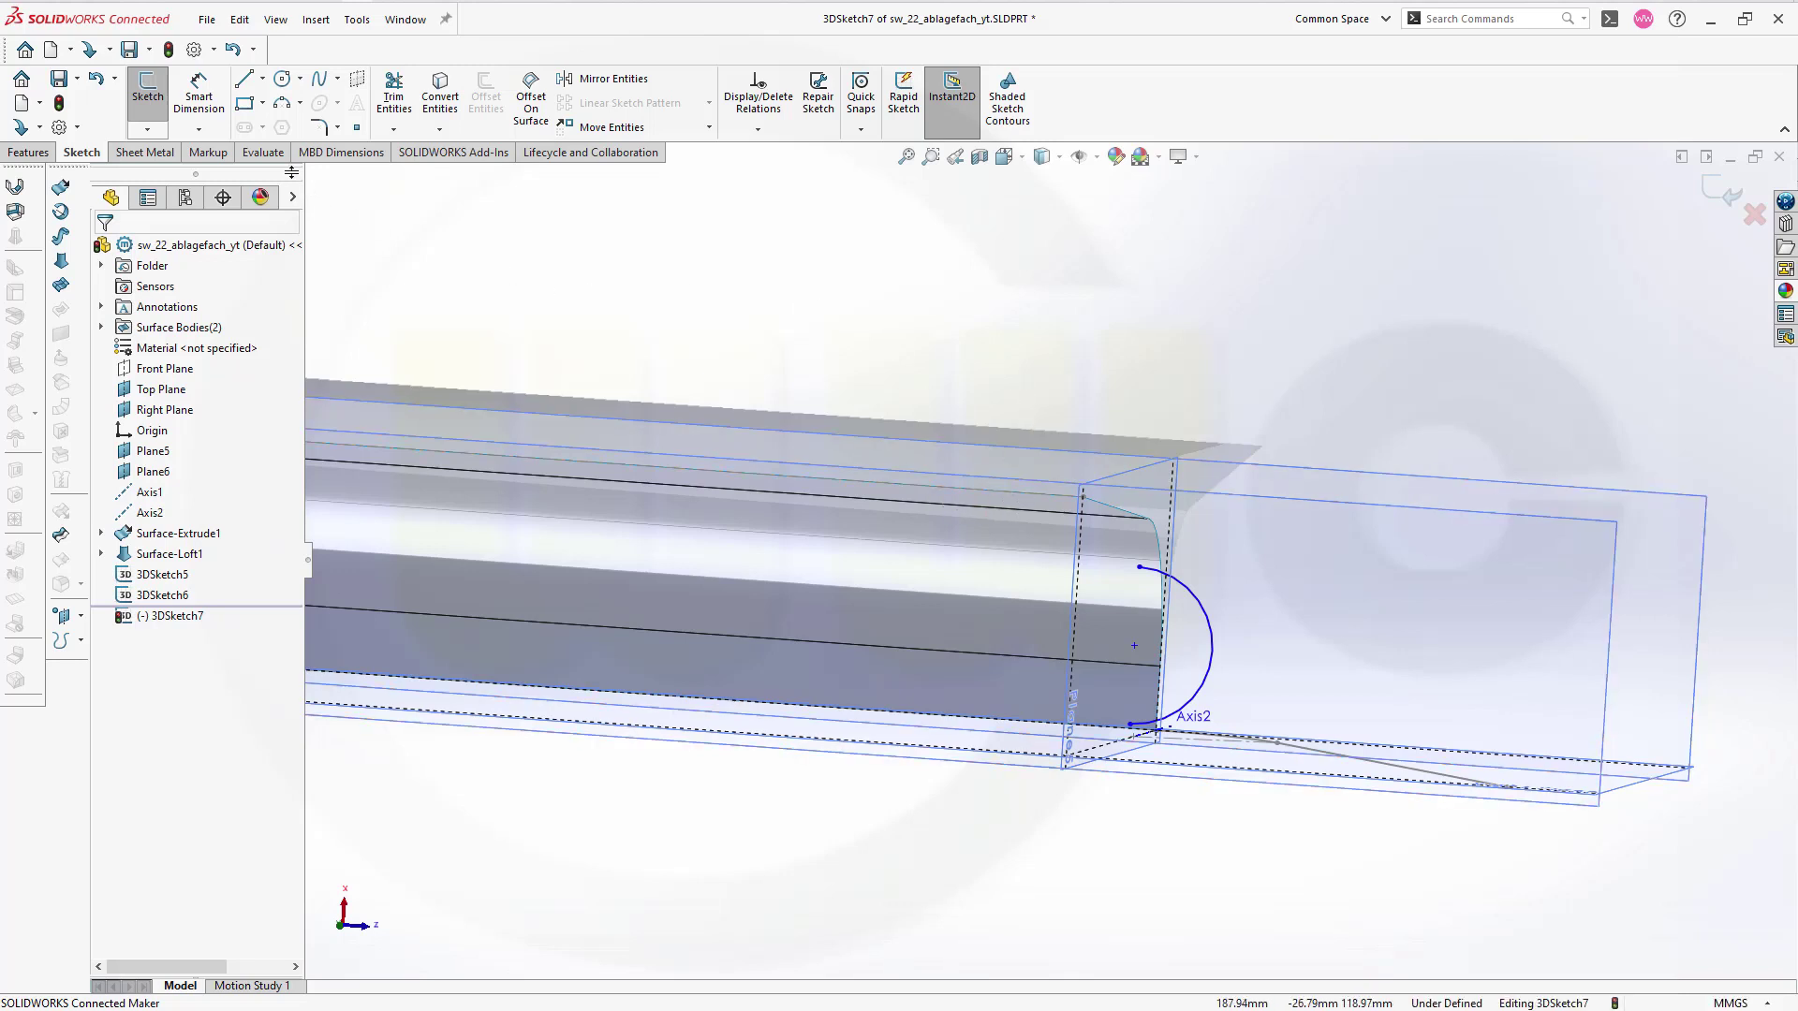
click(440, 96)
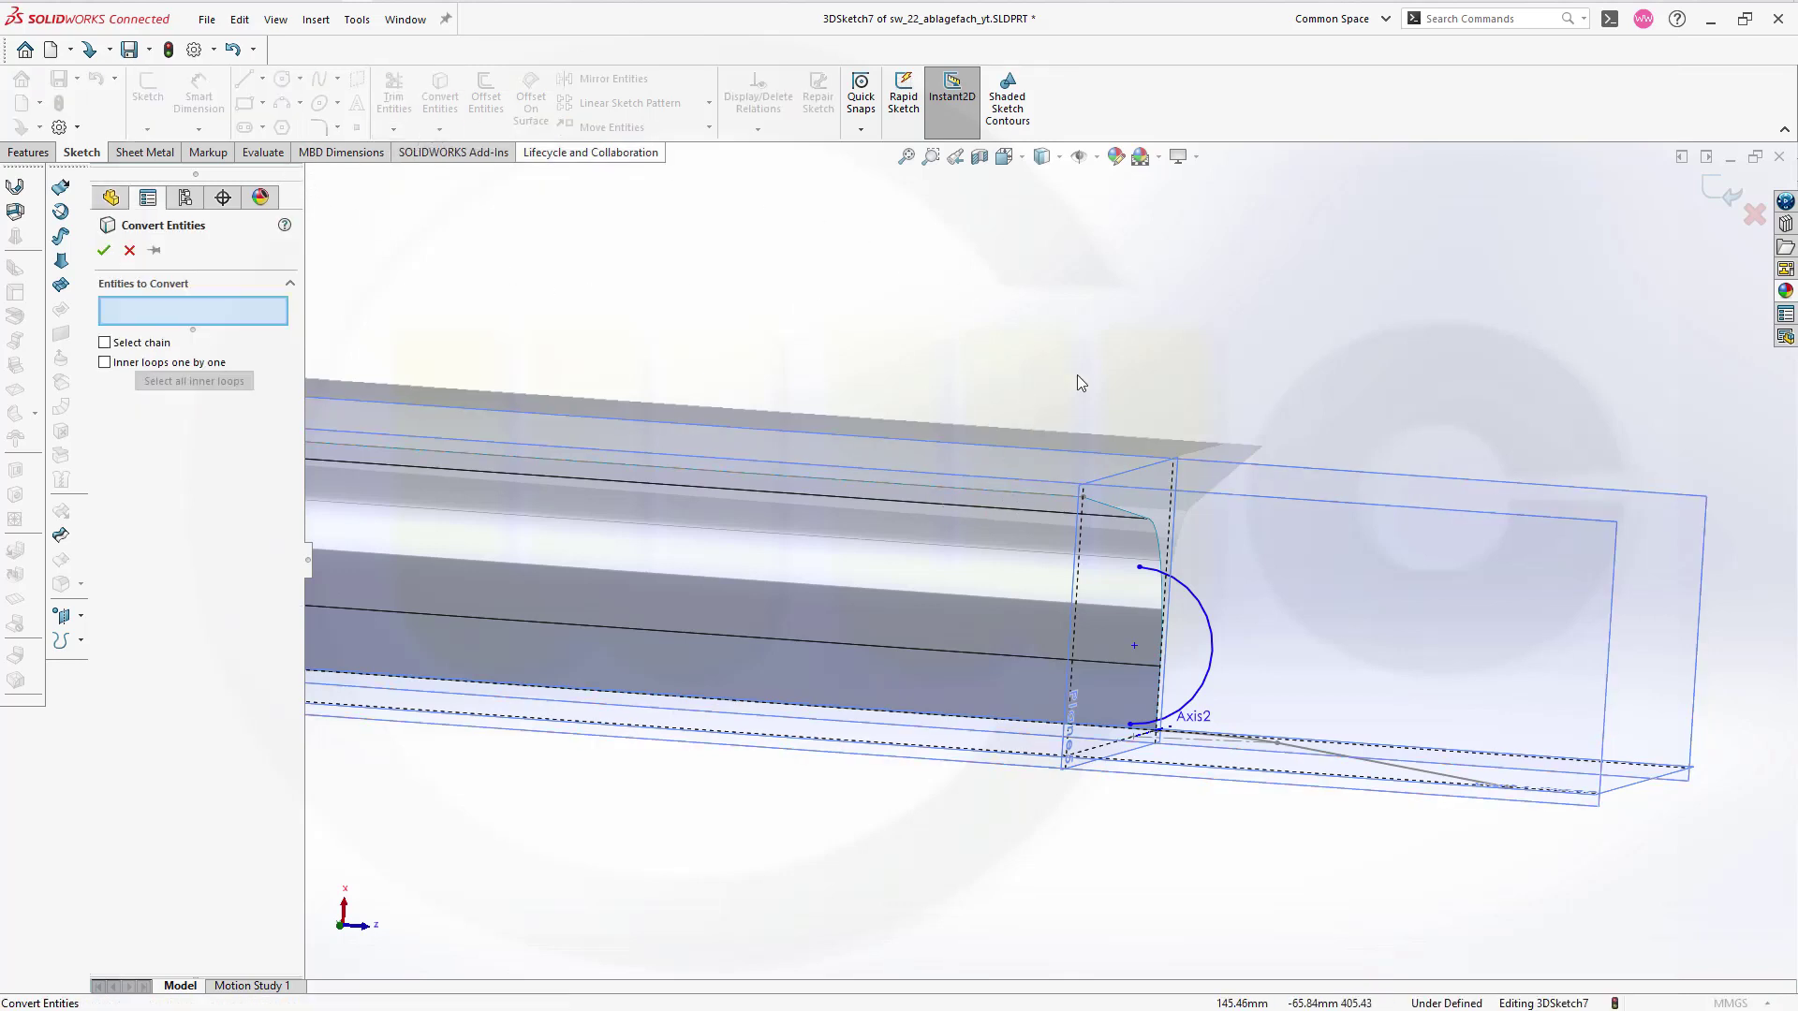
click(1047, 491)
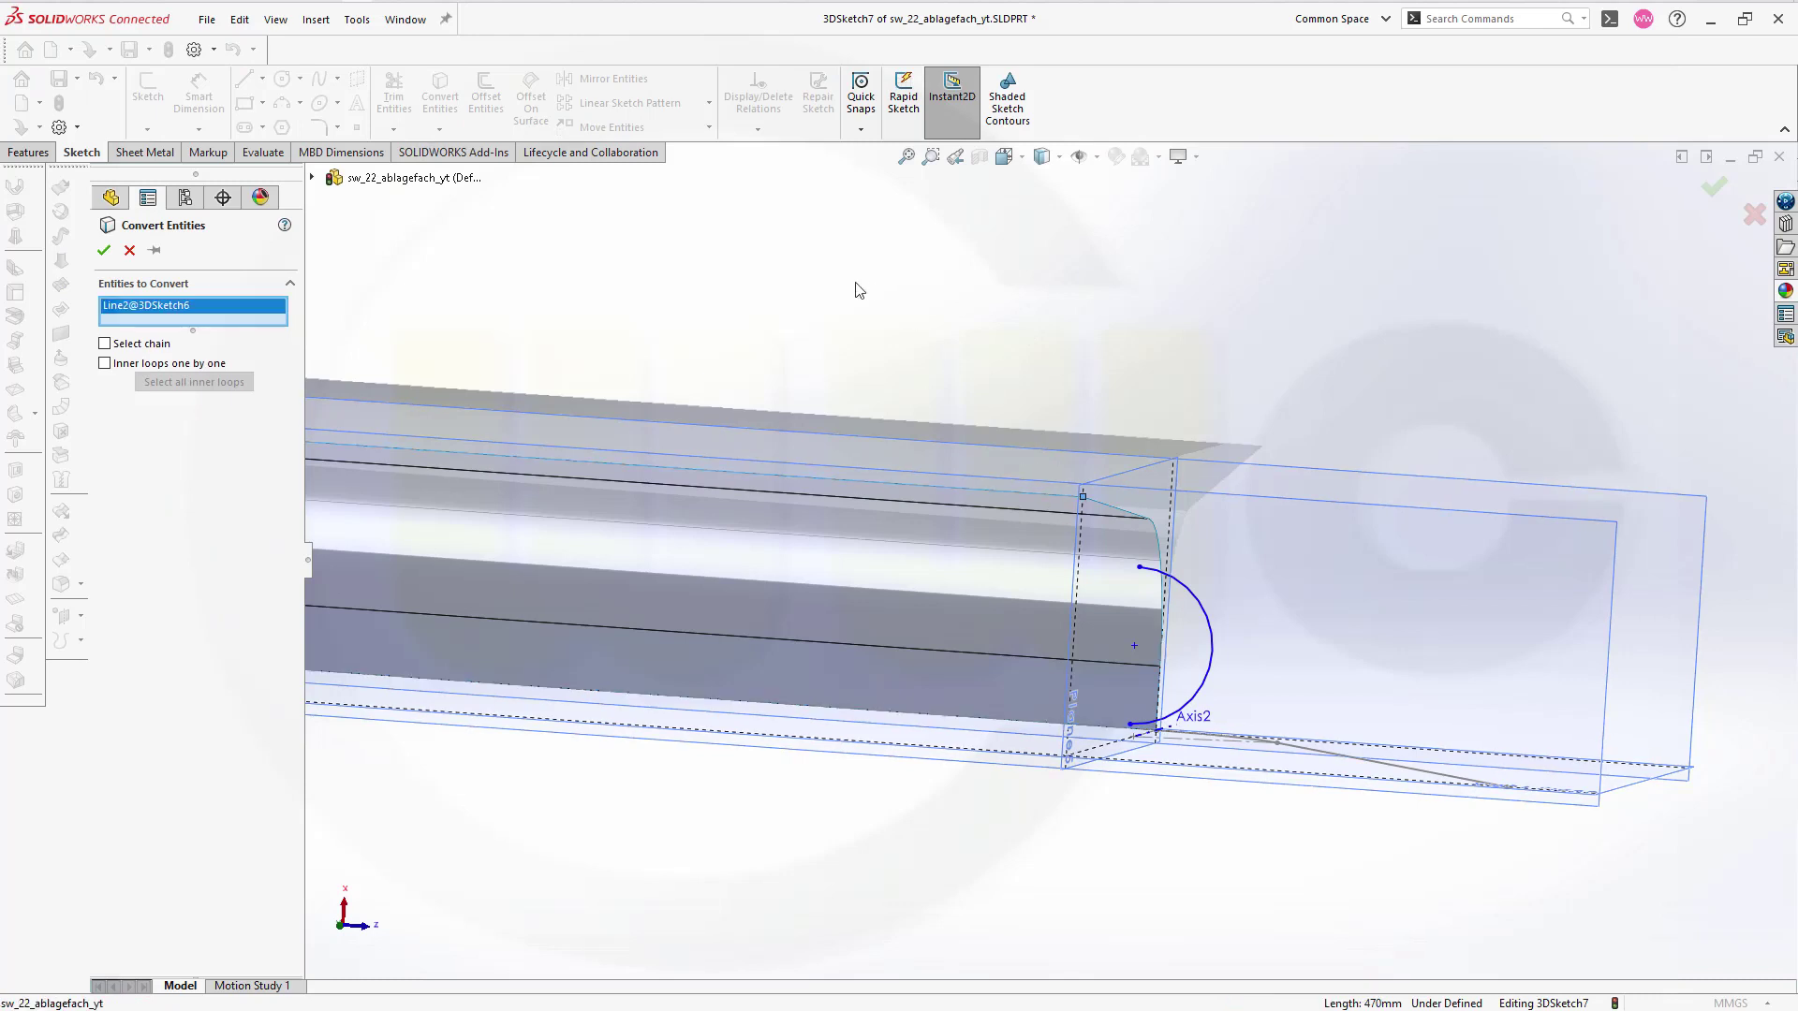
click(104, 251)
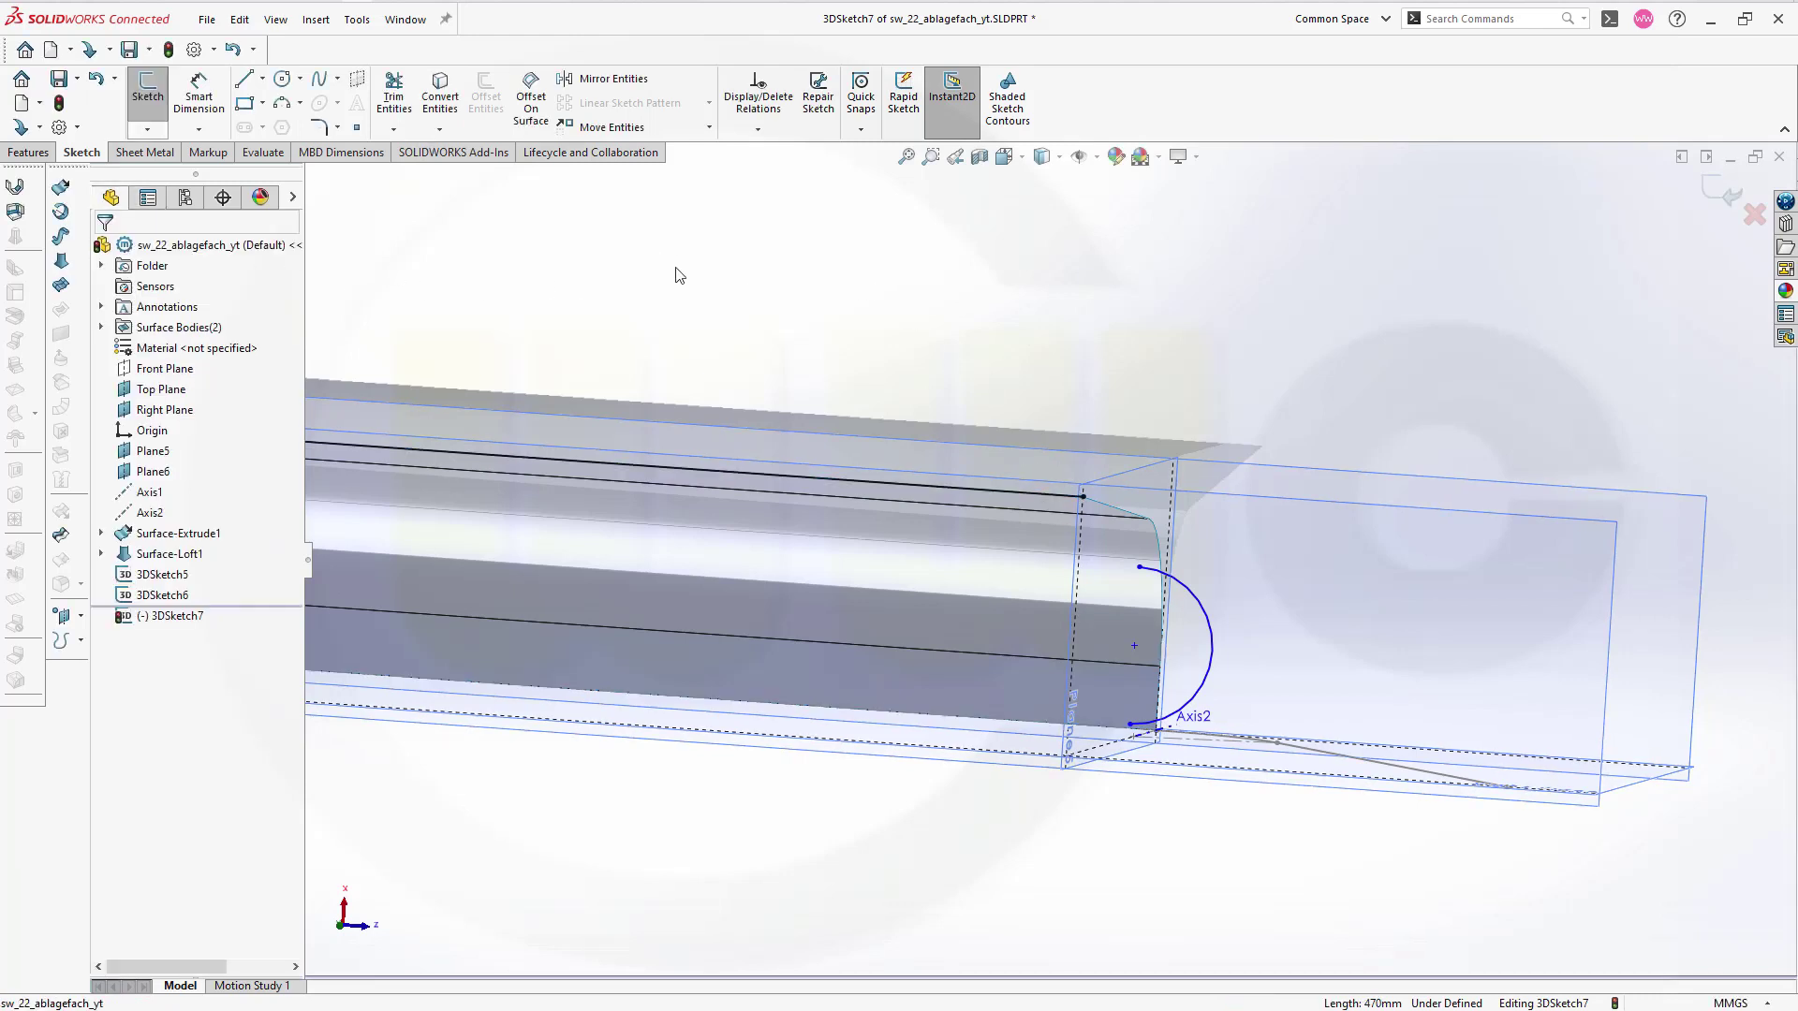
click(798, 472)
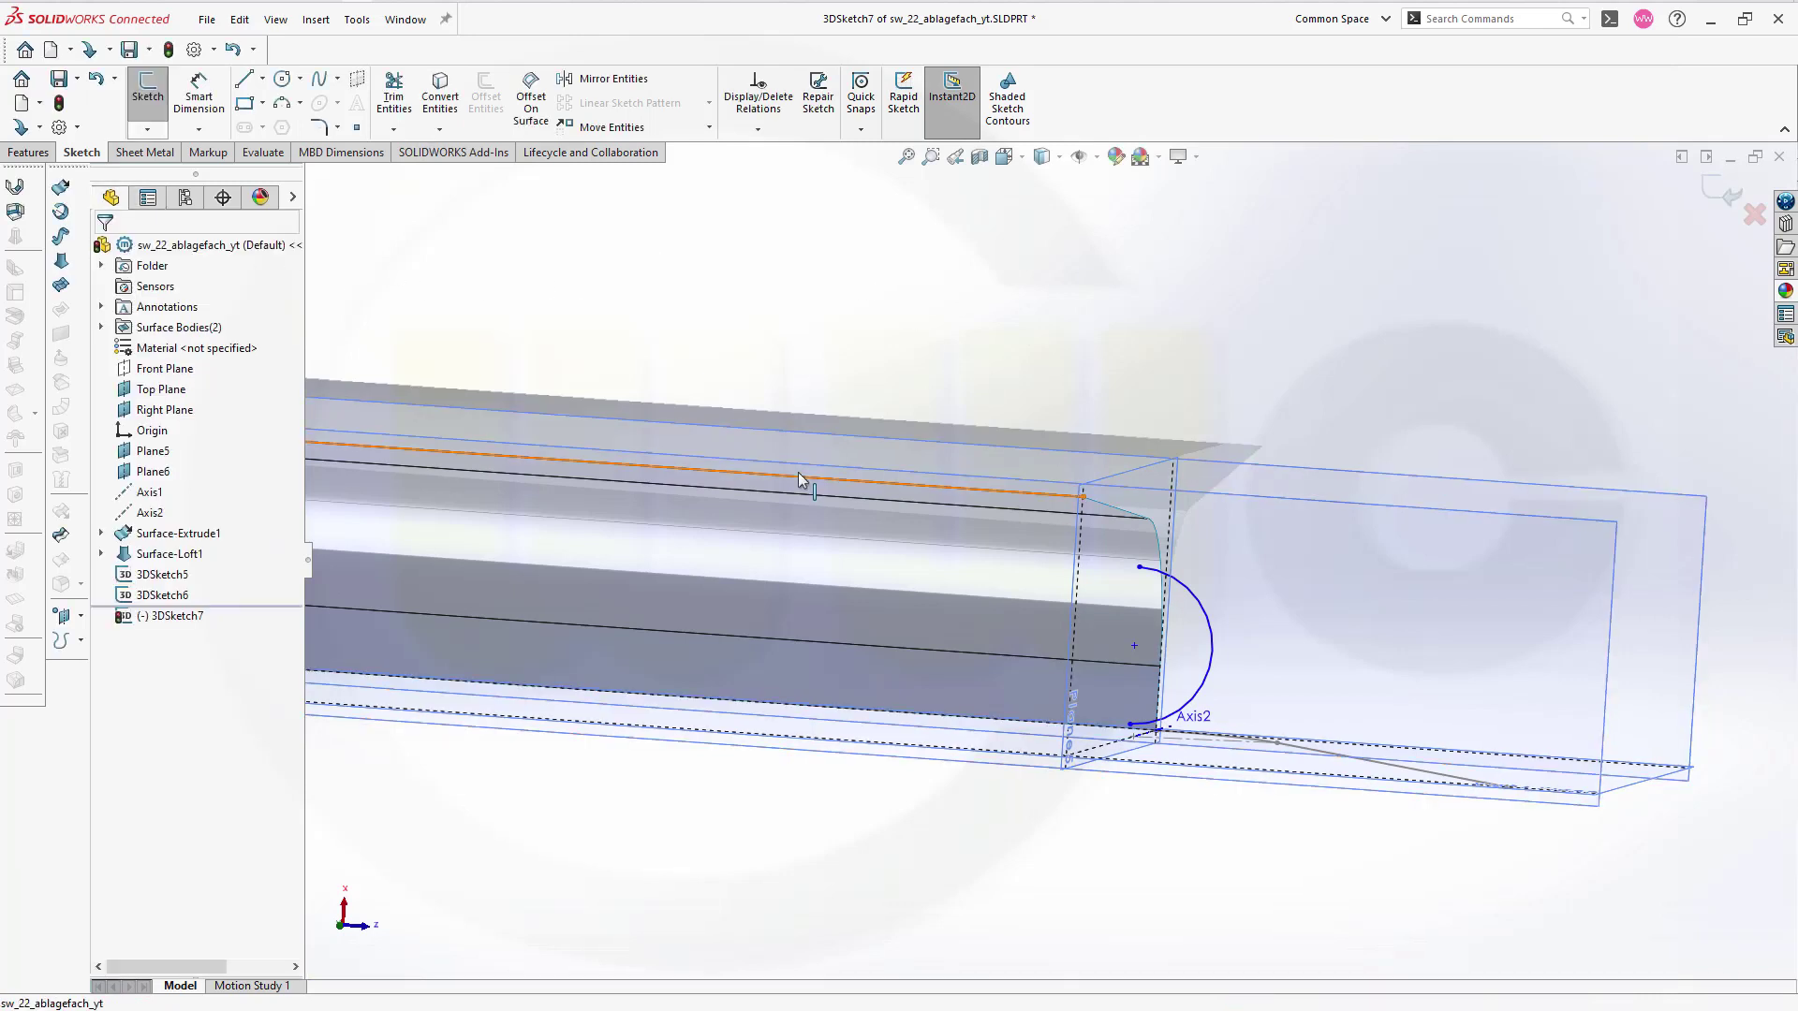
click(880, 426)
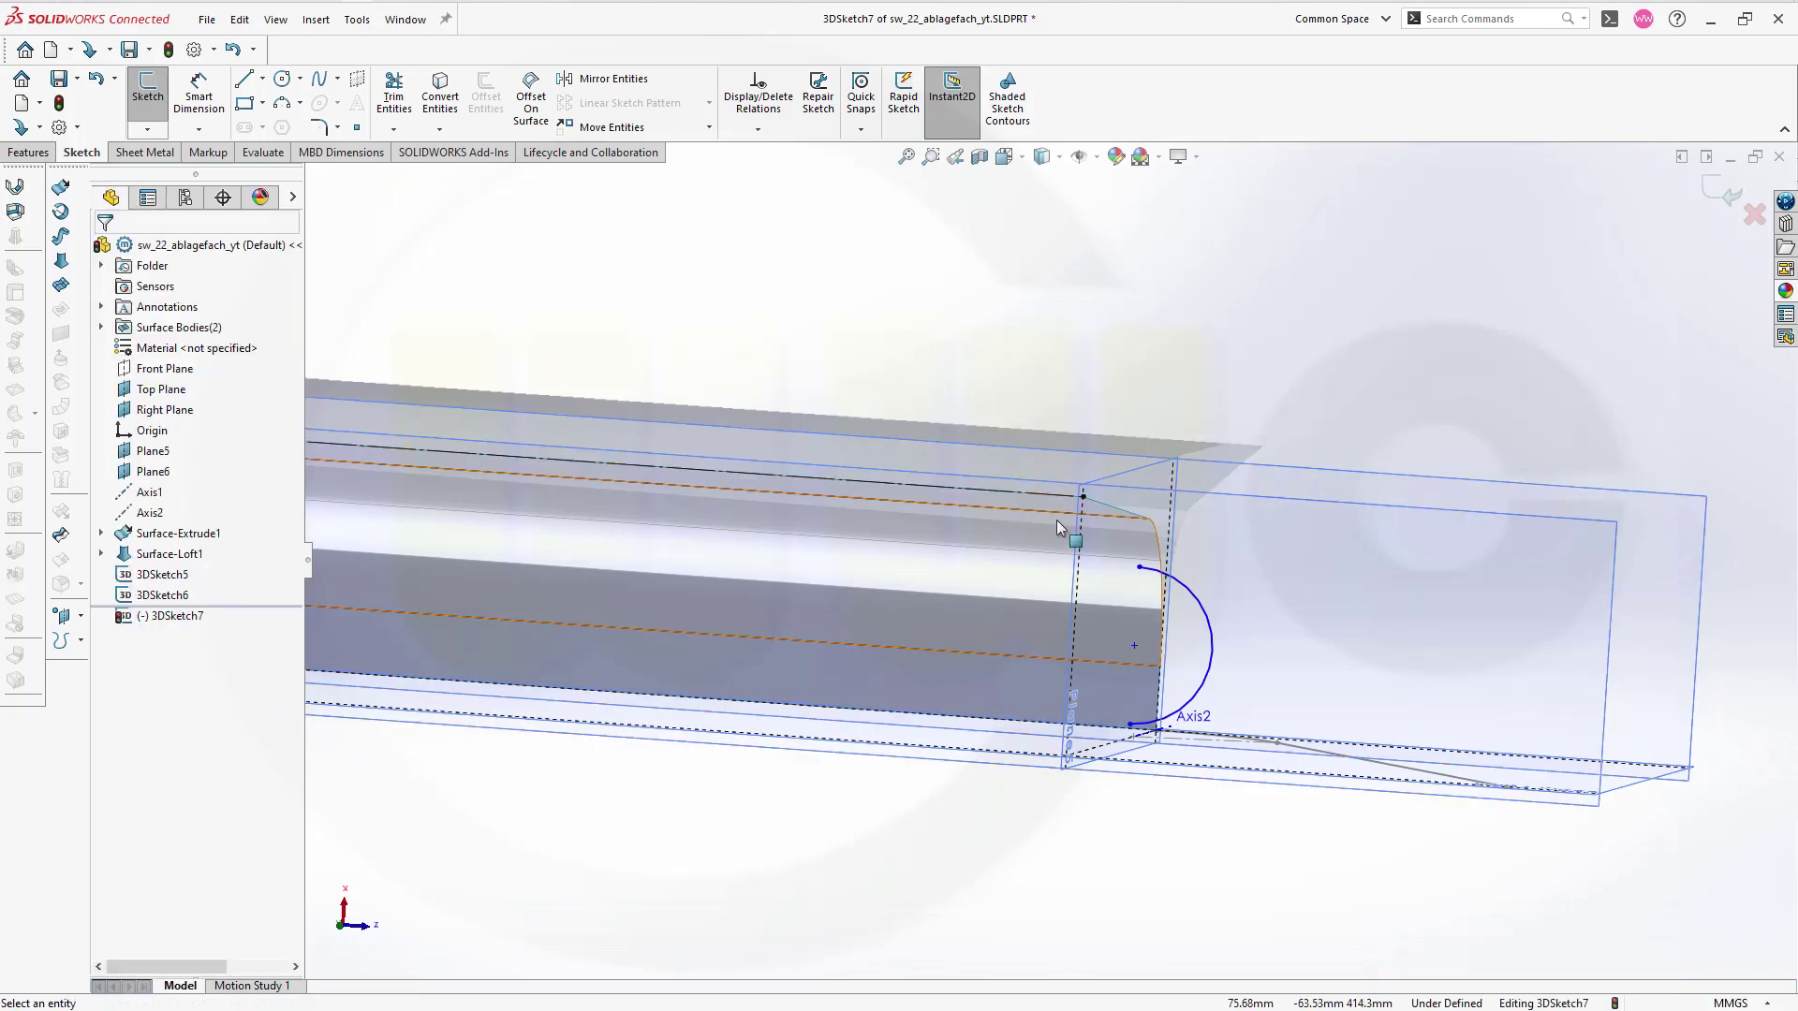
Step: Make the arc's upper endpoint coincident with the end of the converted construction line
click(1083, 498)
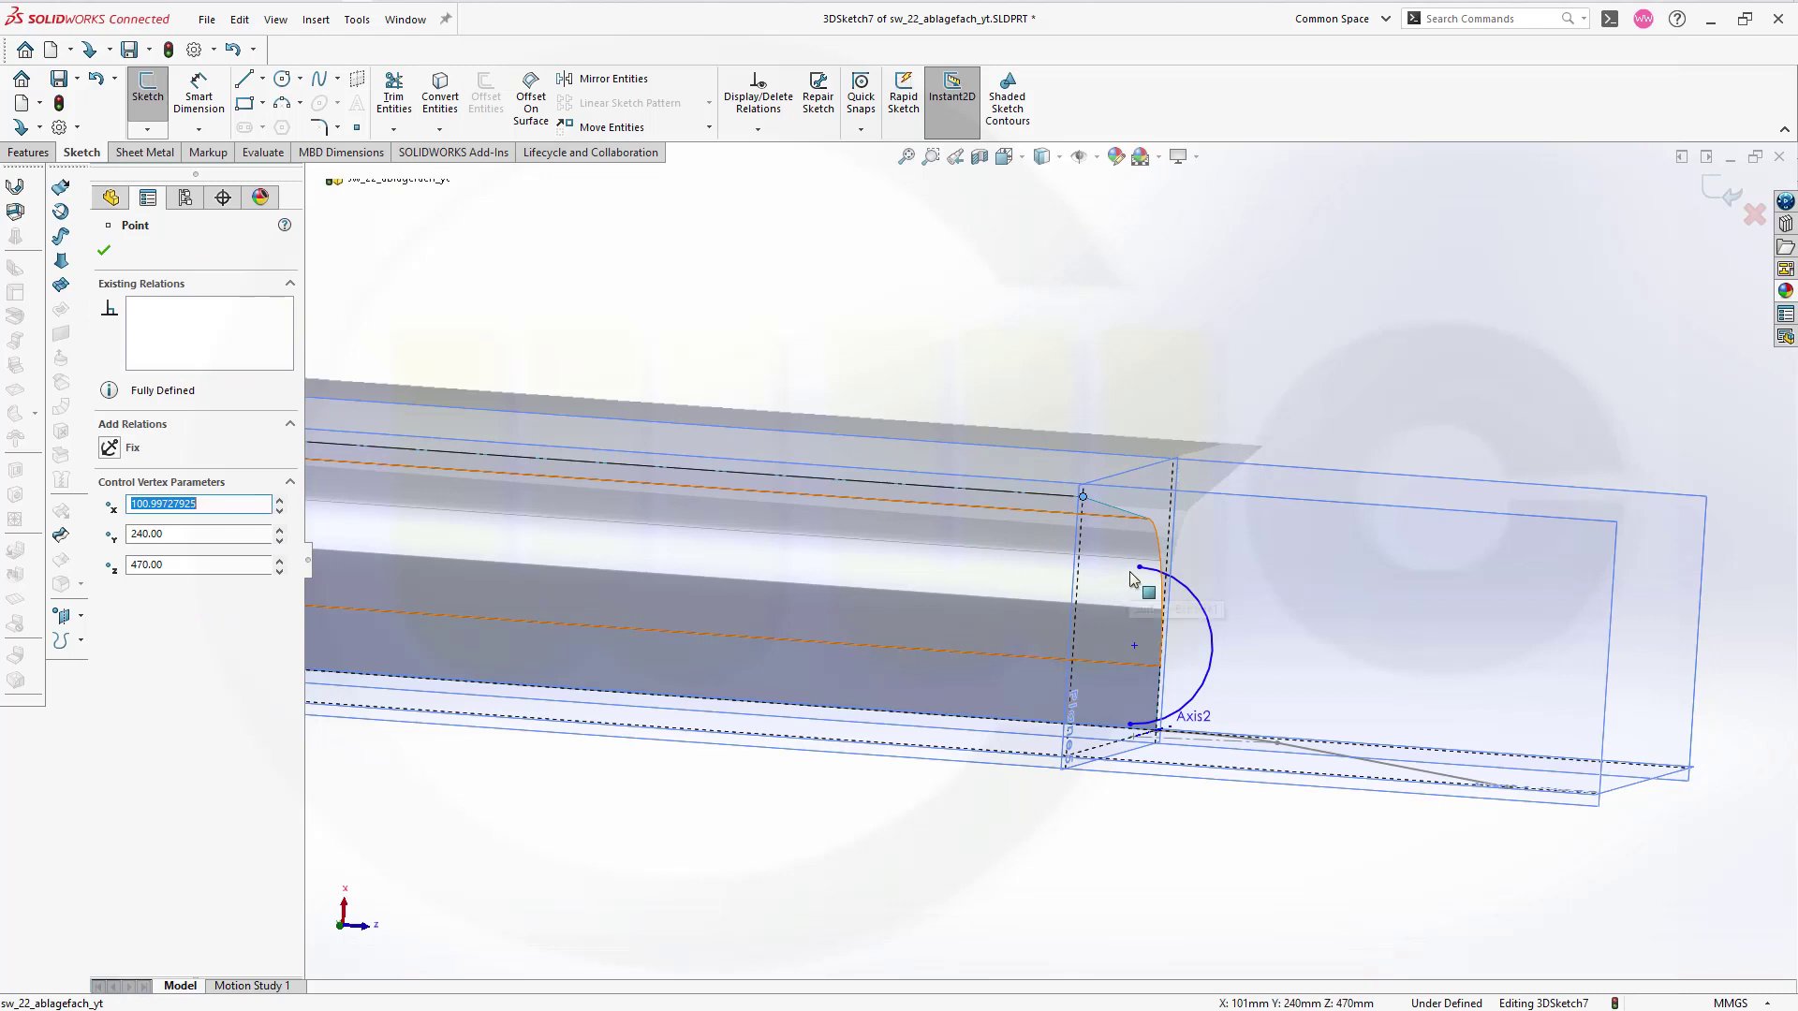
ctrl+click(1139, 567)
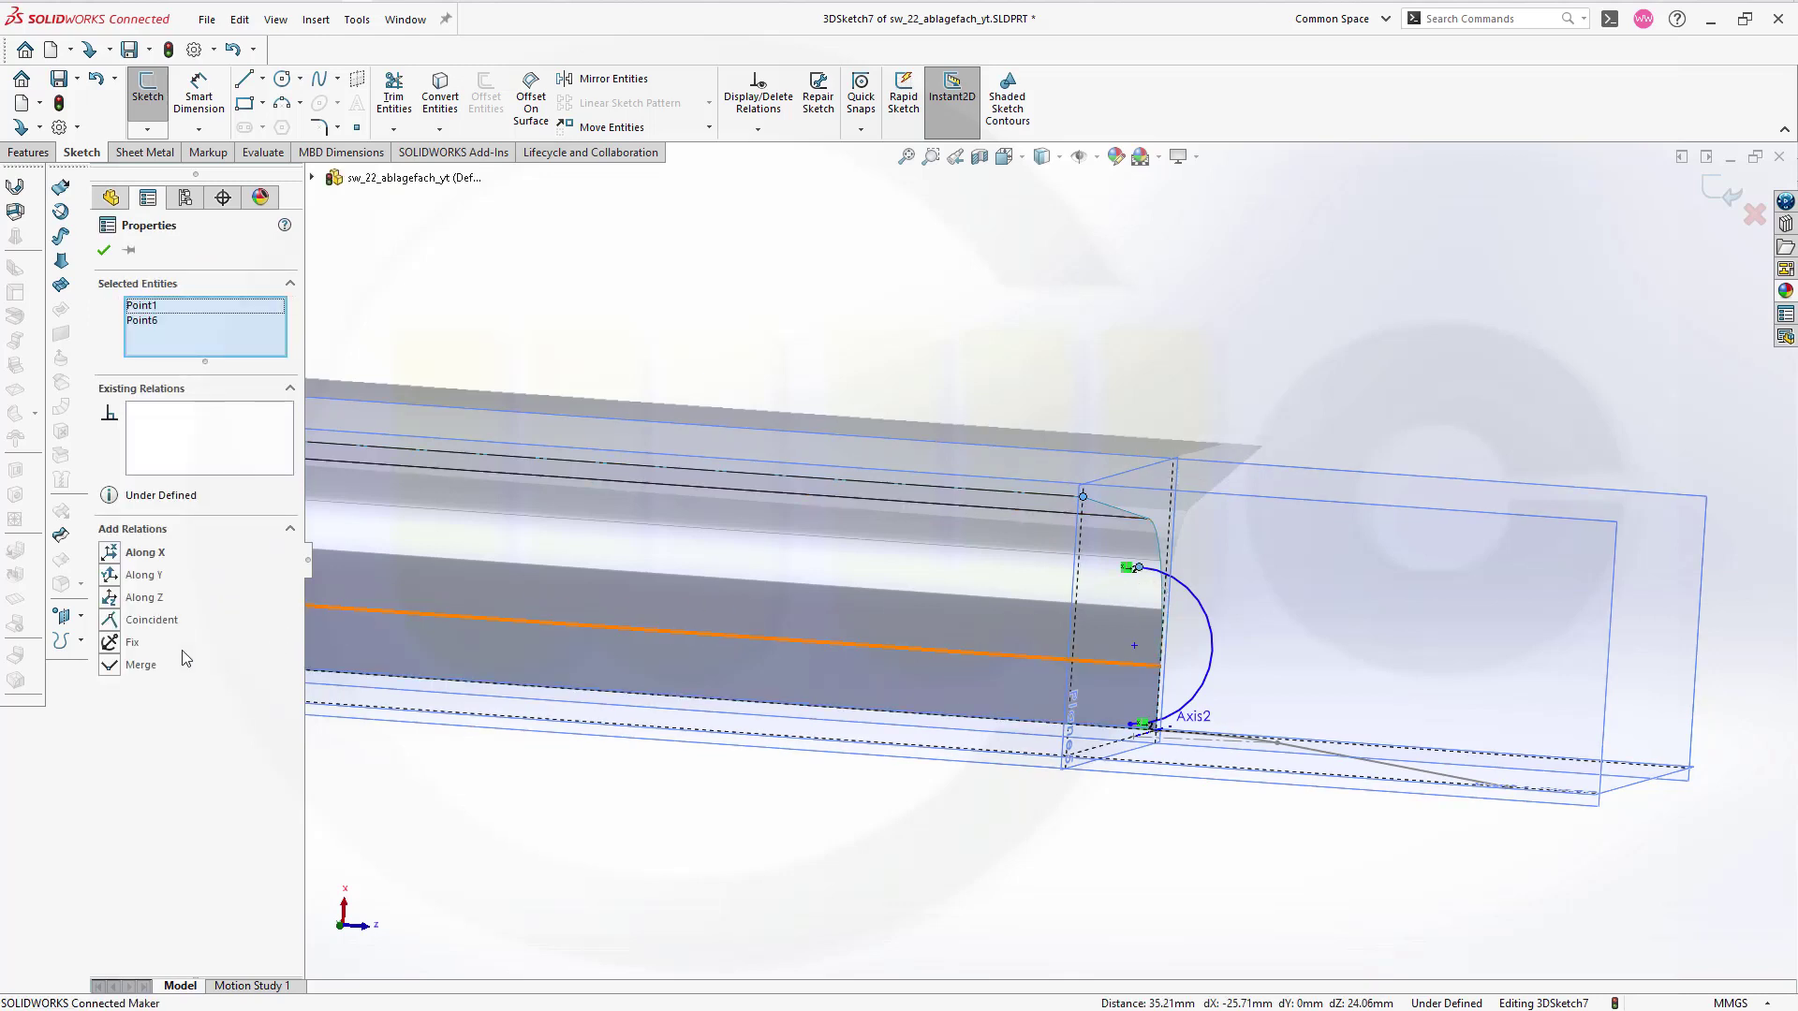
click(111, 622)
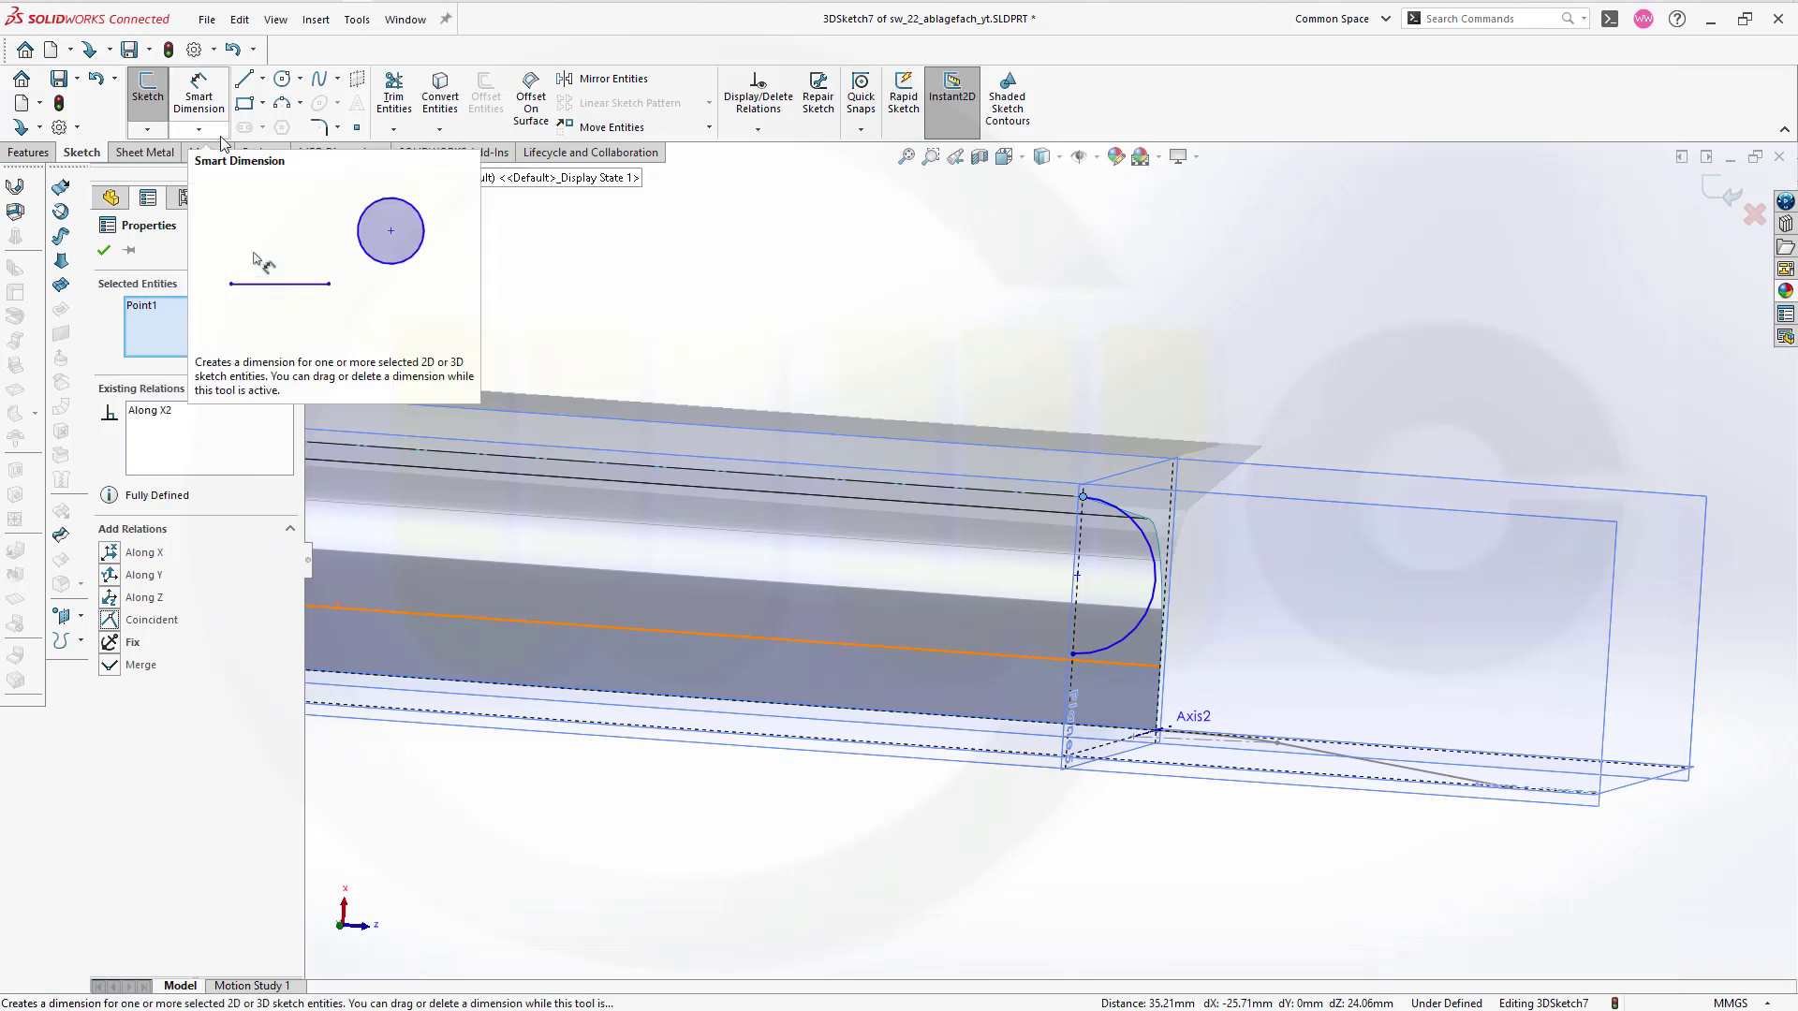
click(104, 251)
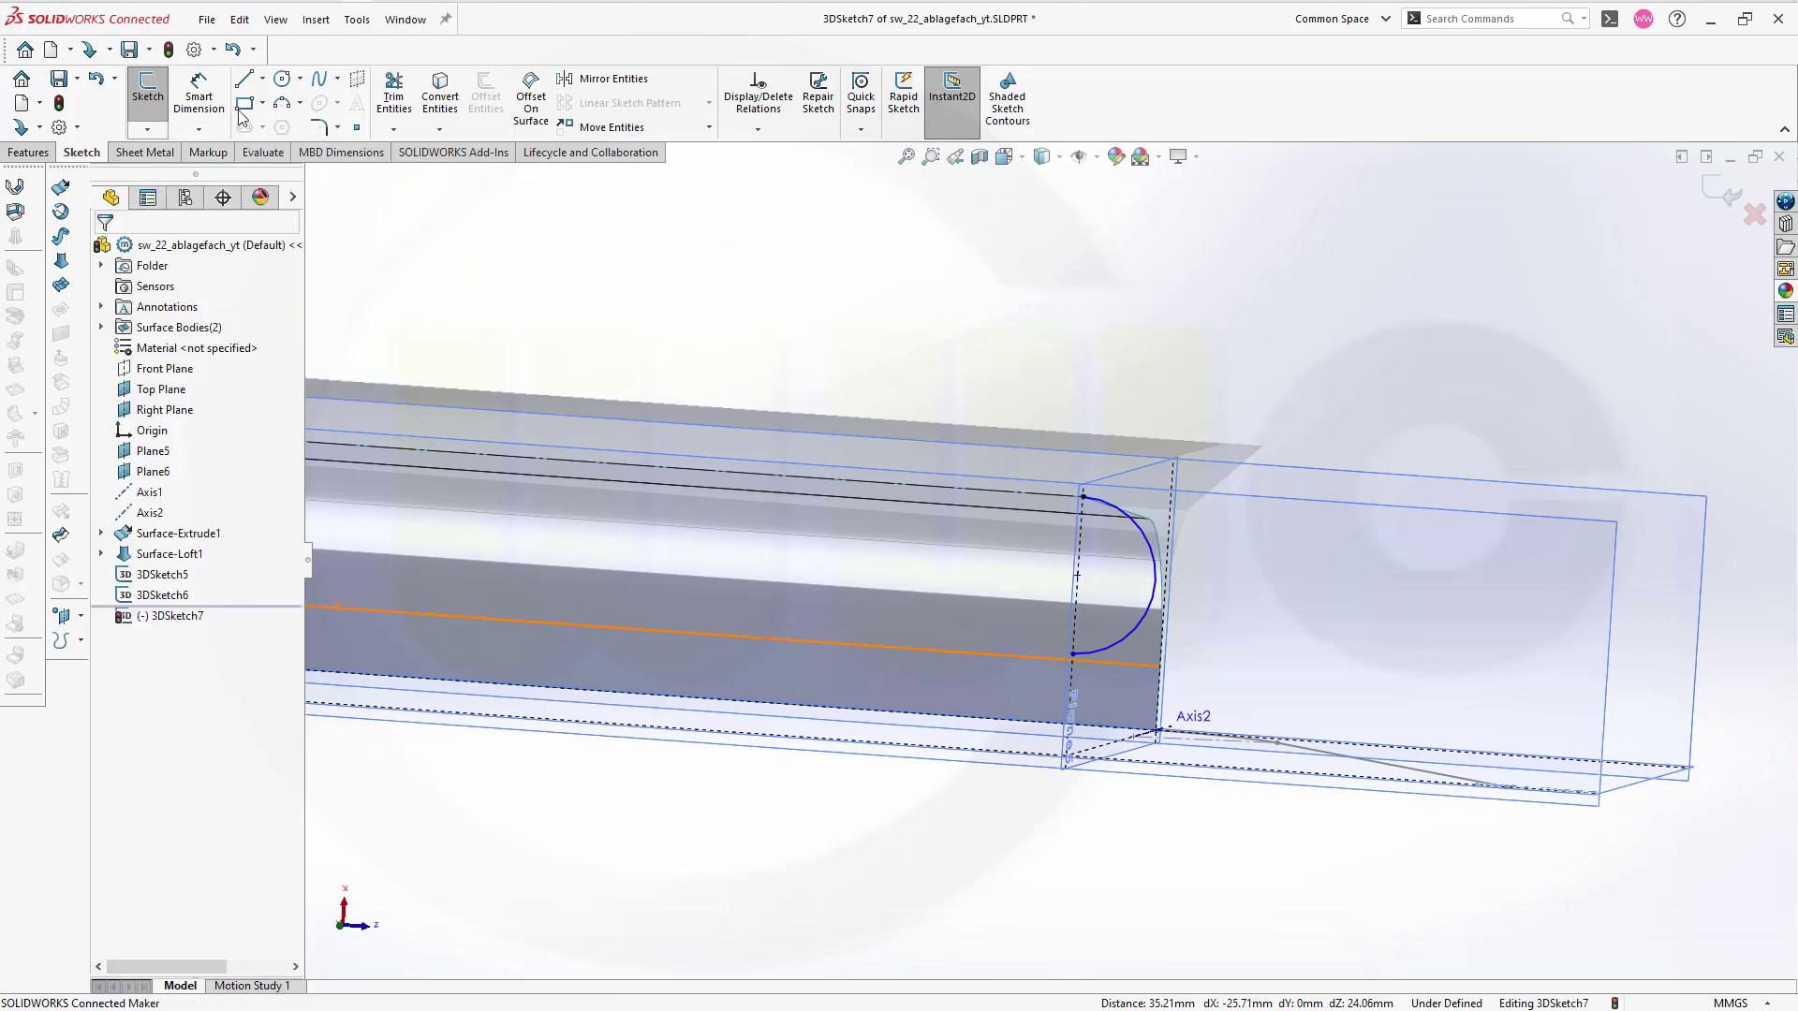
Step: Dimension the arc's radius as 50 mm
click(199, 94)
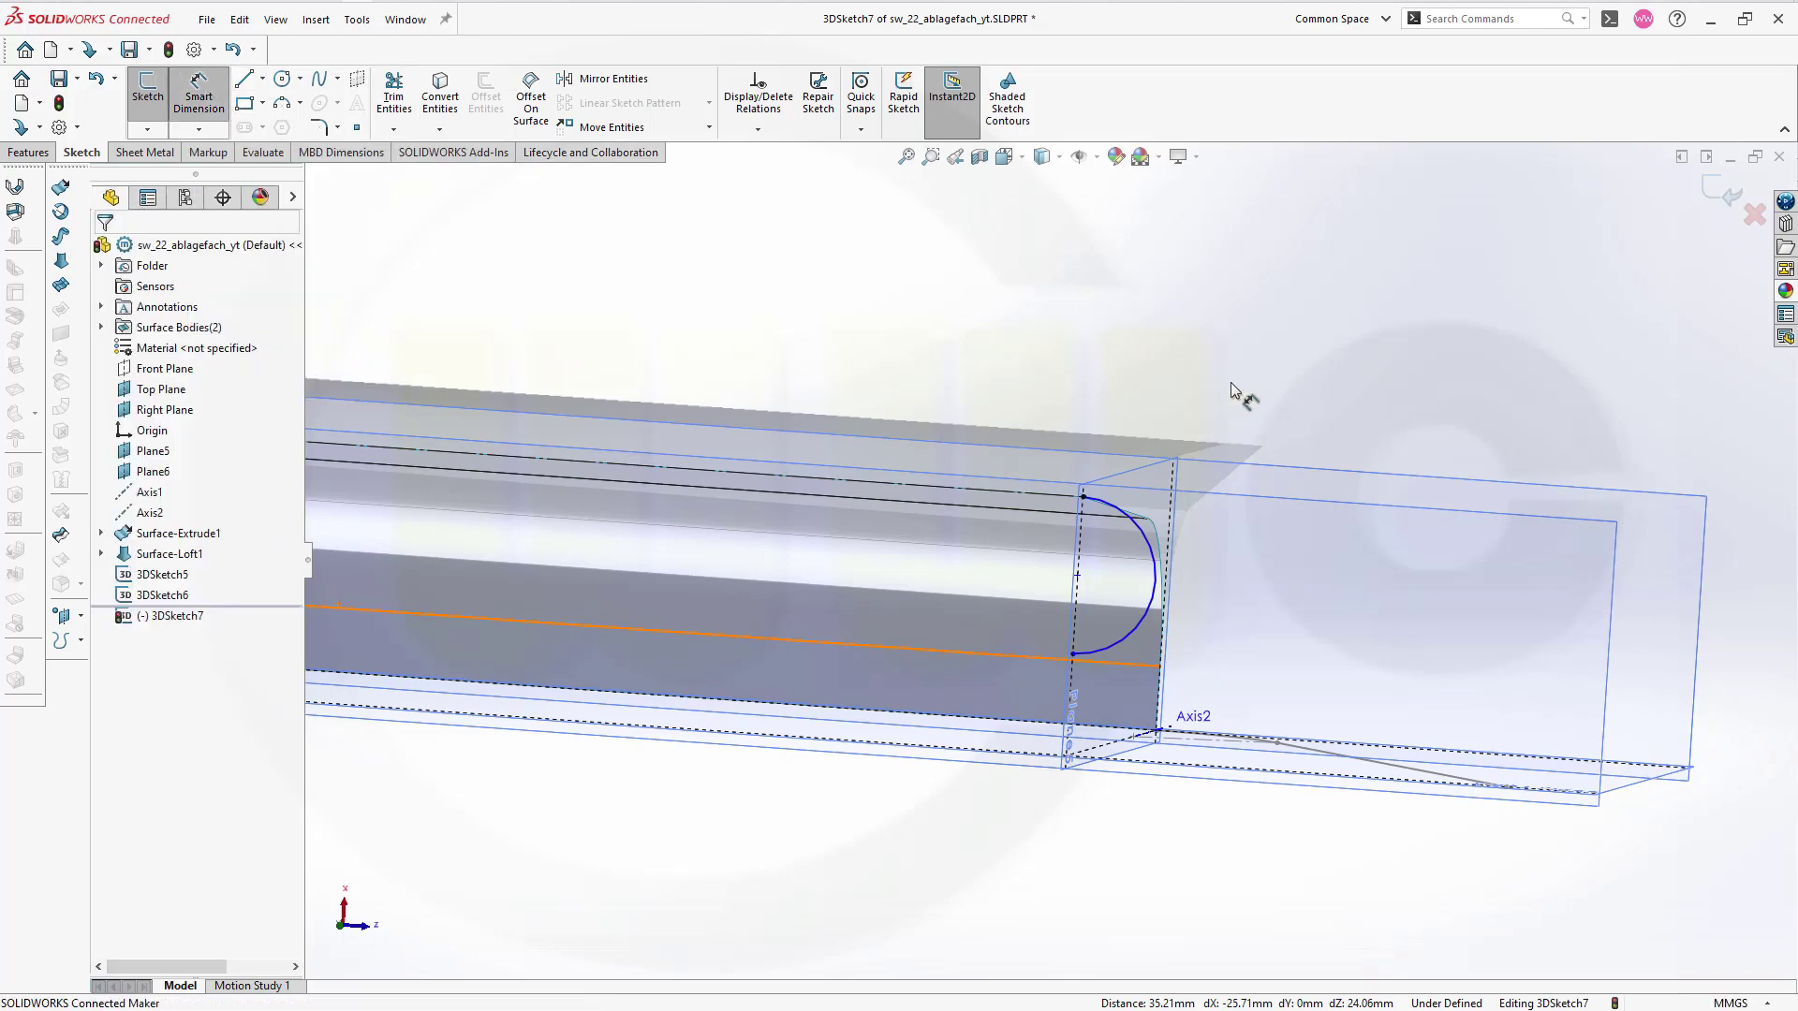
click(1159, 599)
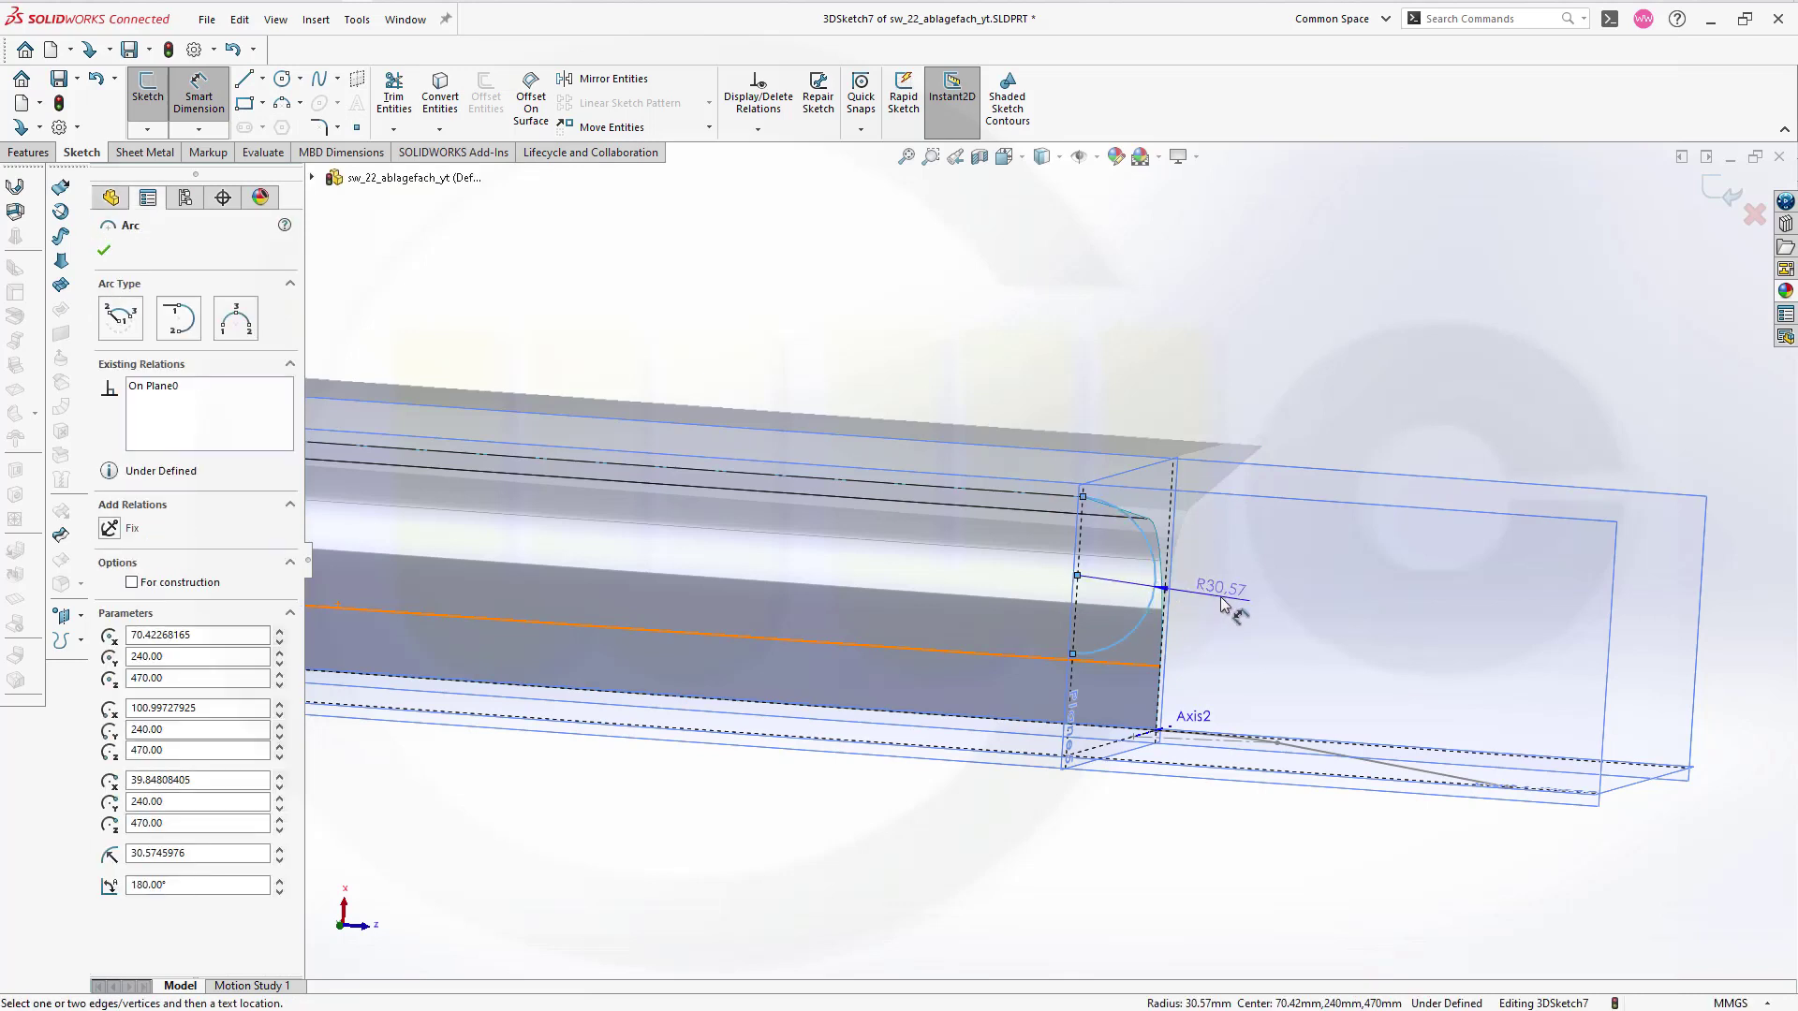
click(1217, 590)
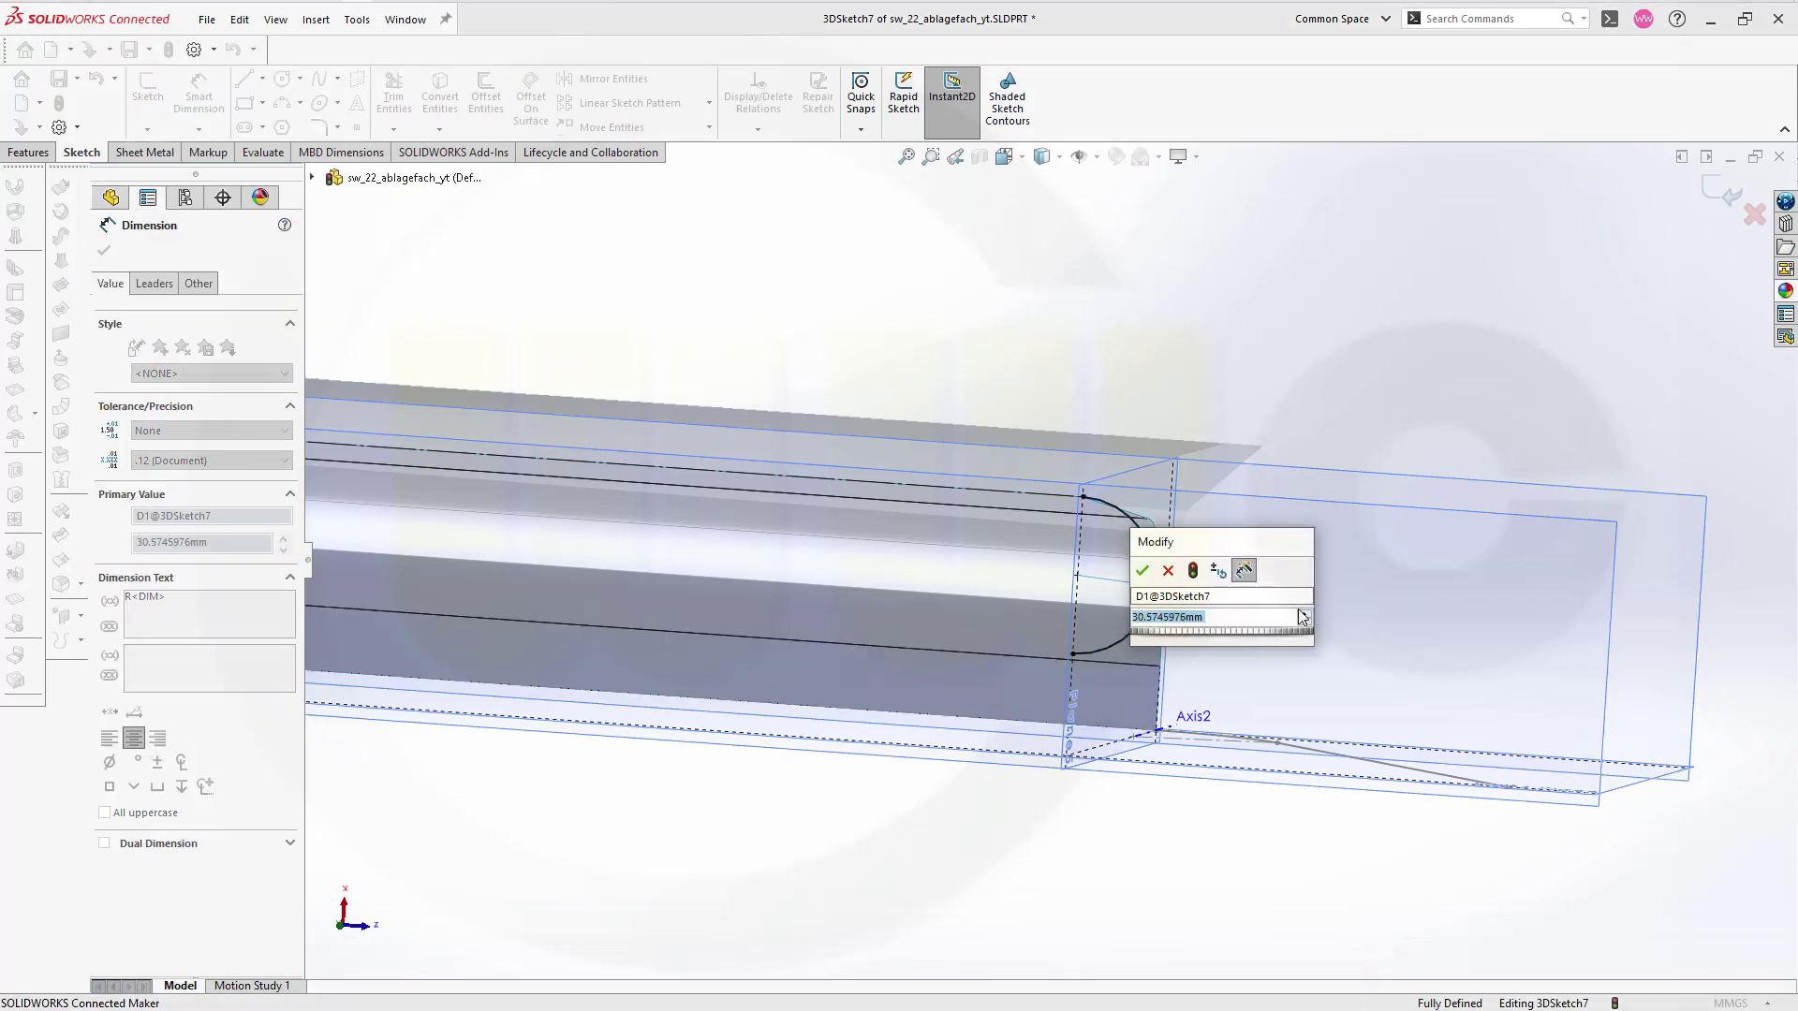
text(5)
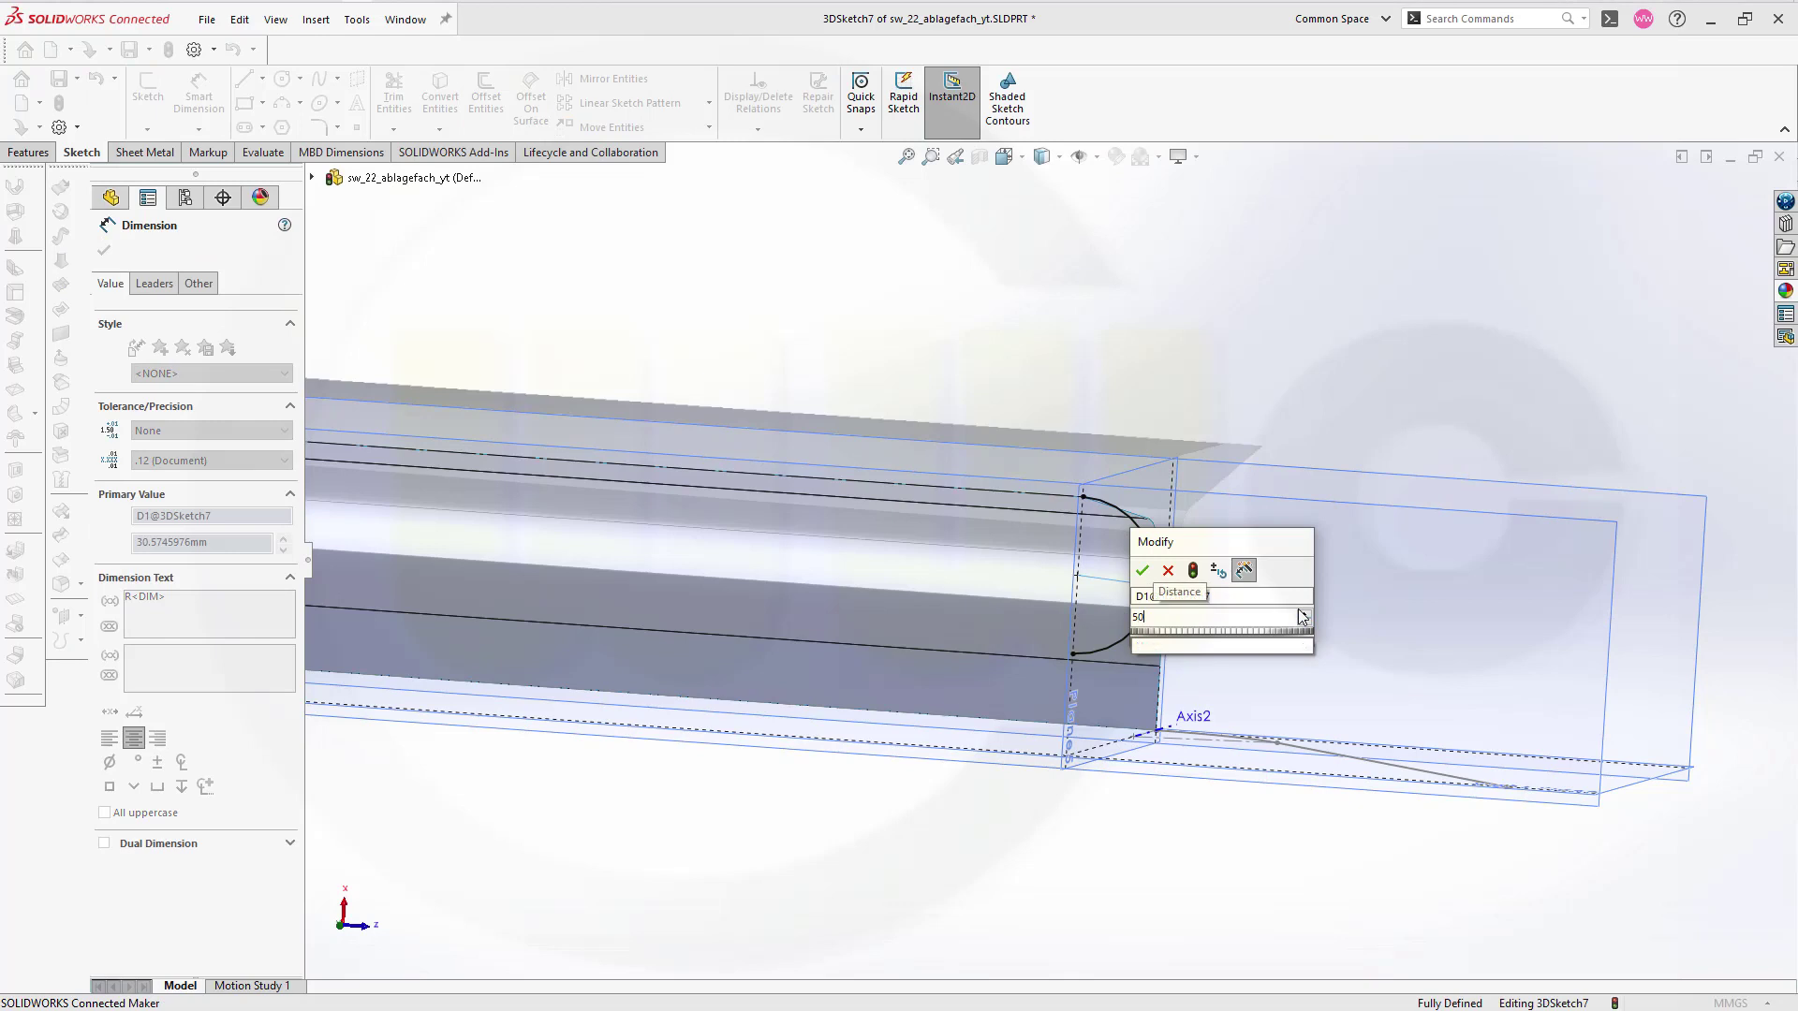
text(0)
key(Return)
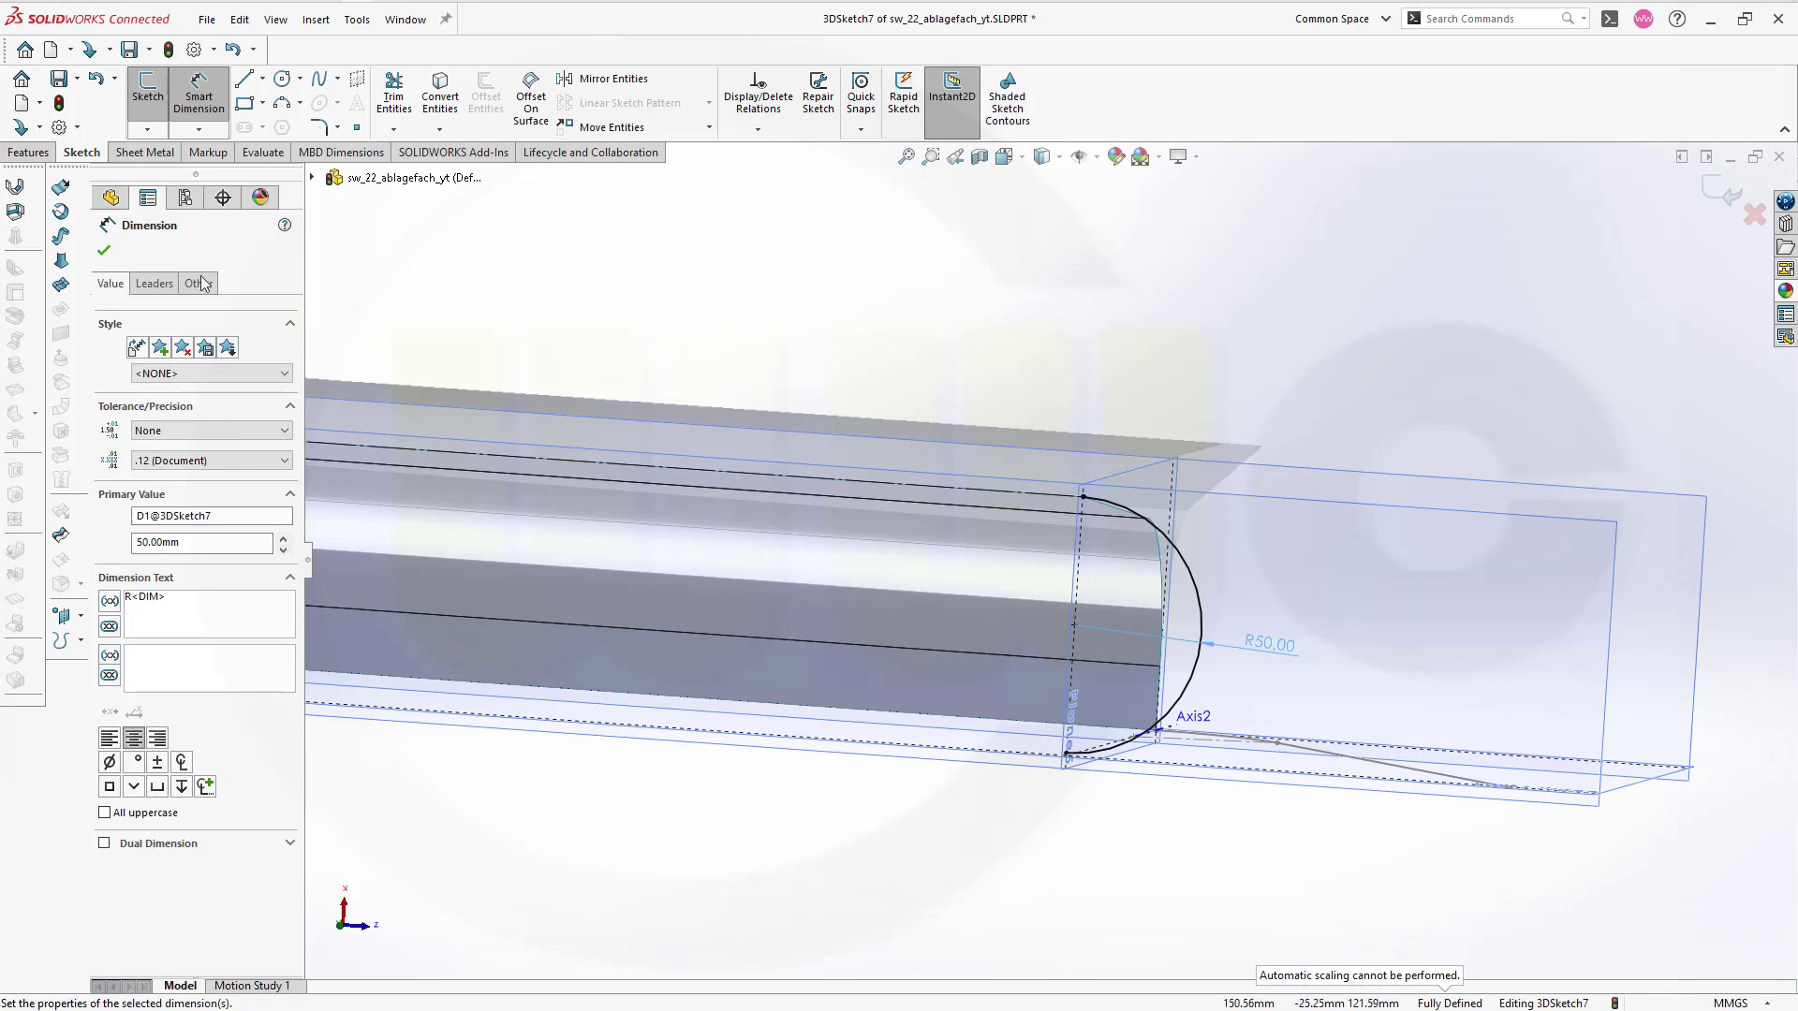
click(104, 251)
Step: Turn off the display of planes in the graphics view
middle_drag(1139, 346, 1215, 714)
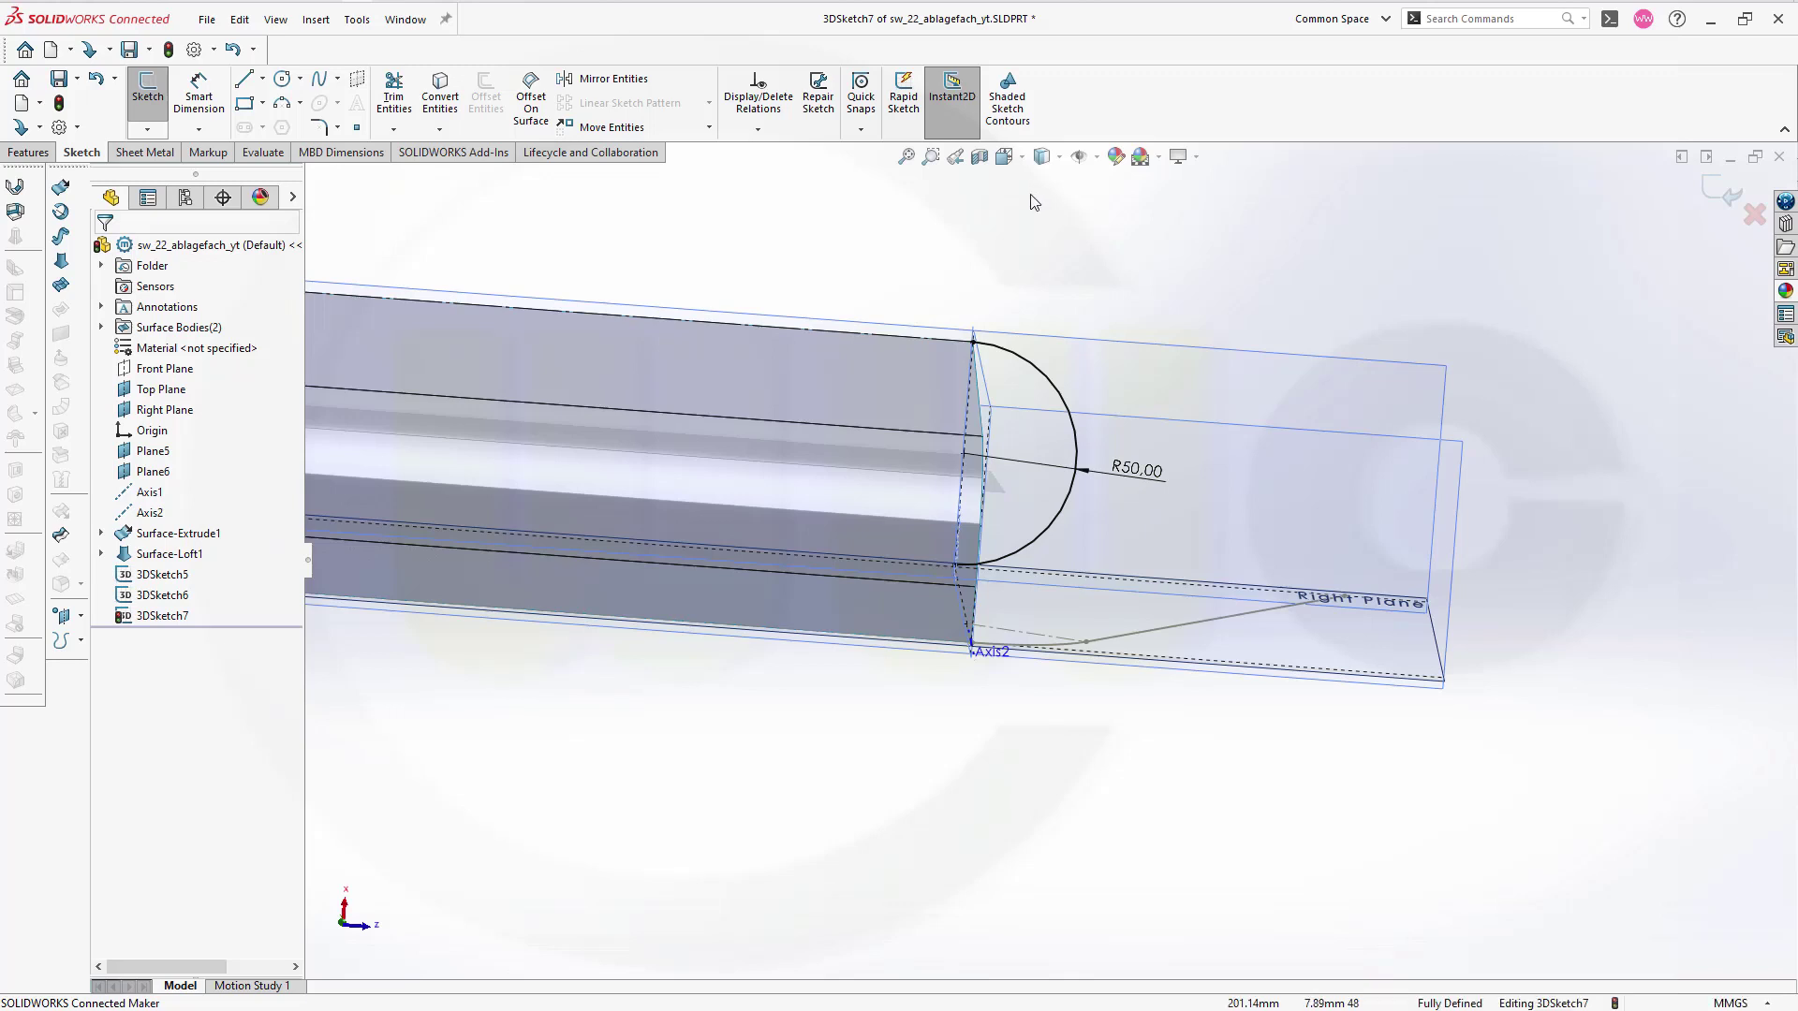
click(1096, 160)
click(1088, 187)
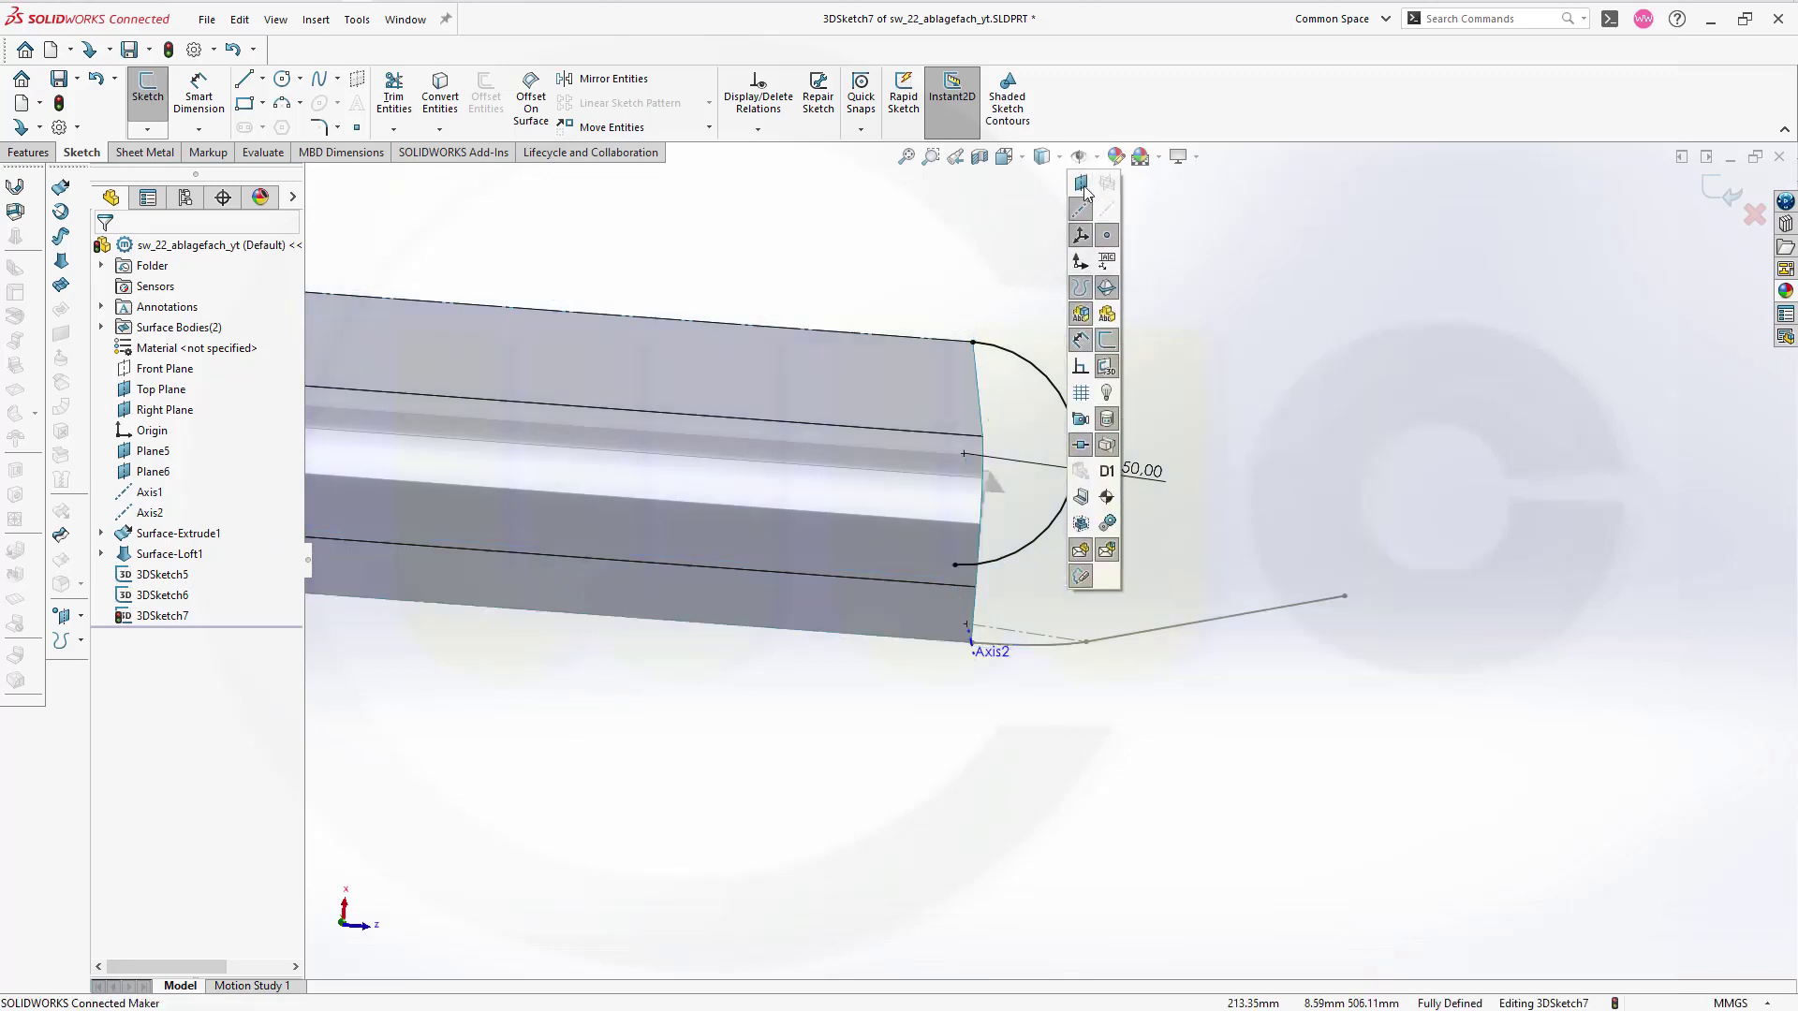
Step: Draw a line from the outer end of the existing sloping line to the upper part of the R50 arc
key(l)
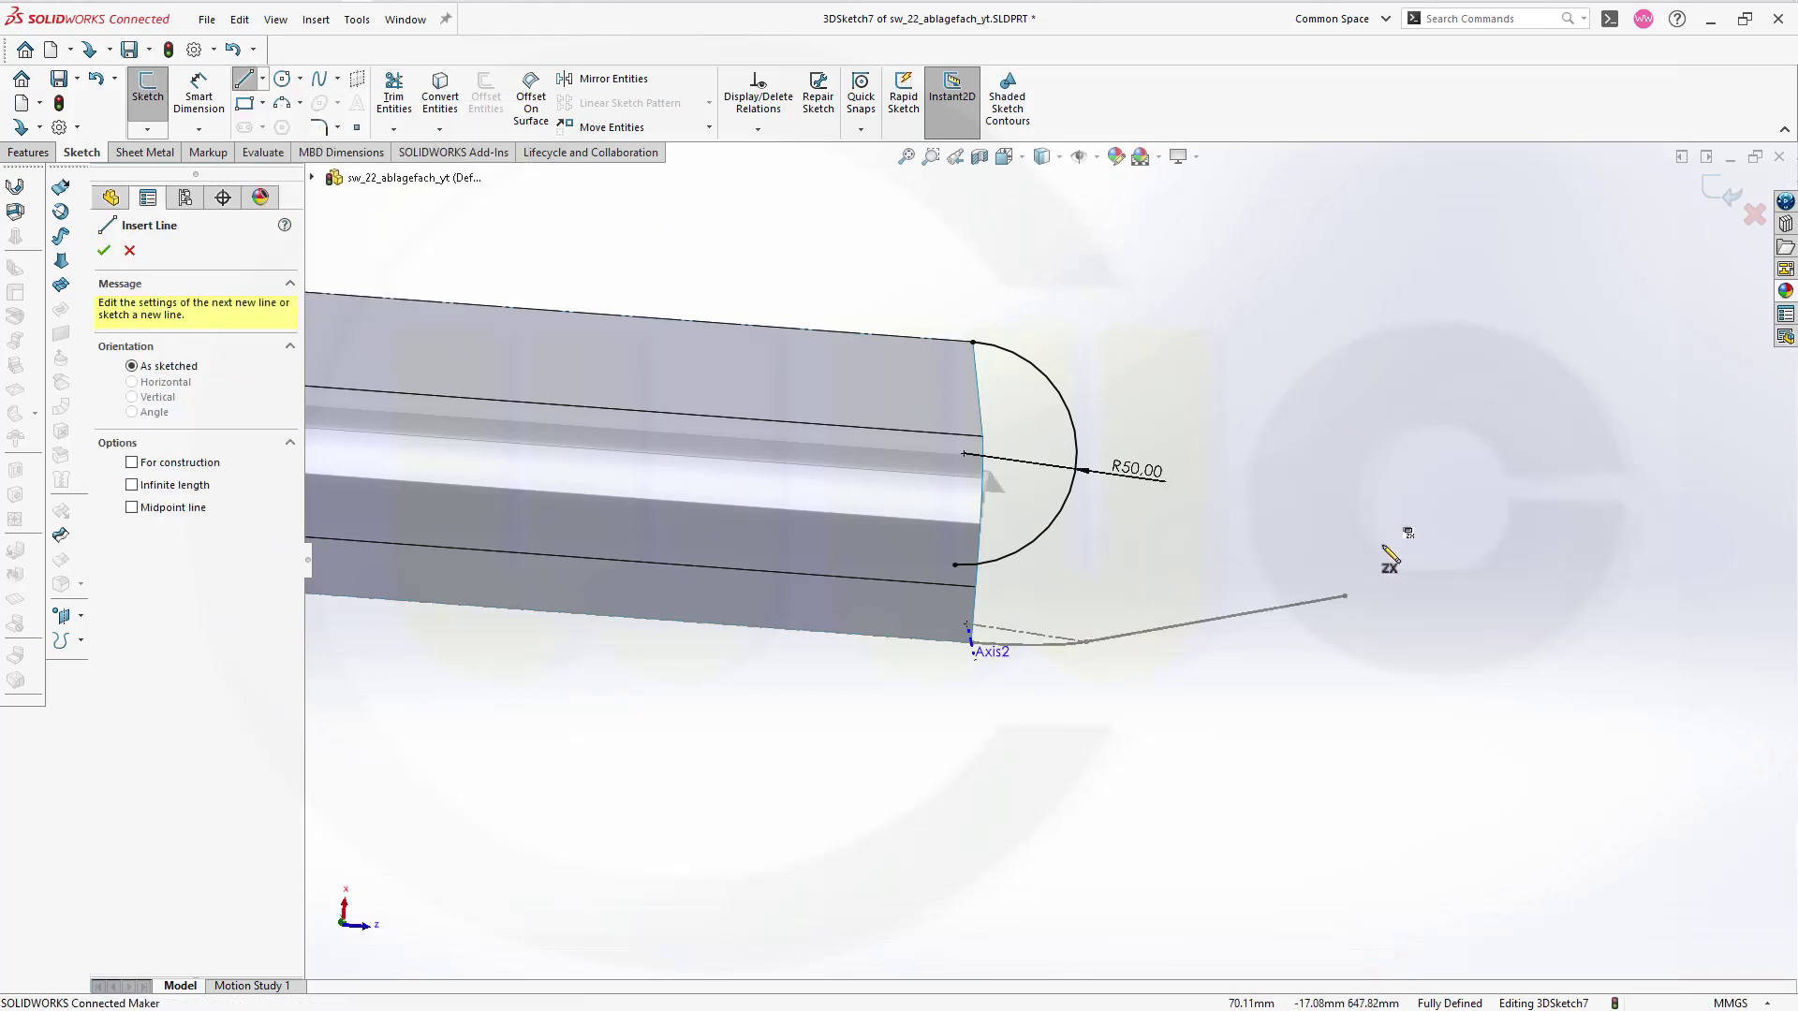
click(1344, 596)
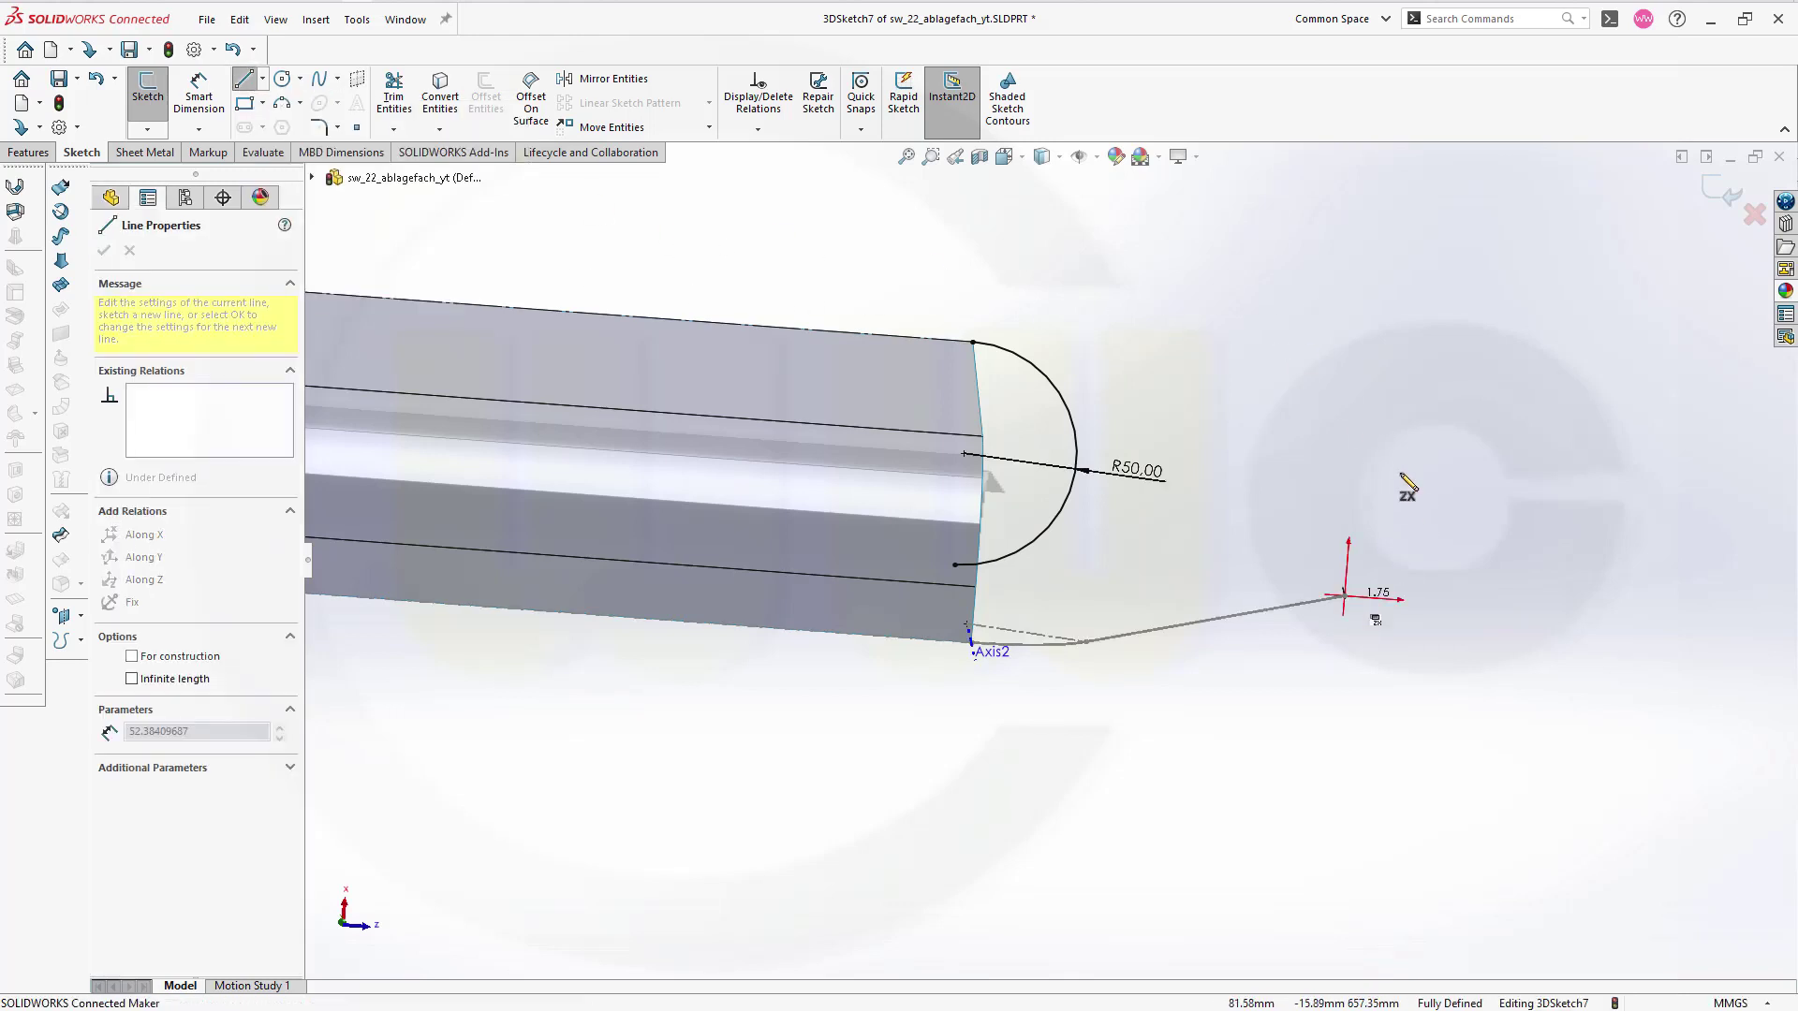
click(1059, 394)
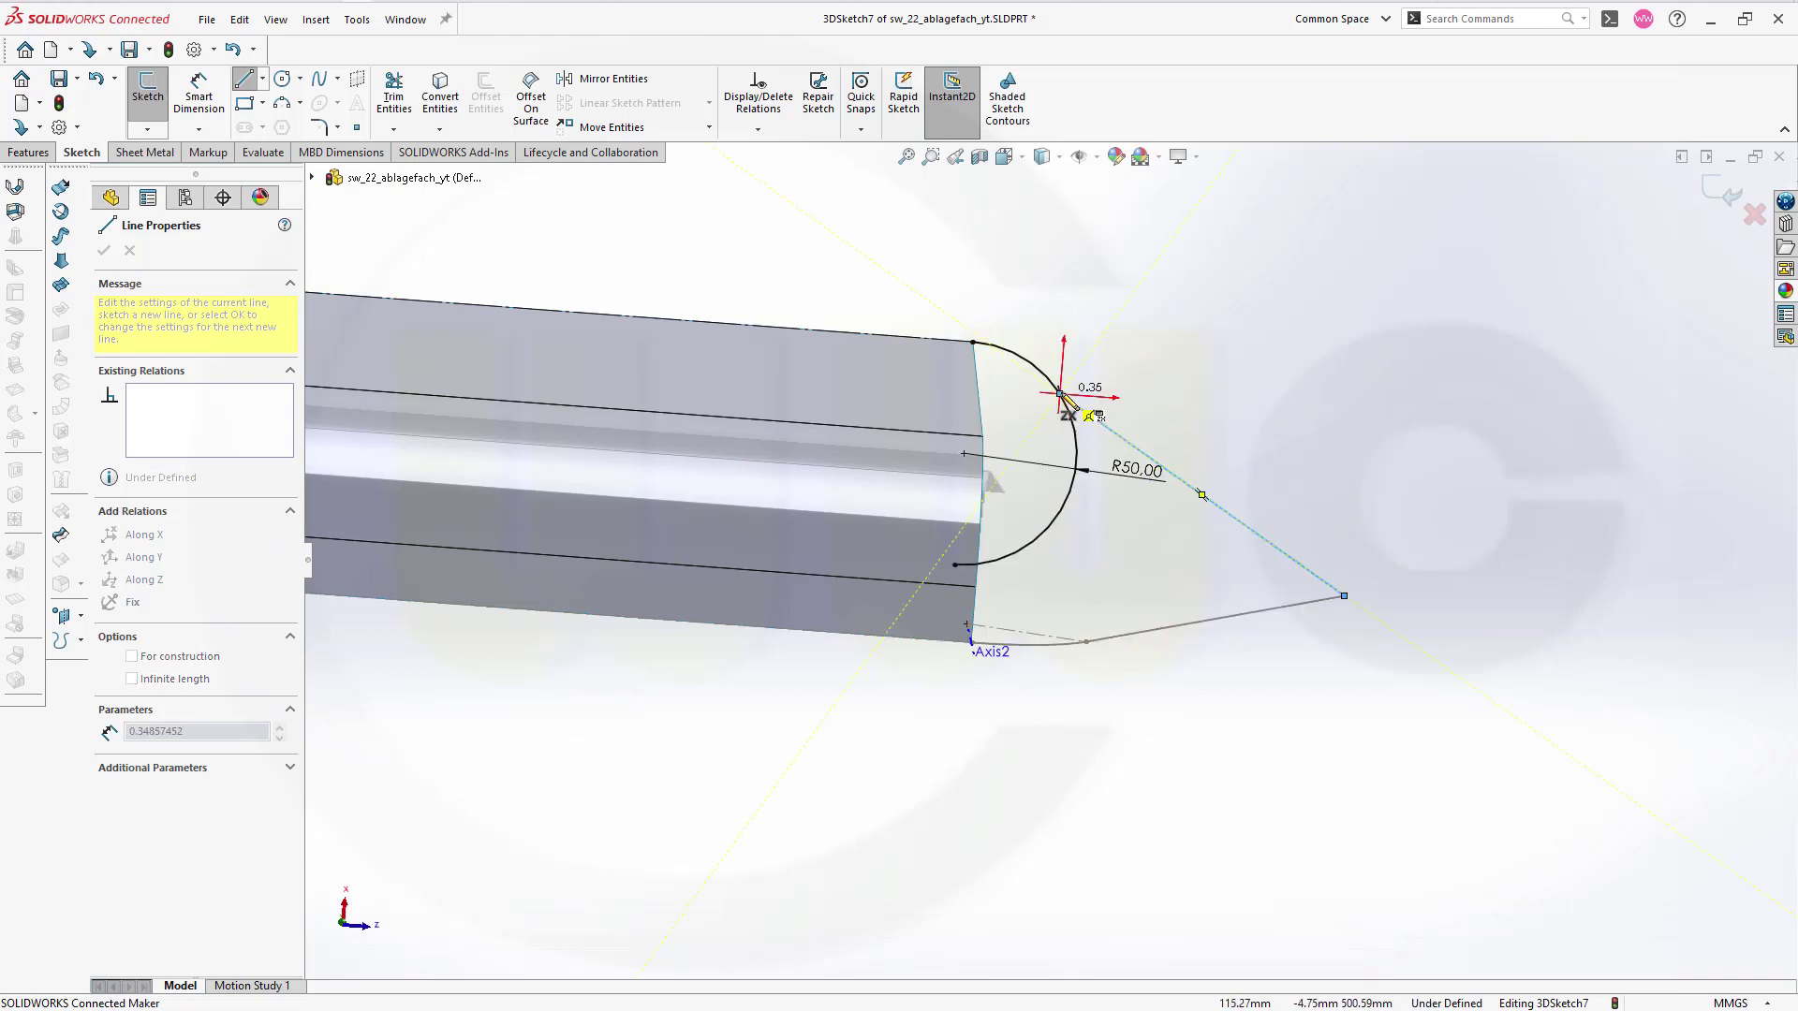
key(Escape)
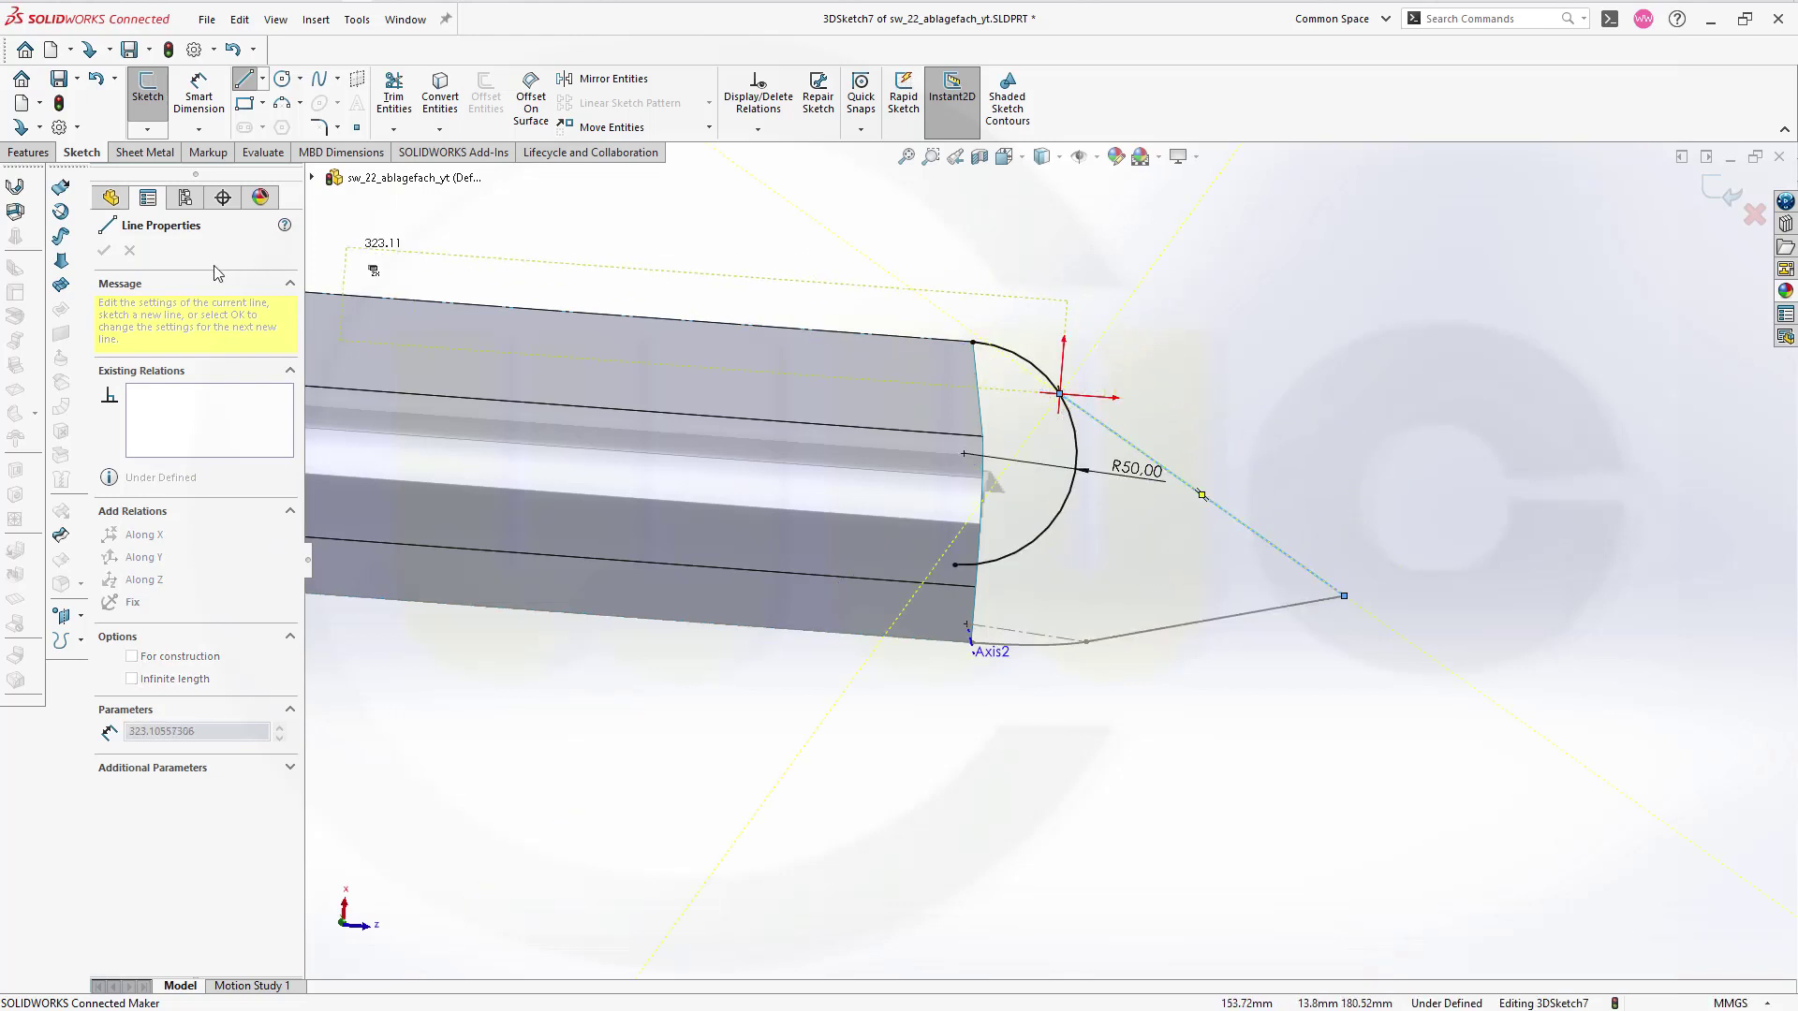
key(Escape)
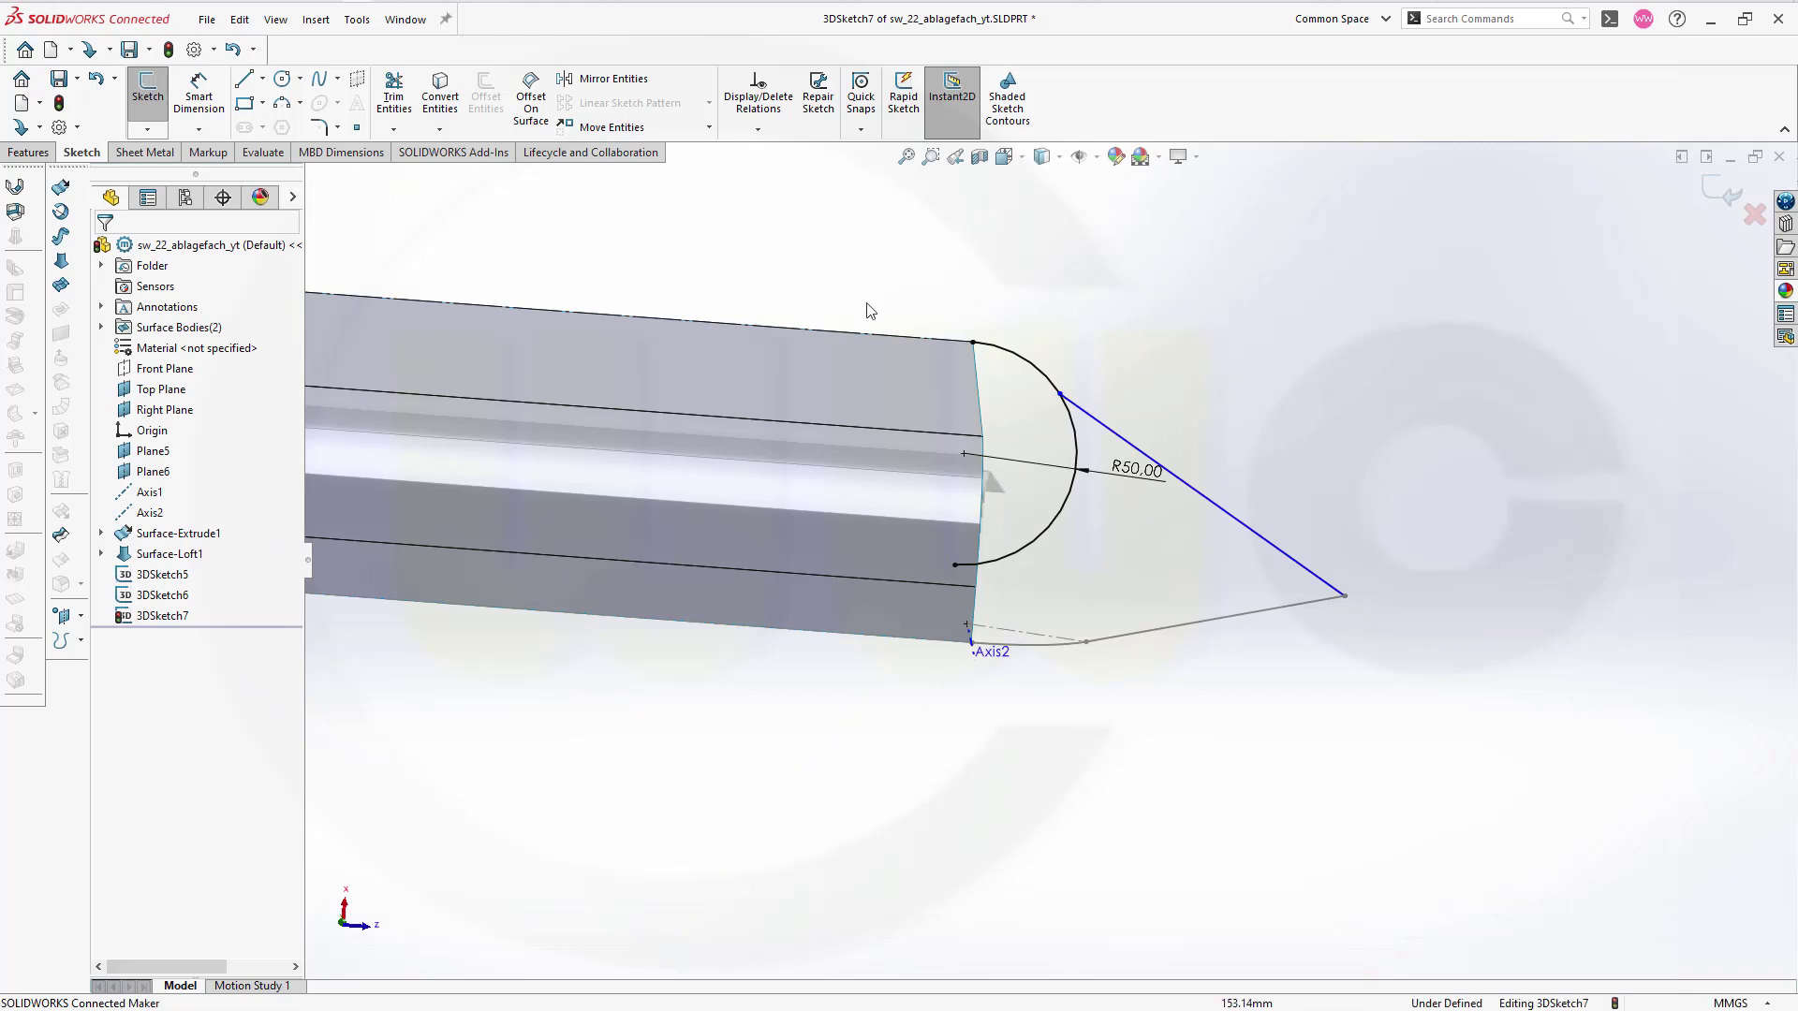
Step: Add a Tangent relation between the R50 arc and the new line
click(1039, 368)
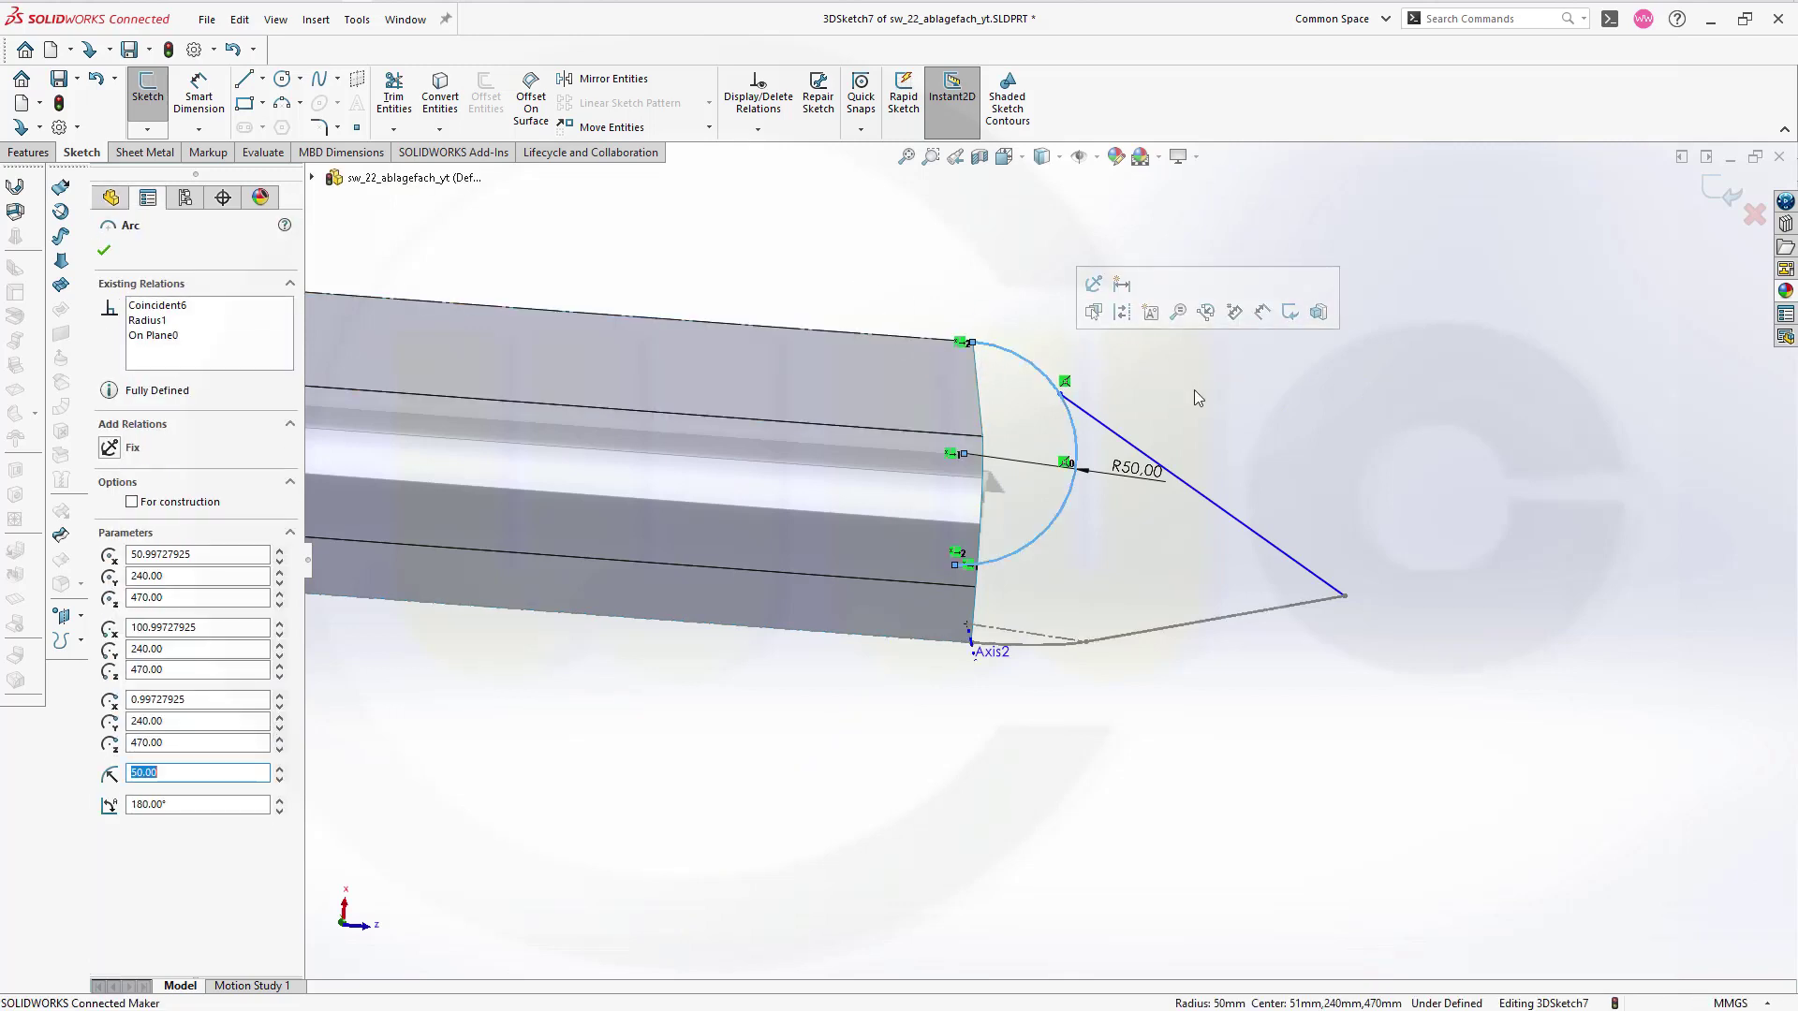
ctrl+click(1138, 448)
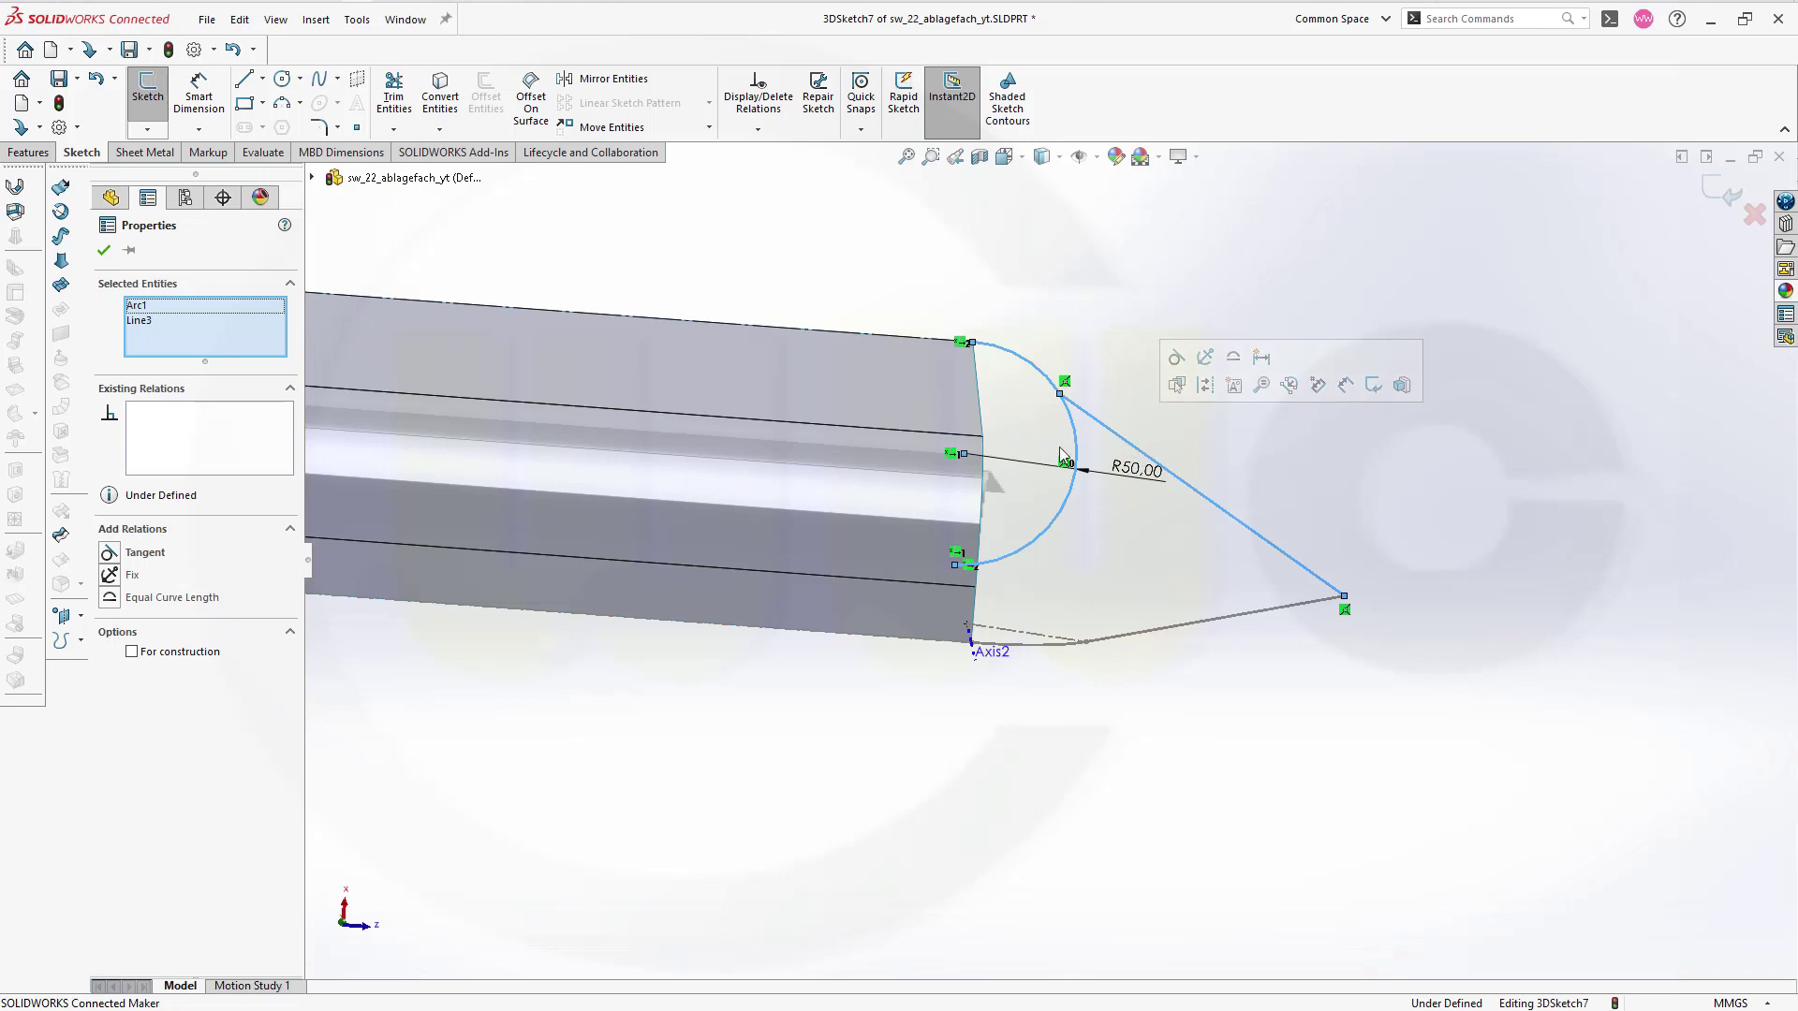
click(109, 552)
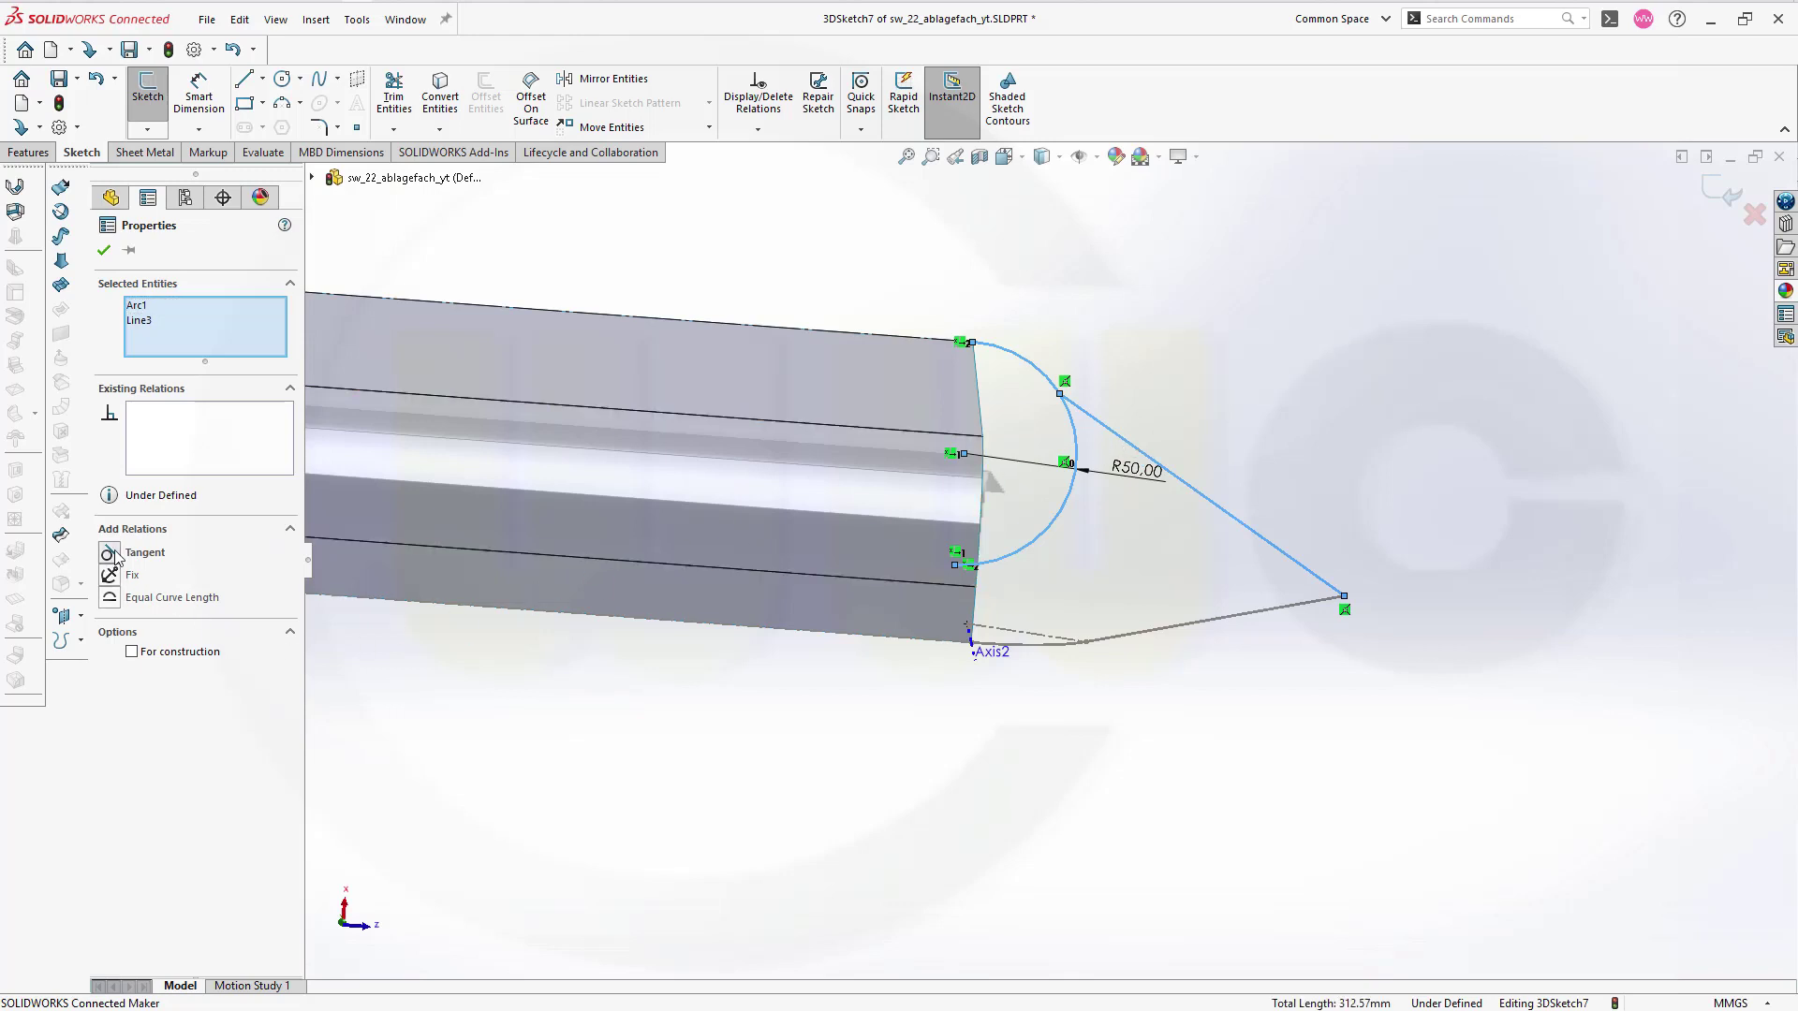
click(103, 250)
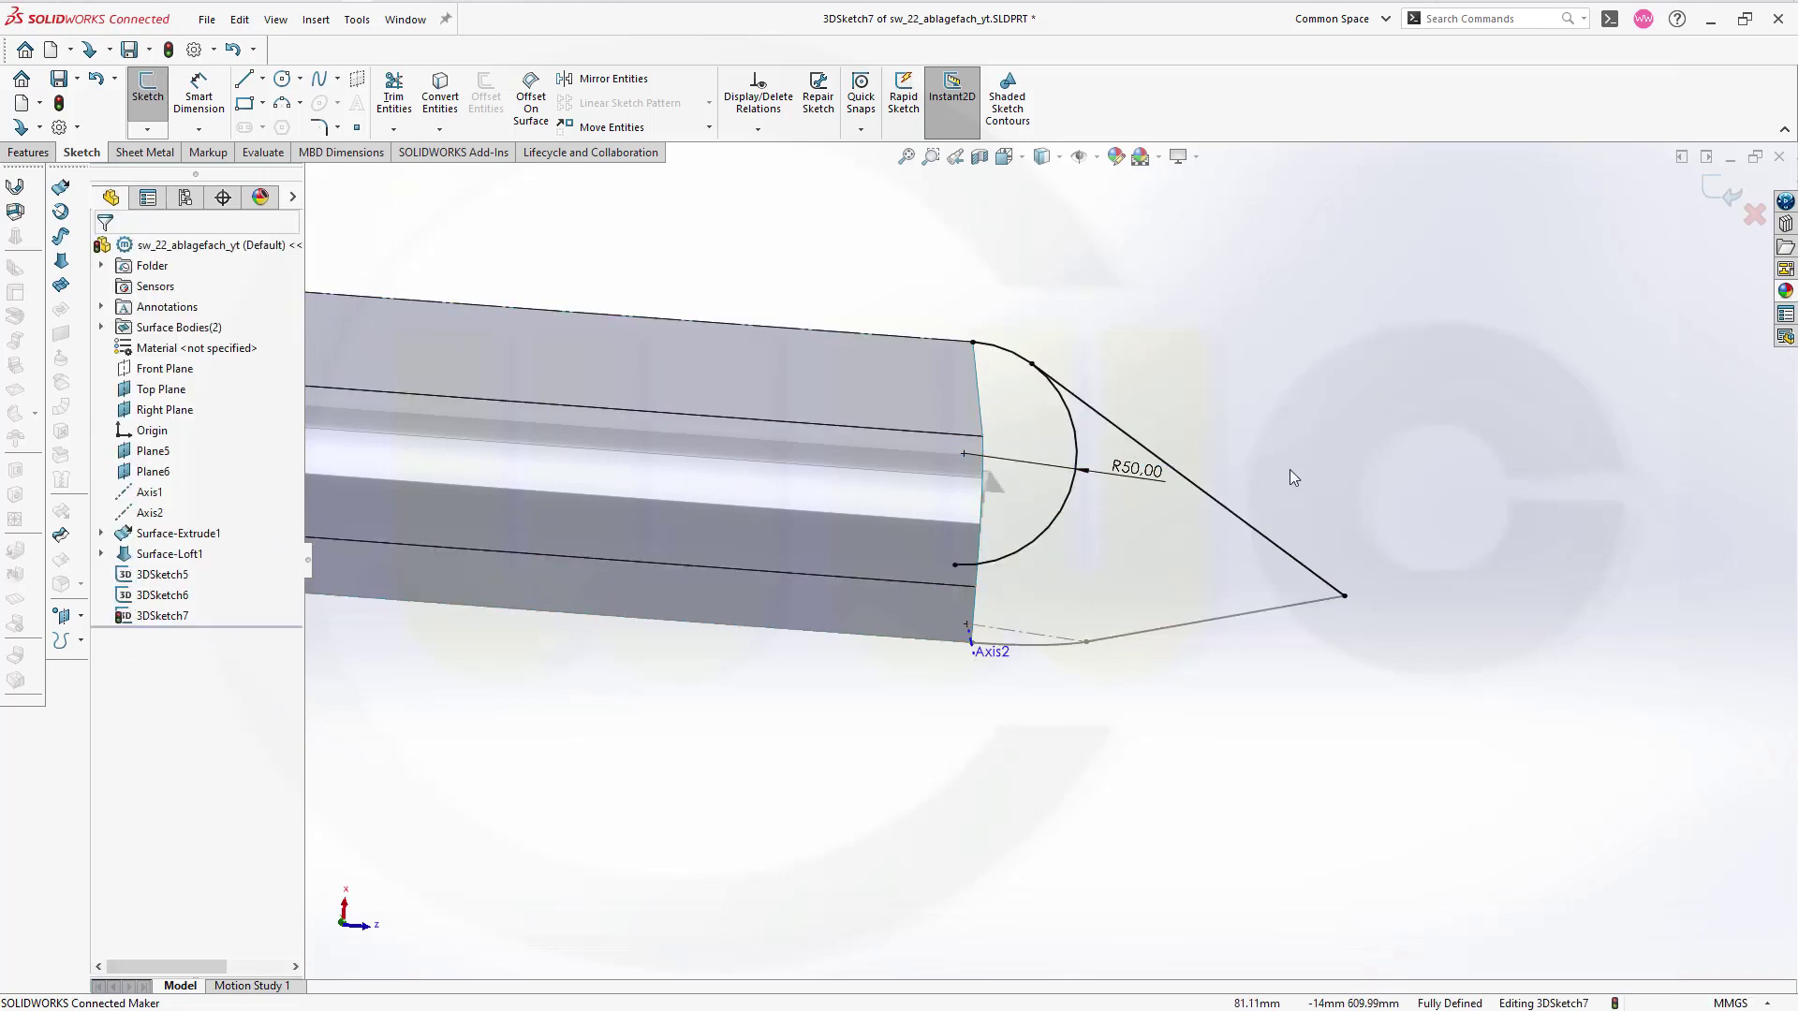
Step: Trim away the lower portion of the R50 arc beyond its tangent point with the line
mouse_move(1290, 470)
middle_down()
mouse_move(1268, 418)
mouse_move(1292, 470)
middle_up()
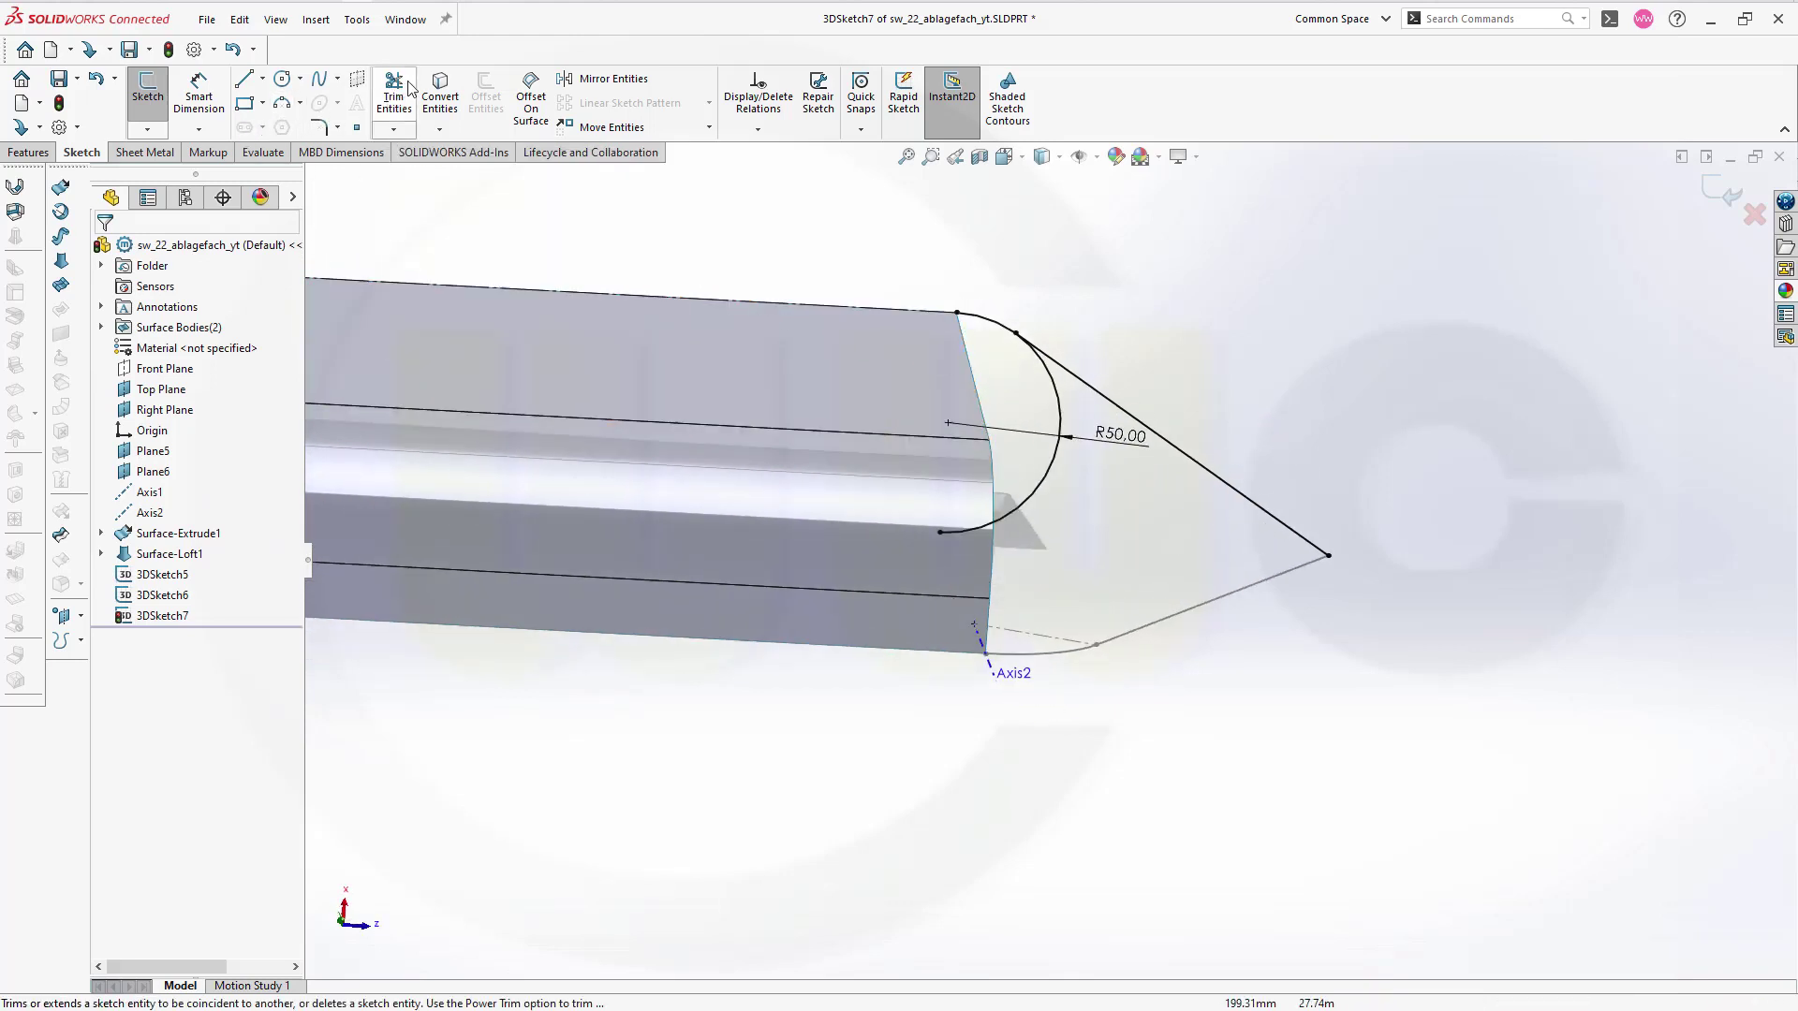
click(1046, 474)
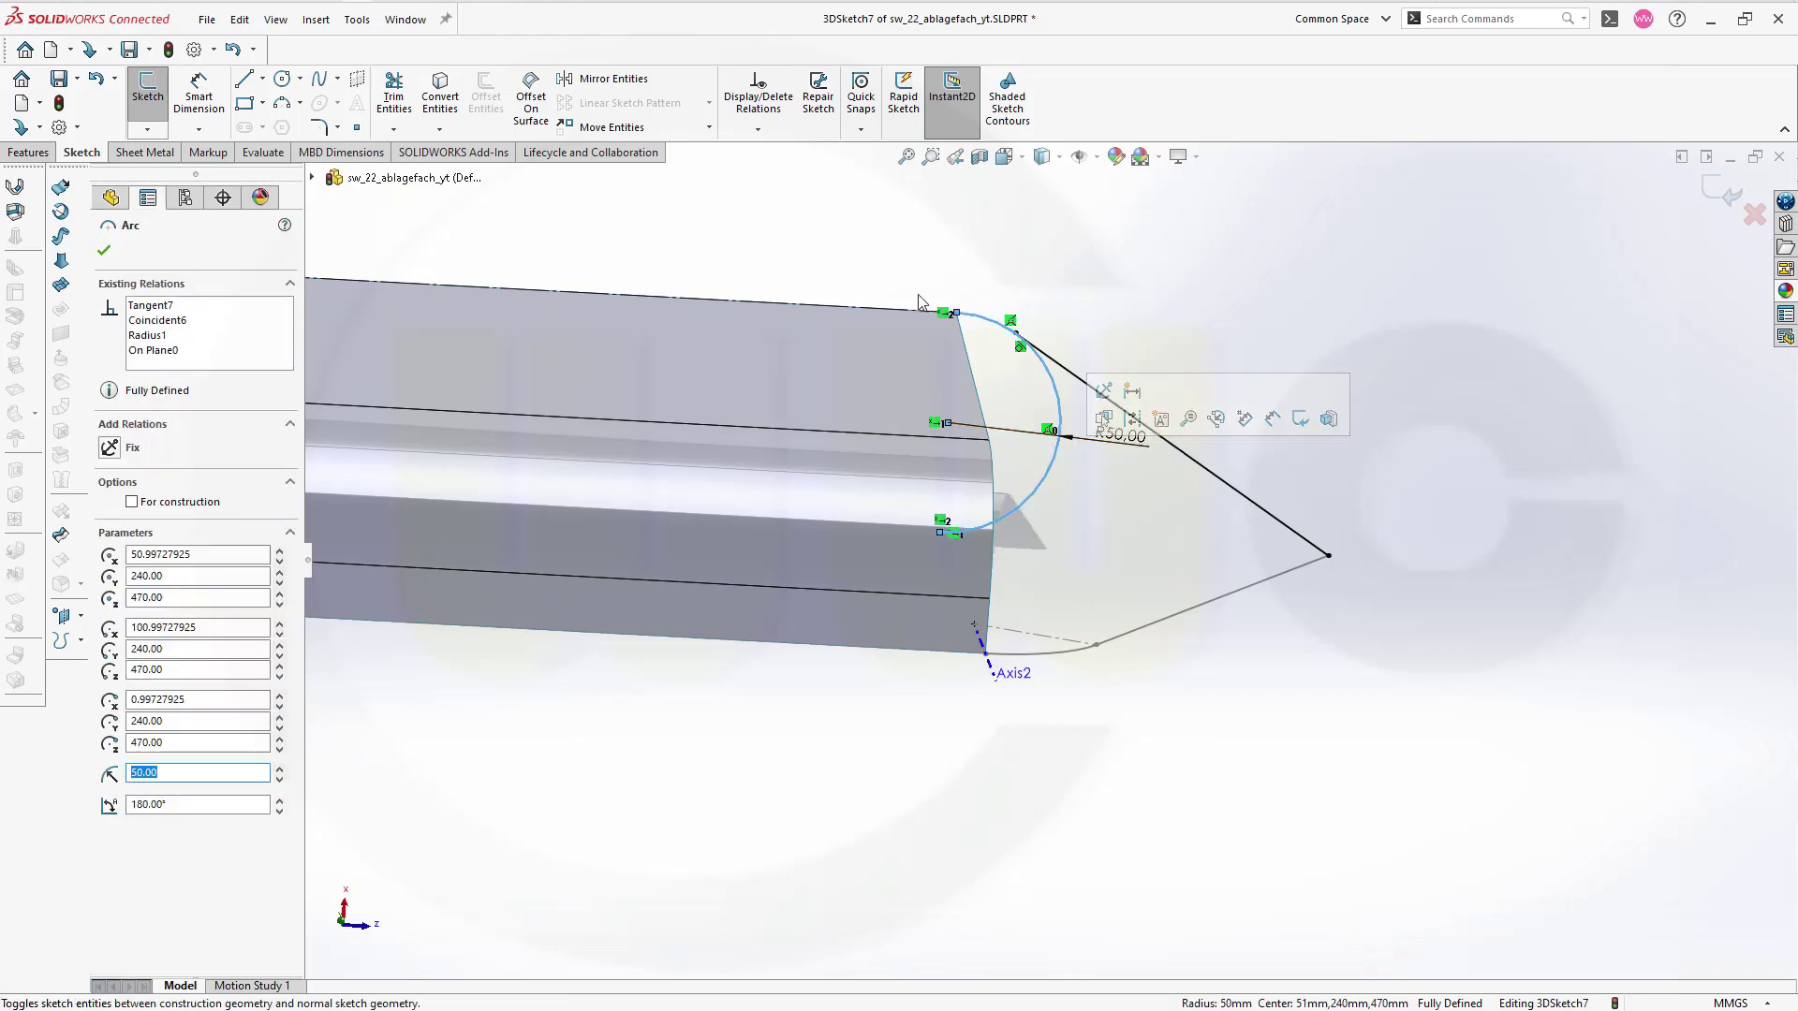
click(1171, 358)
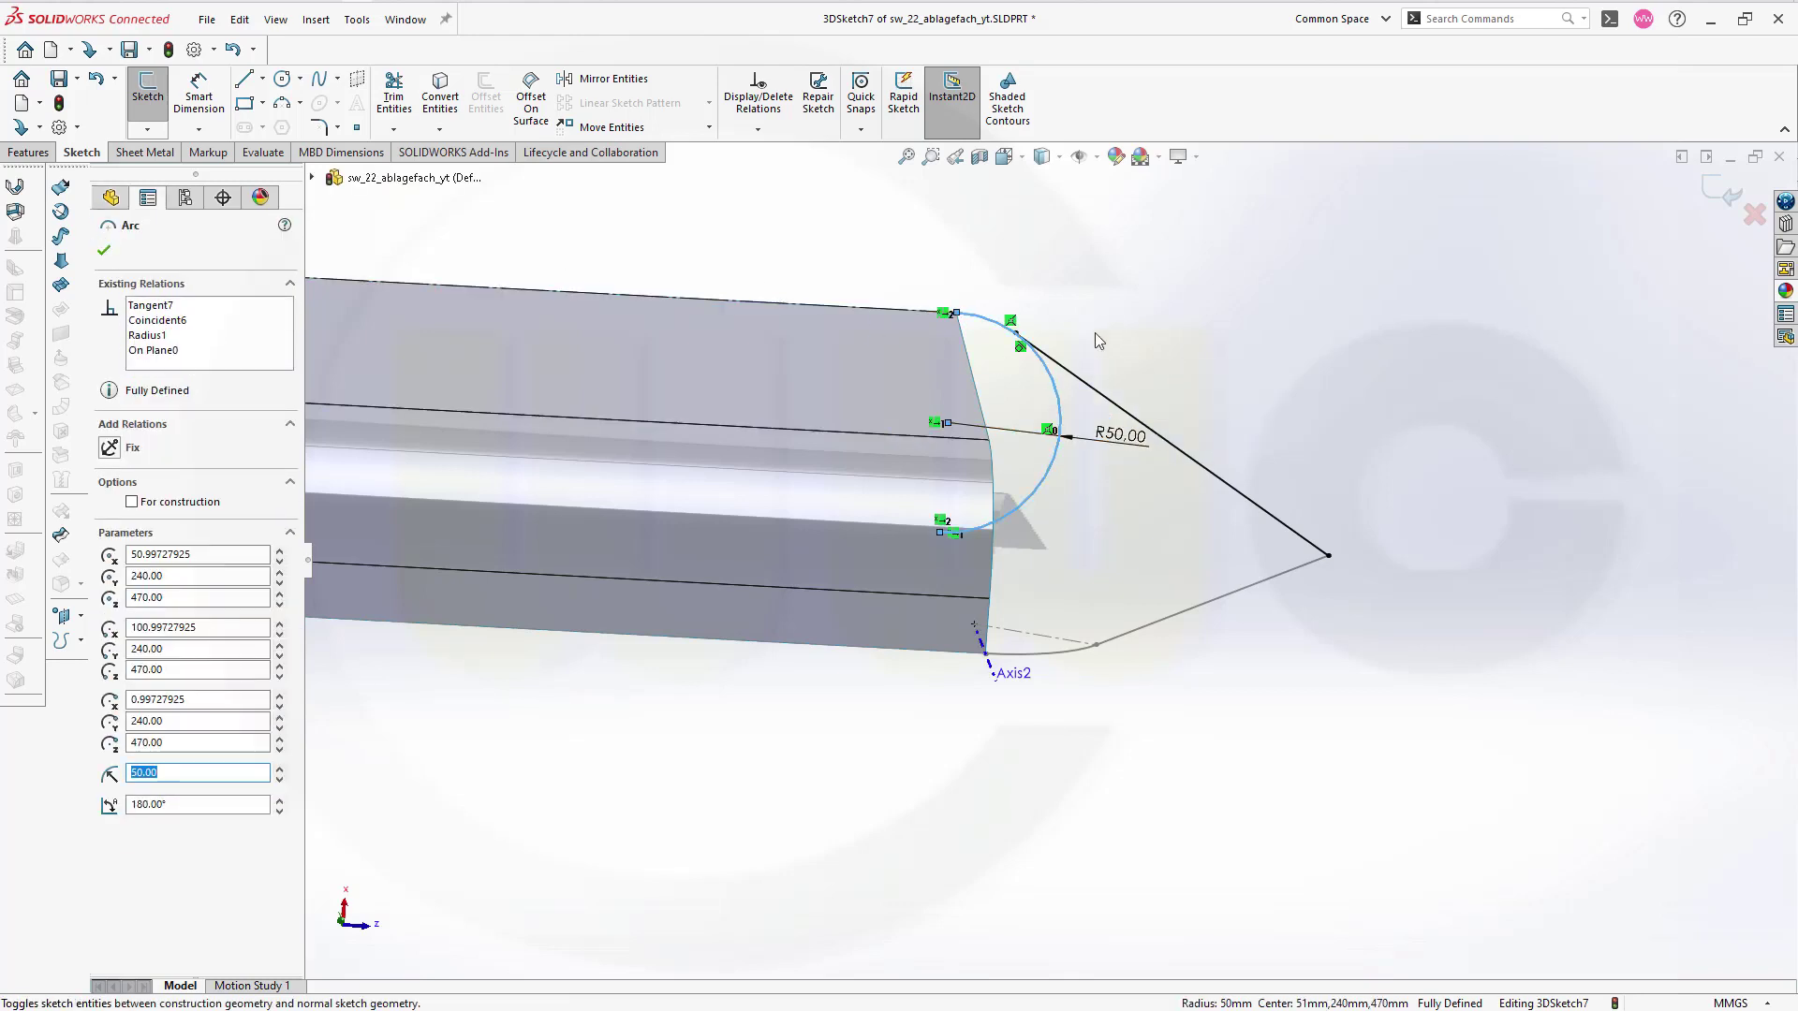
click(105, 254)
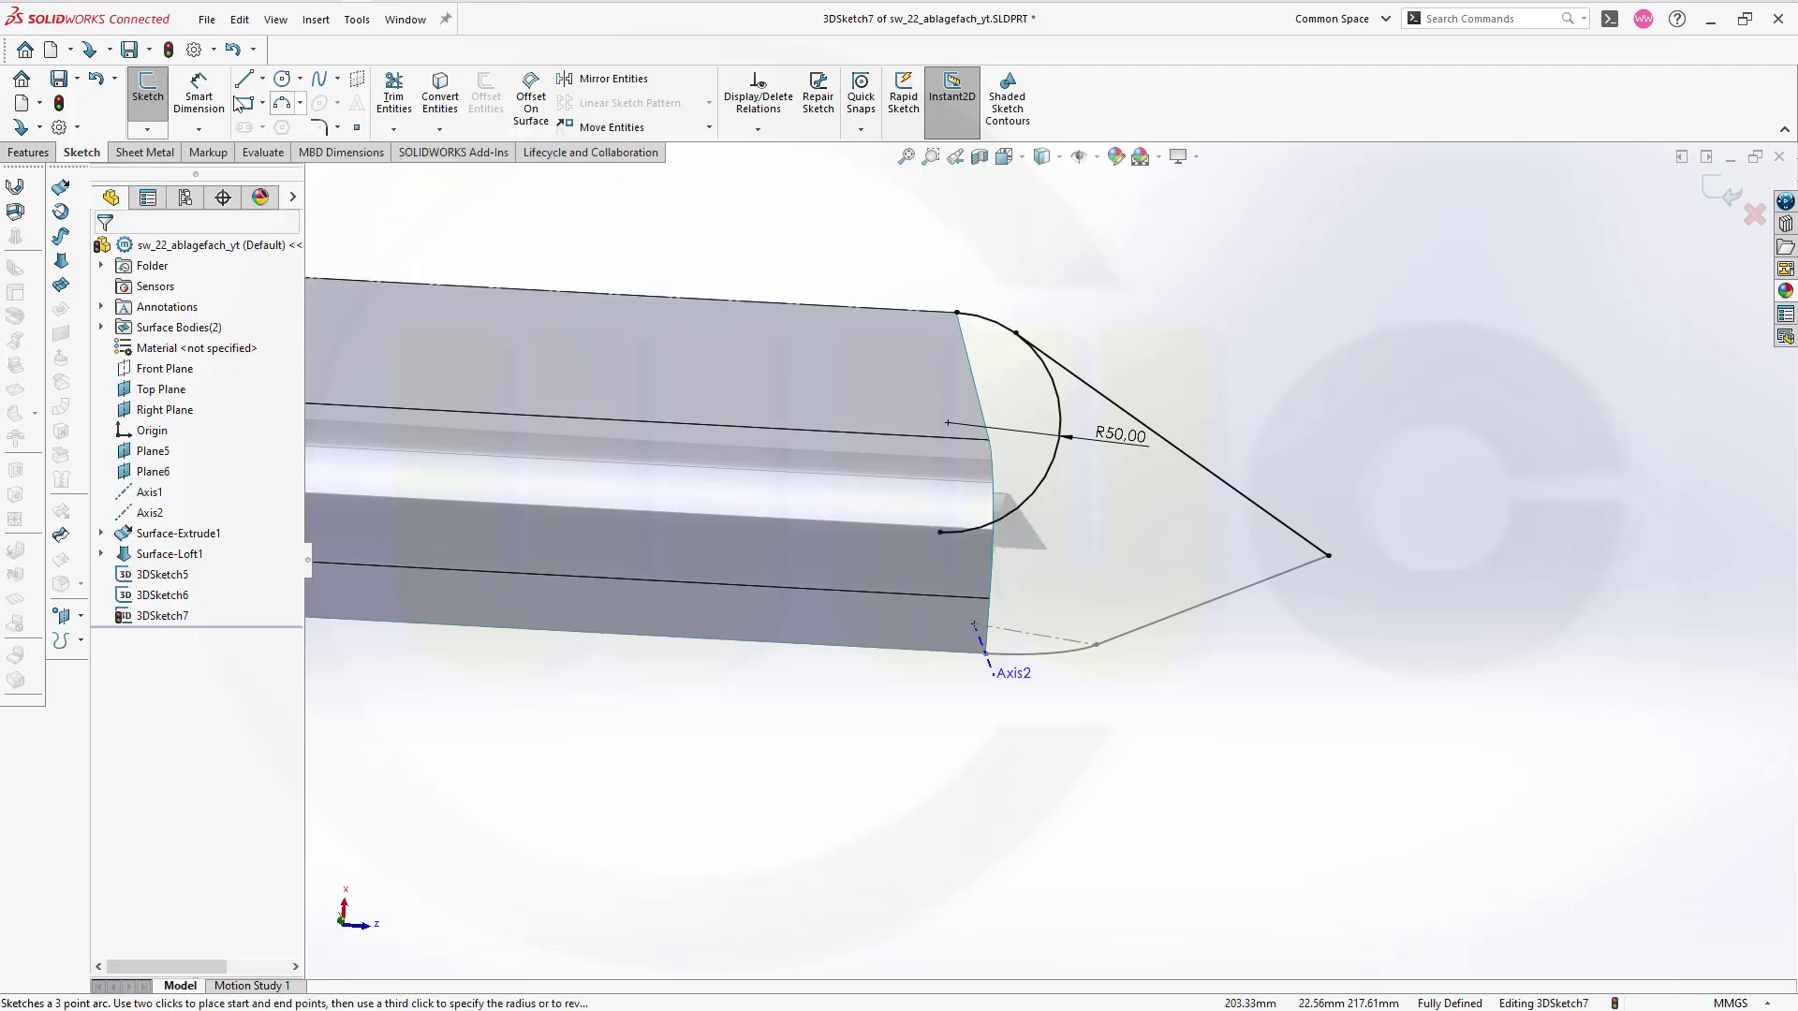
click(394, 97)
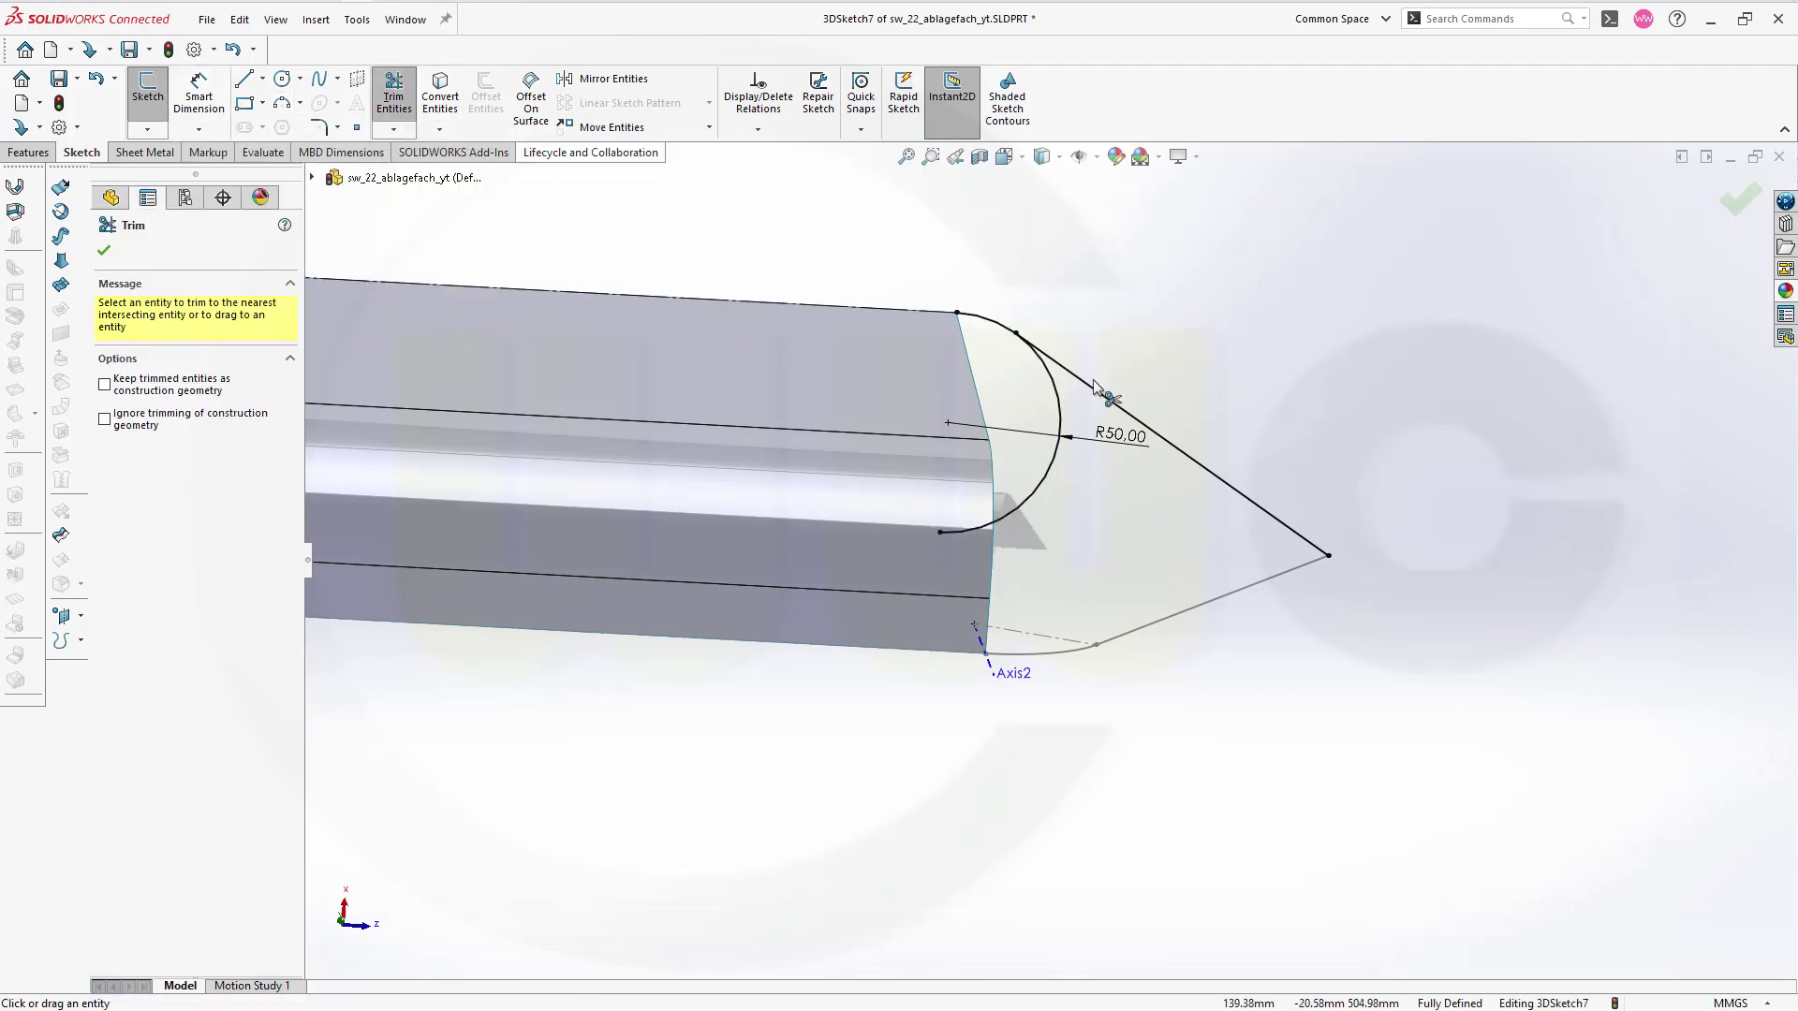
click(1065, 423)
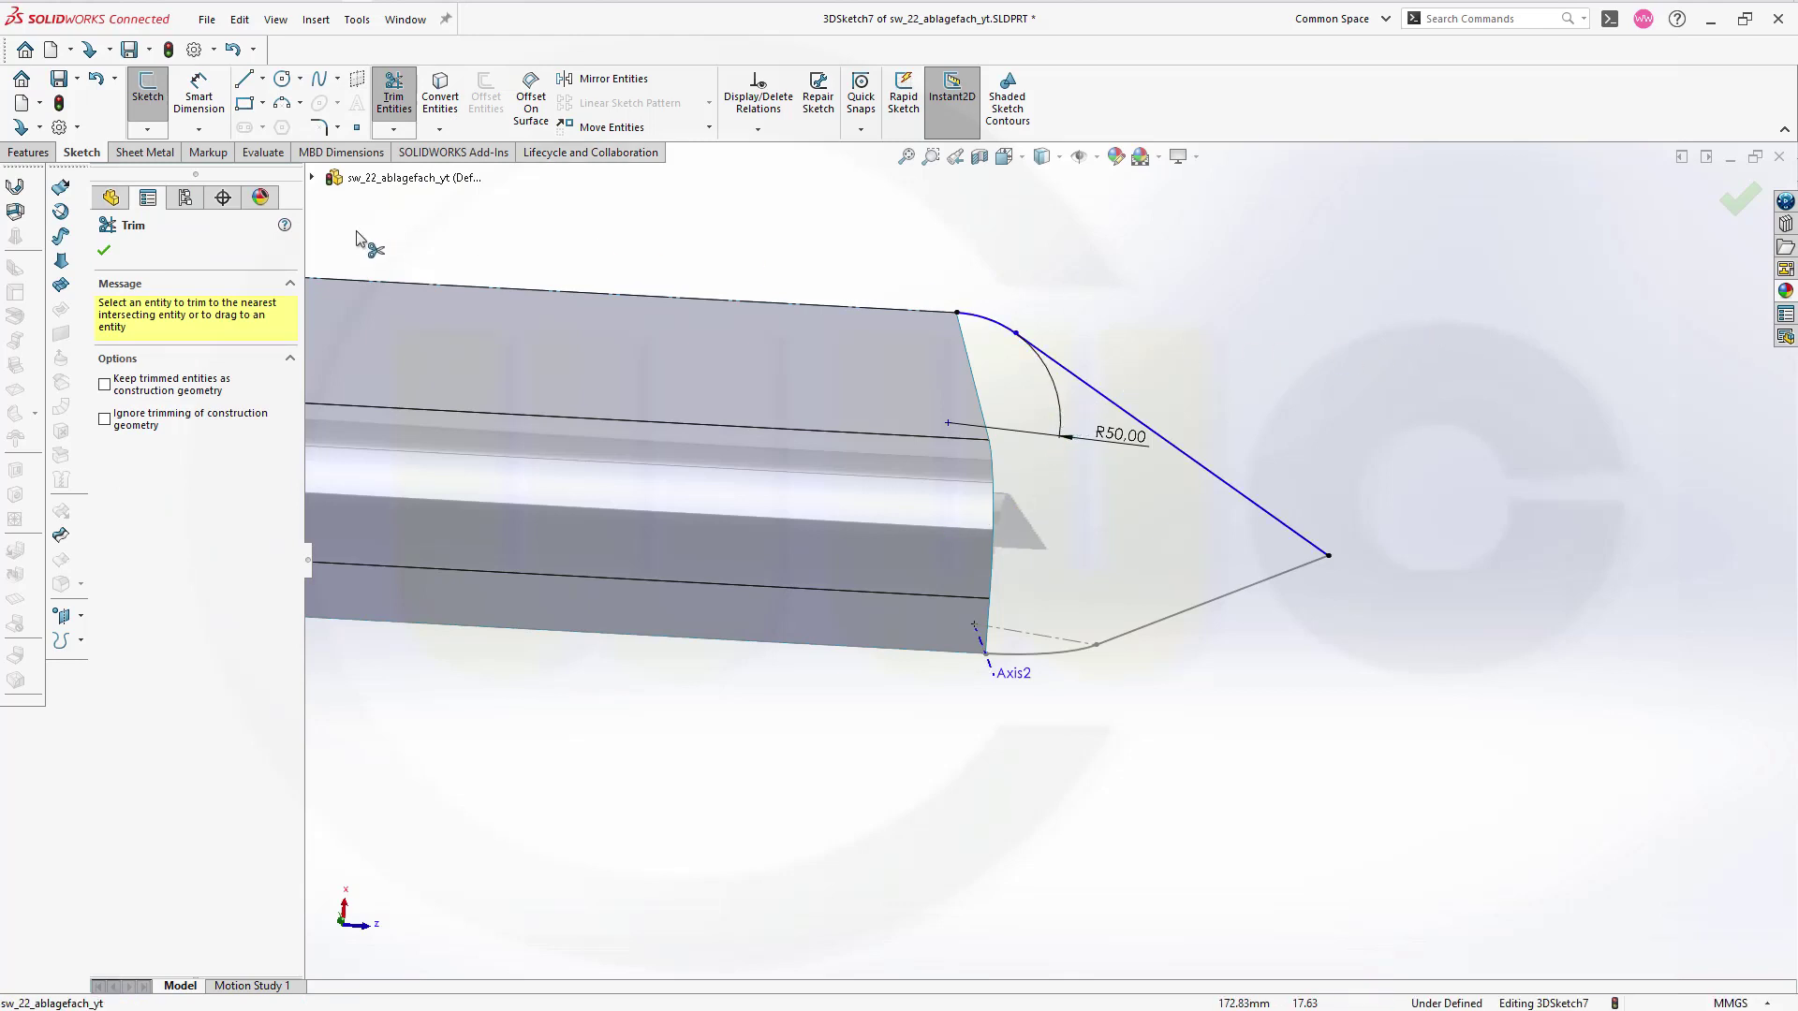
click(104, 252)
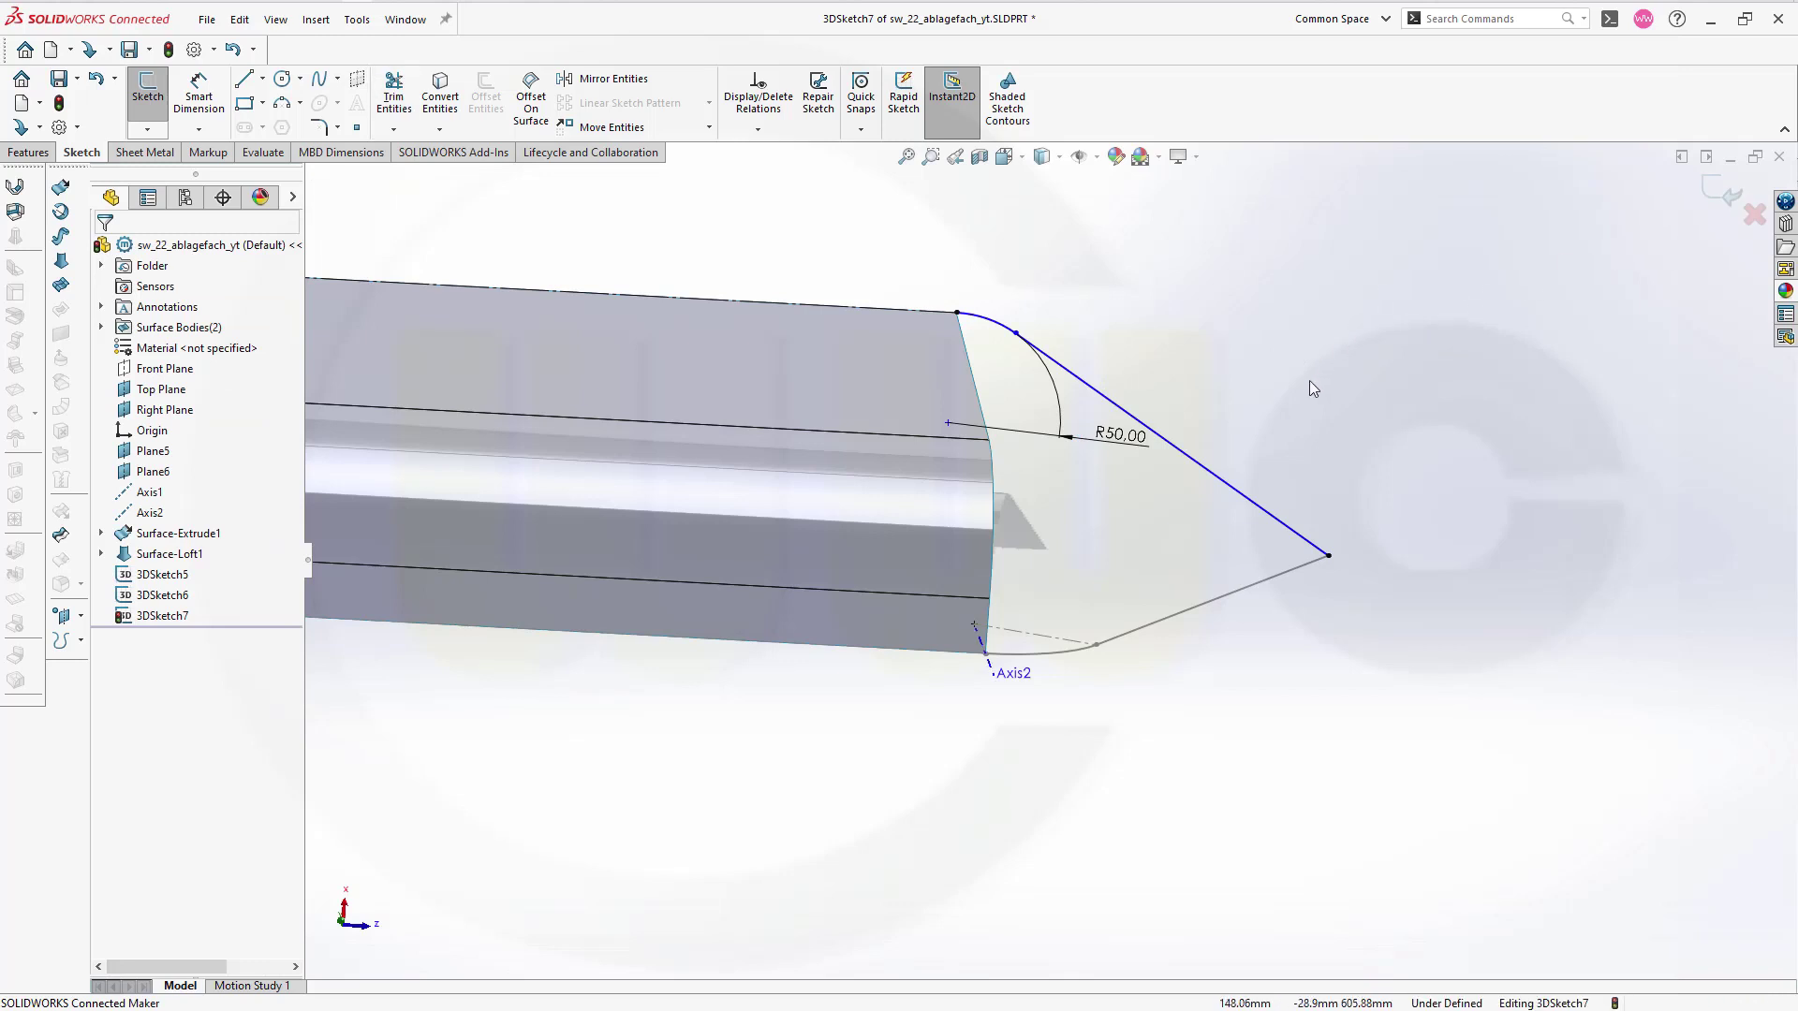
Step: Shift the tangent line to check which freedom the trimmed profile still has, and inspect the arc's radius dimension
mouse_move(1229, 376)
middle_down()
mouse_move(1216, 354)
mouse_move(1243, 377)
mouse_move(1258, 345)
mouse_move(1332, 311)
middle_up()
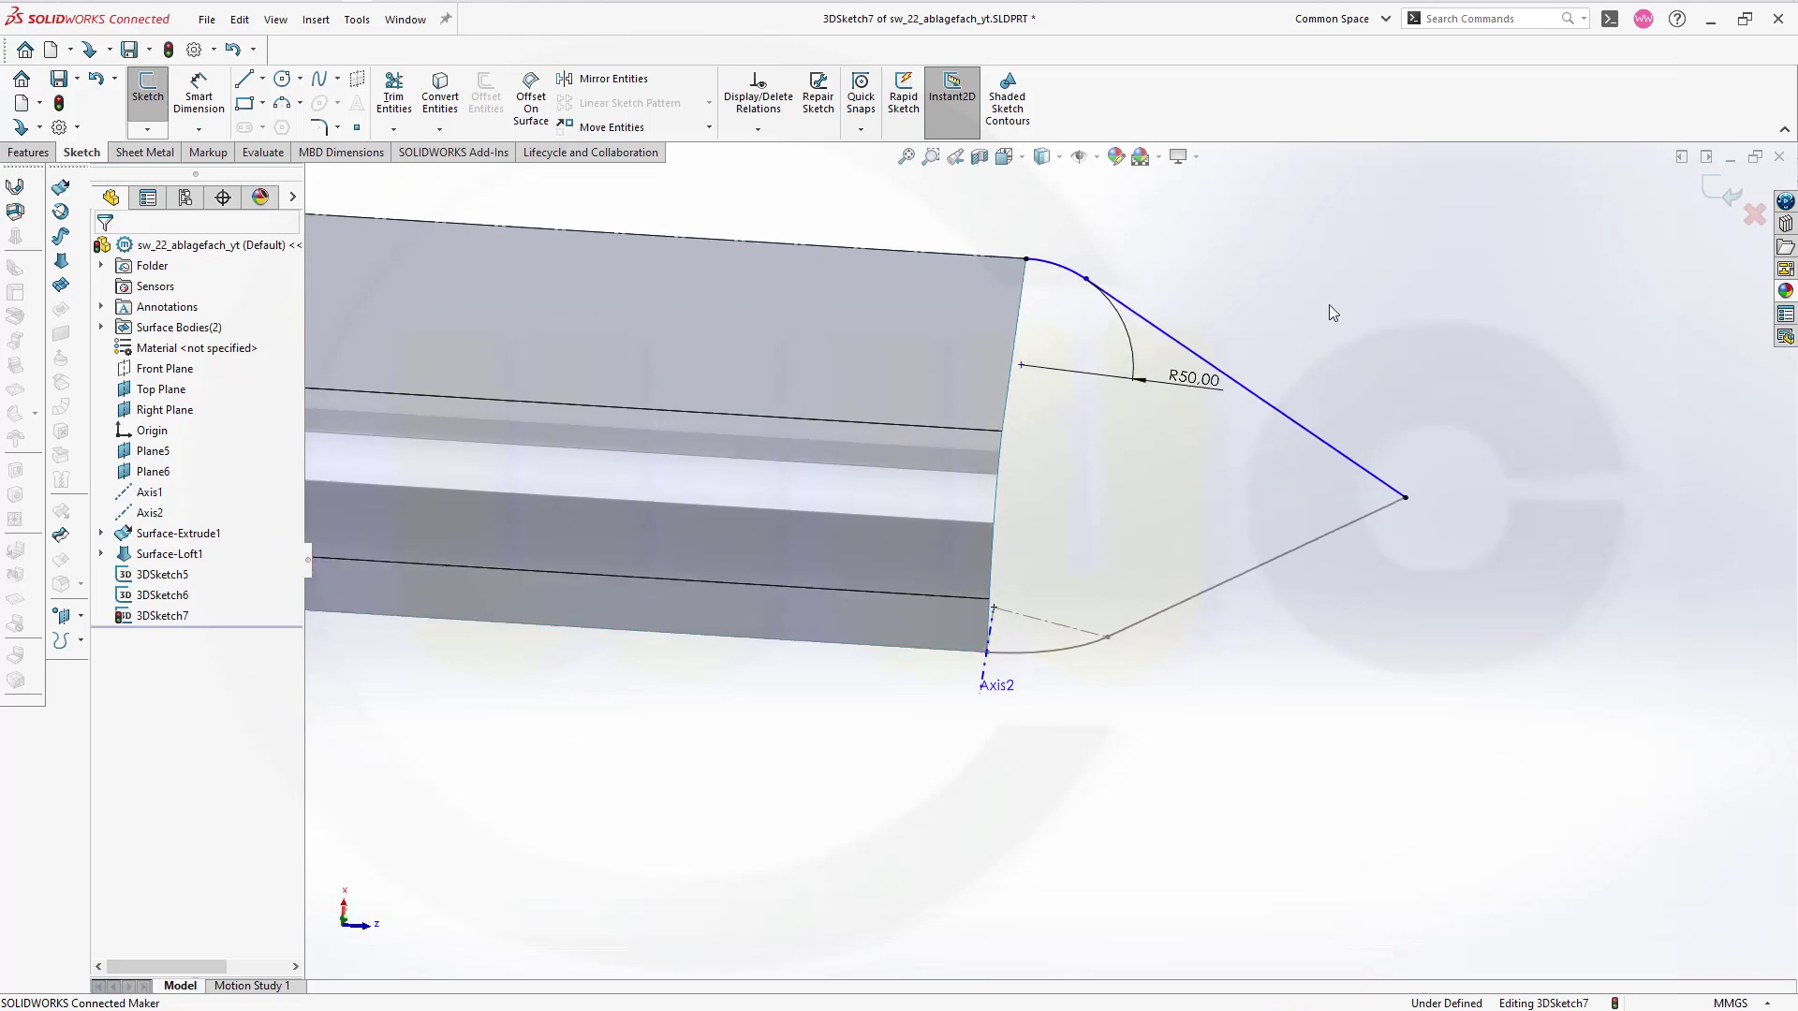
click(1354, 465)
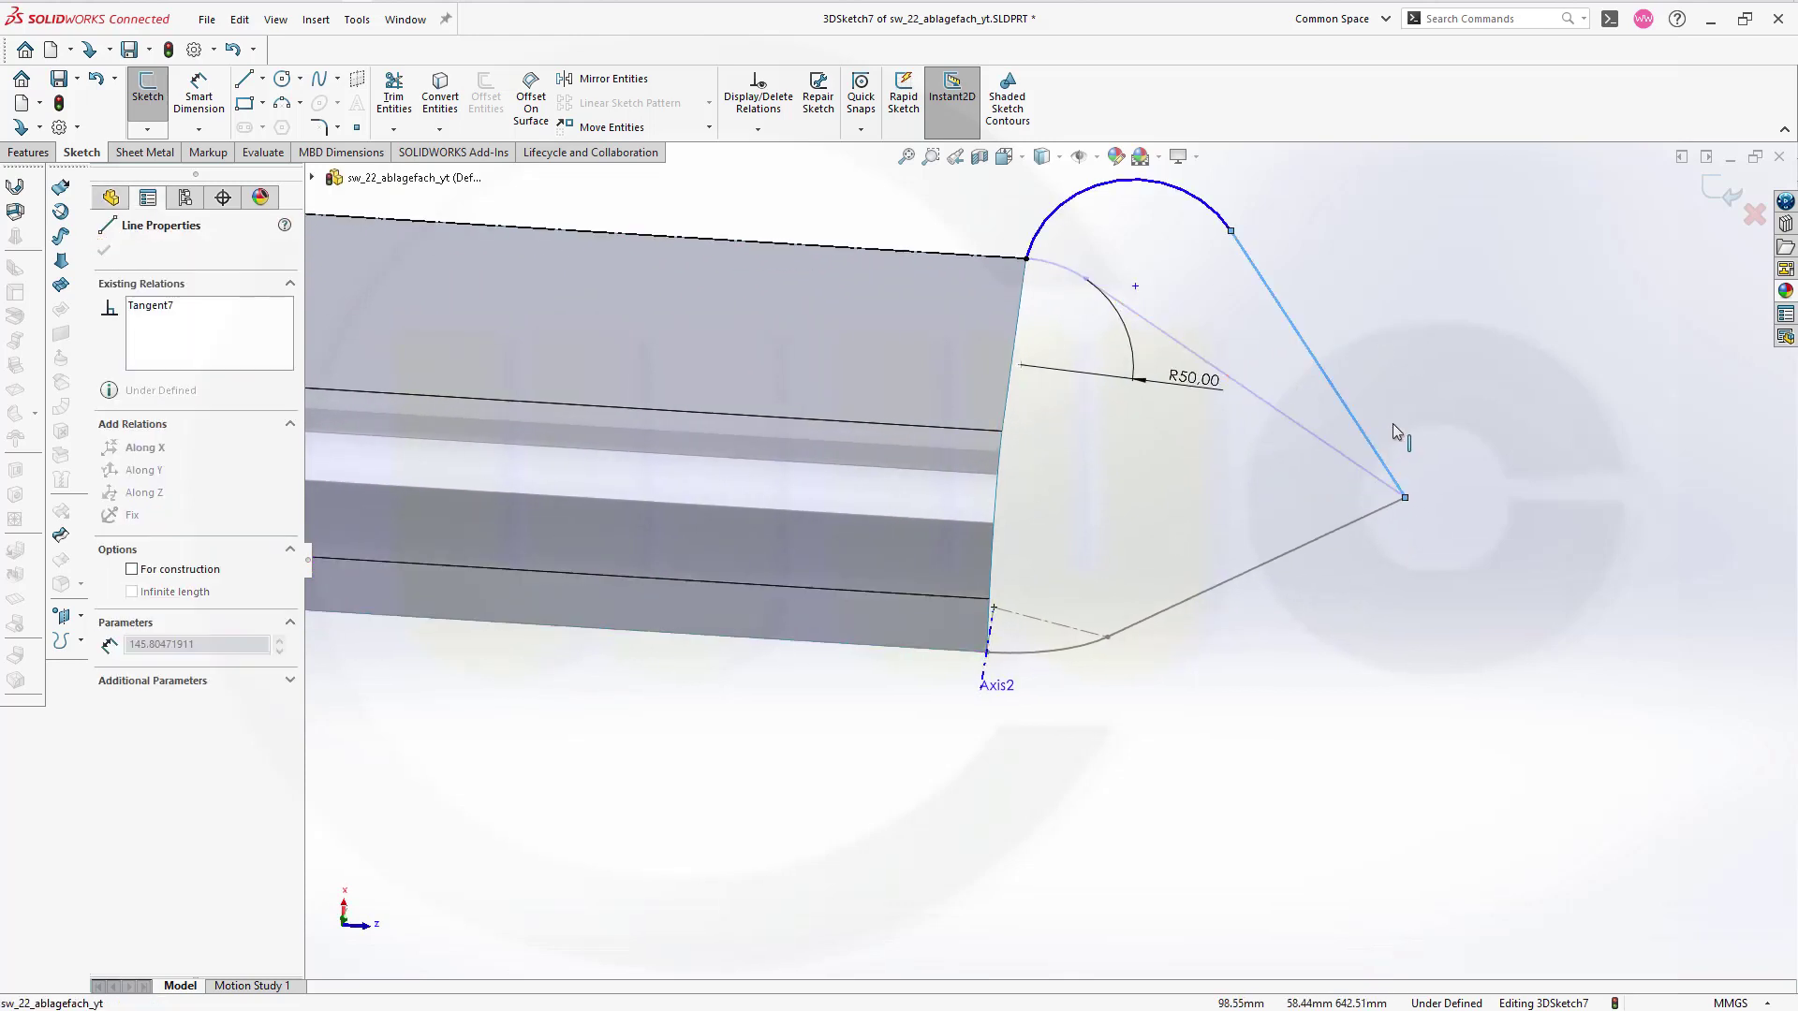
drag(1351, 463, 1384, 477)
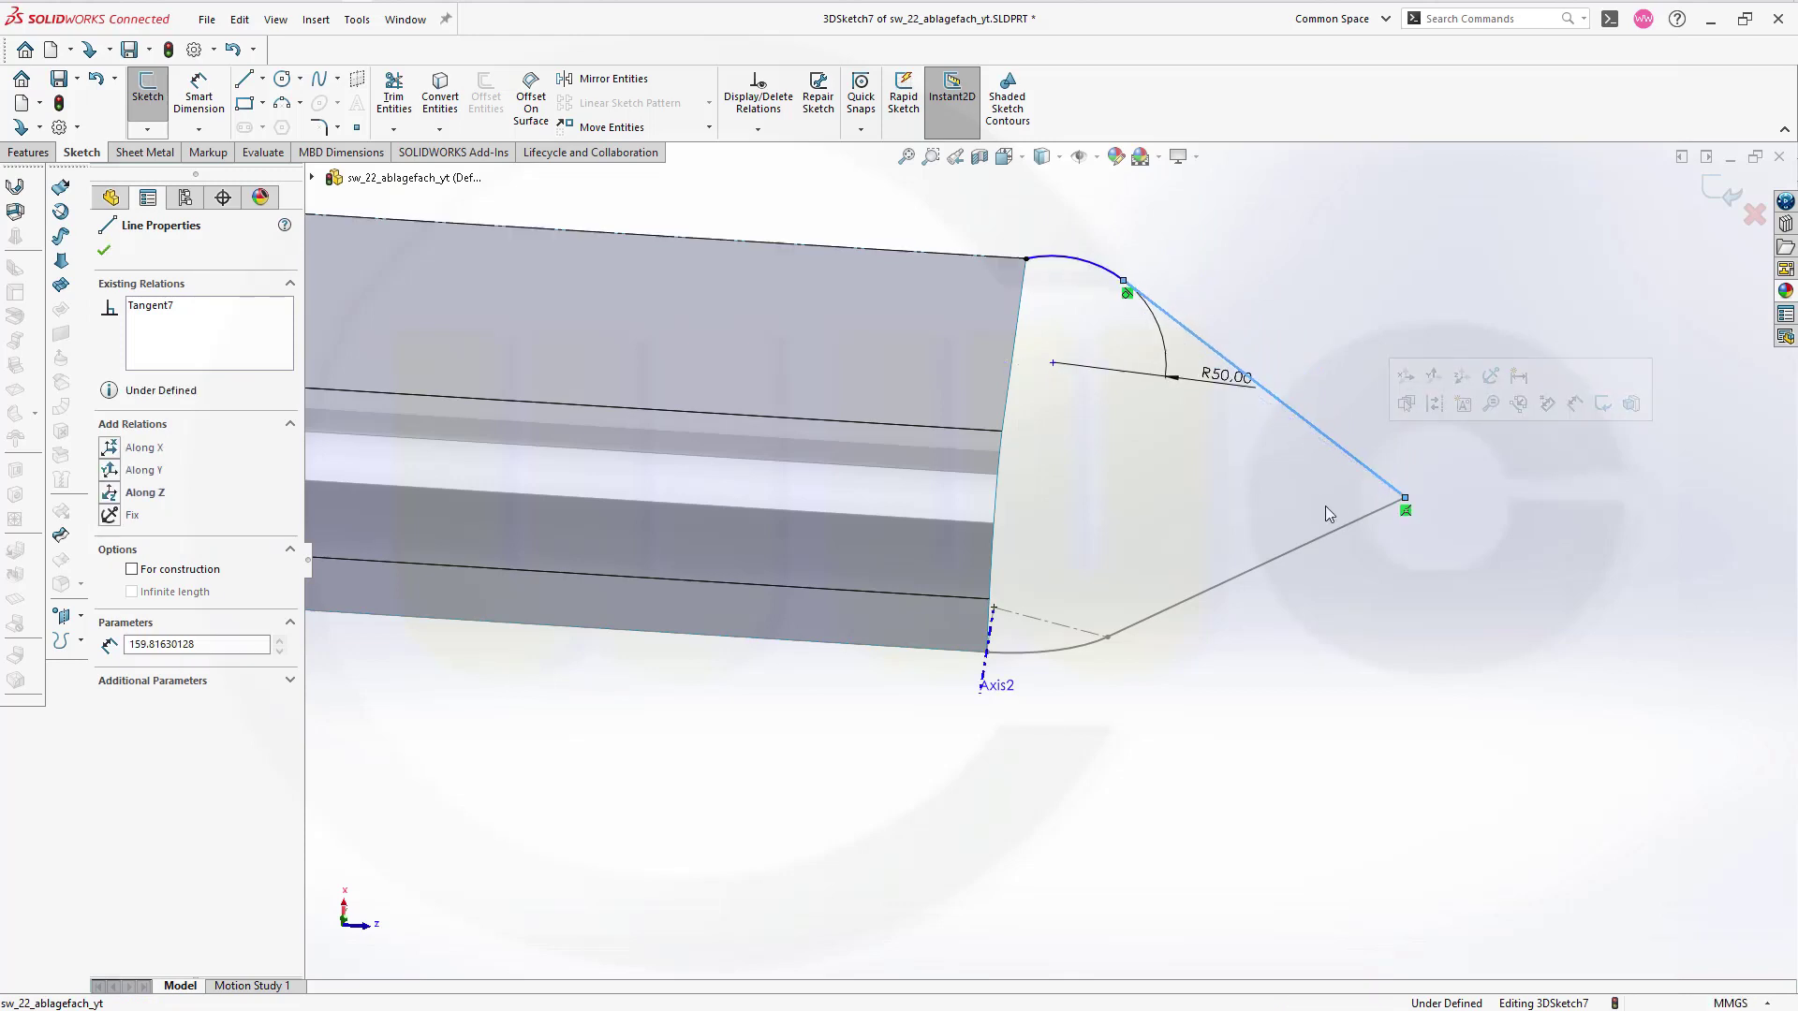
click(1222, 377)
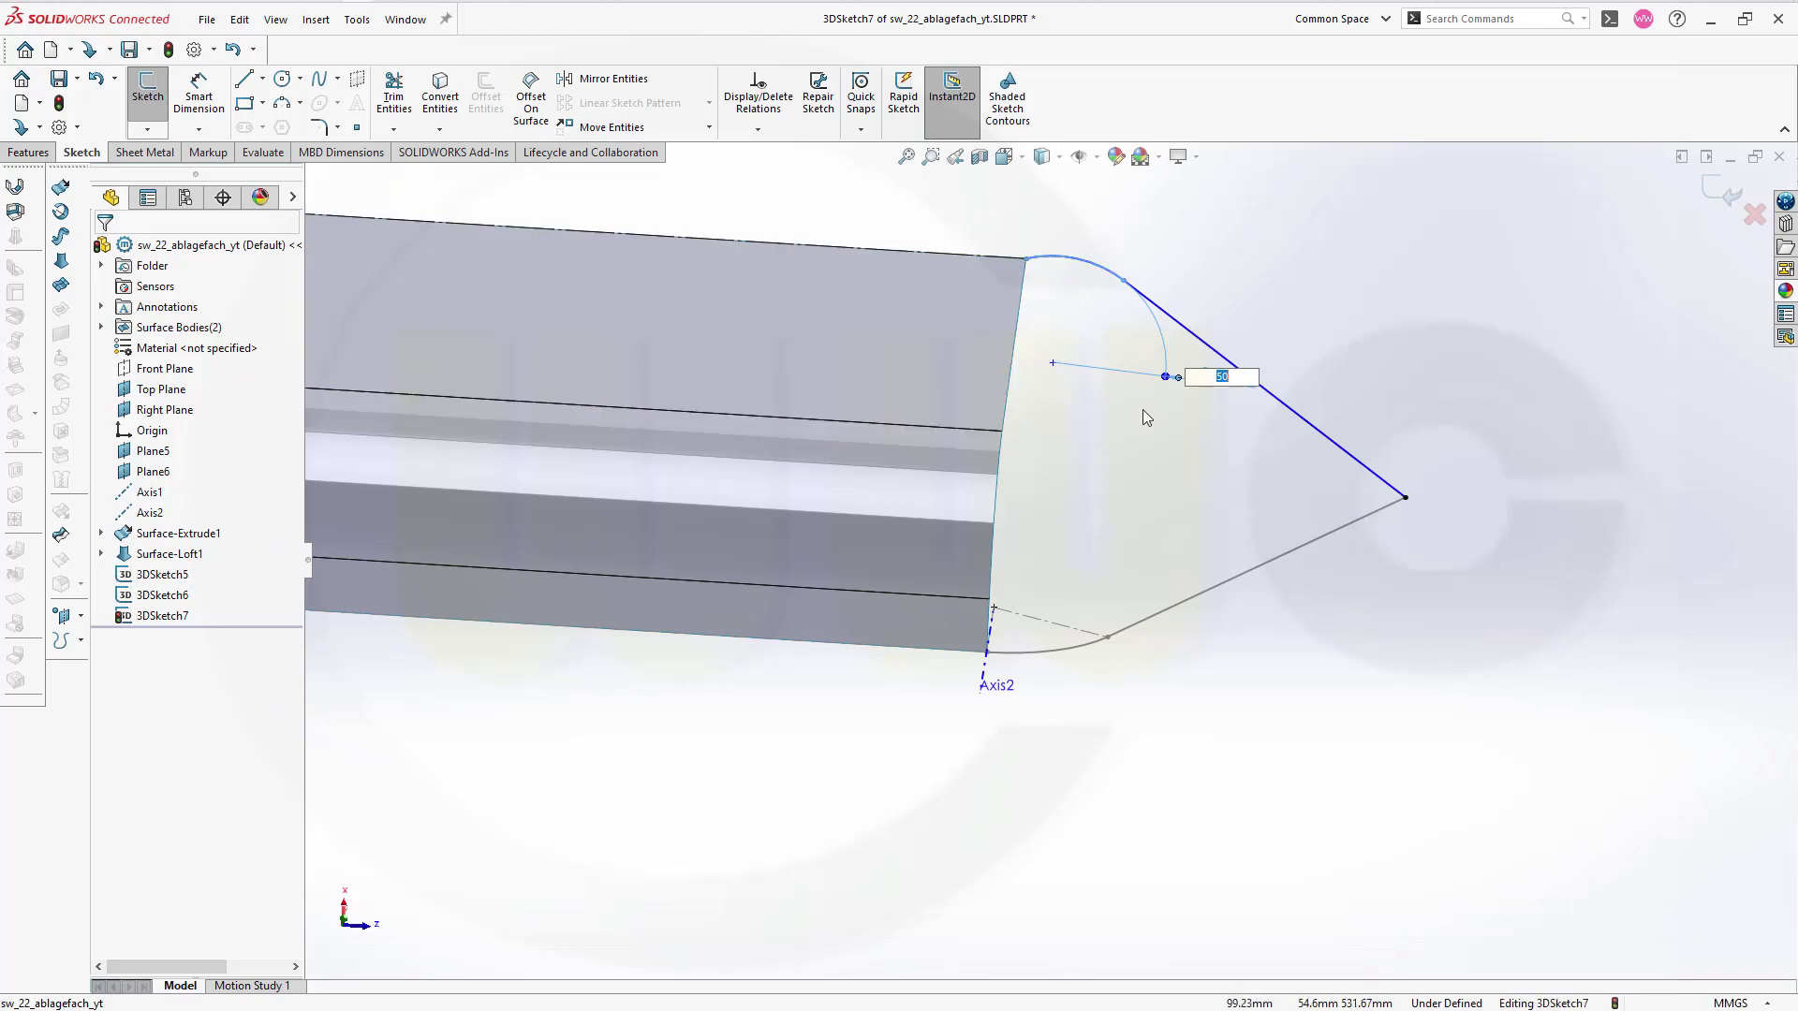
key(Return)
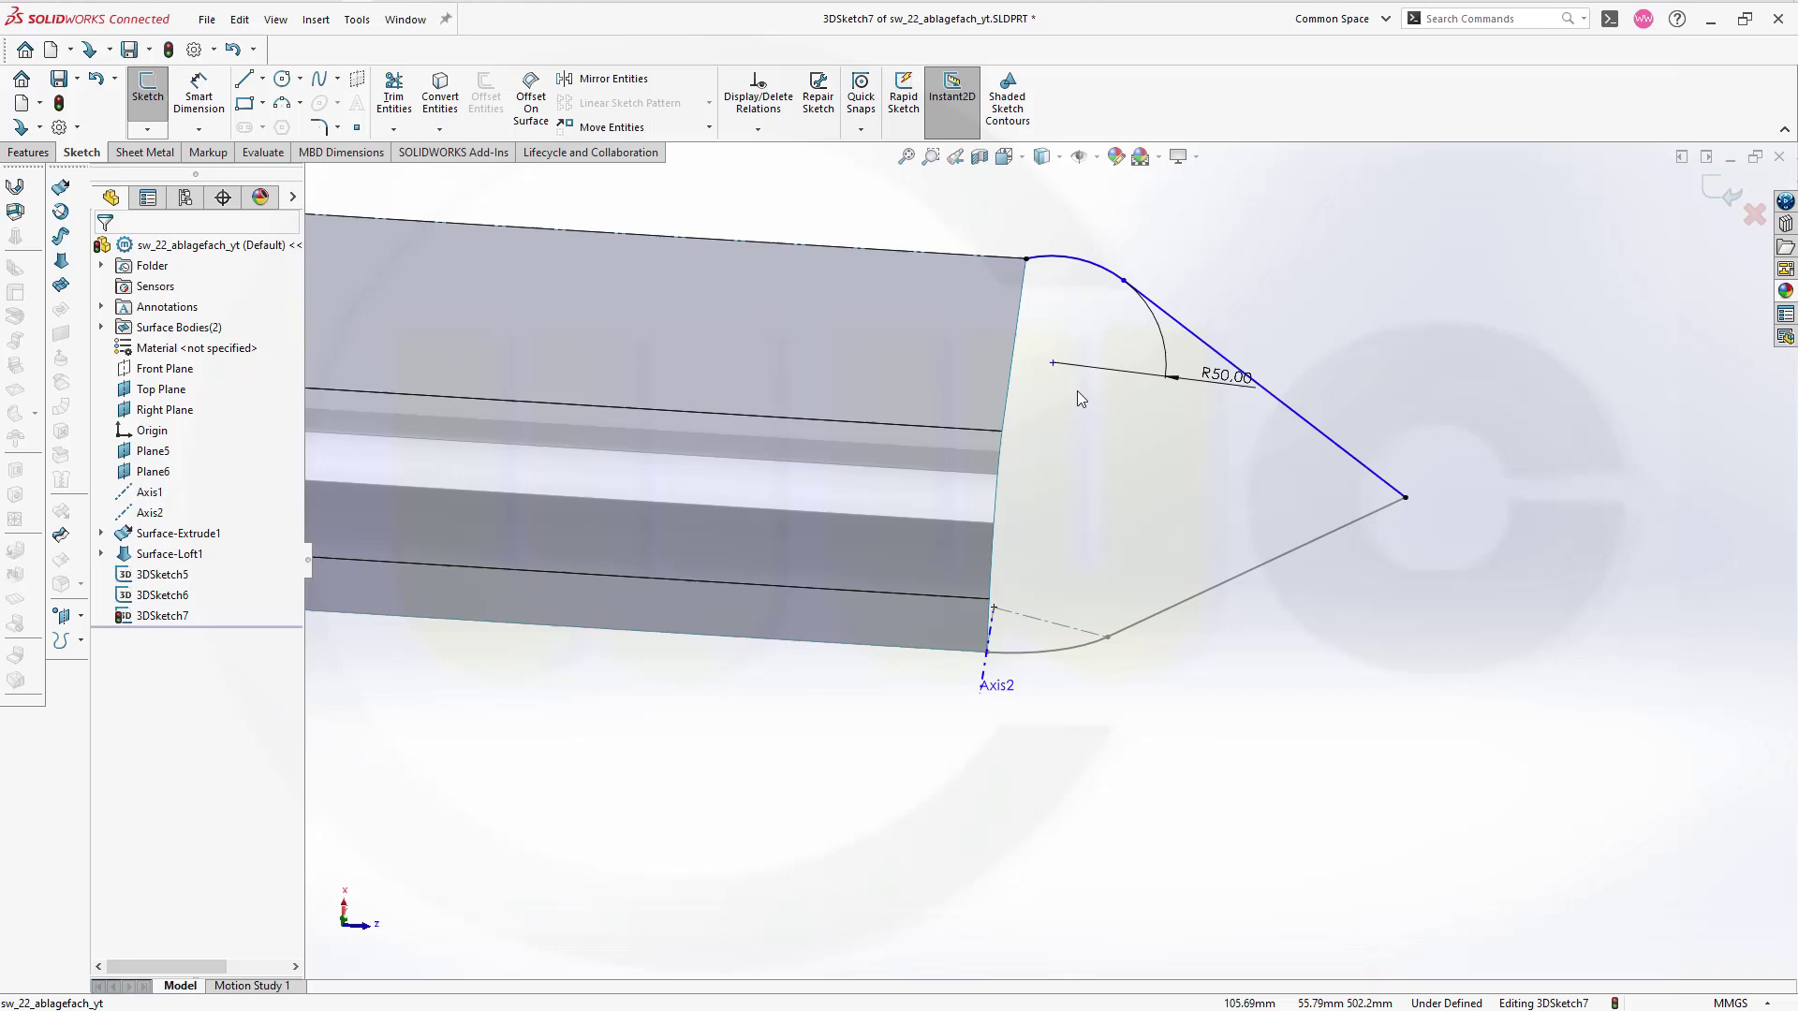
Step: Align the arc's start point and its centre point with an Along X relation
click(1026, 258)
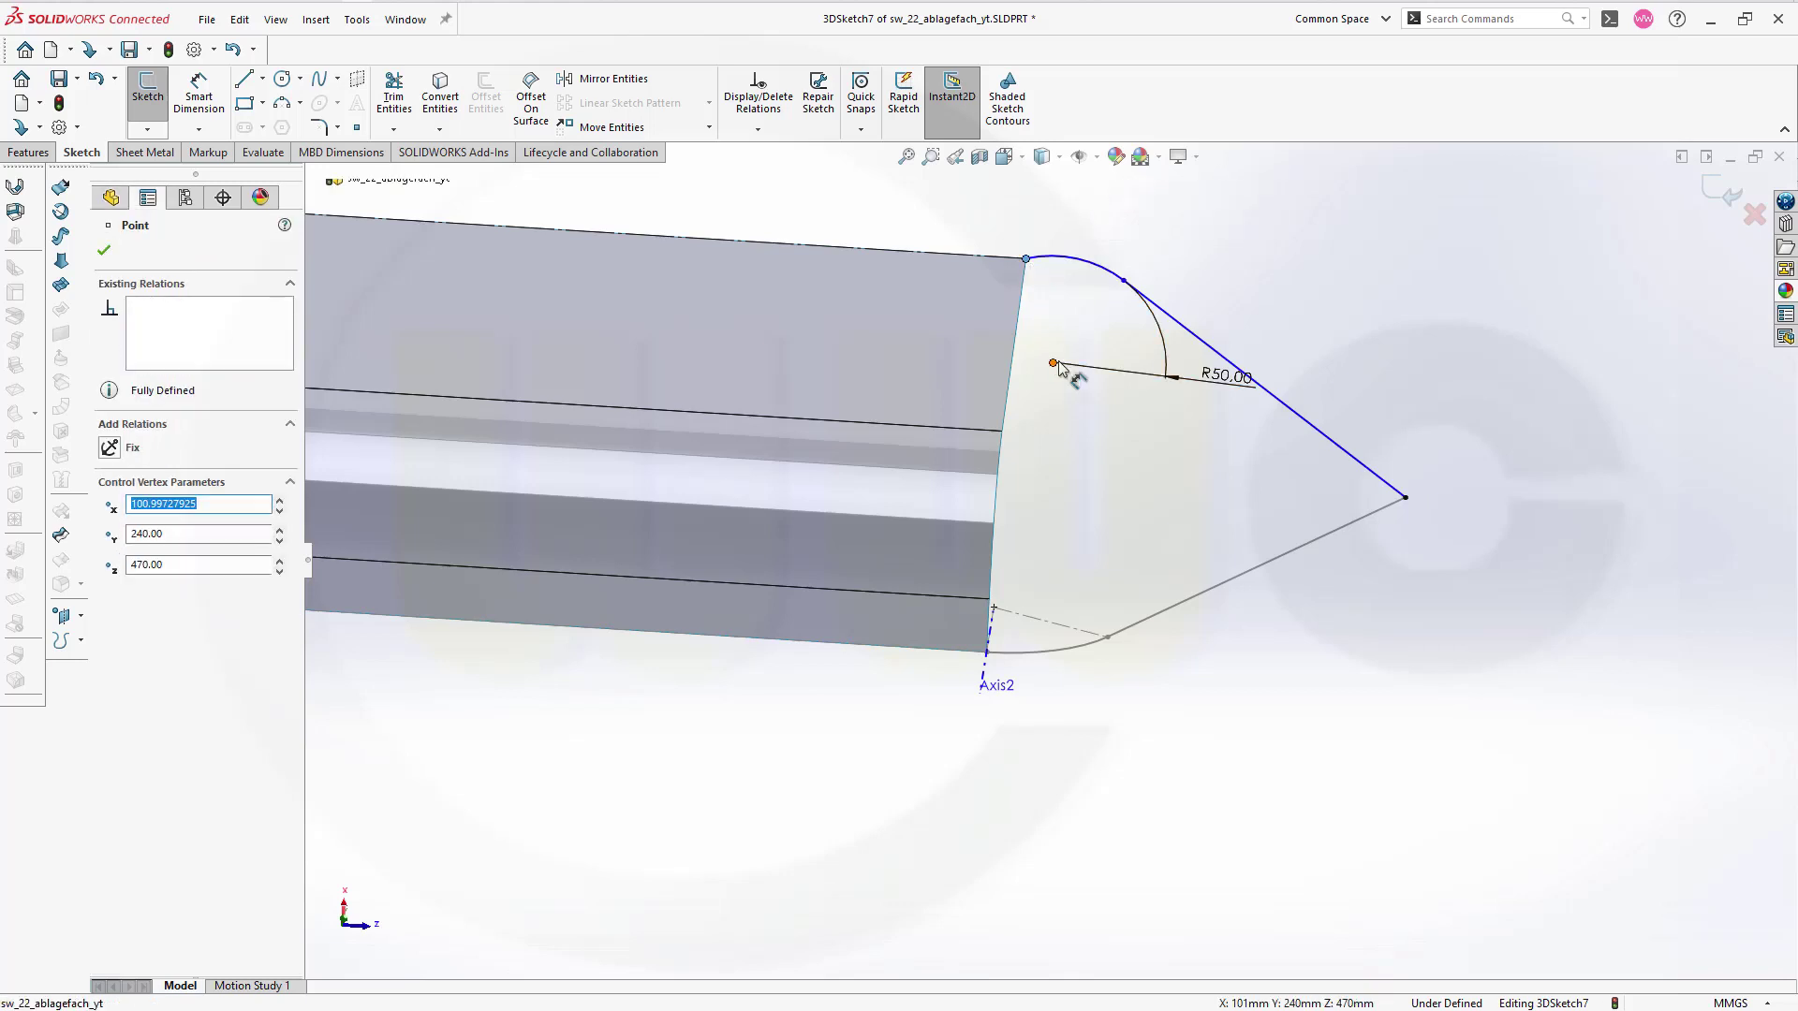
ctrl+click(1054, 363)
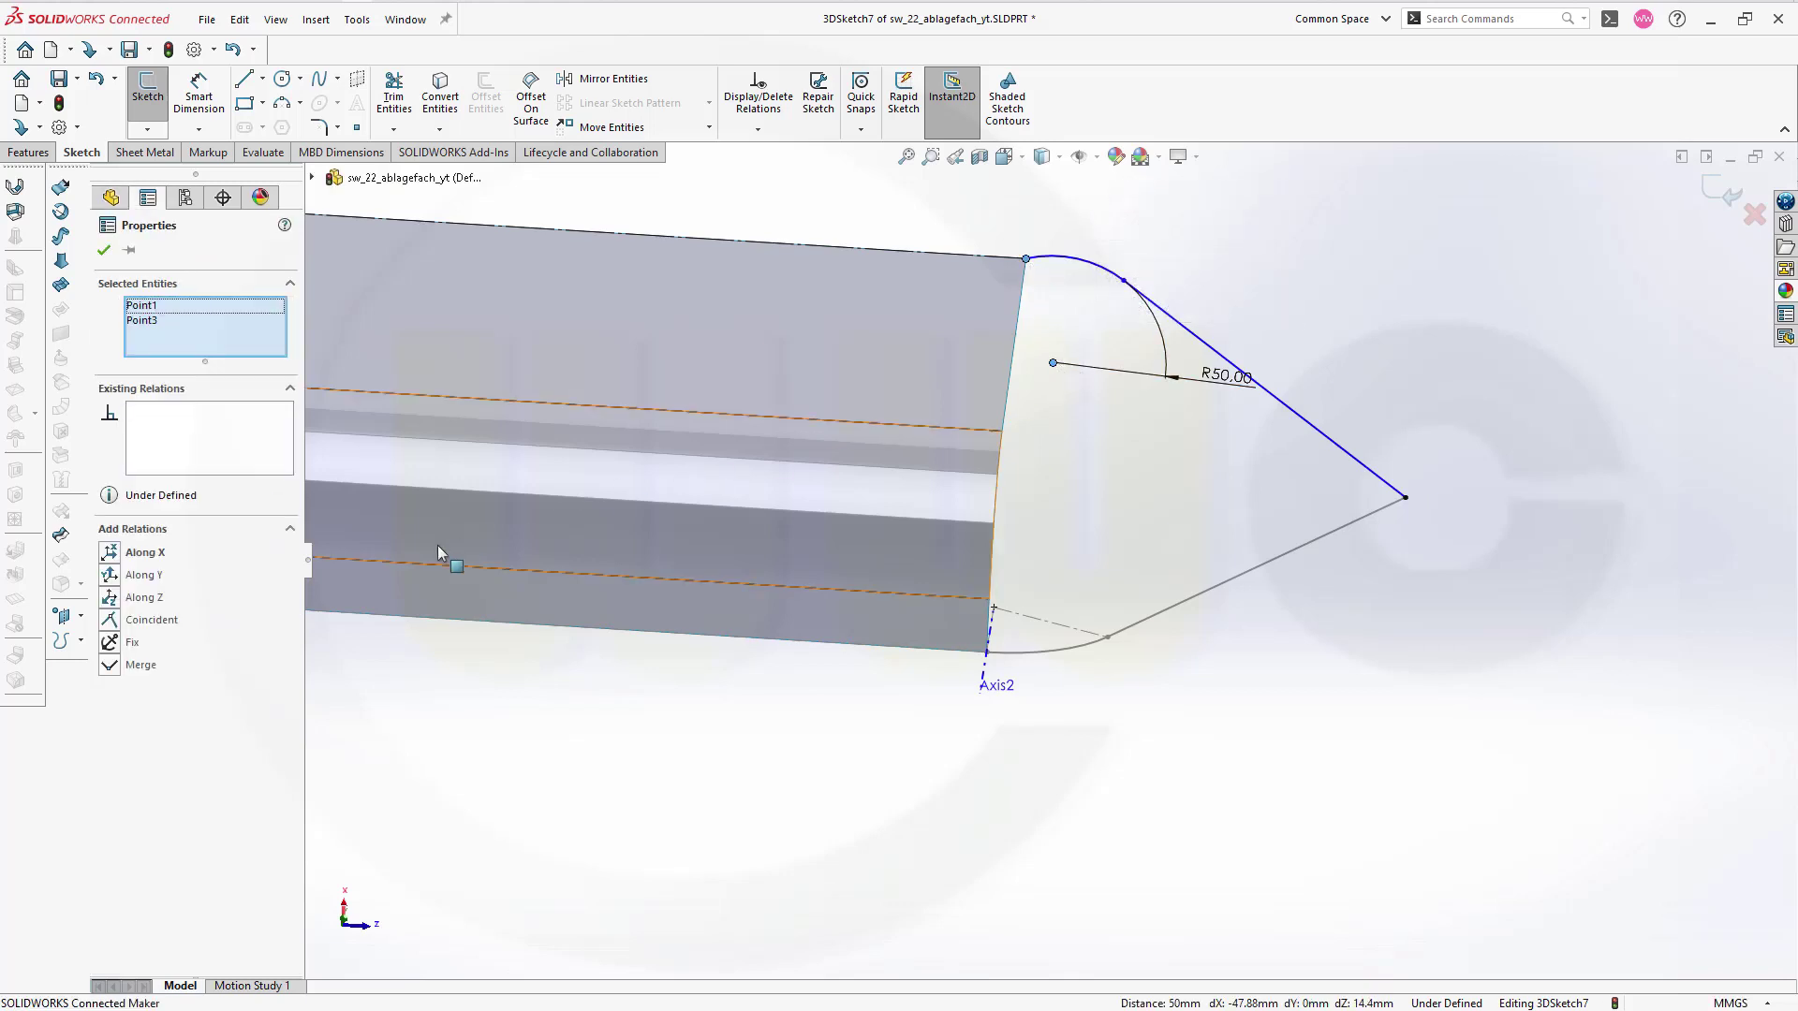
click(109, 552)
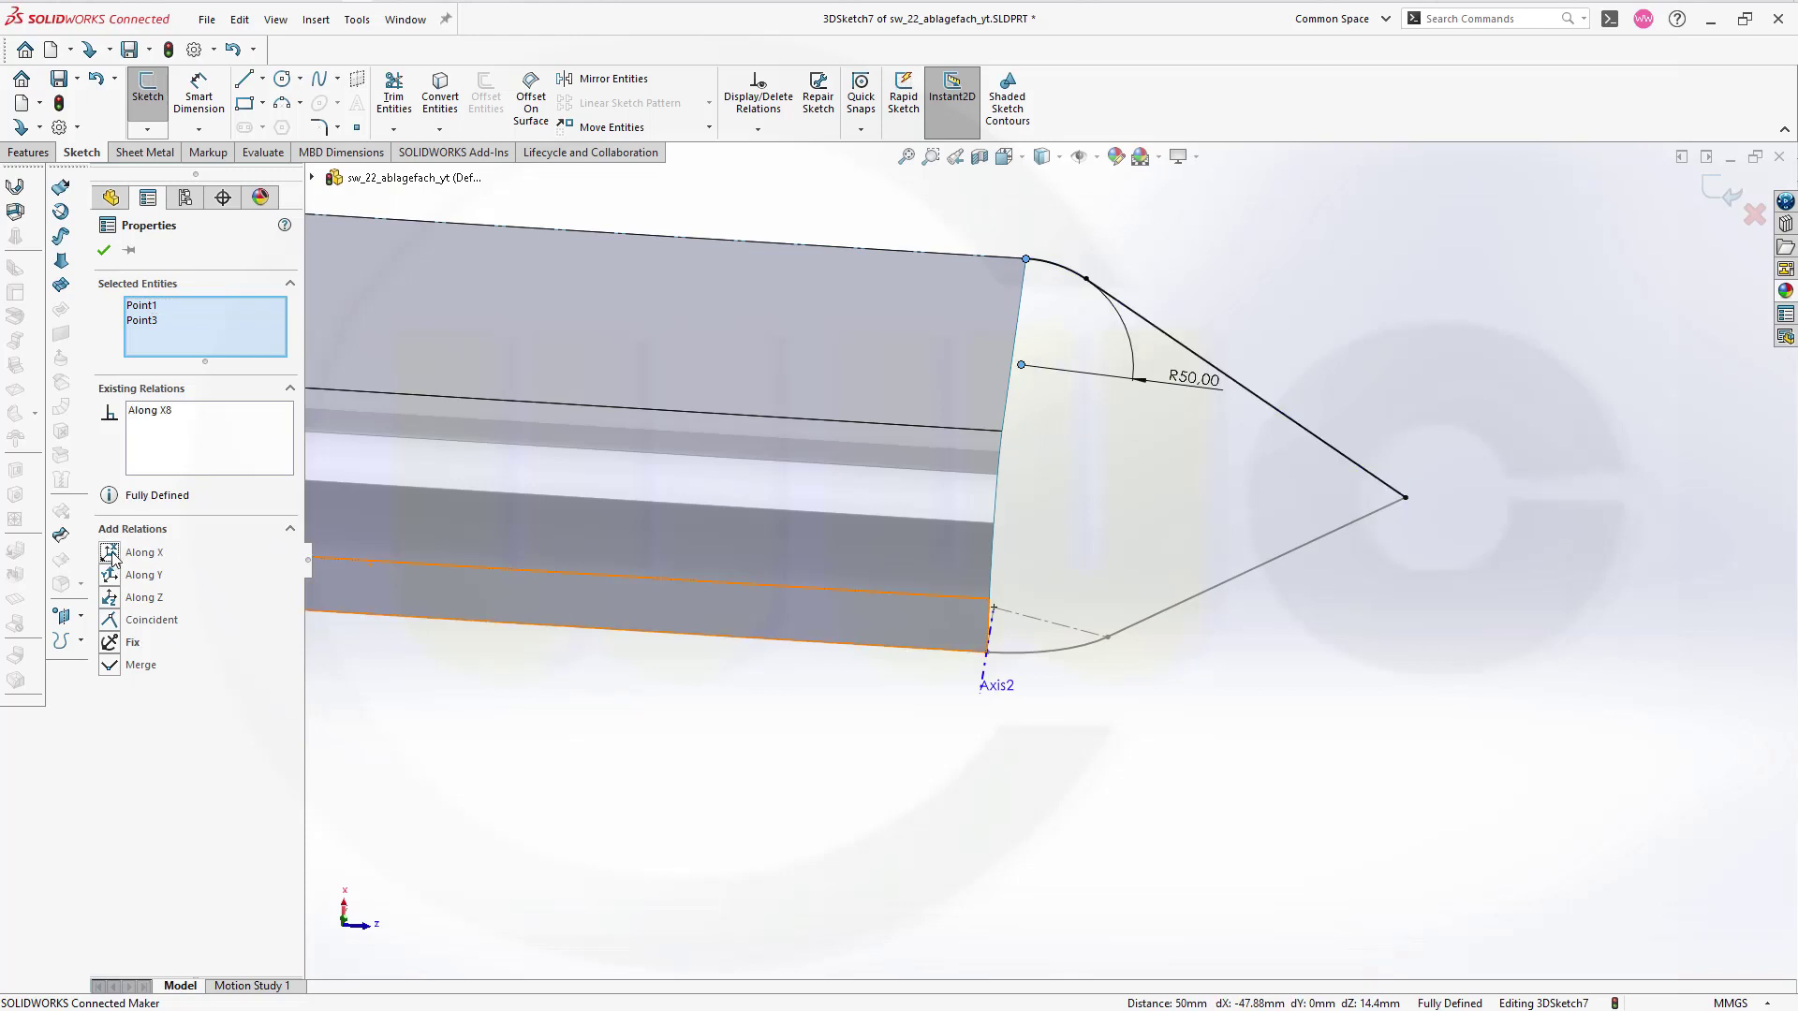
Step: Finish the 3D sketch of the arc and tangent line, and start a lofted surface with 3DSketch5 as its first profile
click(104, 250)
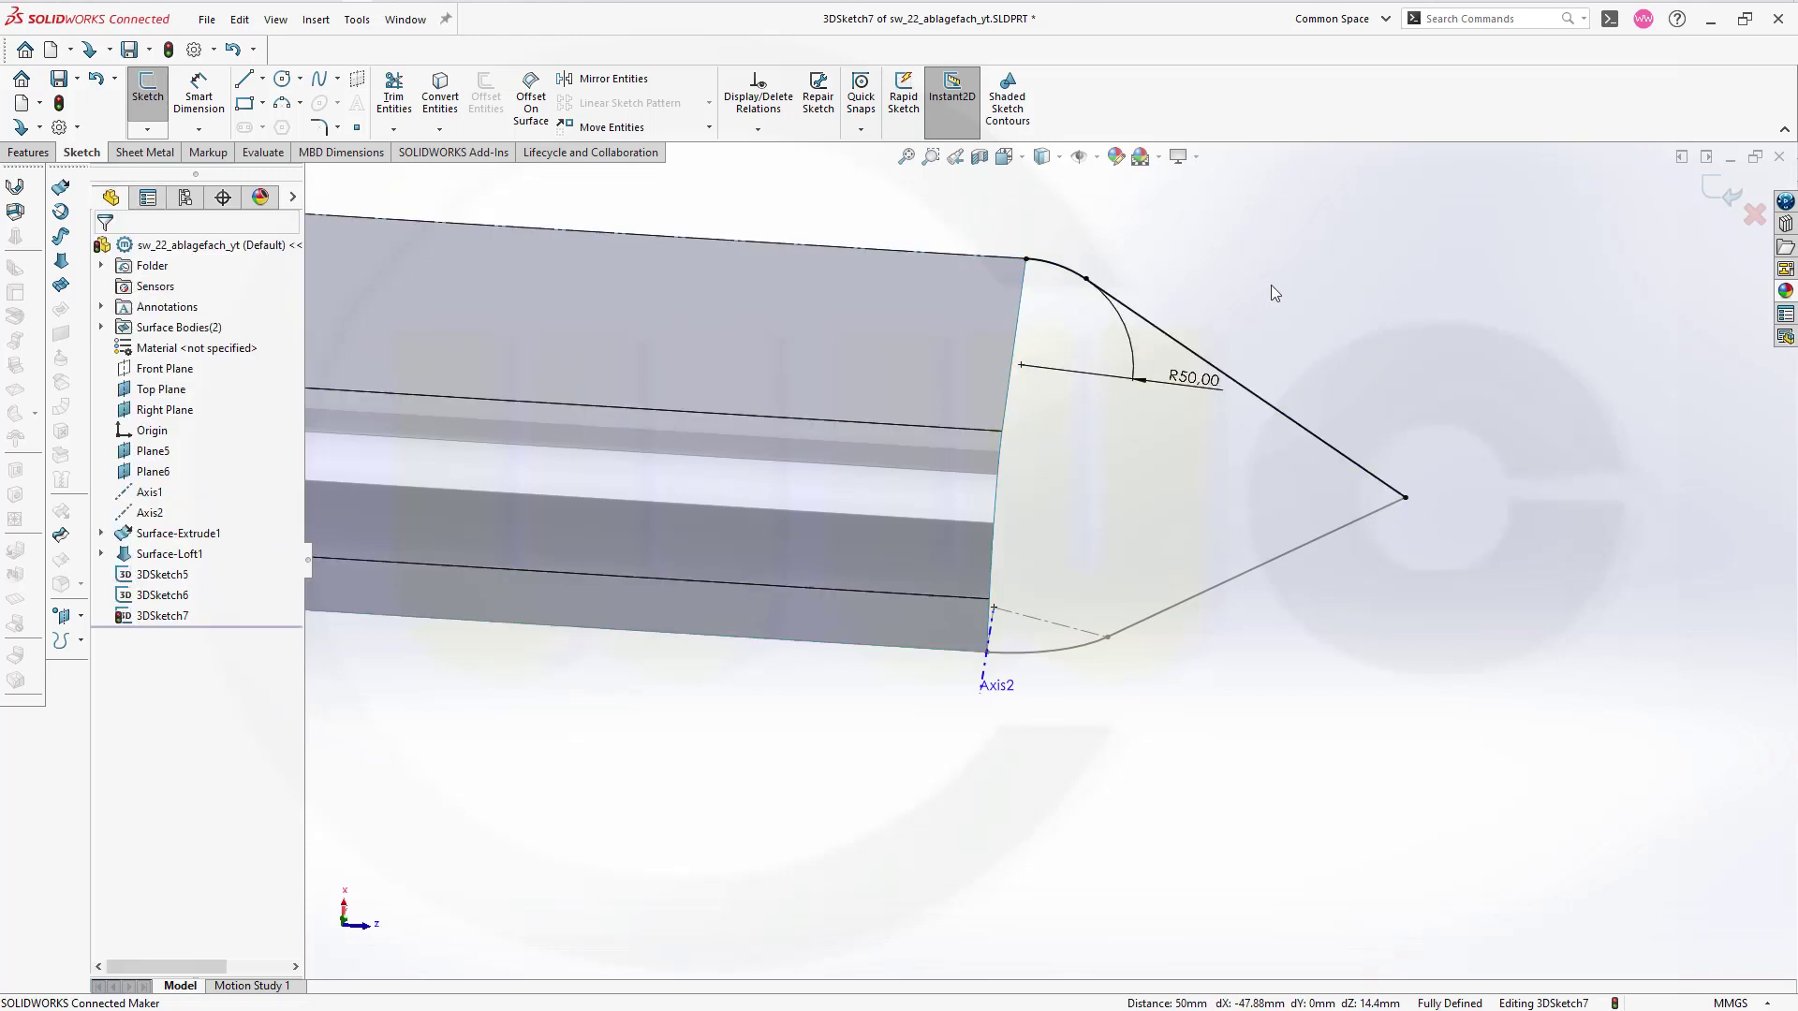
click(1721, 191)
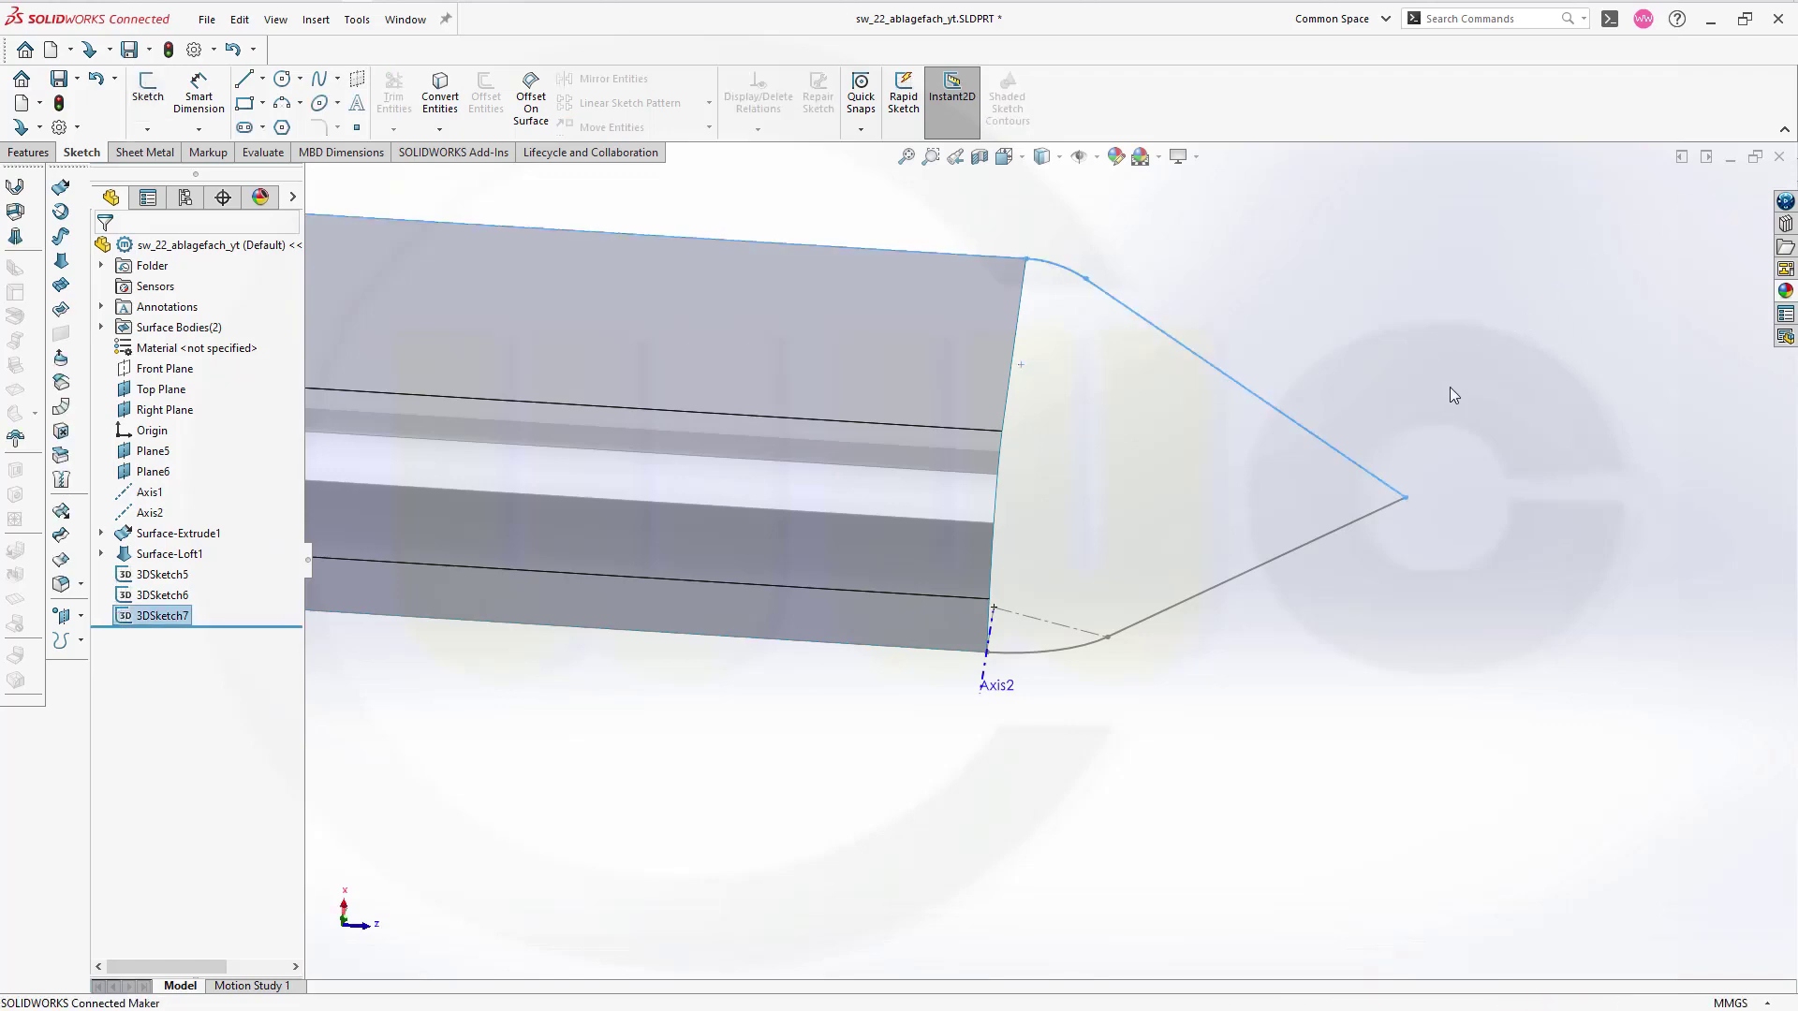
middle_drag(1414, 564, 1395, 654)
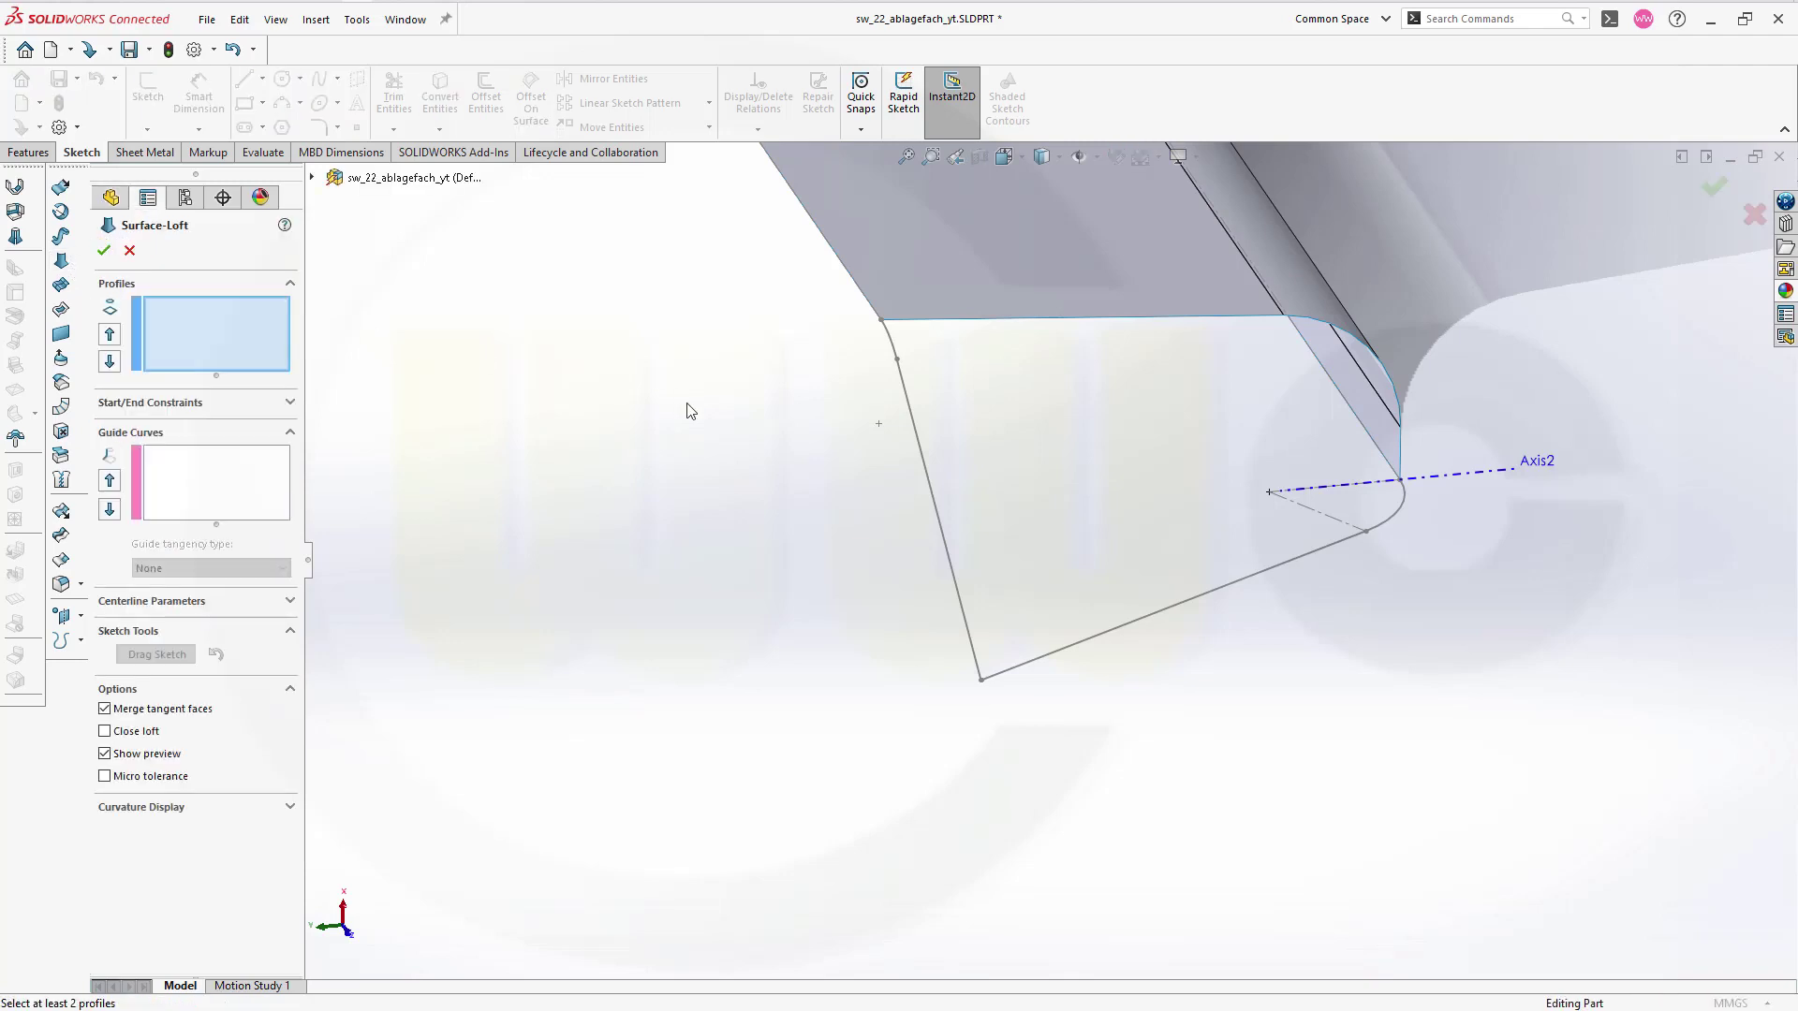
click(1103, 634)
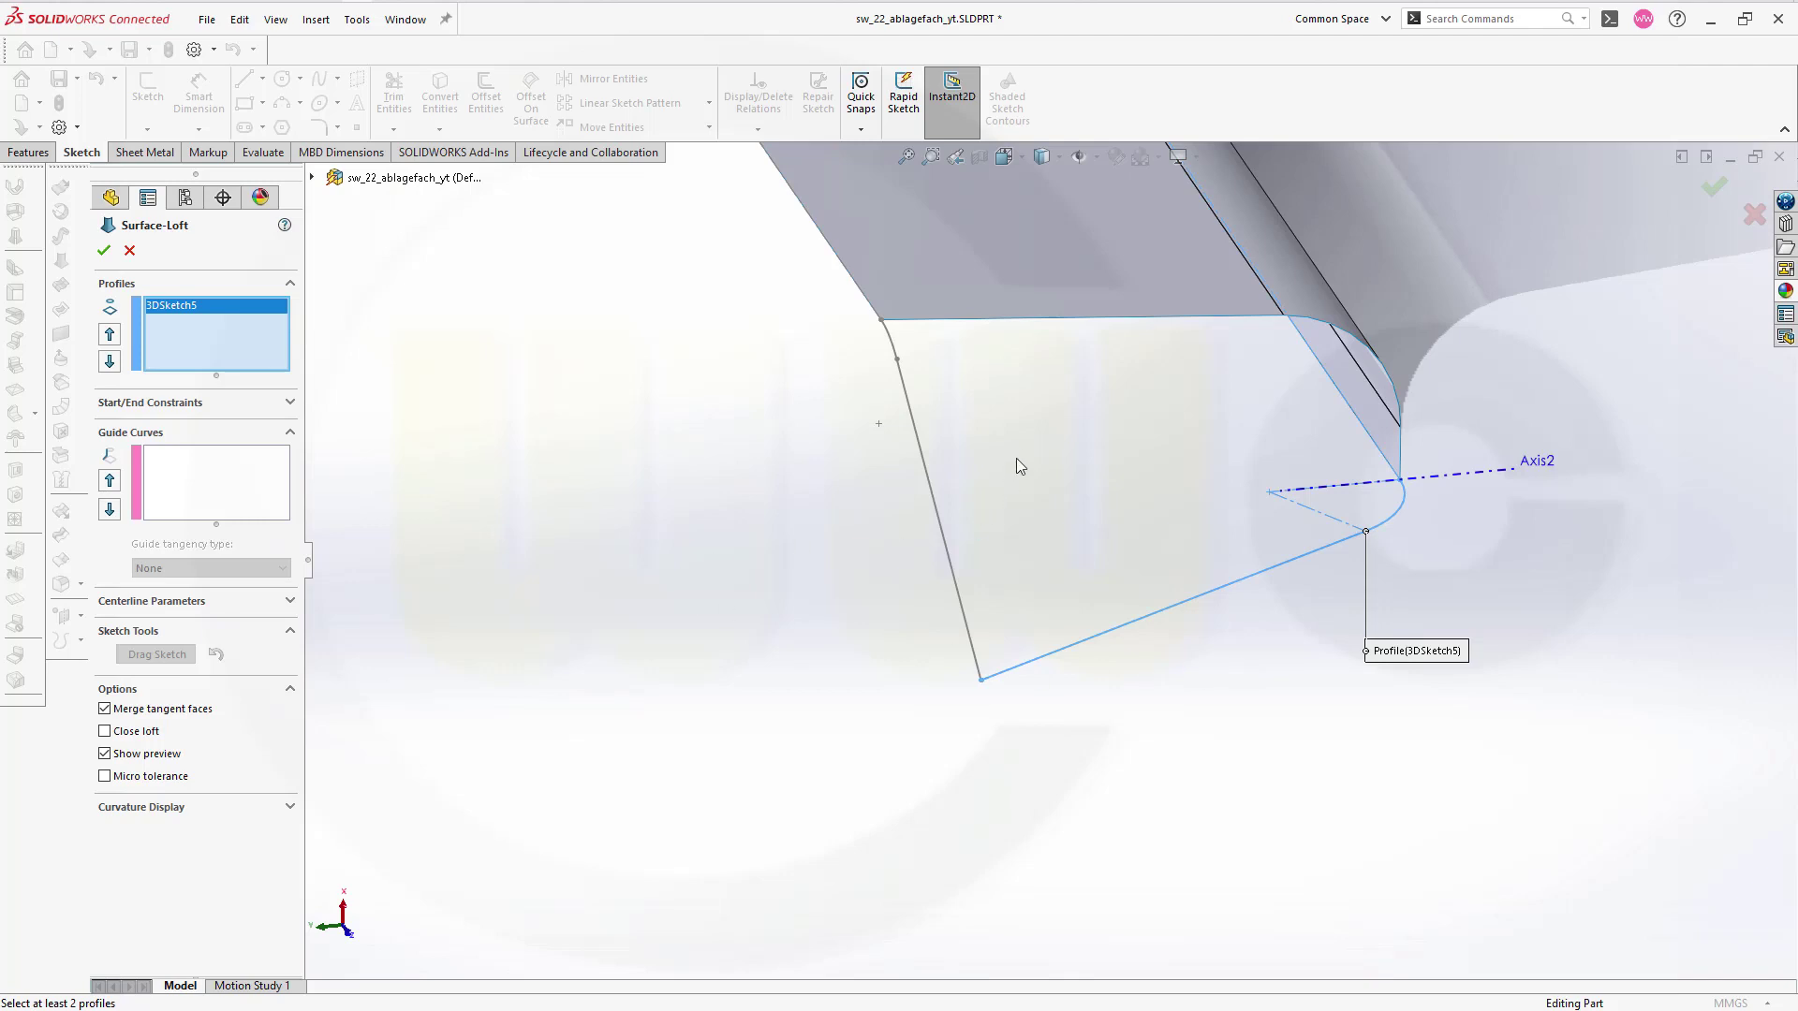
click(1016, 323)
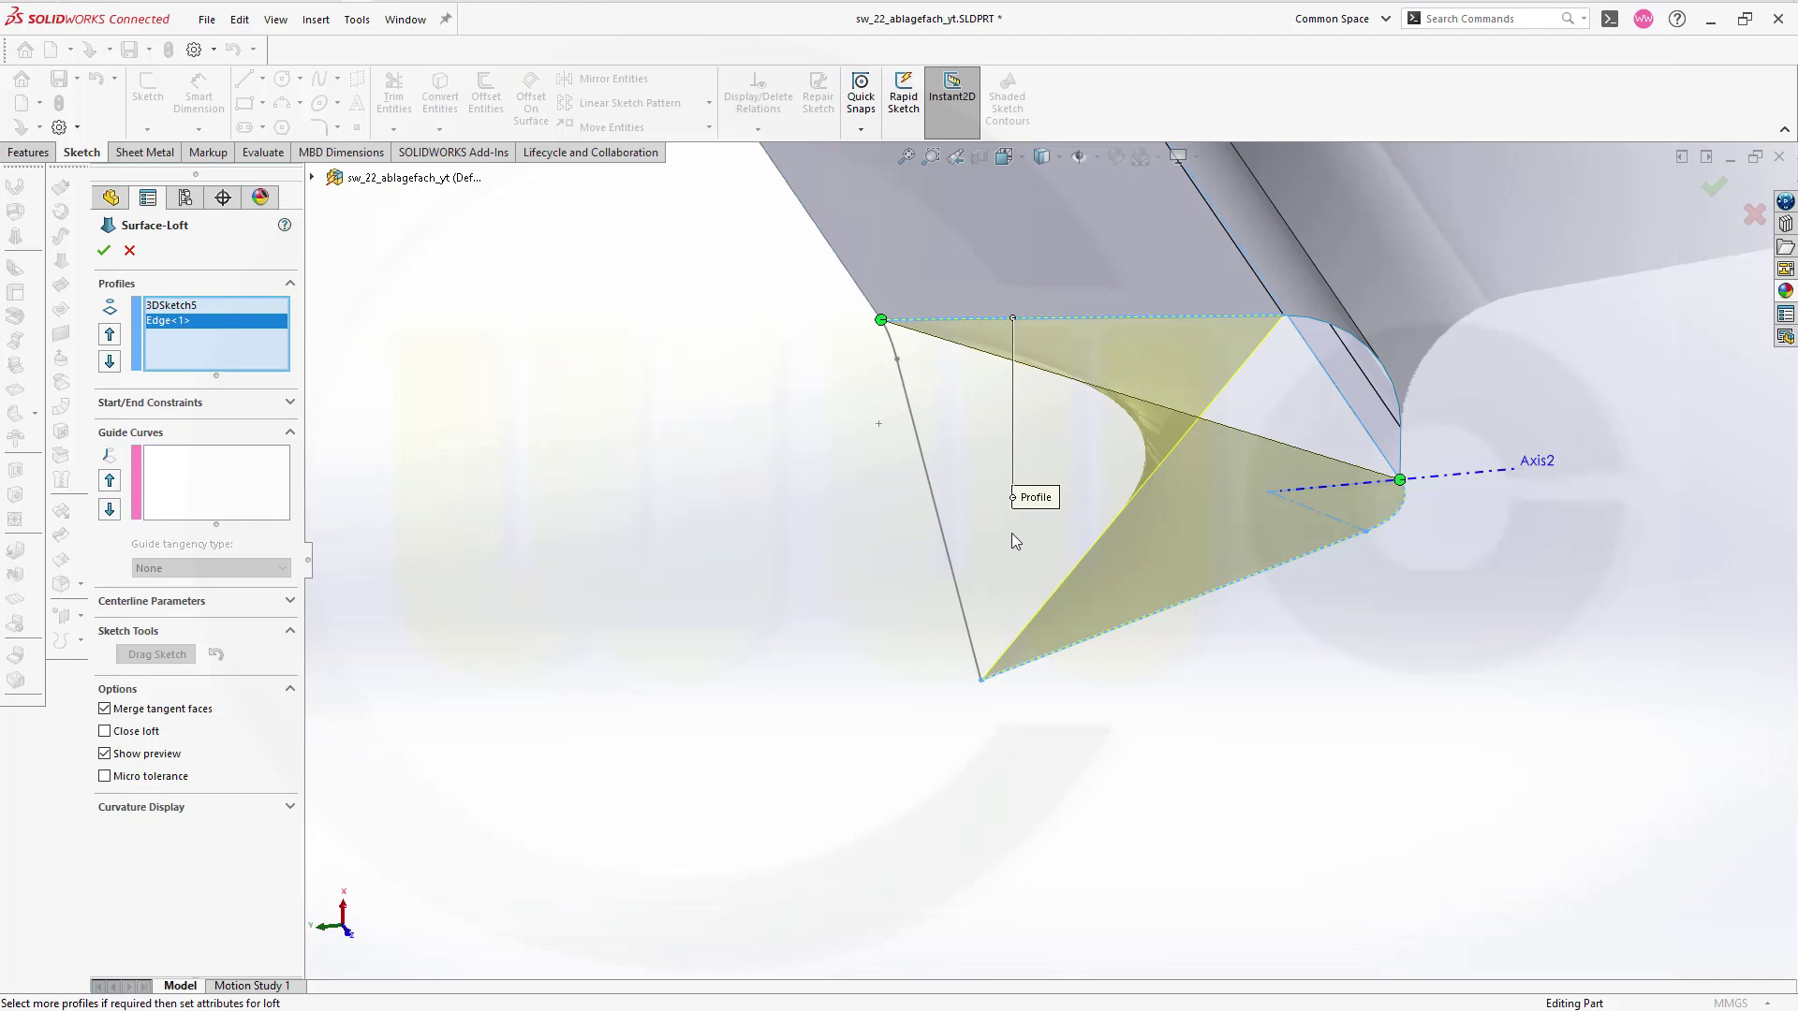
right_click(241, 326)
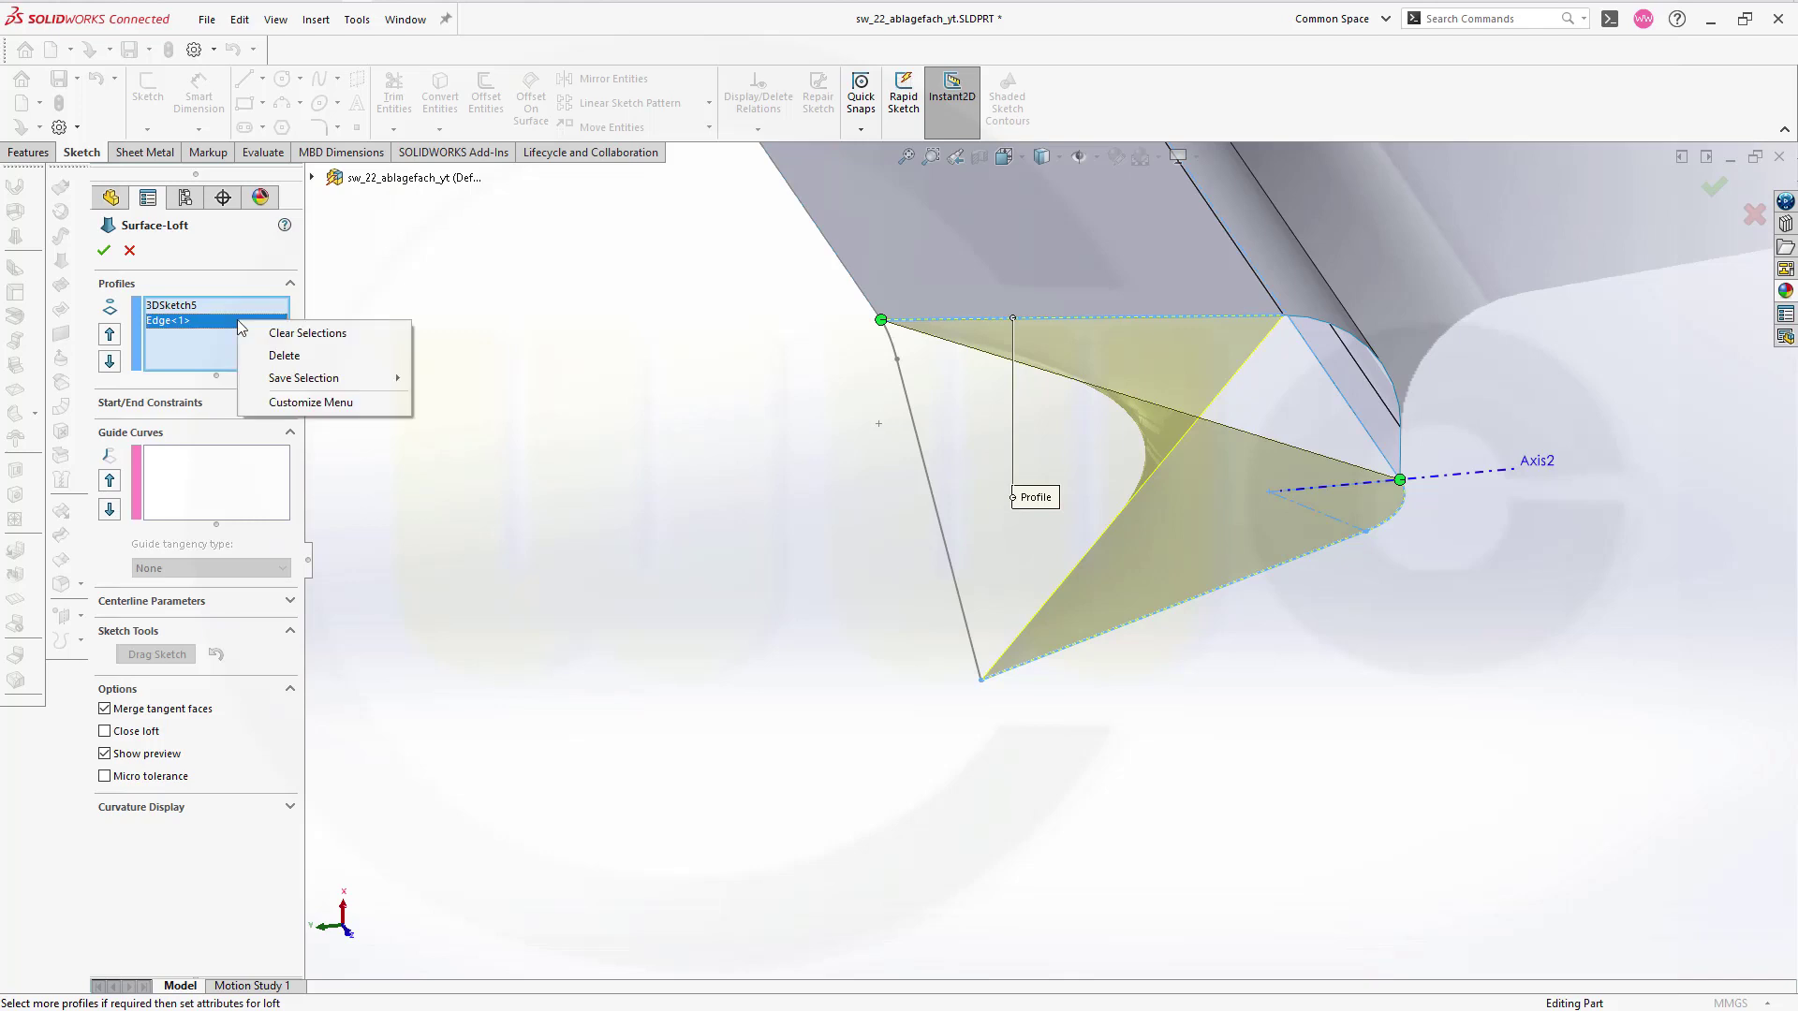
click(285, 356)
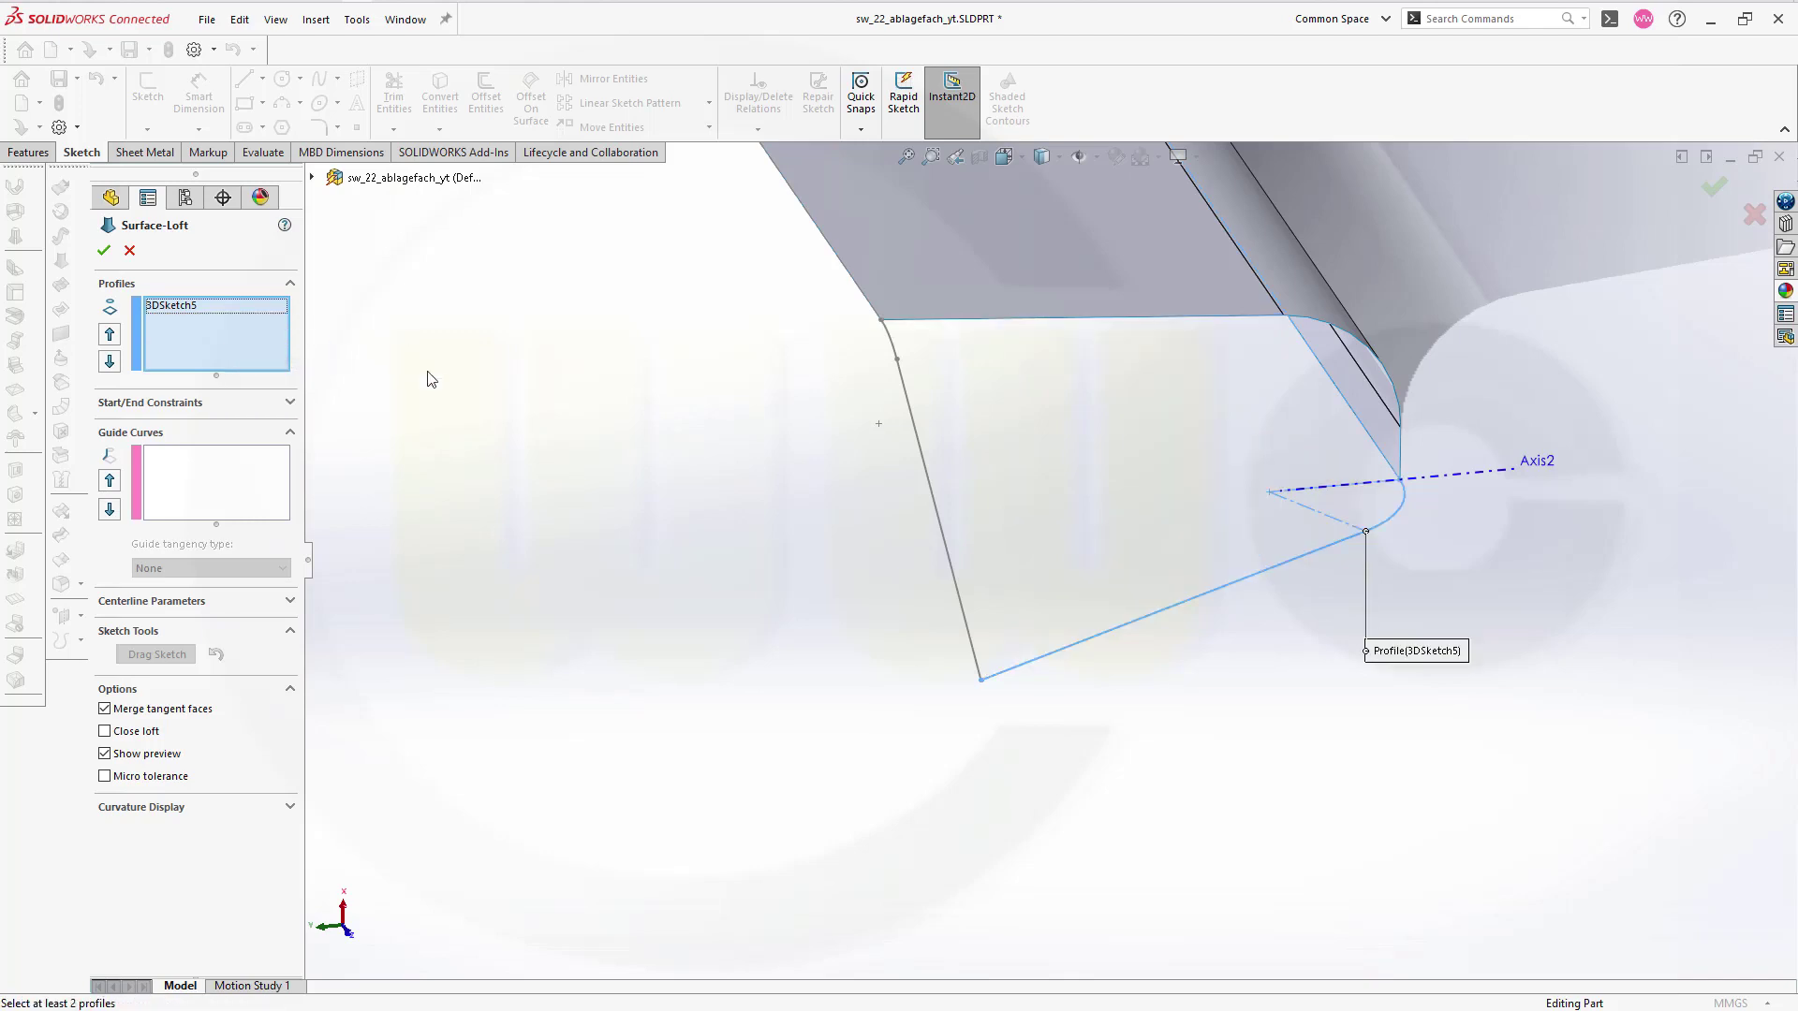
Step: Add the tangent chain of the extruded surface's end edges as the second loft profile and align the connector with the matching profile ends
right_click(677, 433)
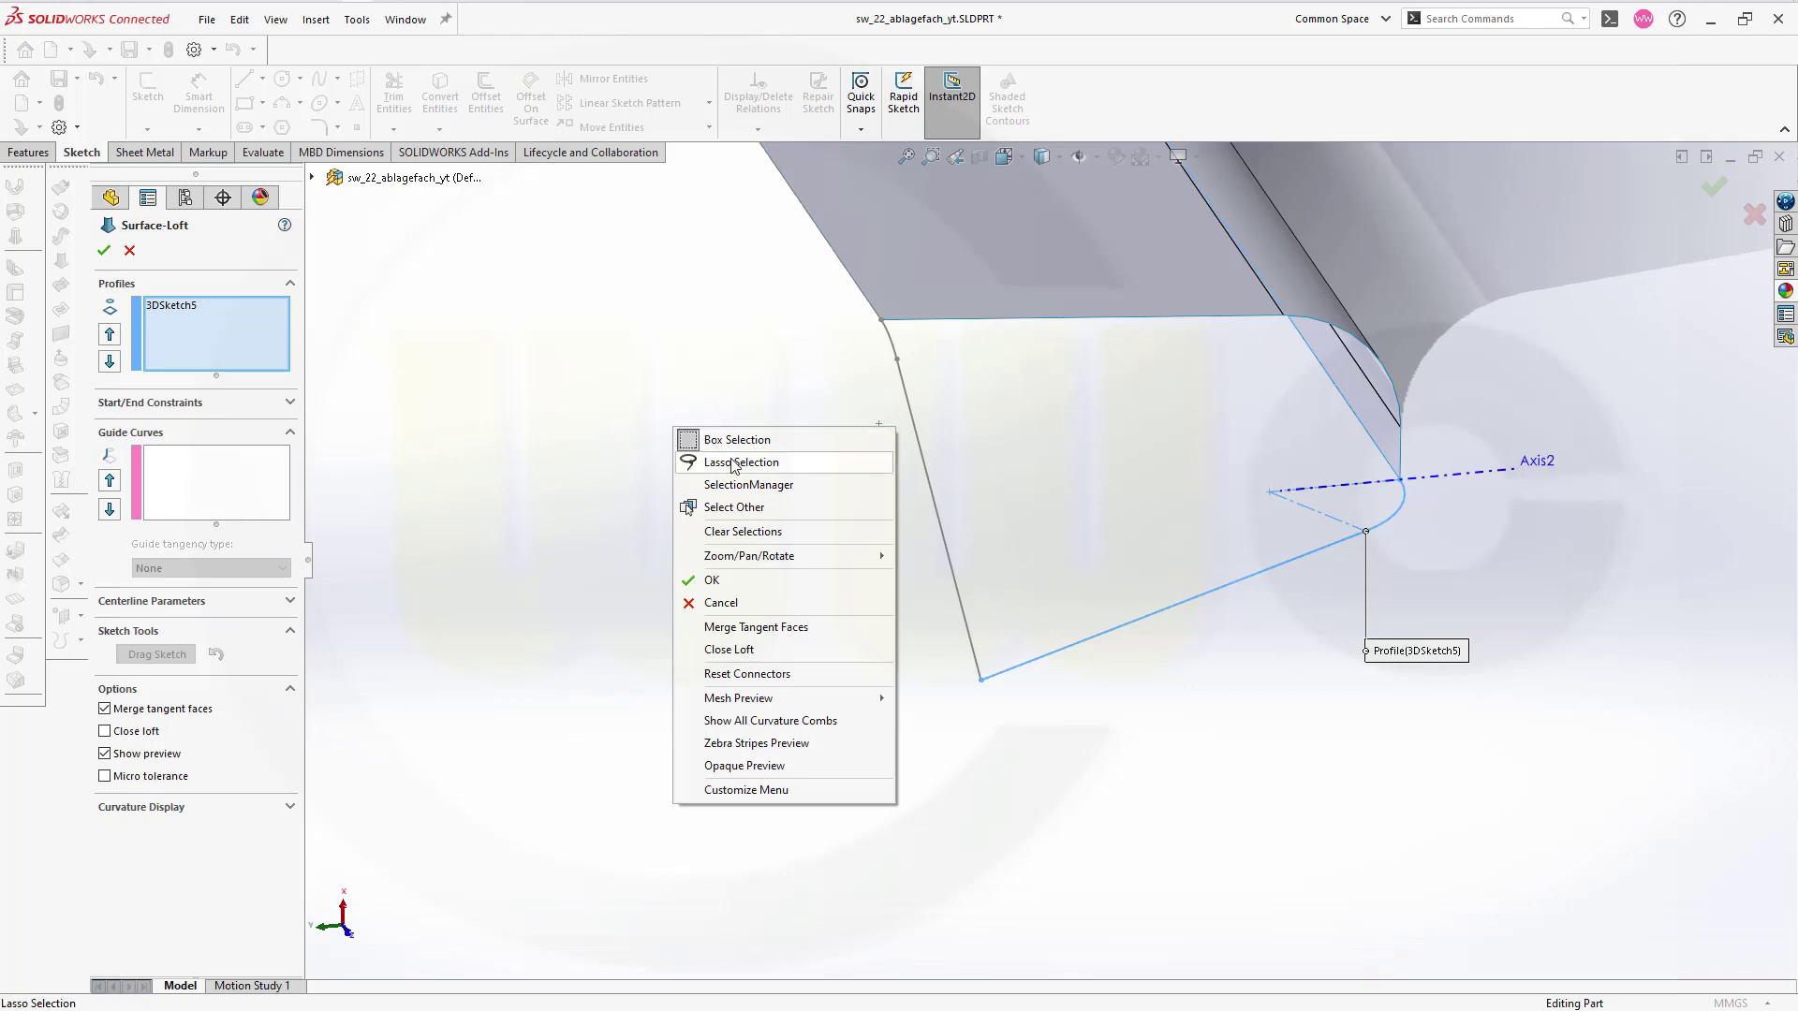
click(759, 486)
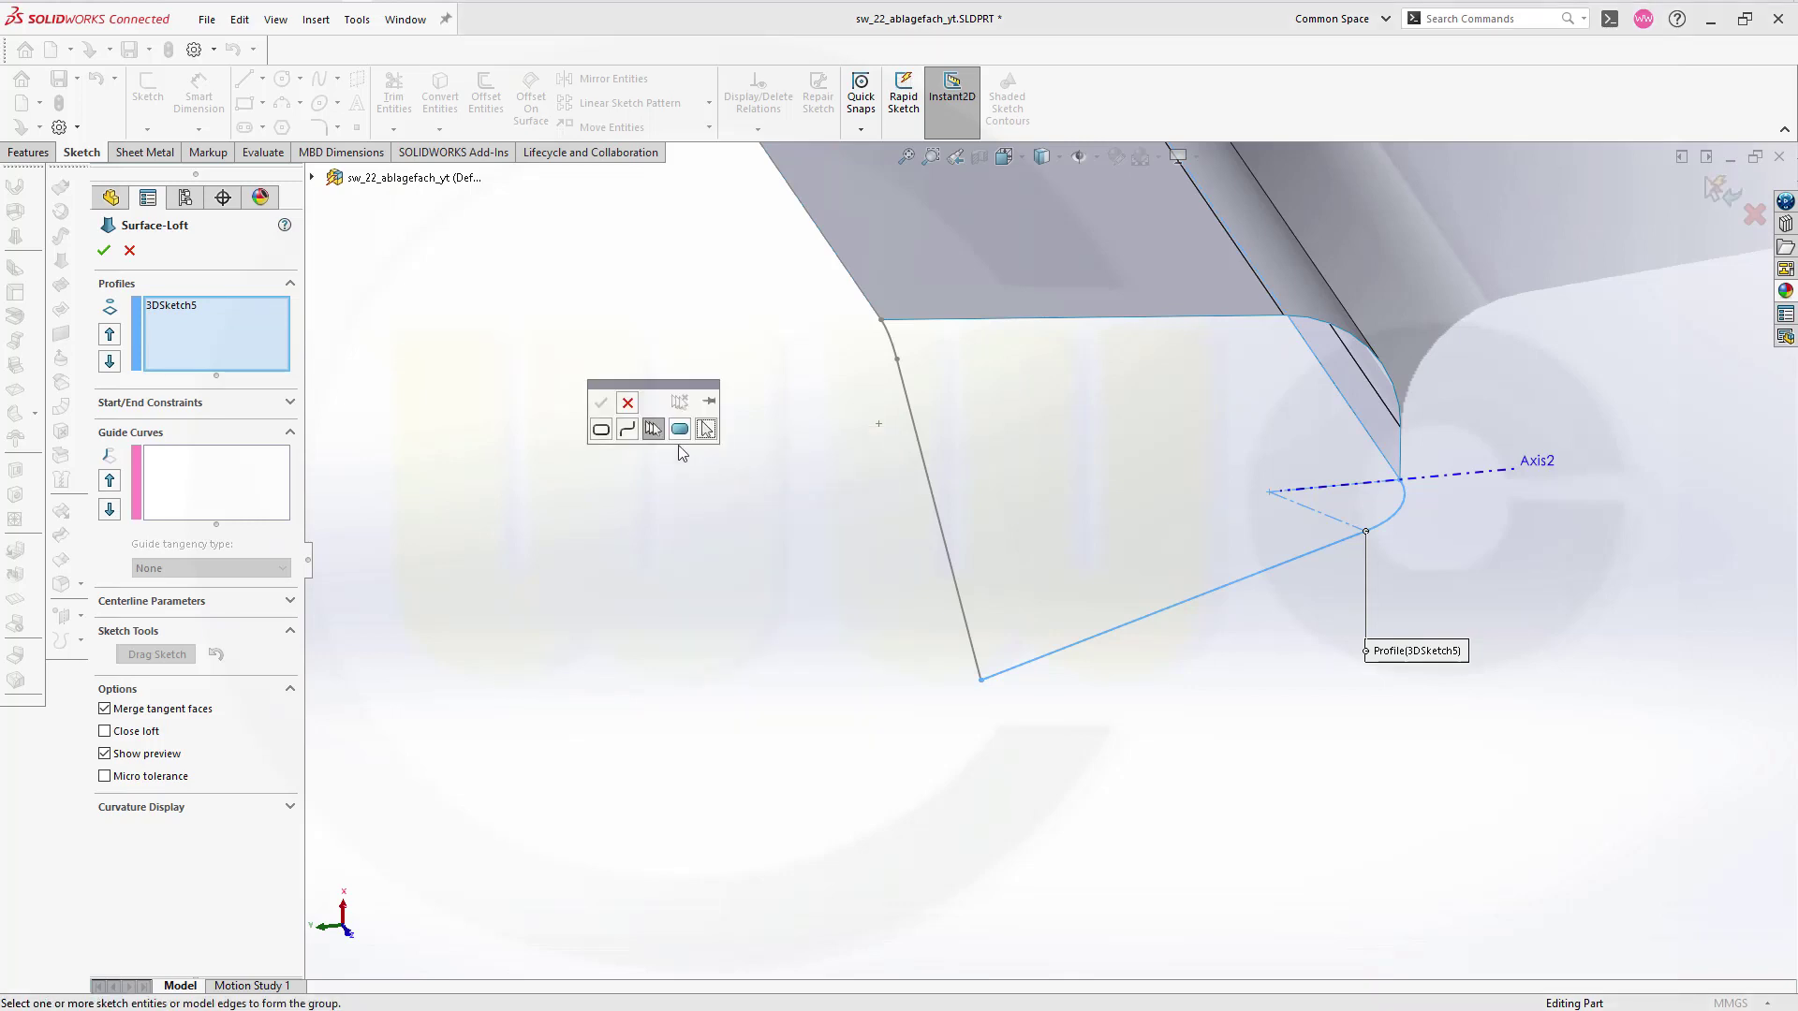
click(916, 322)
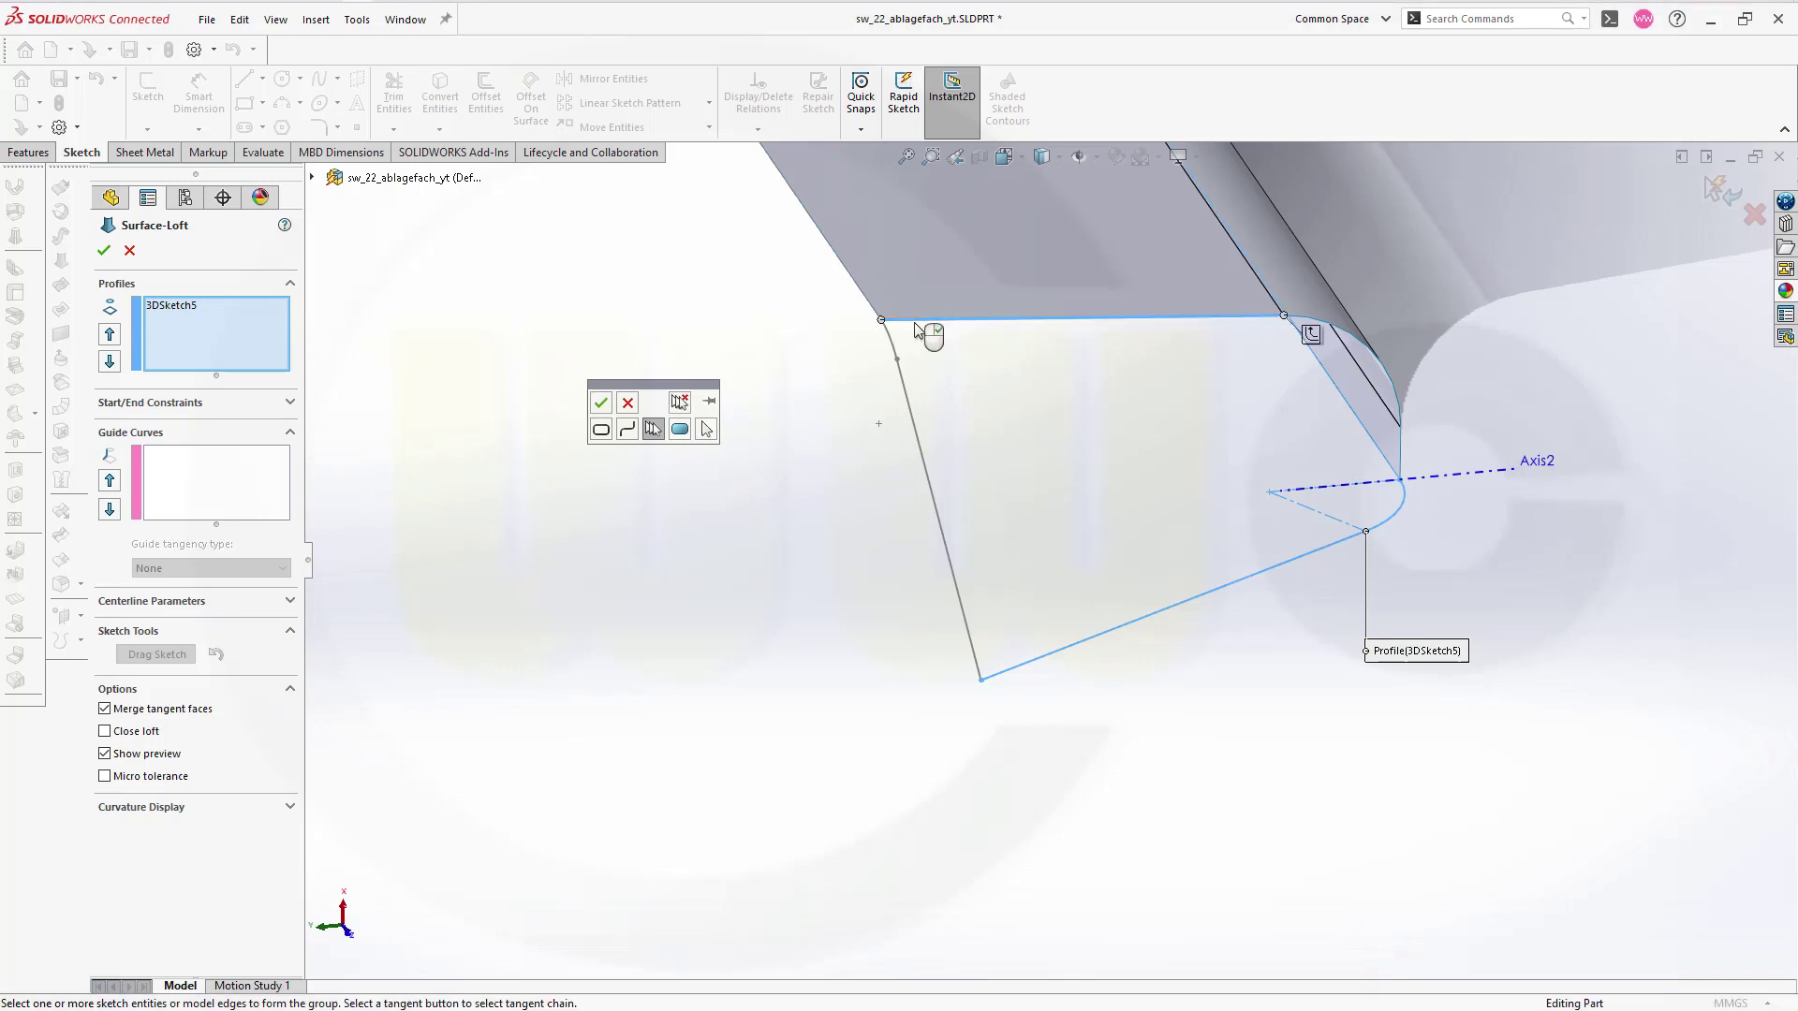
click(1309, 334)
click(608, 406)
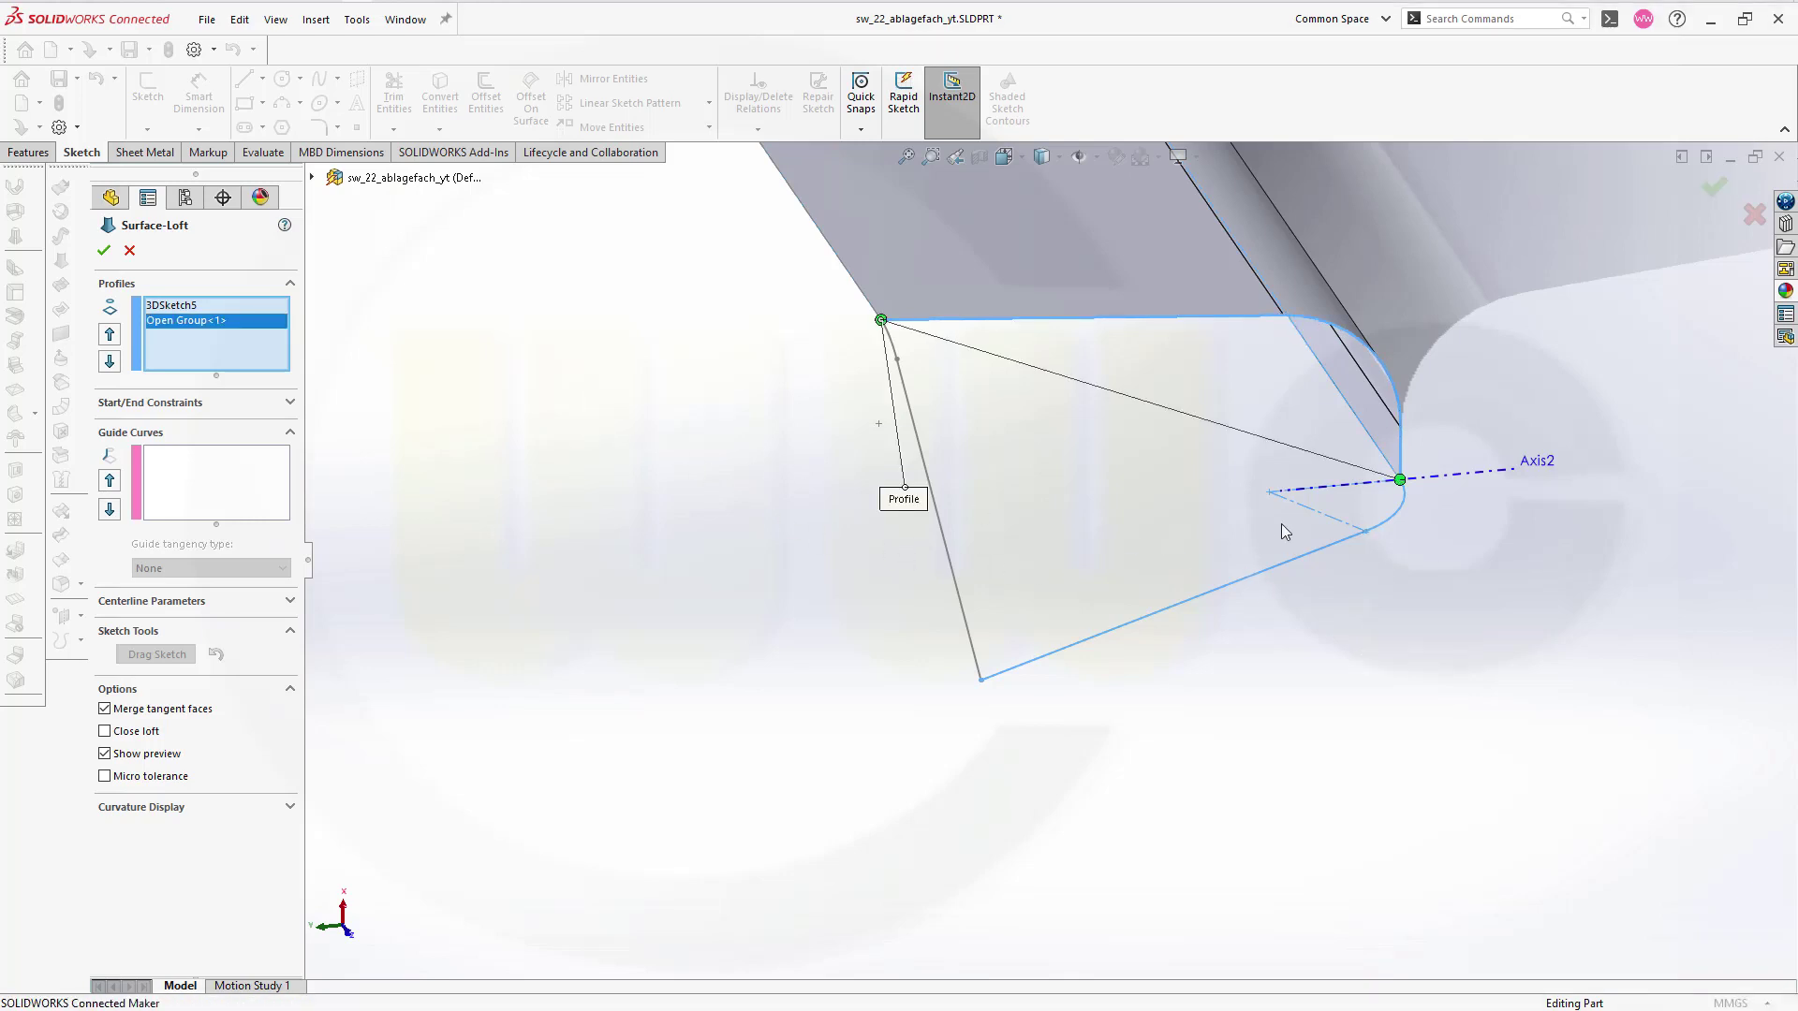
middle_drag(1361, 629, 1255, 581)
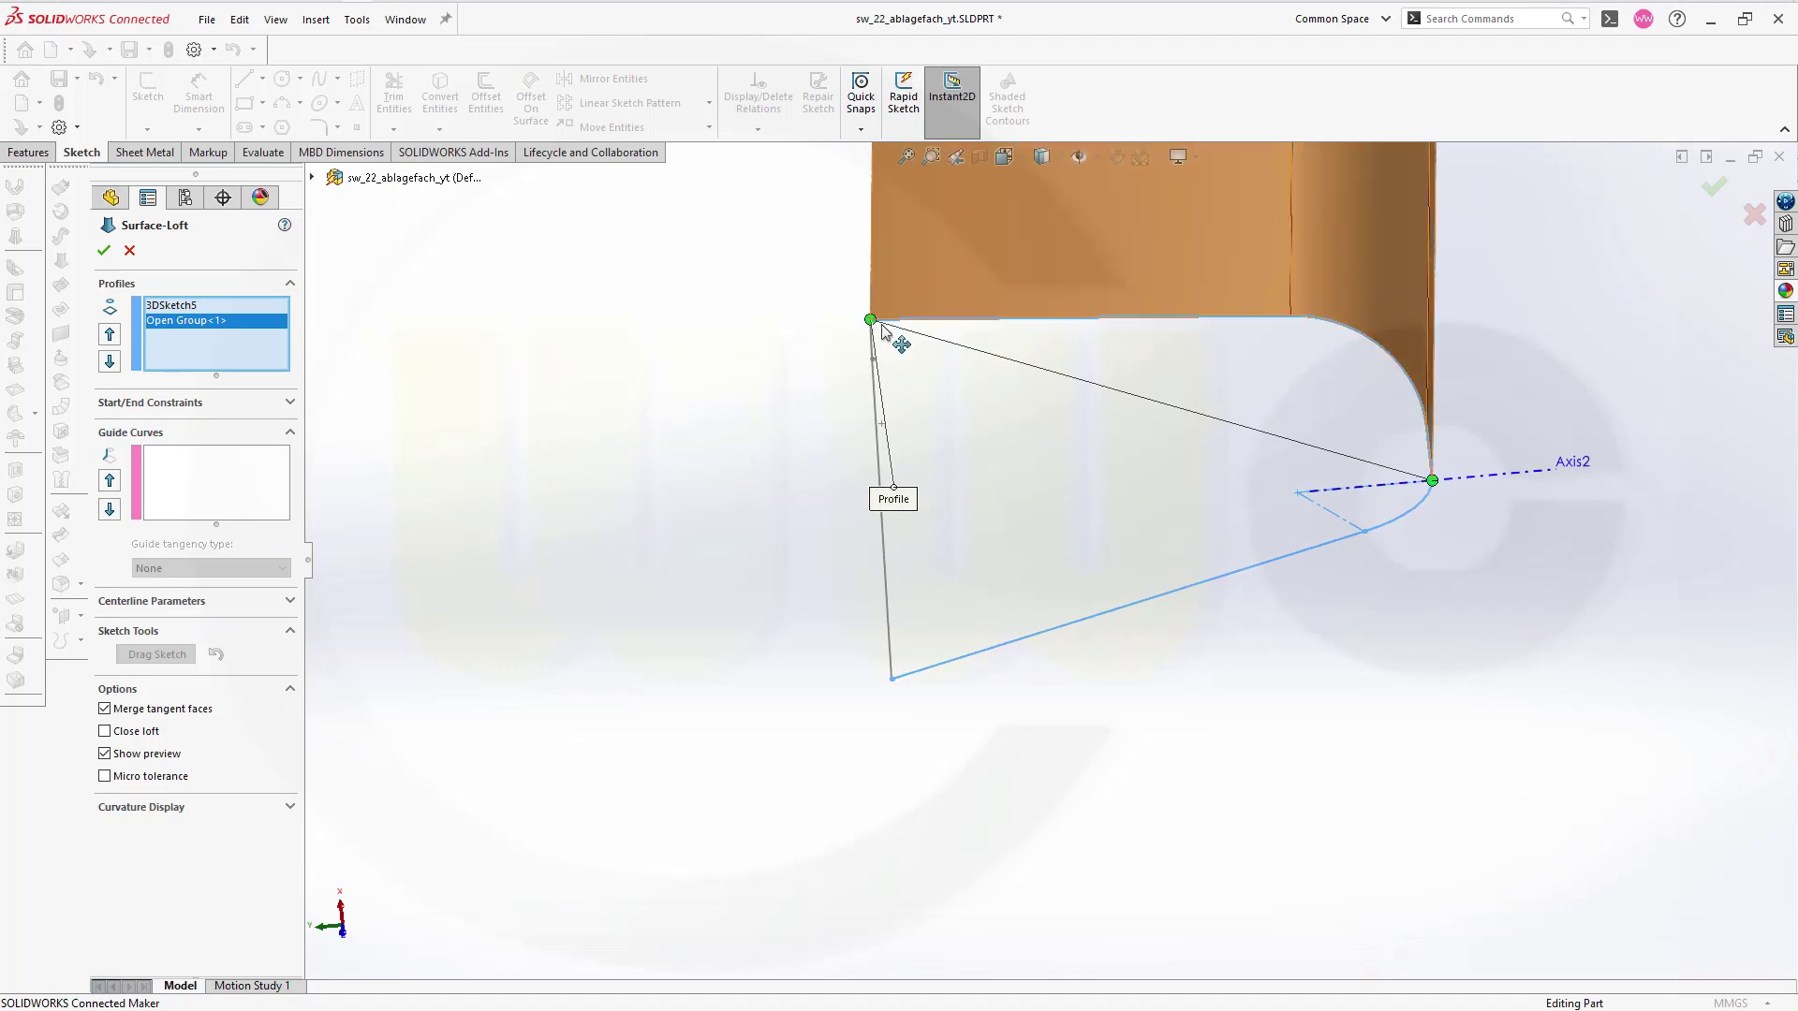
drag(1437, 481, 889, 683)
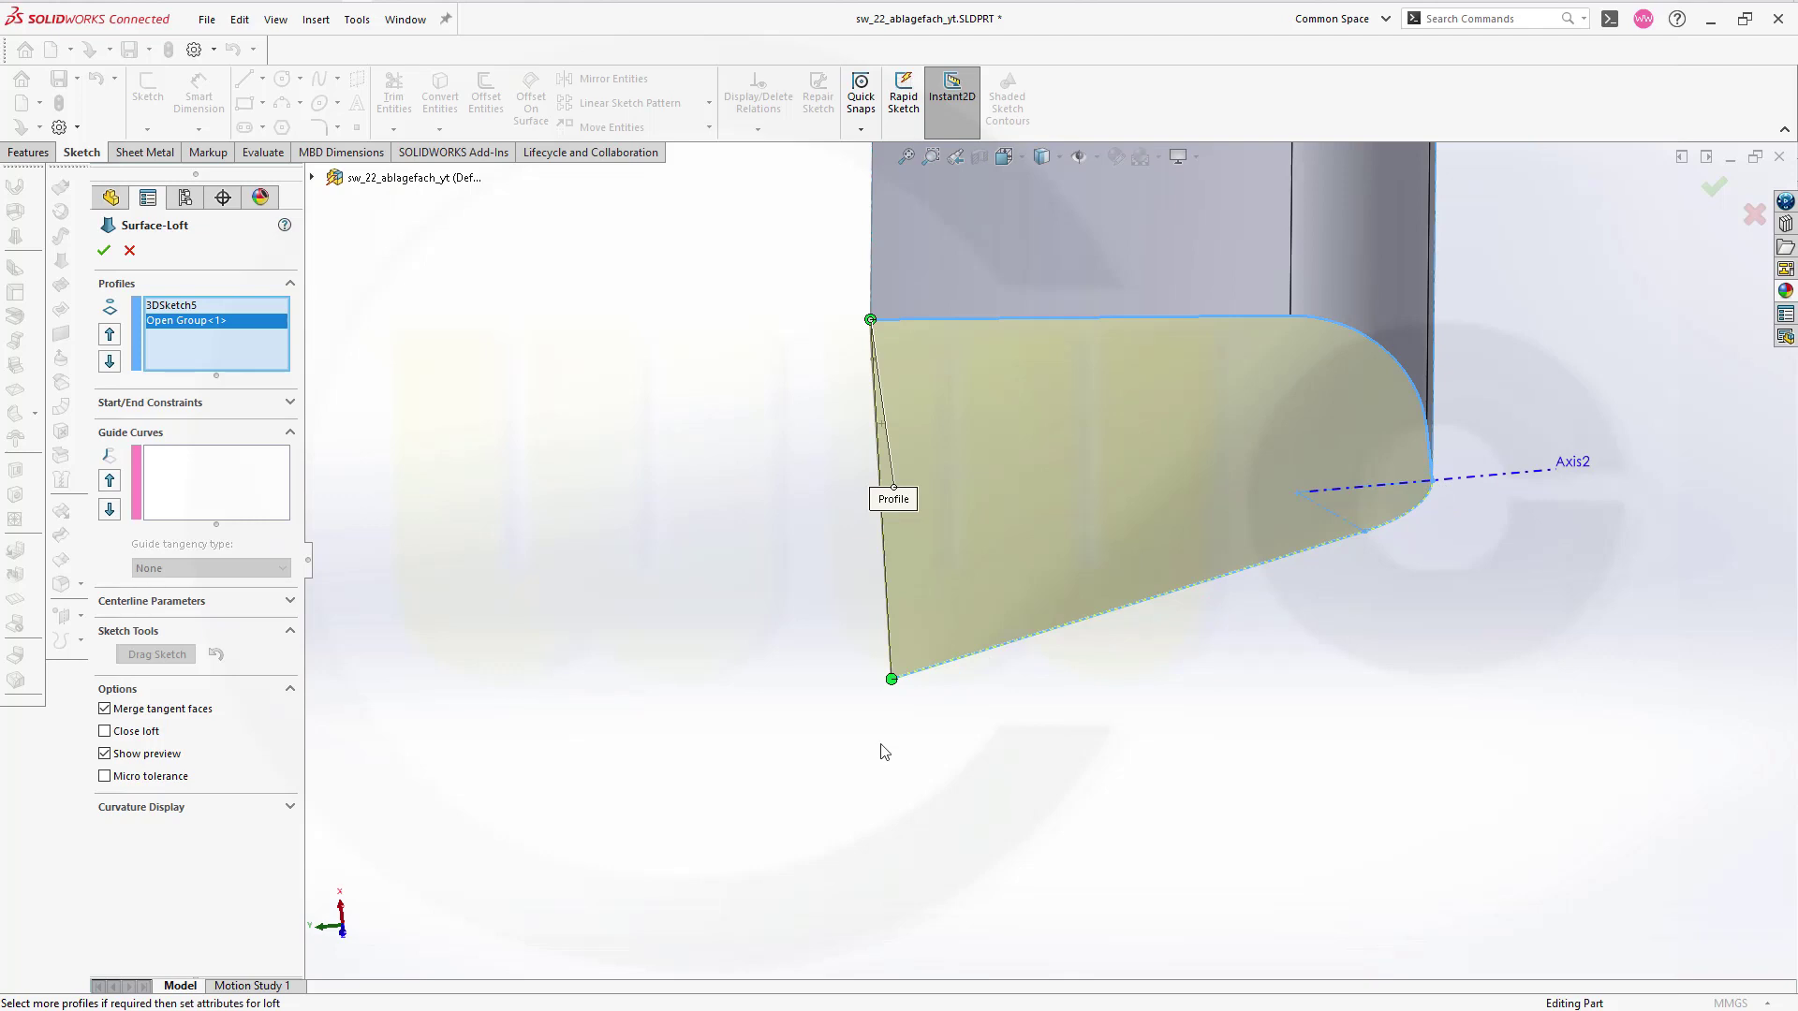
Step: Use 3DSketch7 as the loft's guide curve, set the end constraint to Tangency To Face, and create the surface
click(215, 484)
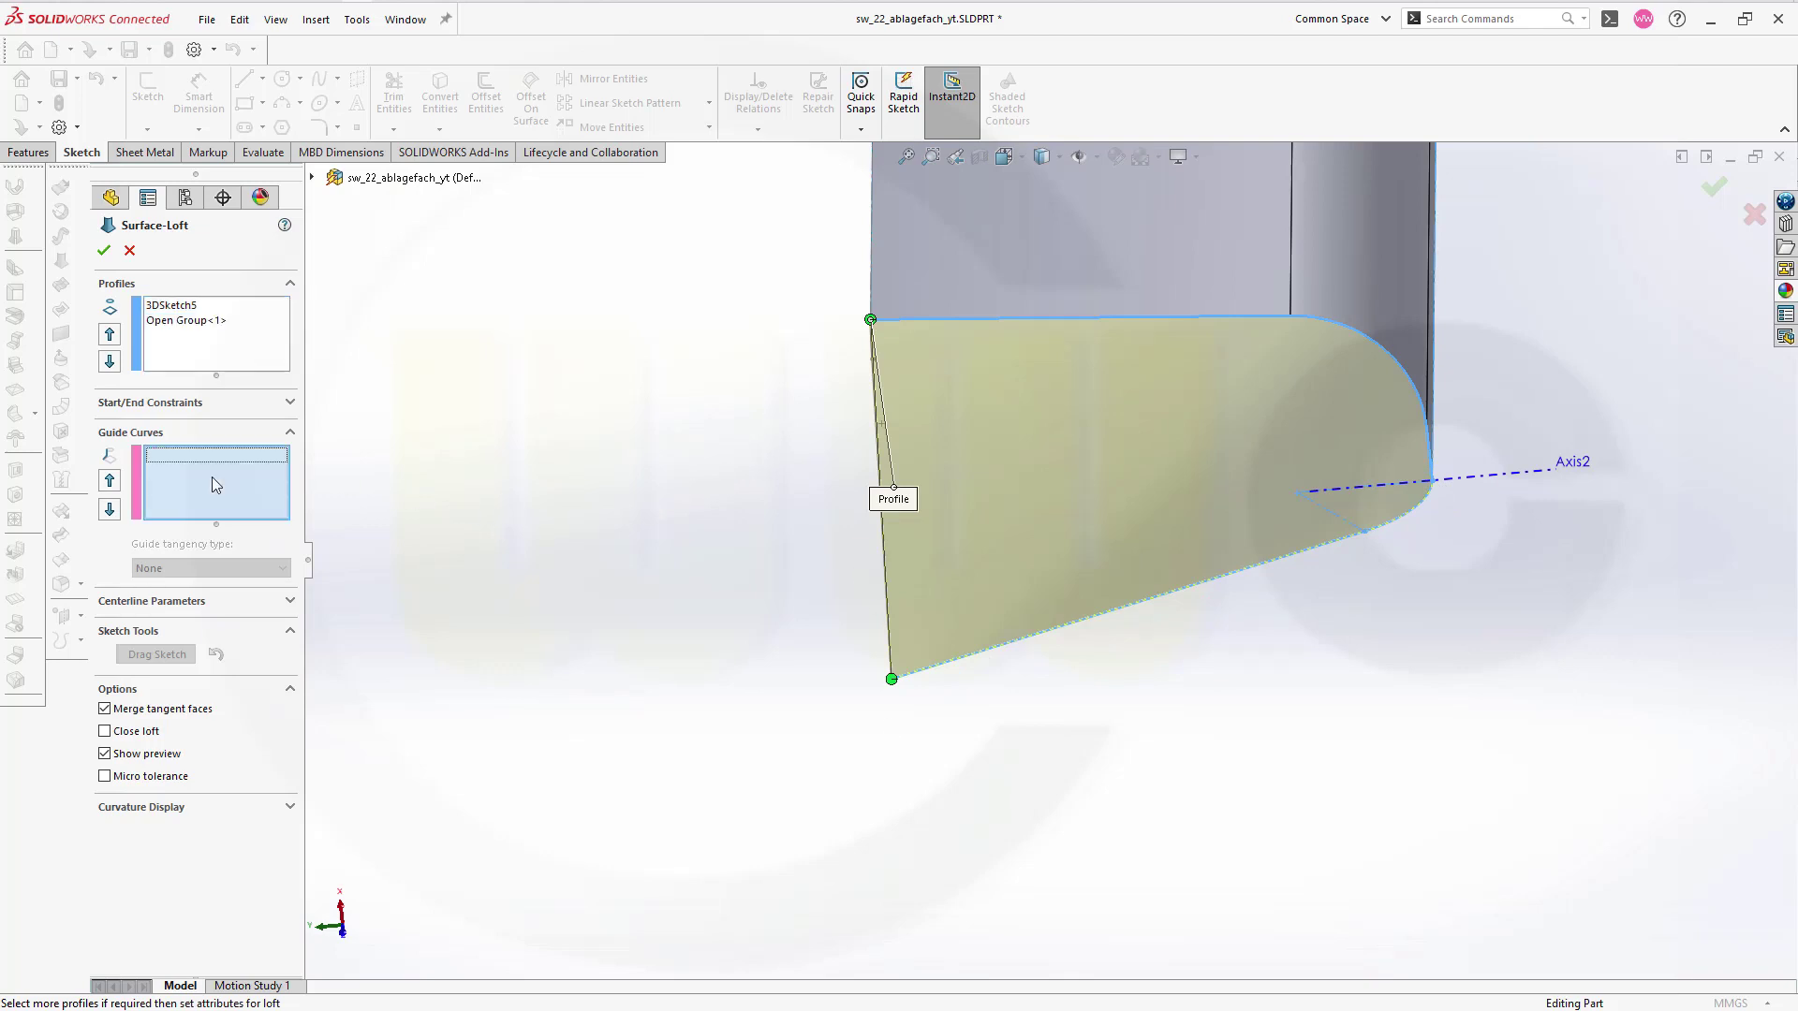
middle_drag(762, 547, 801, 552)
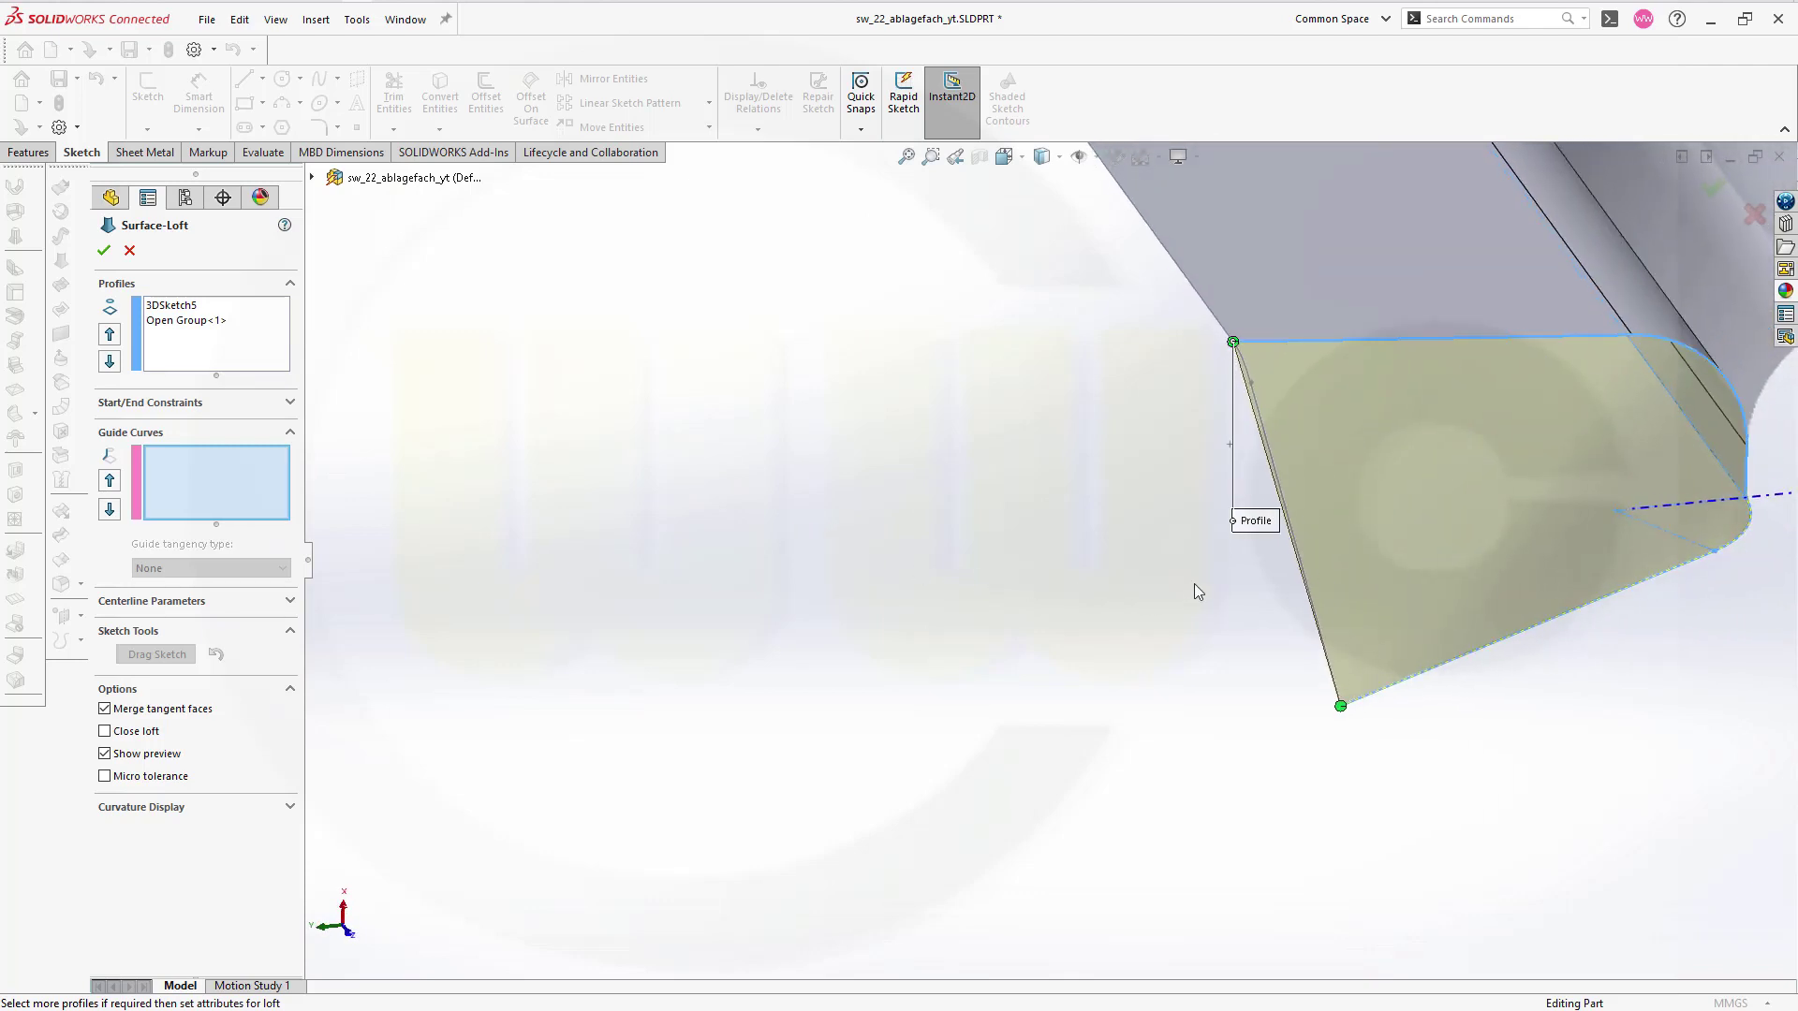
click(1308, 564)
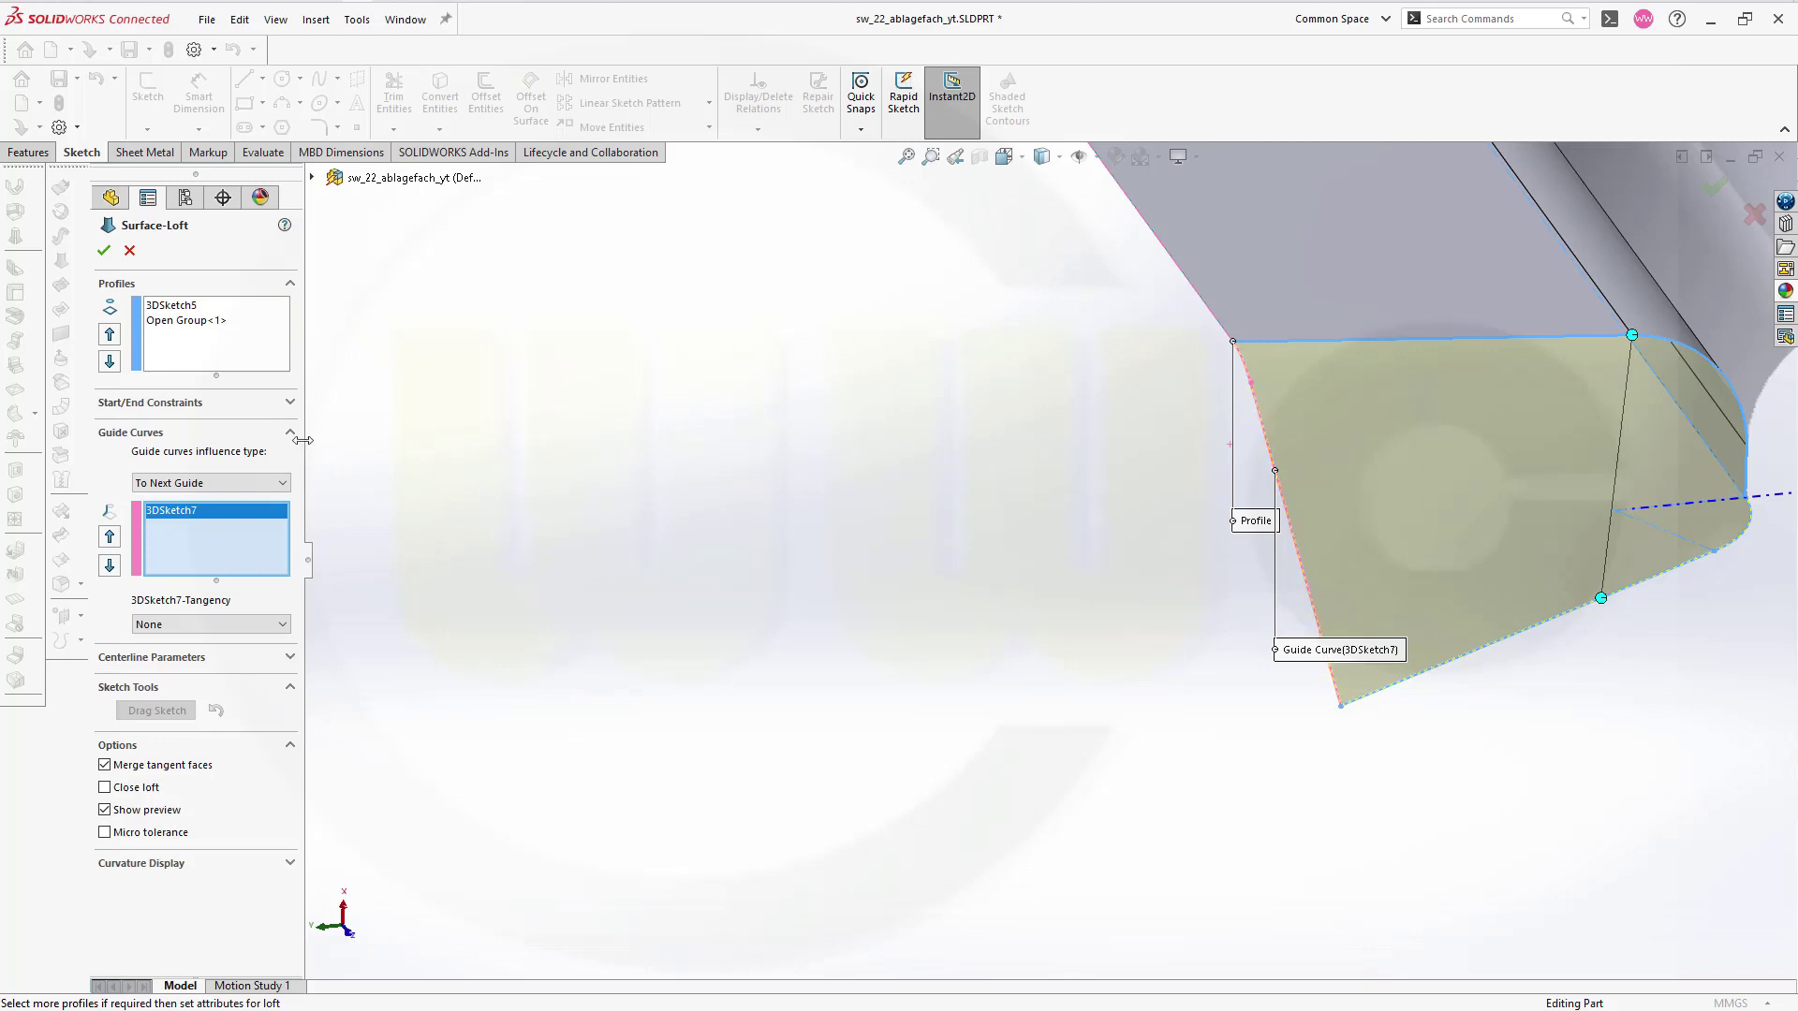
click(291, 403)
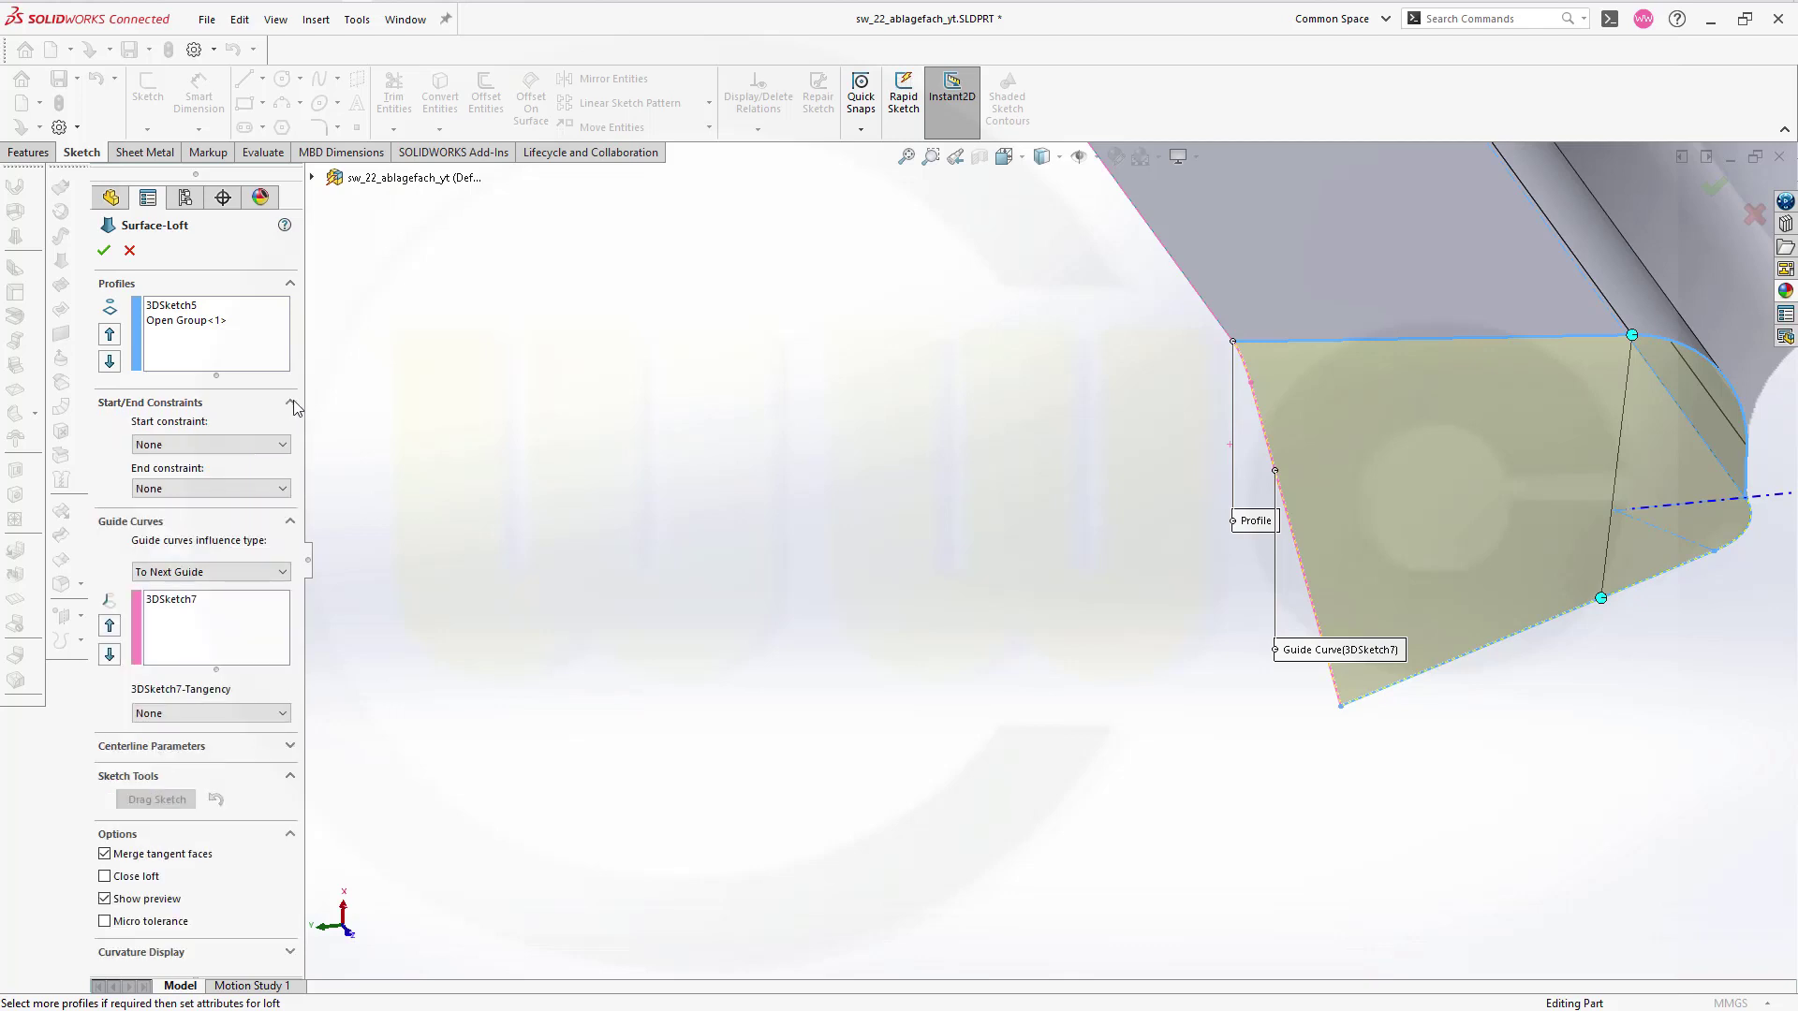
click(285, 489)
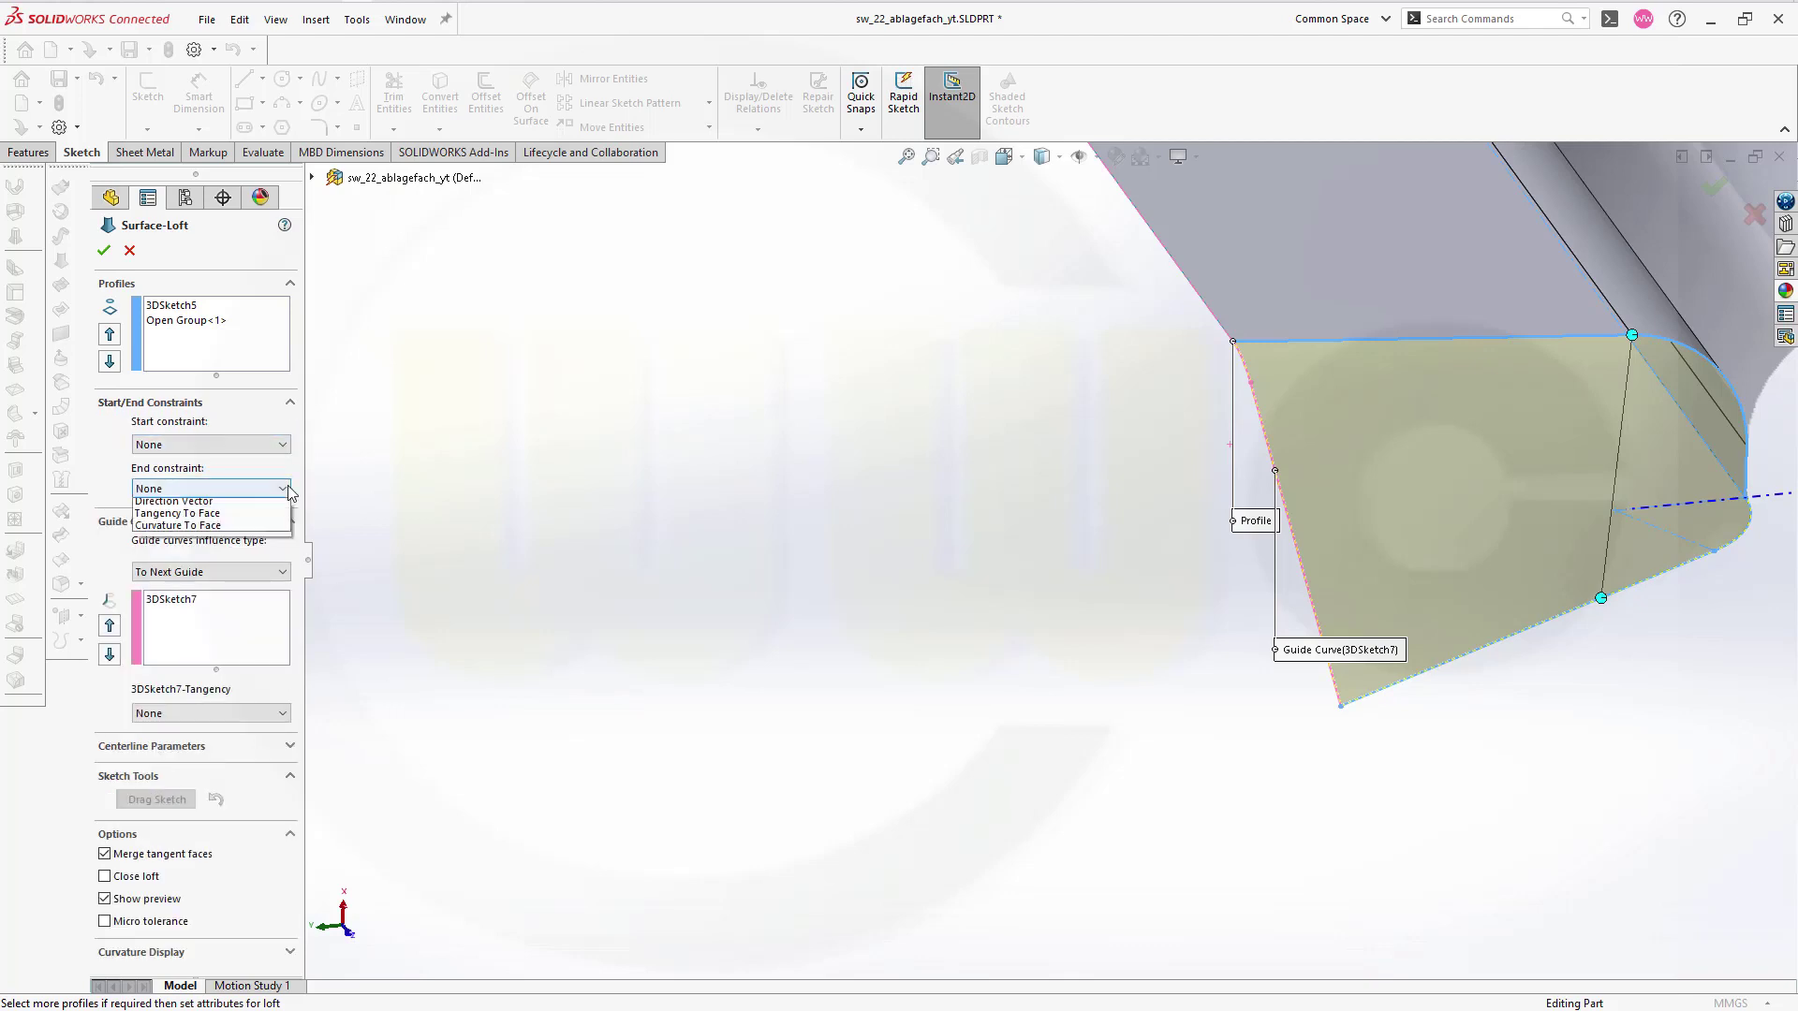
click(212, 536)
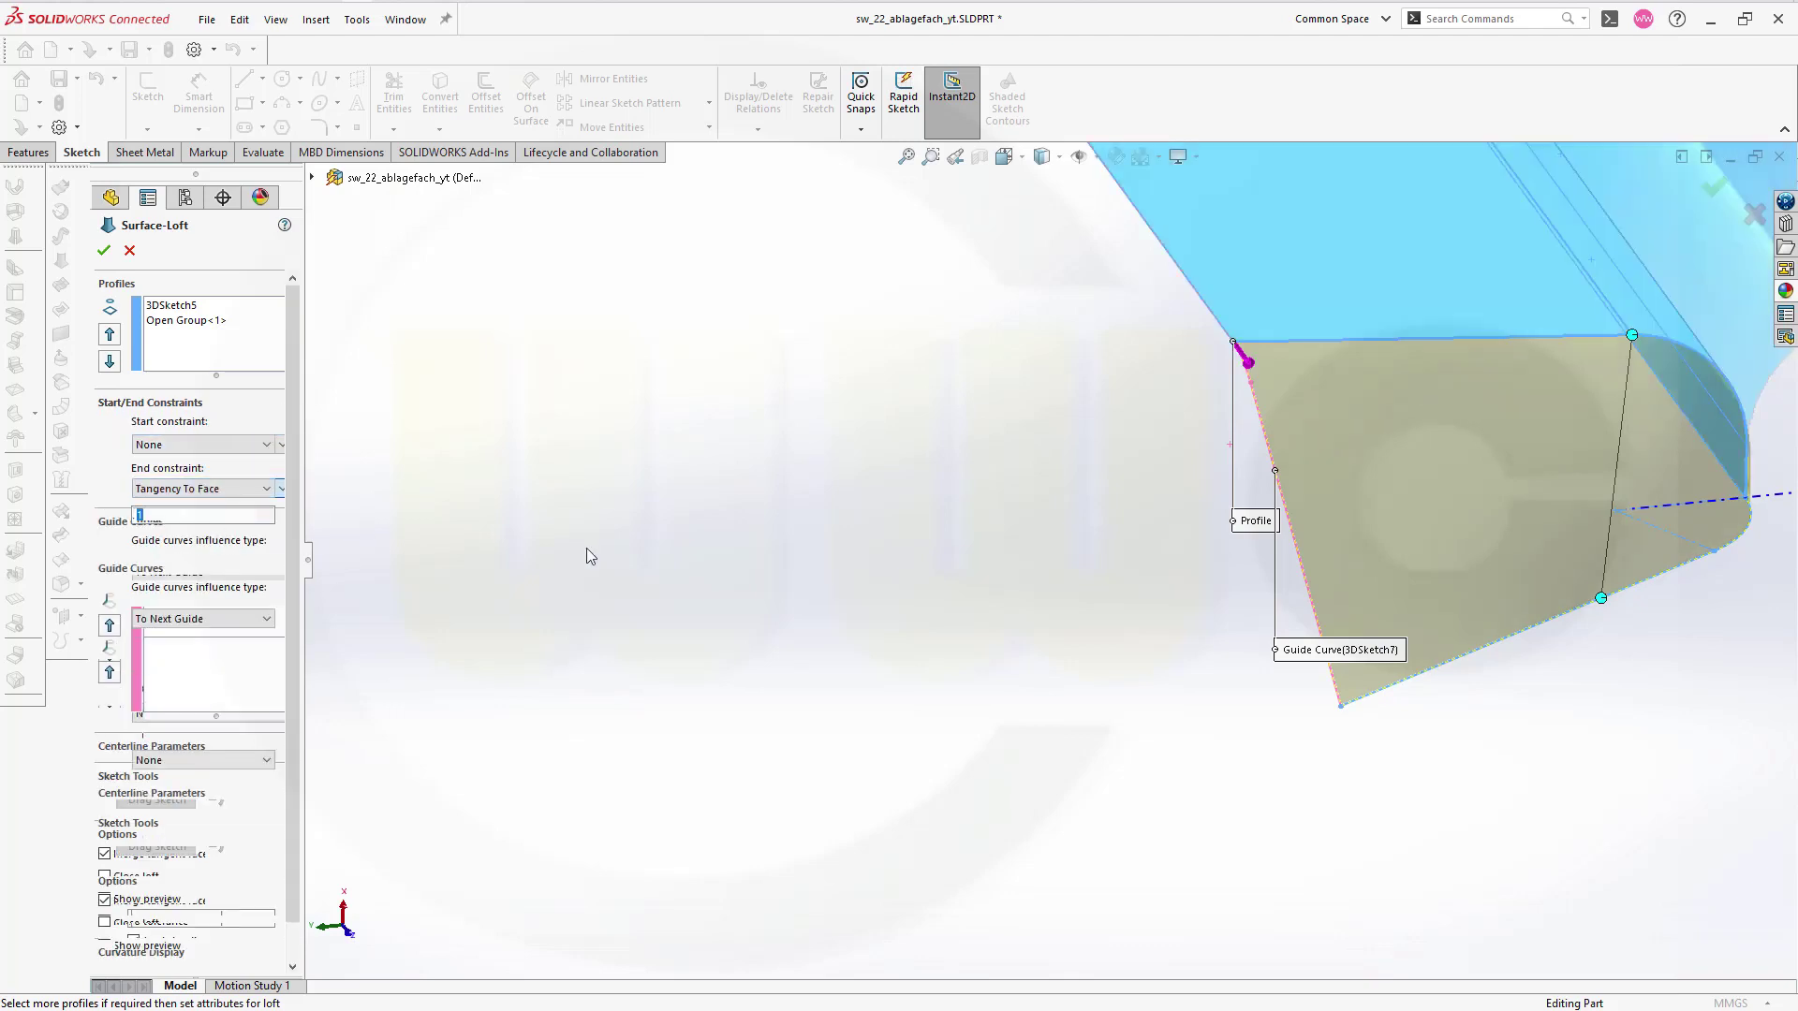
click(103, 249)
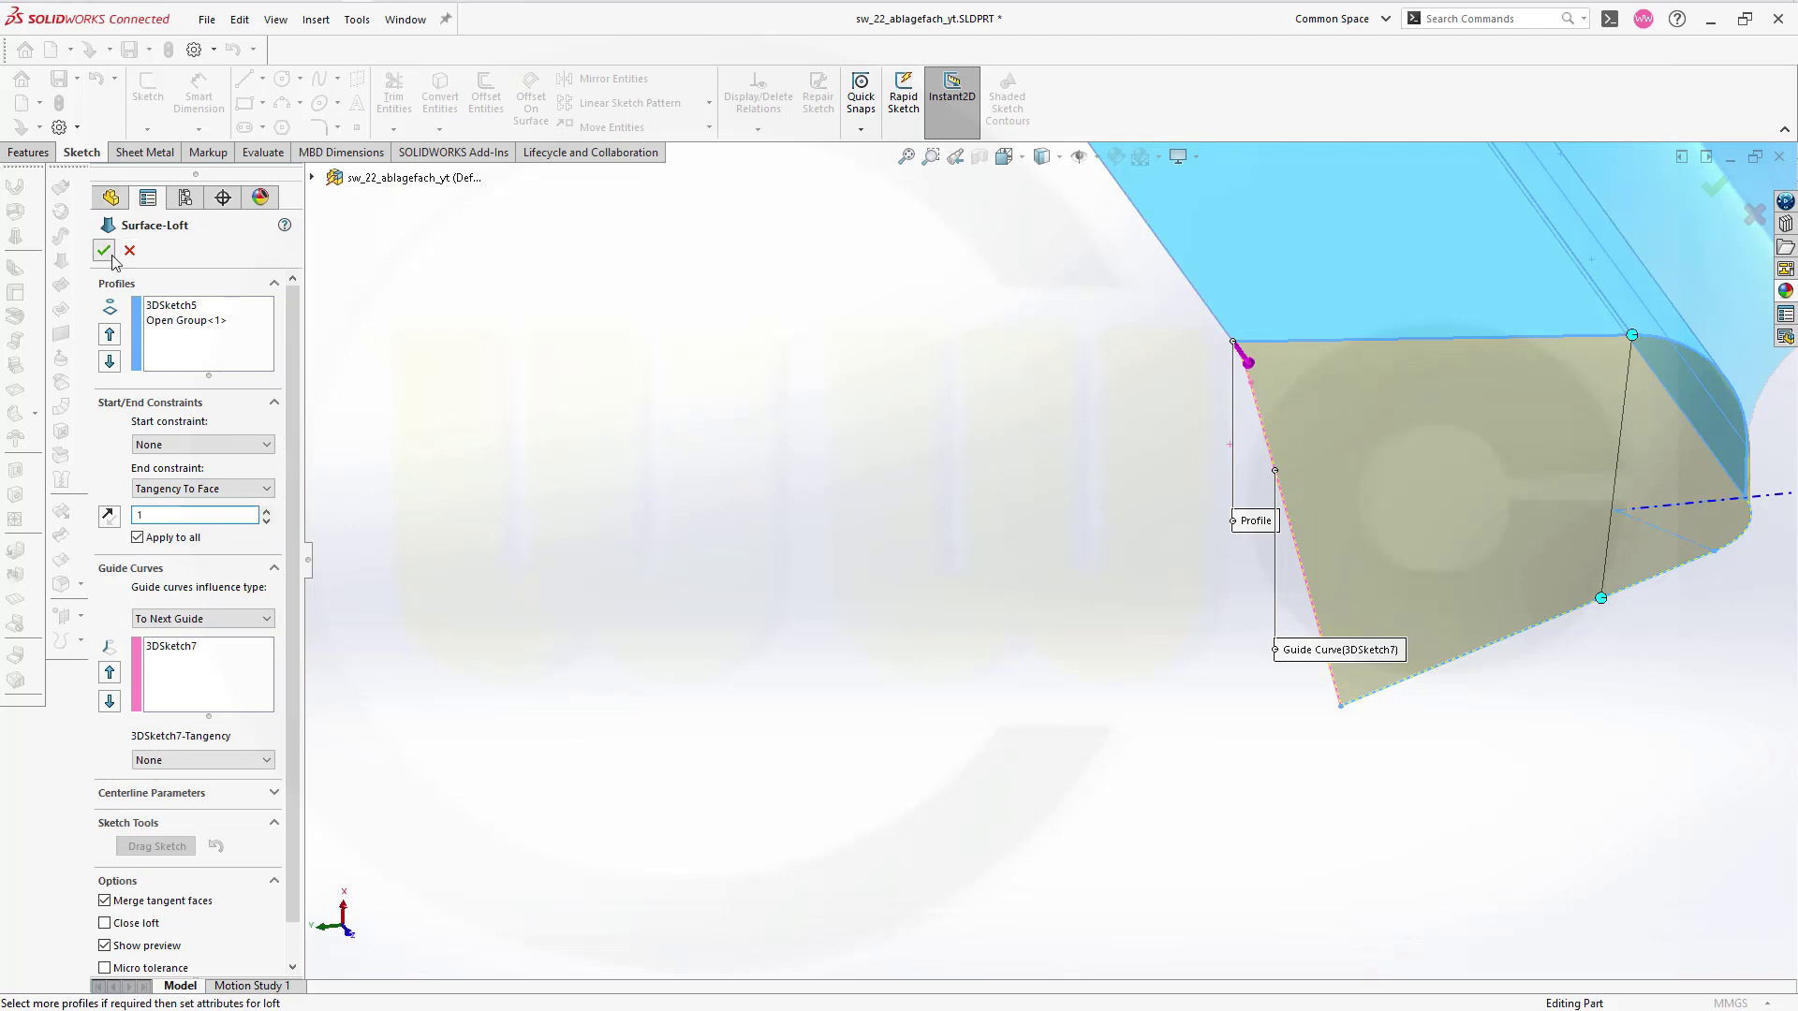
middle_drag(789, 502, 1546, 521)
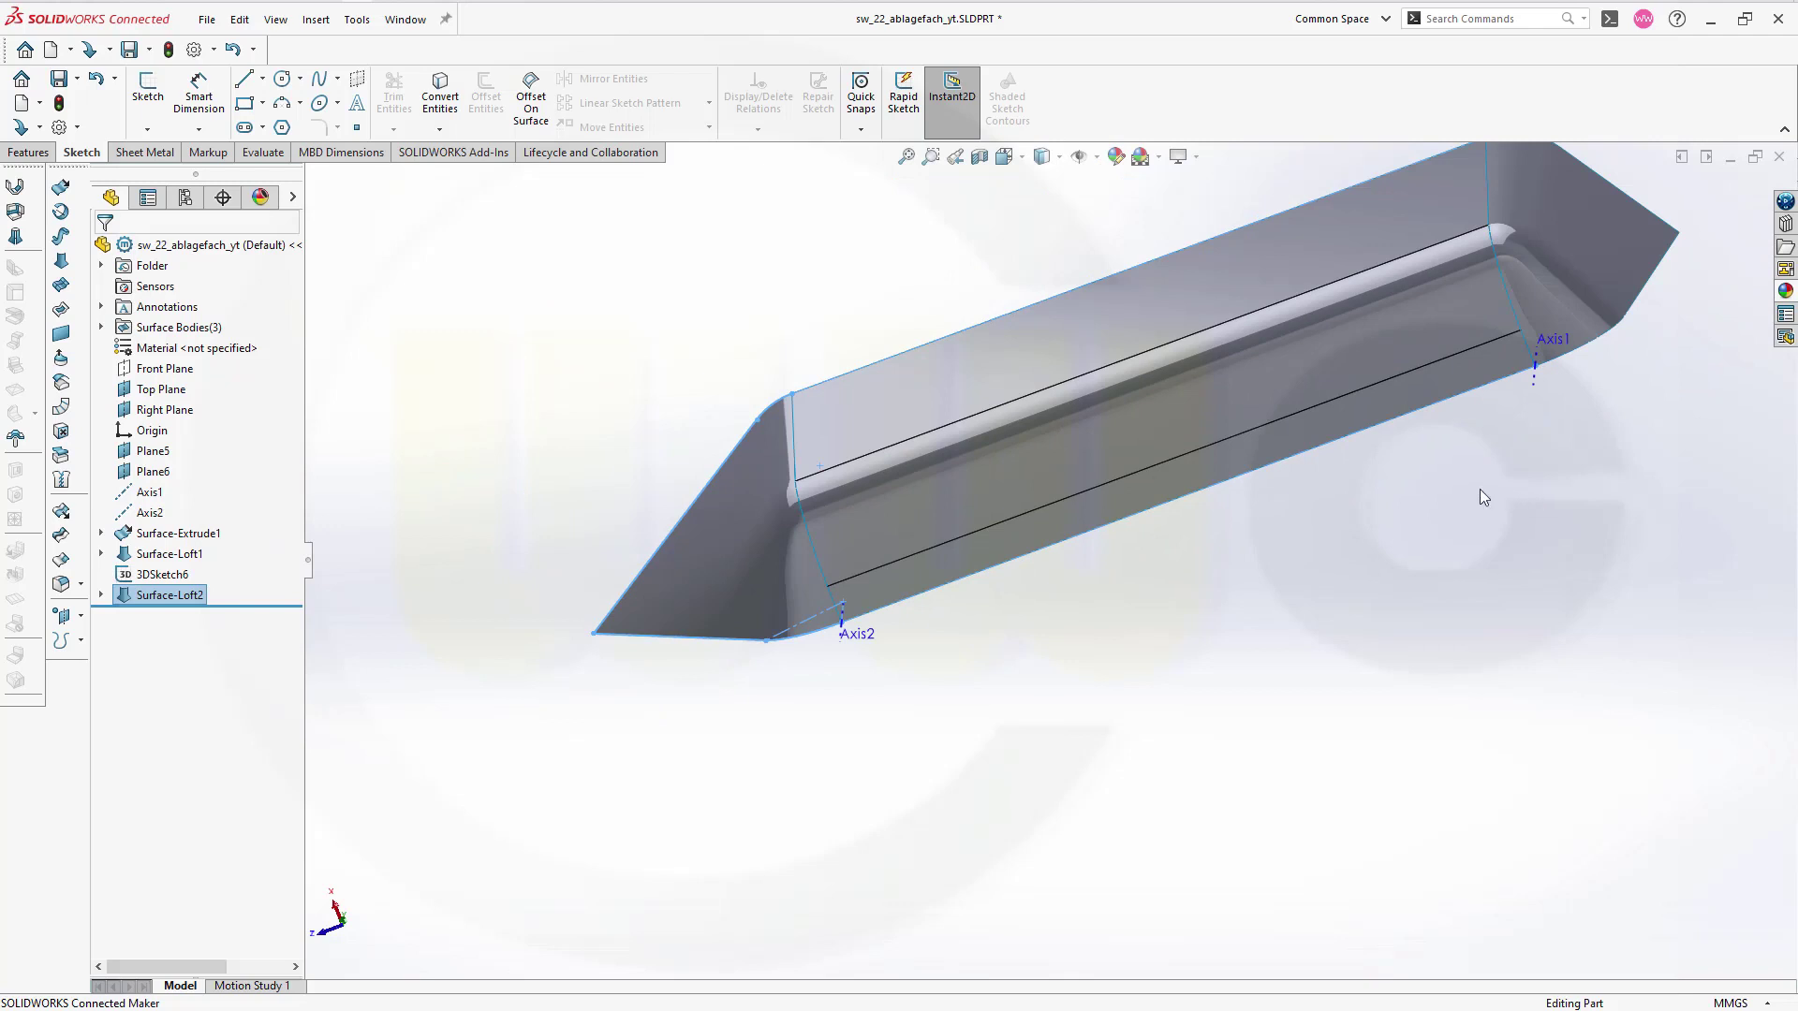
Step: Hide the reference axes Axis1 and Axis2 and the remaining 3DSketch6
click(986, 230)
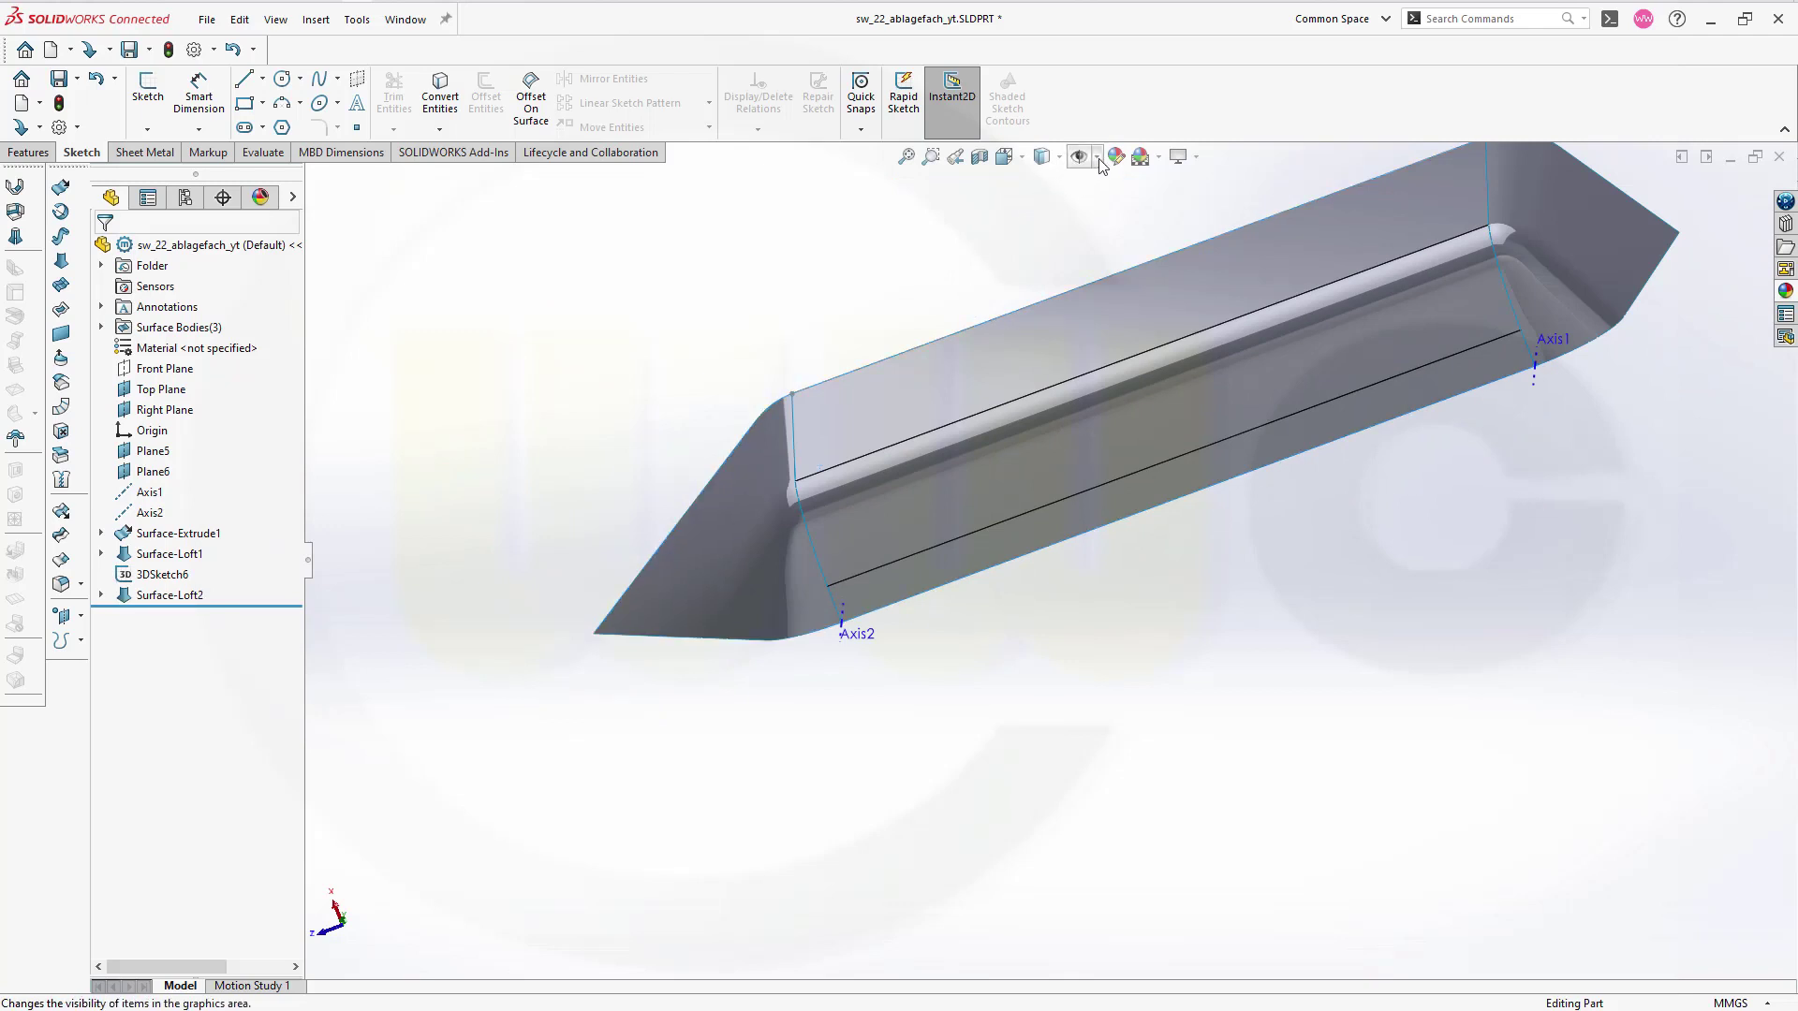
mouse_move(1097, 159)
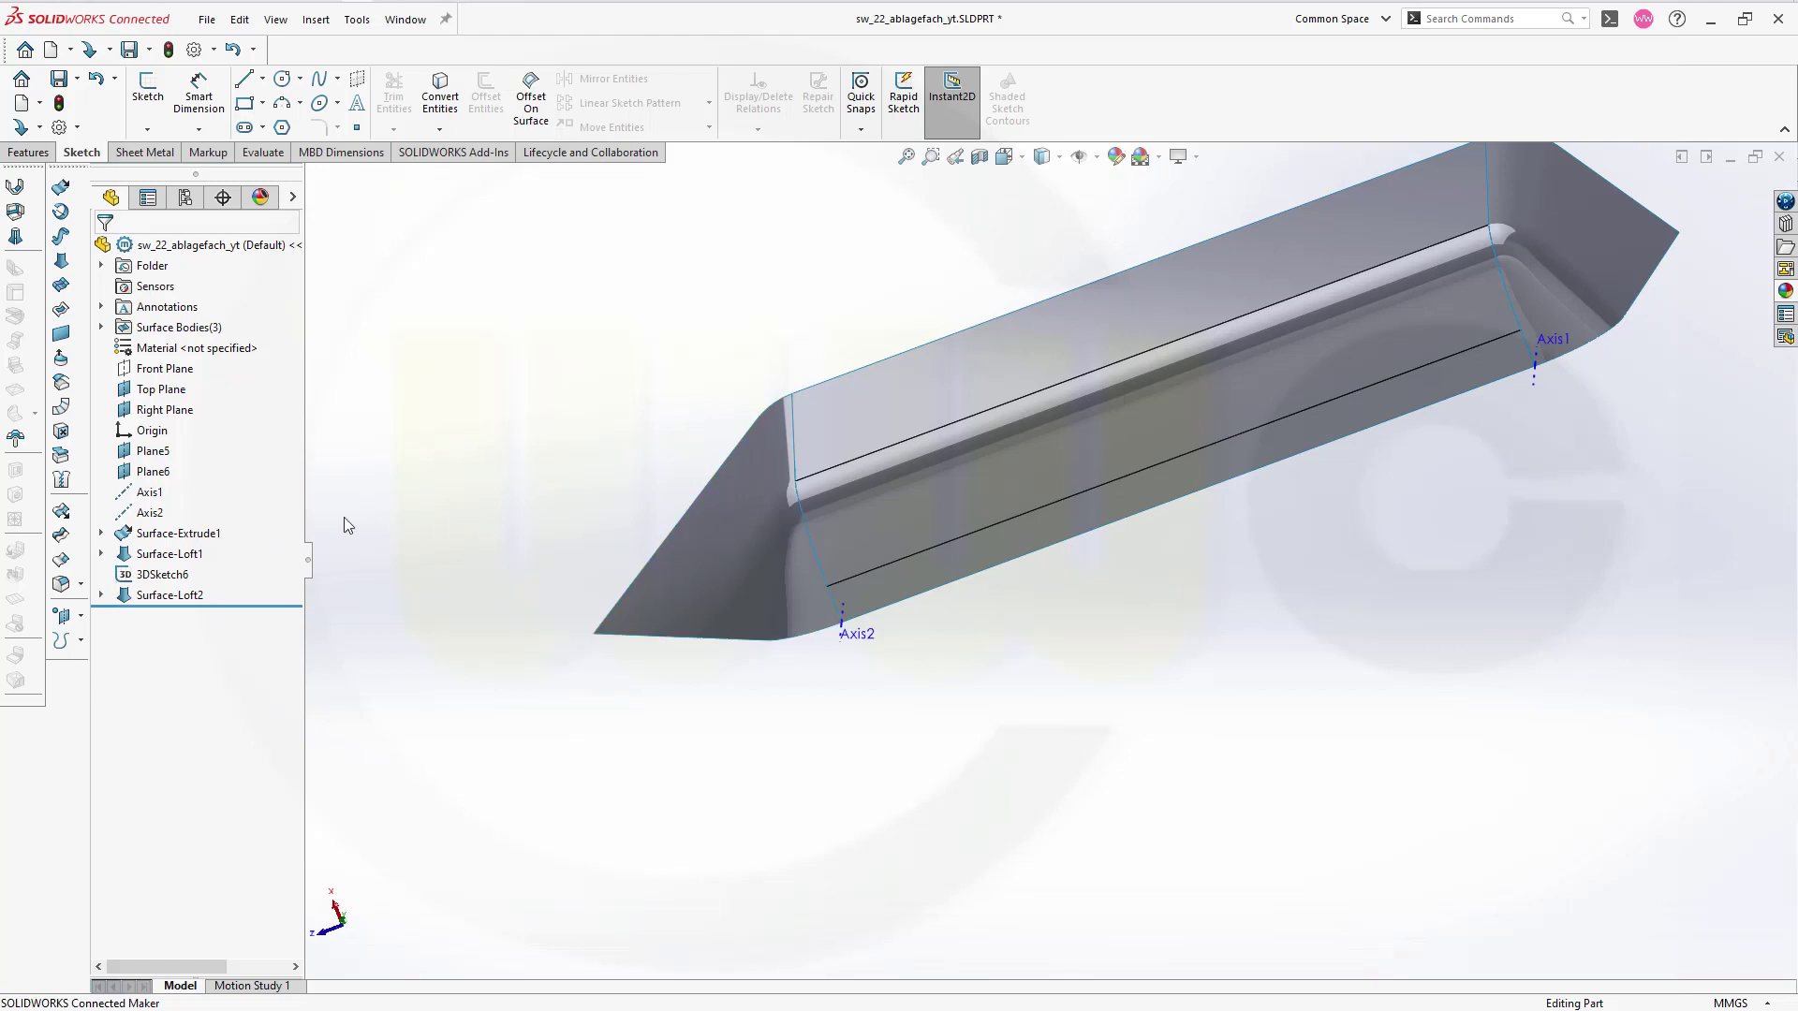
click(157, 496)
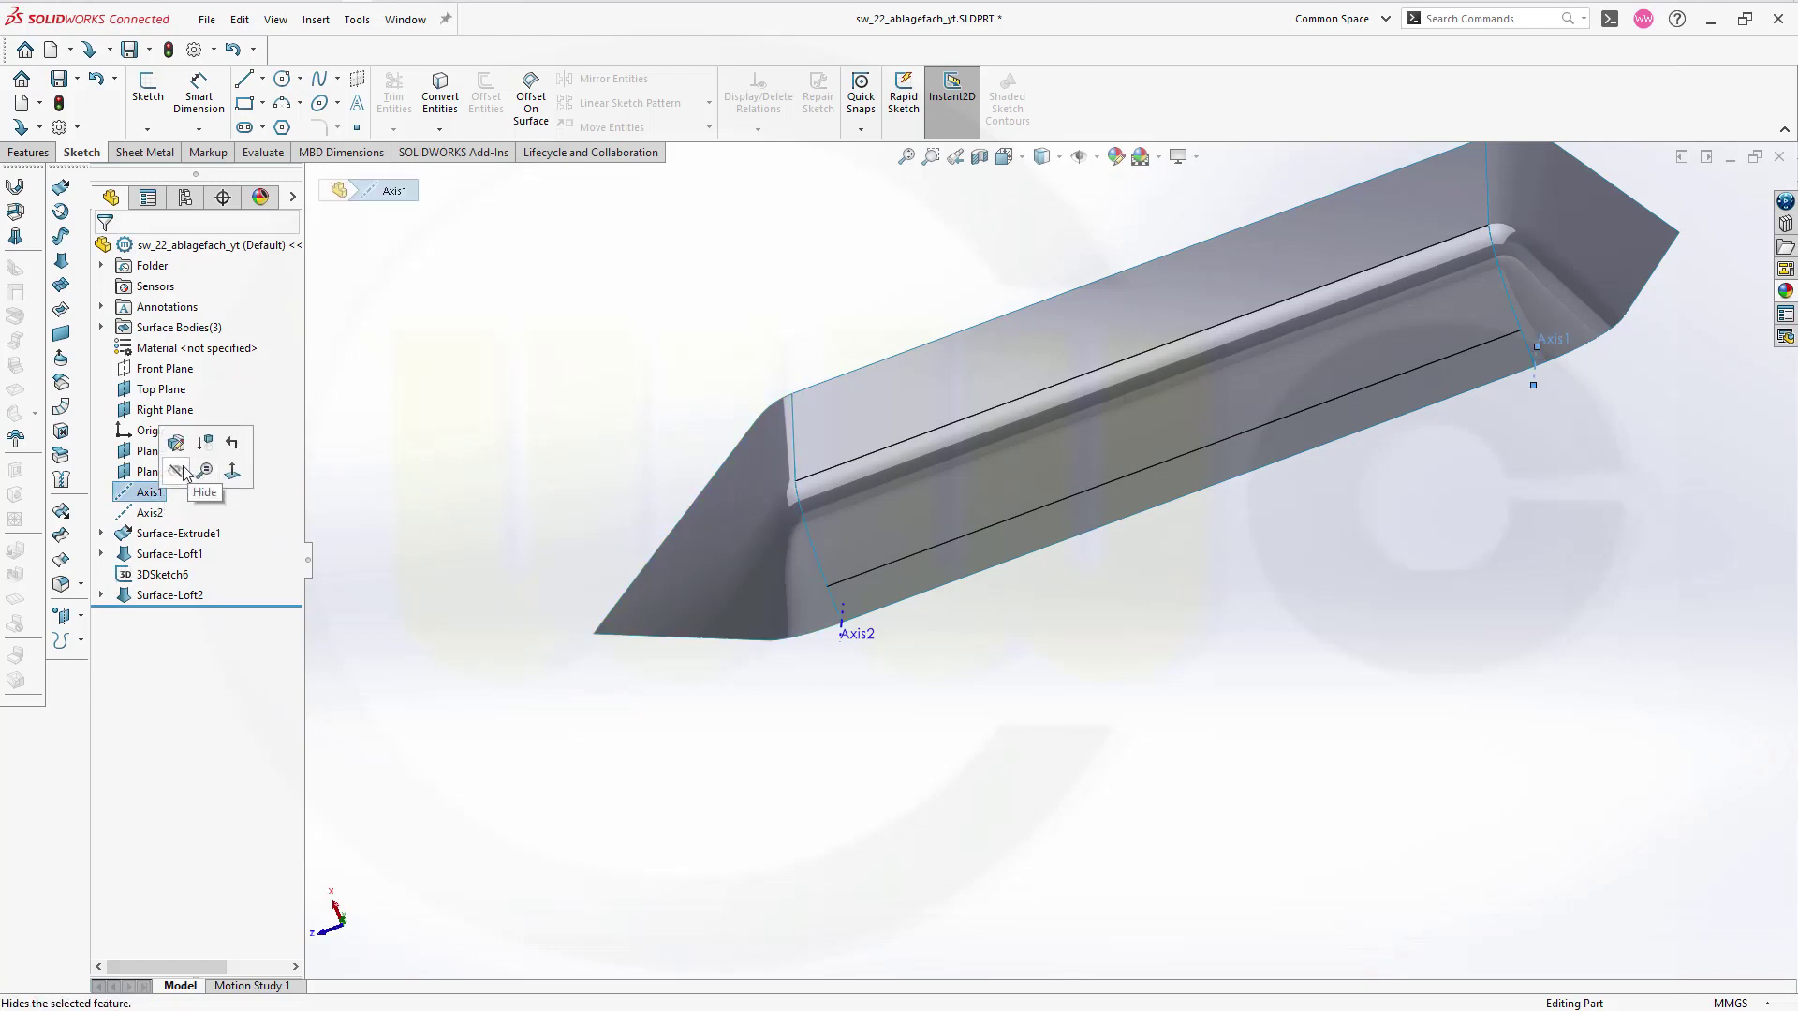
click(150, 512)
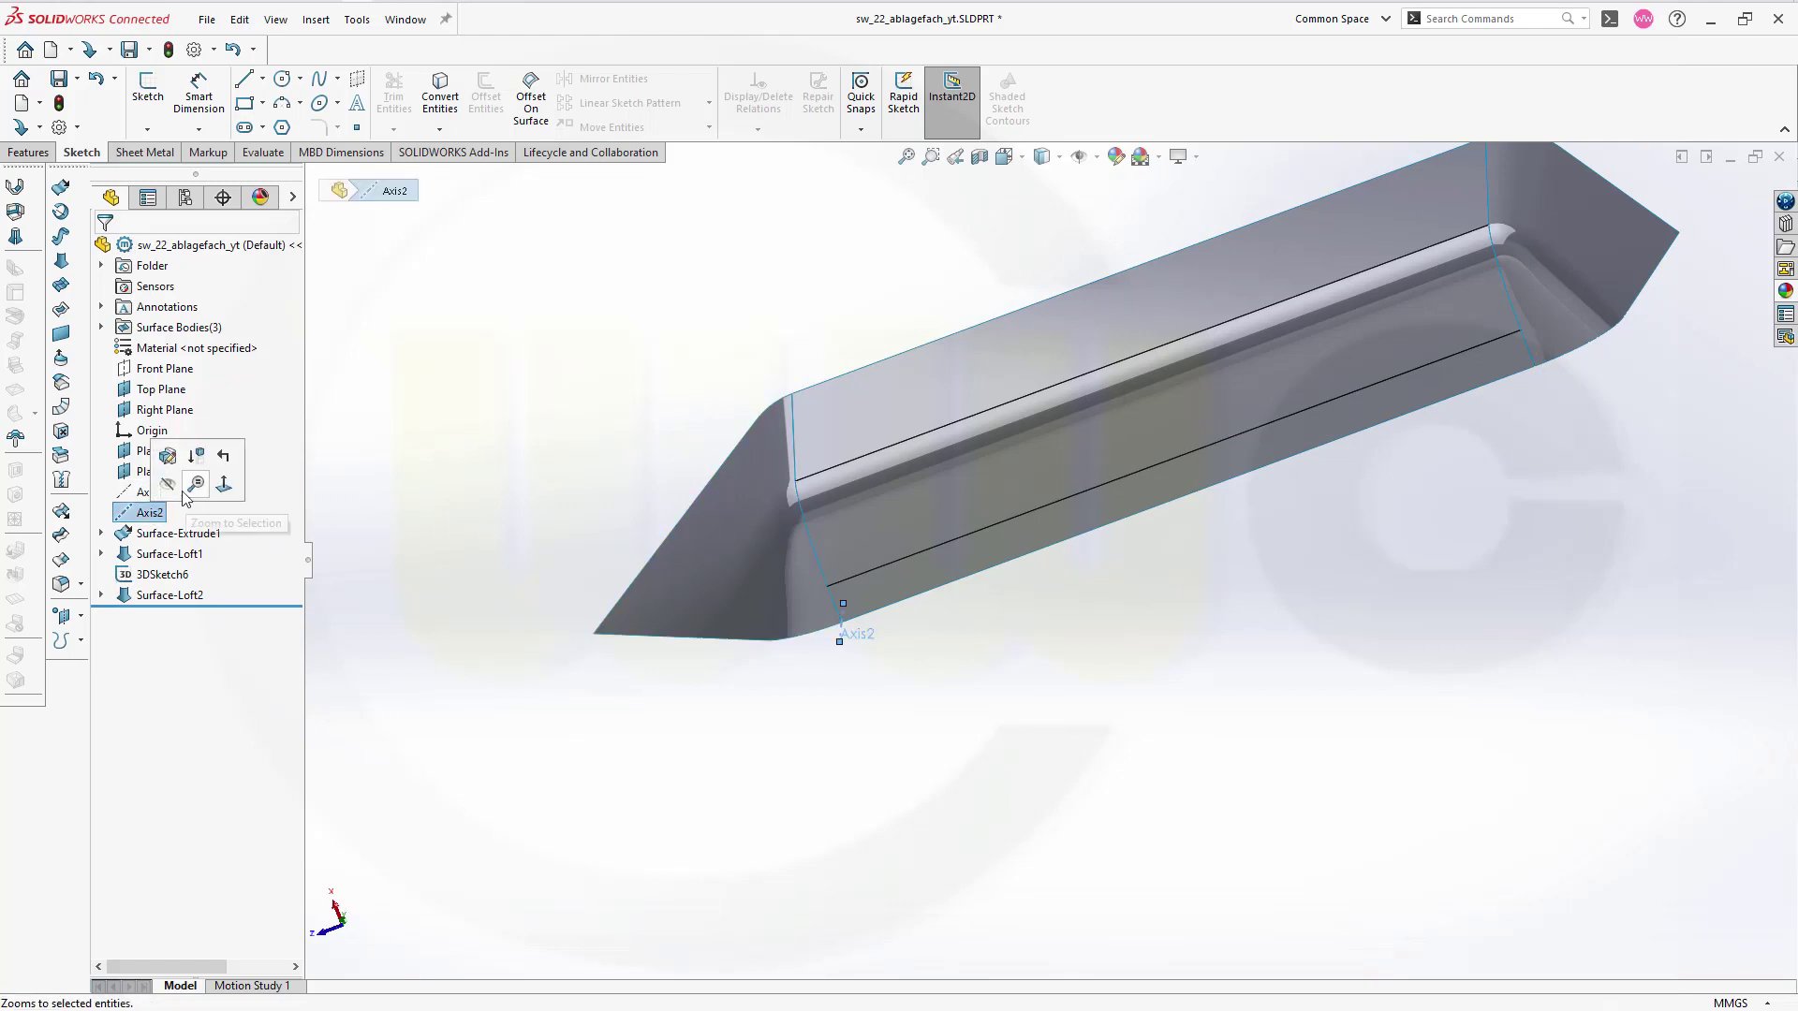
click(167, 486)
middle_drag(1015, 661, 1159, 699)
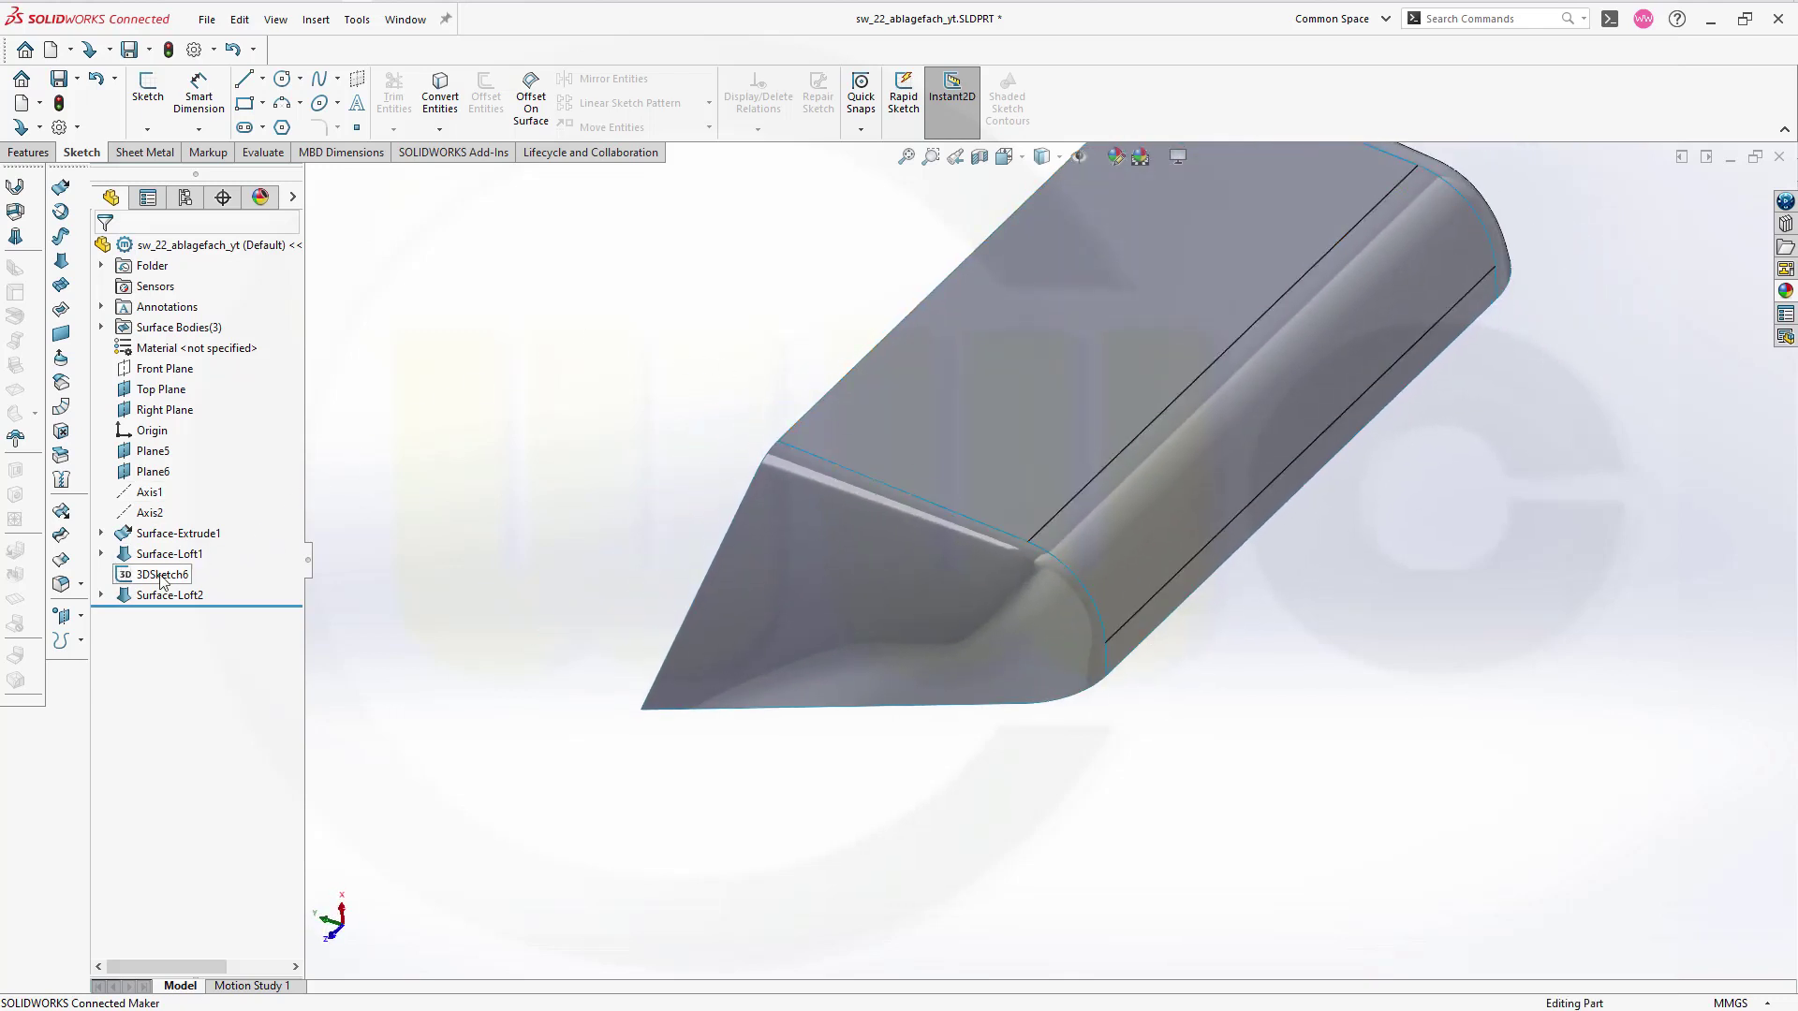
click(162, 576)
click(166, 556)
Step: Knit the extruded surface and the two lofted end surfaces into one surface body without creating a solid or merging entities
scroll(636, 361, up, 3)
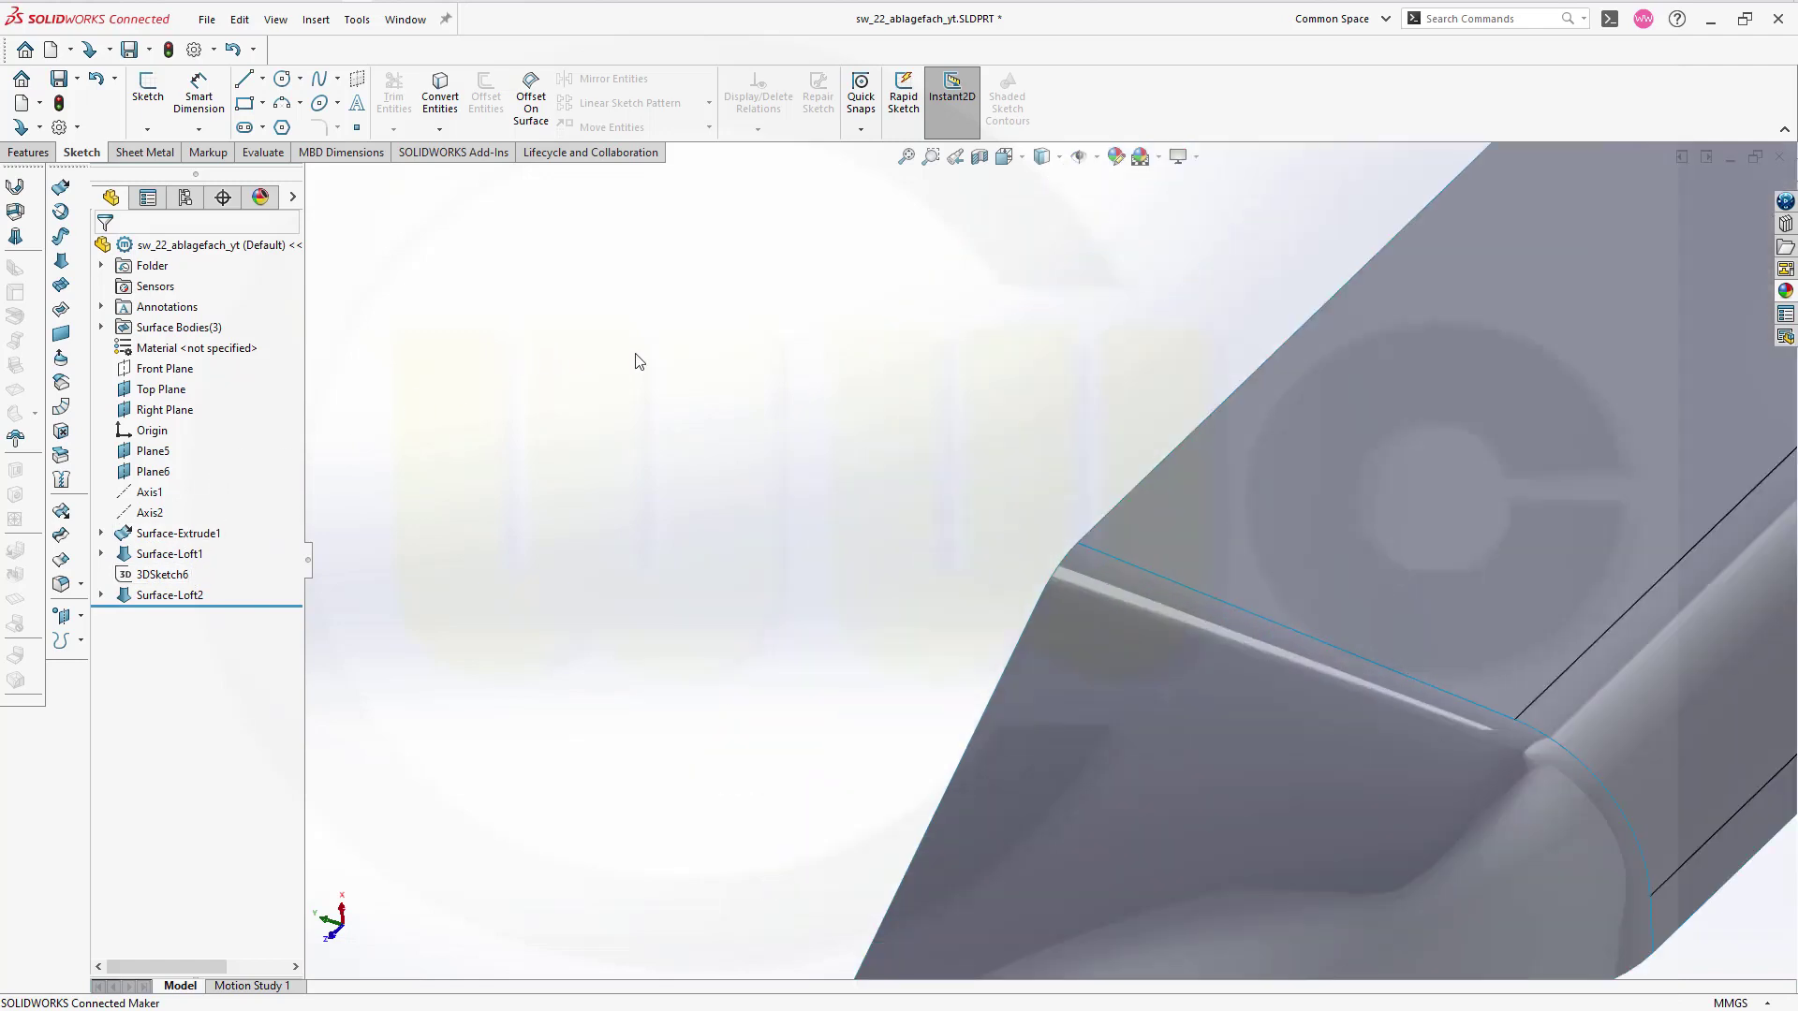
scroll(1005, 409, down, 3)
mouse_move(1652, 361)
middle_down()
mouse_move(1601, 366)
mouse_move(1624, 346)
middle_up()
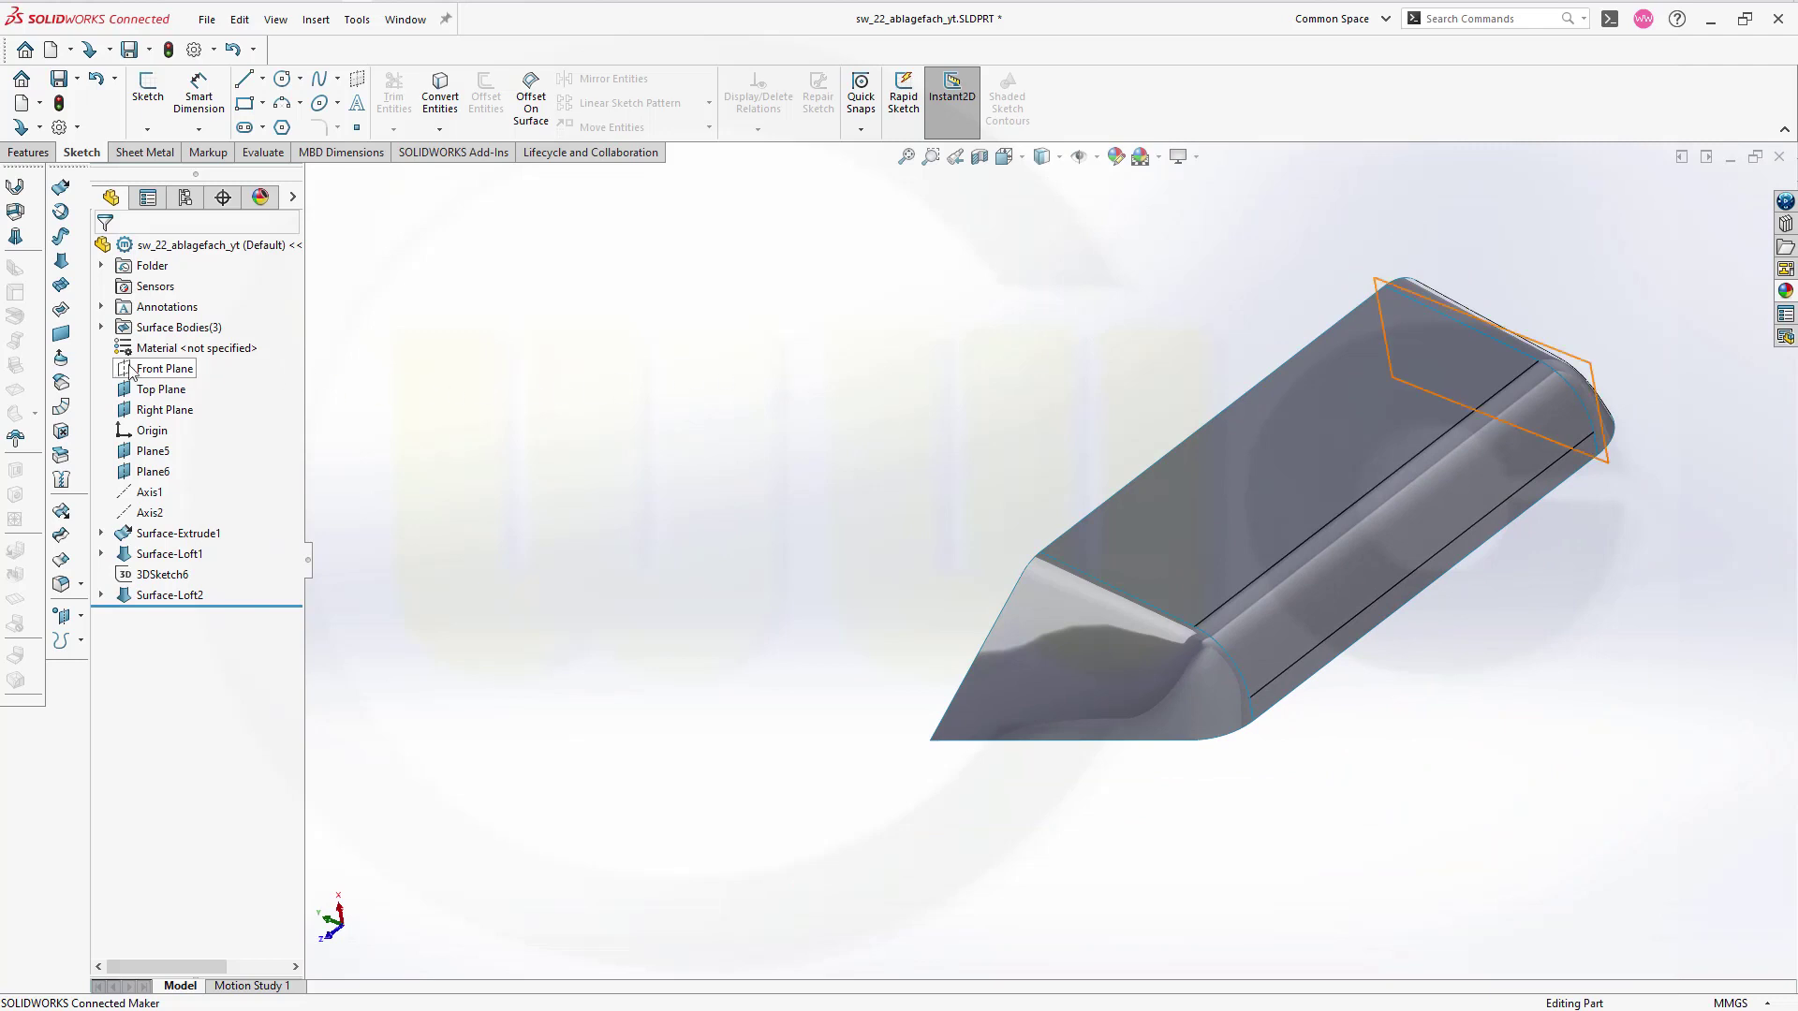
click(61, 479)
click(1132, 570)
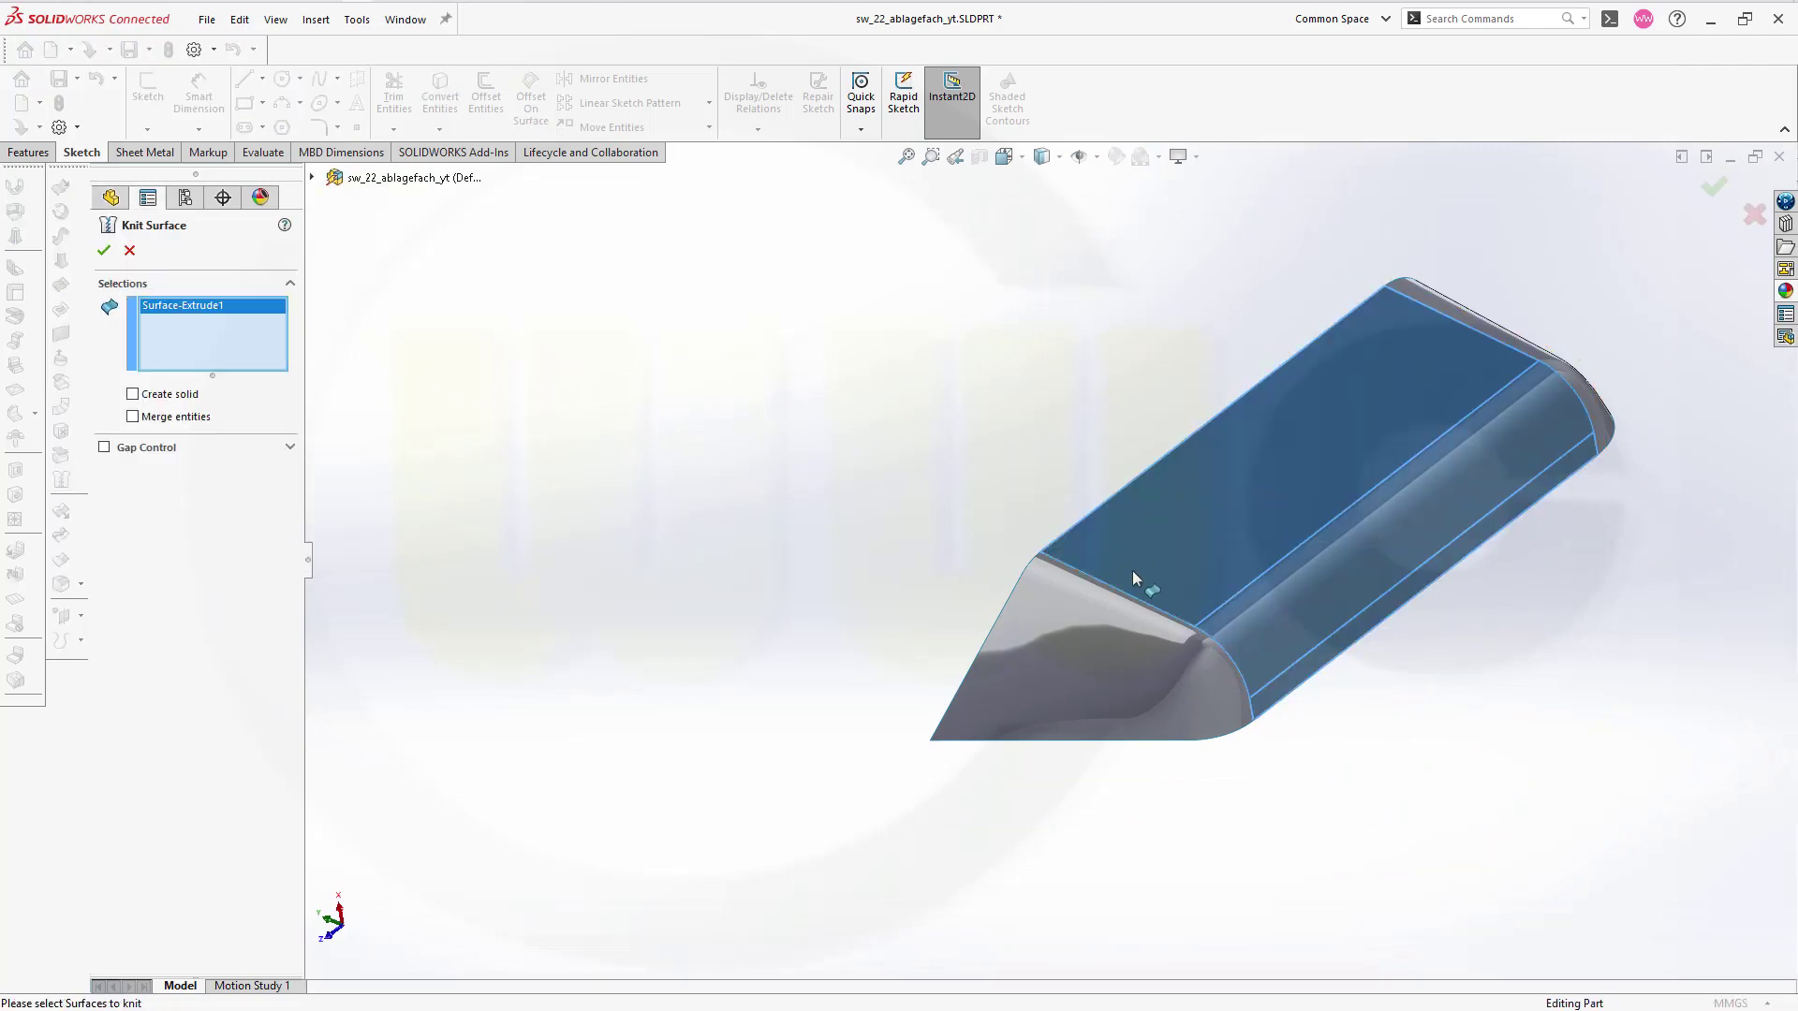
click(1067, 647)
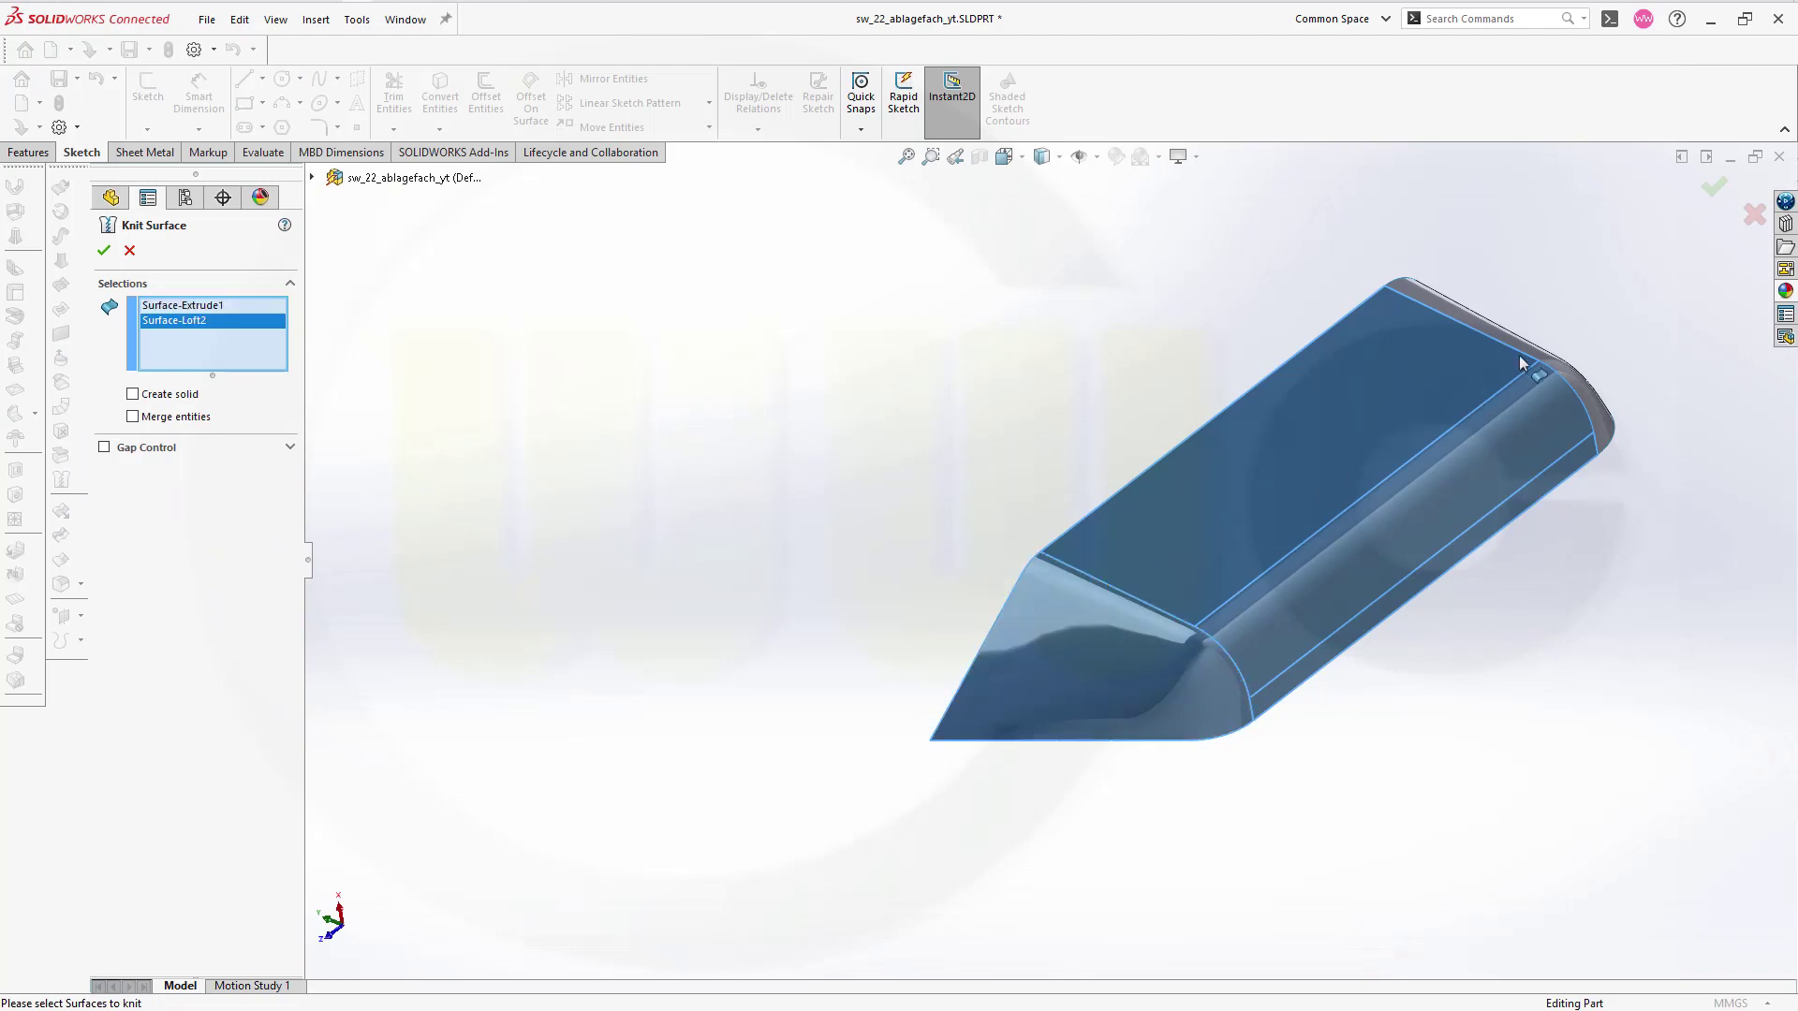
click(1499, 334)
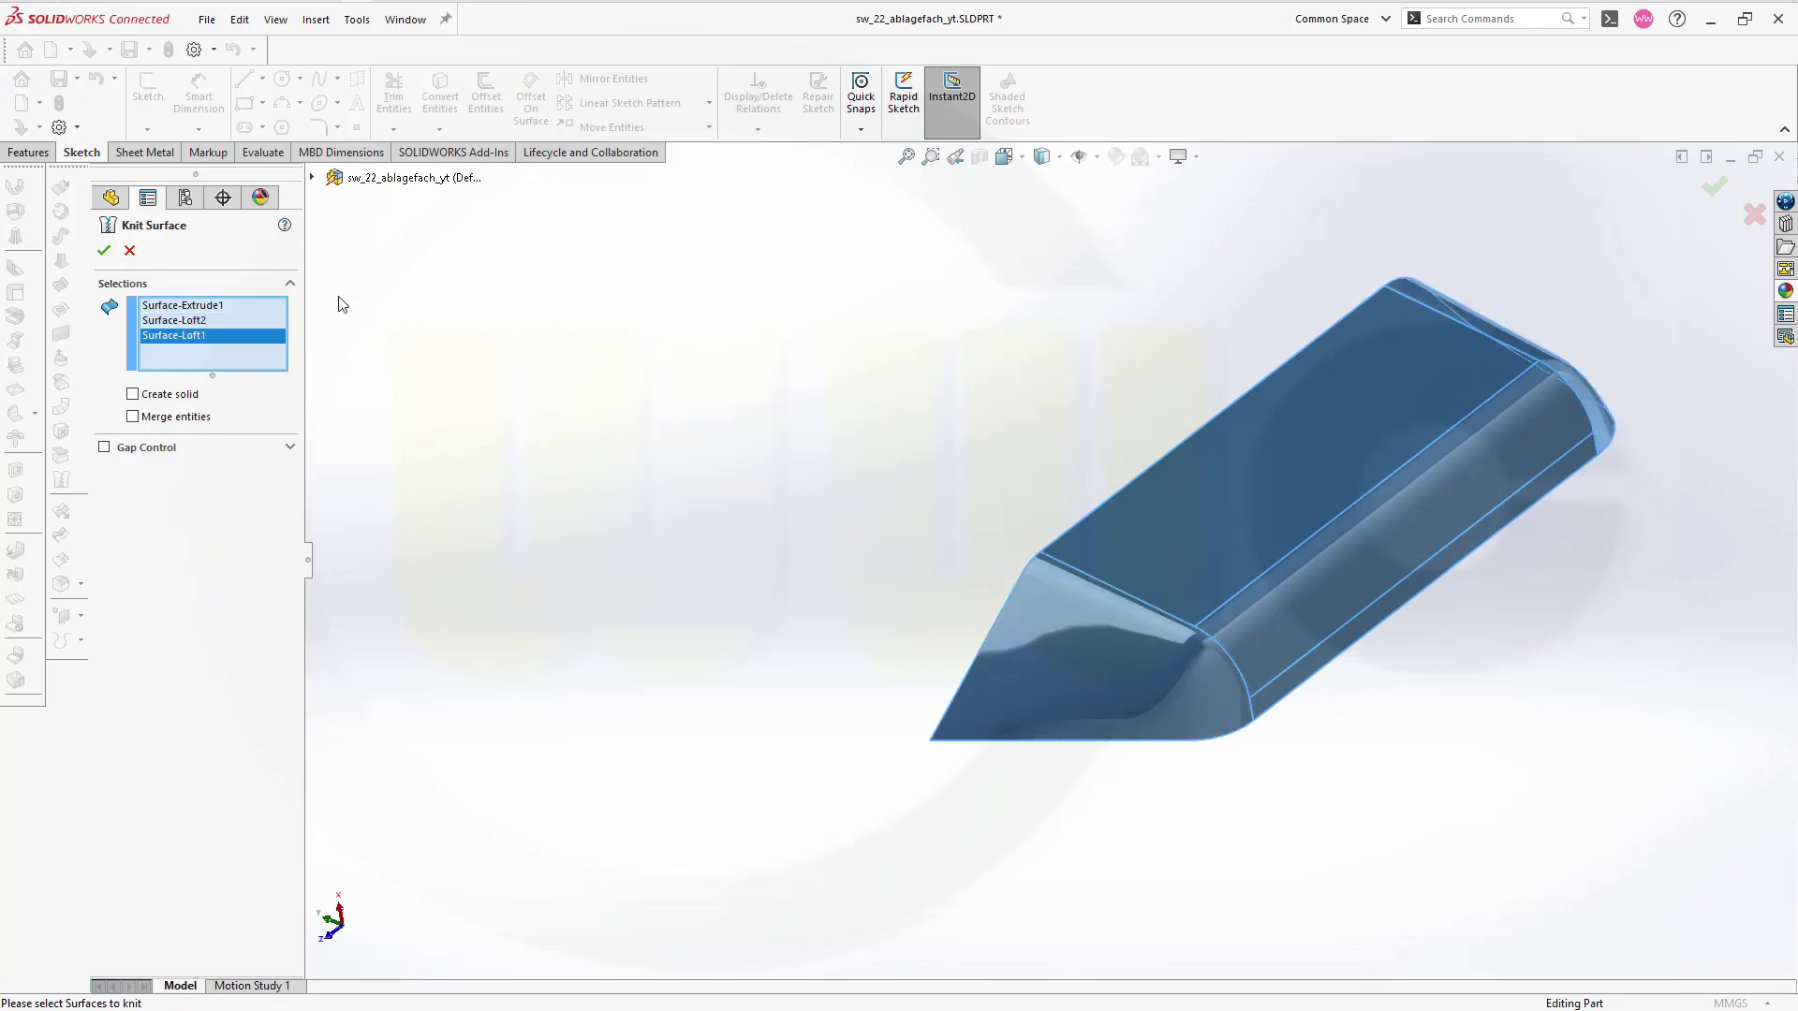
click(104, 250)
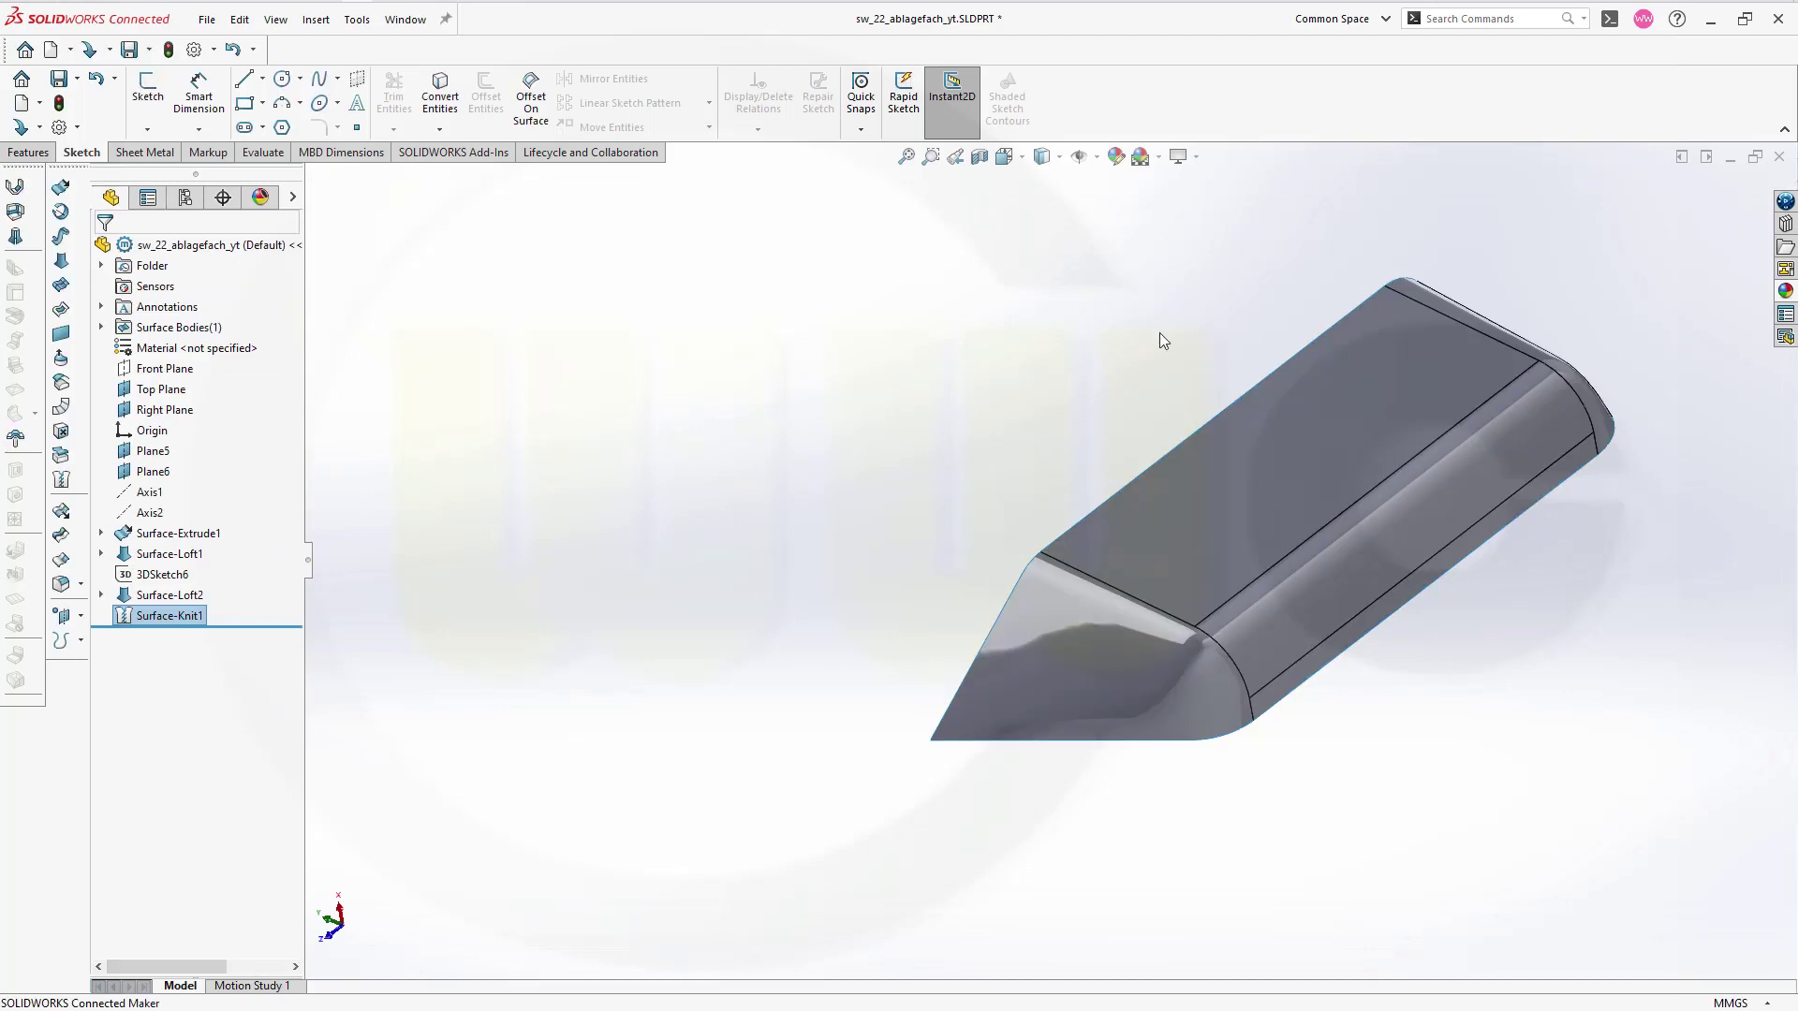
middle_drag(1626, 322, 1239, 516)
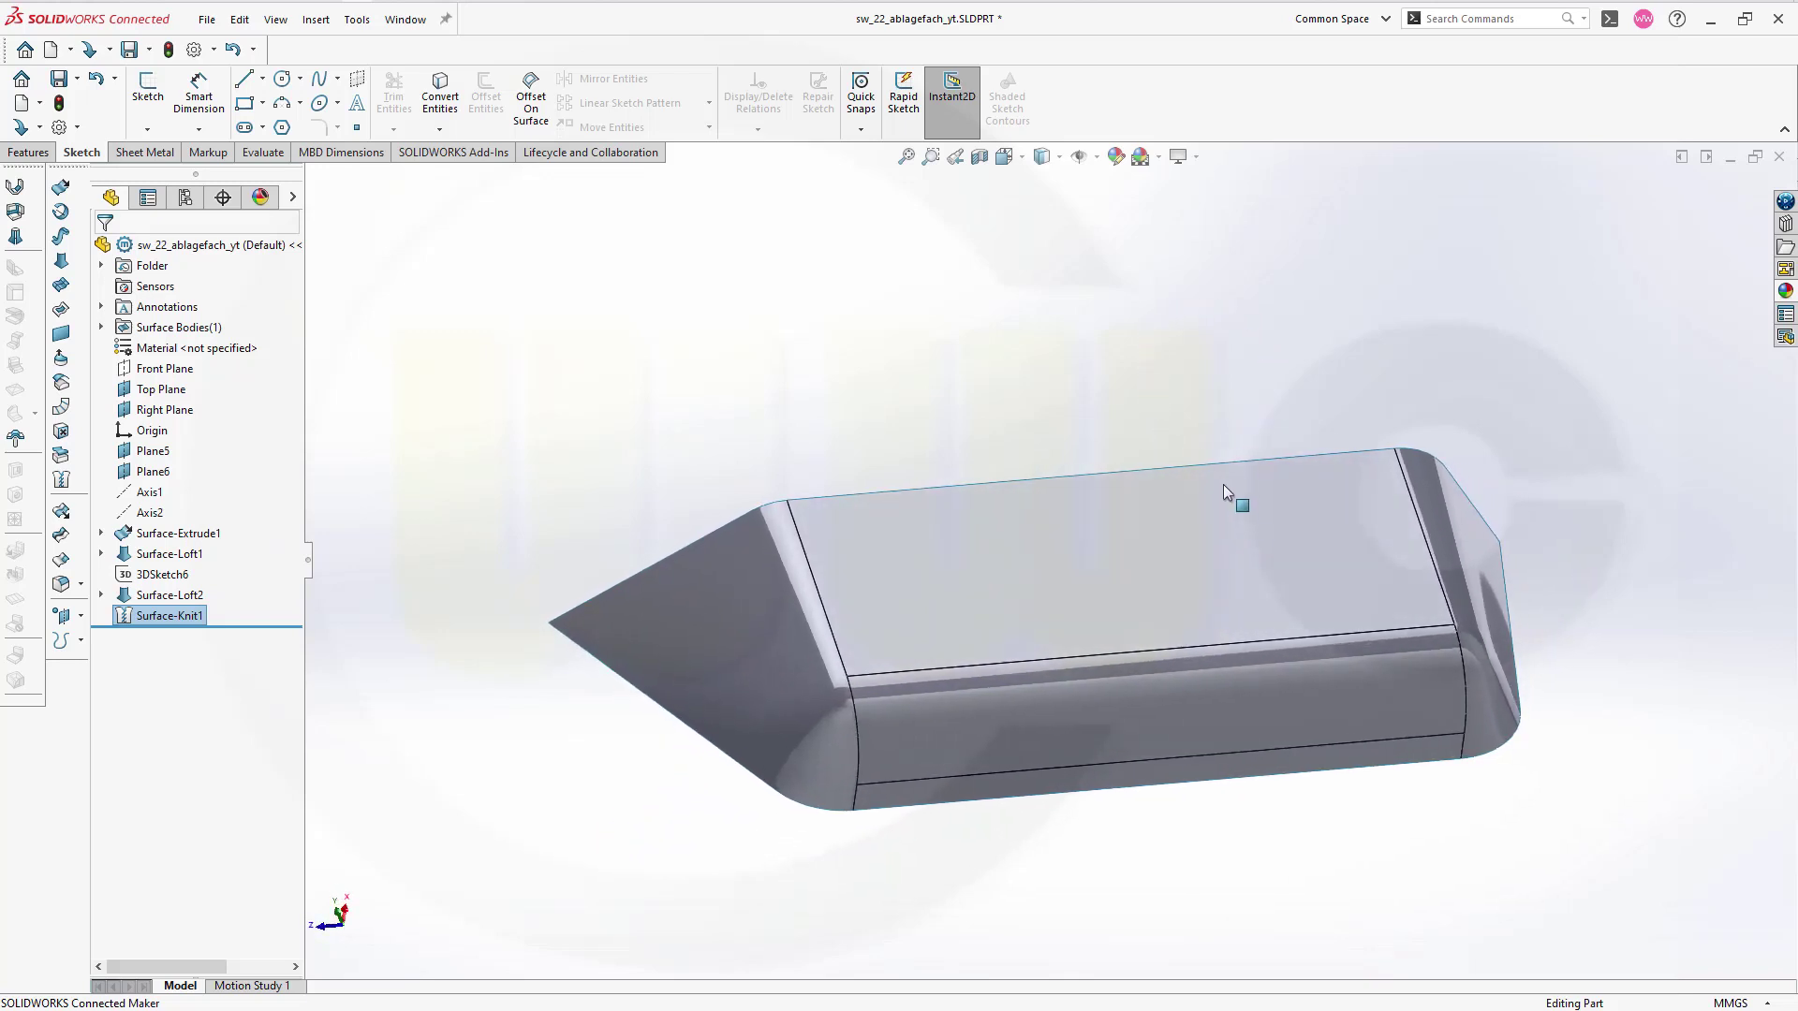